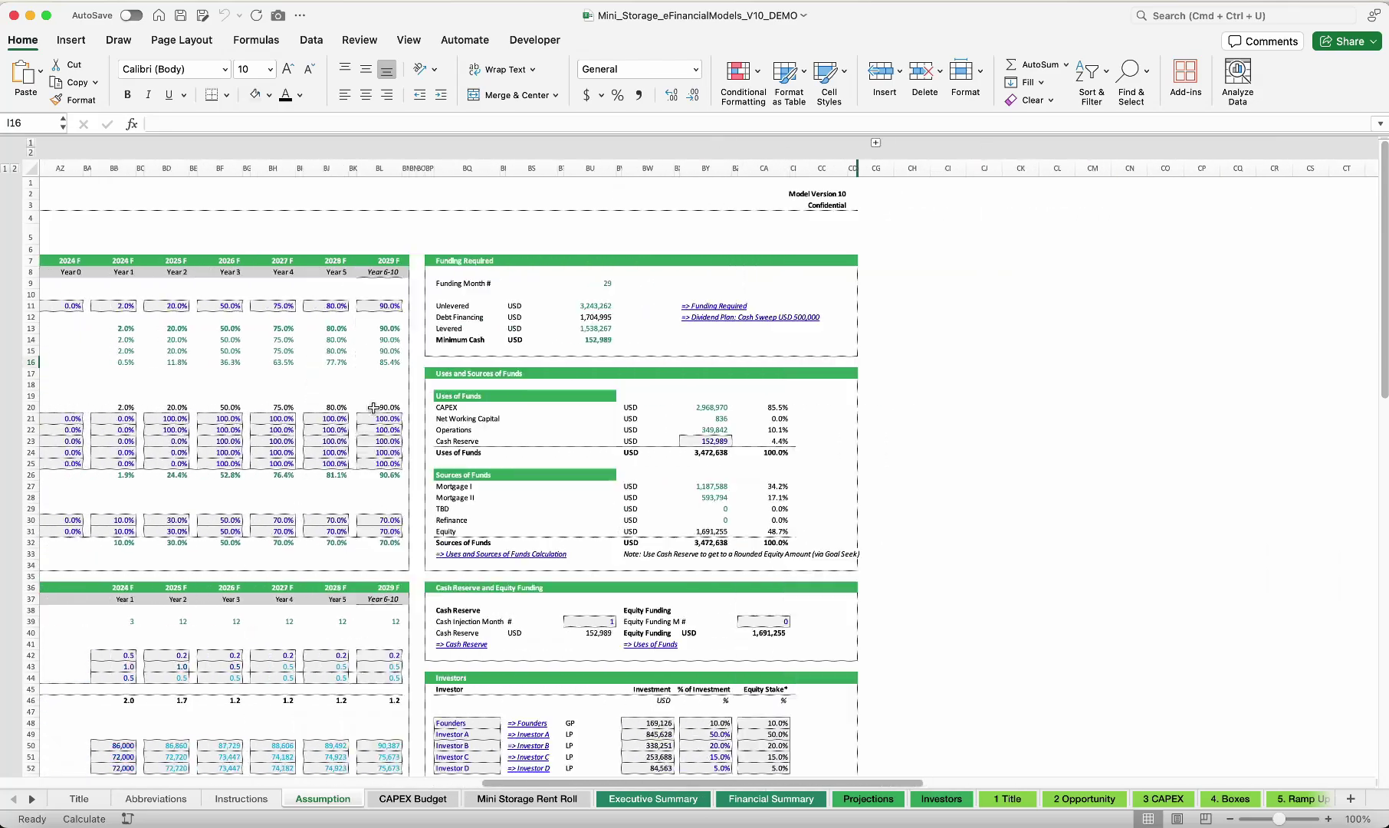
# View the CAPEX Budget sheet and look over the Mini Storage Rent Roll sheet from its bottom assumptions to its top
pyautogui.click(395, 800)
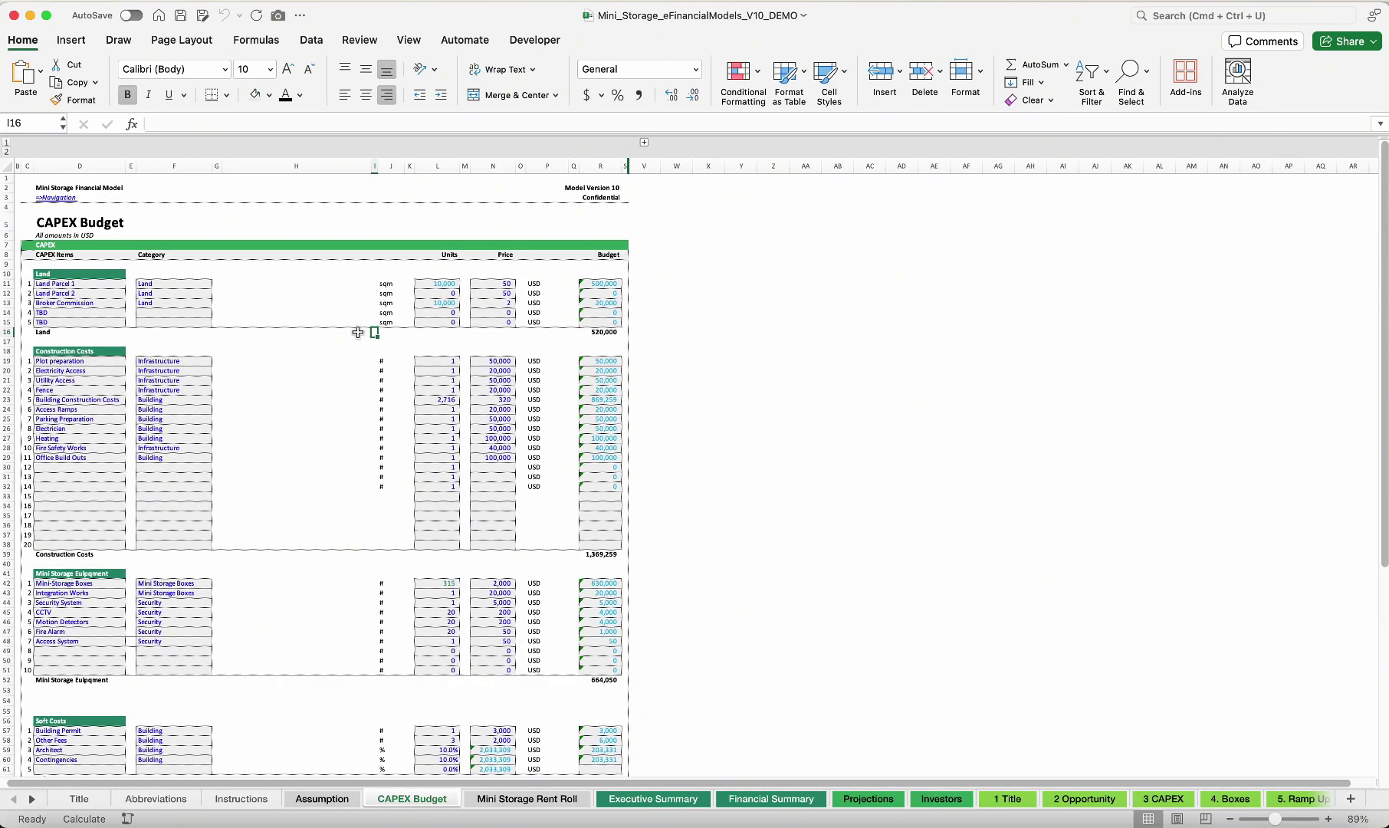
pyautogui.click(506, 799)
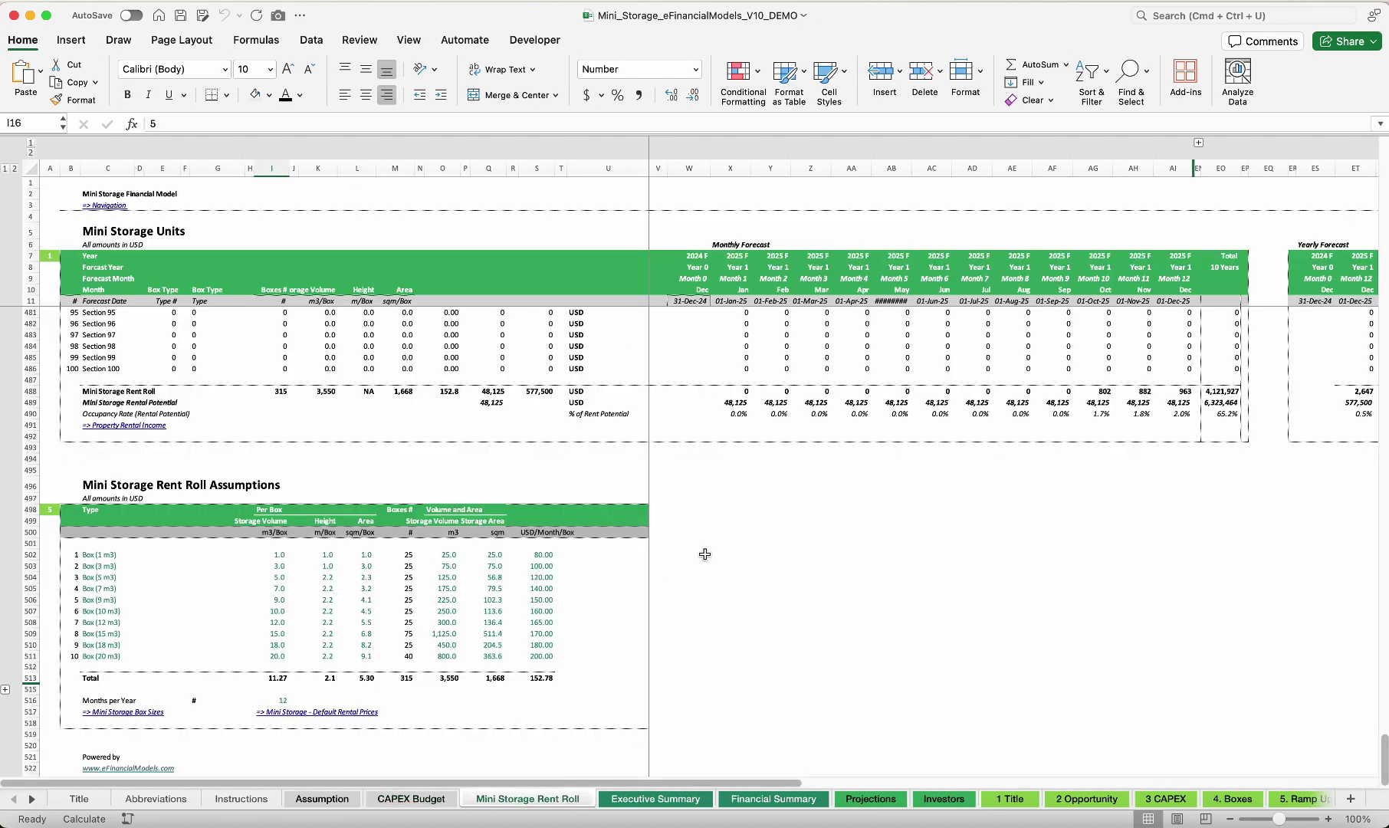
pyautogui.scroll(-10, 705, 554)
pyautogui.scroll(10, 704, 553)
pyautogui.click(699, 375)
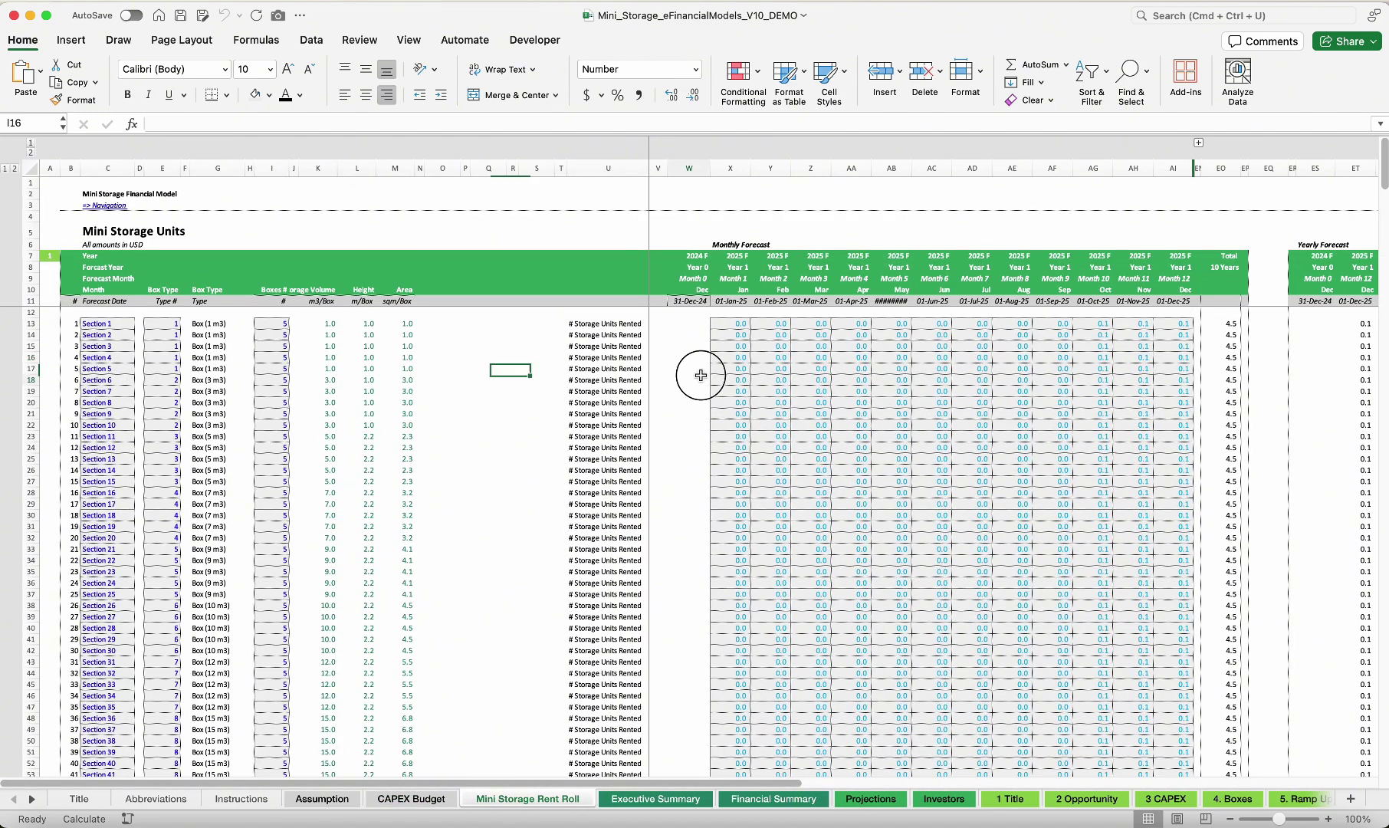
# Examine the monthly forecast of storage units rented per section across the ten forecast years on the rent roll sheet
pyautogui.hscroll(15, 942, 426)
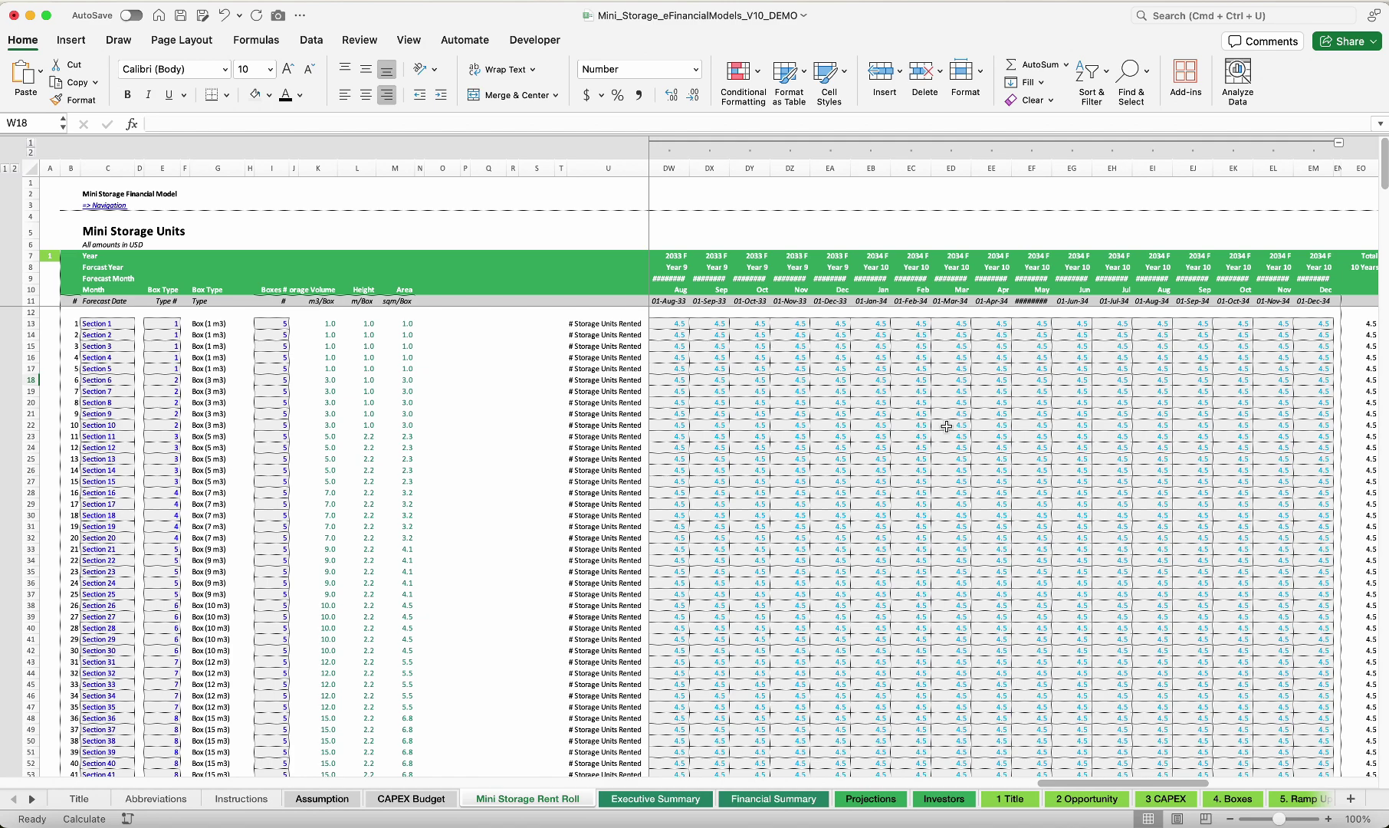
pyautogui.hscroll(-15, 942, 429)
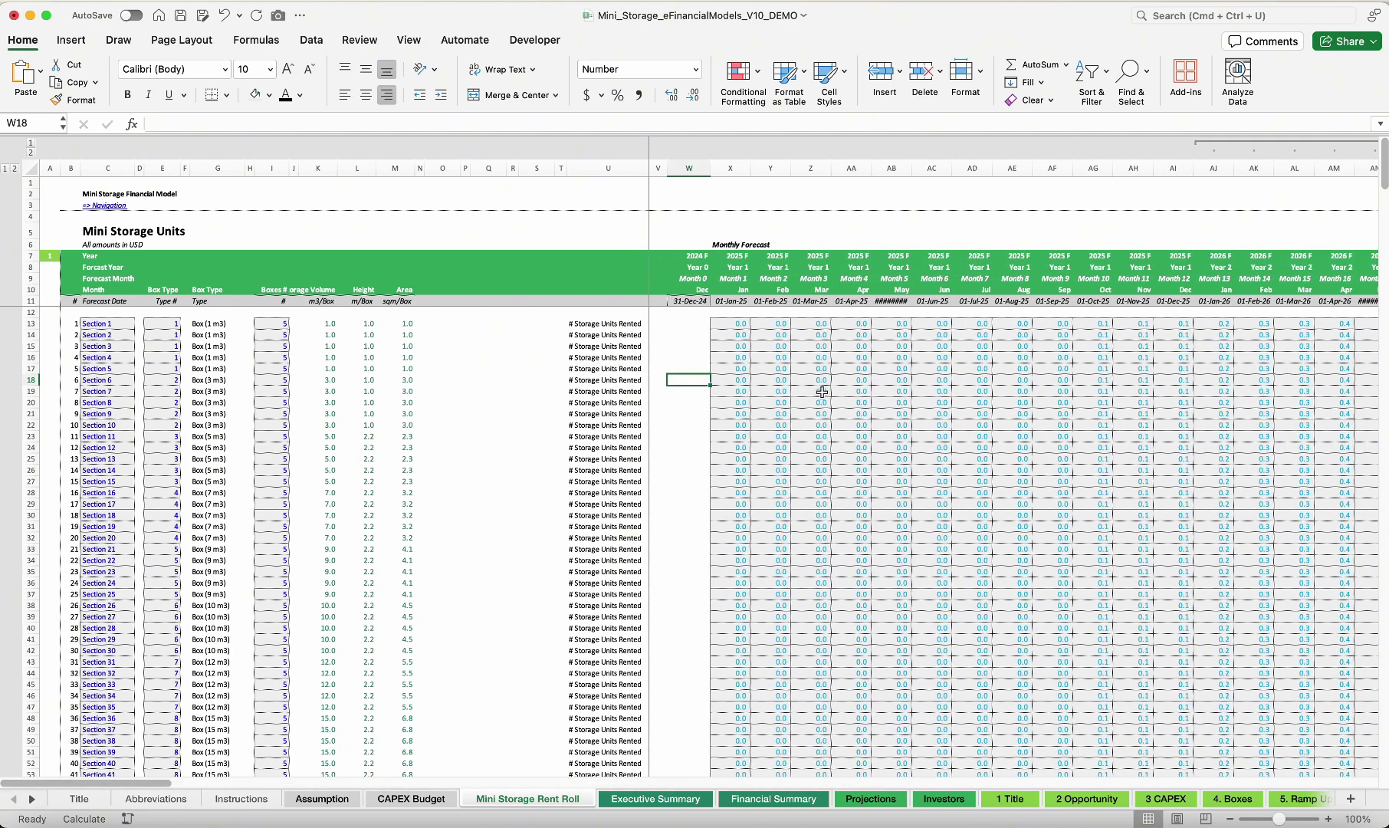
pyautogui.hscroll(8, 873, 443)
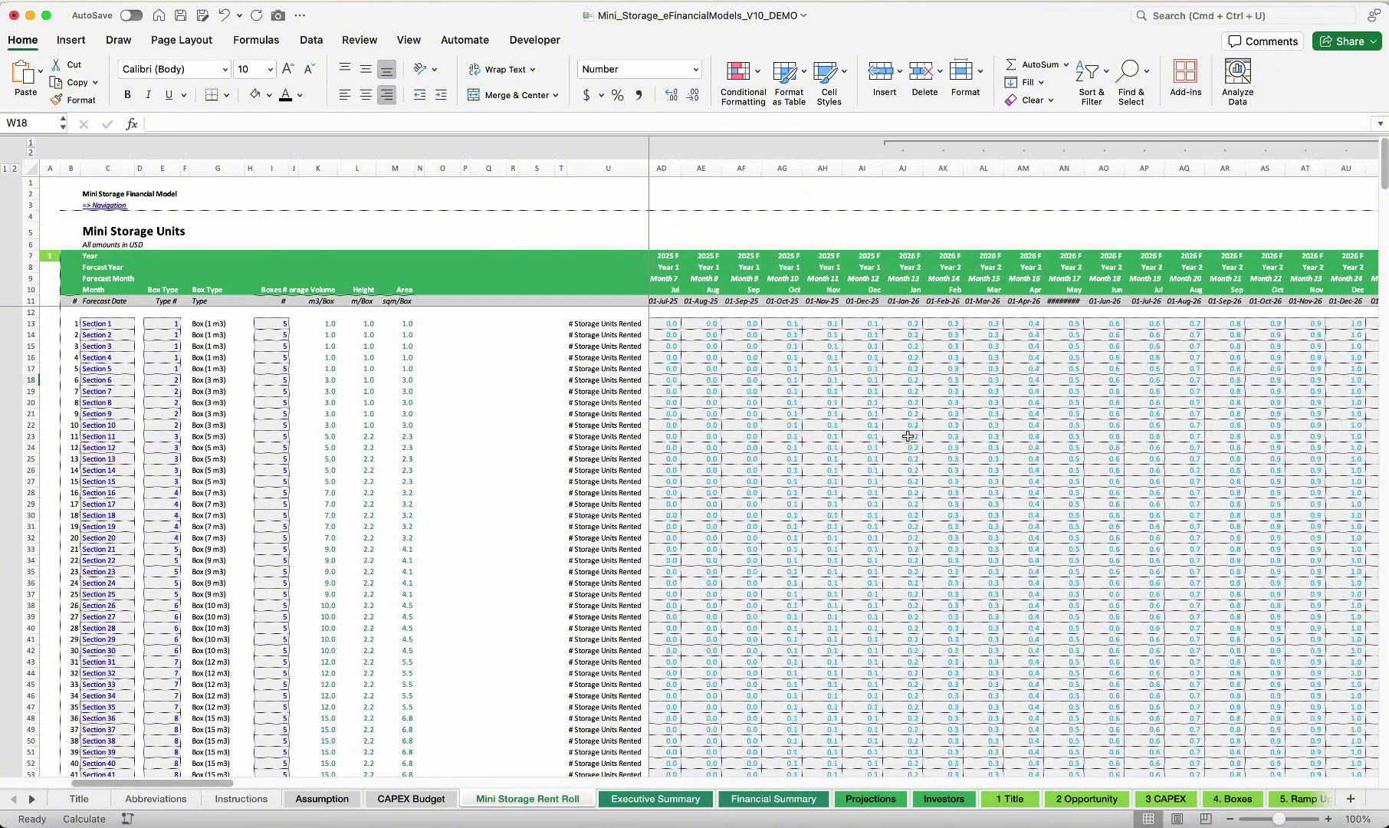
pyautogui.scroll(-20, 796, 449)
pyautogui.scroll(20, 796, 449)
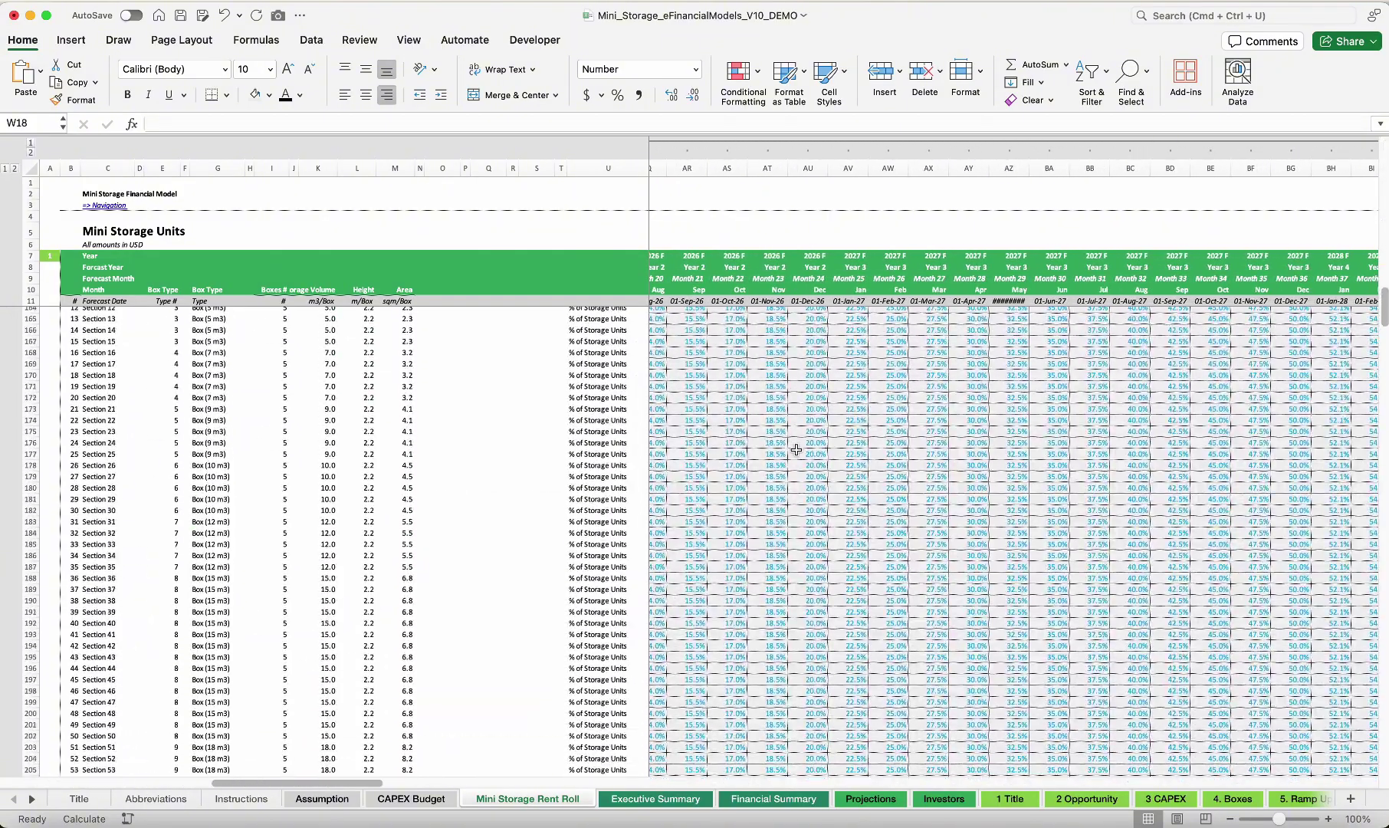
pyautogui.hscroll(-2, 797, 484)
pyautogui.hscroll(-4, 797, 485)
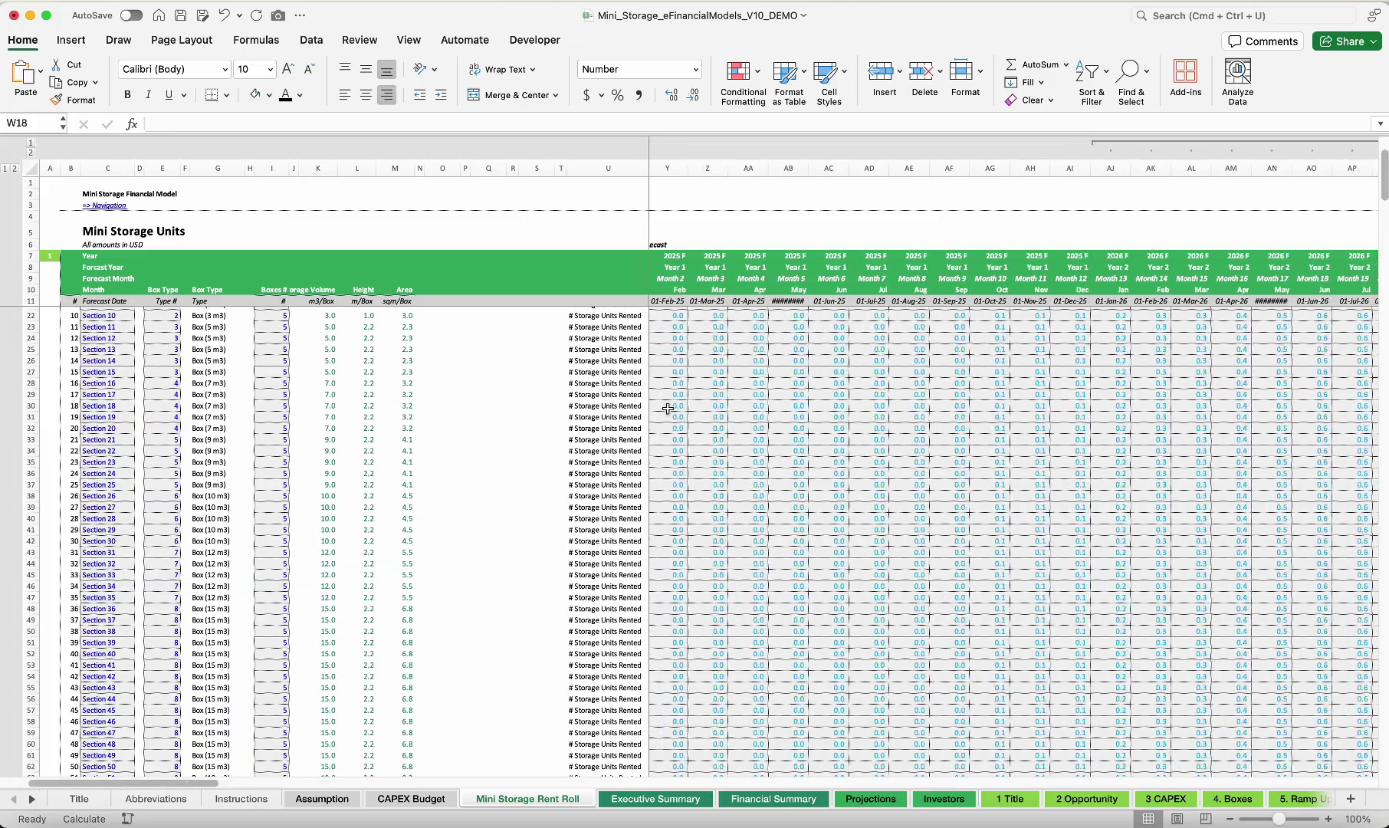
# Inspect the Occupancy Rates section and the rental price per box section, checking the formulas in AB161 and AO275
pyautogui.scroll(-20, 803, 434)
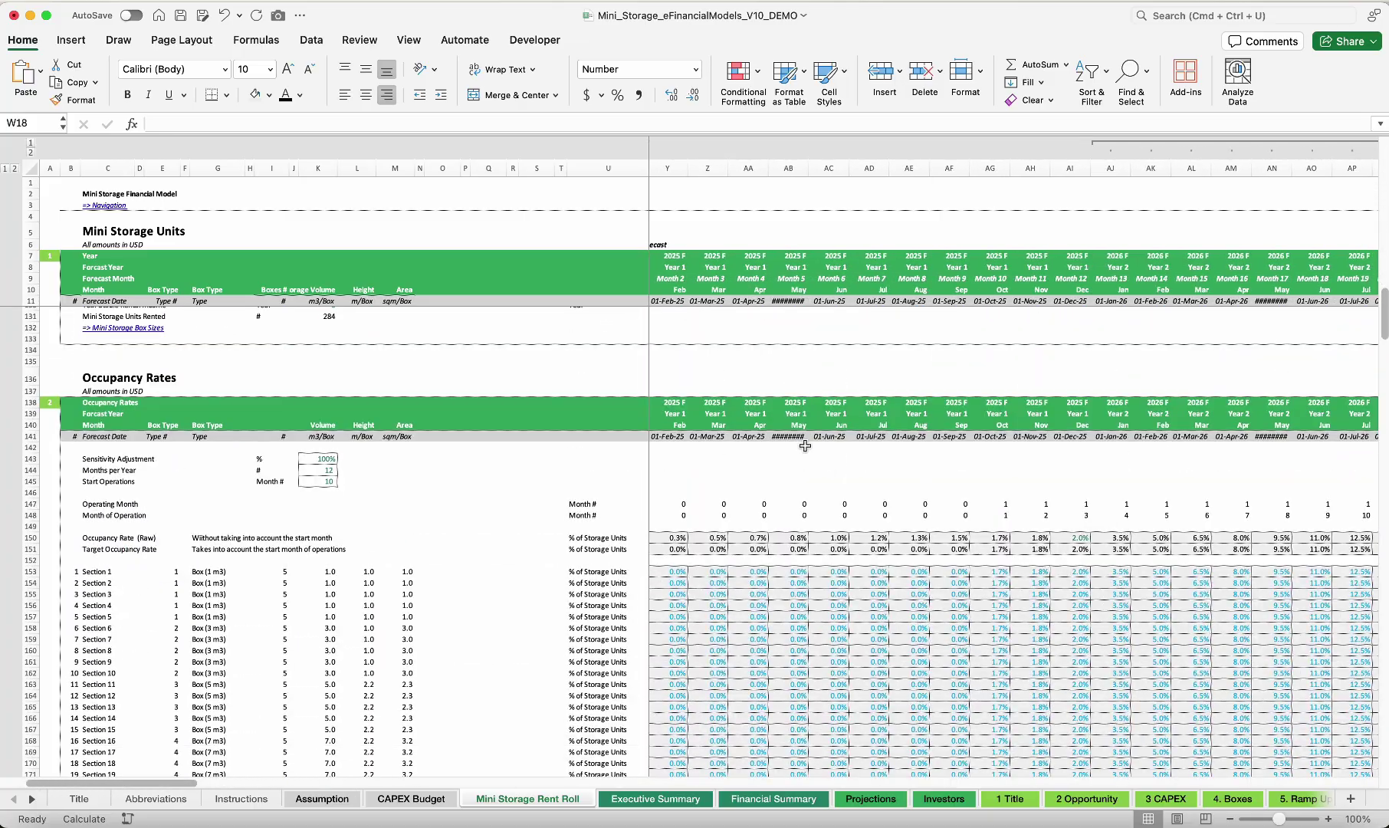
pyautogui.scroll(-4, 801, 440)
pyautogui.click(789, 483)
pyautogui.hscroll(4, 906, 456)
pyautogui.scroll(-20, 907, 456)
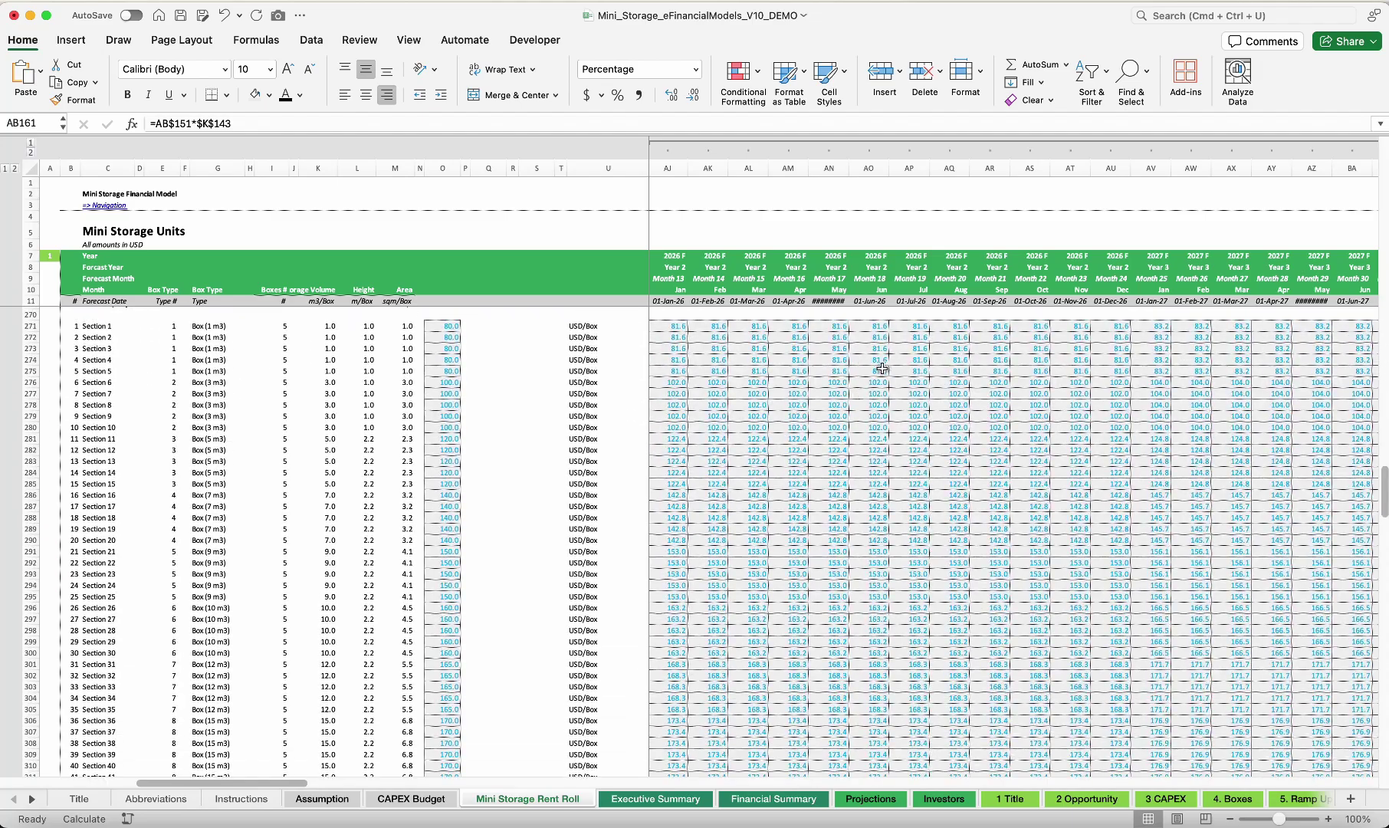
pyautogui.click(882, 369)
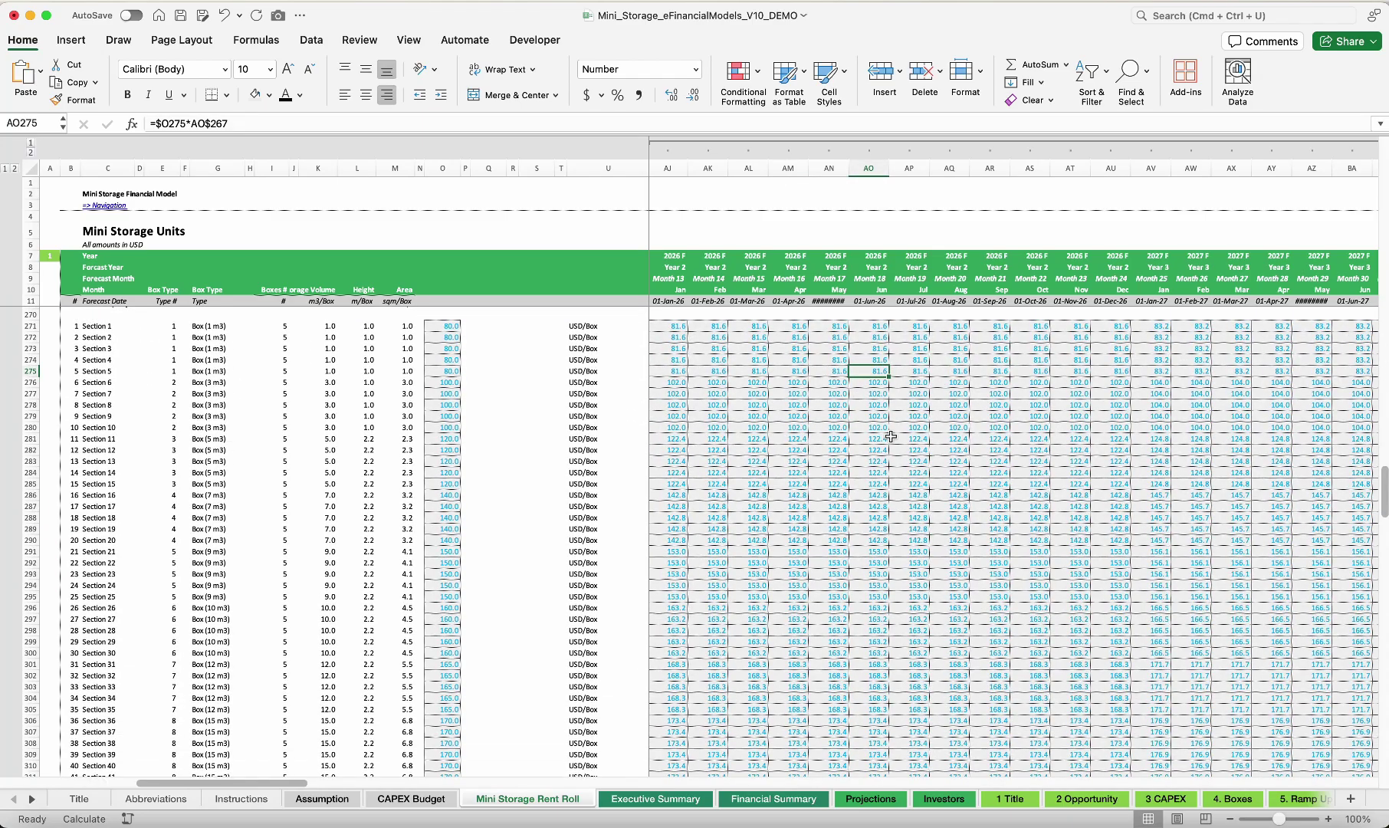
# Review the Mini Storage Rent Roll section's monthly rent for every storage section down to Section 100
pyautogui.scroll(-20, 885, 399)
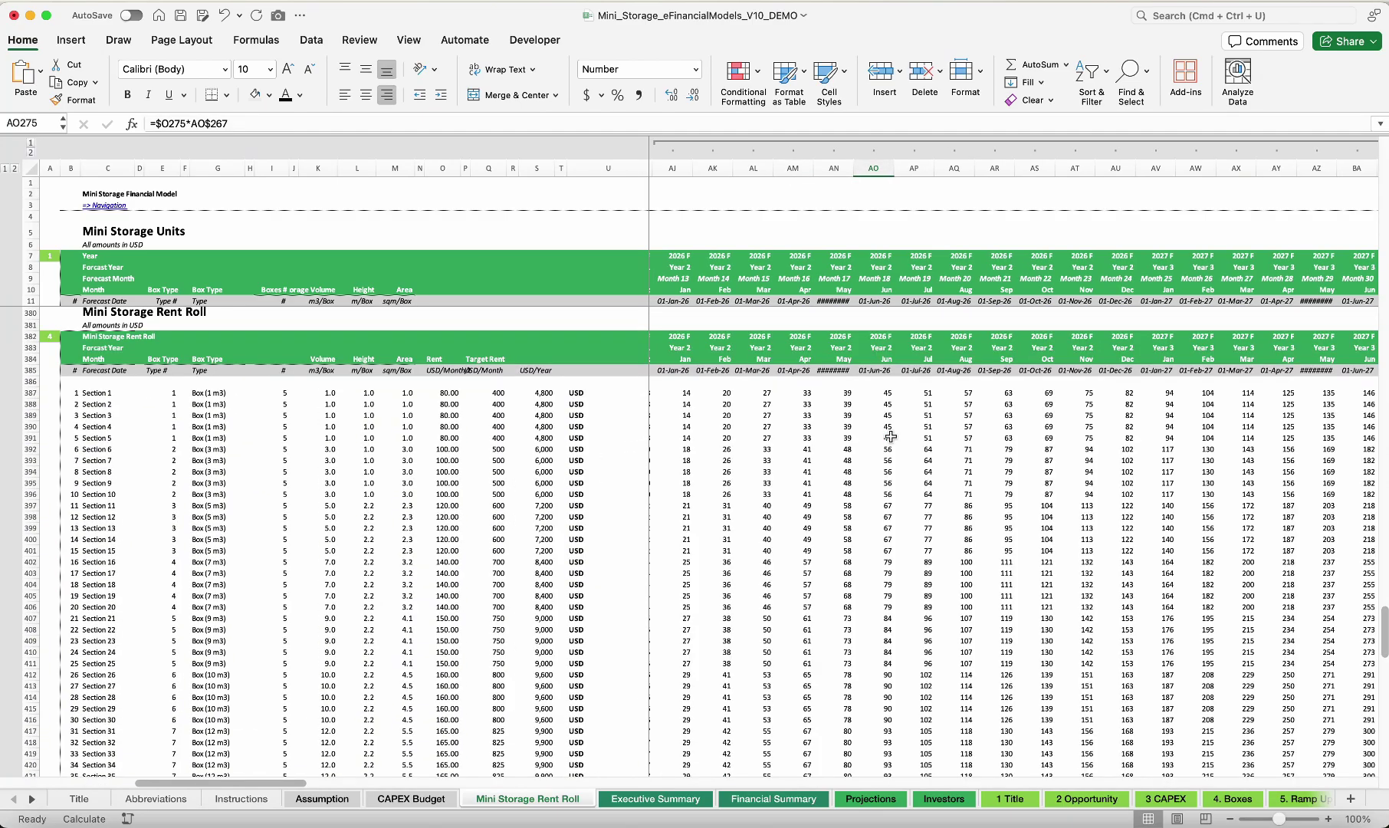
pyautogui.scroll(-10, 890, 437)
pyautogui.hscroll(1, 891, 436)
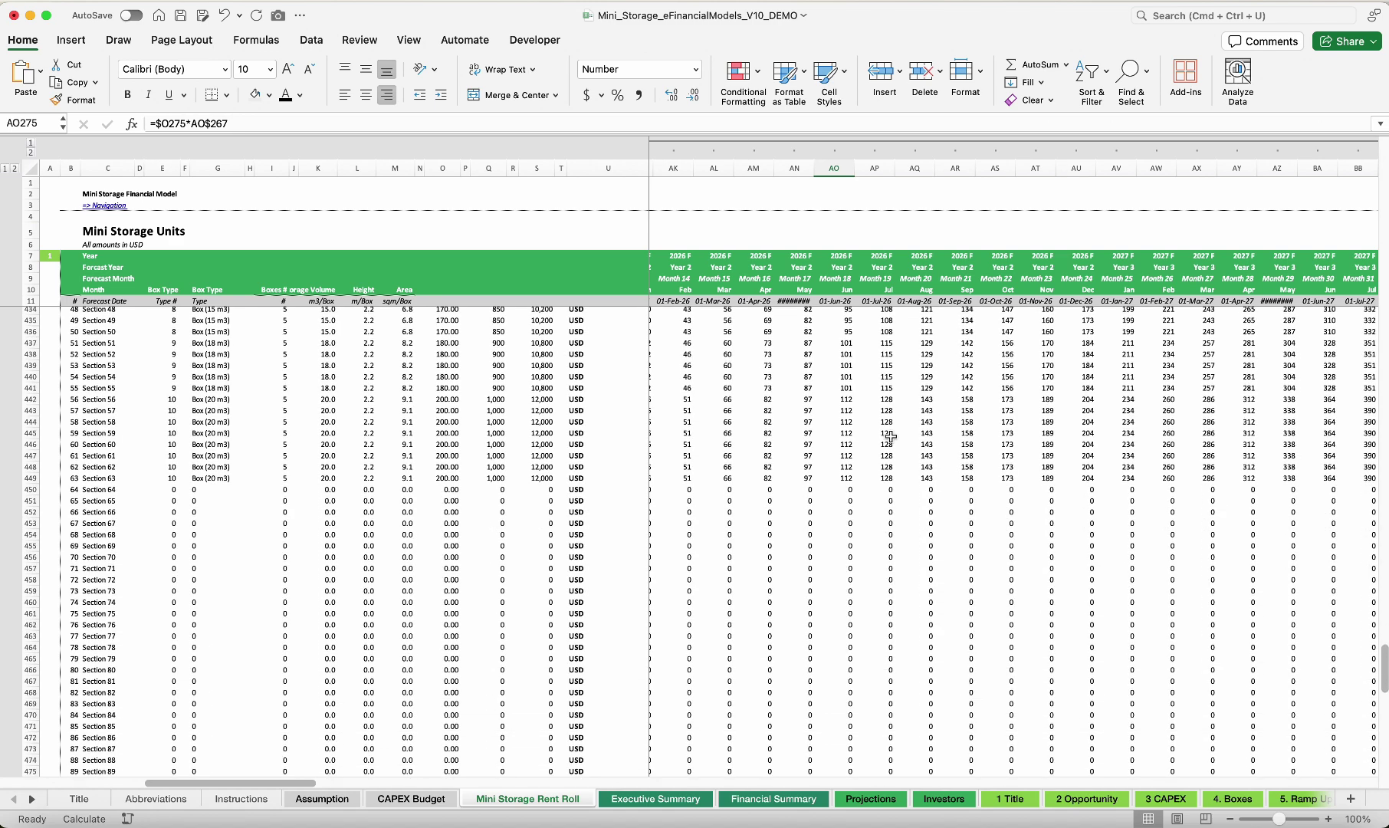
pyautogui.scroll(-5, 890, 437)
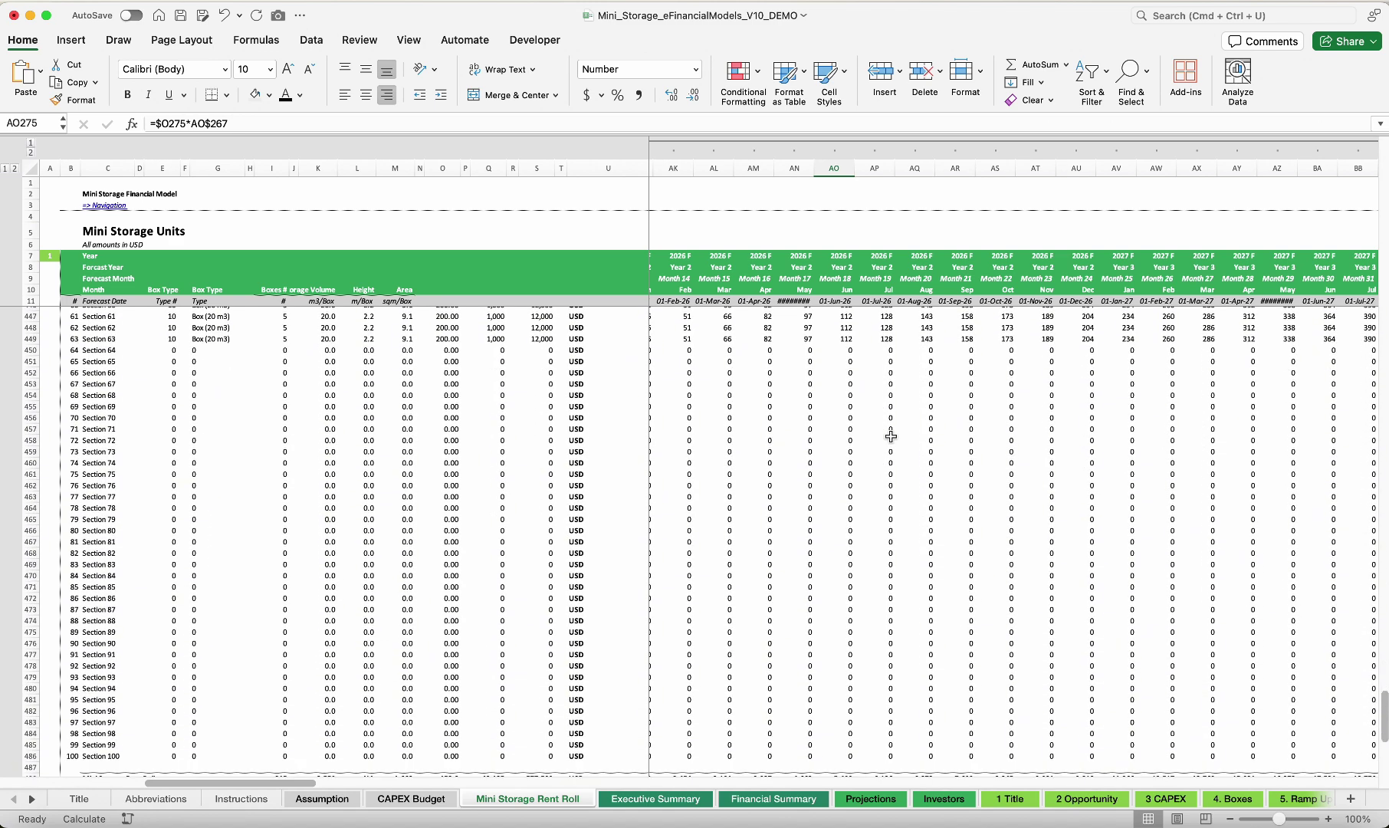
pyautogui.scroll(-5, 891, 436)
# Review the Executive Summary sheet, including its charts, debt schedule, cash flow statement and investor metrics
pyautogui.click(638, 801)
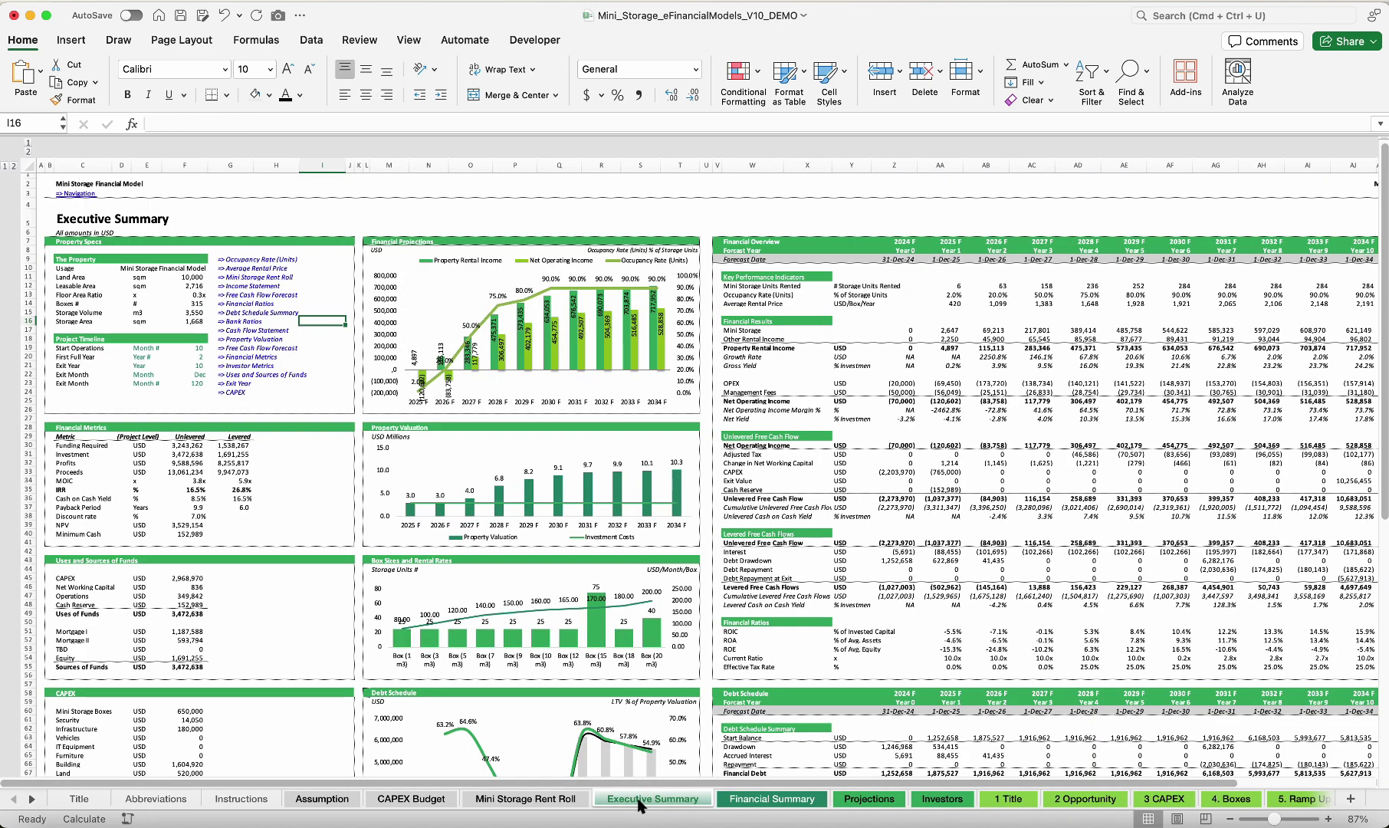
pyautogui.scroll(-10, 682, 611)
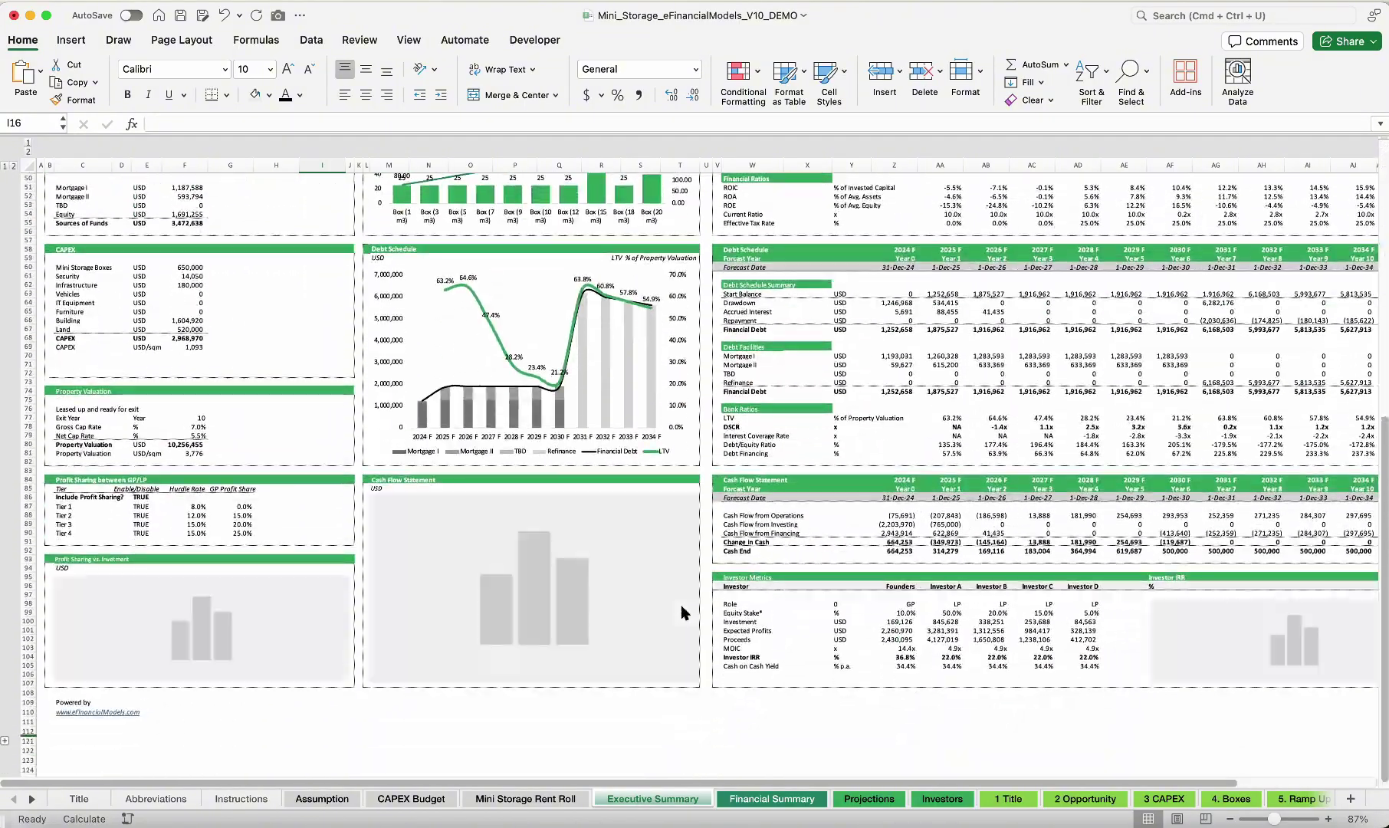
pyautogui.scroll(10, 659, 460)
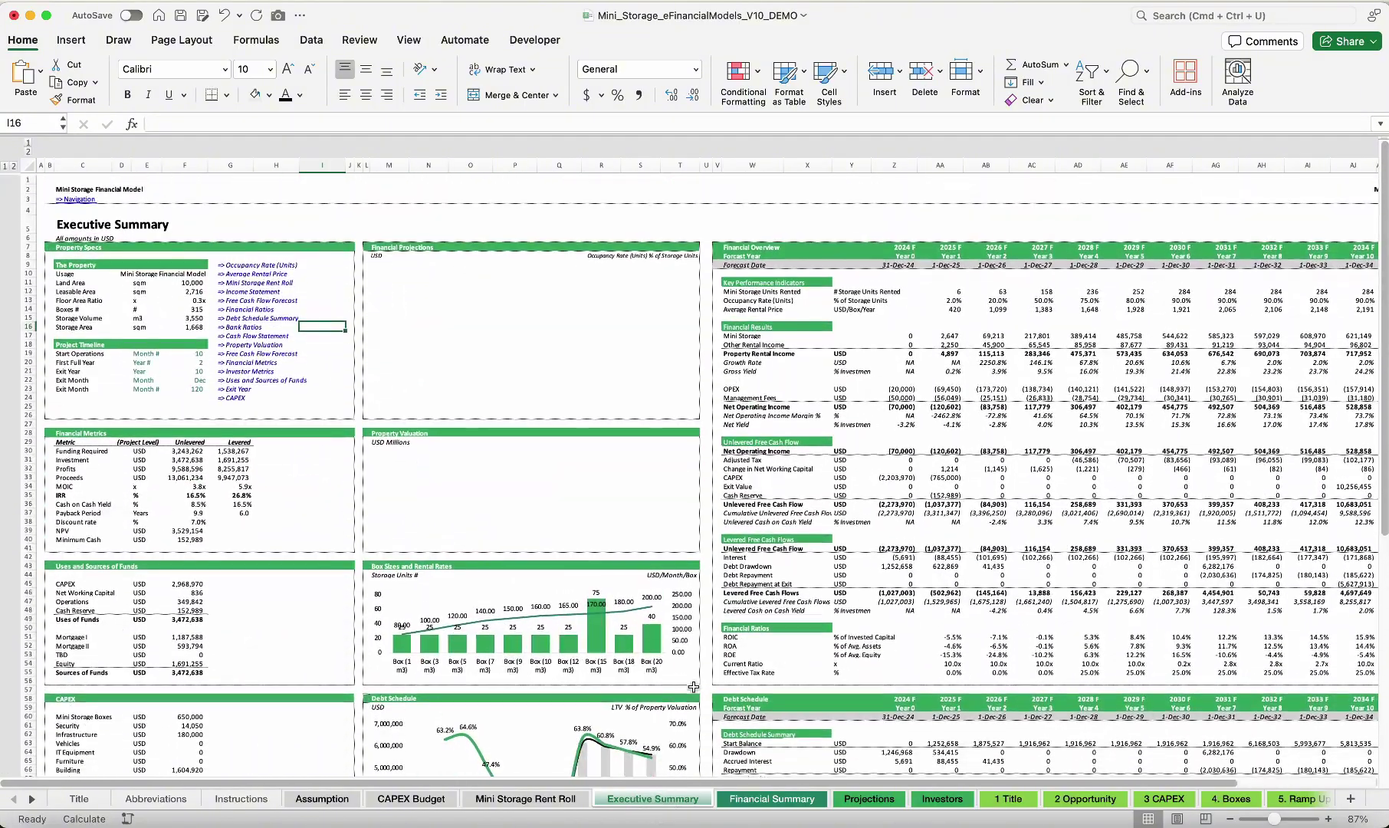
# Review the Financial Summary sheet from the financial overview through property valuation, funding, balance sheet and cash flow statement
pyautogui.click(772, 799)
pyautogui.scroll(20, 820, 502)
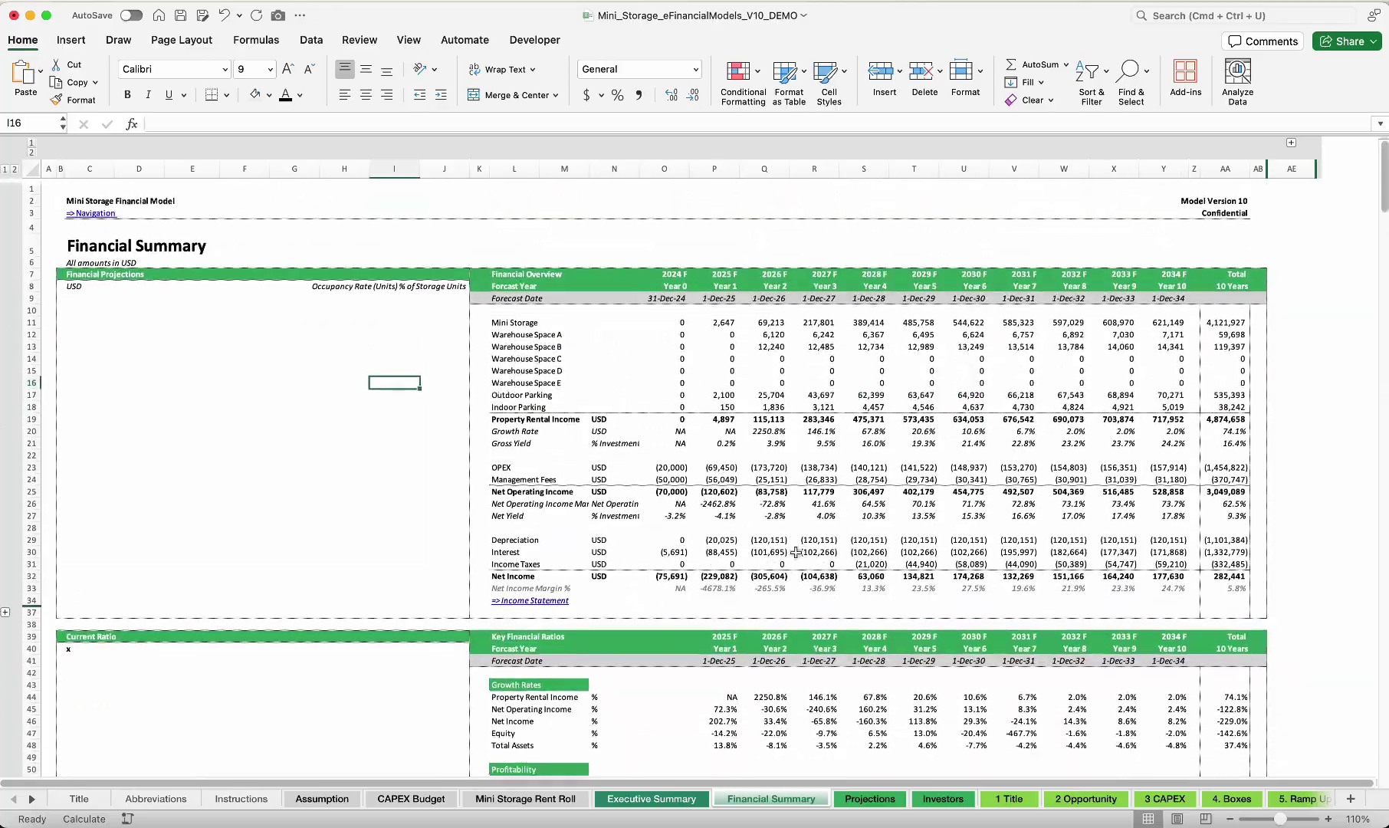
pyautogui.scroll(-5, 778, 585)
pyautogui.scroll(-15, 778, 584)
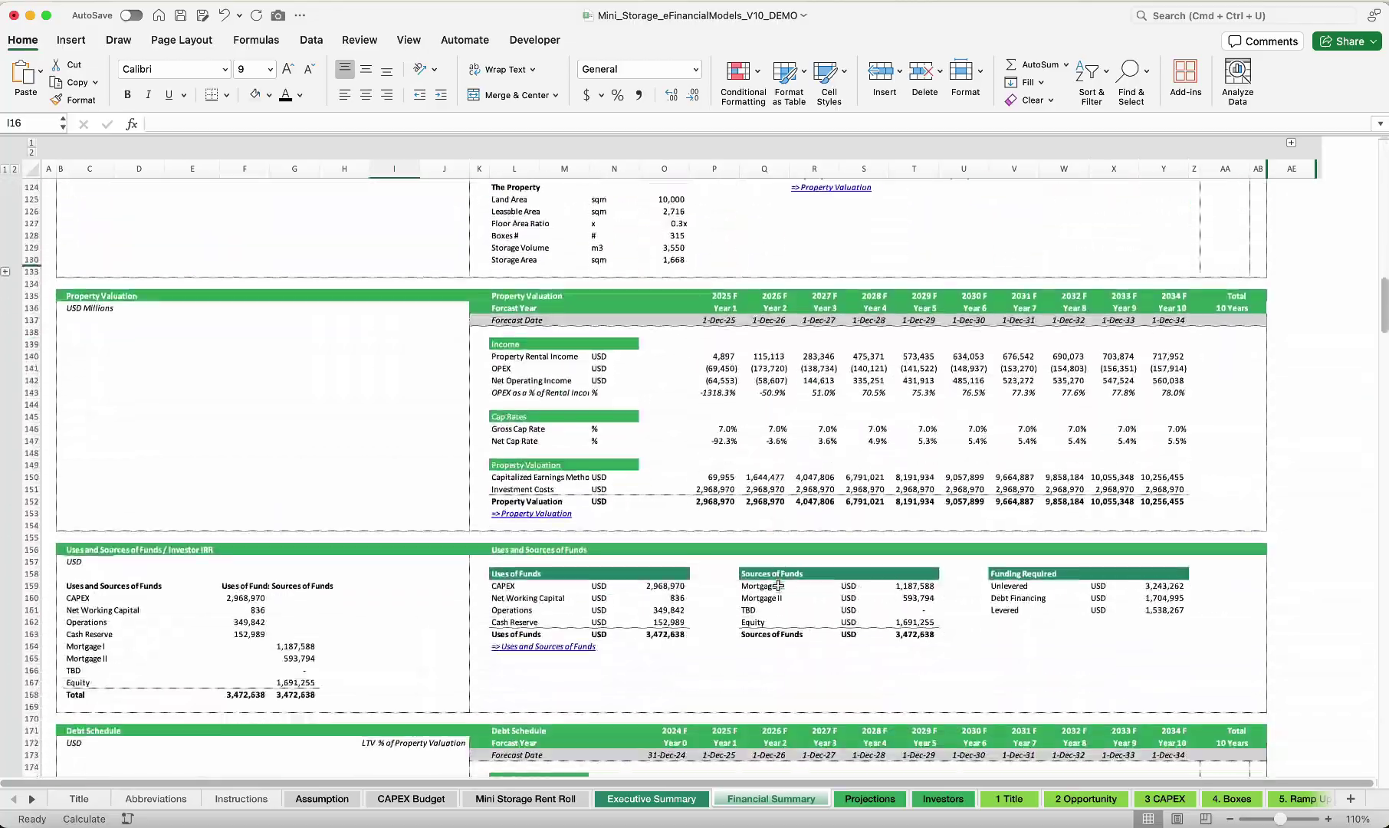
pyautogui.scroll(-2, 778, 585)
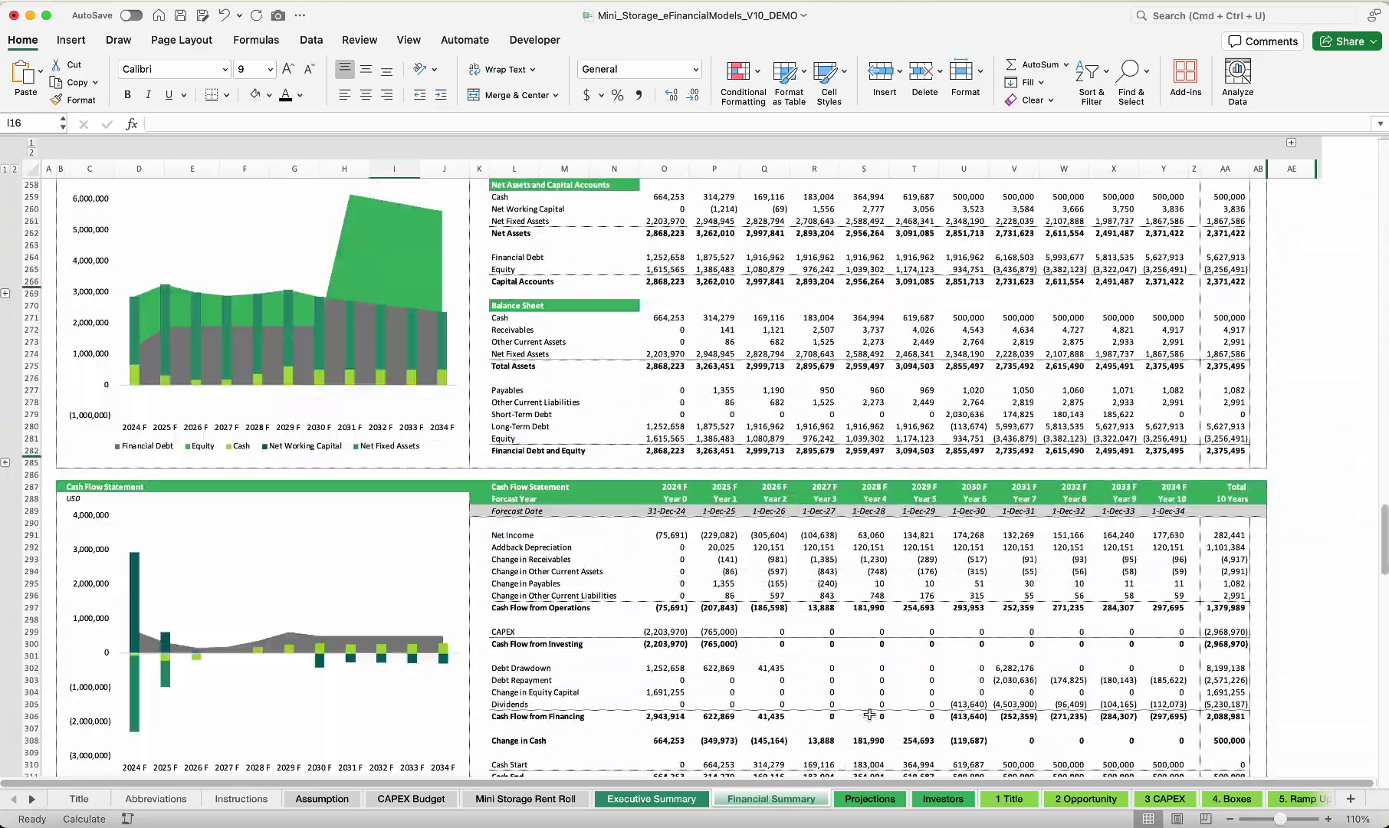
# Look through the Projections sheet, covering the income statement, management fees, balance sheet and free cash flow forecast
pyautogui.click(873, 802)
pyautogui.scroll(-20, 856, 598)
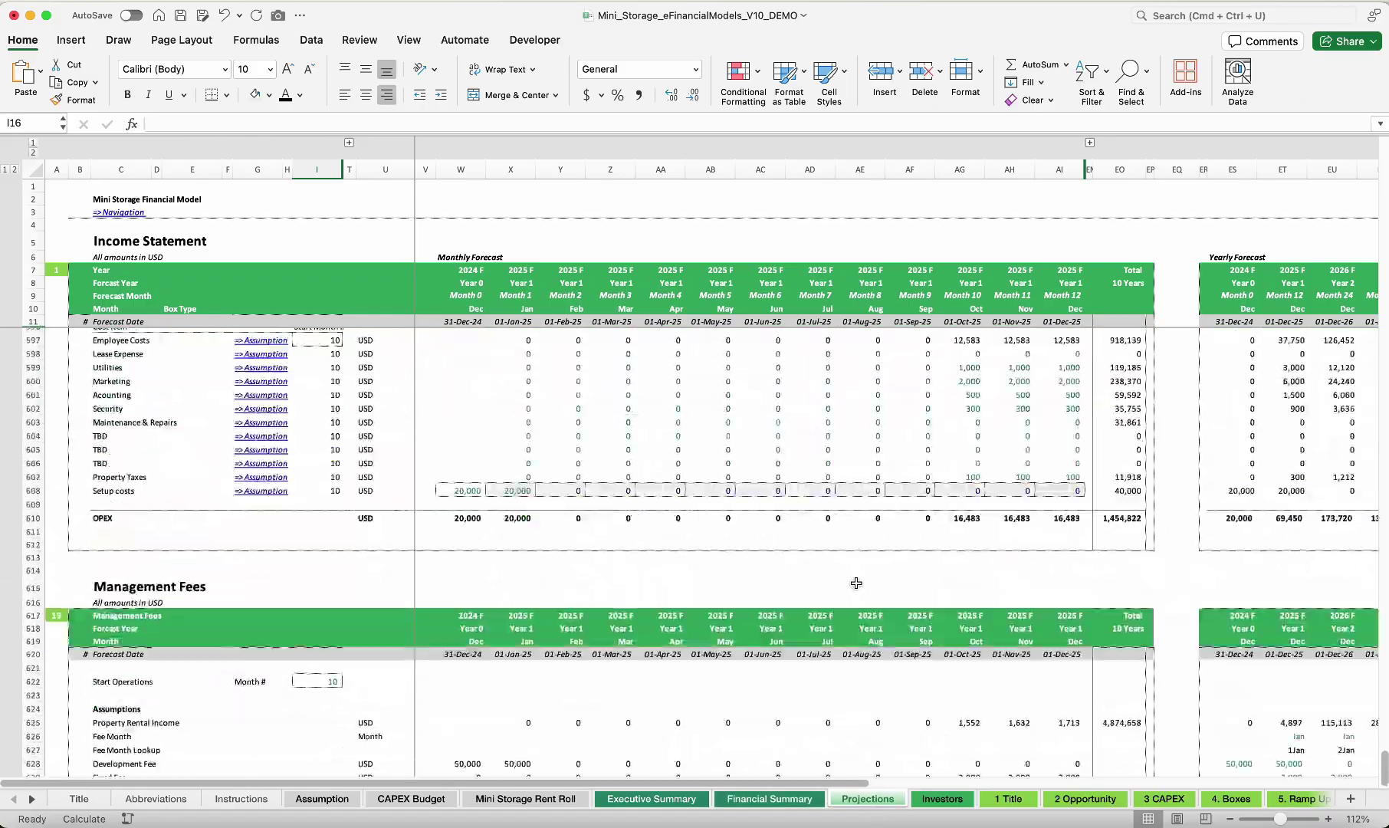
pyautogui.scroll(20, 856, 583)
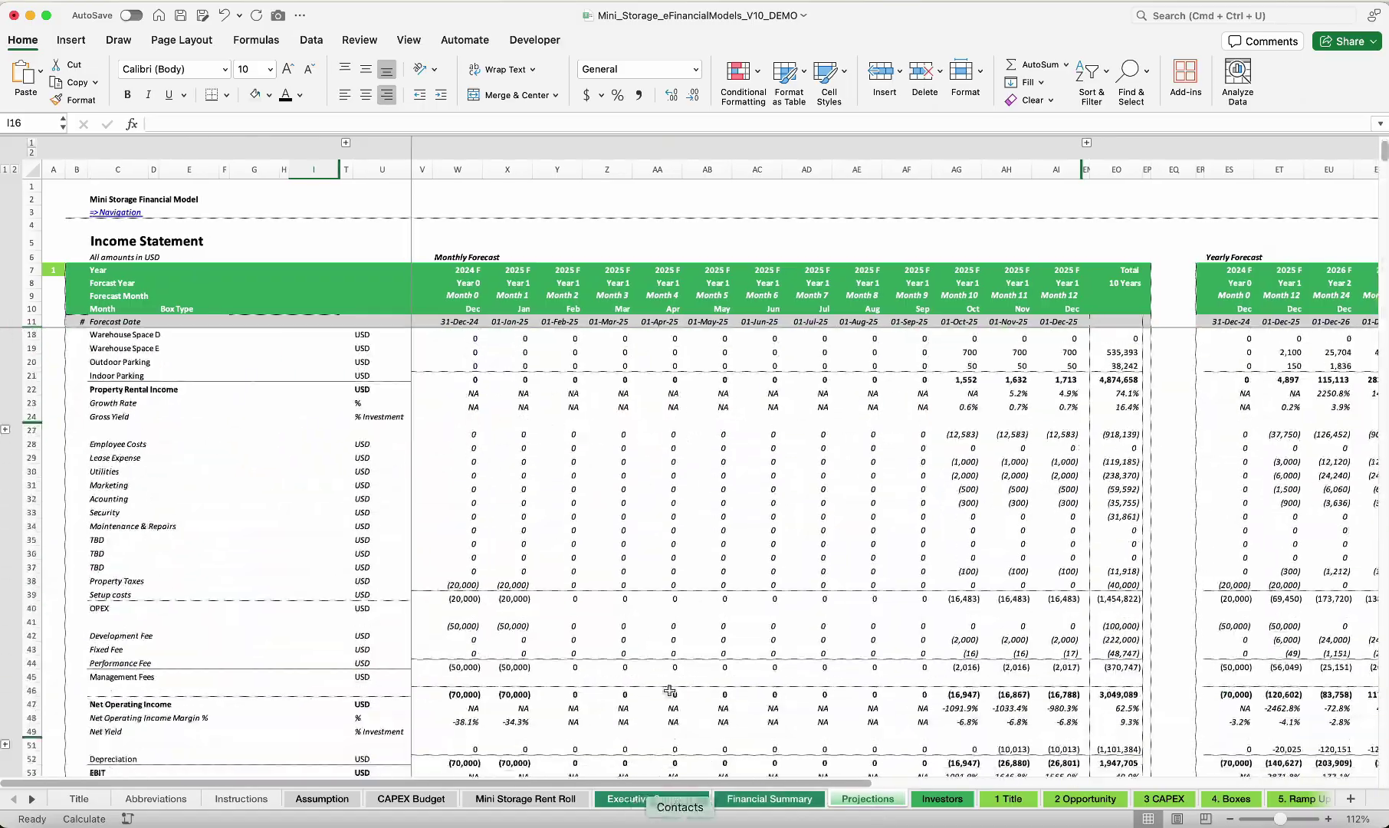
pyautogui.scroll(-15, 624, 423)
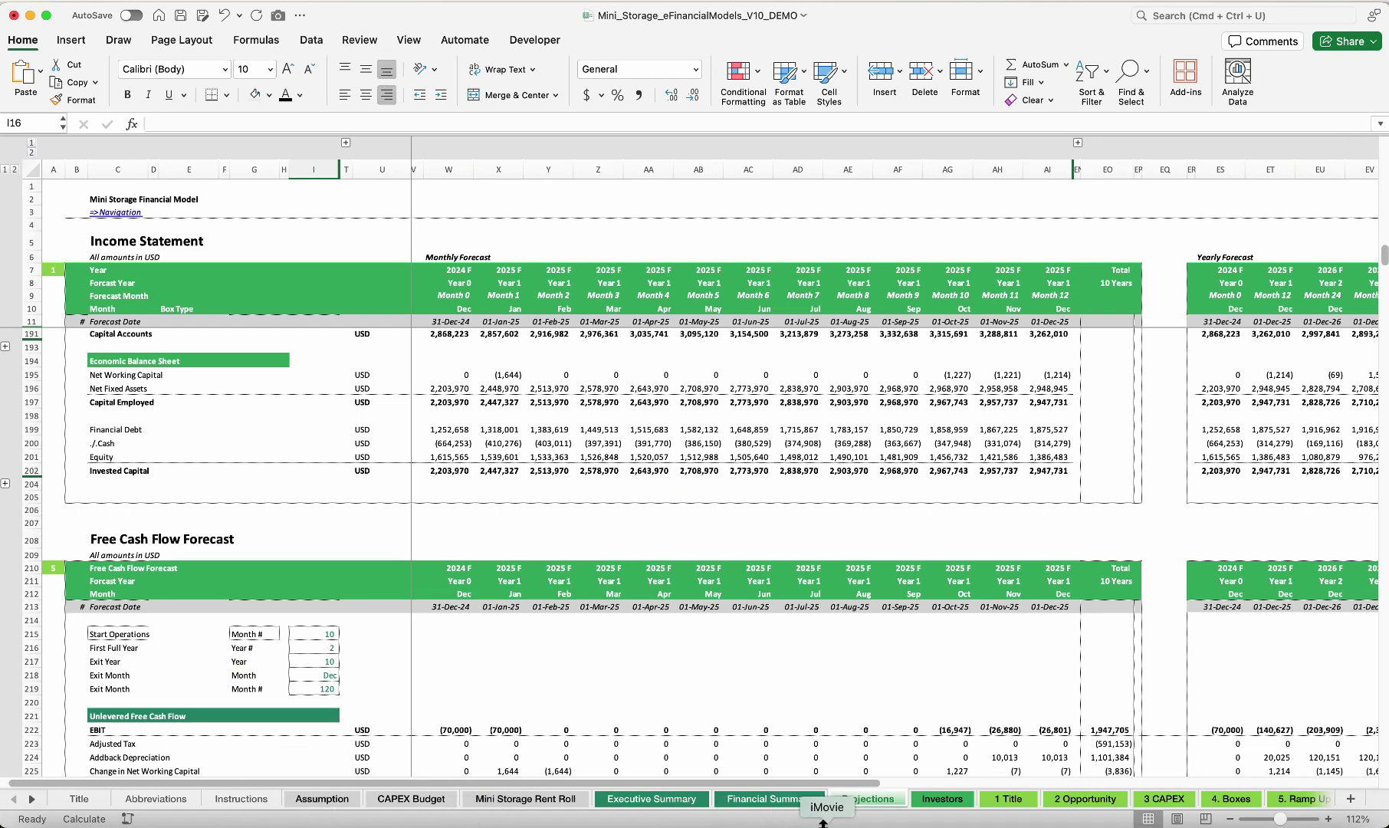
# On the Investors sheet, expand the grouped monthly columns beyond Year 1 and briefly reveal the check row below the Investment total
pyautogui.click(937, 801)
pyautogui.scroll(-1, 744, 420)
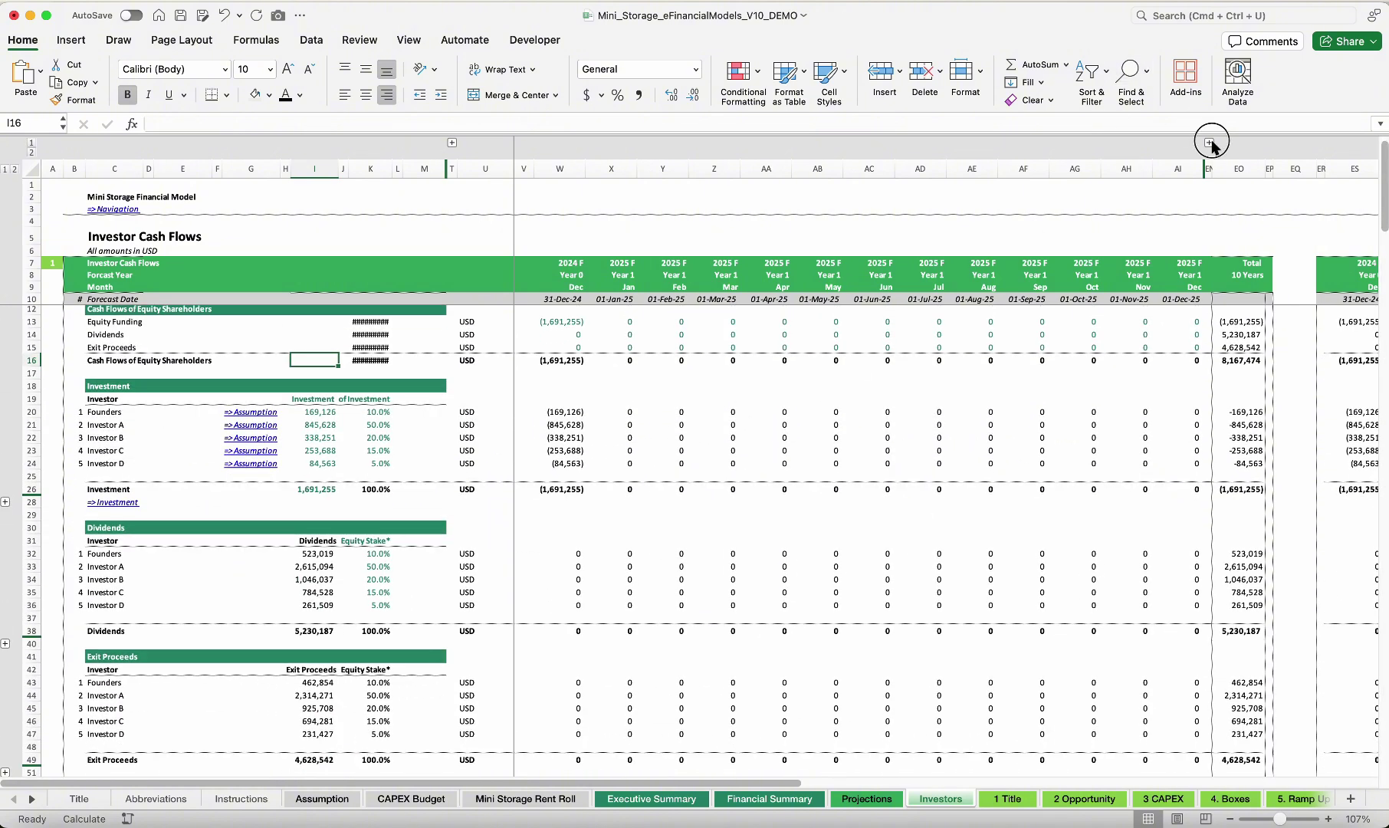
pyautogui.click(1209, 143)
pyautogui.click(1343, 143)
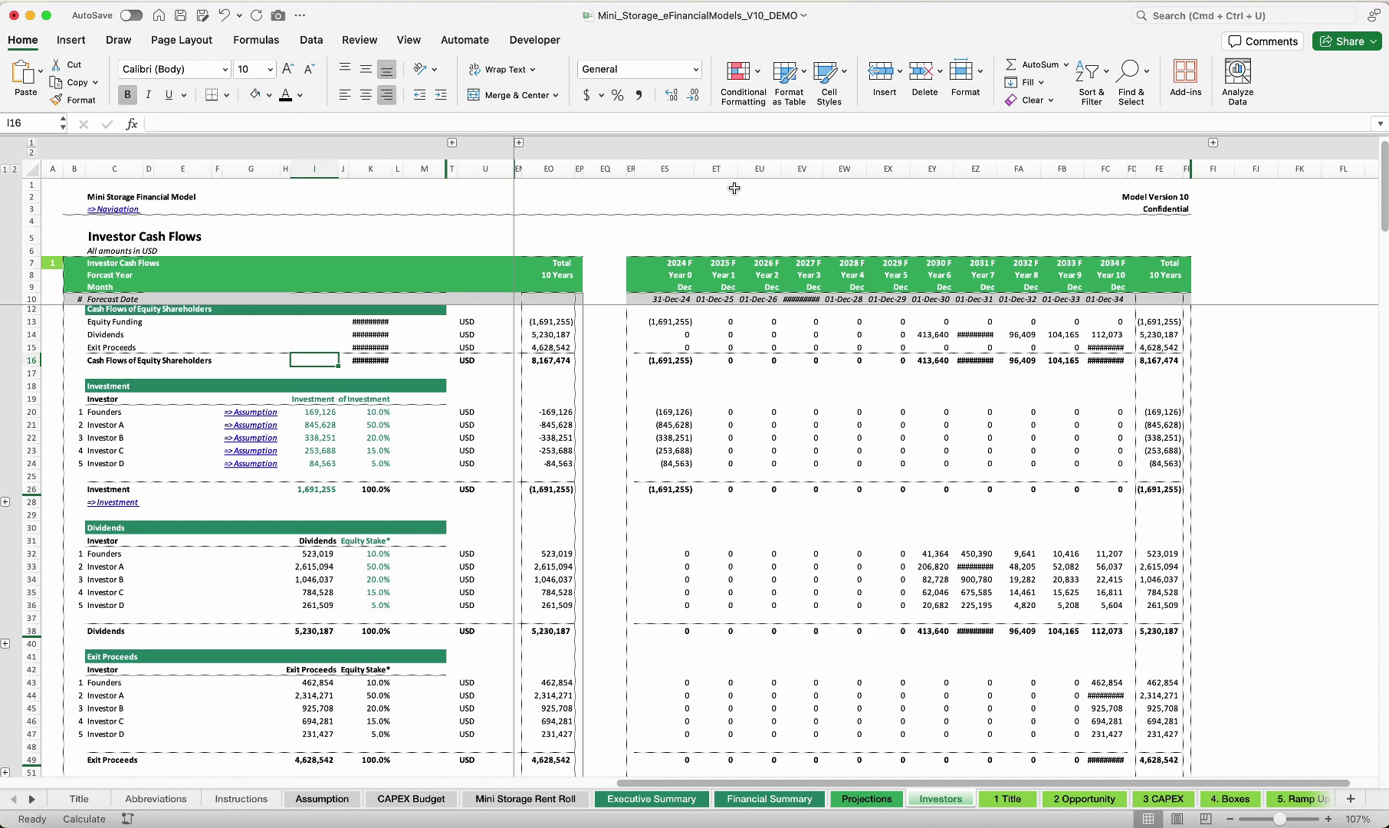
pyautogui.click(896, 143)
pyautogui.hscroll(-20, 686, 444)
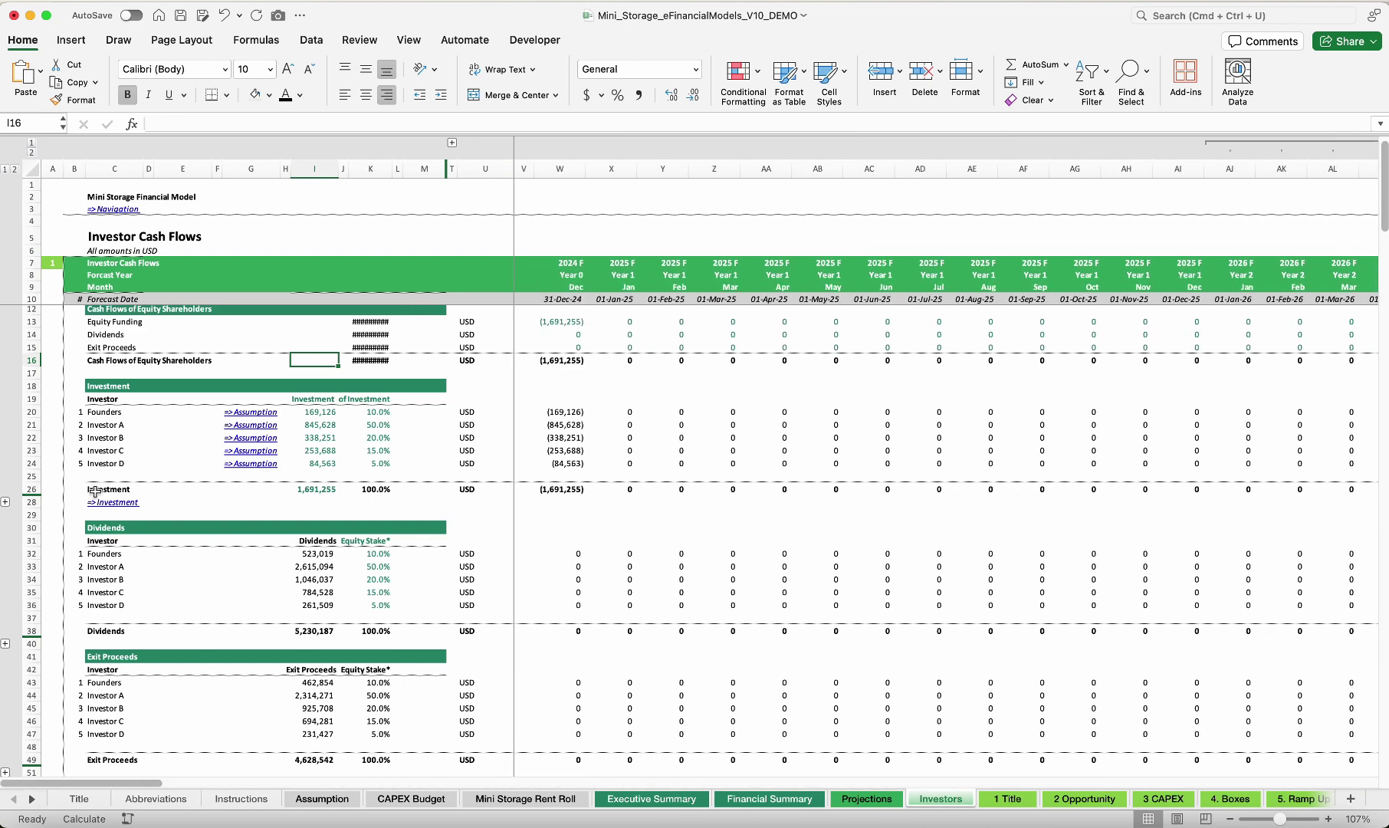
pyautogui.click(6, 503)
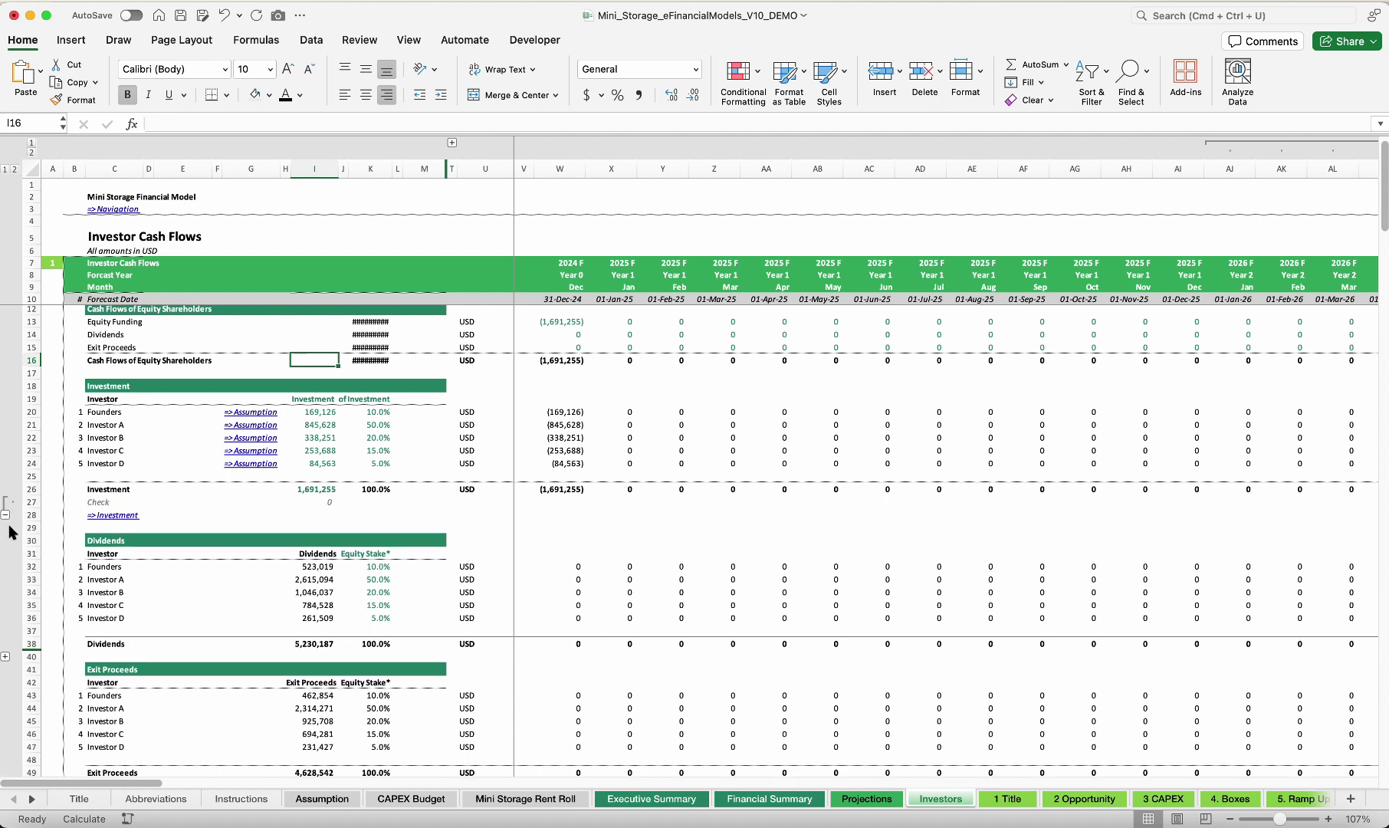
pyautogui.click(7, 516)
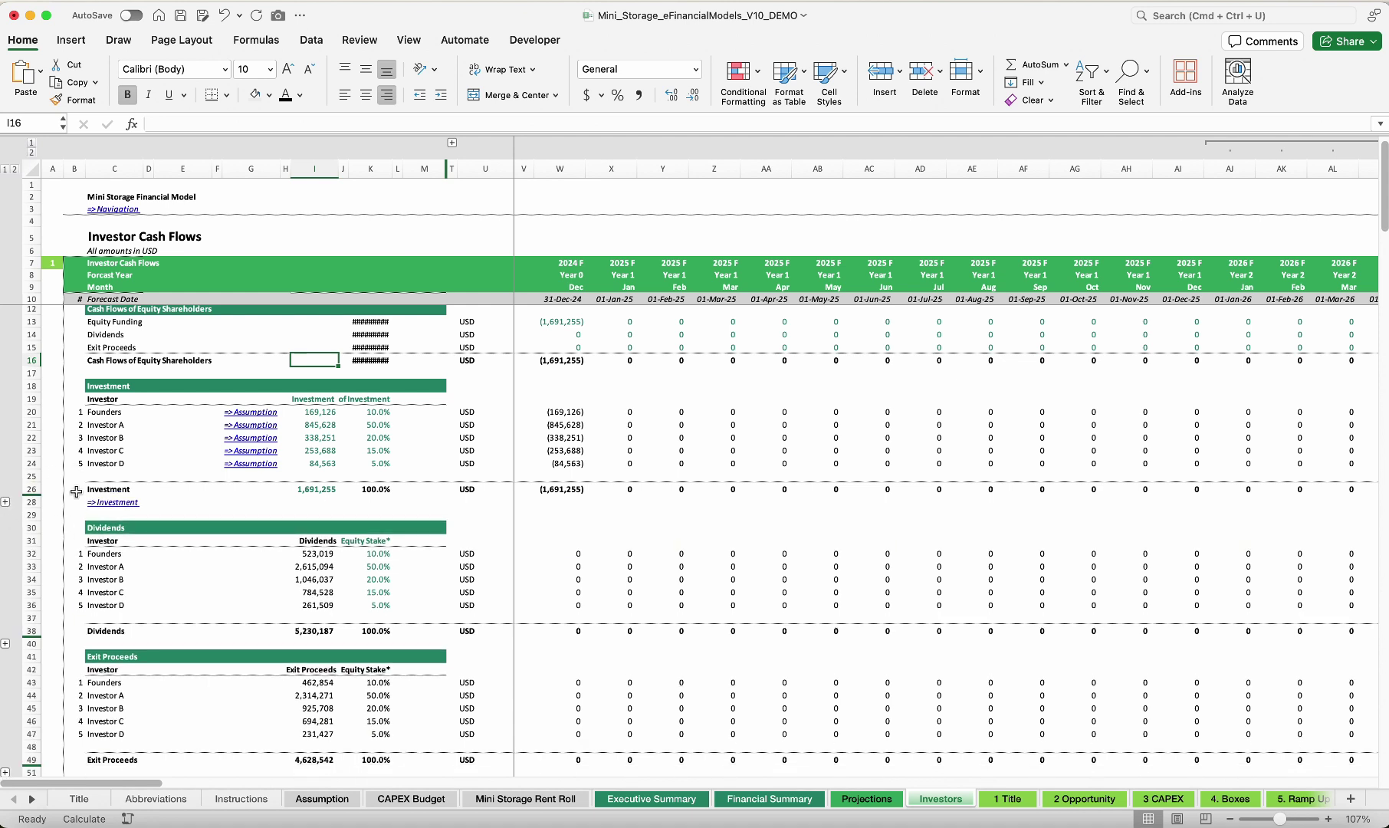
# View the 1 Title sheet and the key figures and charts on the 2 Opportunity sheet
pyautogui.click(1010, 799)
pyautogui.click(30, 799)
pyautogui.click(29, 800)
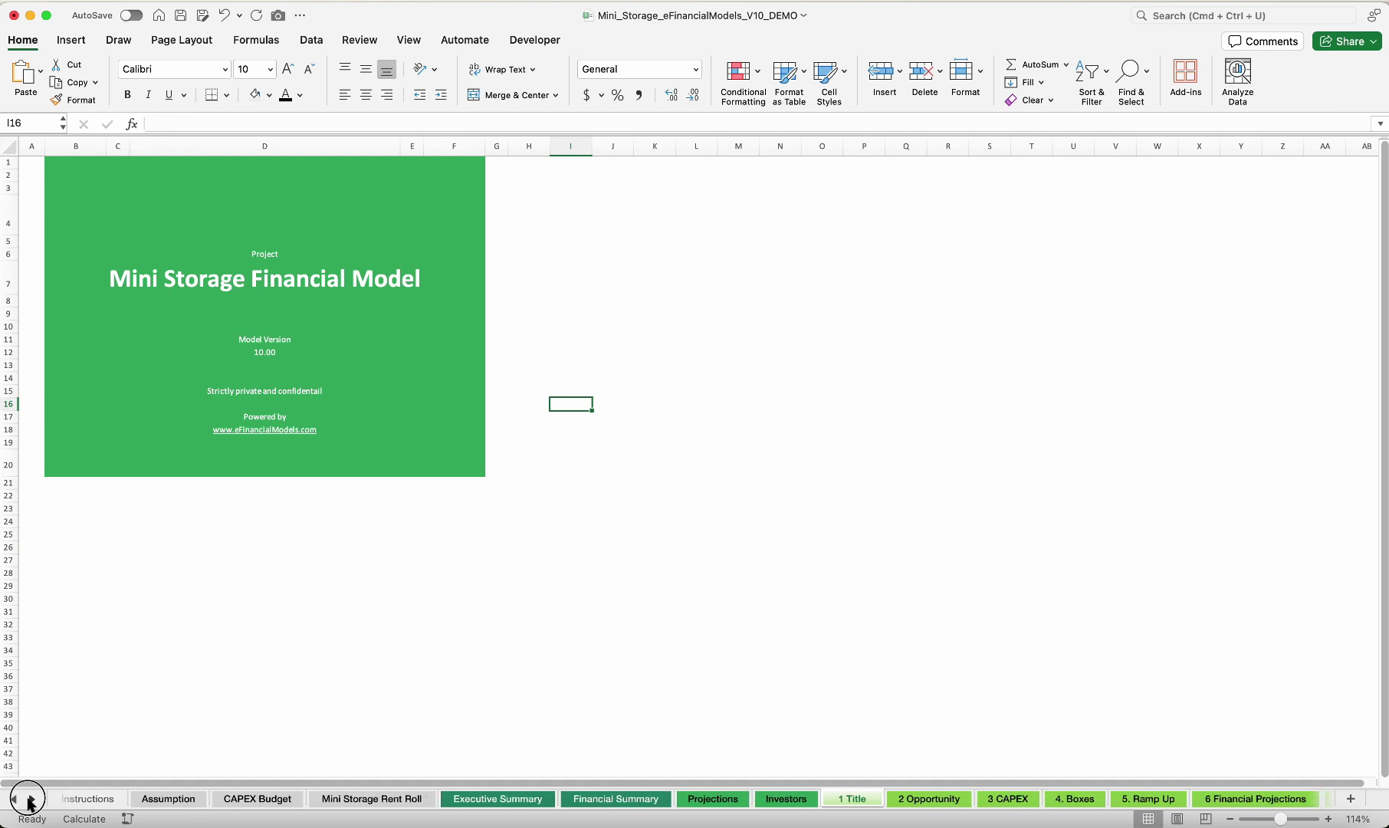
pyautogui.click(30, 800)
pyautogui.click(30, 800)
pyautogui.click(664, 799)
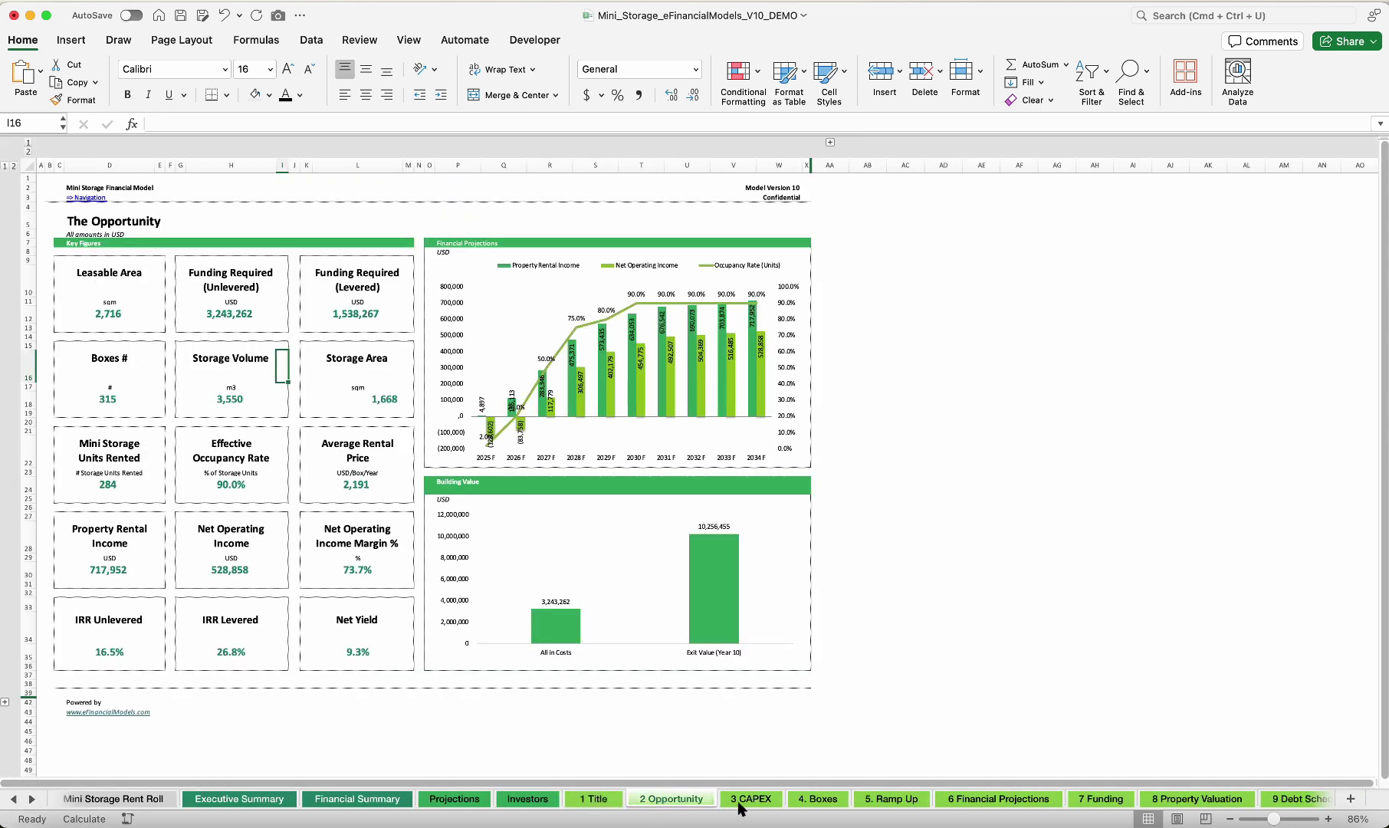
# View the charts on the 3 CAPEX, 4. Boxes and 5. Ramp Up sheets
pyautogui.click(745, 799)
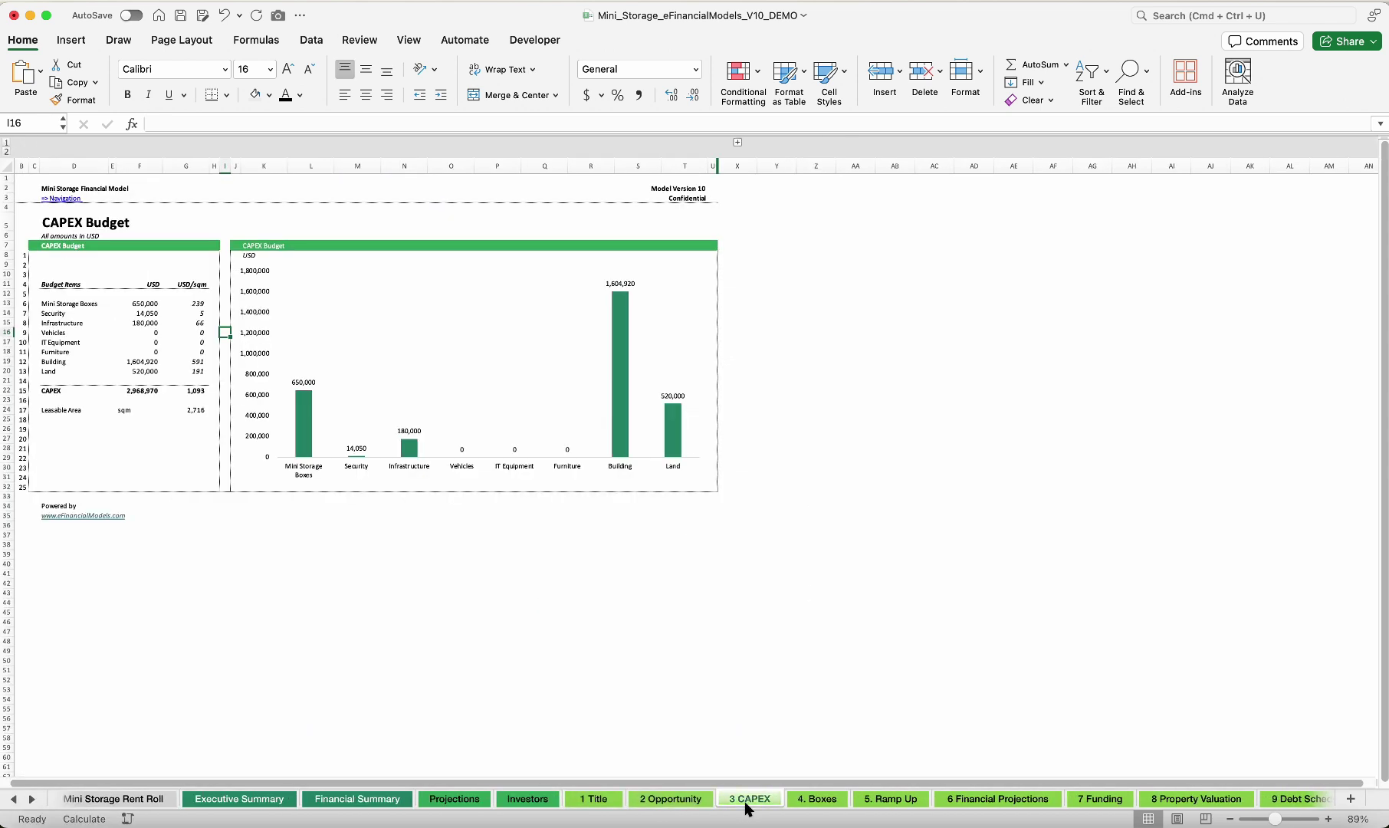
pyautogui.click(813, 800)
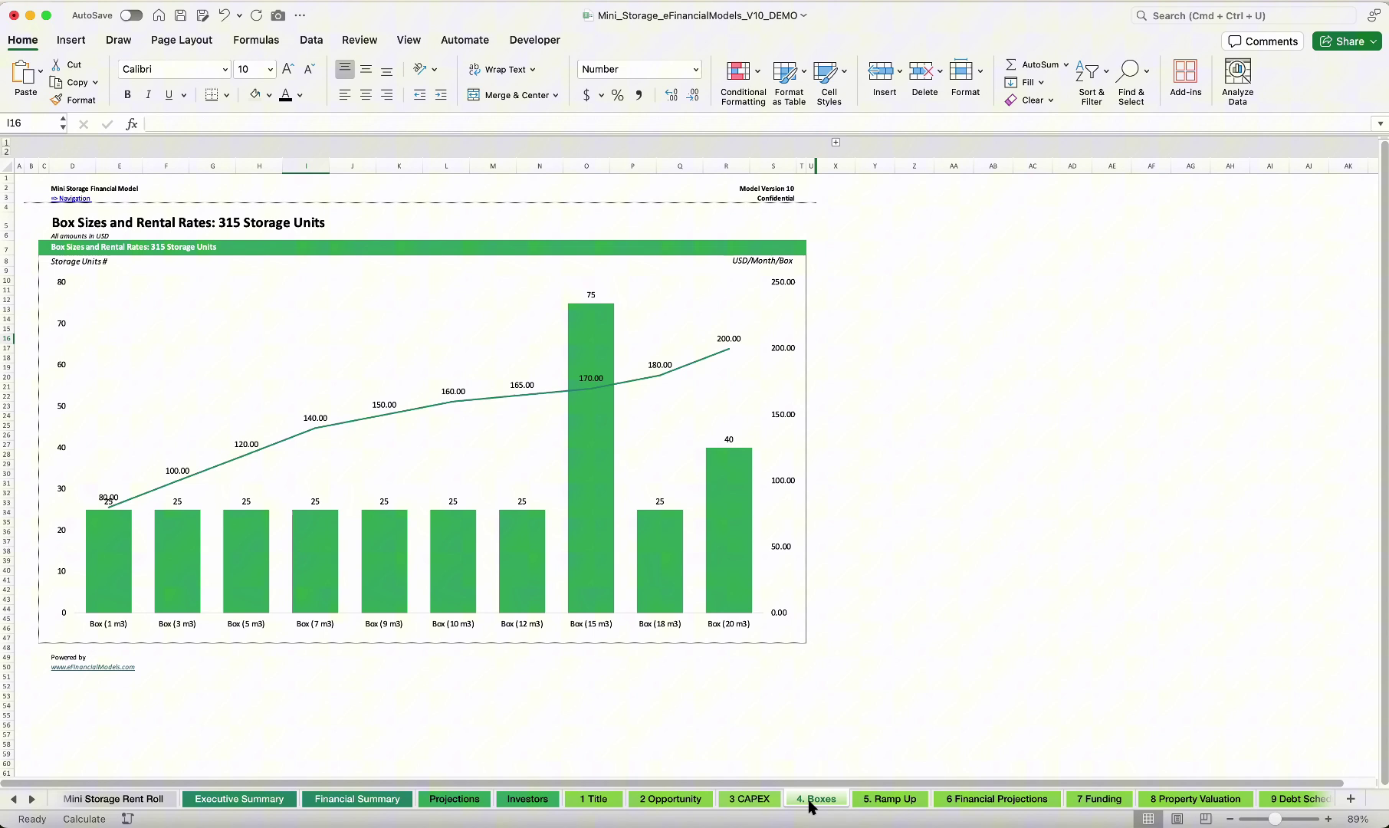
pyautogui.click(891, 799)
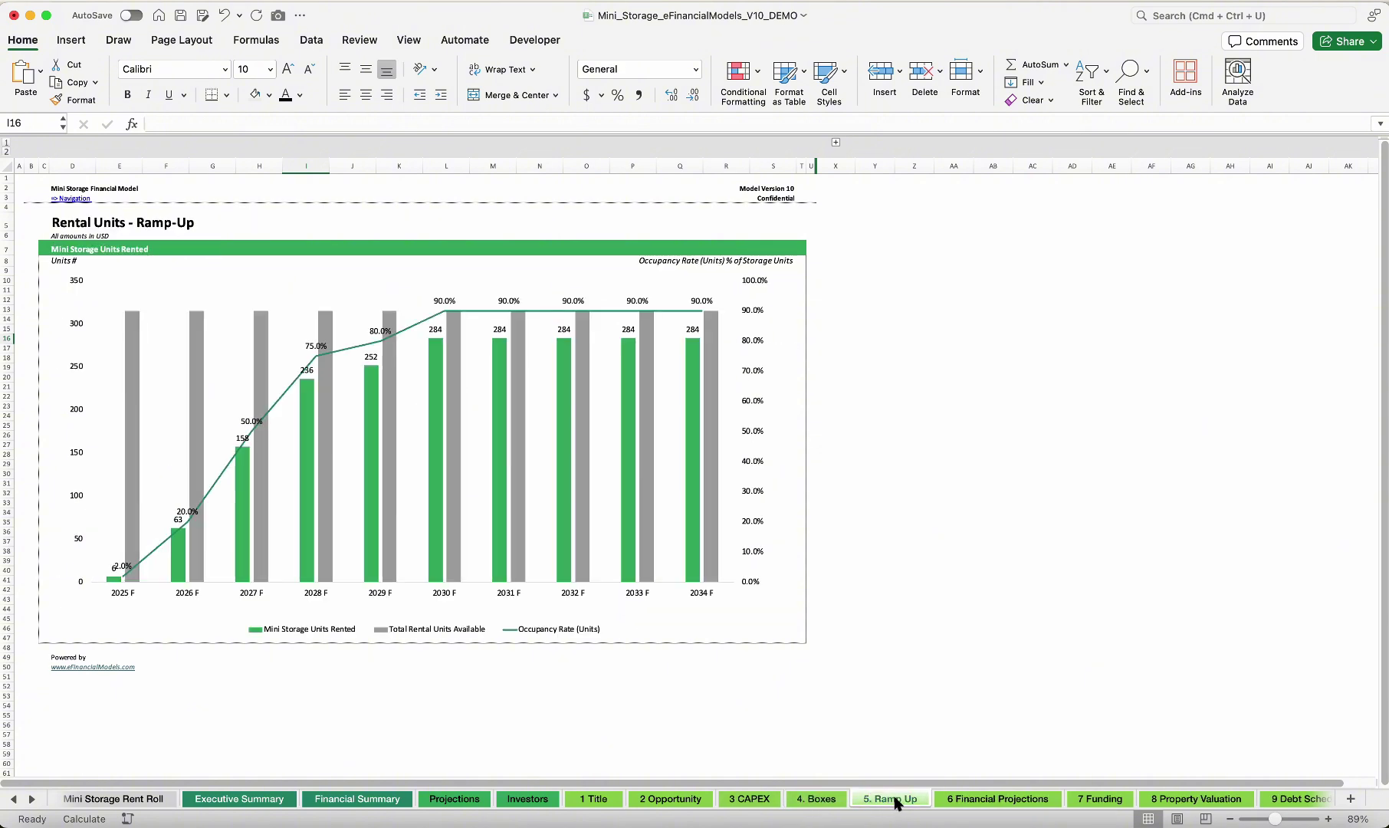
# View the 6 Financial Projections, 7 Funding and 8 Property Valuation sheets
pyautogui.click(983, 799)
pyautogui.click(1098, 800)
pyautogui.click(1178, 801)
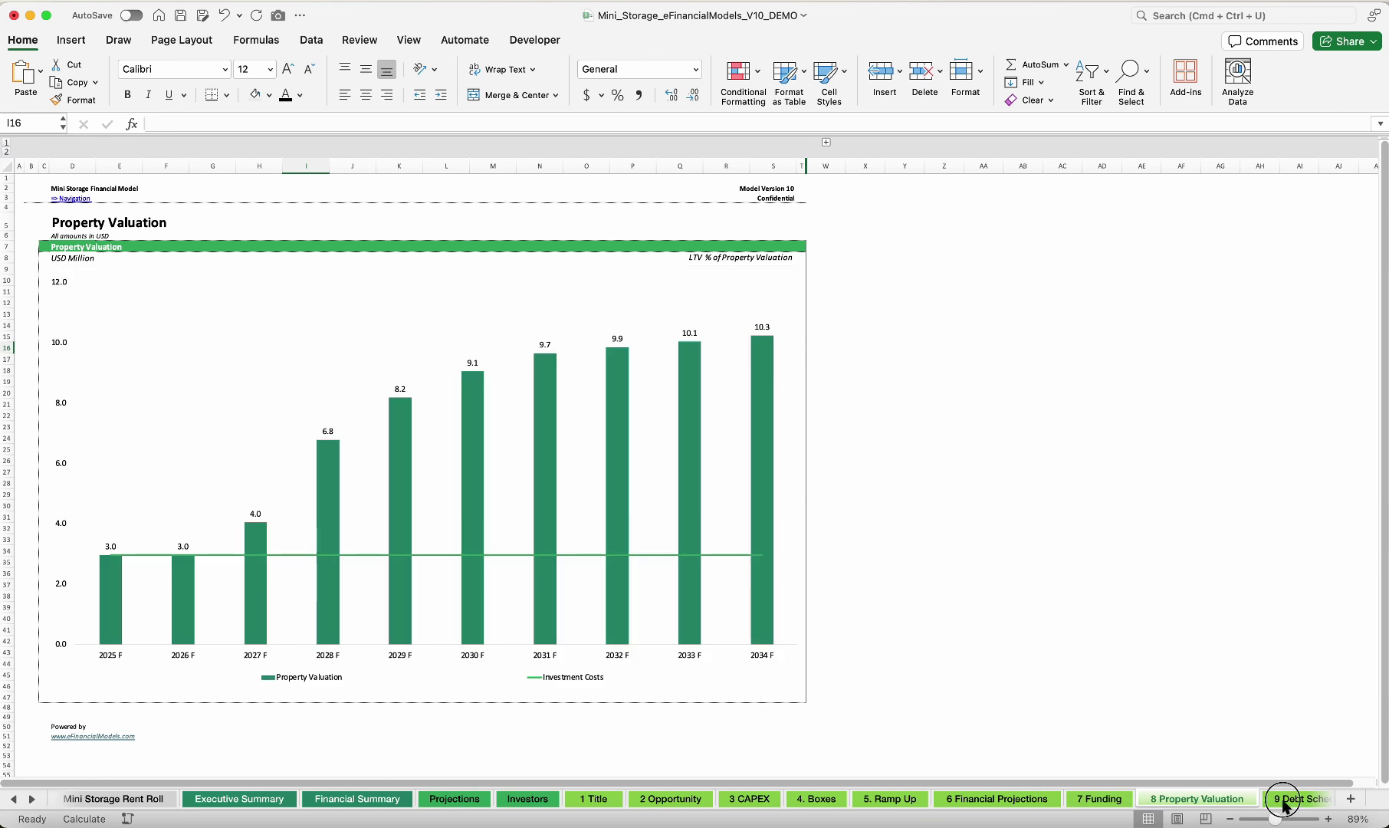
# View the sheets from 9 Debt Schedule through 10 Income Statement and 11 Balance Sheet to 12 Cash Flow Statement
pyautogui.click(1278, 799)
pyautogui.click(1269, 799)
pyautogui.click(1268, 801)
pyautogui.click(1268, 801)
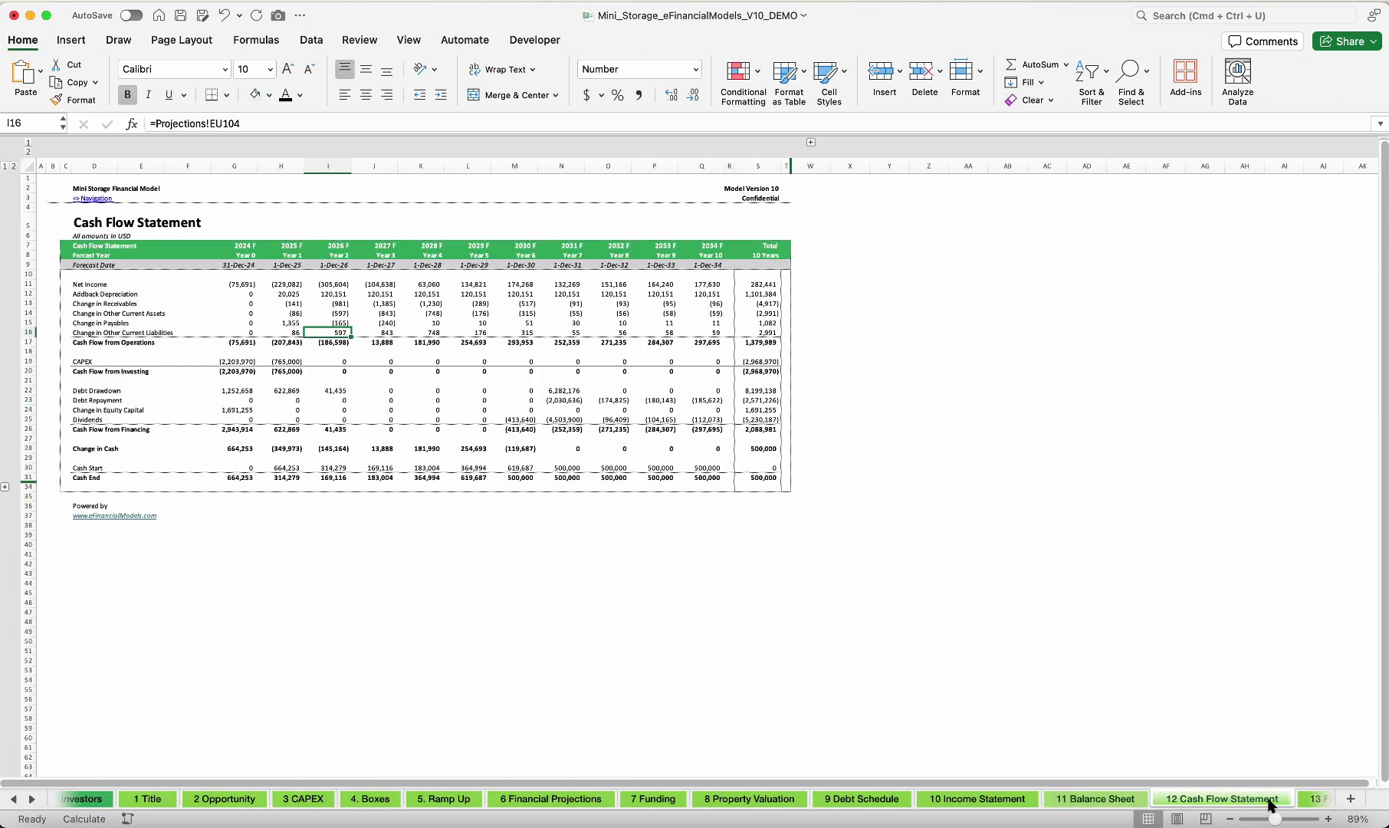
# View the remaining presentation sheets from 13 Financial Ratios through 14 Debt Schedule and 15 Free Cash Flows to 16 Shareholders
pyautogui.click(1311, 801)
pyautogui.click(1295, 799)
pyautogui.click(1295, 799)
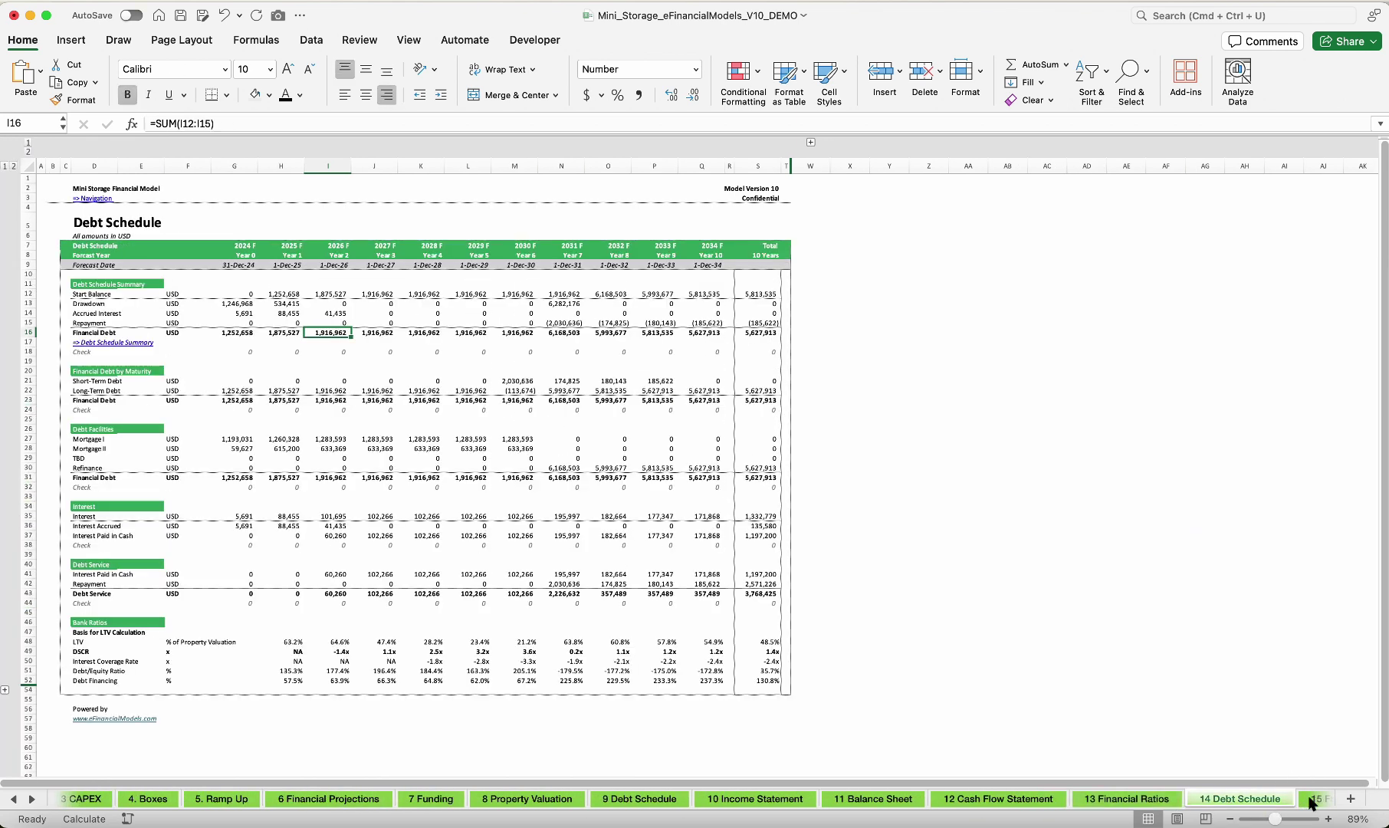
pyautogui.click(1295, 799)
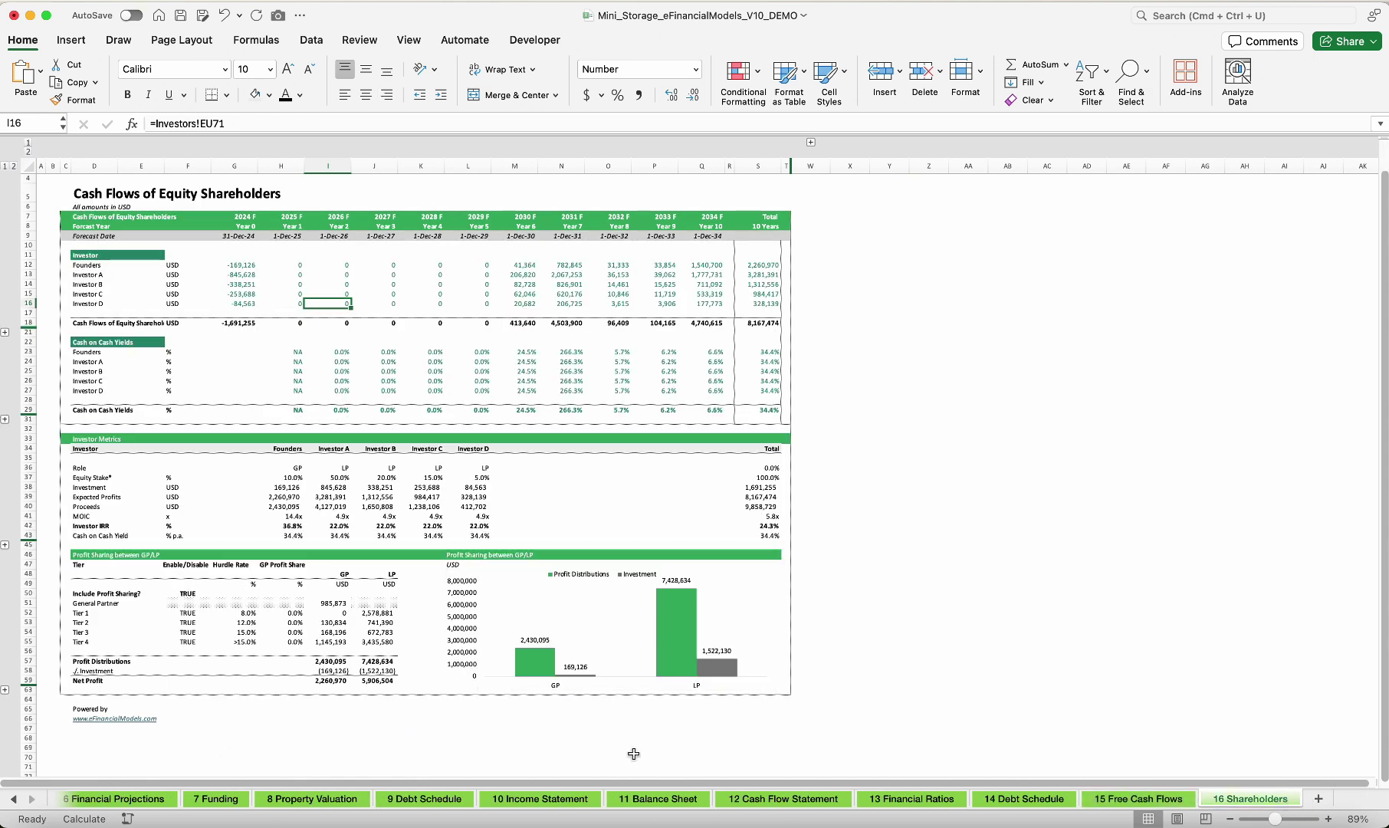
# Return to the earlier sheets and view Financial Summary, 3 CAPEX and 4. Boxes
pyautogui.click(13, 799)
pyautogui.click(13, 800)
pyautogui.click(13, 799)
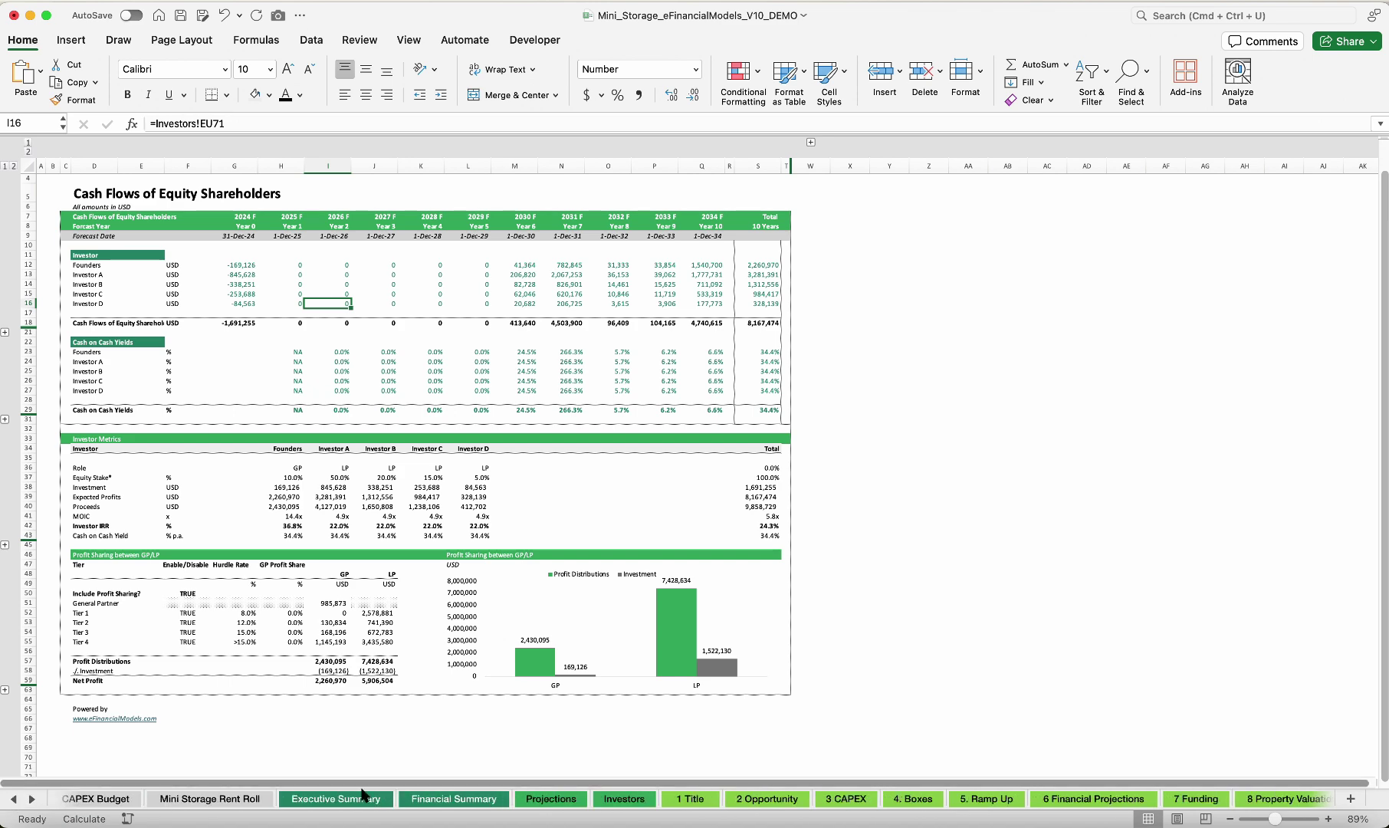
pyautogui.click(460, 800)
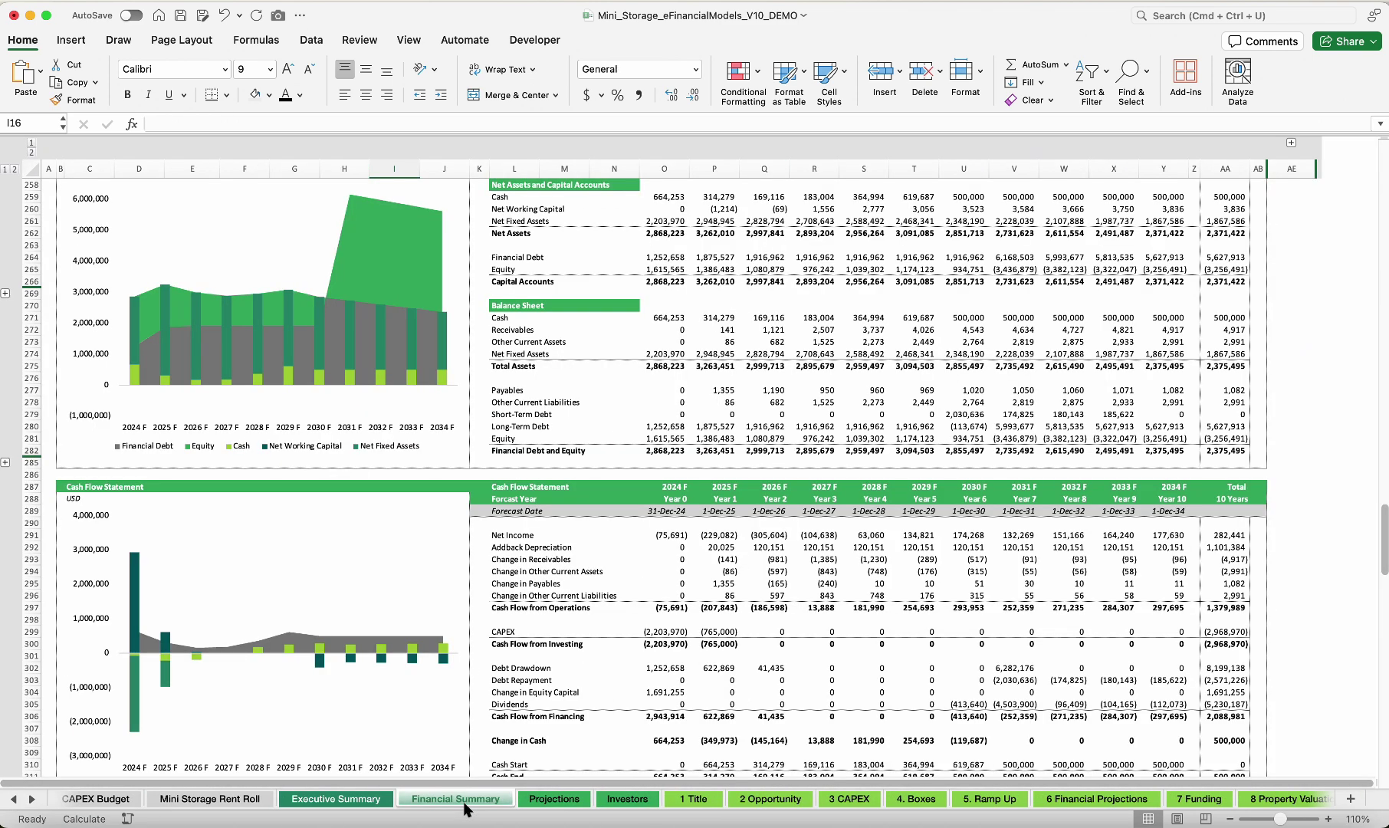
pyautogui.click(843, 799)
pyautogui.click(911, 801)
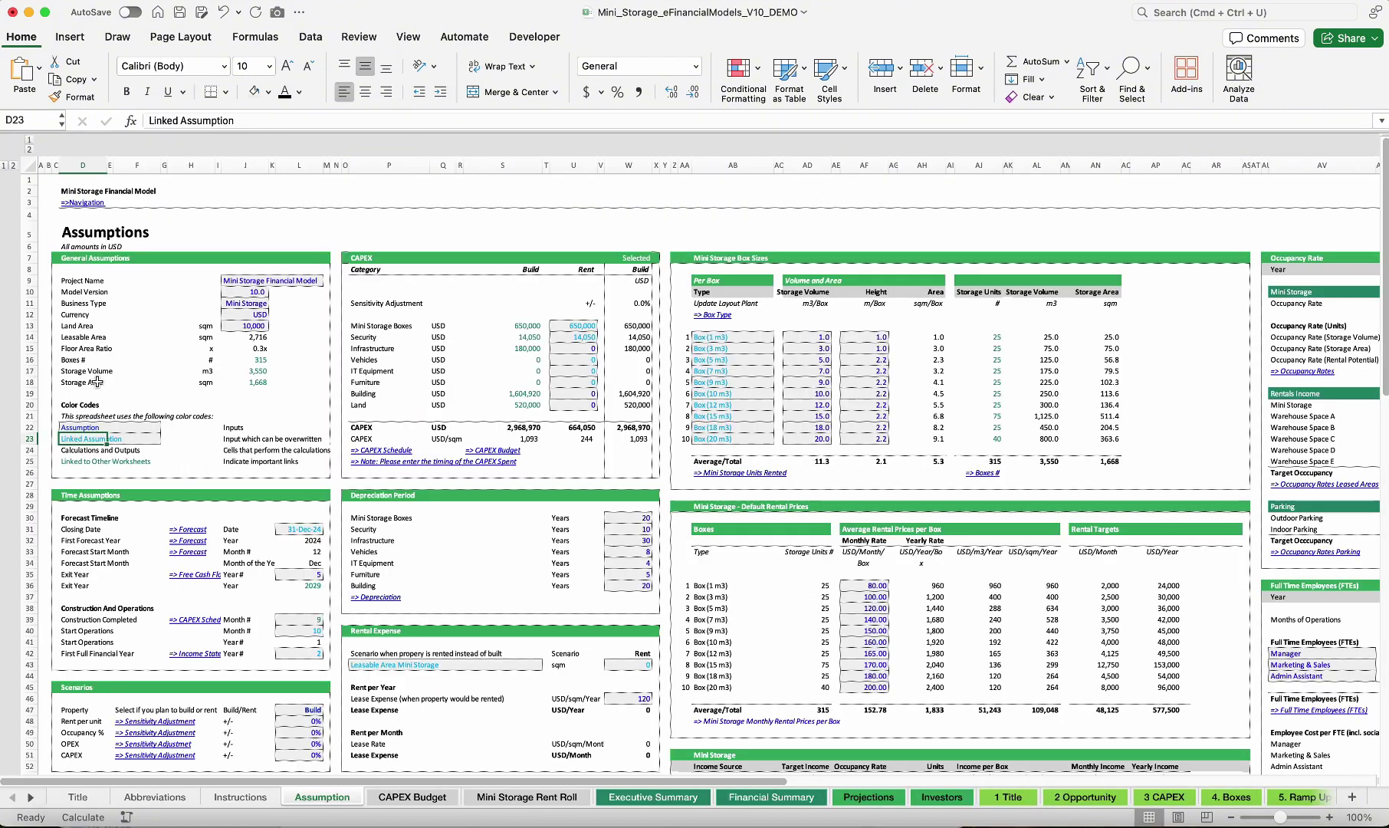
# Examine the Assumption and Linked Assumption color codes and the Business Type and Land Area inputs on the Assumption sheet
pyautogui.click(84, 402)
pyautogui.moveTo(79, 427); pyautogui.dragTo(138, 430)
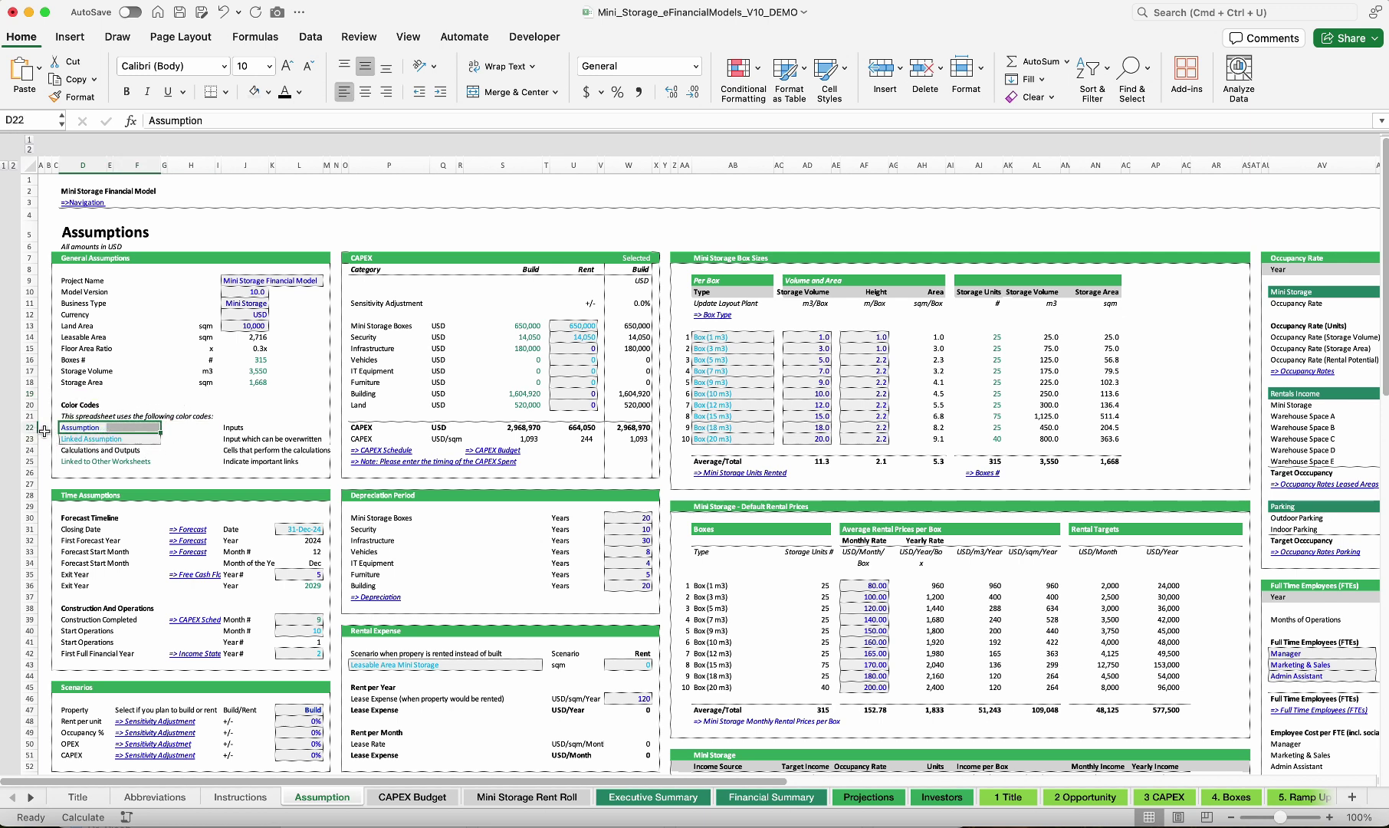
pyautogui.click(244, 301)
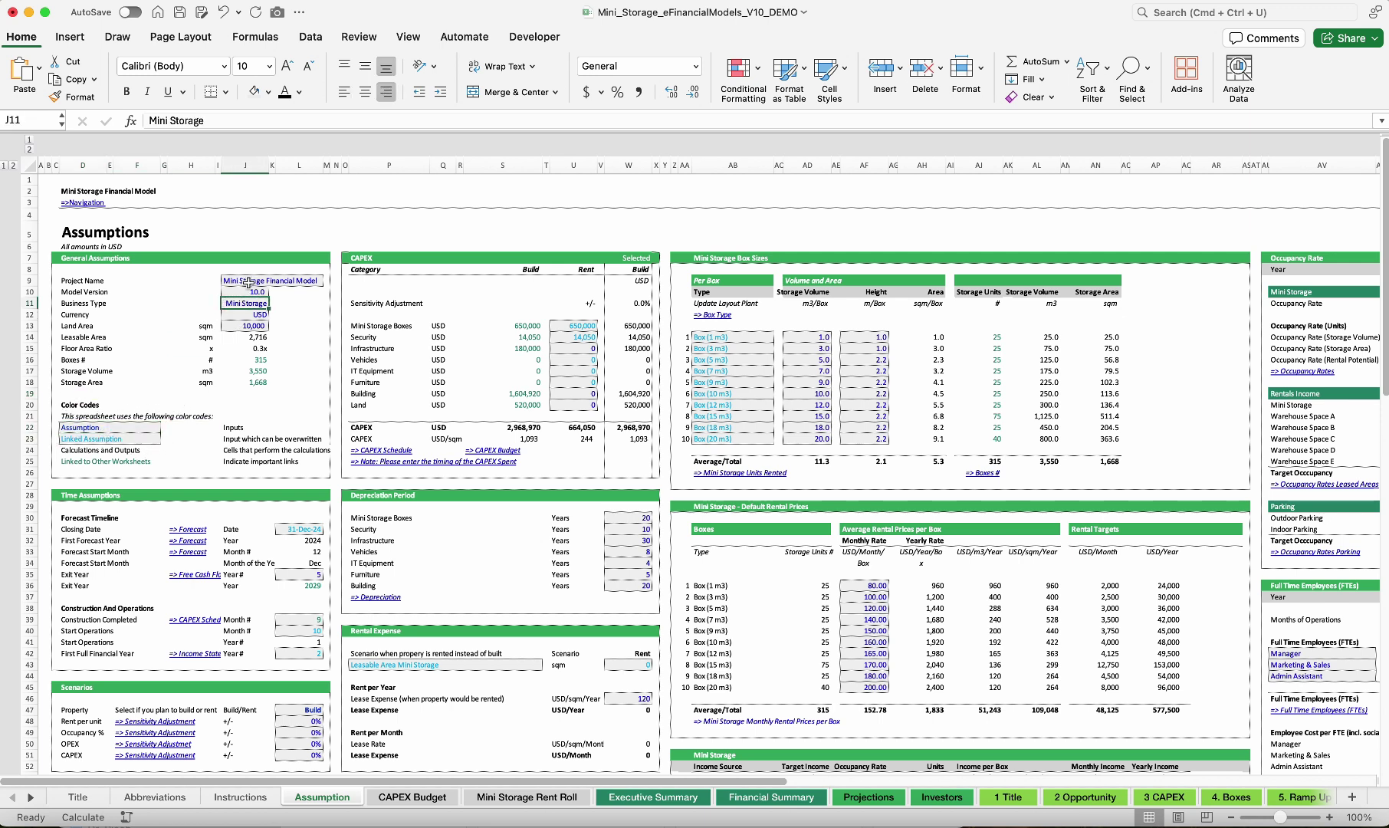
pyautogui.click(249, 326)
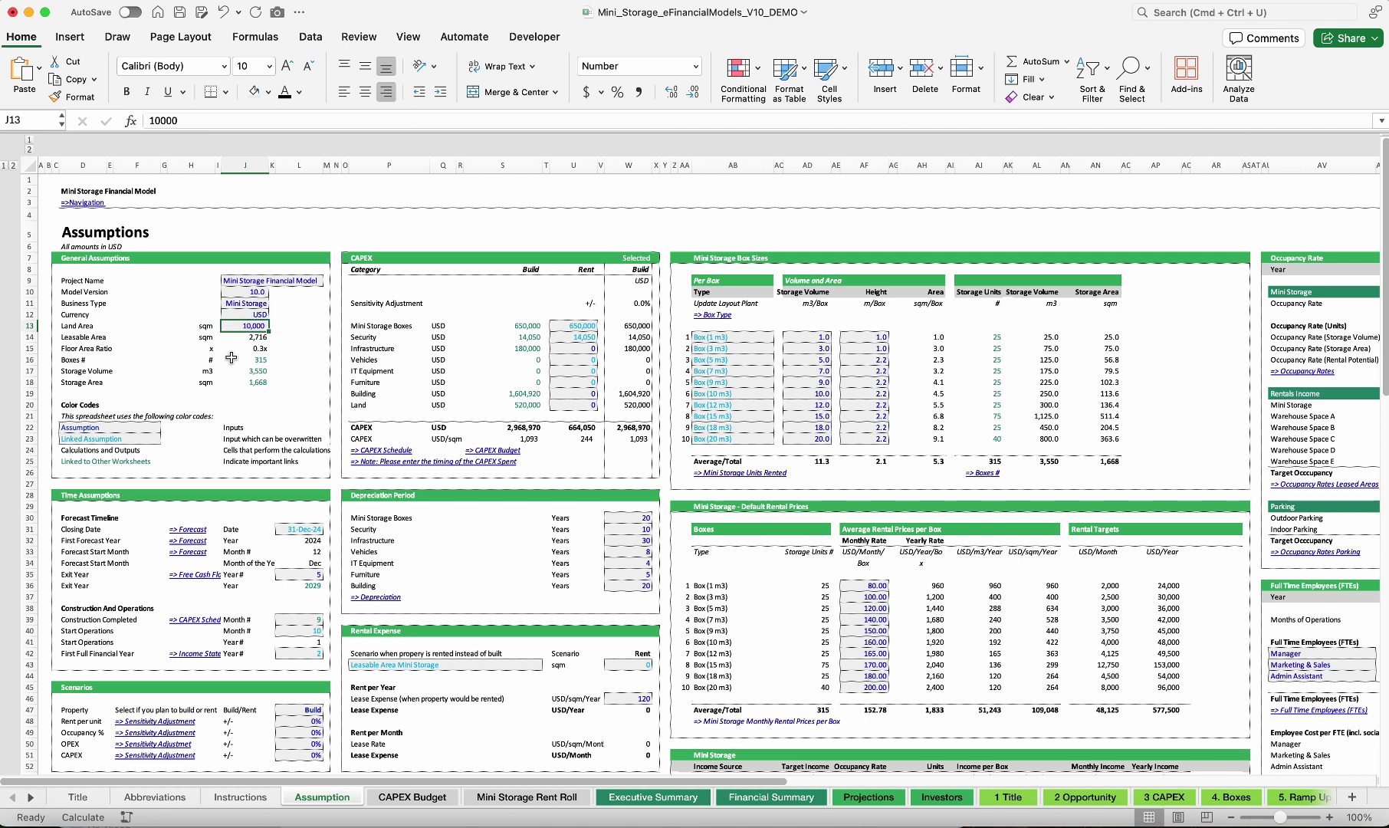
pyautogui.click(69, 436)
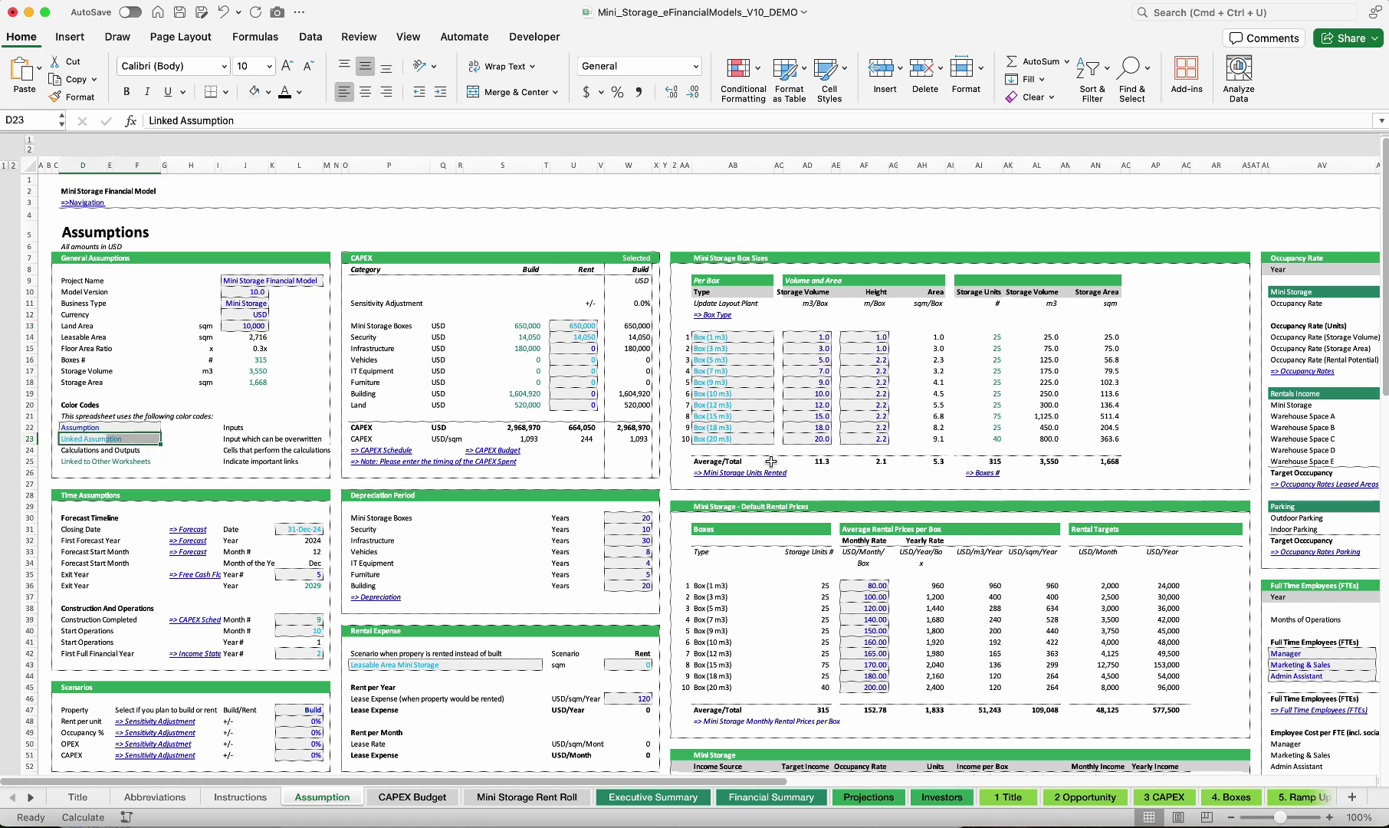
# Trace the precedents of the Security value in the CAPEX Rent column
pyautogui.click(588, 338)
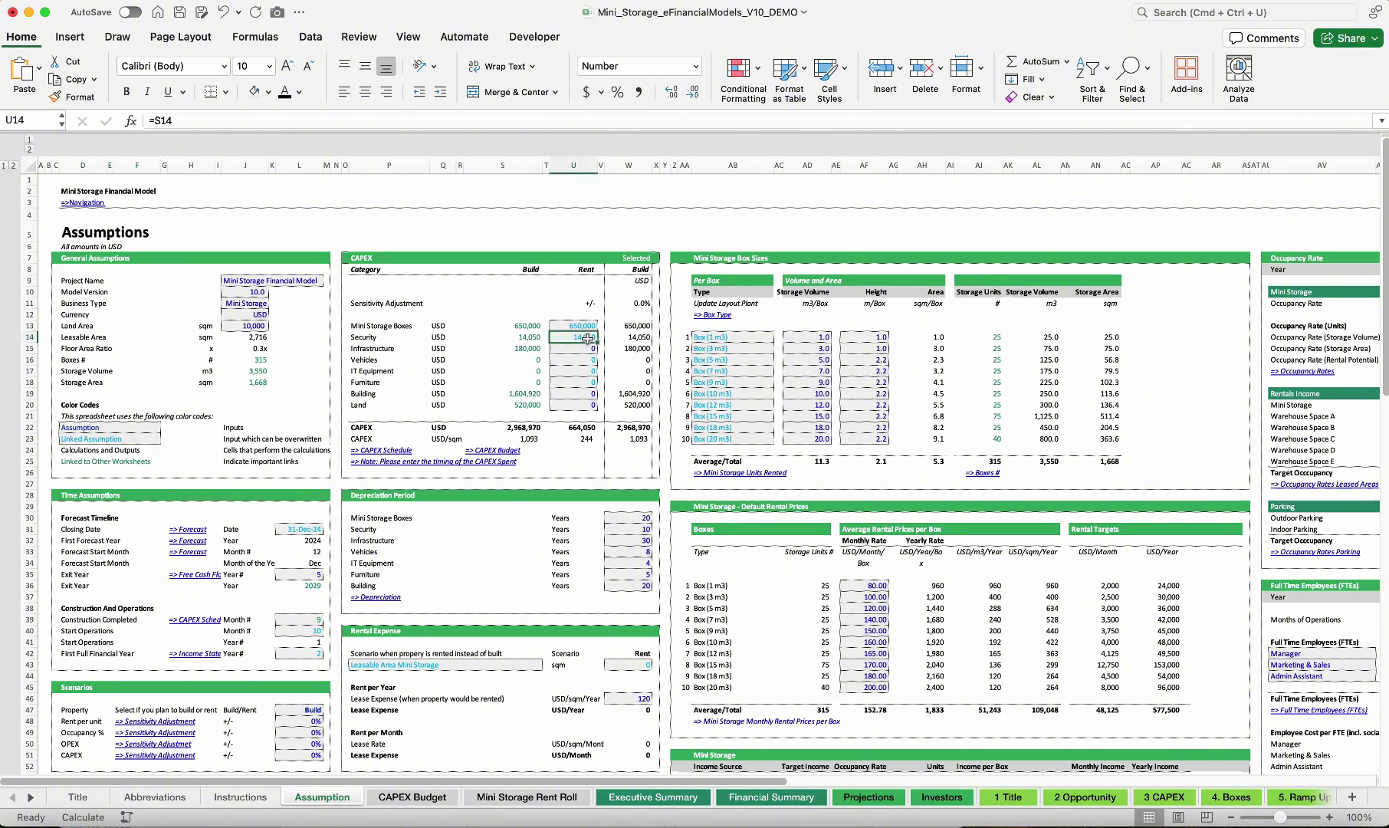
pyautogui.click(290, 0)
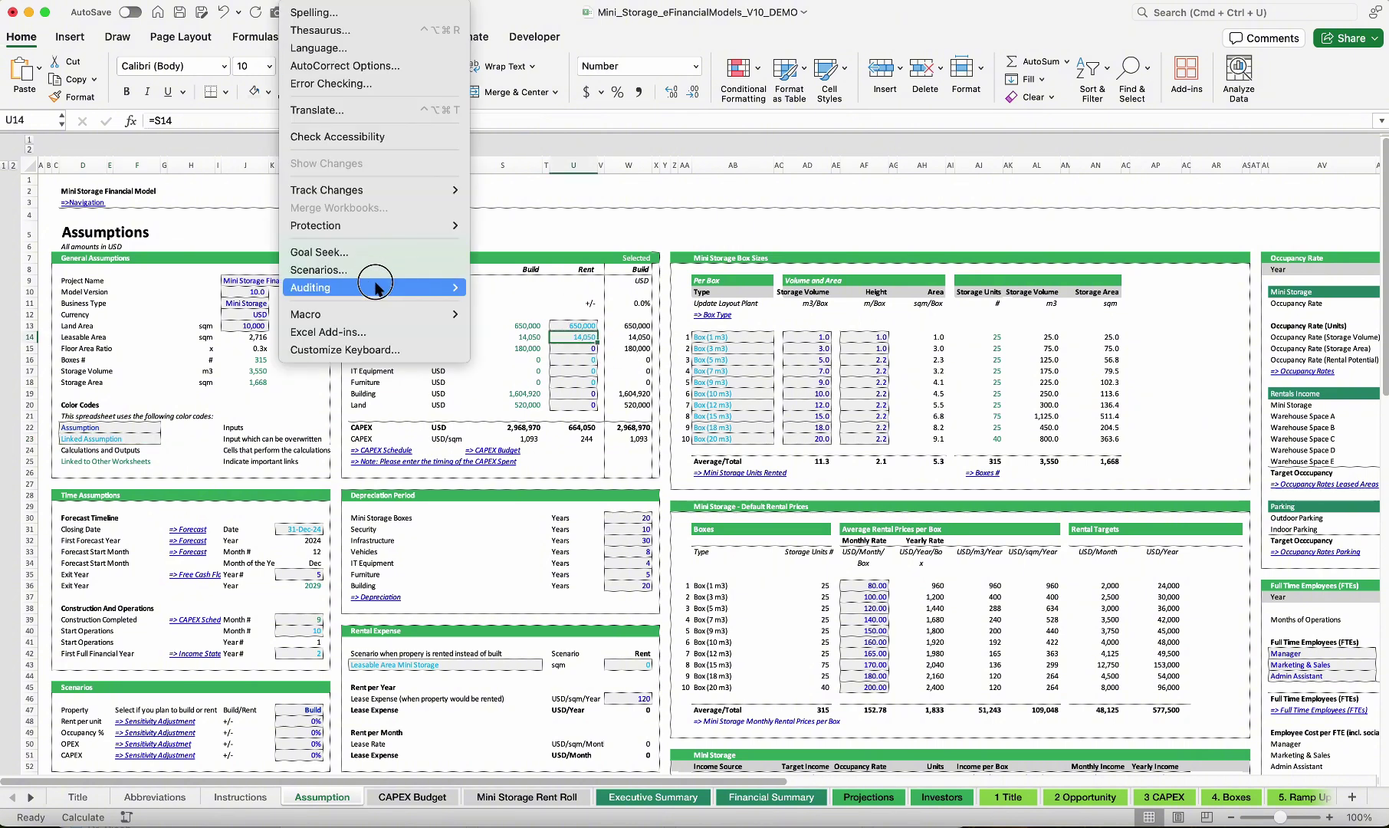
pyautogui.moveTo(372, 282)
pyautogui.click(499, 281)
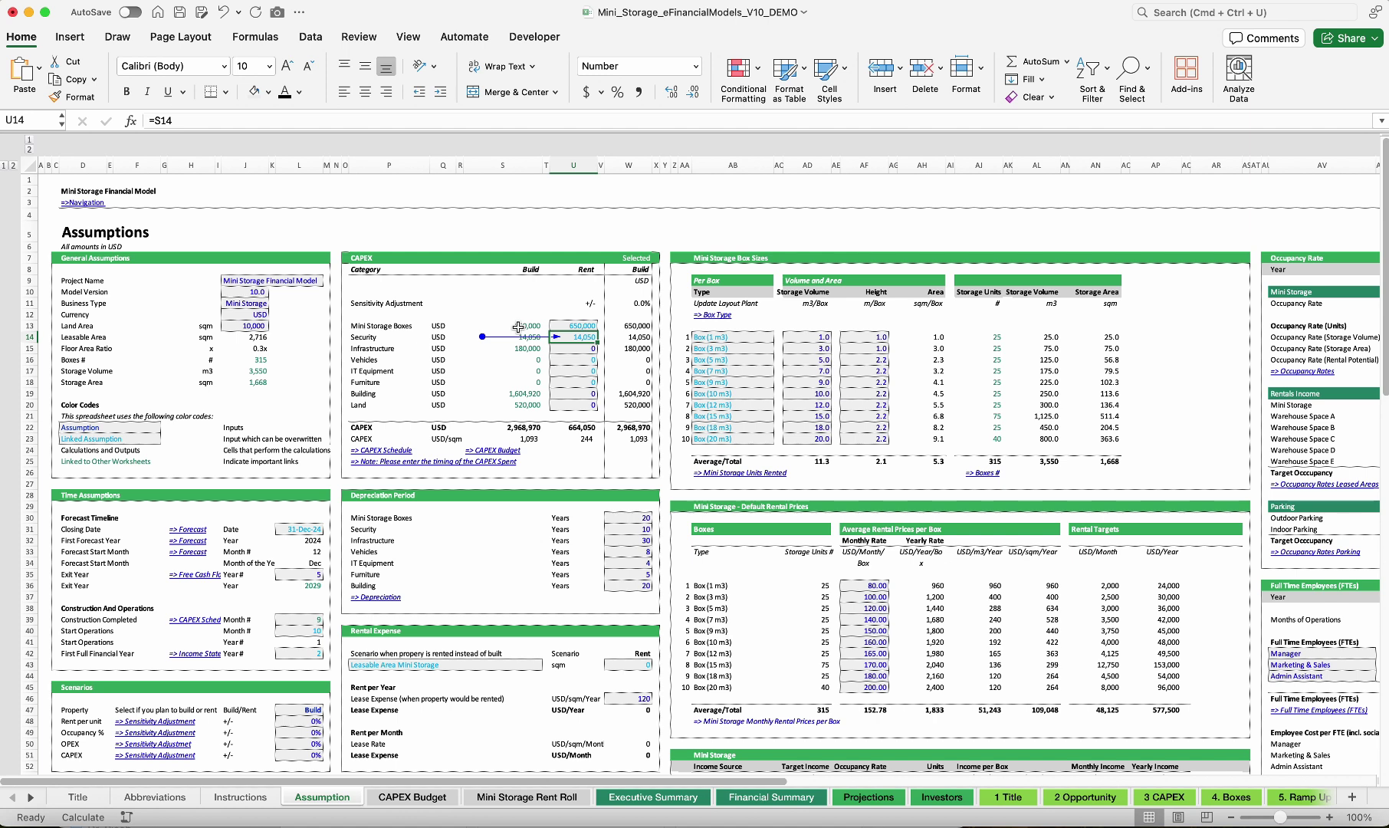
# Inspect the Mini Storage Boxes build formula and the Rent column cells in the CAPEX block
pyautogui.click(530, 270)
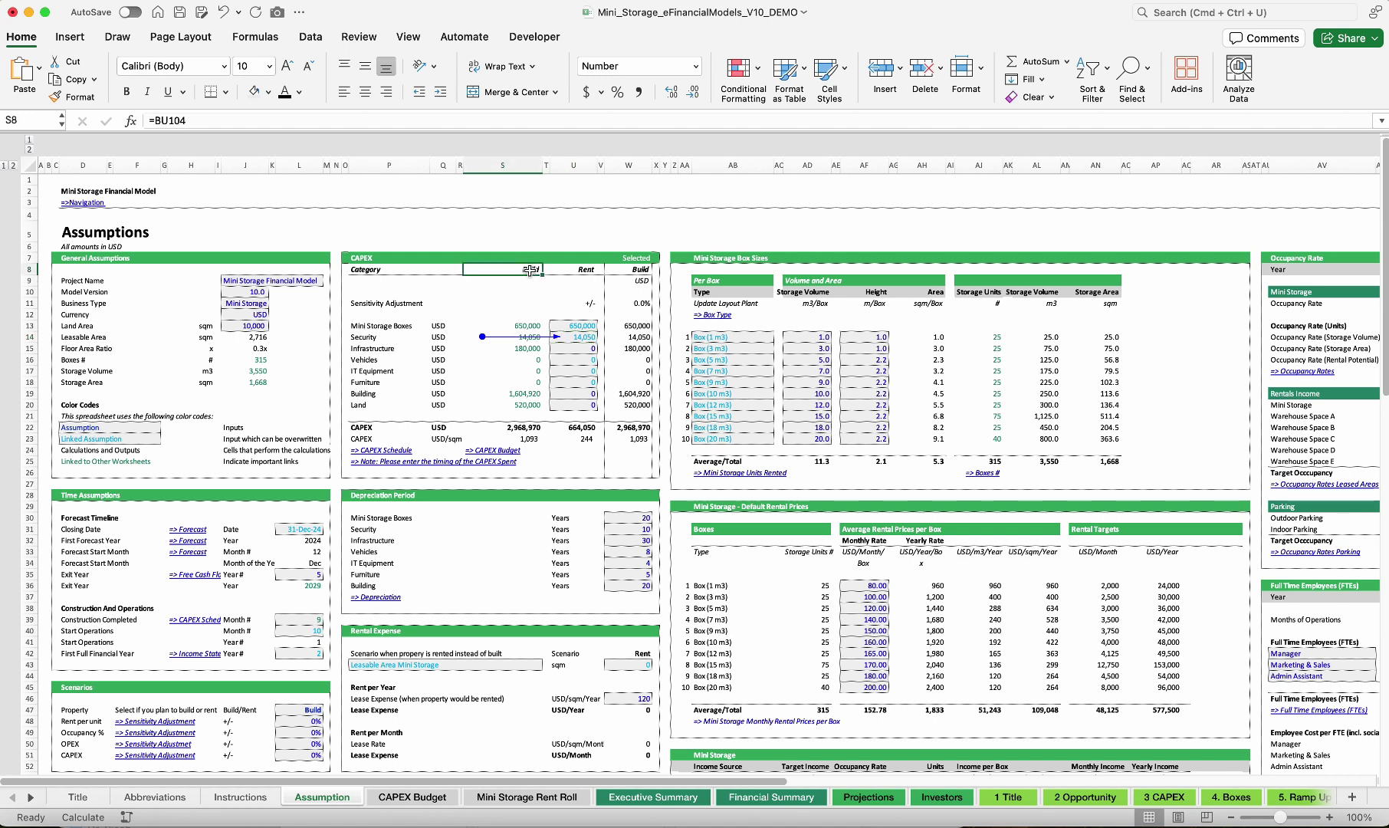
pyautogui.click(529, 325)
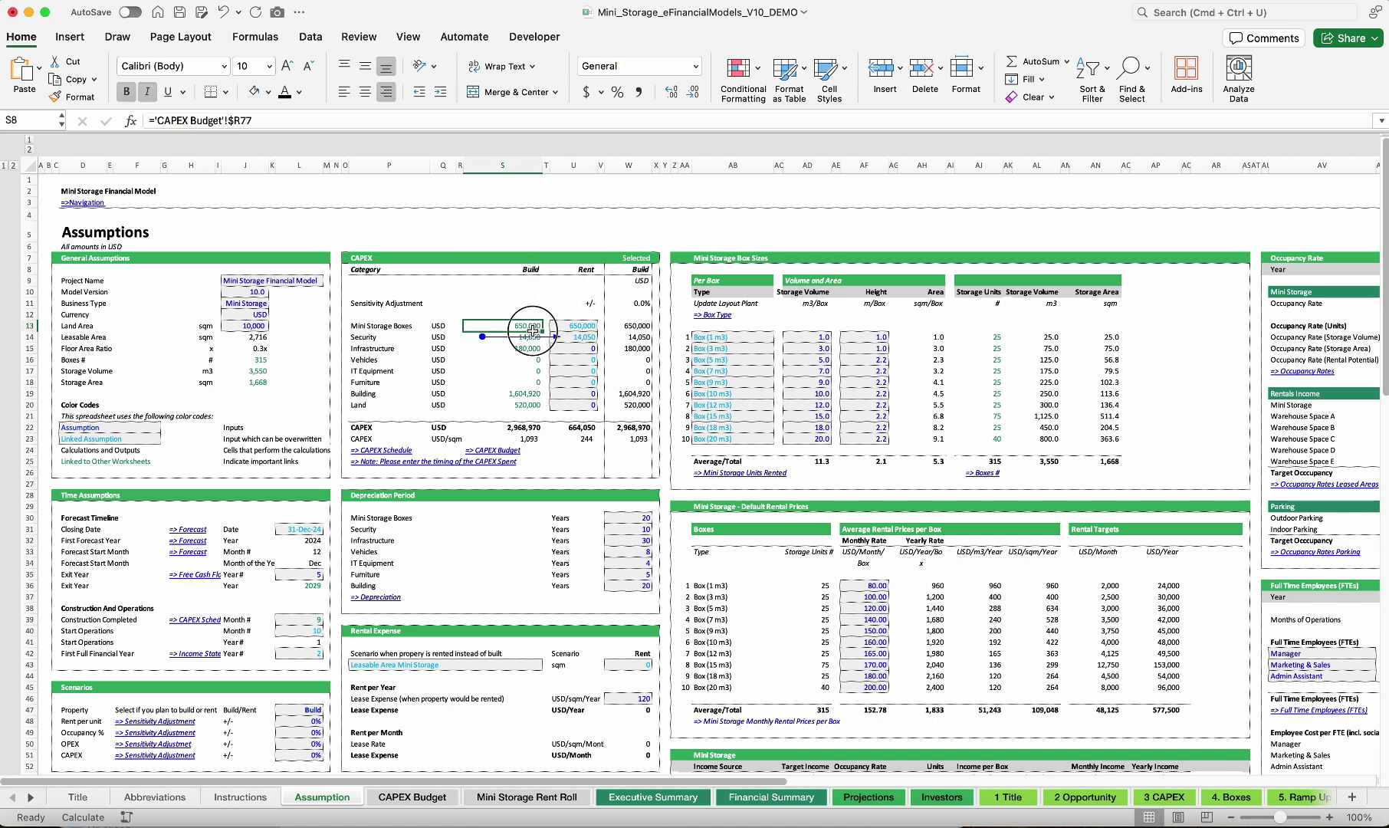
pyautogui.moveTo(576, 326); pyautogui.dragTo(583, 401)
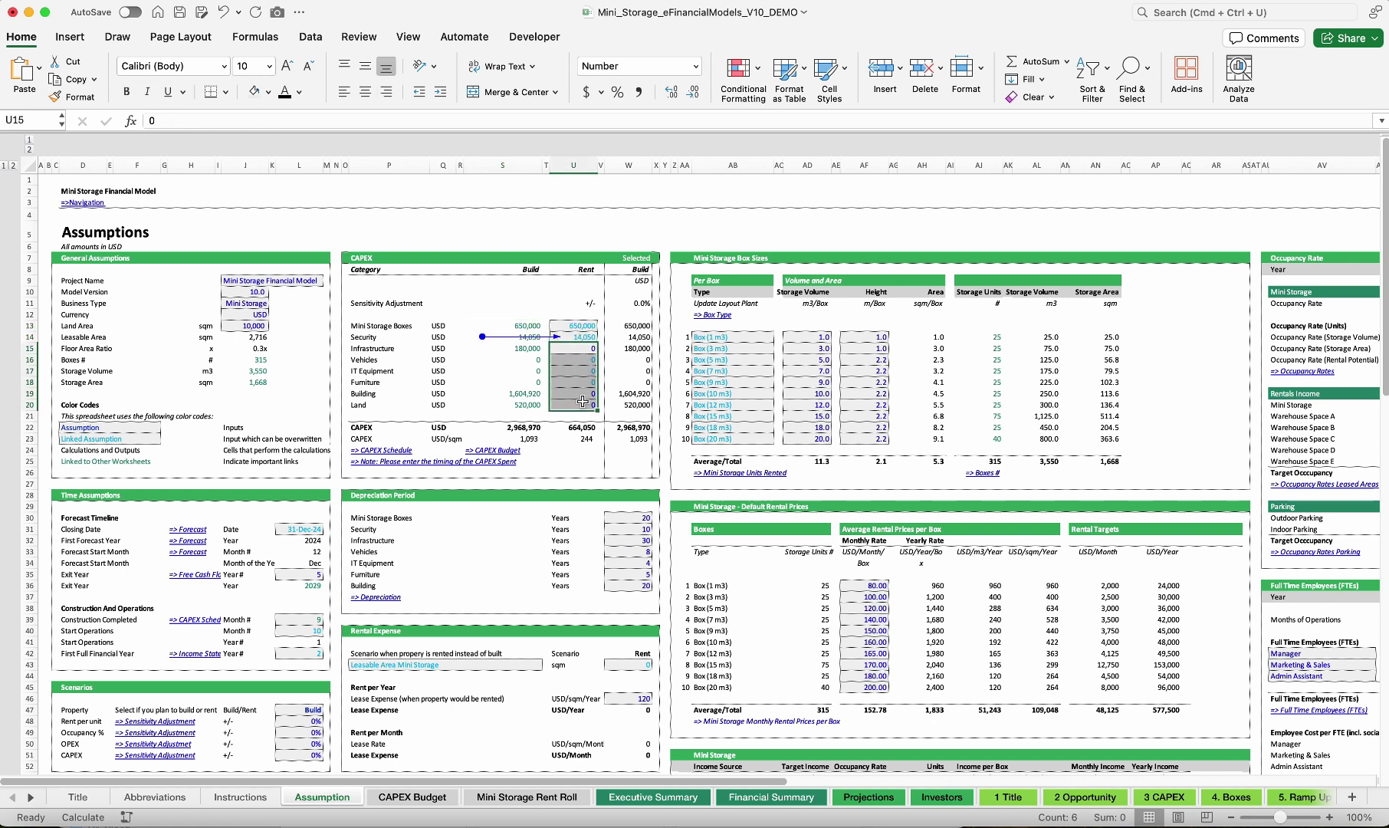
pyautogui.click(583, 347)
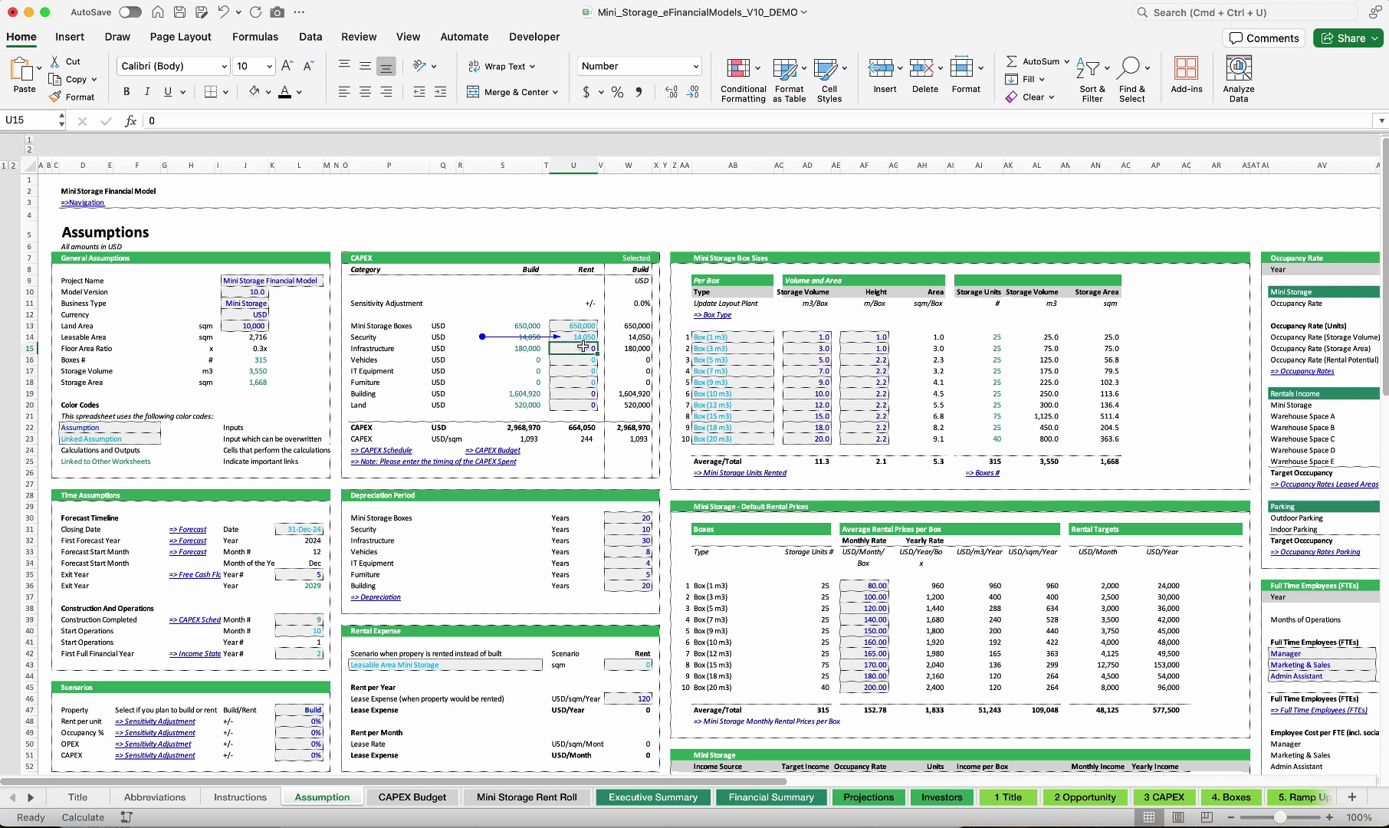
pyautogui.click(577, 335)
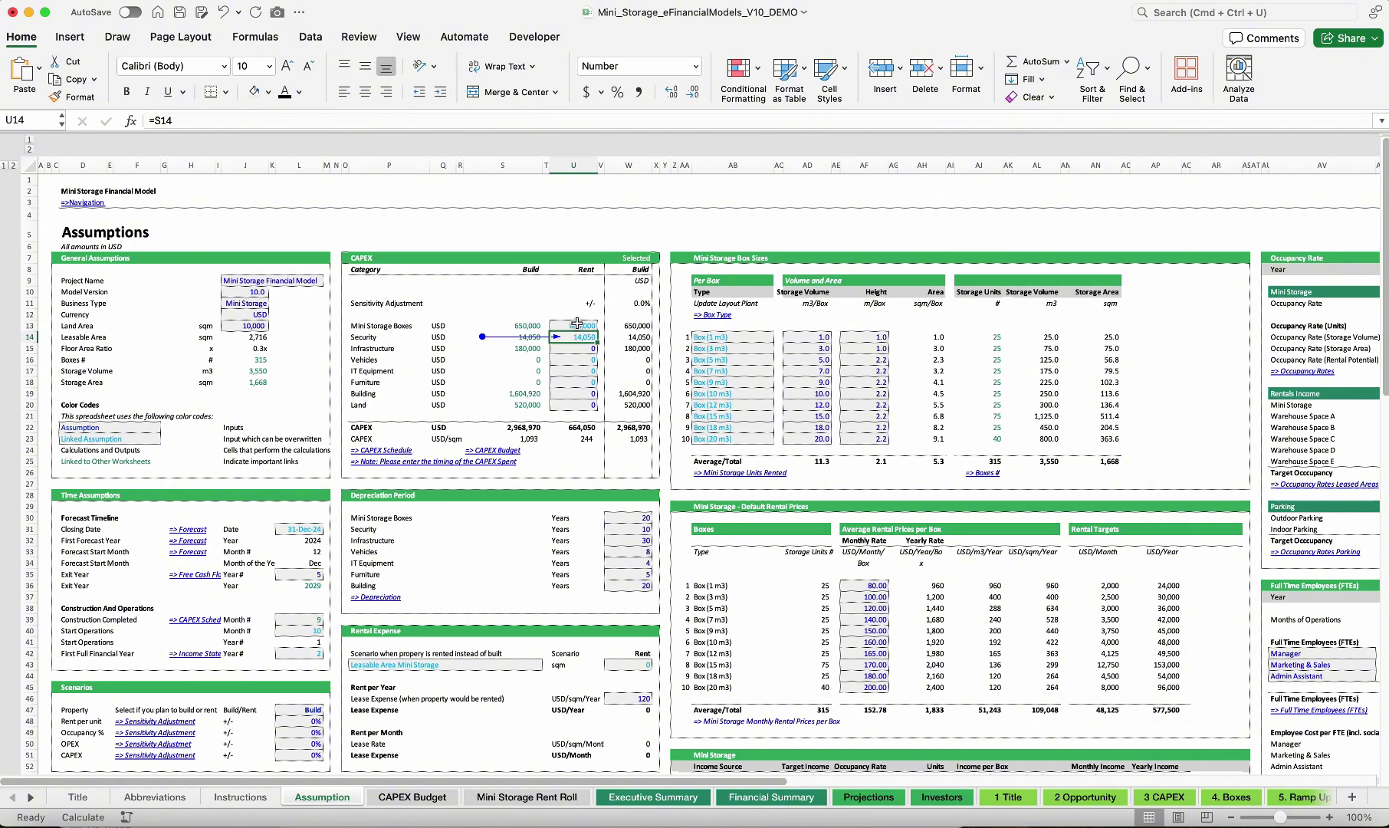
# Color the CAPEX Rent values for Mini Storage Boxes, Security and Infrastructure dark blue, and set the Mini Storage Boxes rent value to 0
pyautogui.moveTo(576, 323); pyautogui.dragTo(583, 348)
pyautogui.click(299, 92)
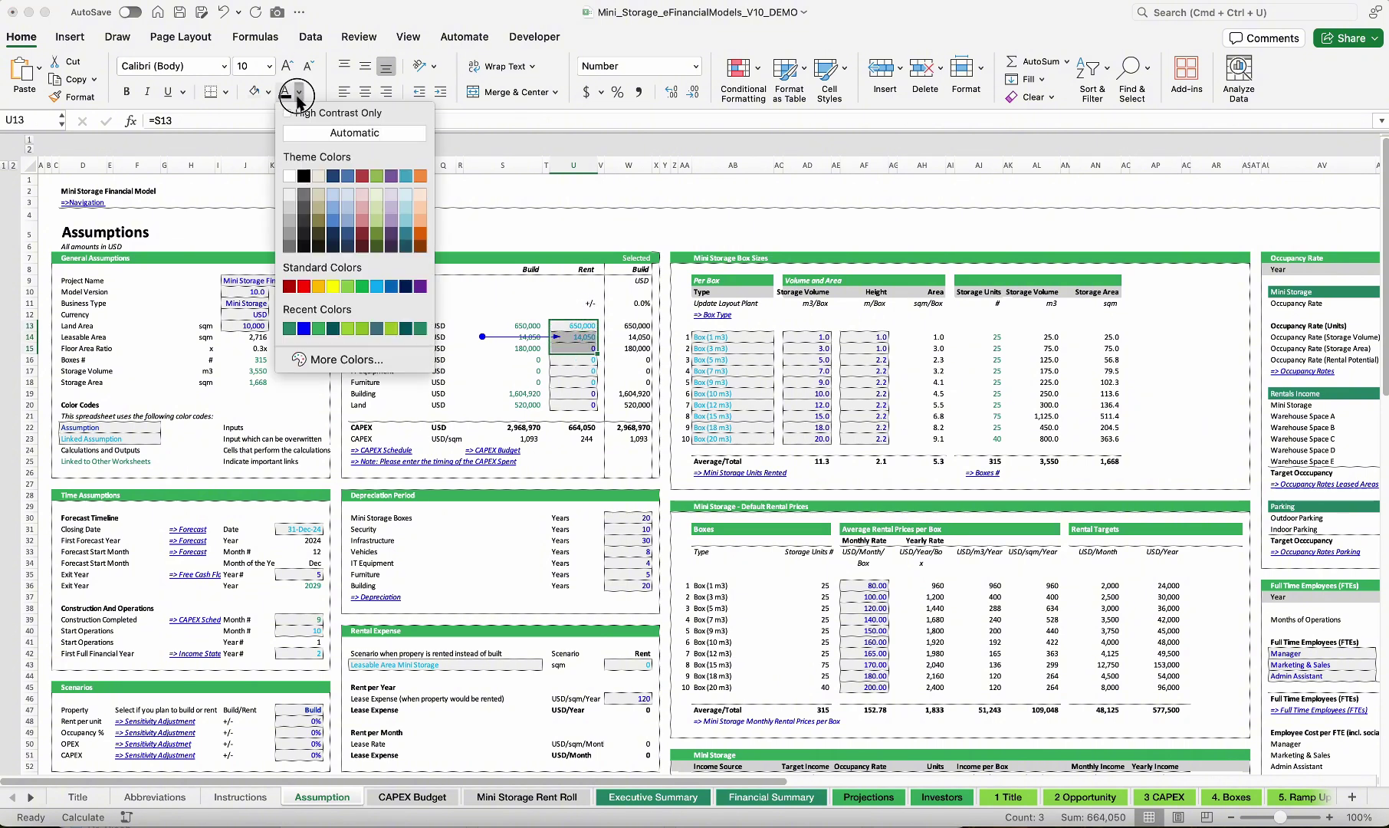
pyautogui.click(305, 328)
pyautogui.press('Up')
pyautogui.press('Down')
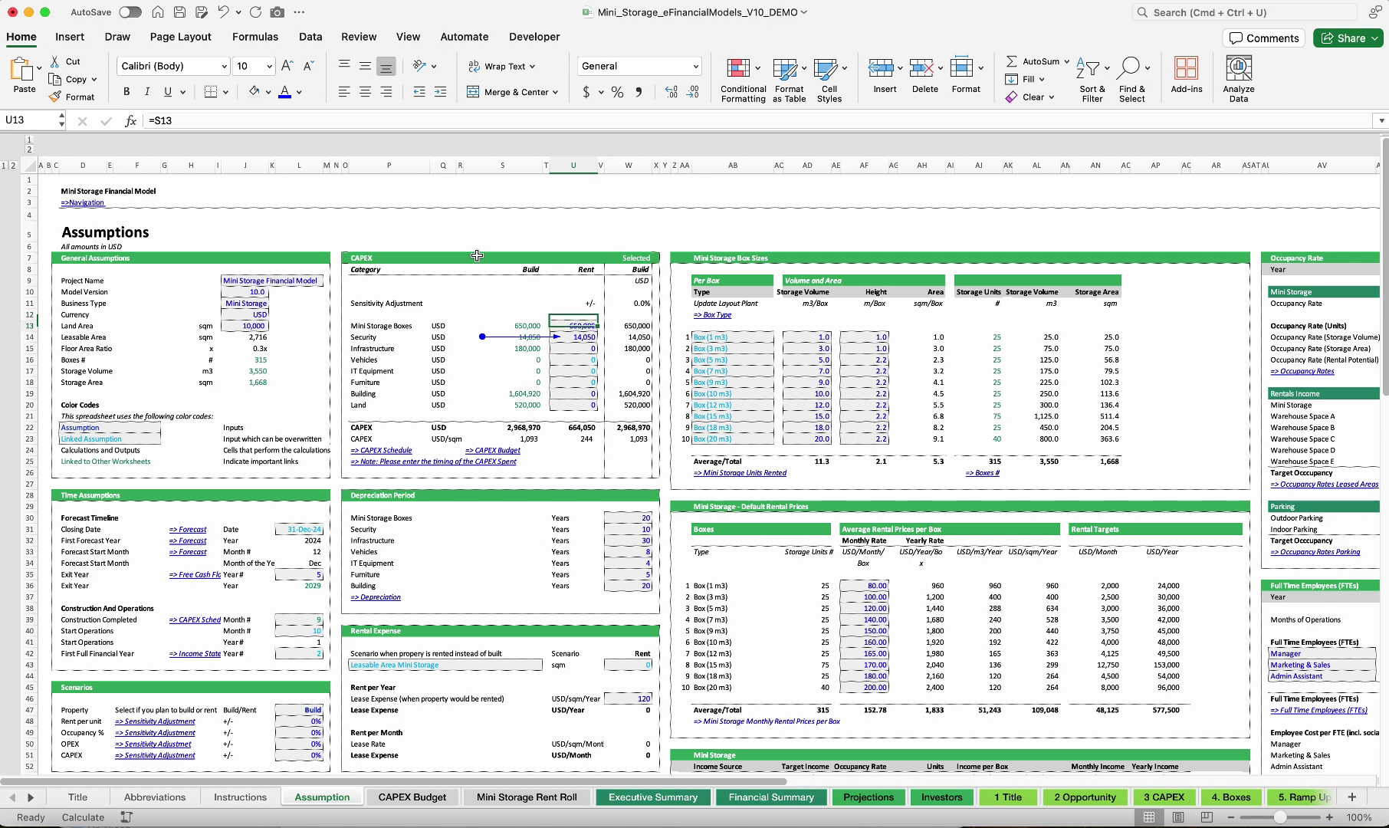
pyautogui.write('0')
pyautogui.press('Return')
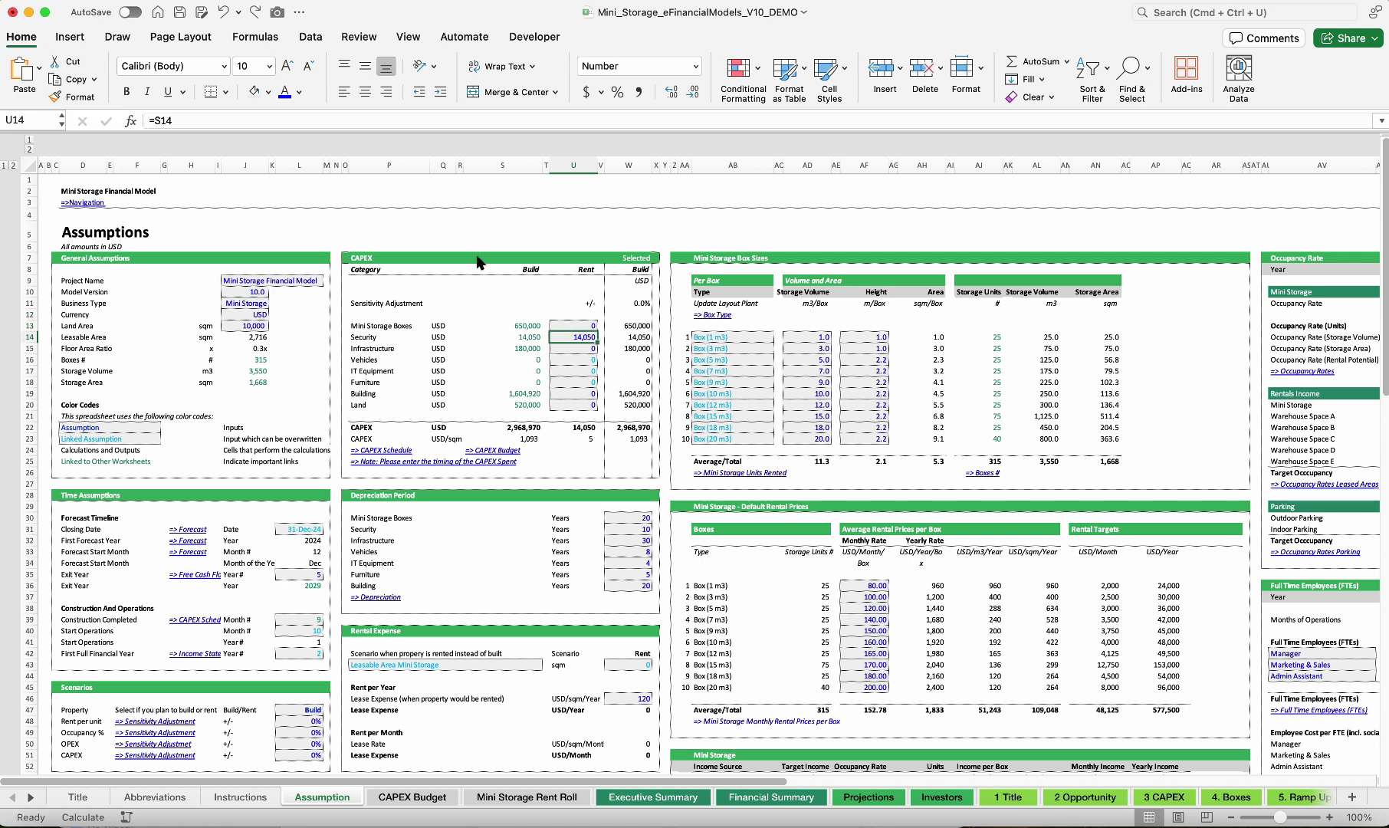
# Undo the zero entry and the font color change in the CAPEX Rent column
pyautogui.press('super+z')
pyautogui.hotkey('shift', 'Down')
pyautogui.hotkey('shift', 'Down')
pyautogui.click(567, 328)
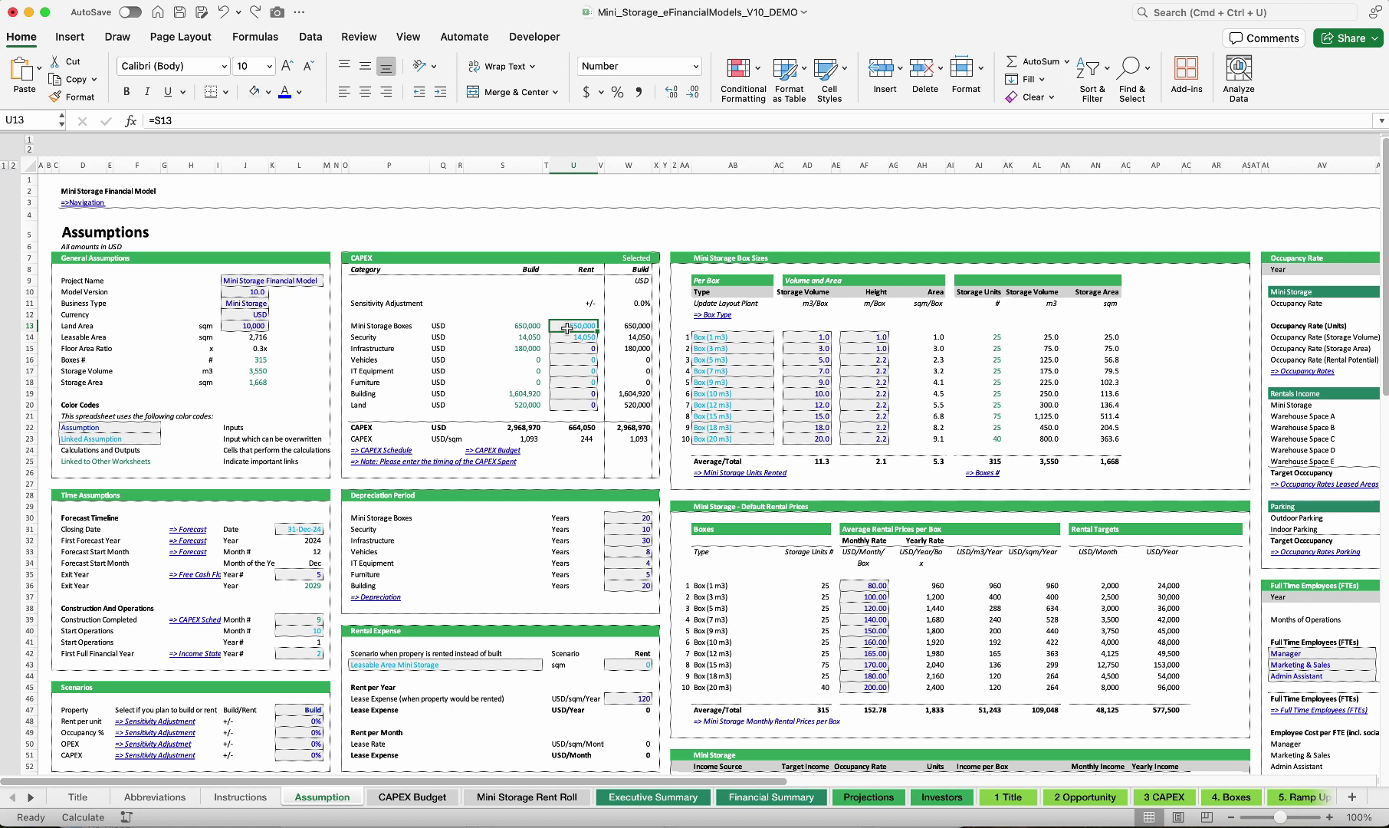
# Check the formulas of the selected Mini Storage Boxes CAPEX and the Building build cost, and review their source on the CAPEX Budget sheet
pyautogui.click(632, 328)
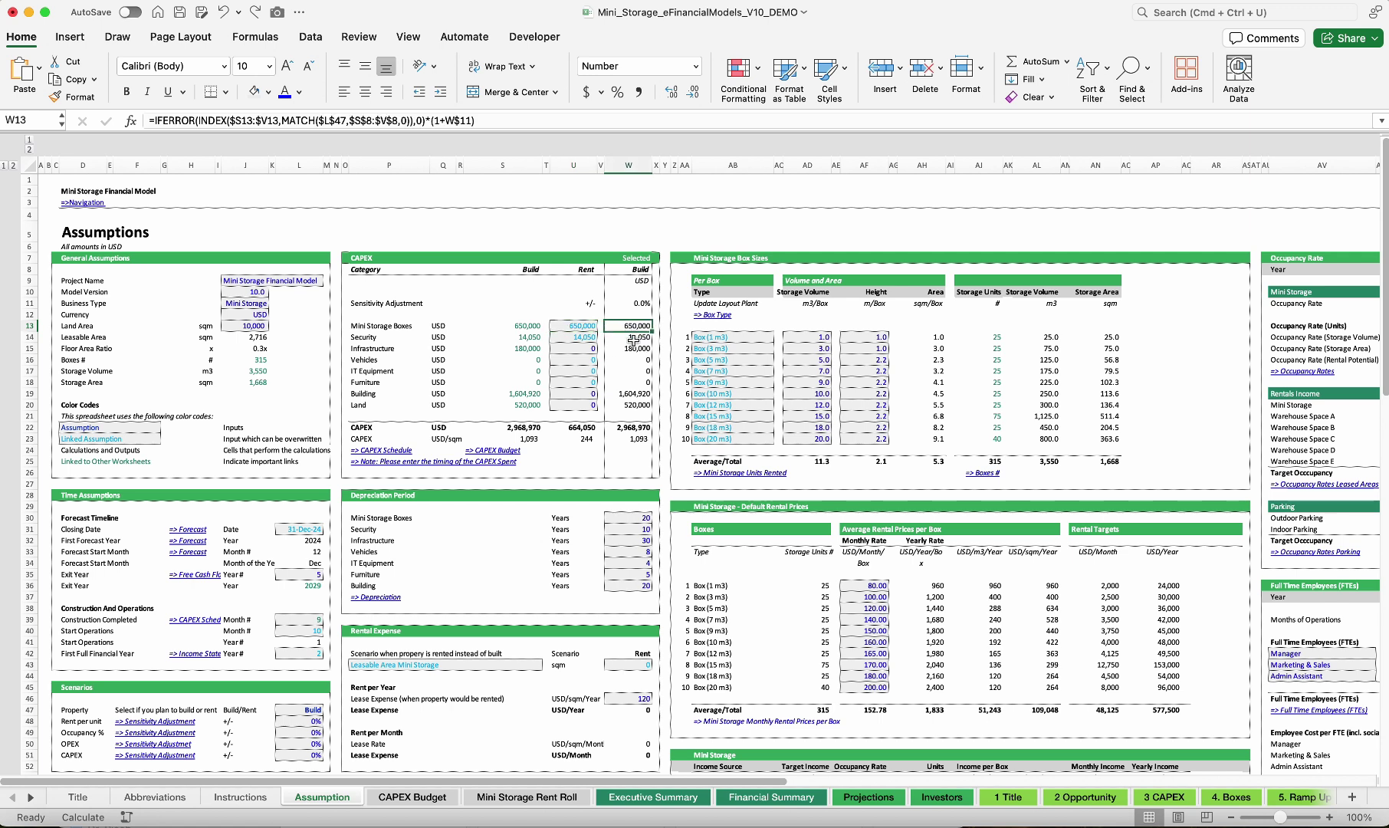
pyautogui.click(519, 393)
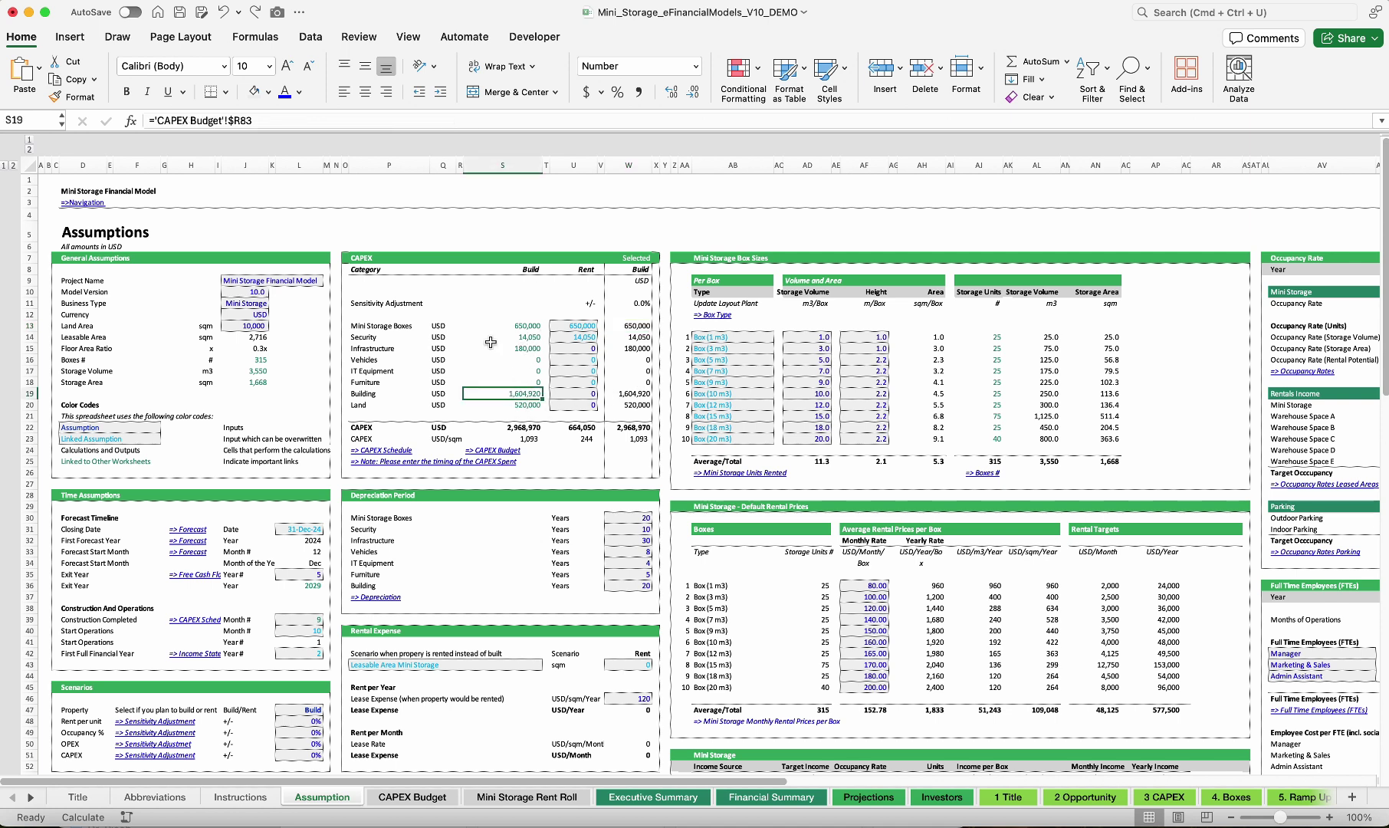
pyautogui.click(413, 797)
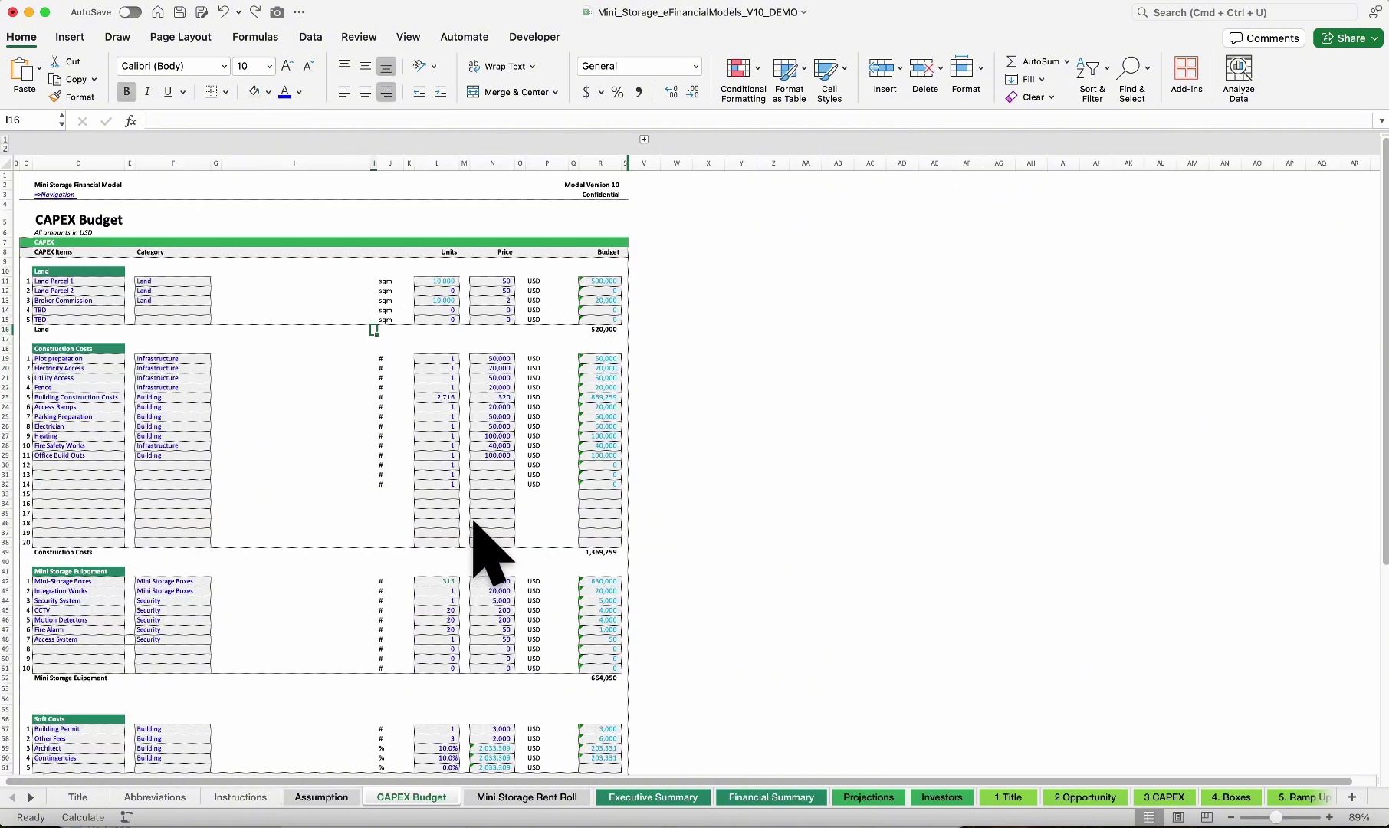
pyautogui.scroll(-20, 481, 552)
pyautogui.scroll(5, 490, 505)
pyautogui.click(322, 797)
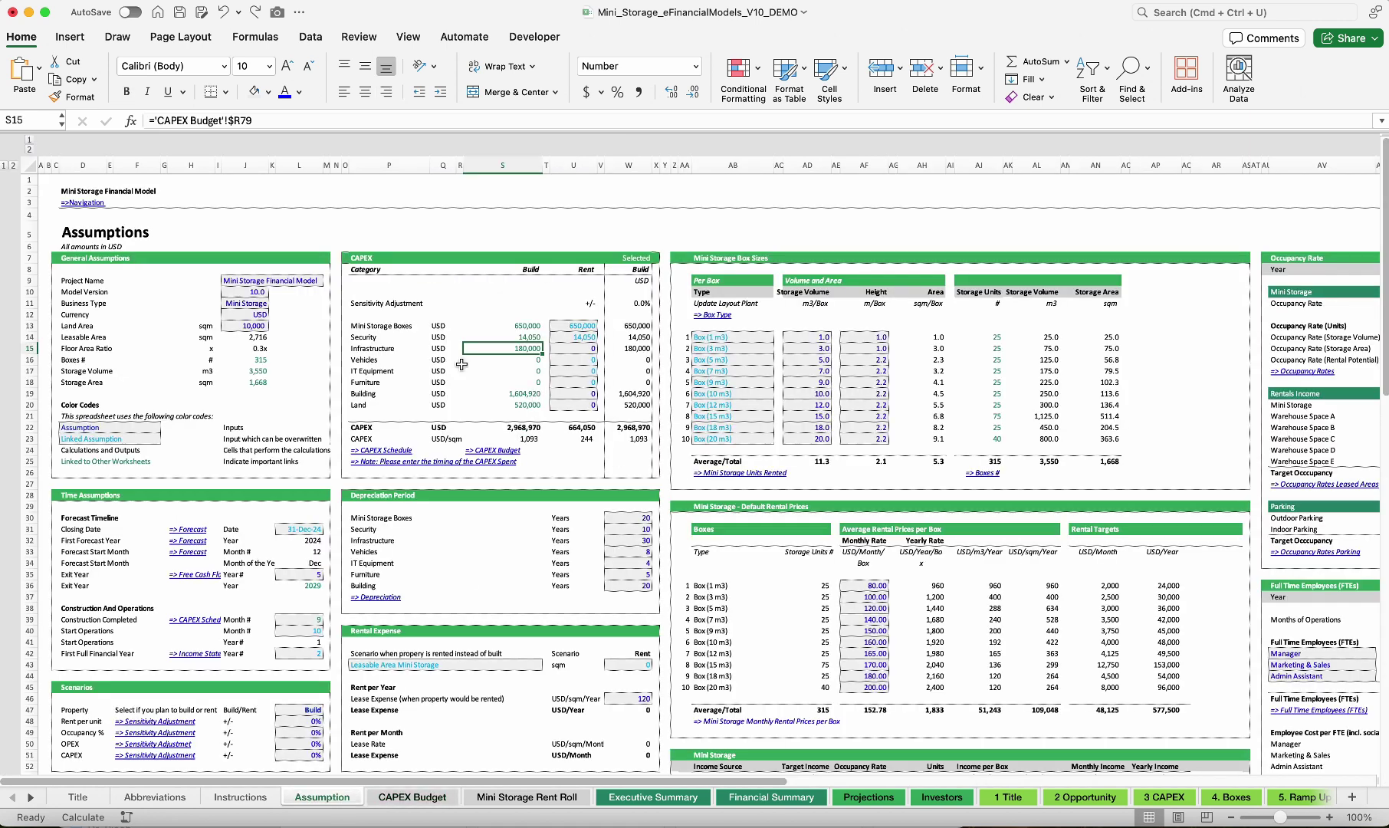
# Review the four color codes on the Assumption sheet and the Step 1 guidance on the Instructions sheet
pyautogui.moveTo(68, 421); pyautogui.dragTo(149, 465)
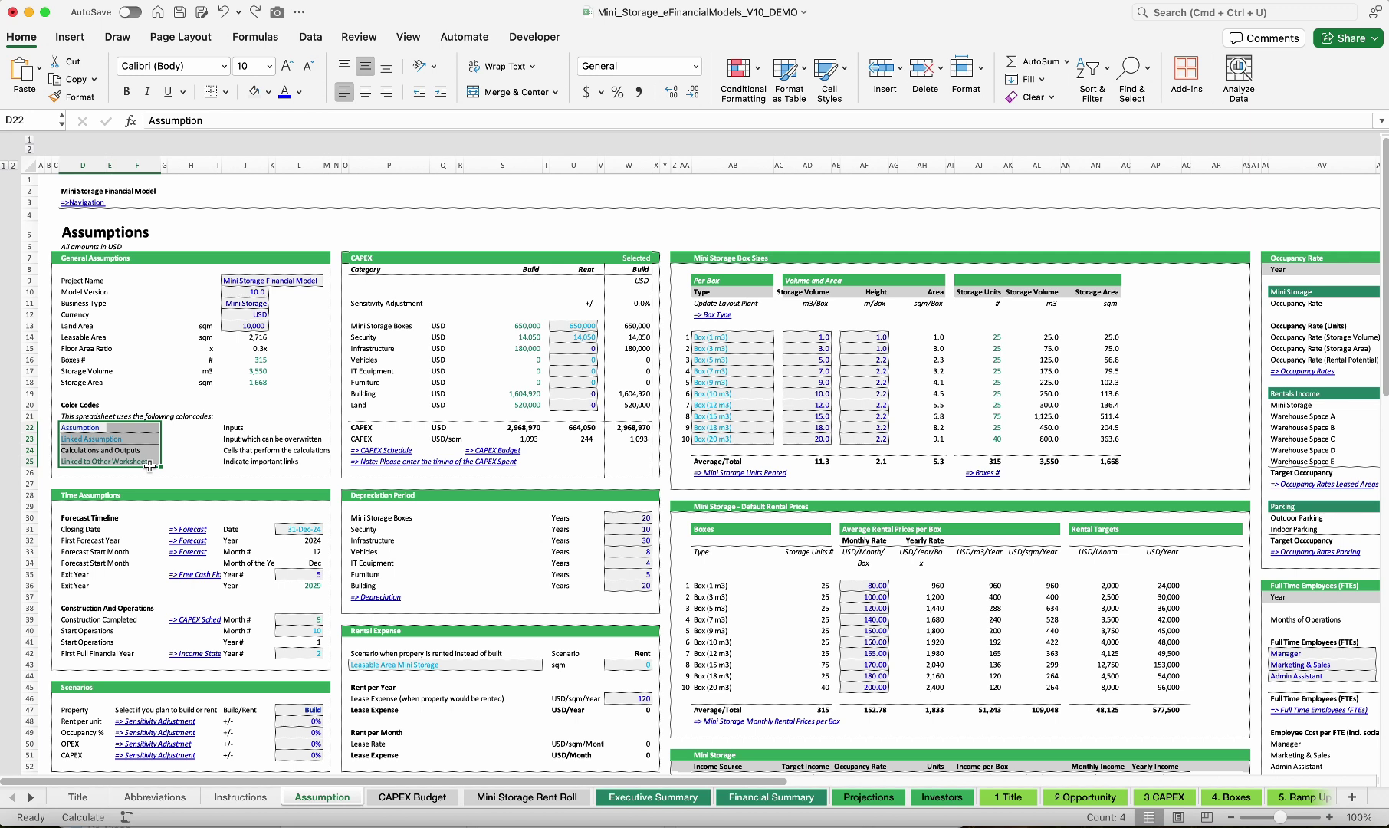
pyautogui.click(236, 794)
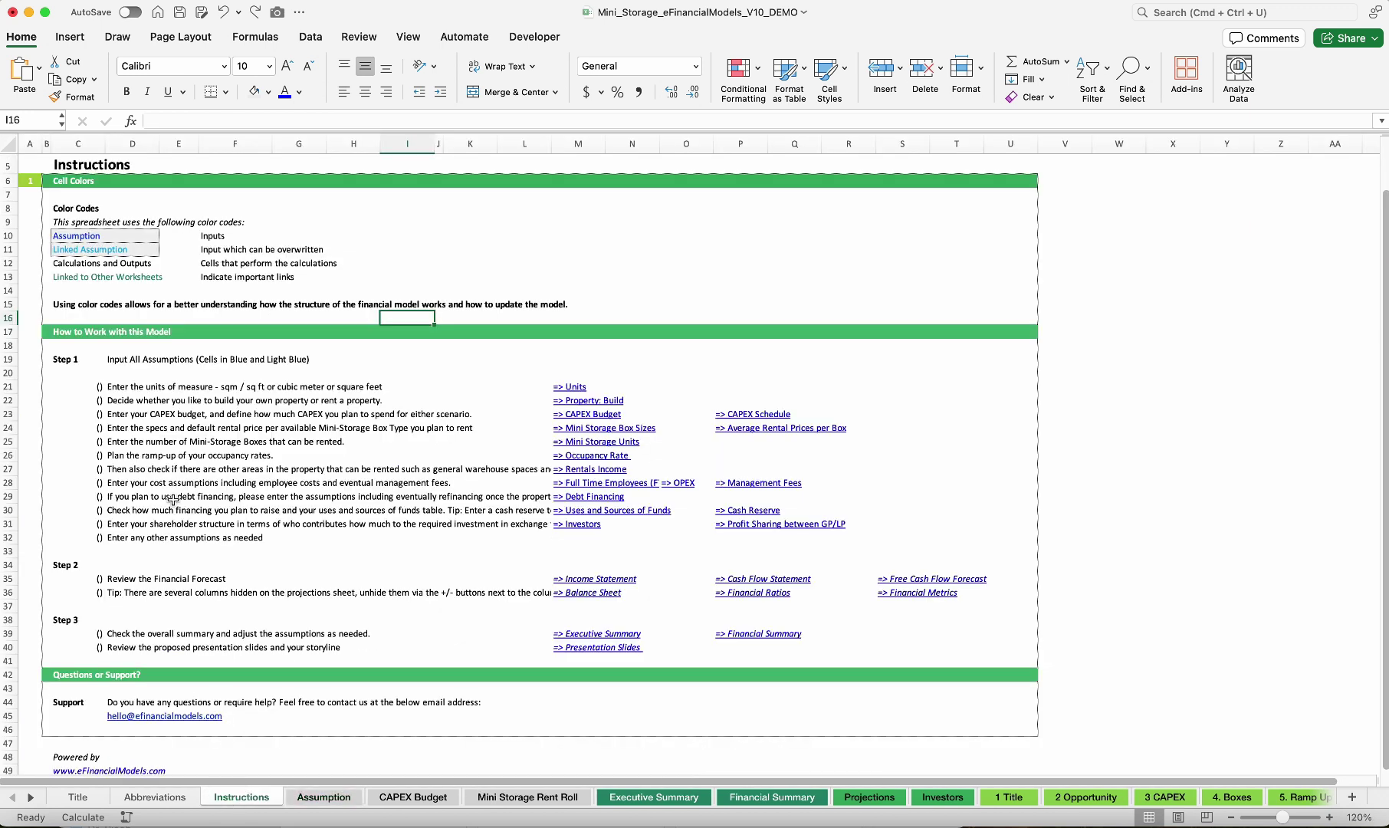
pyautogui.click(64, 358)
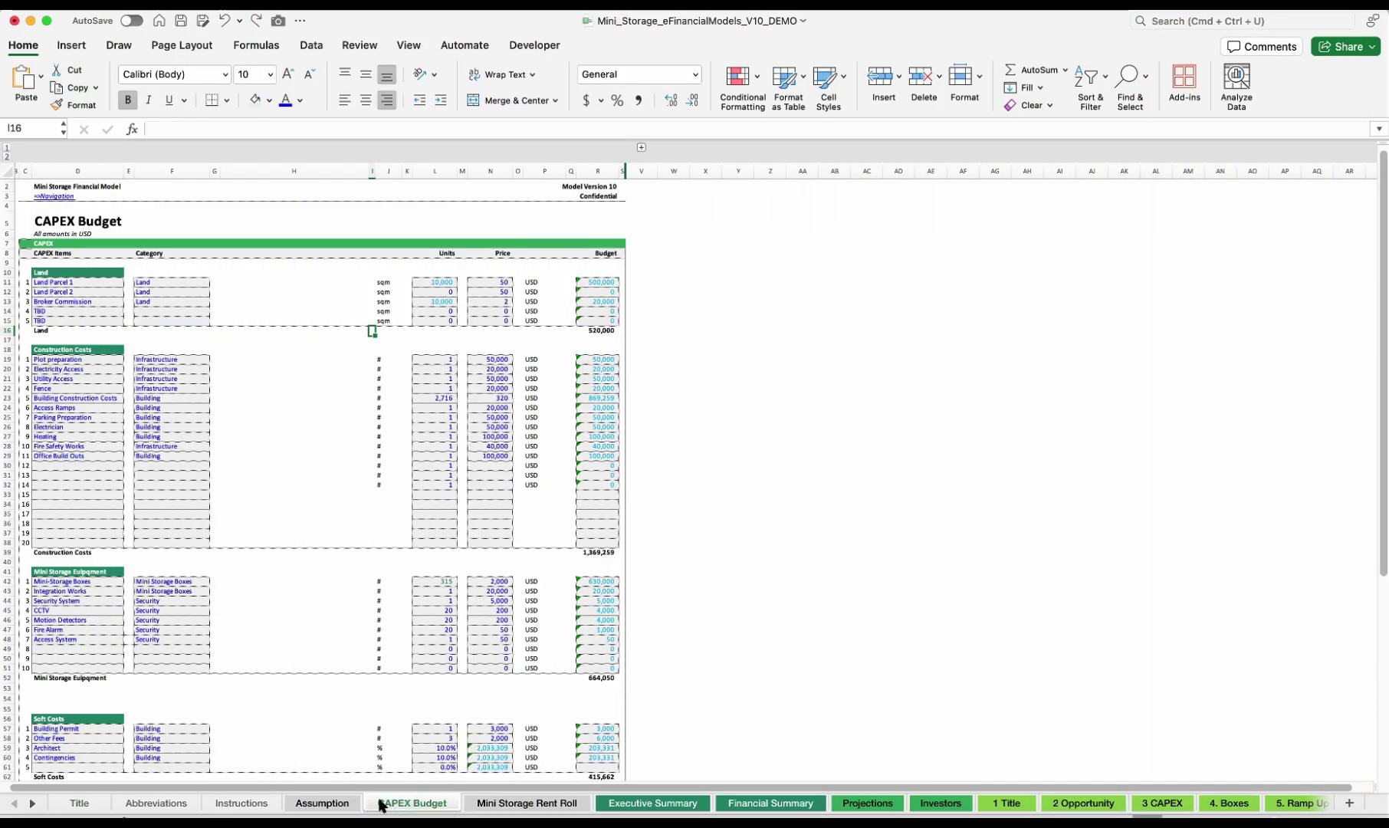
# Review the CAPEX Budget items from Land and Construction Costs through Mini Storage Equipment to Soft Costs
pyautogui.click(60, 281)
pyautogui.scroll(3, 125, 353)
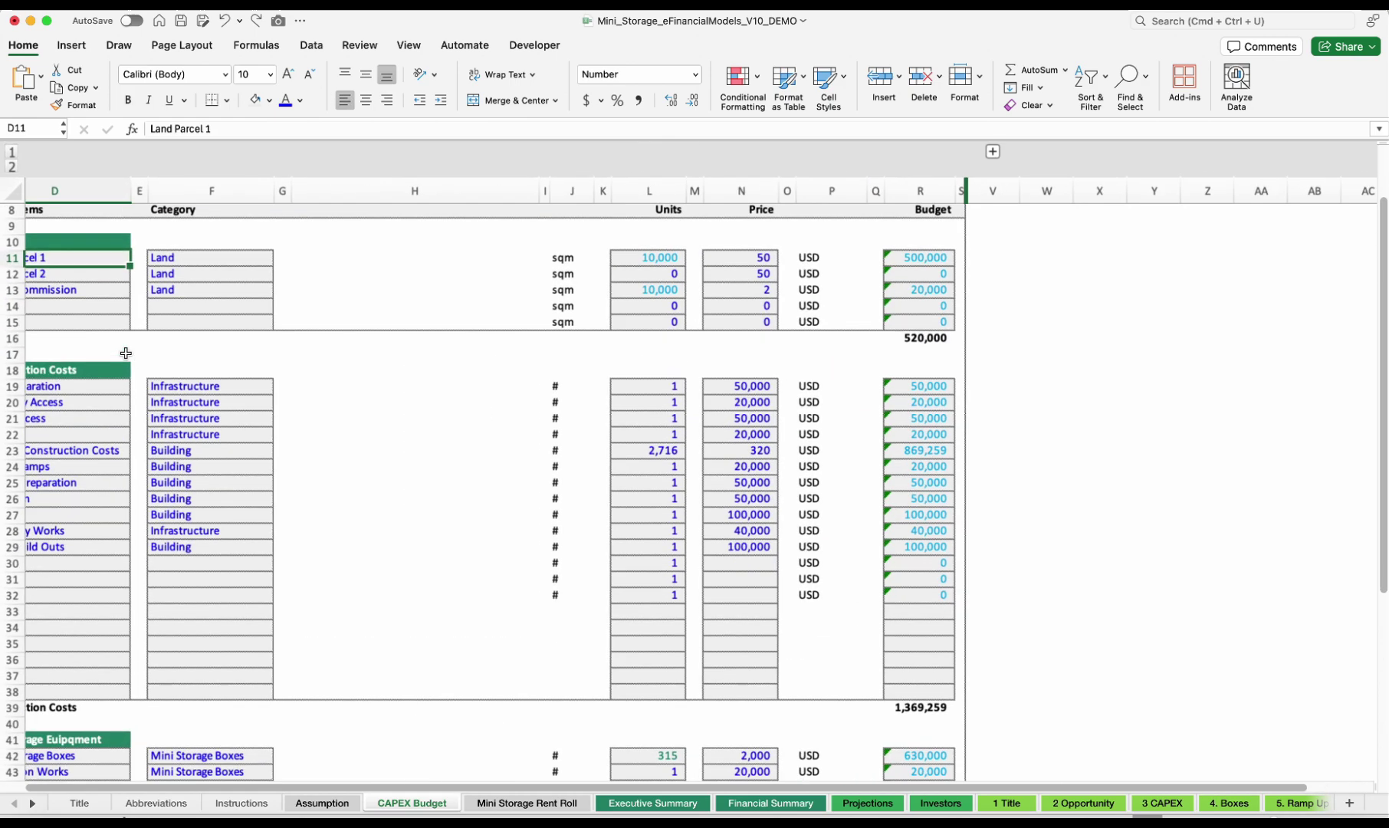
pyautogui.scroll(-2, 126, 353)
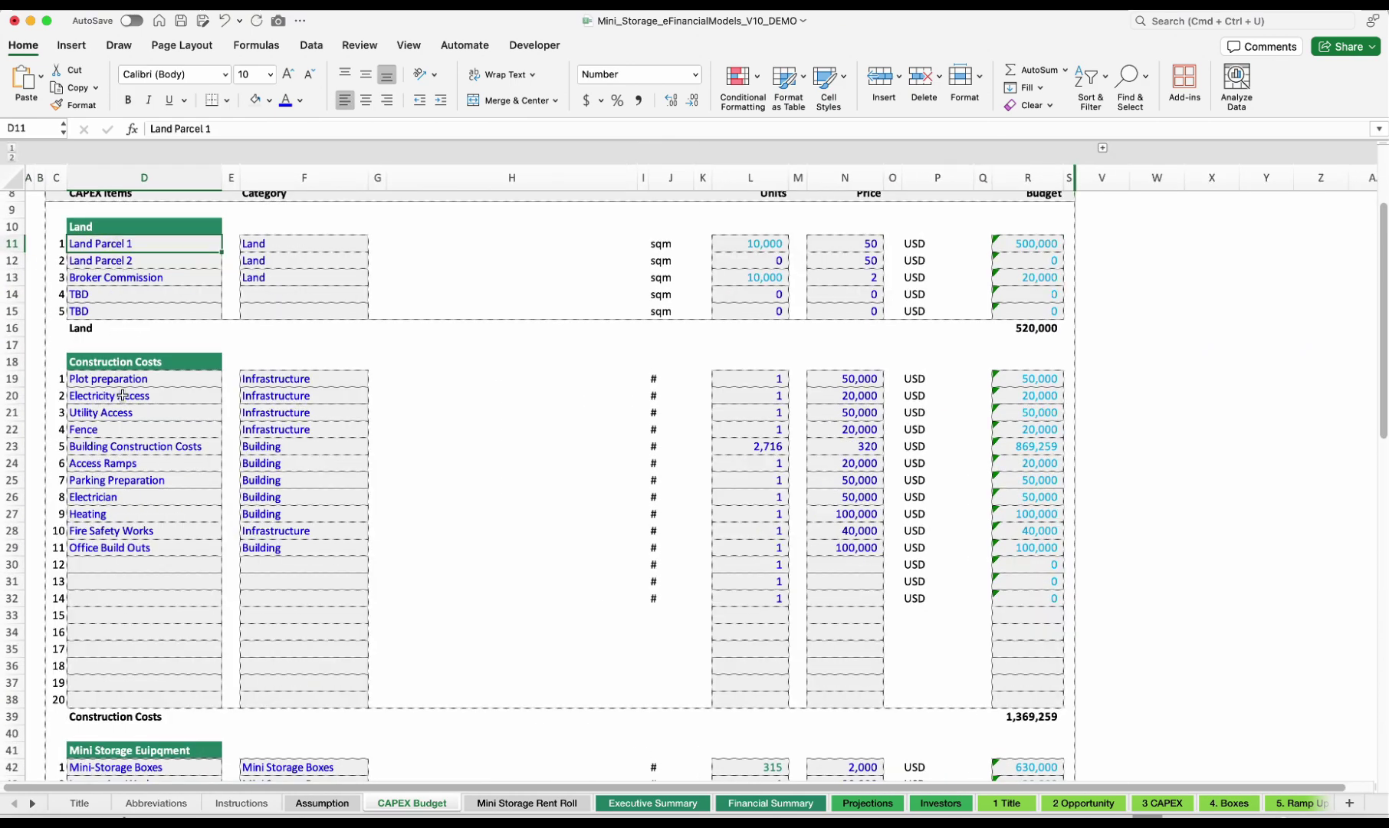
pyautogui.scroll(-11, 124, 392)
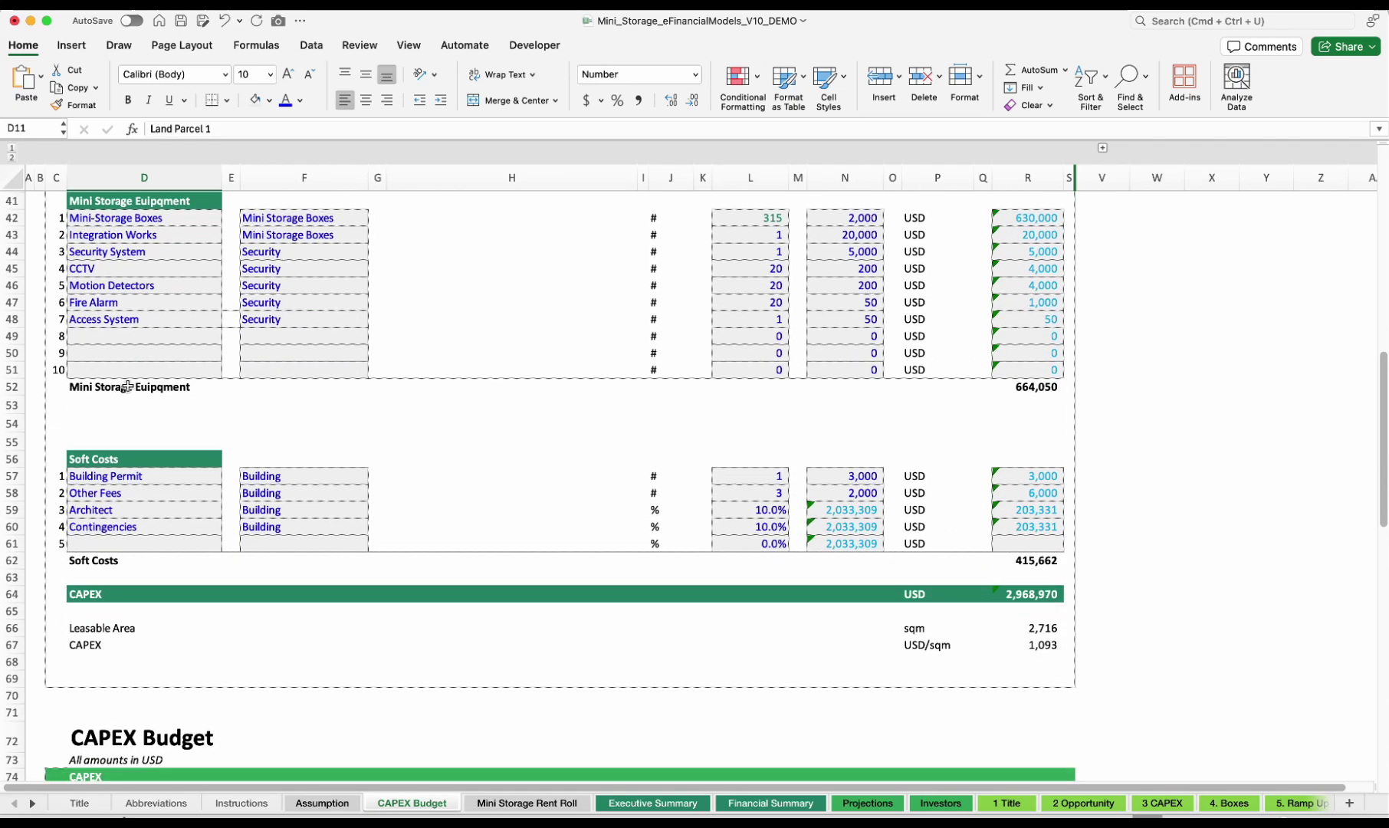
pyautogui.scroll(13, 131, 448)
# Look at the available category options for Land Parcel 1 and the formula behind its units
pyautogui.click(279, 348)
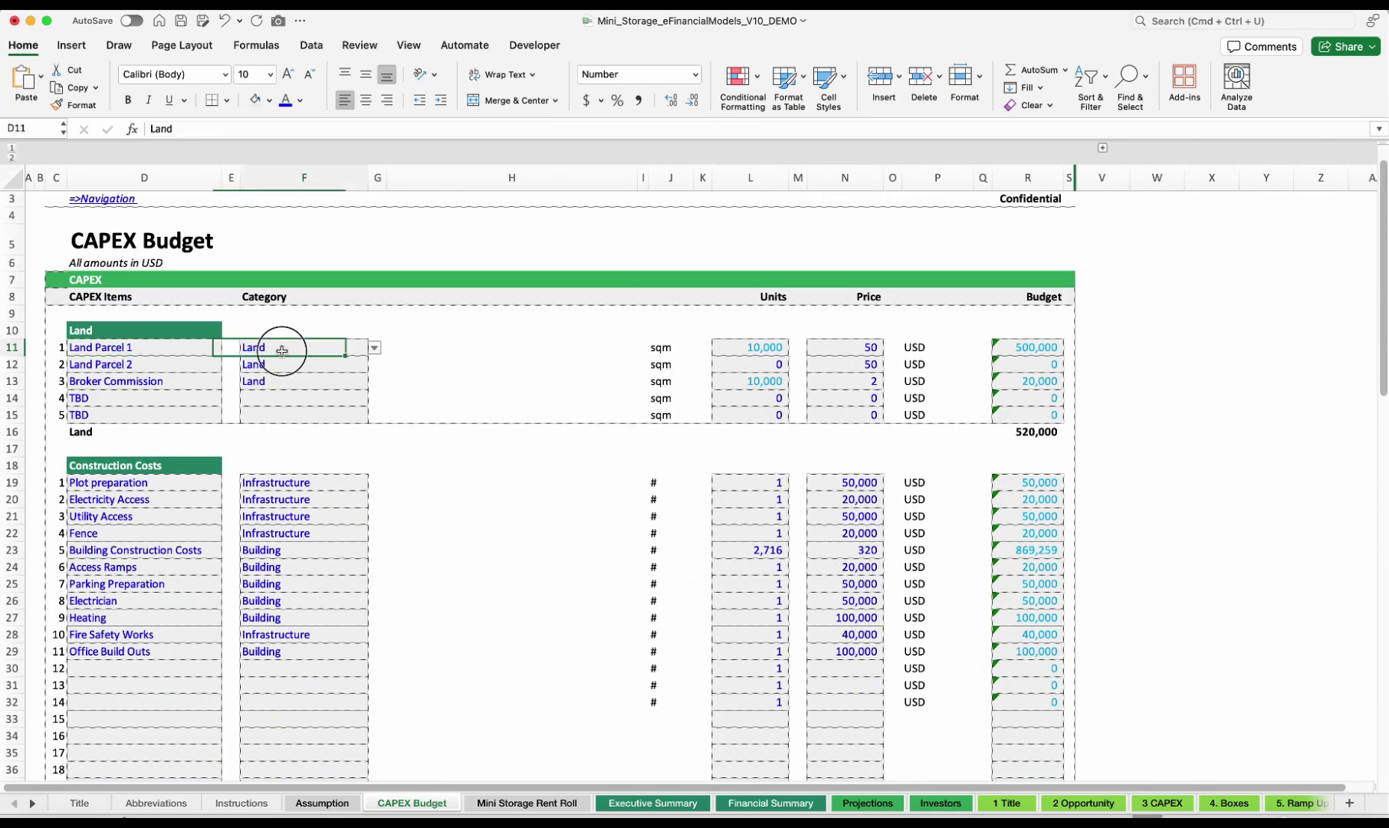
pyautogui.click(375, 349)
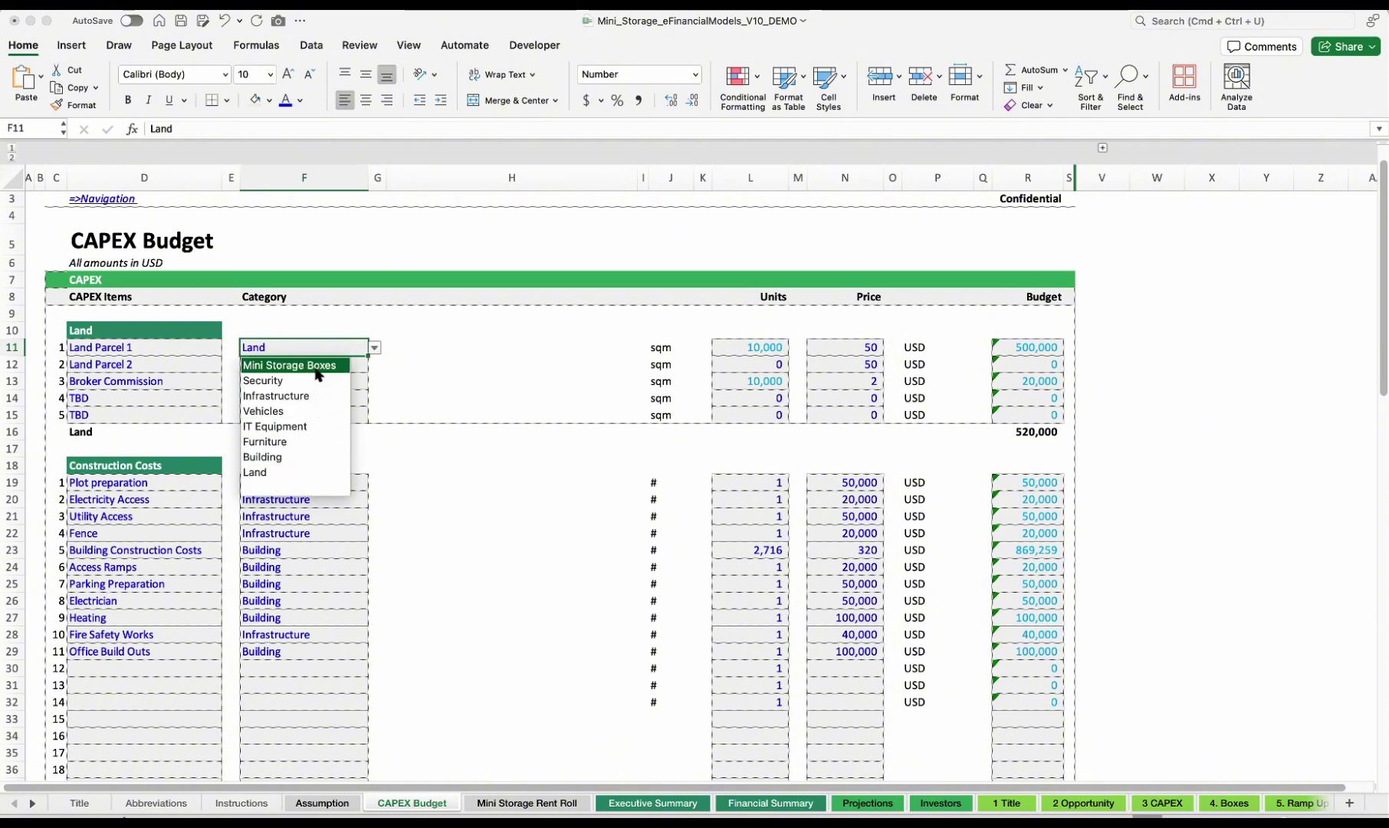
pyautogui.press('Escape')
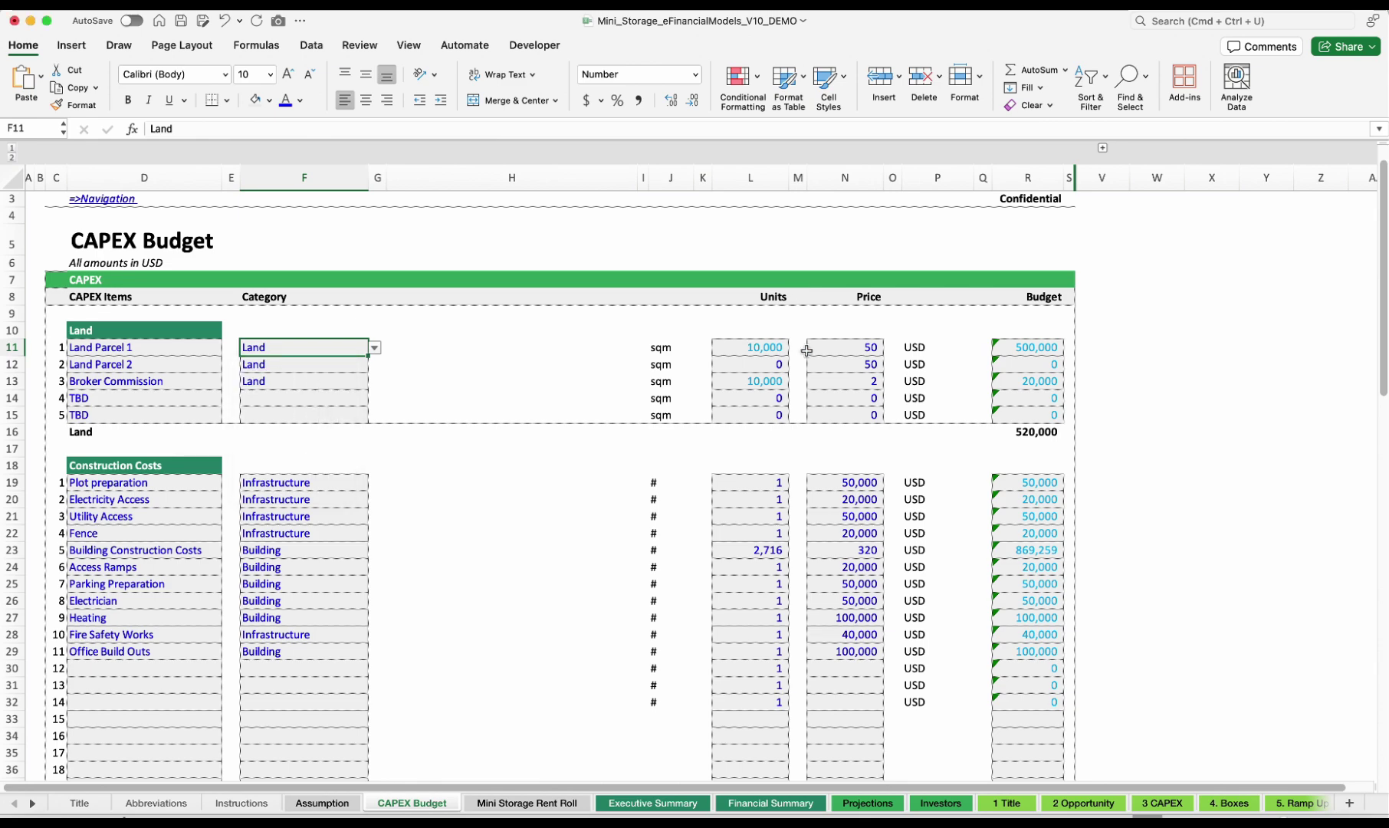
pyautogui.click(778, 351)
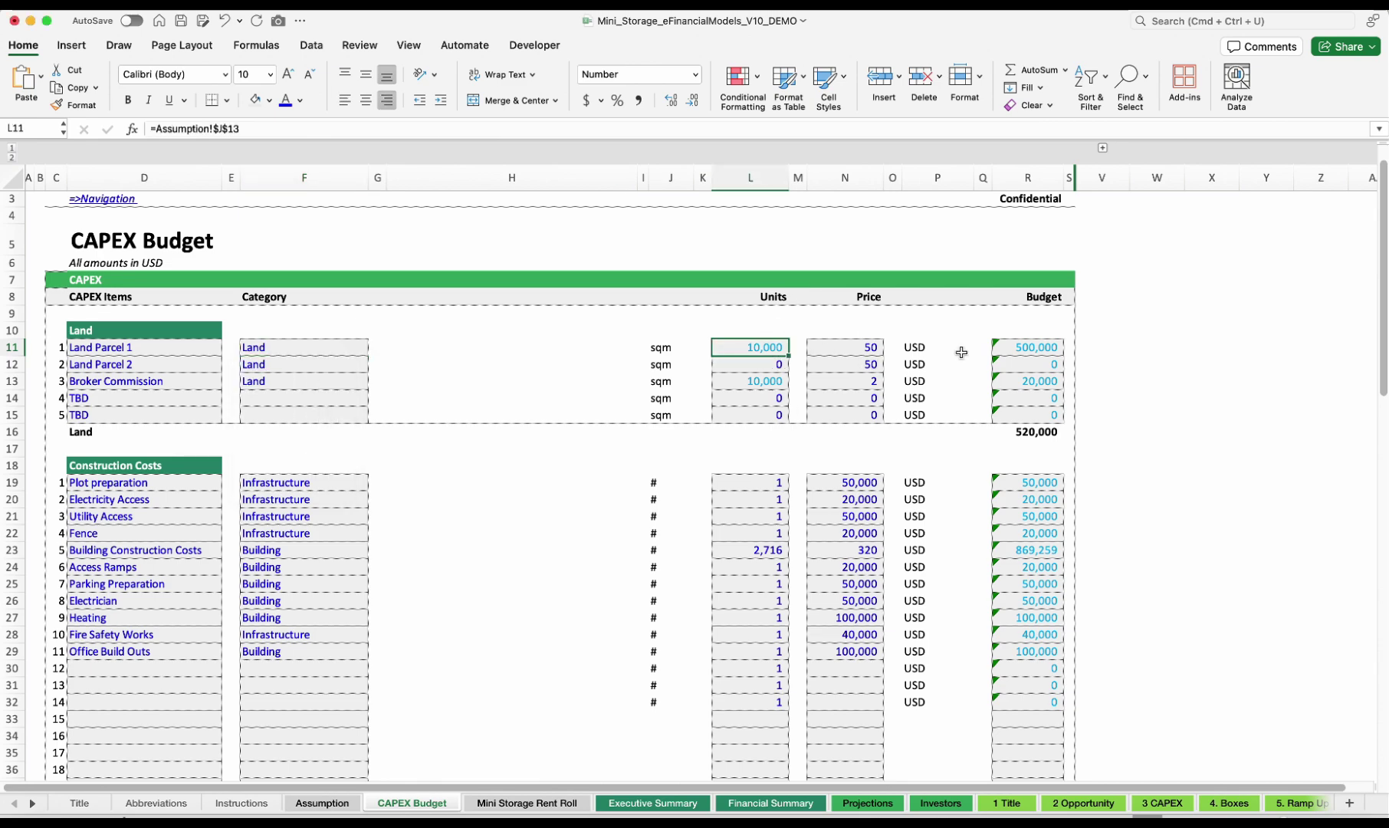
# Check the budget formula of Land Parcel 1 and review the total CAPEX and its summary by category on the CAPEX Budget sheet
pyautogui.click(1027, 348)
pyautogui.scroll(-15, 1023, 348)
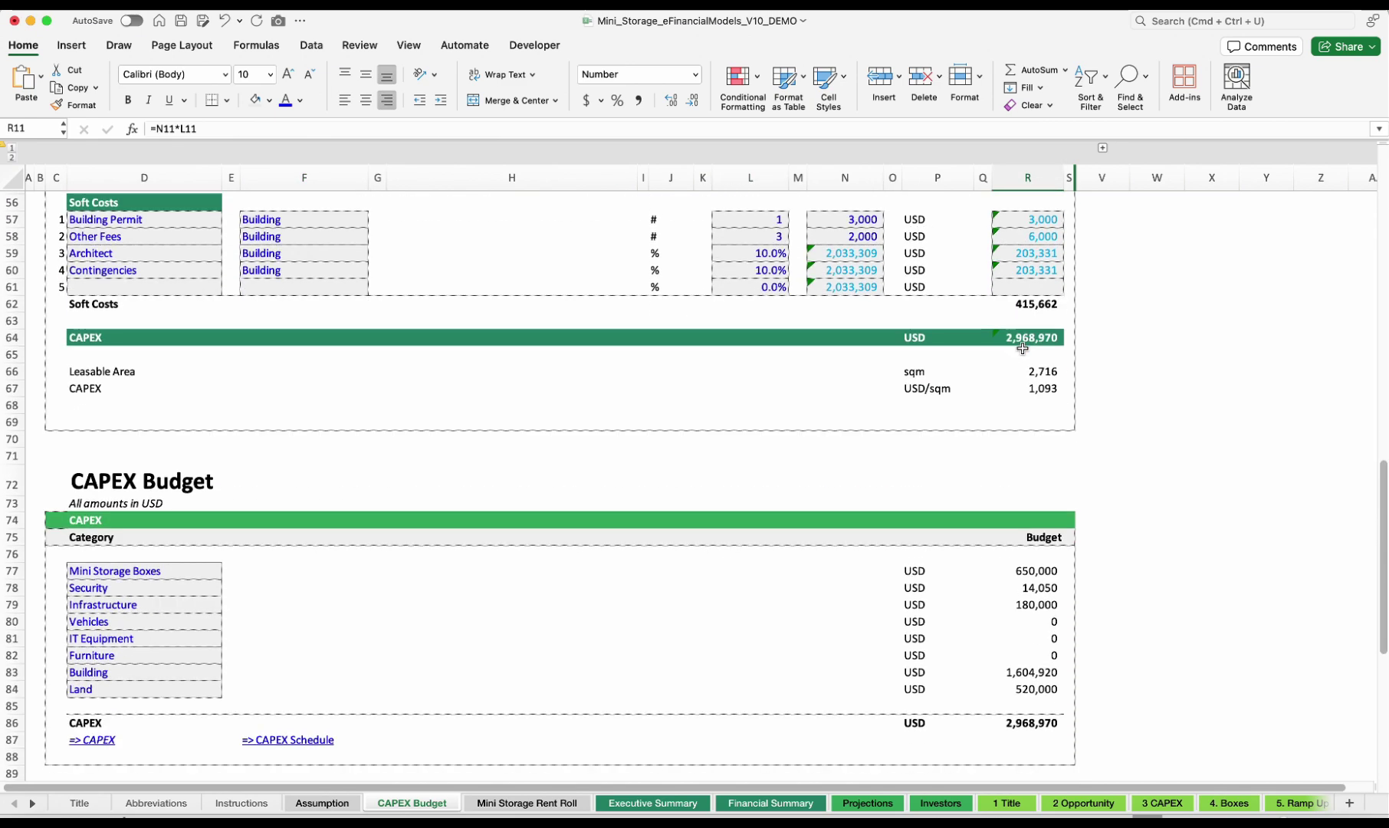
pyautogui.scroll(-3, 1022, 348)
pyautogui.moveTo(1037, 470); pyautogui.dragTo(1042, 591)
# Review the Build and Rent columns of the CAPEX section on the Assumption sheet
pyautogui.click(322, 802)
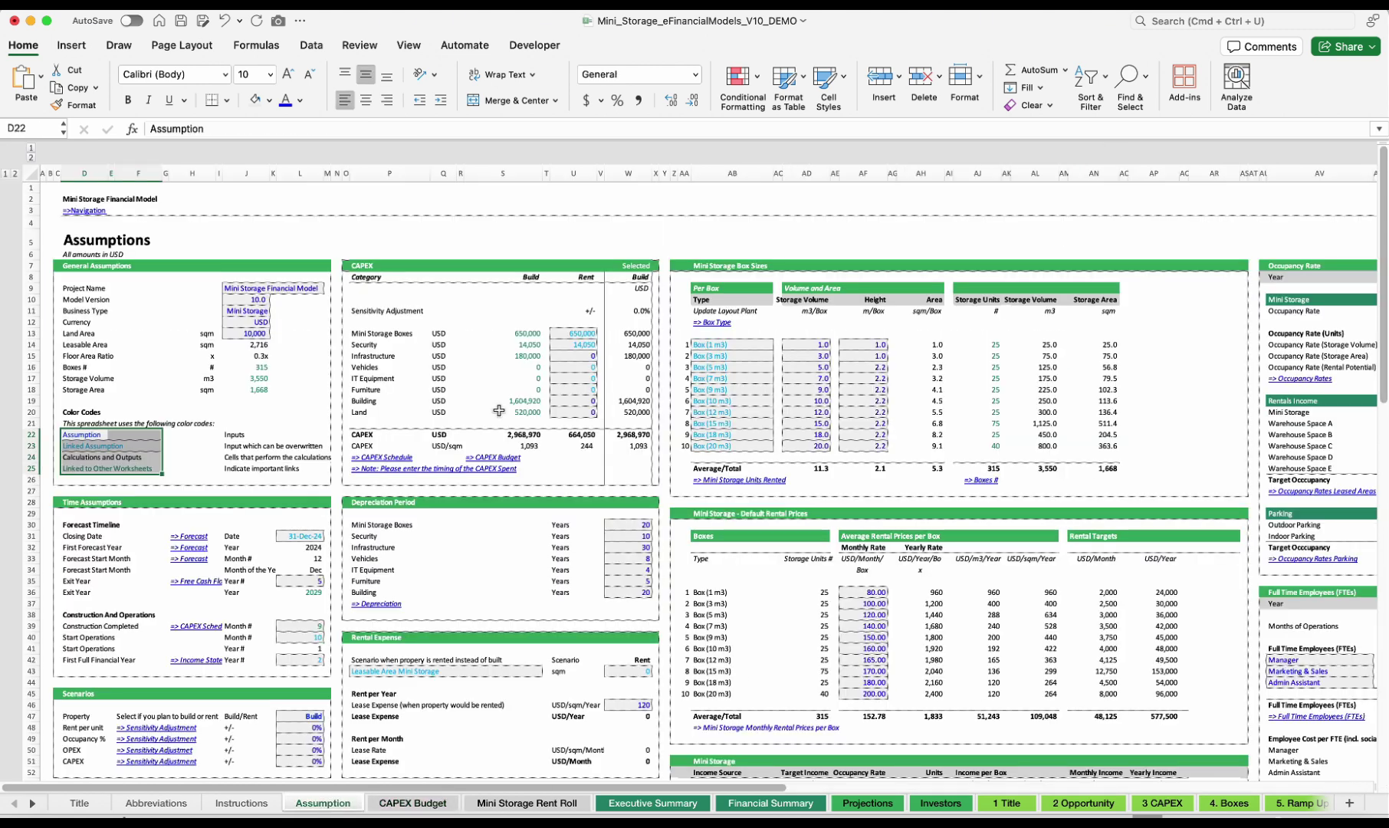
pyautogui.moveTo(524, 332); pyautogui.dragTo(512, 412)
pyautogui.moveTo(529, 276); pyautogui.dragTo(529, 439)
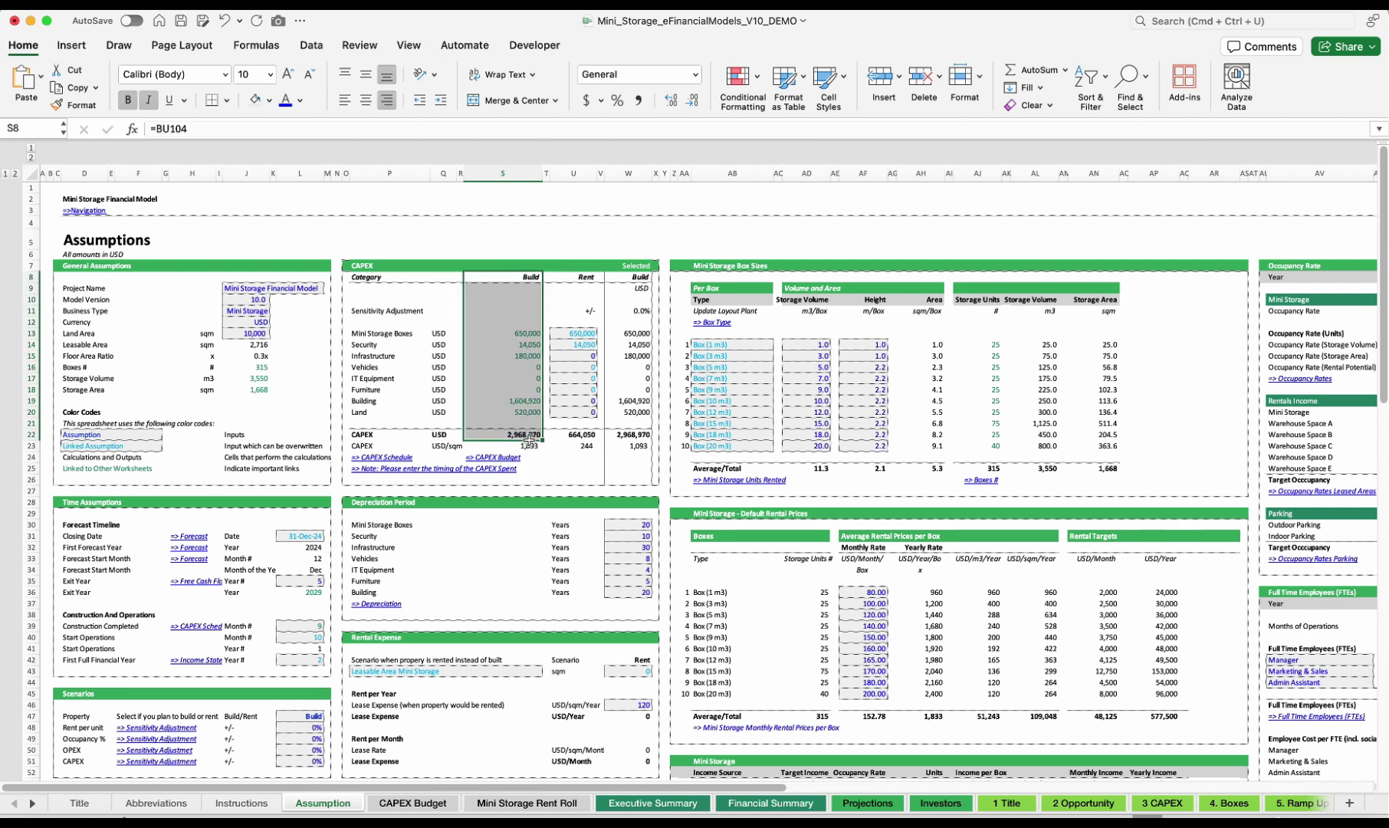
pyautogui.click(575, 297)
pyautogui.moveTo(522, 331); pyautogui.dragTo(512, 419)
pyautogui.moveTo(582, 333); pyautogui.dragTo(584, 420)
# Look at the Build/Rent options for the Property scenario and return to the CAPEX section
pyautogui.scroll(-5, 292, 629)
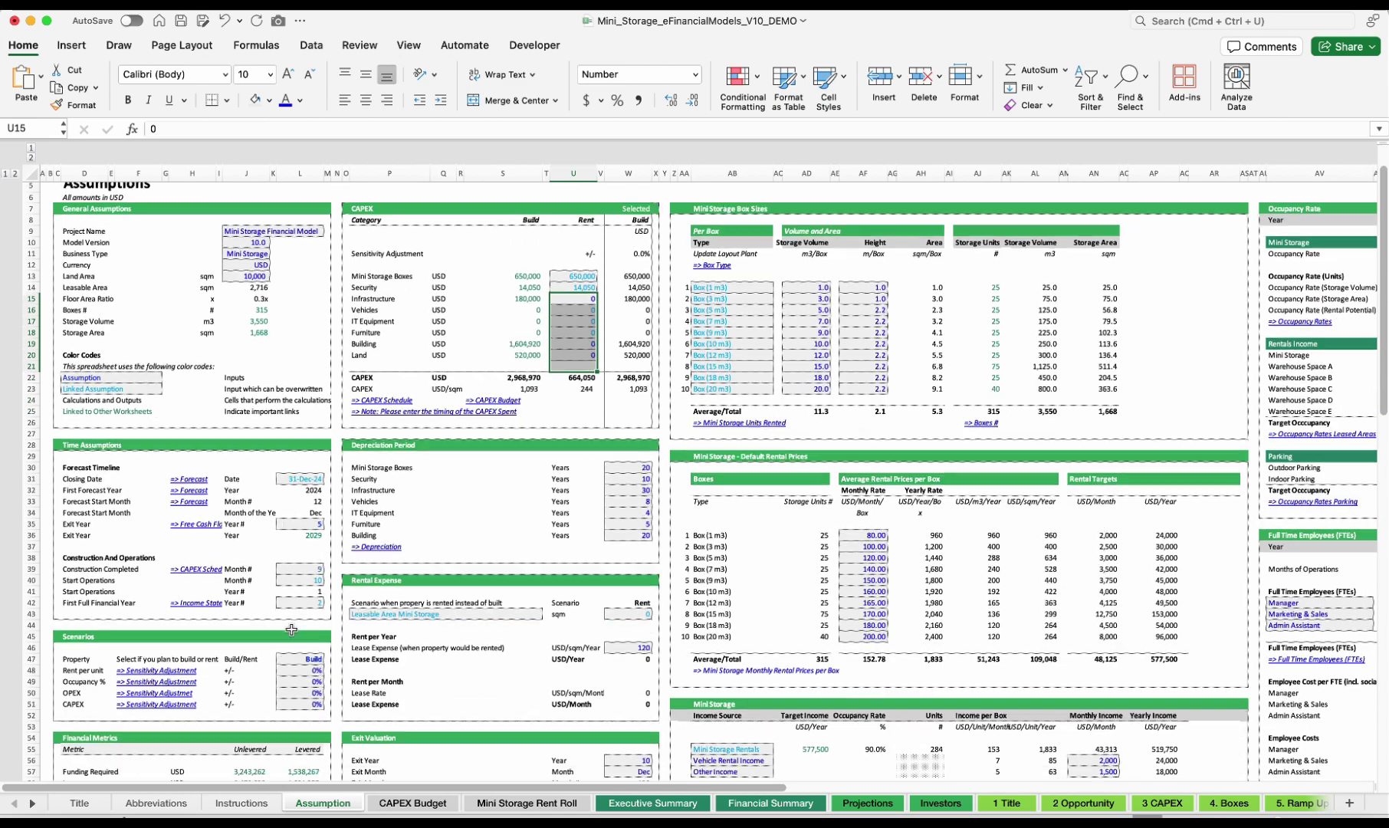
pyautogui.click(305, 569)
pyautogui.click(330, 573)
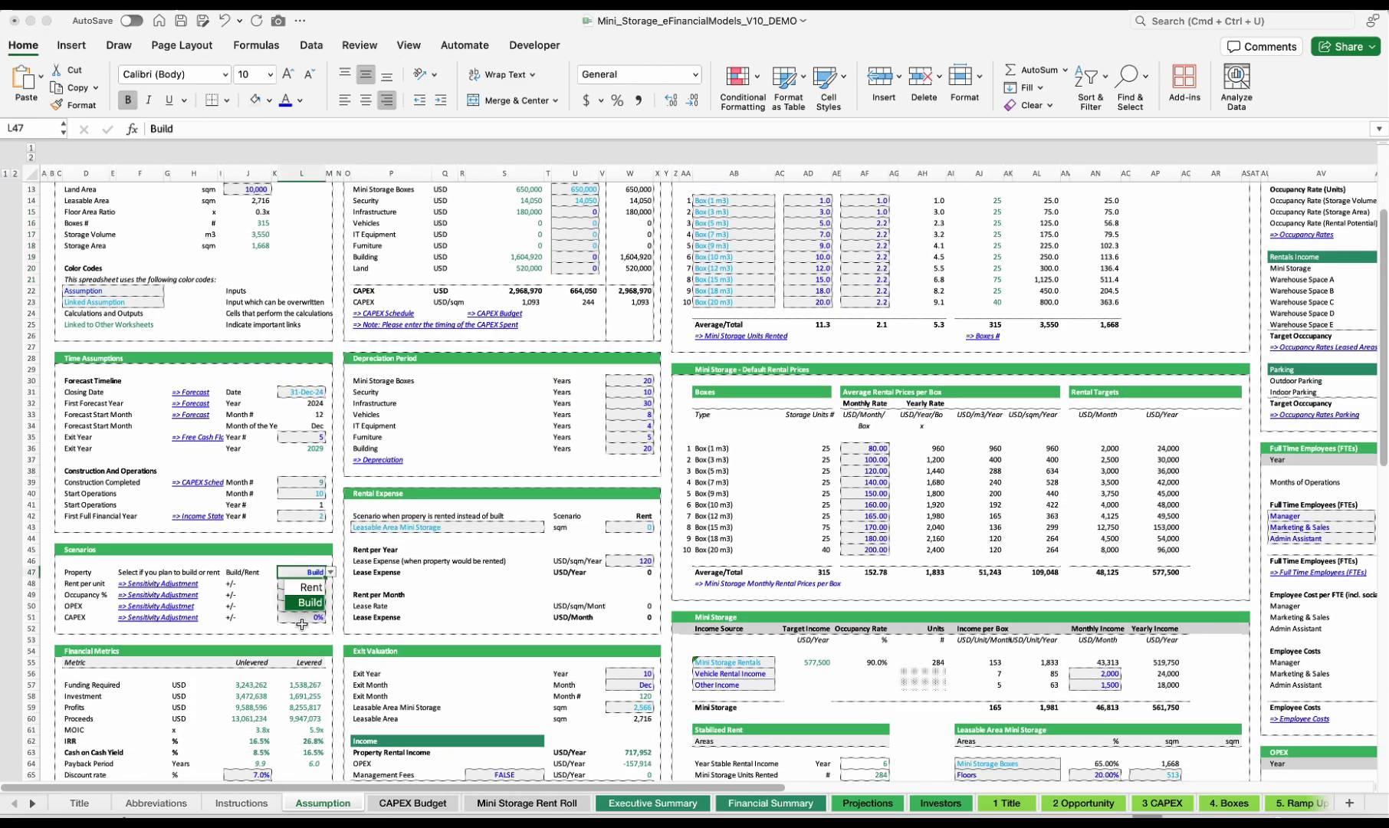
pyautogui.scroll(5, 373, 394)
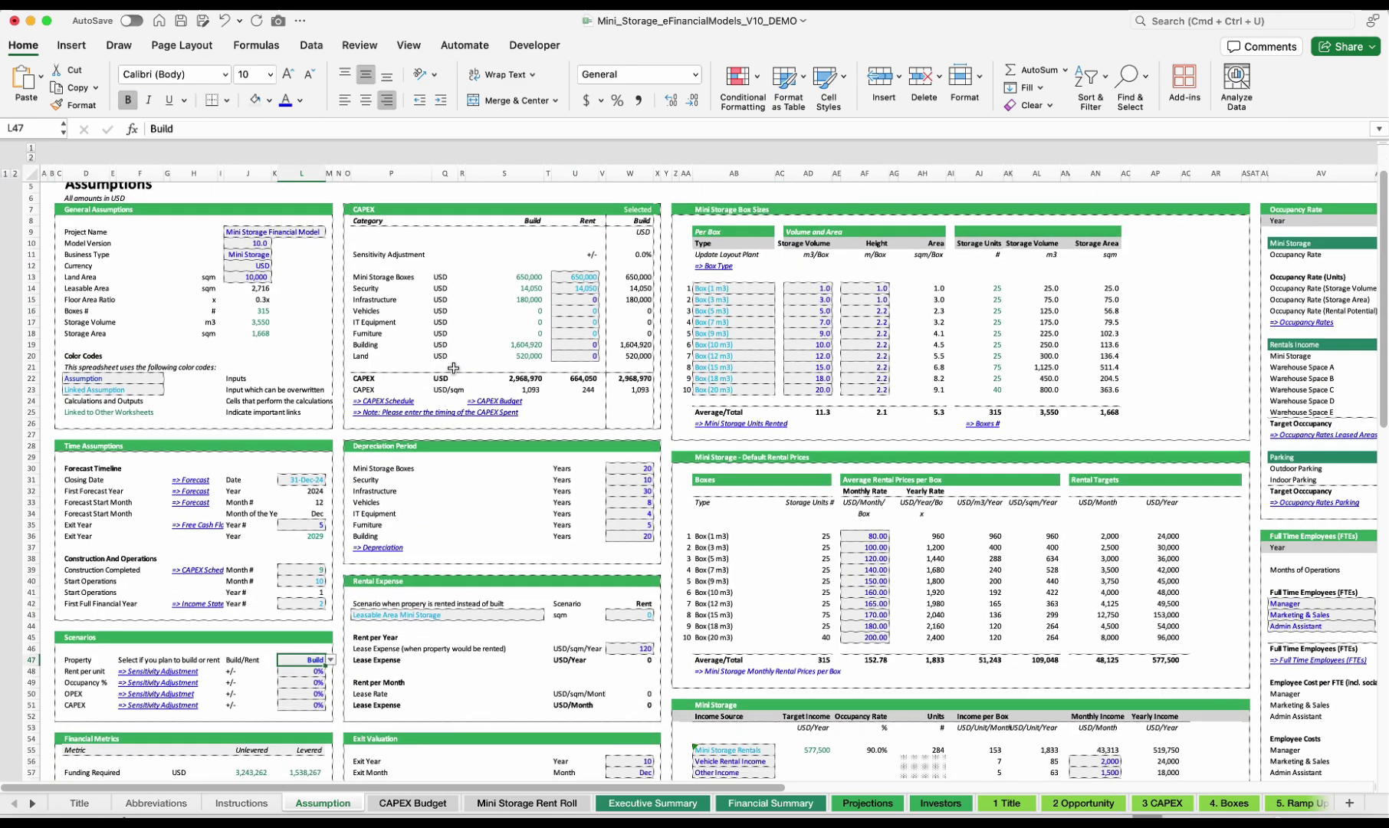
pyautogui.click(444, 347)
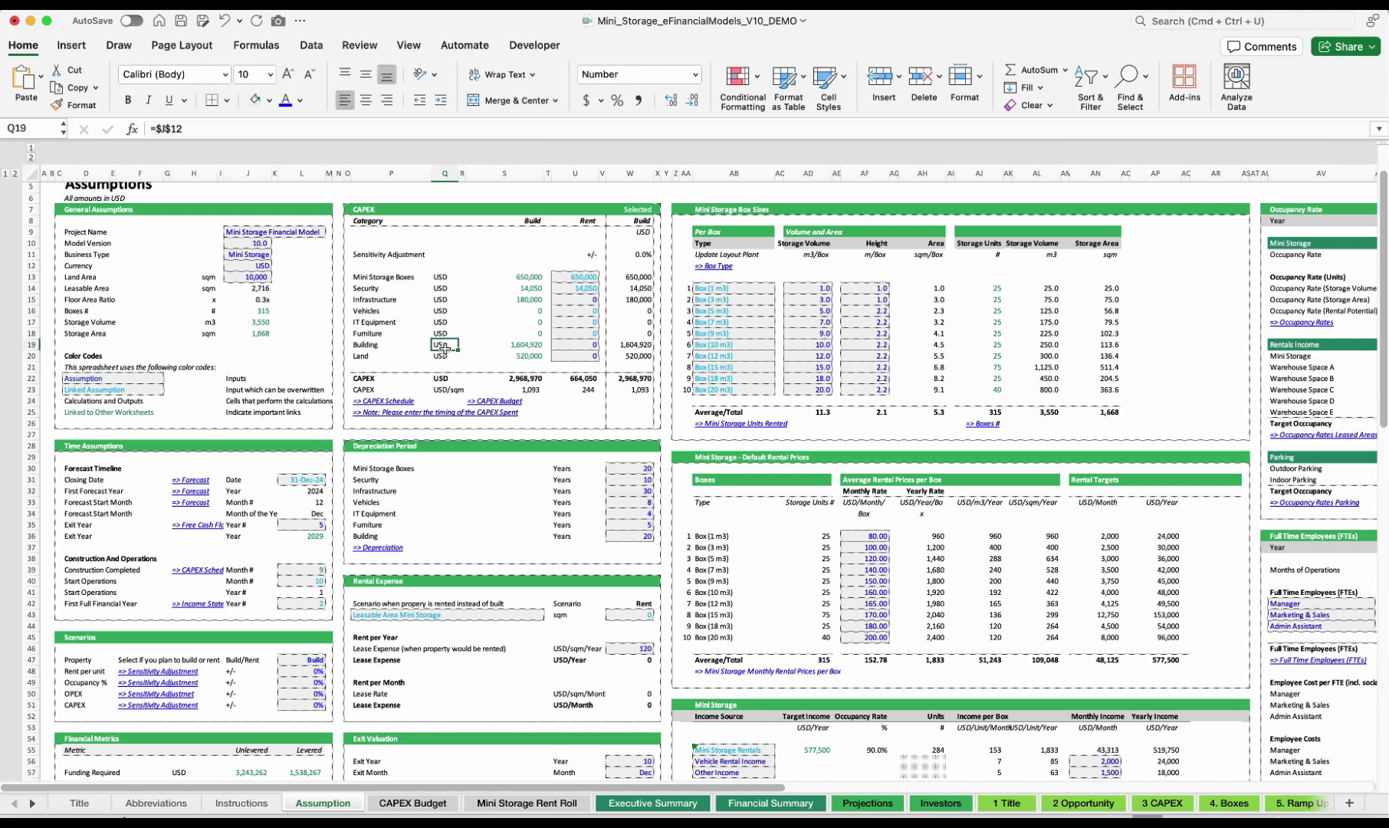
# Follow the CAPEX Schedule link from the Assumption sheet and expand the grouped monthly forecast columns
pyautogui.click(376, 403)
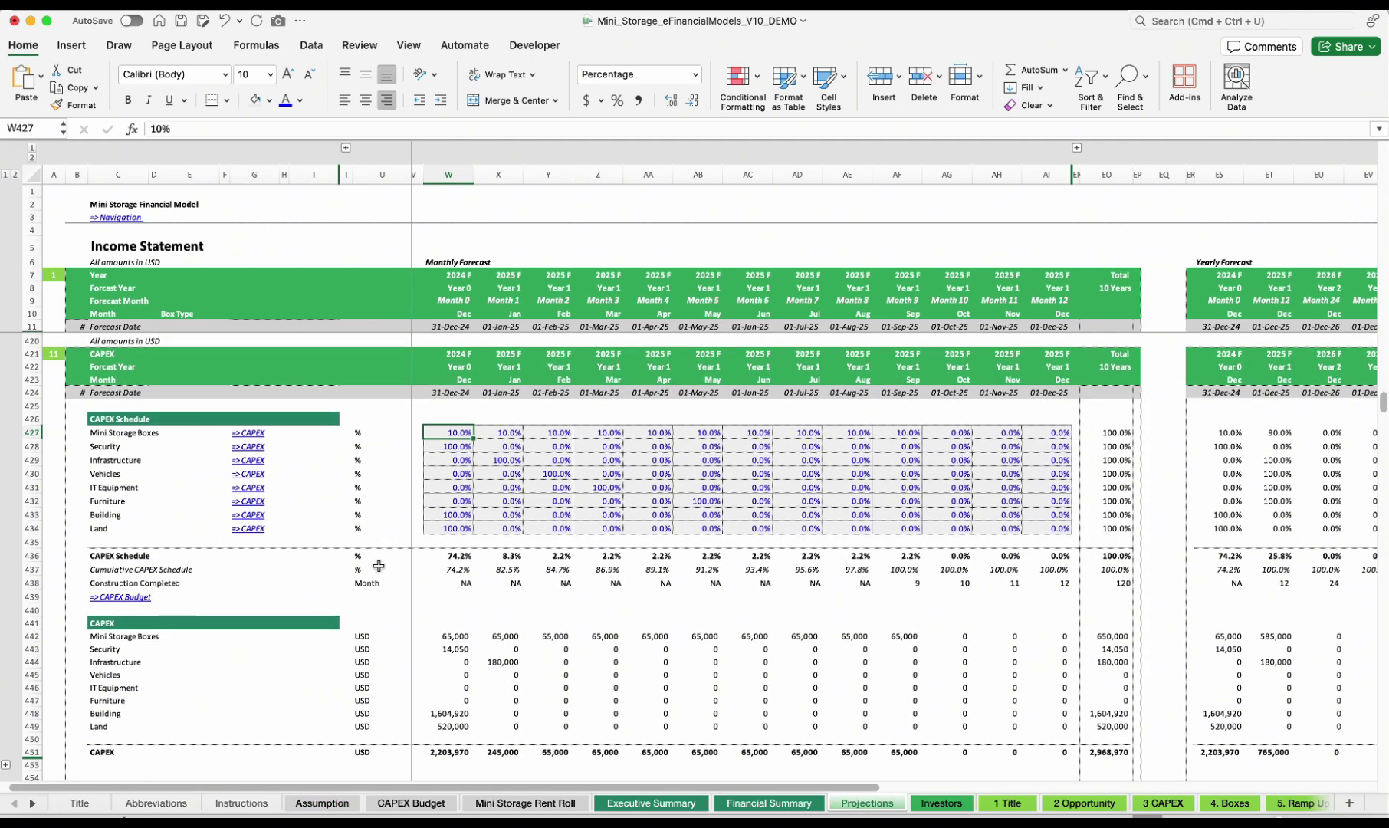
pyautogui.click(1076, 147)
pyautogui.hscroll(-20, 879, 469)
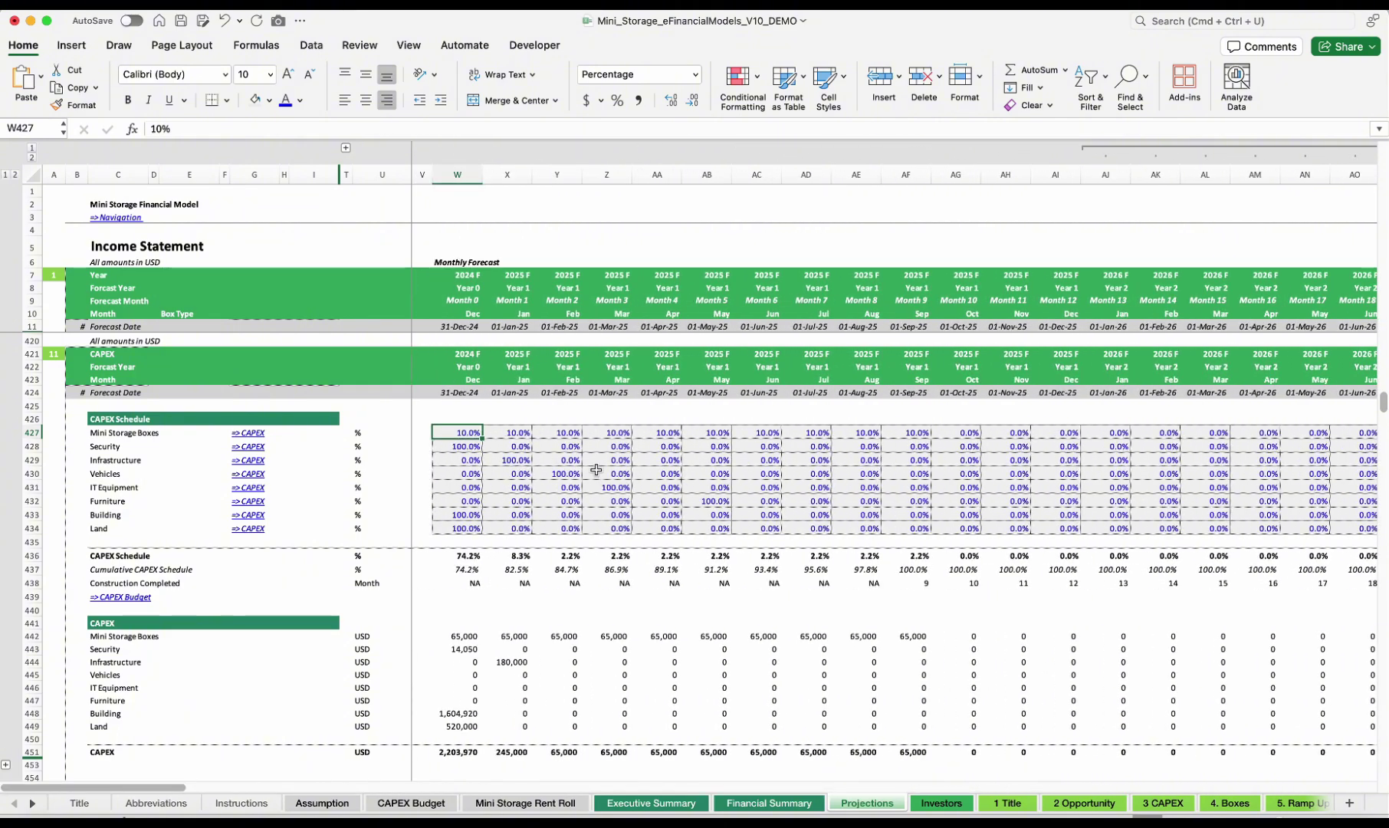
pyautogui.hscroll(15, 700, 445)
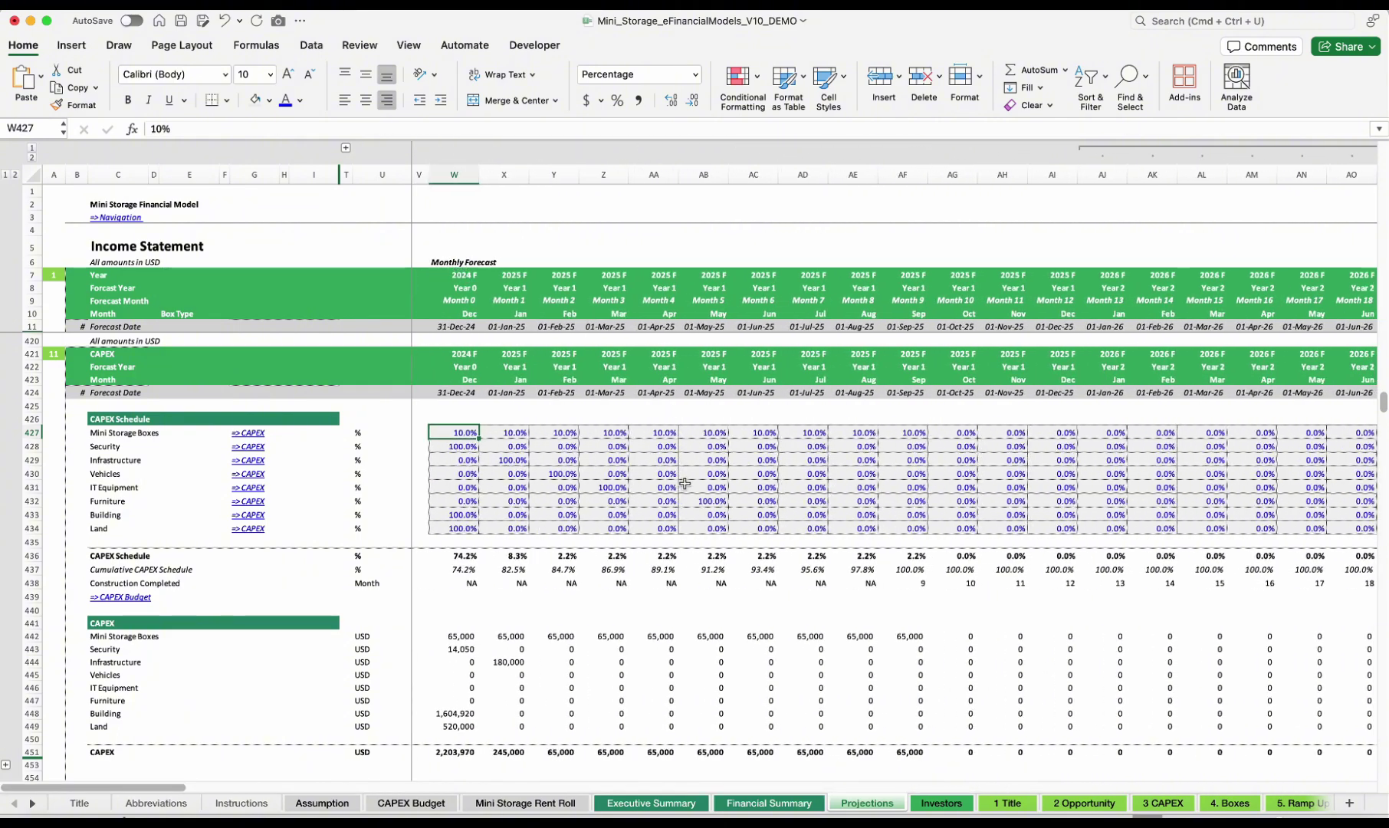
pyautogui.hscroll(-15, 781, 500)
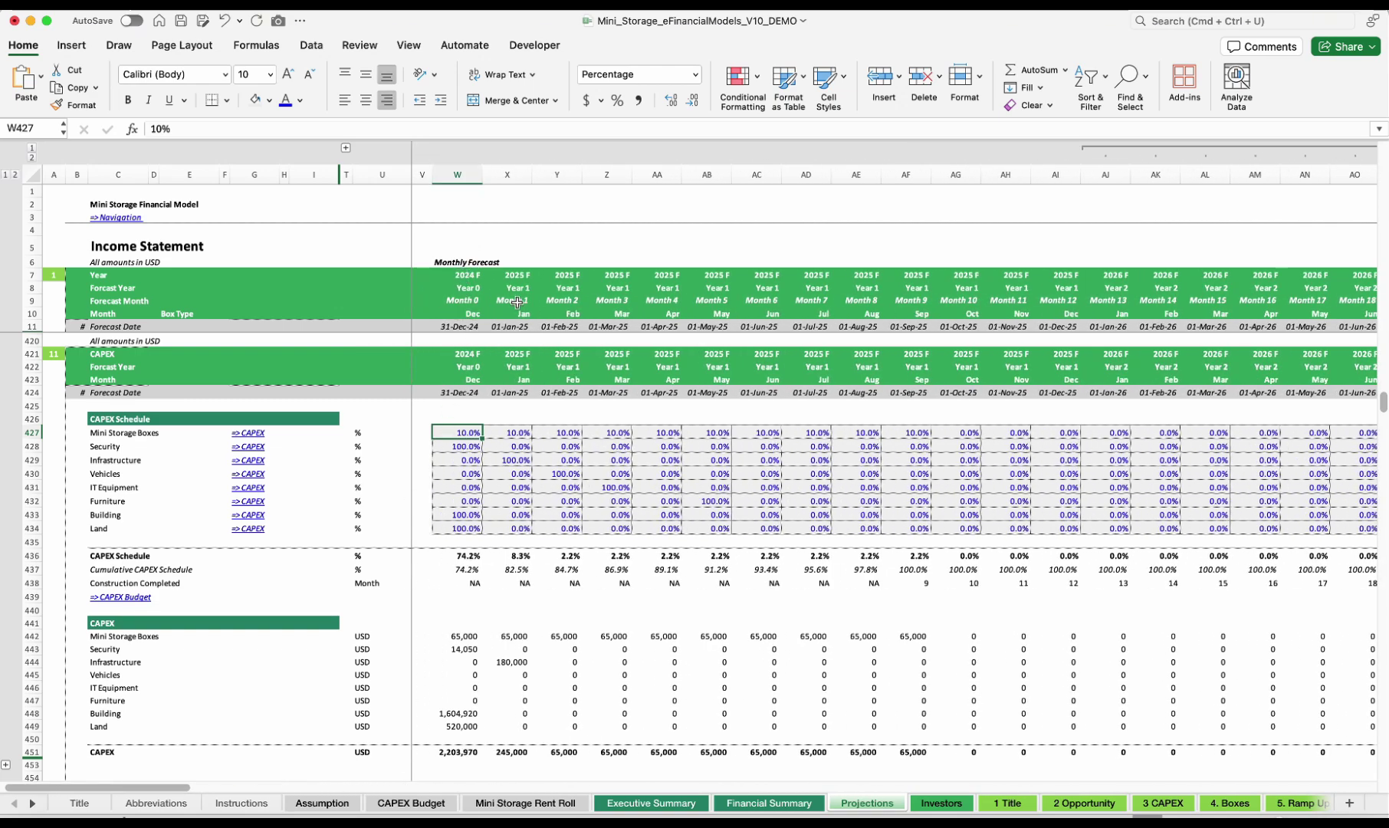
# Examine the forecast months and the monthly percentages entered for Mini Storage Boxes in the CAPEX Schedule
pyautogui.moveTo(460, 301); pyautogui.dragTo(856, 300)
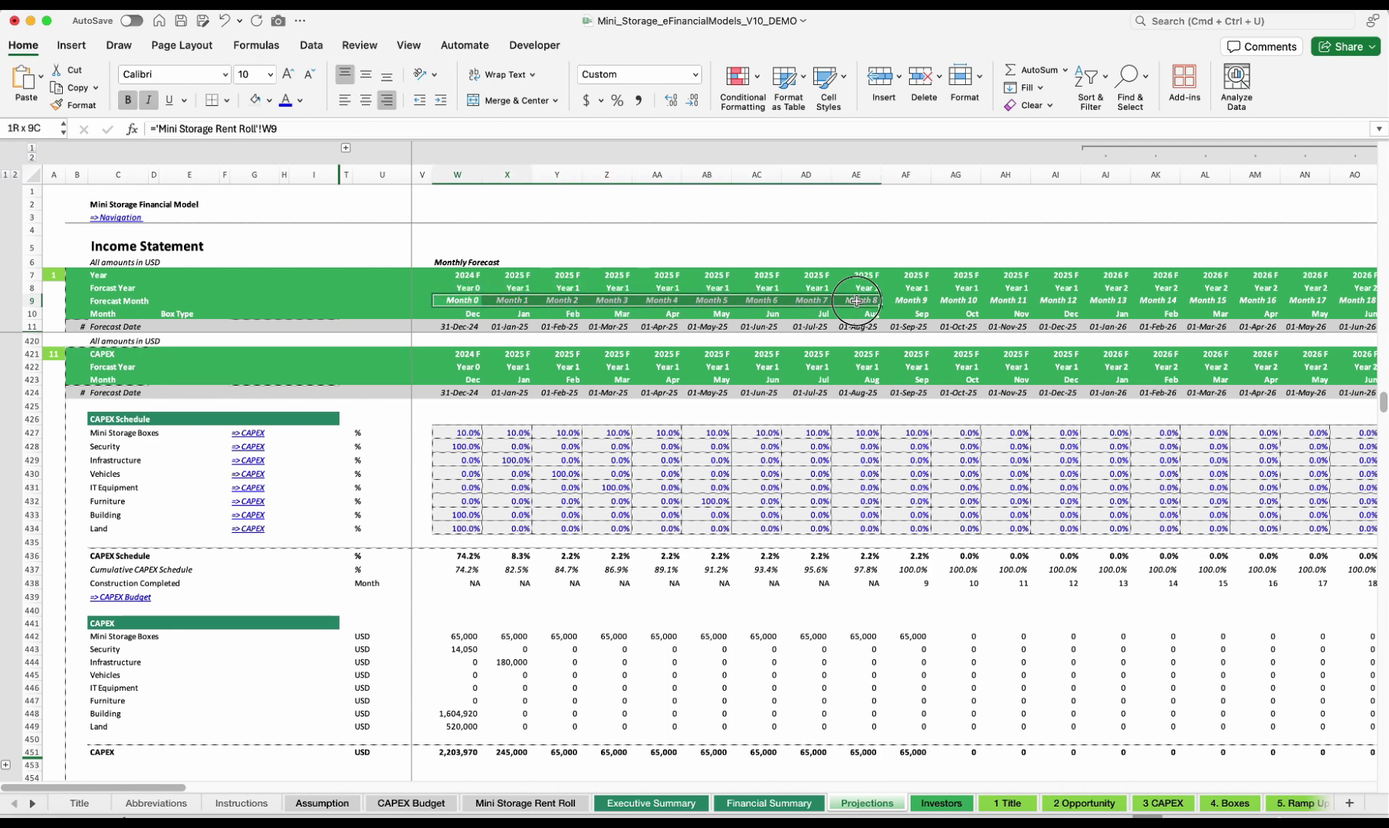
pyautogui.click(460, 432)
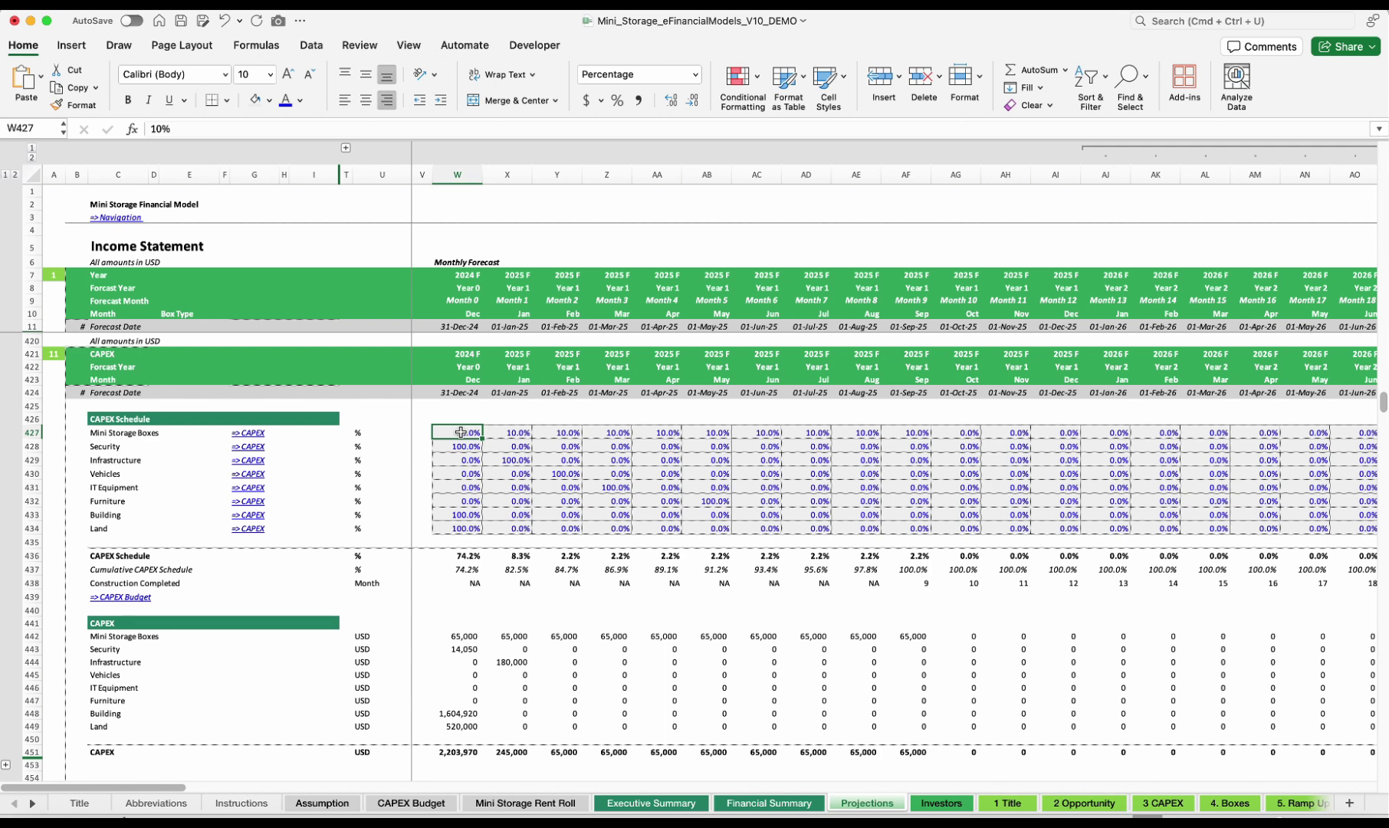
pyautogui.press('Right')
pyautogui.press('Right')
pyautogui.press('Right')
pyautogui.press('Right')
pyautogui.press('Right')
pyautogui.press('Right')
pyautogui.press('Right')
pyautogui.press('Right')
pyautogui.press('Right')
pyautogui.press('Right')
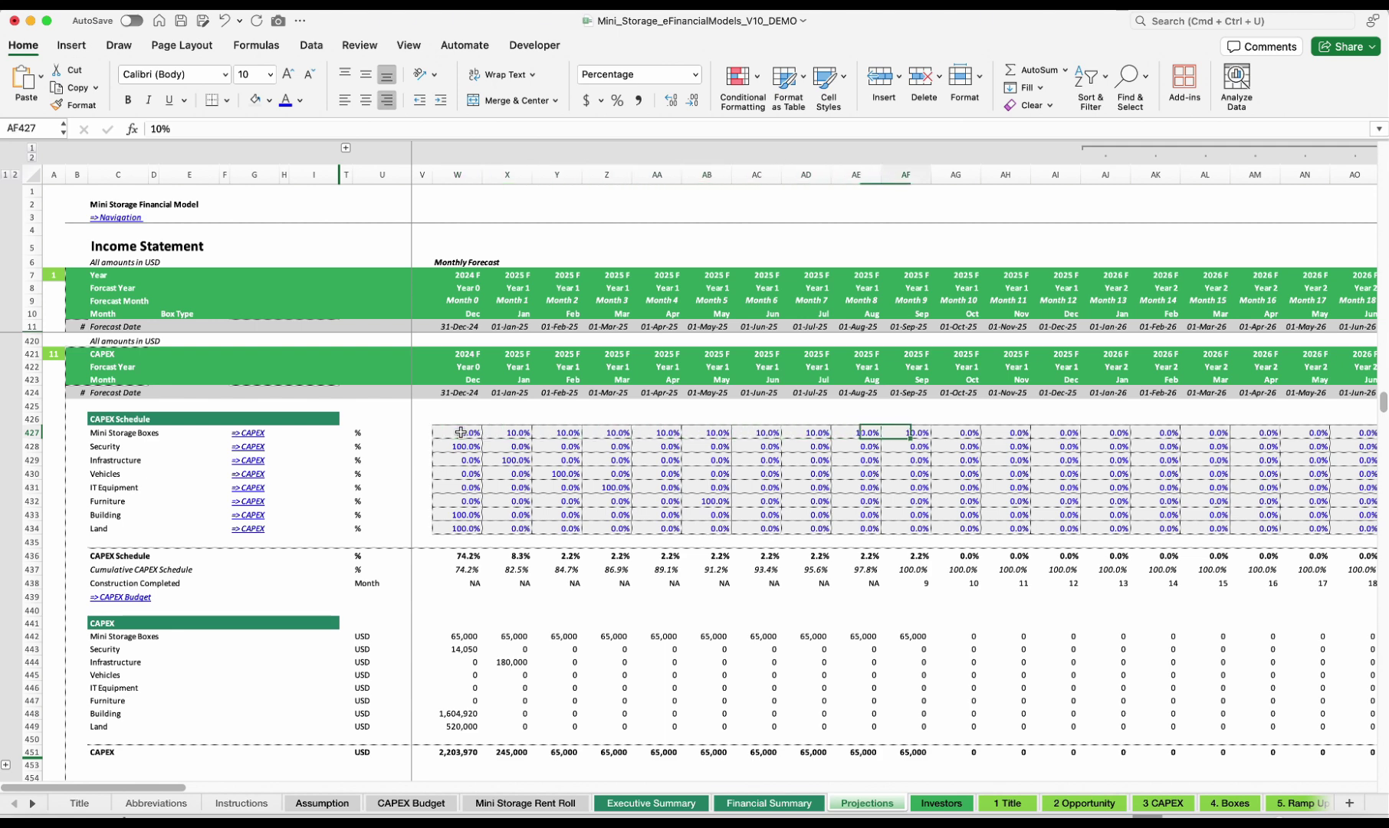
pyautogui.press('Left')
pyautogui.moveTo(458, 433); pyautogui.dragTo(957, 433)
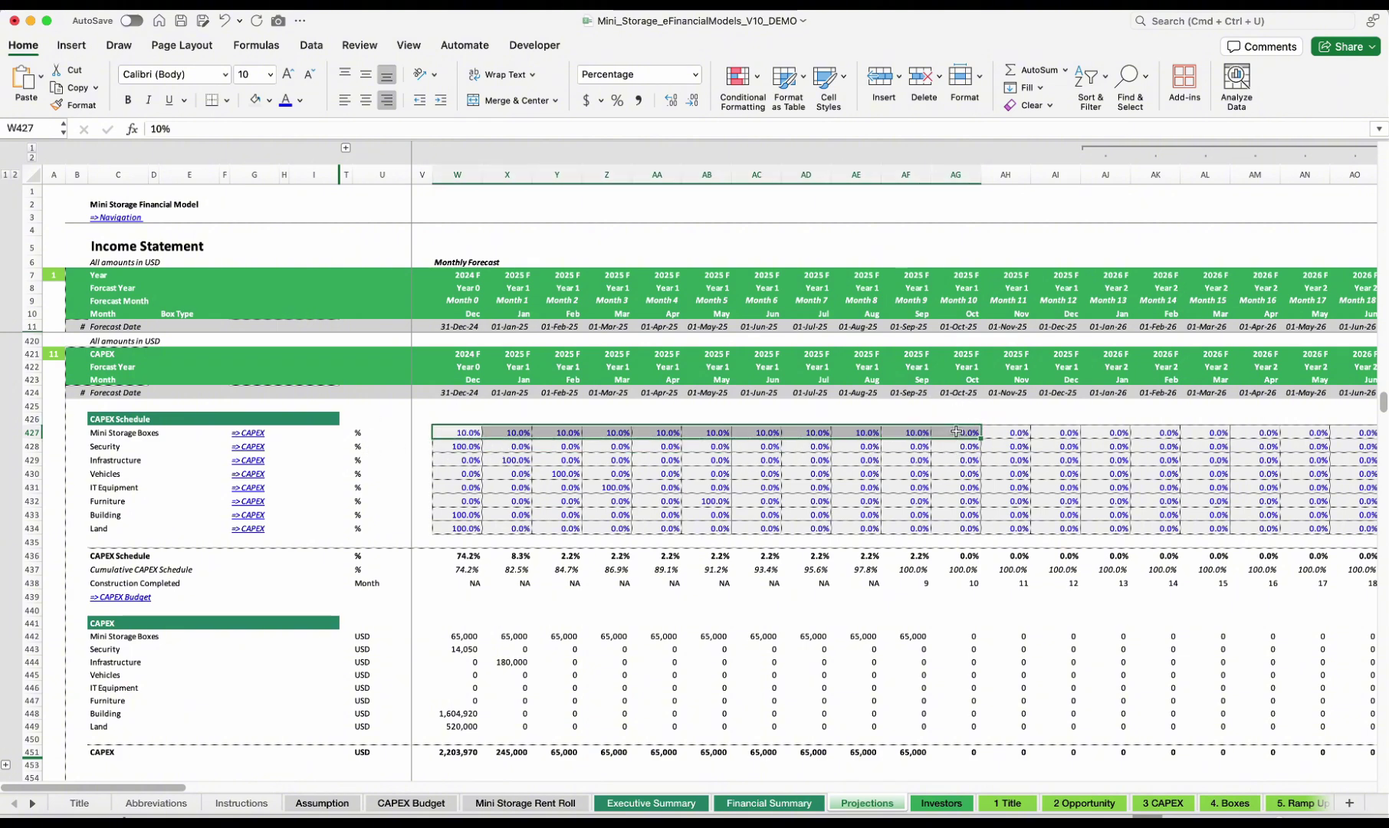
# Check the 10-year total column for the CAPEX Schedule percentages and the CAPEX amounts by category
pyautogui.press('Right')
pyautogui.press('super+Right')
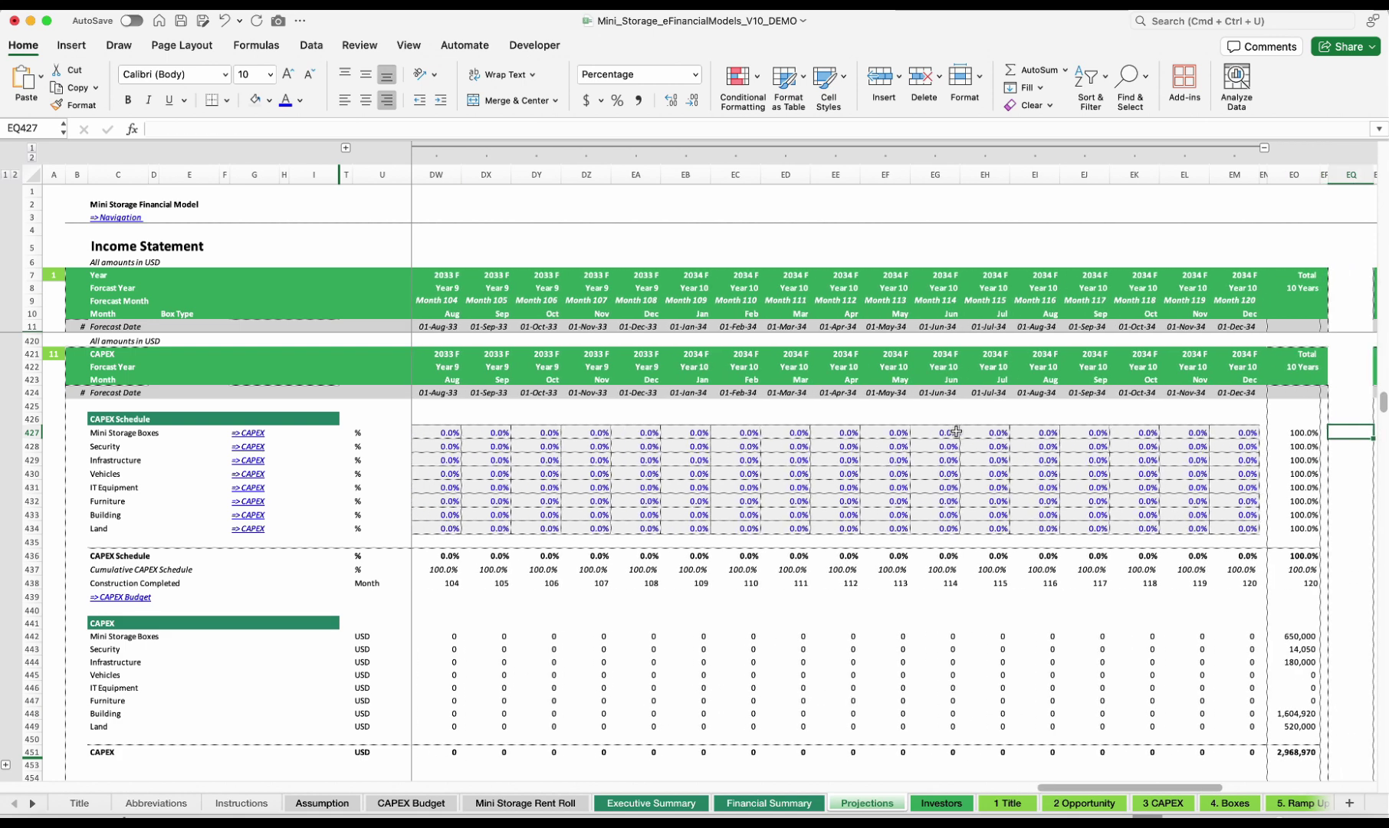
pyautogui.press('Down')
pyautogui.press('Down')
pyautogui.press('Down')
pyautogui.press('Down')
pyautogui.press('Down')
pyautogui.press('Down')
pyautogui.press('Down')
pyautogui.press('Down')
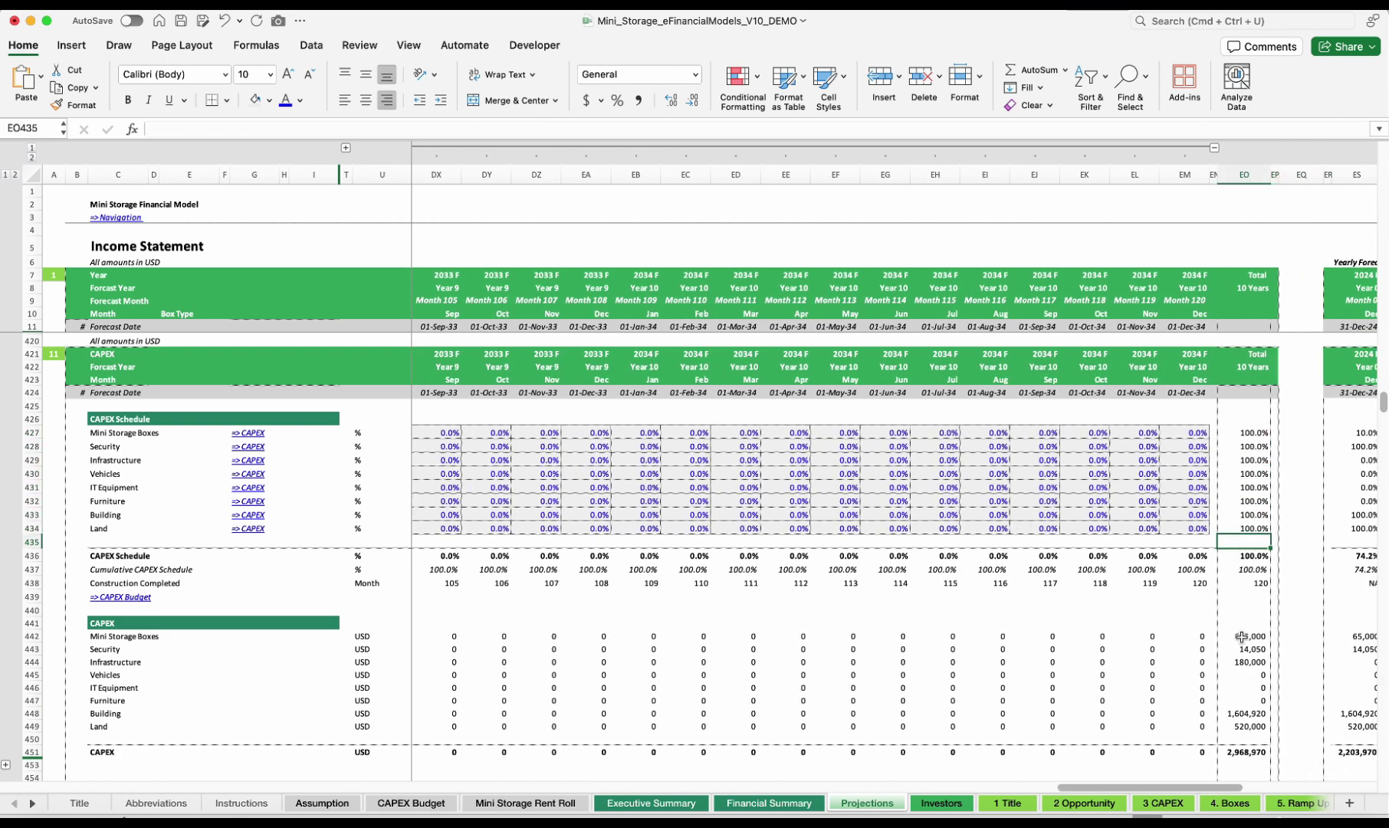
pyautogui.moveTo(1242, 637); pyautogui.dragTo(1246, 729)
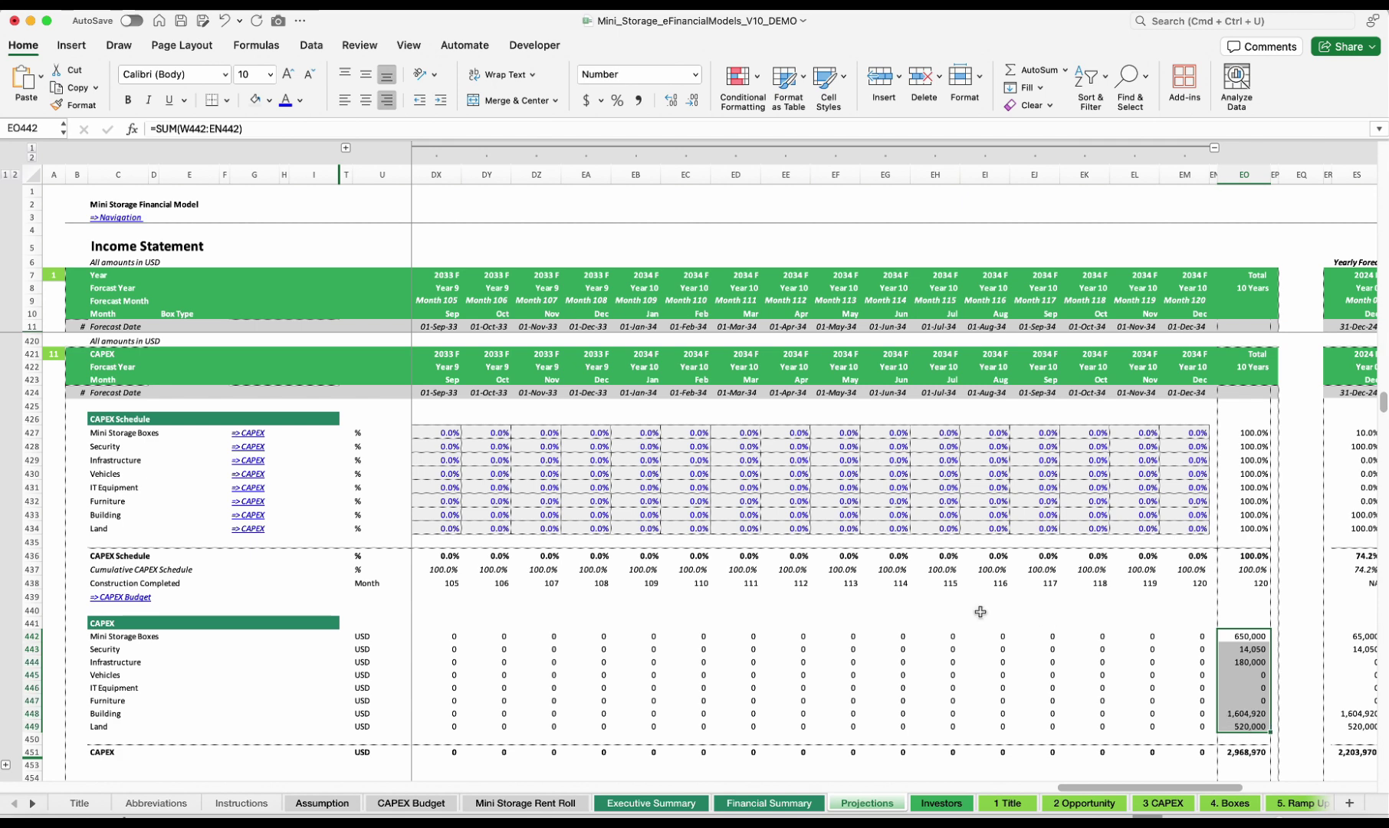
pyautogui.hscroll(-20, 882, 614)
pyautogui.click(471, 501)
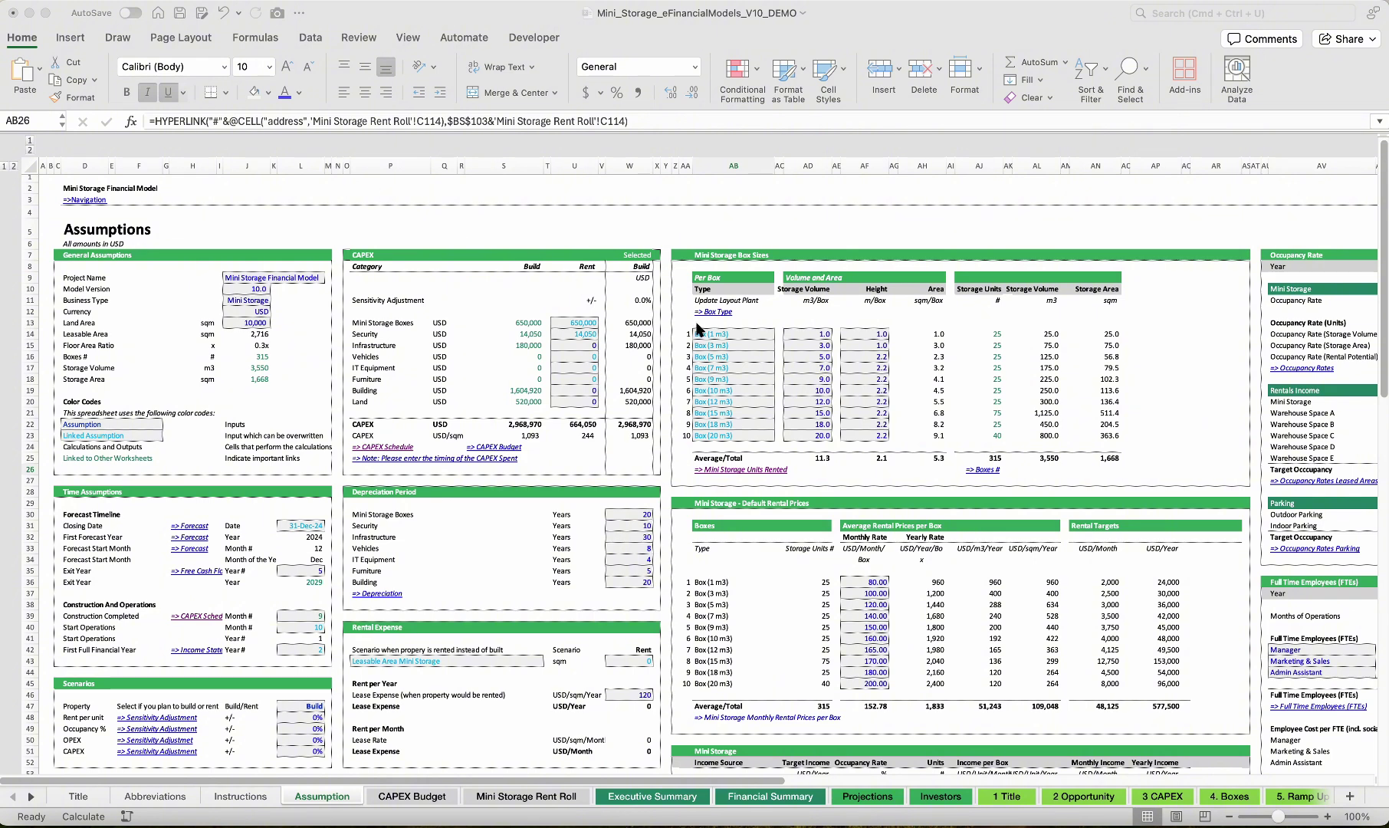
# Review the box types, storage volumes and heights under Mini Storage Box Sizes and check the area formula of the 1 m3 box
pyautogui.moveTo(698, 335); pyautogui.dragTo(719, 434)
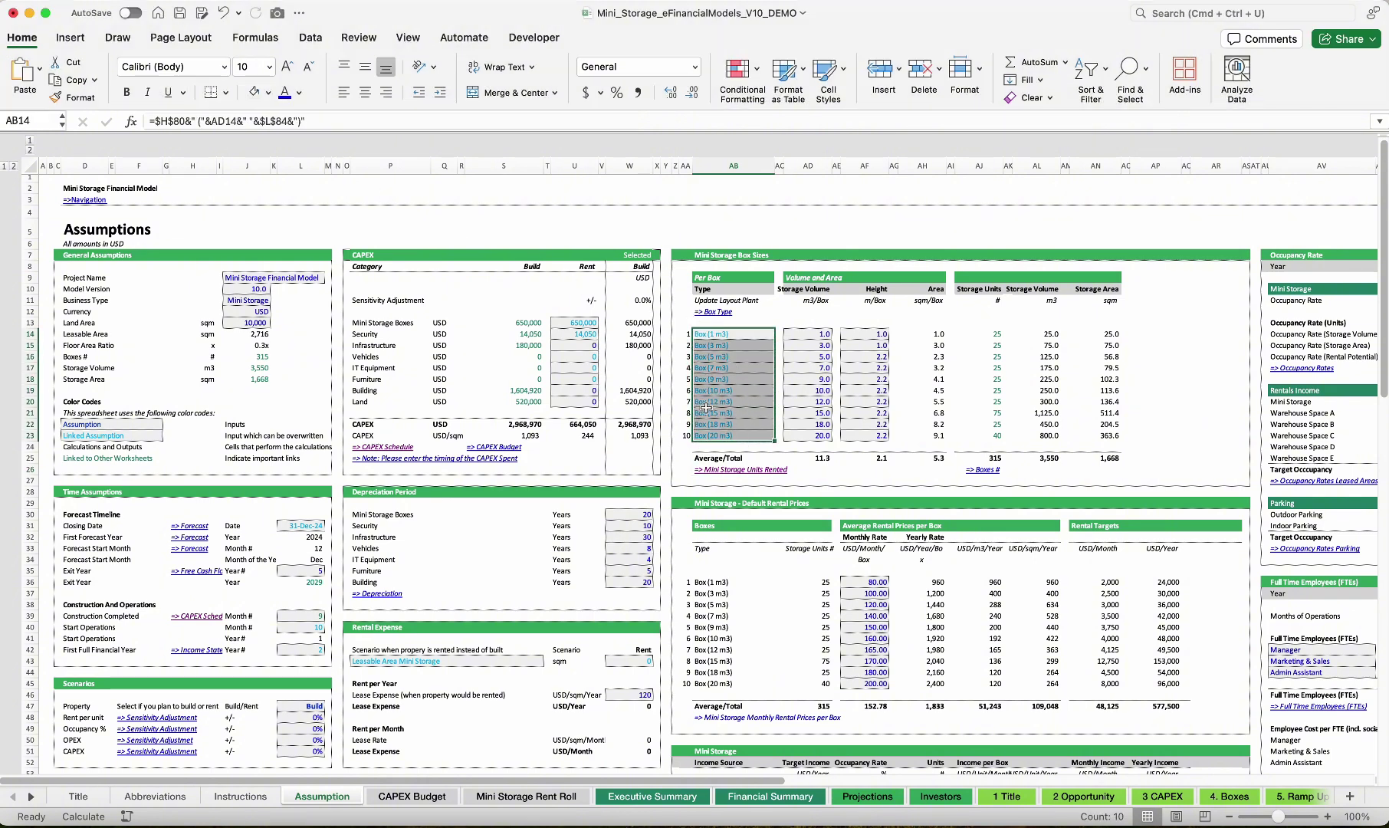
pyautogui.moveTo(683, 334); pyautogui.dragTo(737, 441)
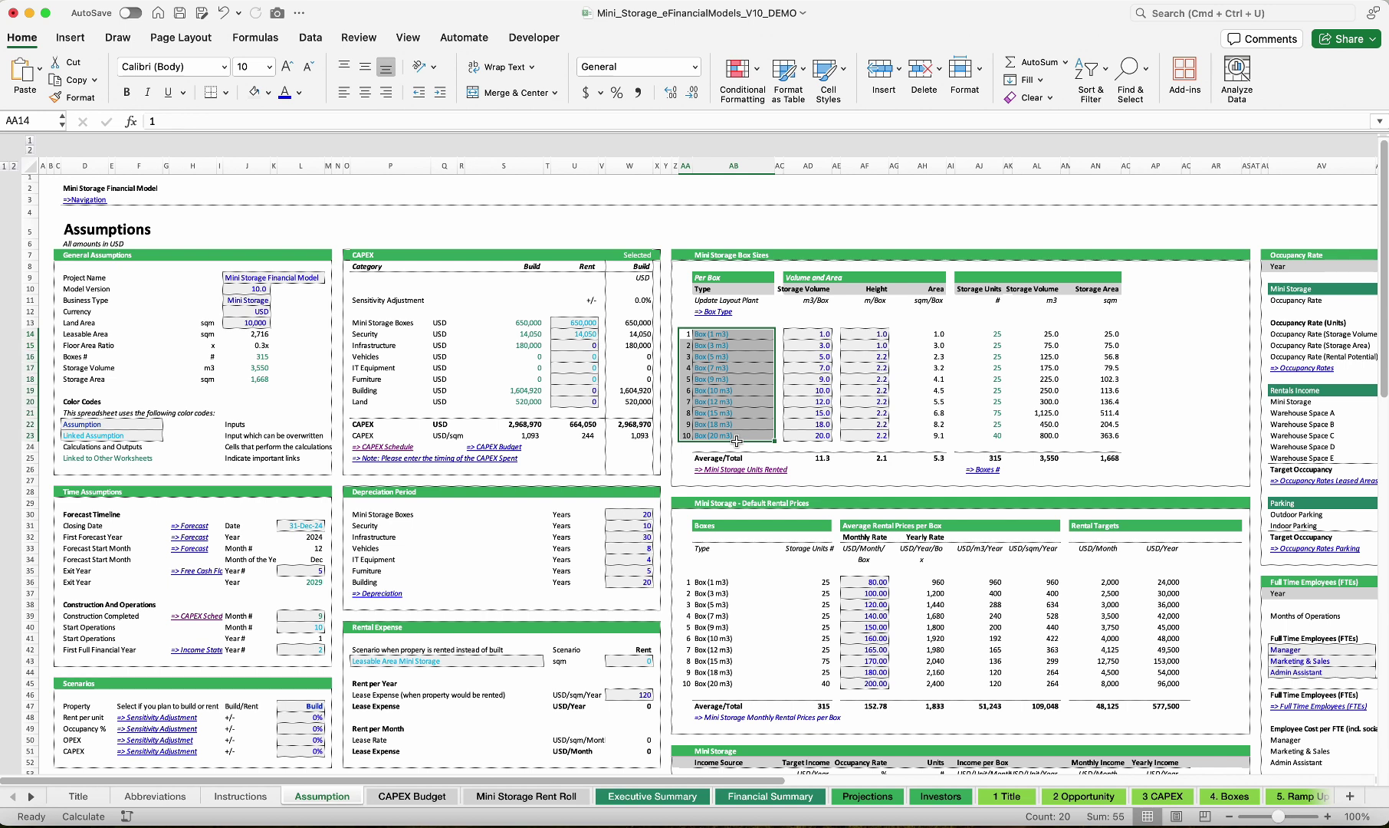
pyautogui.moveTo(810, 336); pyautogui.dragTo(821, 436)
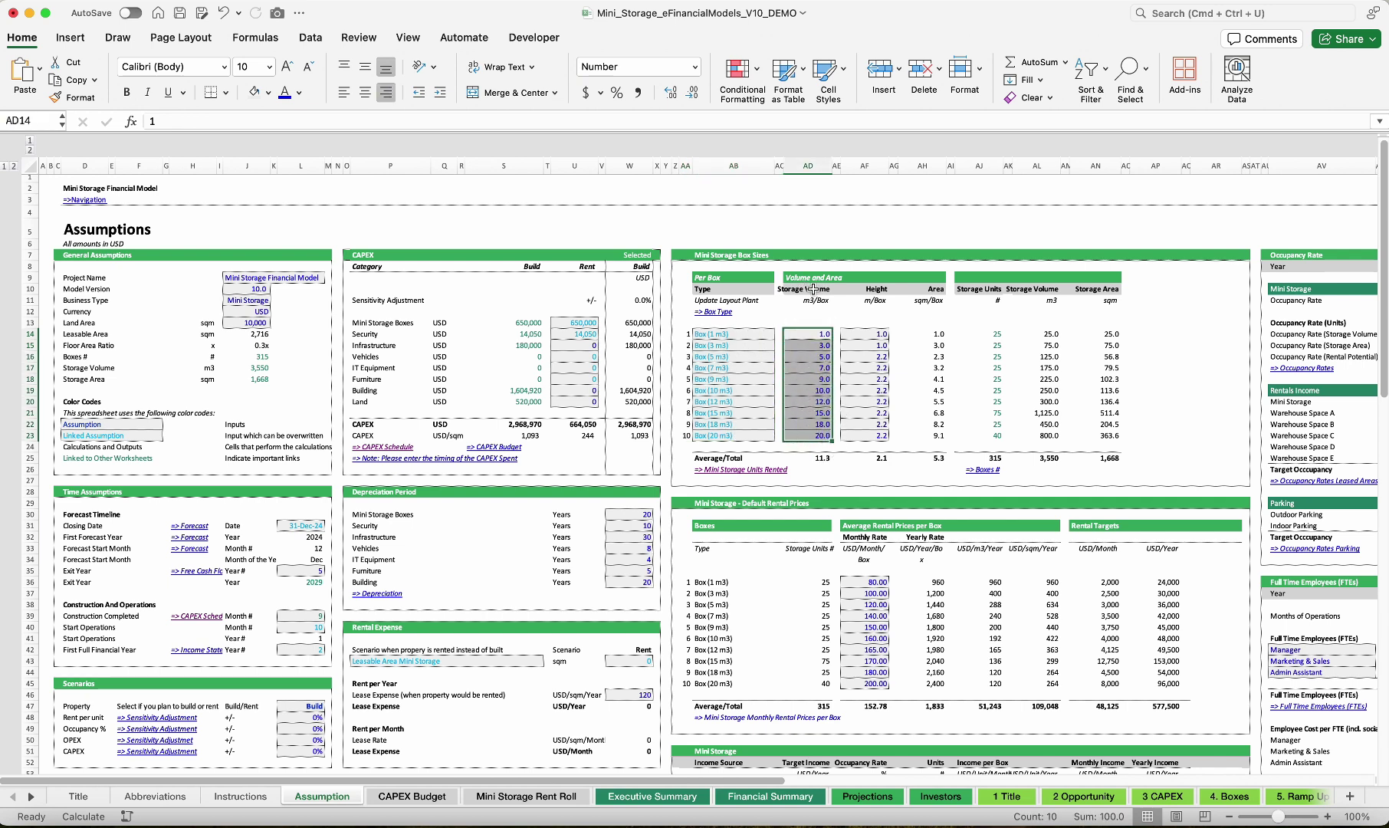
pyautogui.click(875, 328)
pyautogui.click(936, 335)
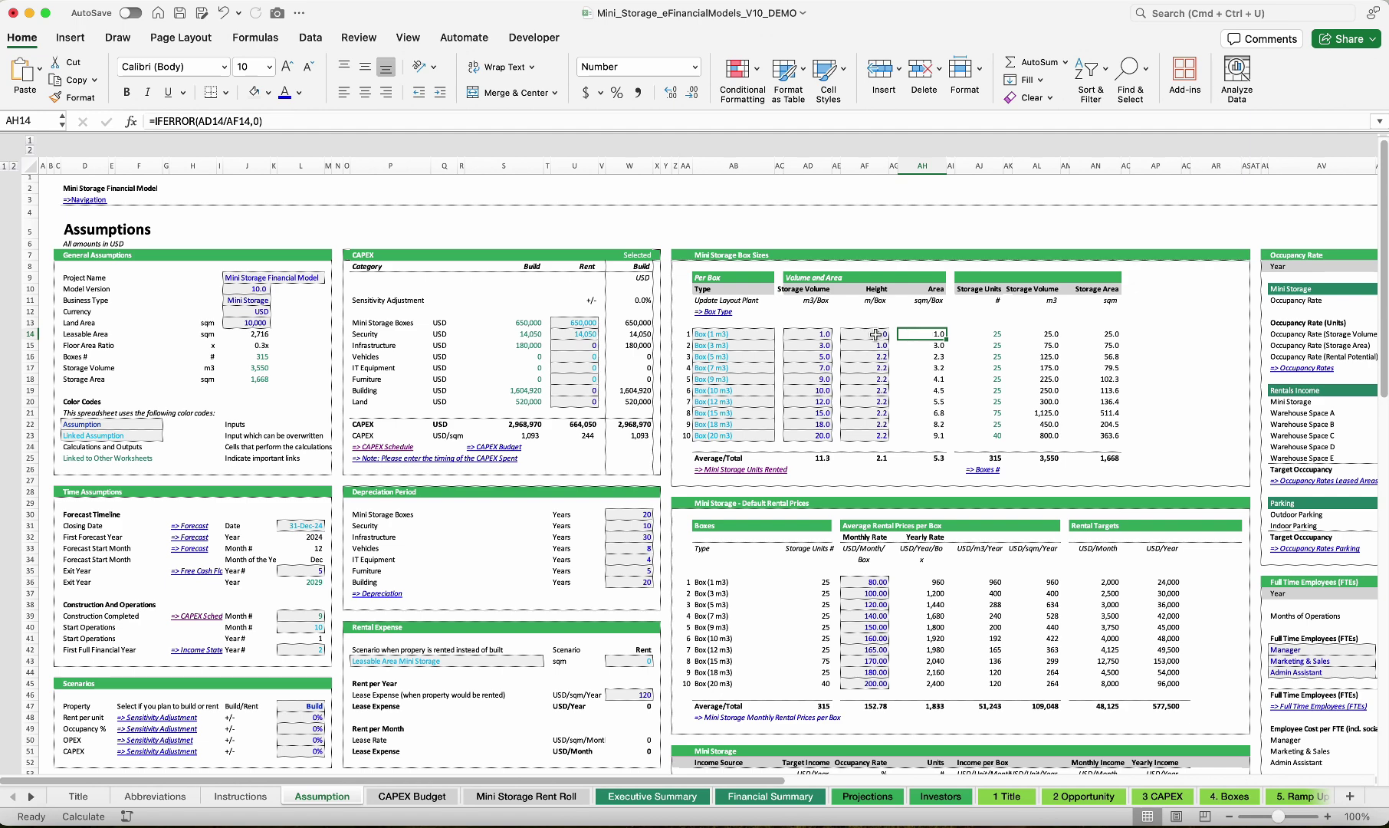
# Compare the unit labels for box volume, height and area with the settings in the Units section
pyautogui.moveTo(814, 300); pyautogui.dragTo(923, 301)
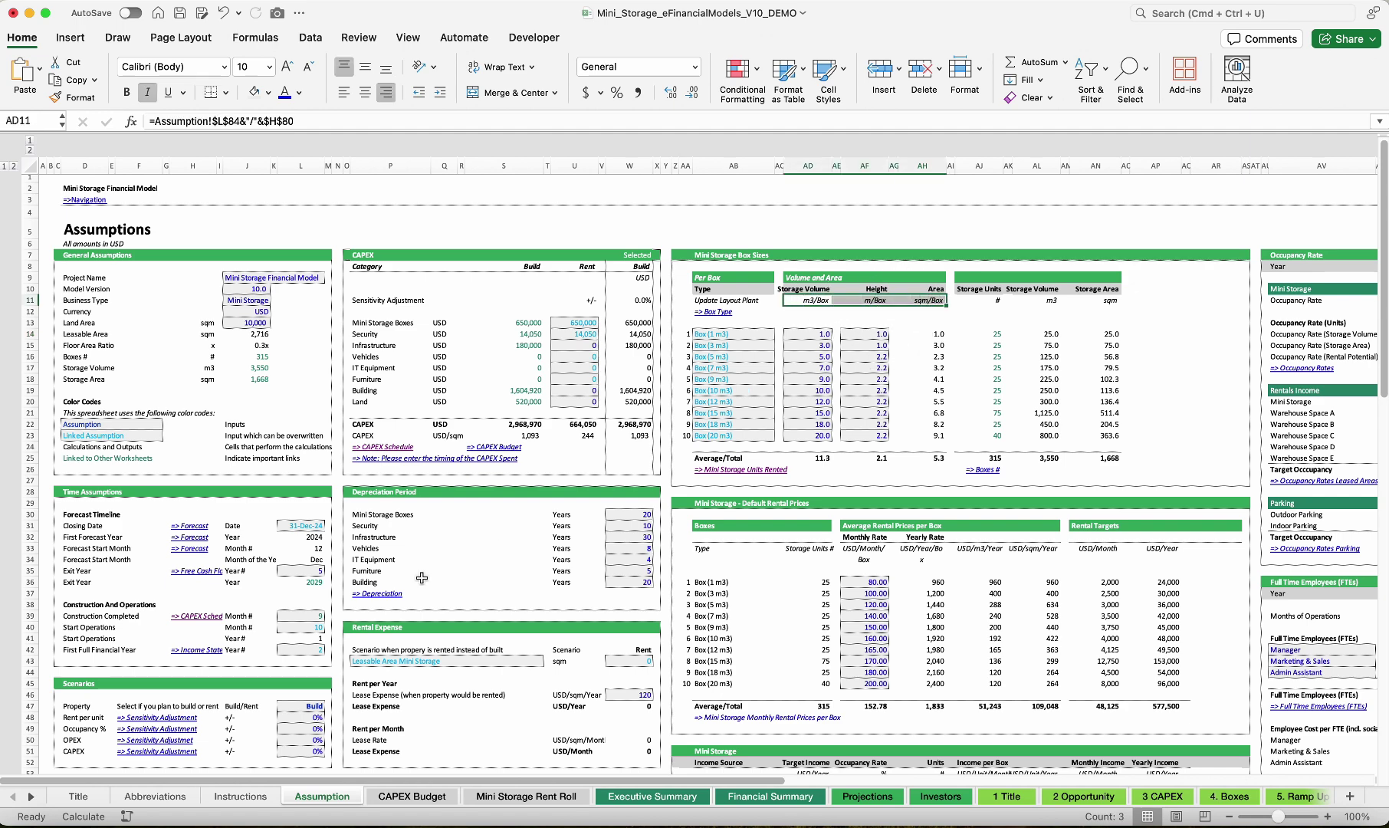
pyautogui.scroll(-15, 420, 577)
pyautogui.moveTo(305, 476); pyautogui.dragTo(307, 499)
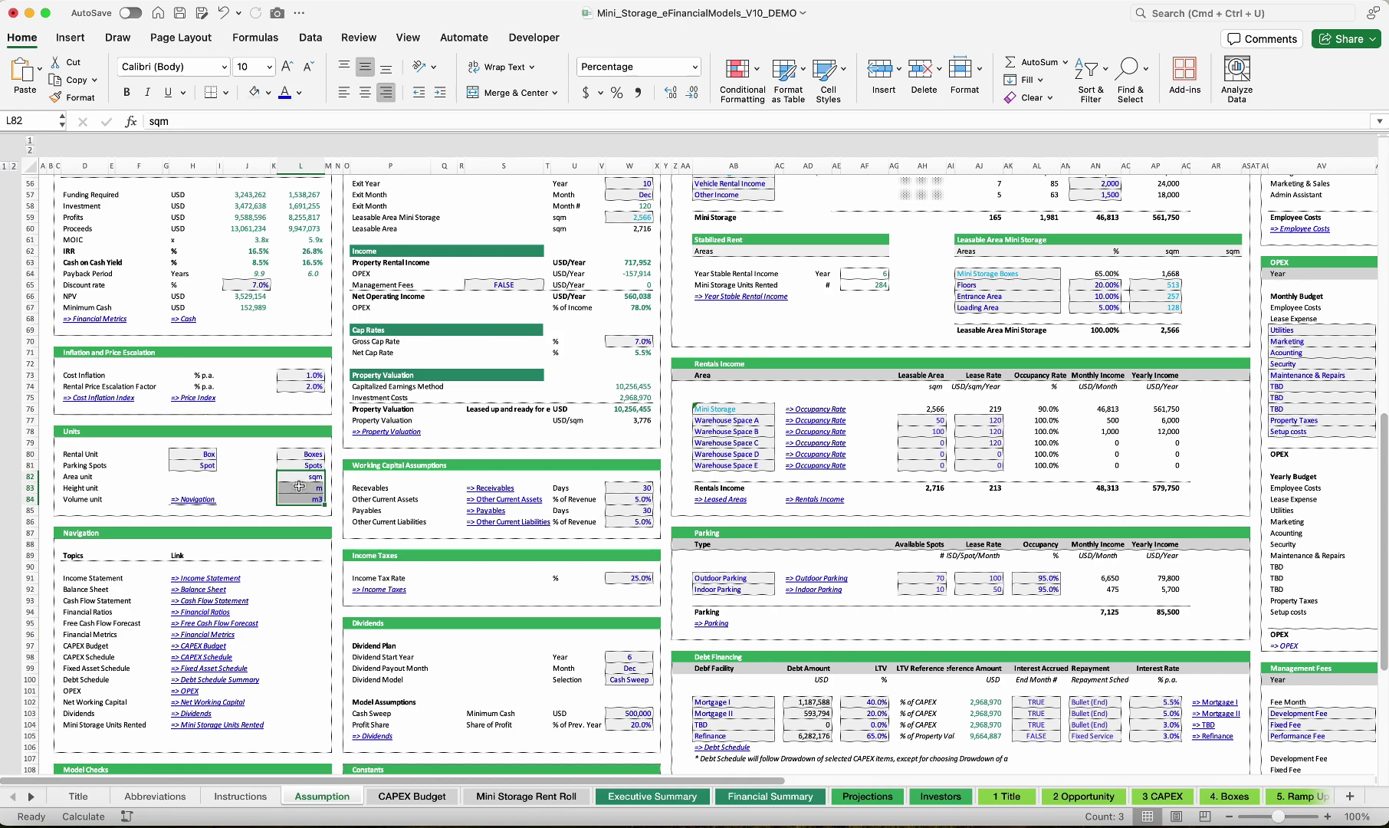
pyautogui.scroll(15, 807, 296)
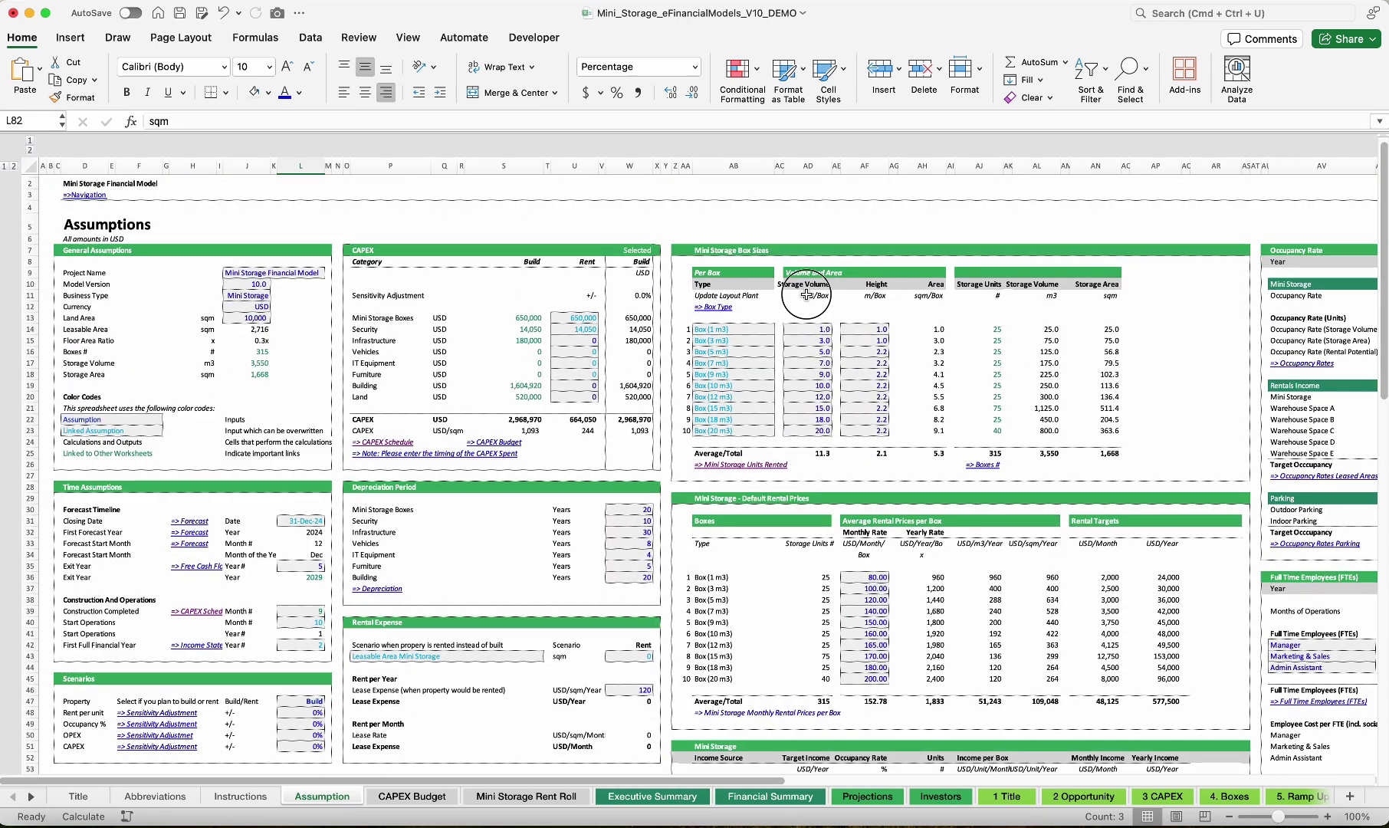
pyautogui.moveTo(806, 295); pyautogui.dragTo(951, 300)
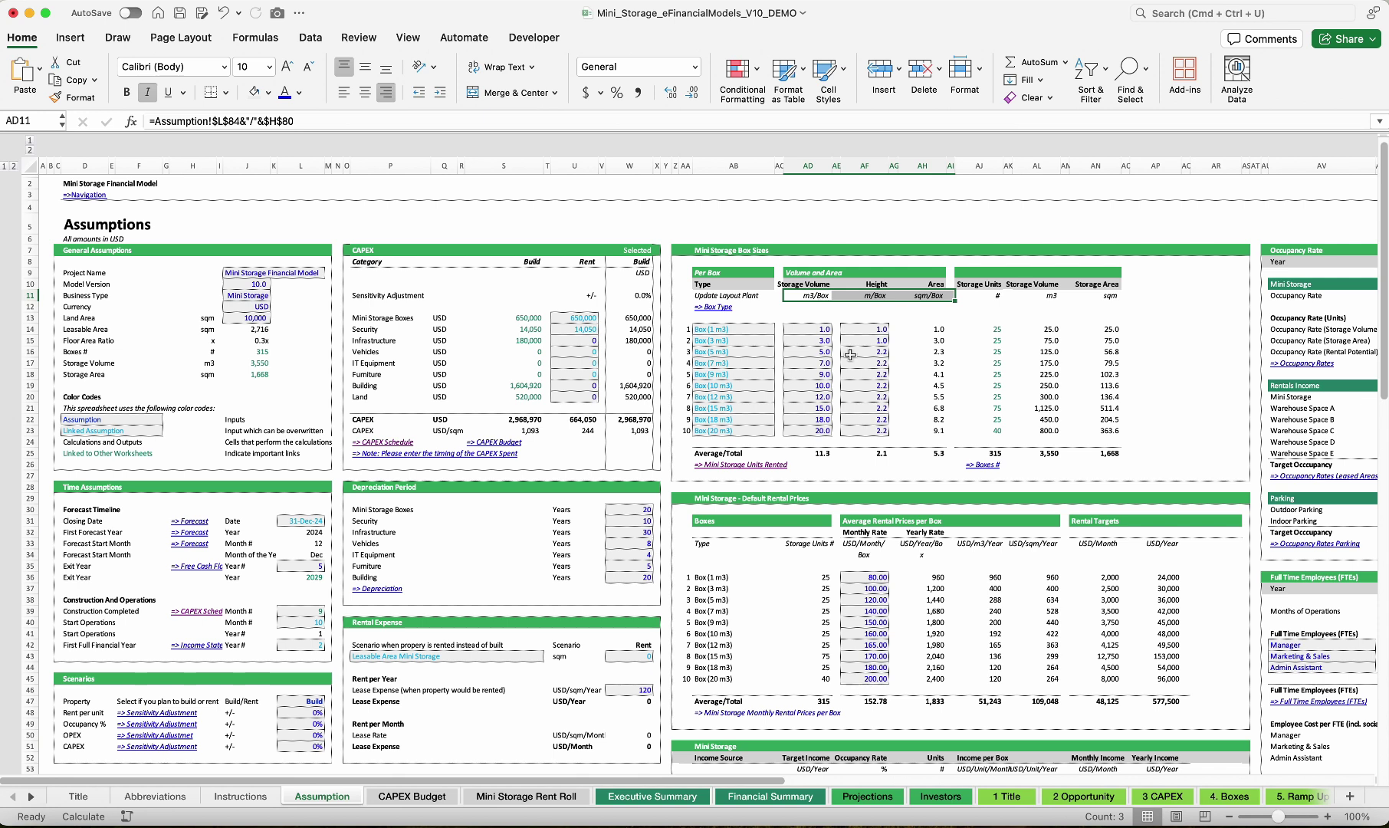
# Review the area per box, the monthly rental rates and the number of storage units for each box size
pyautogui.moveTo(941, 329); pyautogui.dragTo(939, 450)
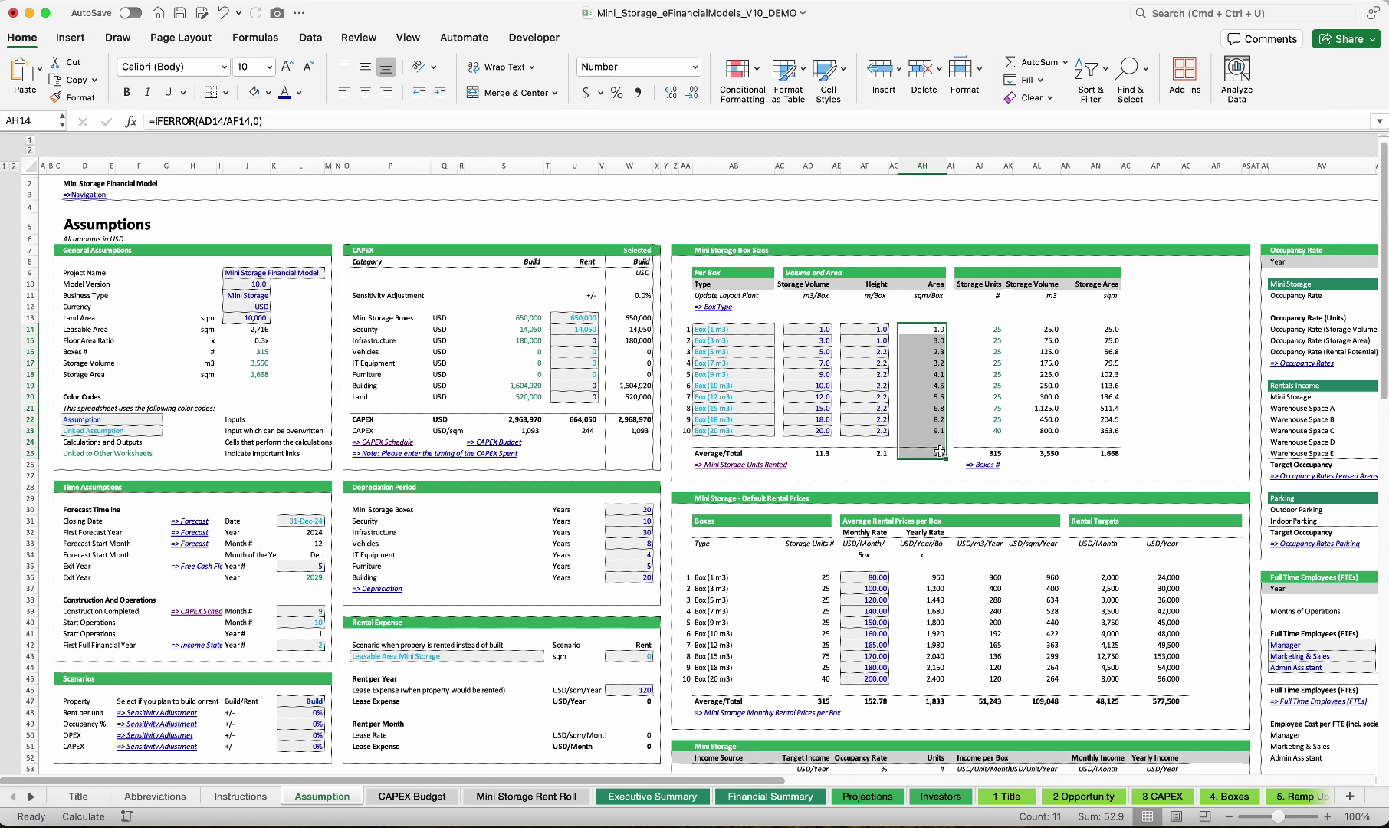
pyautogui.moveTo(871, 574); pyautogui.dragTo(871, 680)
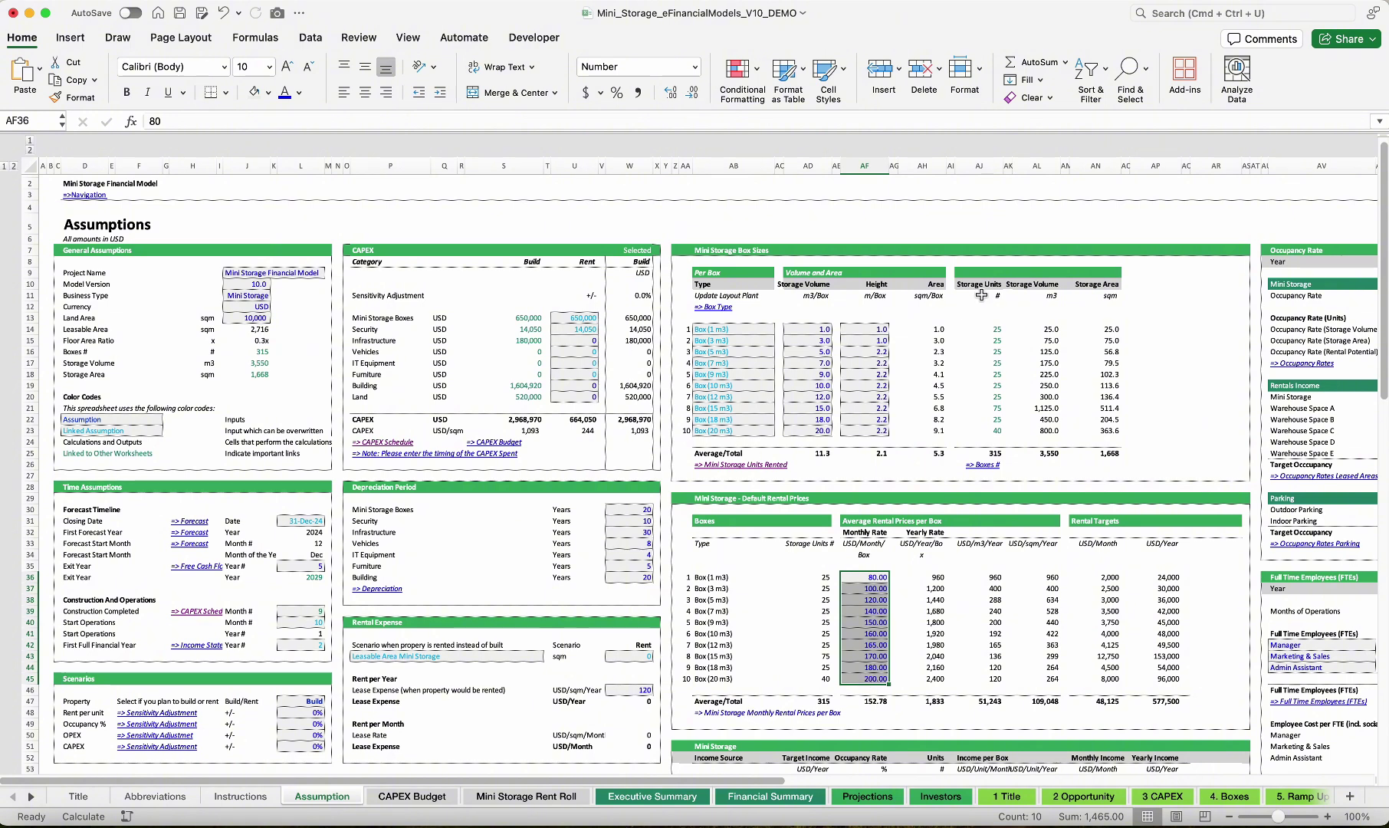
pyautogui.moveTo(988, 315); pyautogui.dragTo(989, 454)
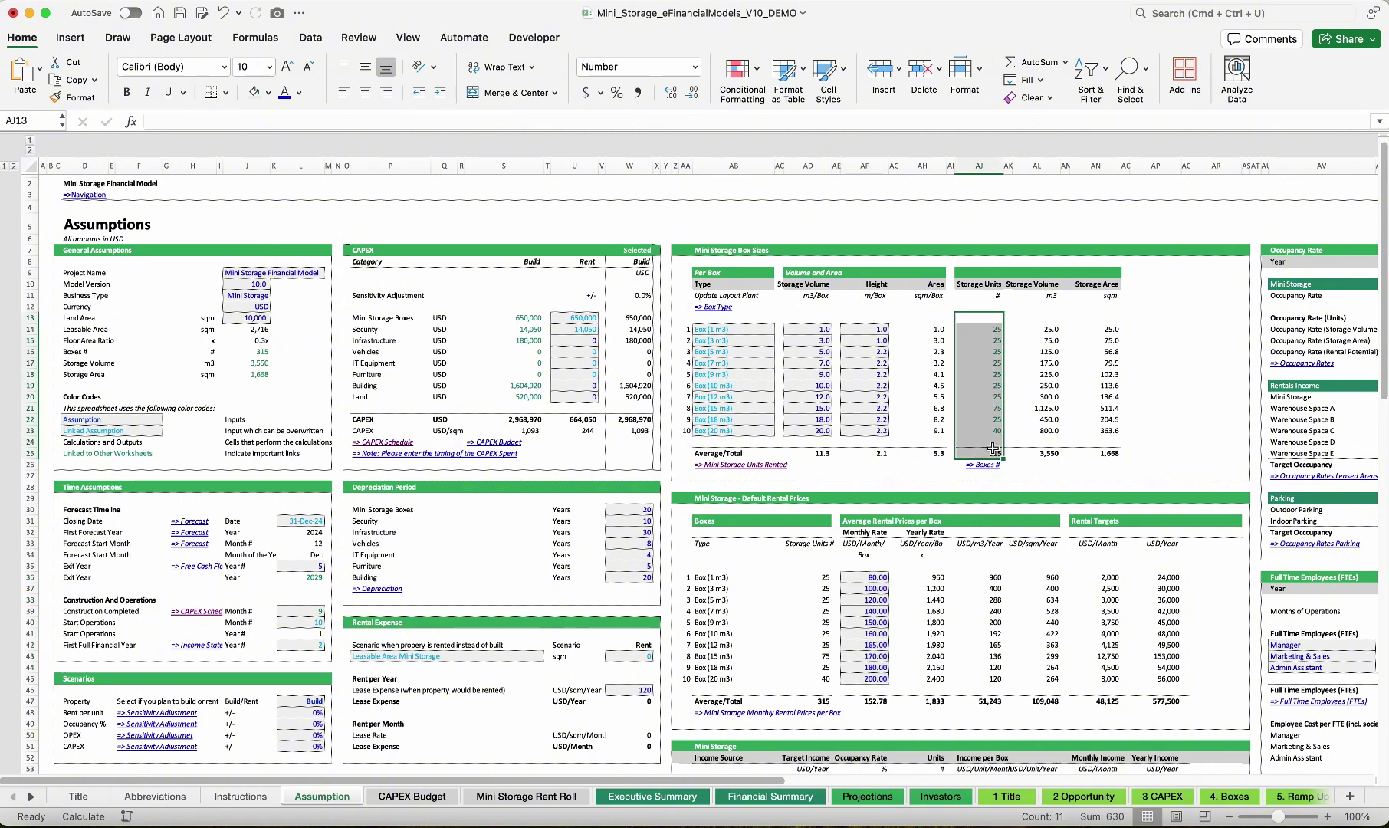
# Follow the Mini Storage Units Rented link to the Rent Roll sheet and review the list from Section 1 to Section 100
pyautogui.click(744, 475)
pyautogui.click(715, 465)
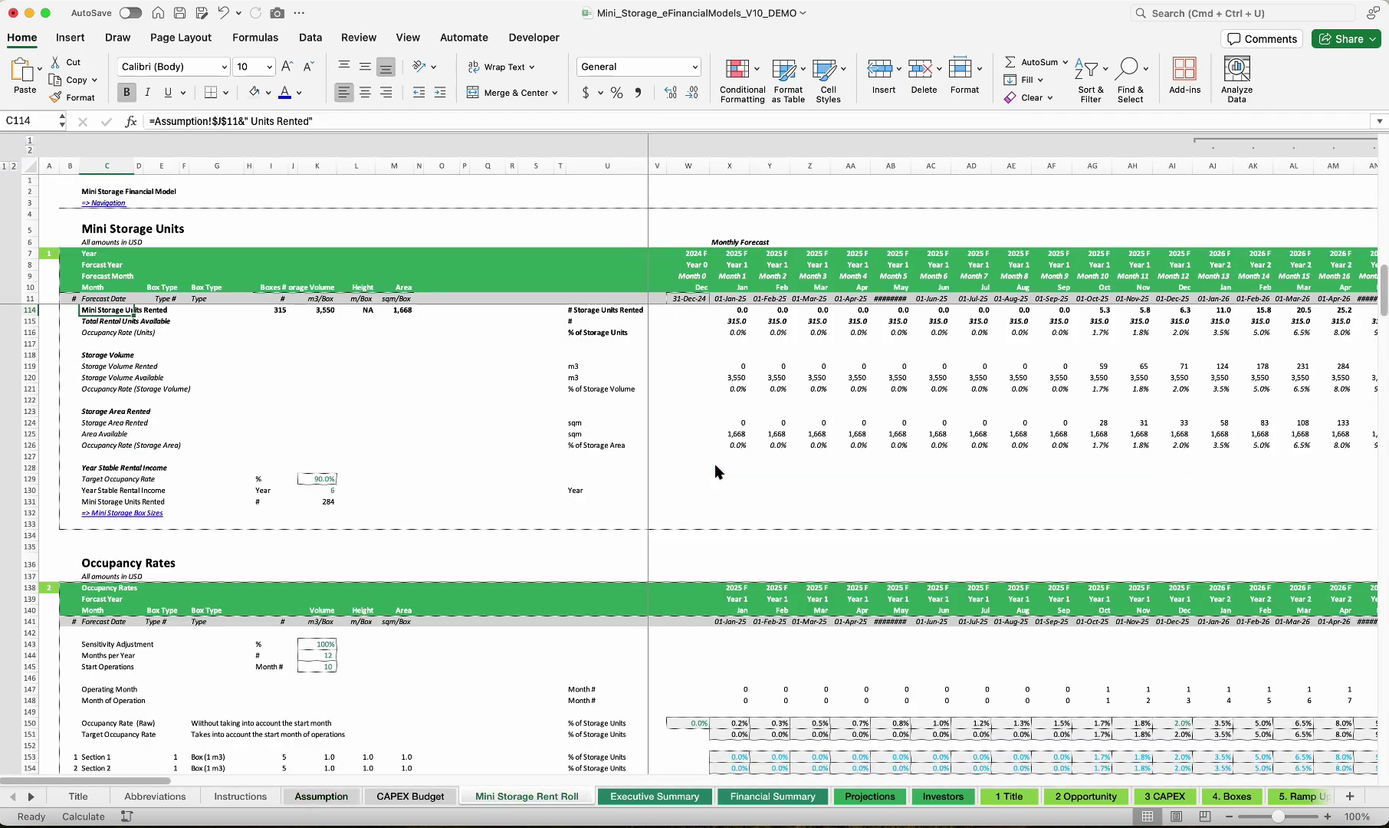
pyautogui.scroll(15, 307, 430)
pyautogui.click(102, 322)
pyautogui.click(168, 322)
pyautogui.scroll(-1, 122, 399)
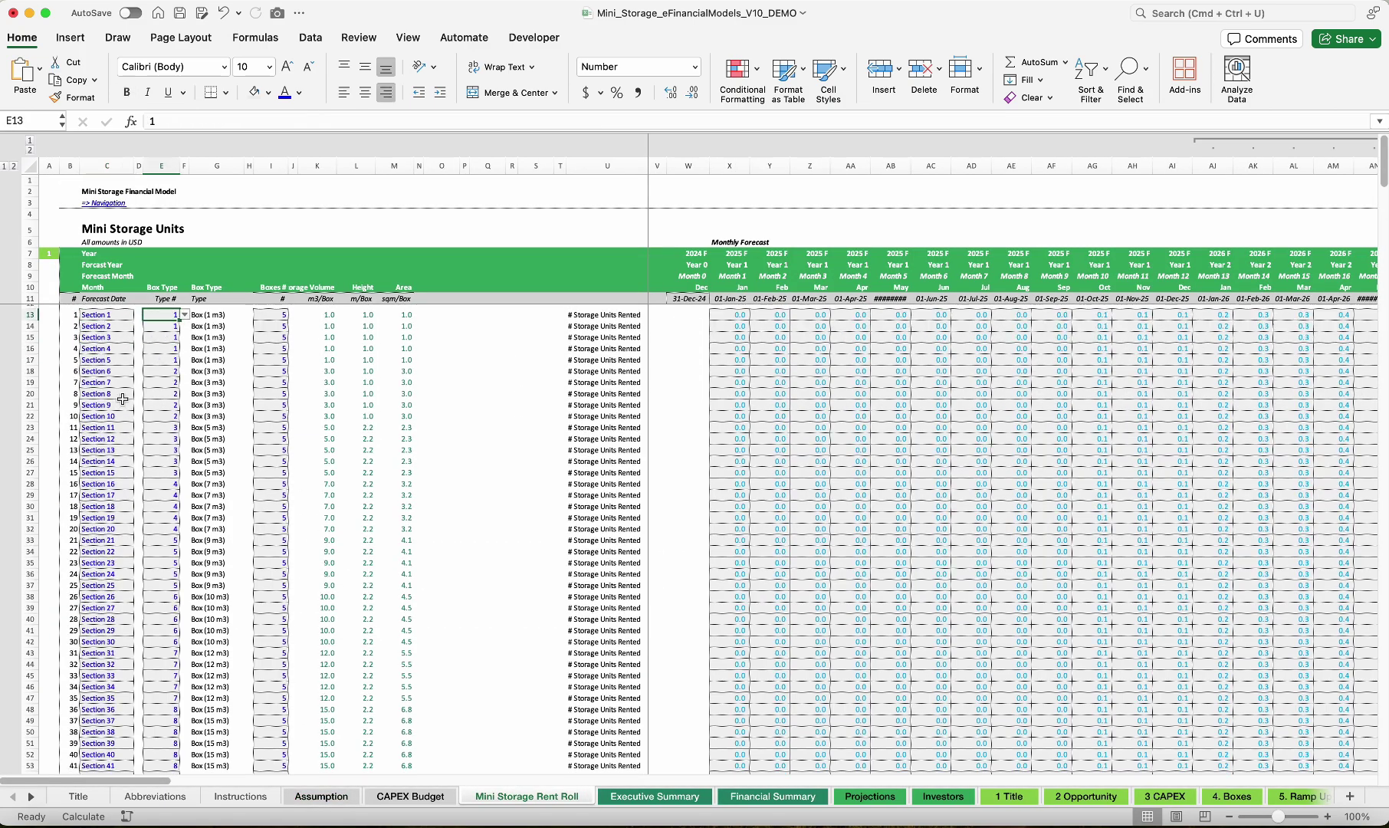
pyautogui.scroll(-10, 123, 399)
pyautogui.scroll(-6, 115, 383)
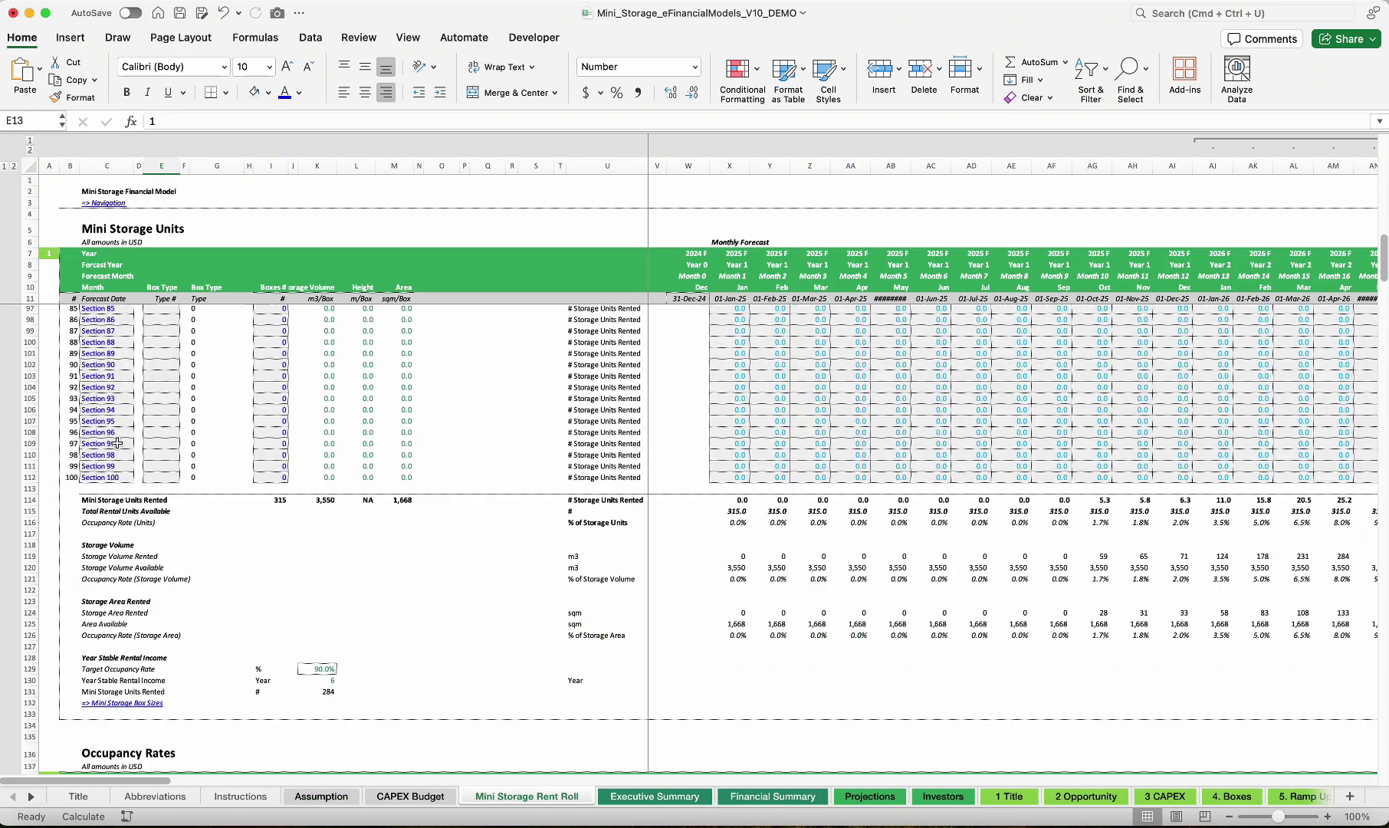
pyautogui.scroll(14, 114, 315)
pyautogui.scroll(1, 115, 315)
# Review the Rent Roll's section names and look at the available box type numbers for Section 3
pyautogui.moveTo(114, 317); pyautogui.dragTo(120, 616)
pyautogui.click(165, 344)
pyautogui.click(184, 344)
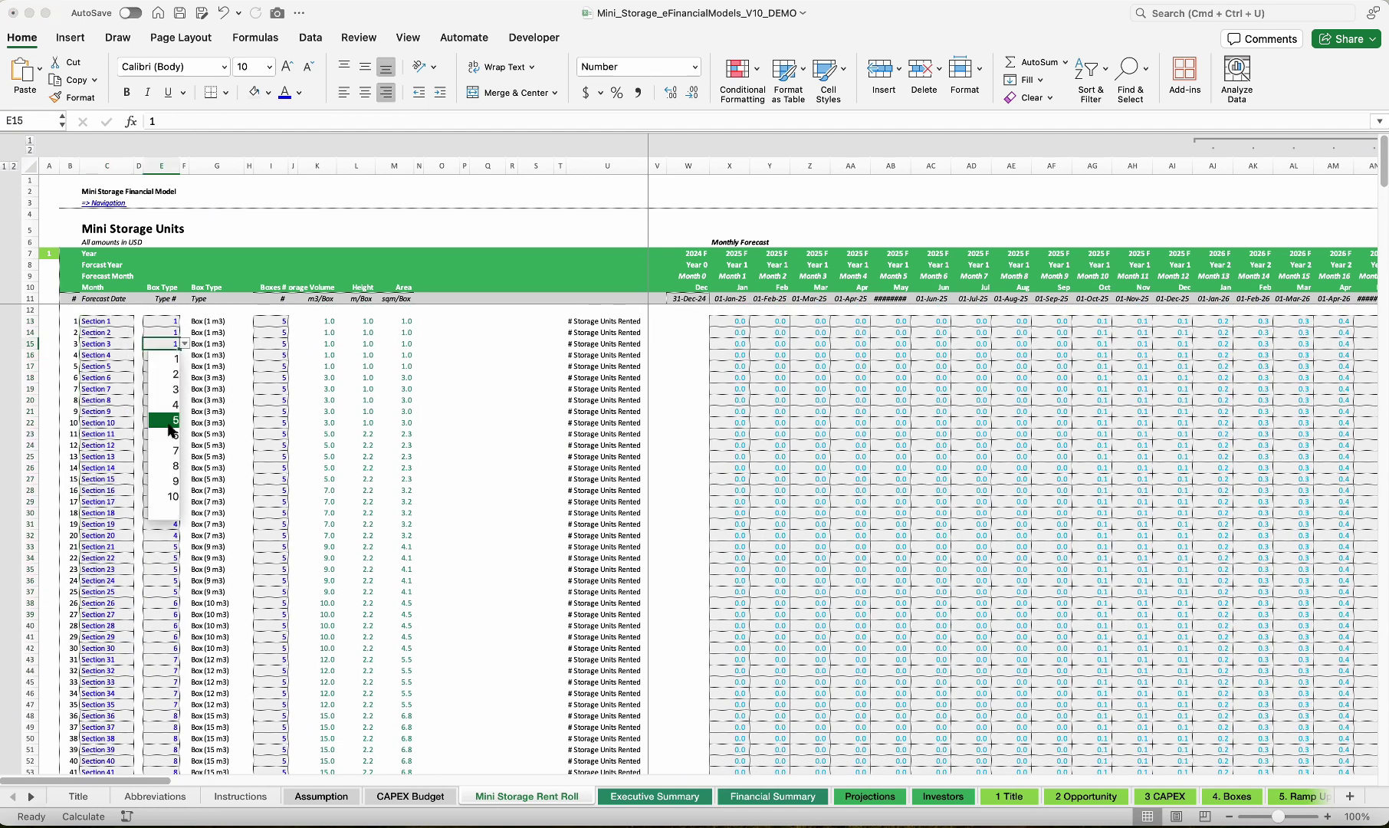
pyautogui.click(224, 390)
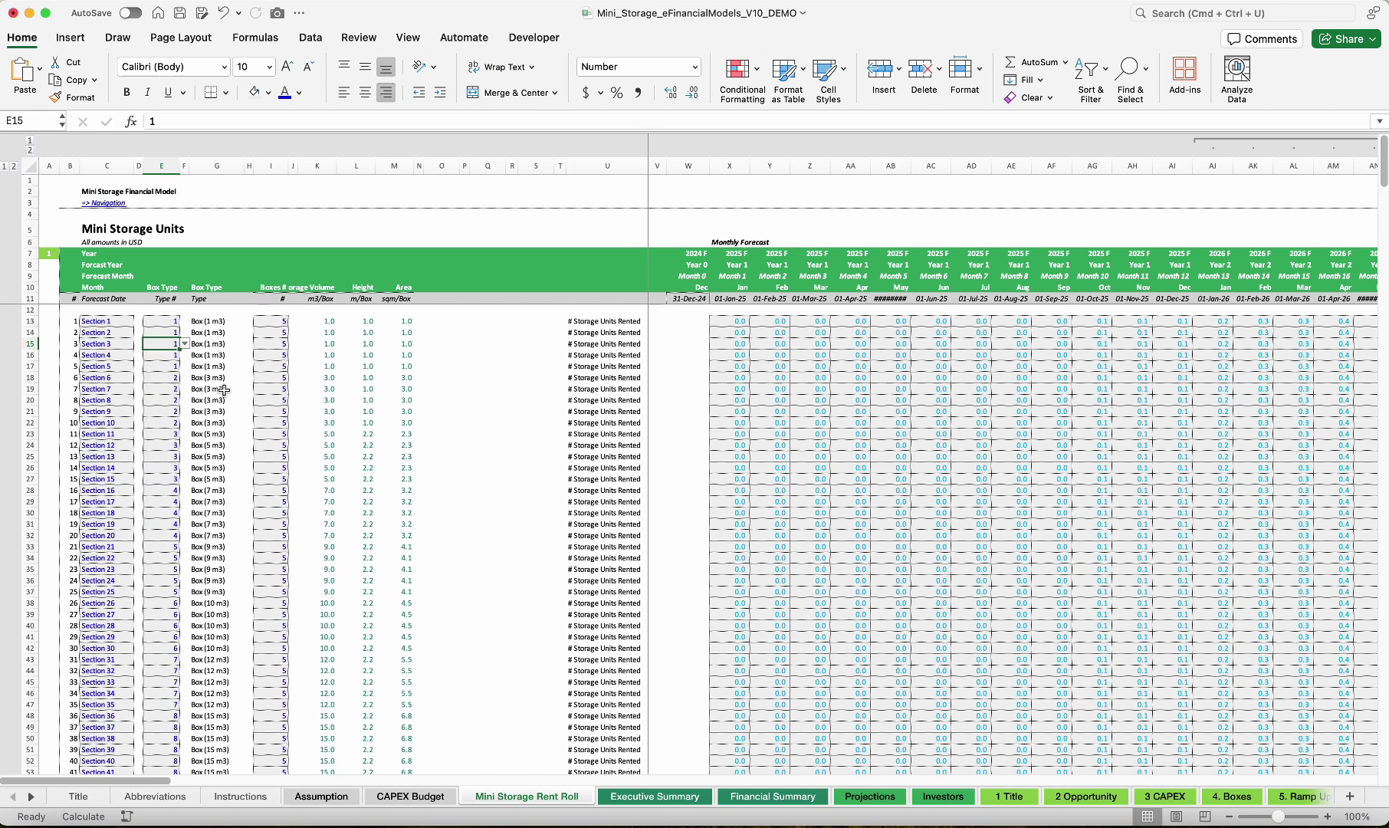
# Review the Rent Roll's box types and number of boxes per section down to the Mini Storage Units Rented total
pyautogui.moveTo(210, 321); pyautogui.dragTo(209, 614)
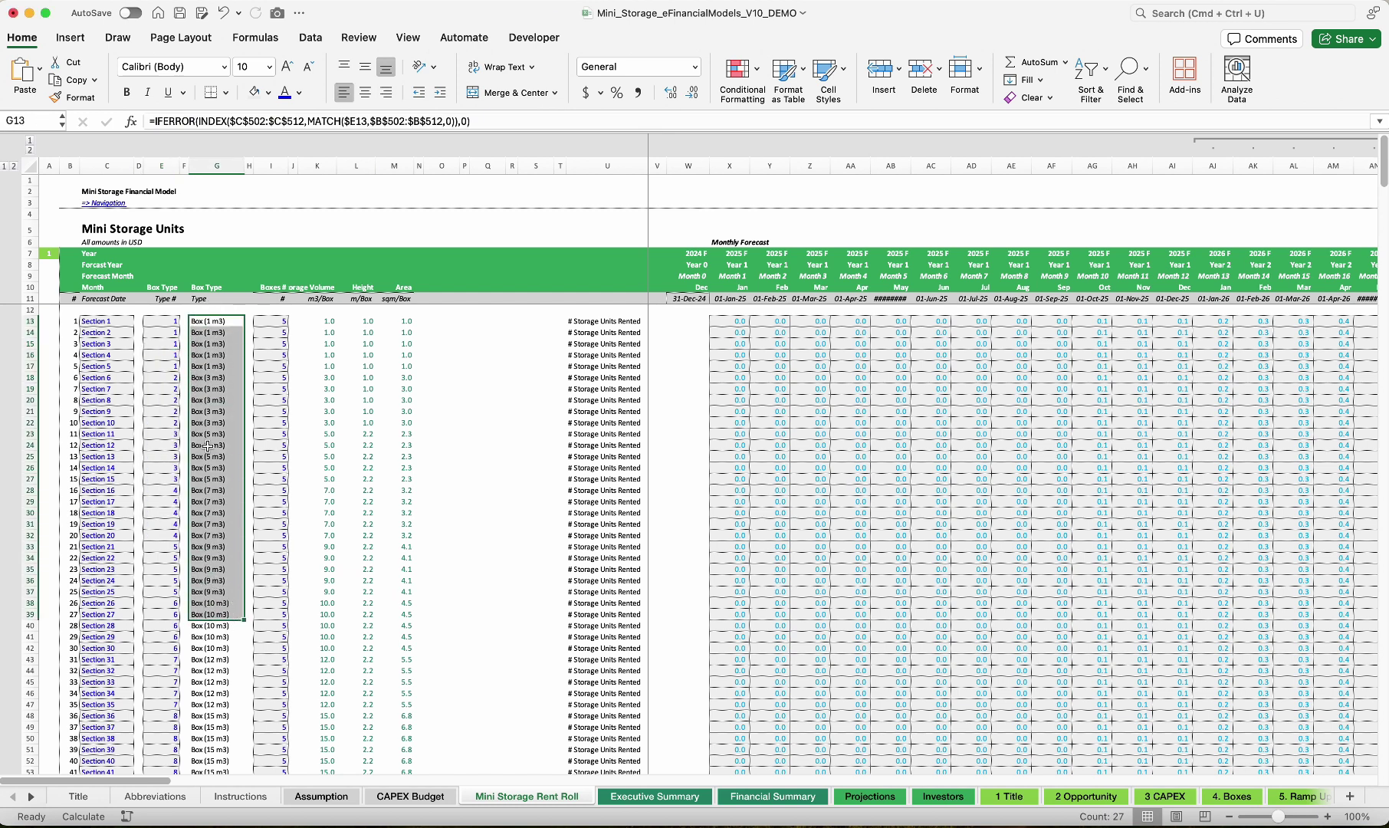
pyautogui.click(276, 321)
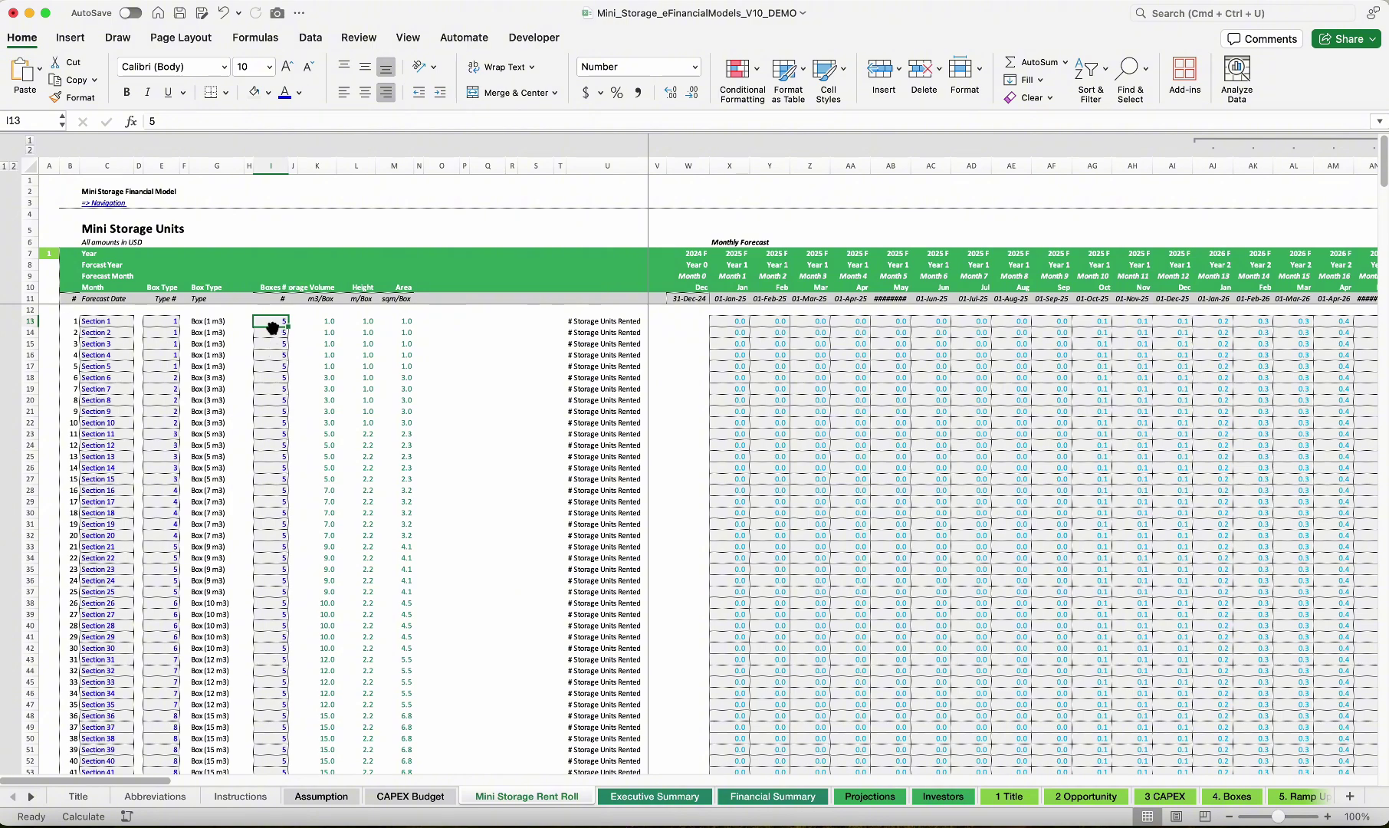
pyautogui.scroll(-20, 240, 452)
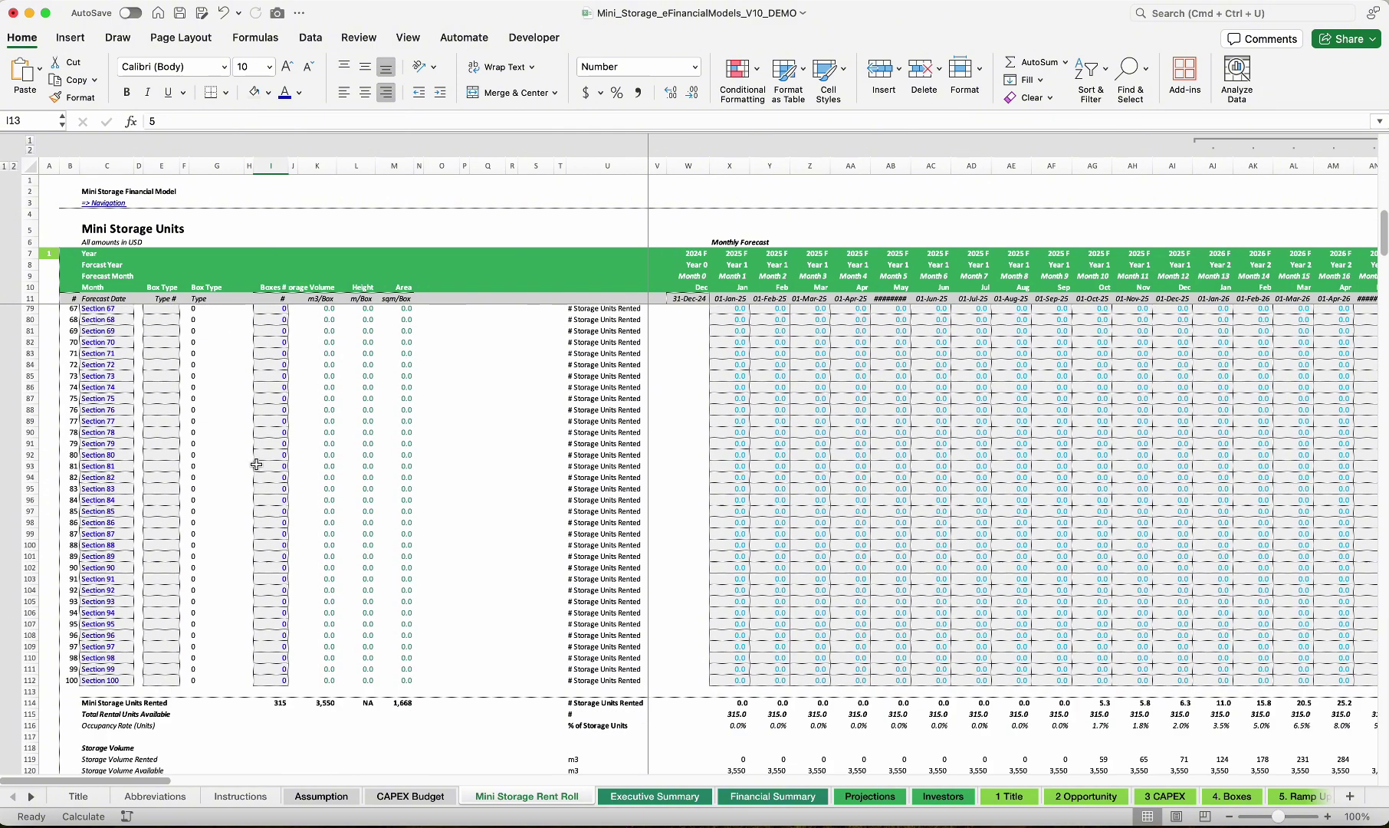
pyautogui.scroll(-8, 255, 464)
pyautogui.click(276, 419)
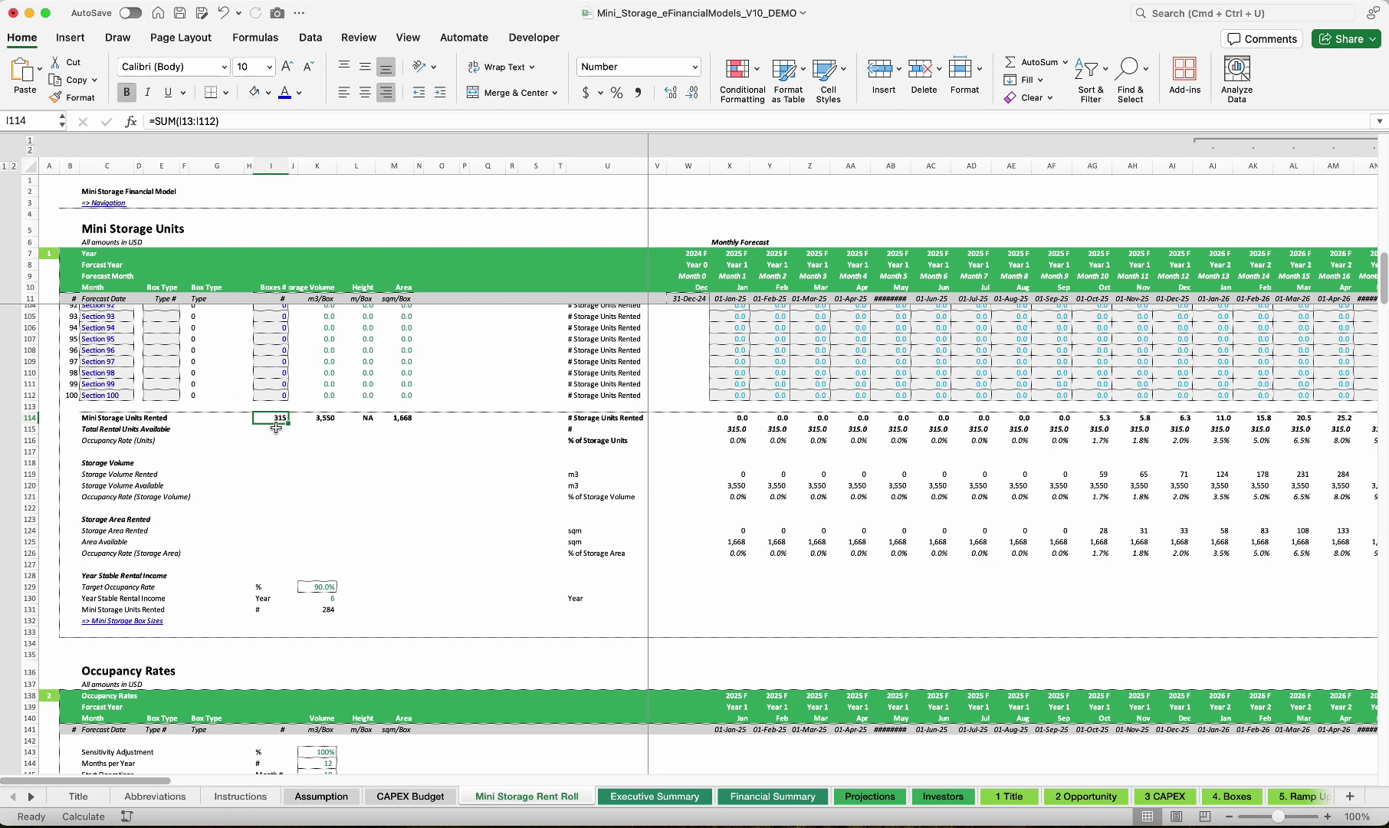
# Check the total number of storage units and the monthly rental rate per box type on the Assumption sheet
pyautogui.click(331, 802)
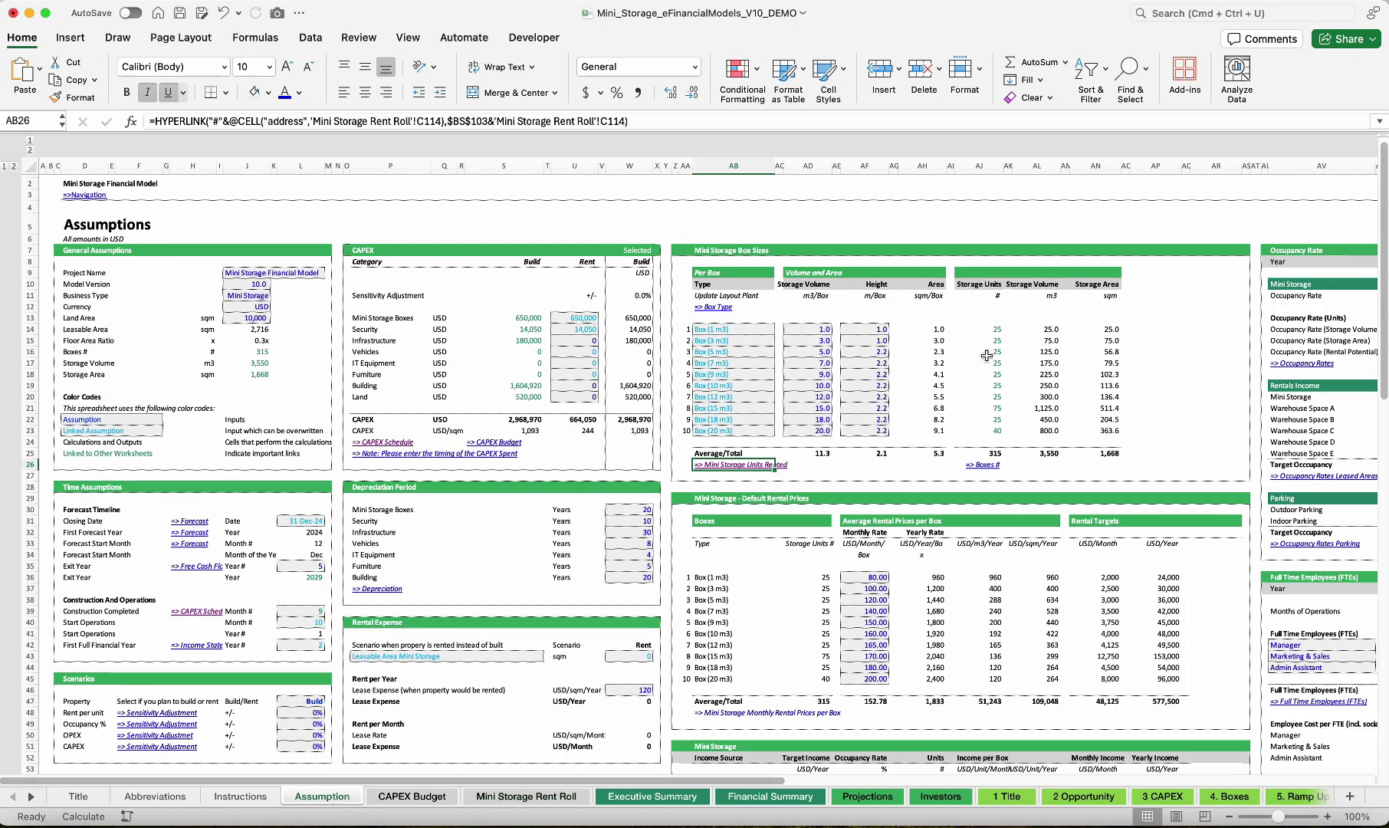
pyautogui.click(989, 453)
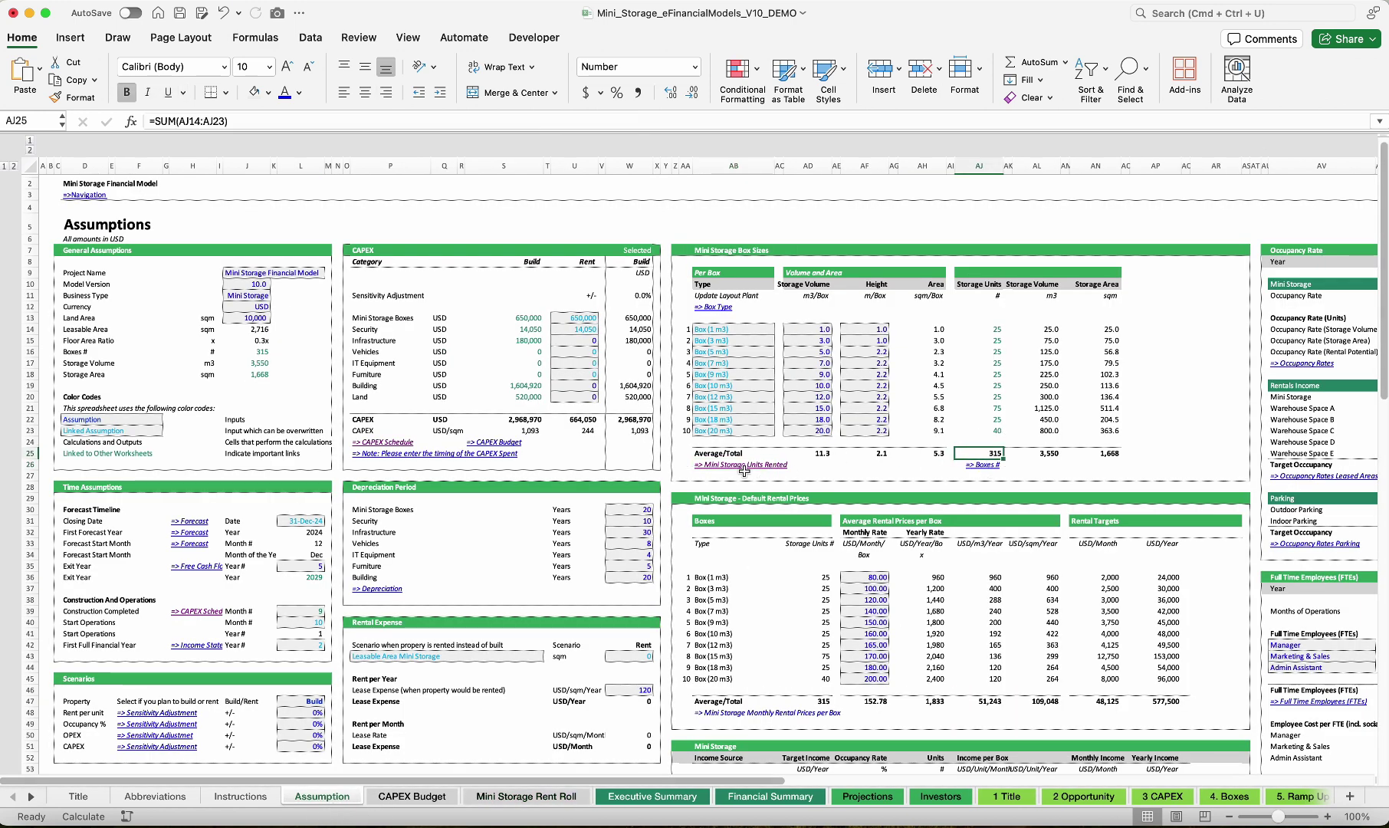
pyautogui.click(849, 573)
pyautogui.hotkey('ctrl', 'shift', 'Down')
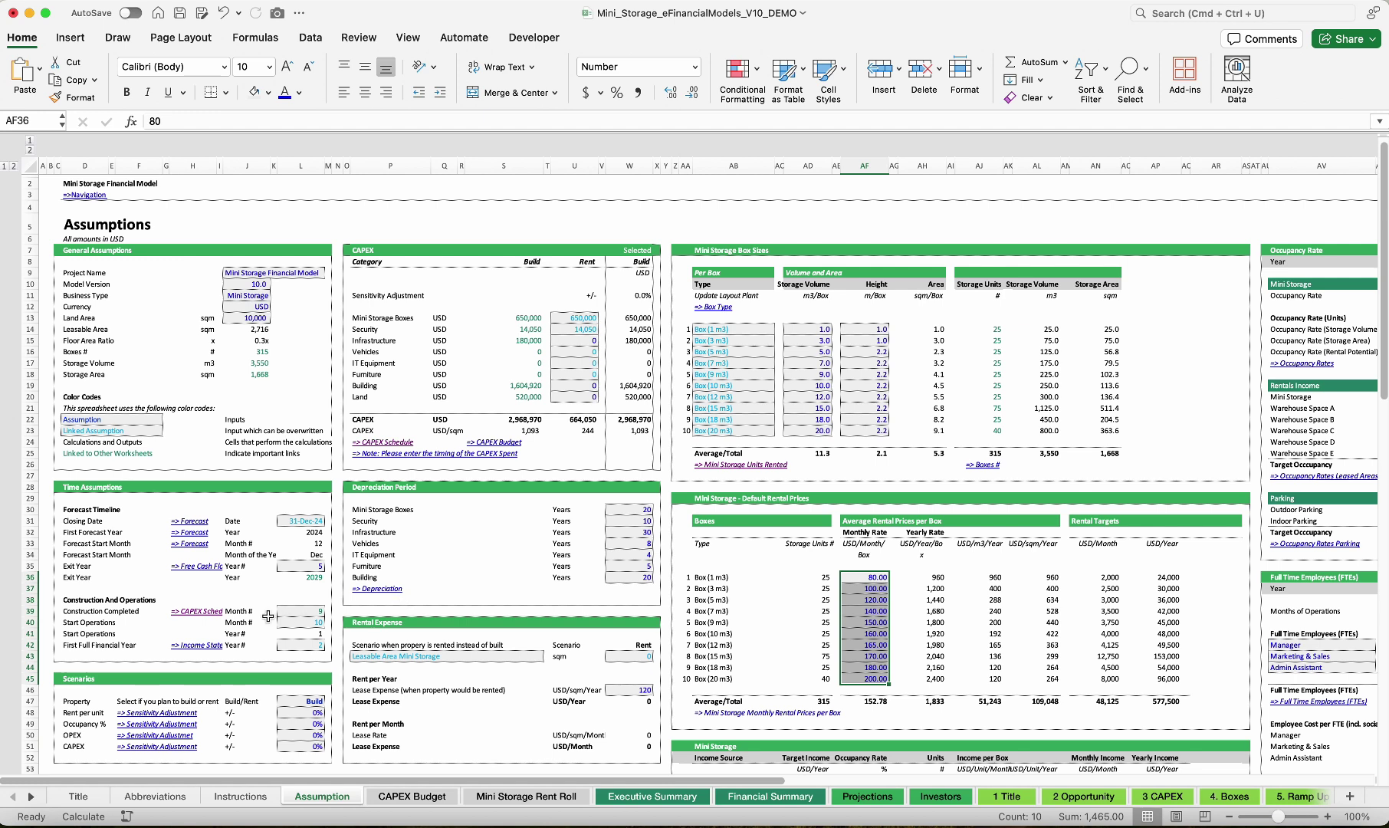
# Follow the Construction Completed link to the CAPEX Schedule and examine its monthly percentages and the Cumulative CAPEX Schedule row
pyautogui.moveTo(83, 599); pyautogui.dragTo(346, 598)
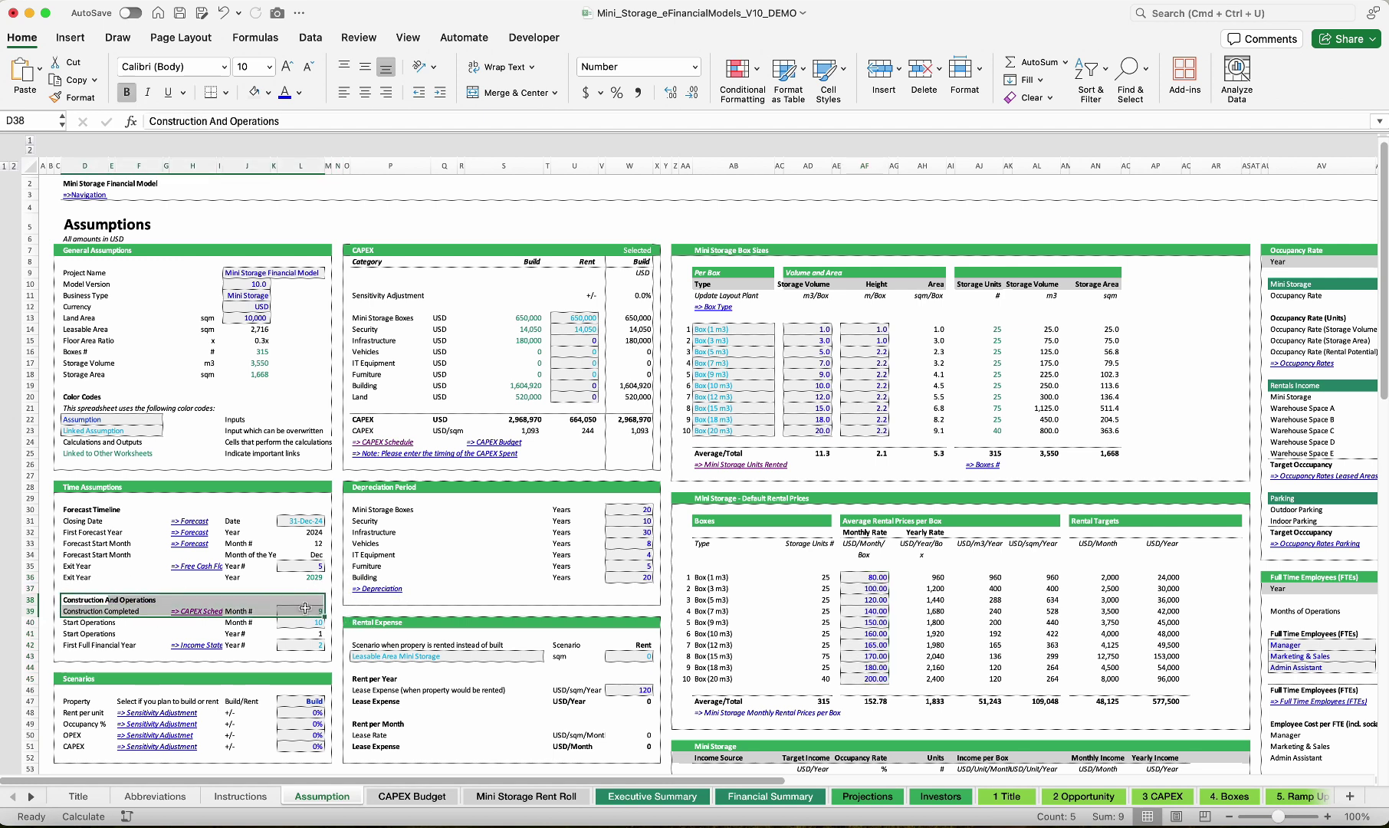
pyautogui.click(185, 613)
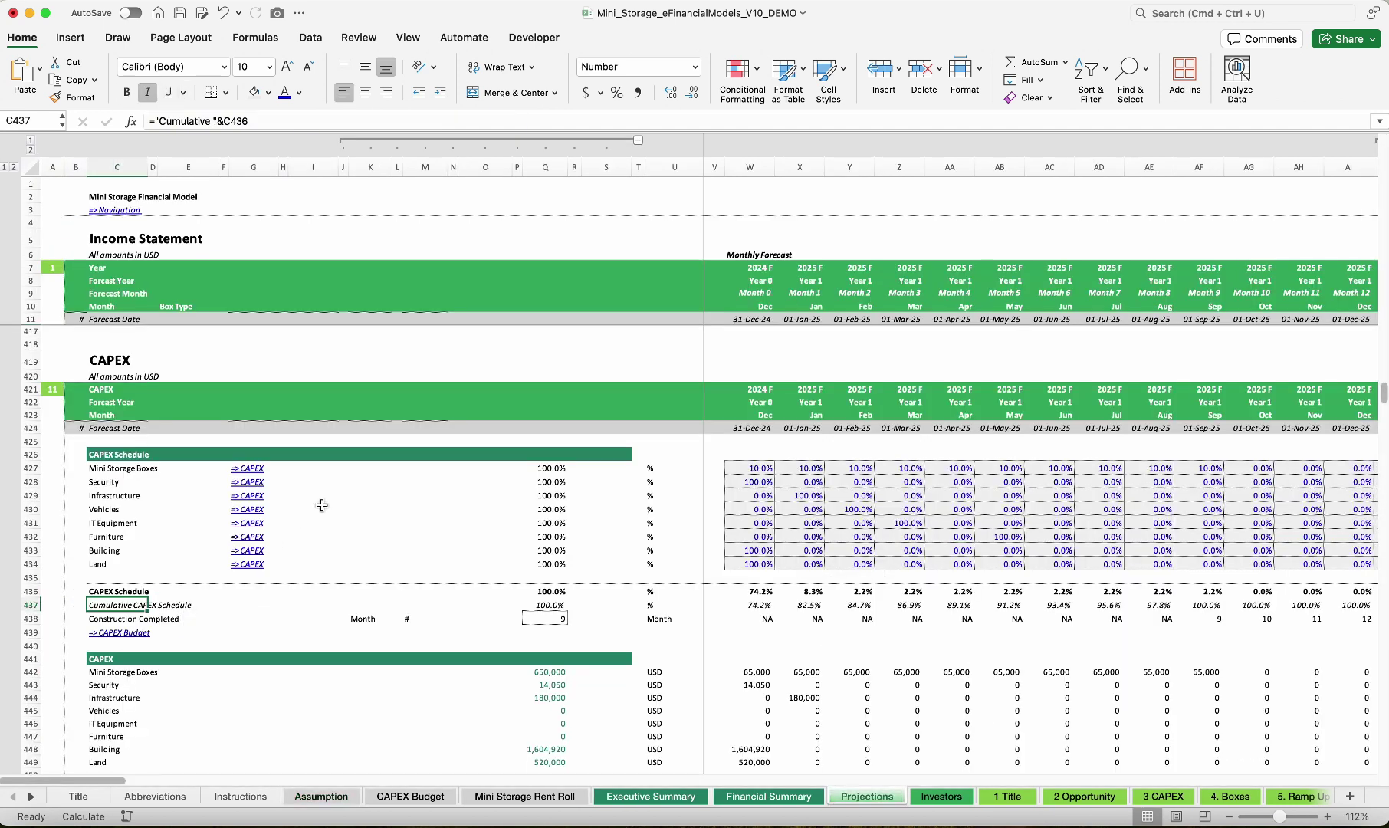
pyautogui.moveTo(755, 469); pyautogui.dragTo(1111, 482)
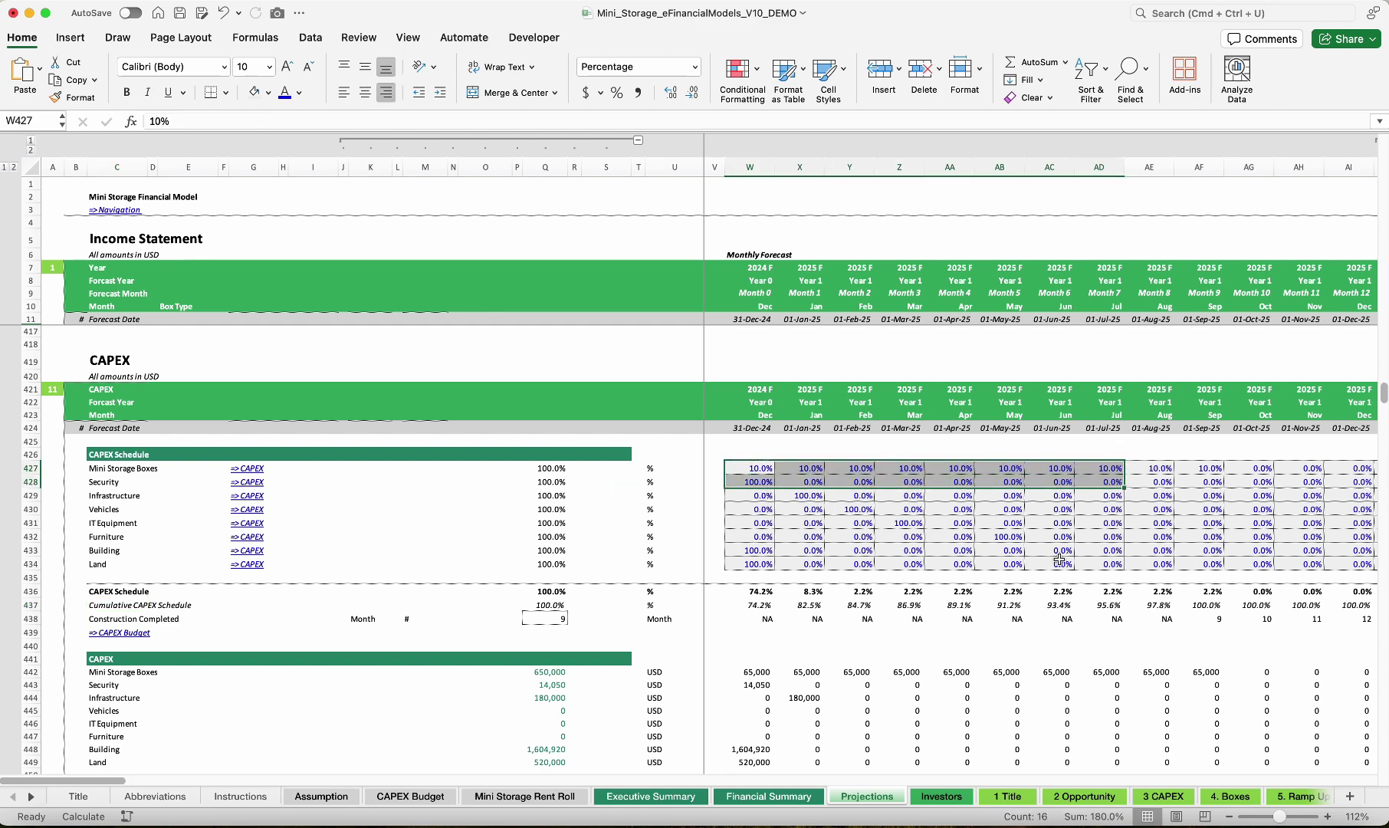
pyautogui.moveTo(741, 605); pyautogui.dragTo(1197, 602)
pyautogui.click(1198, 603)
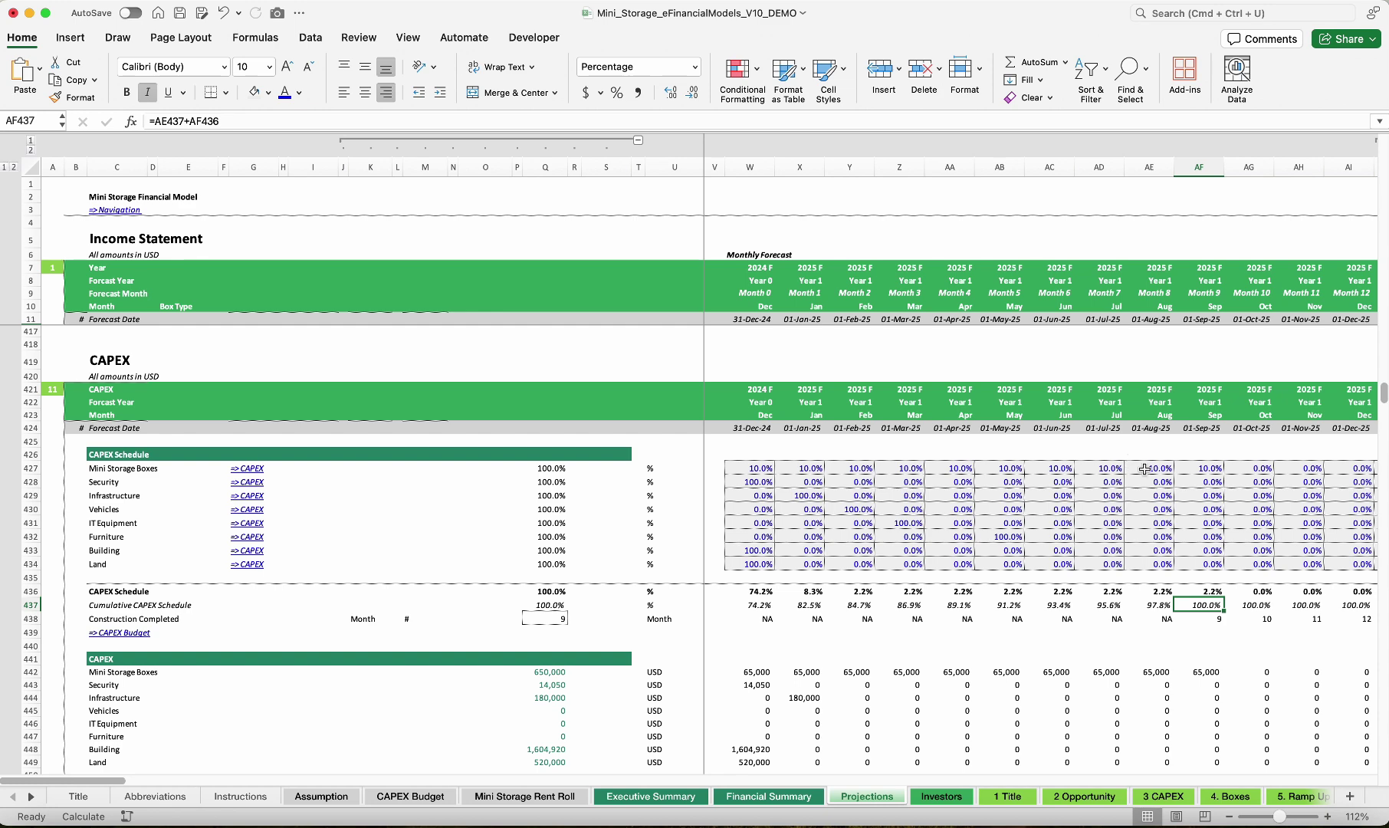
pyautogui.moveTo(1145, 470); pyautogui.dragTo(1162, 562)
pyautogui.click(1213, 606)
# Return to the Assumption sheet and inspect the Construction Completed month under Construction And Operations
pyautogui.click(337, 799)
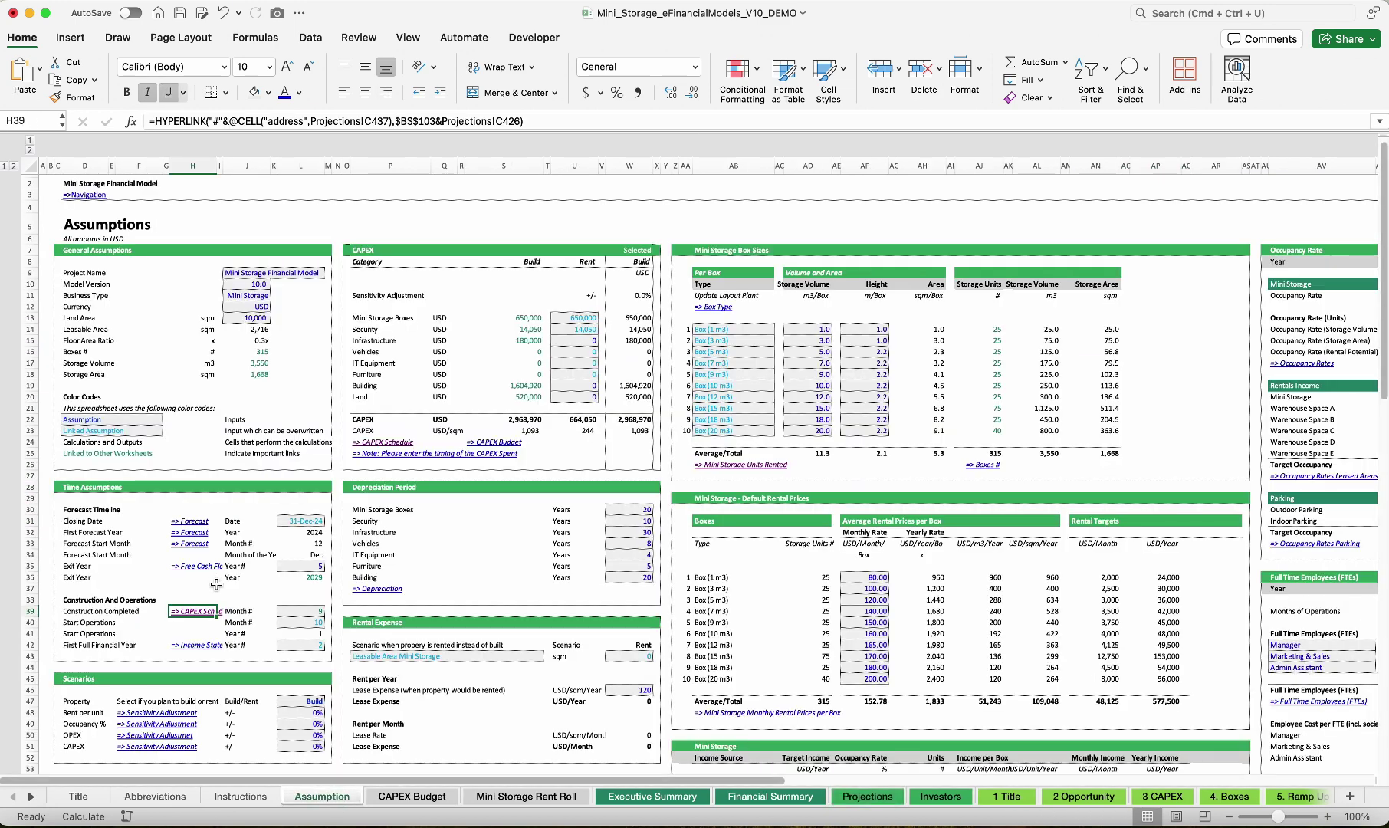
pyautogui.click(315, 611)
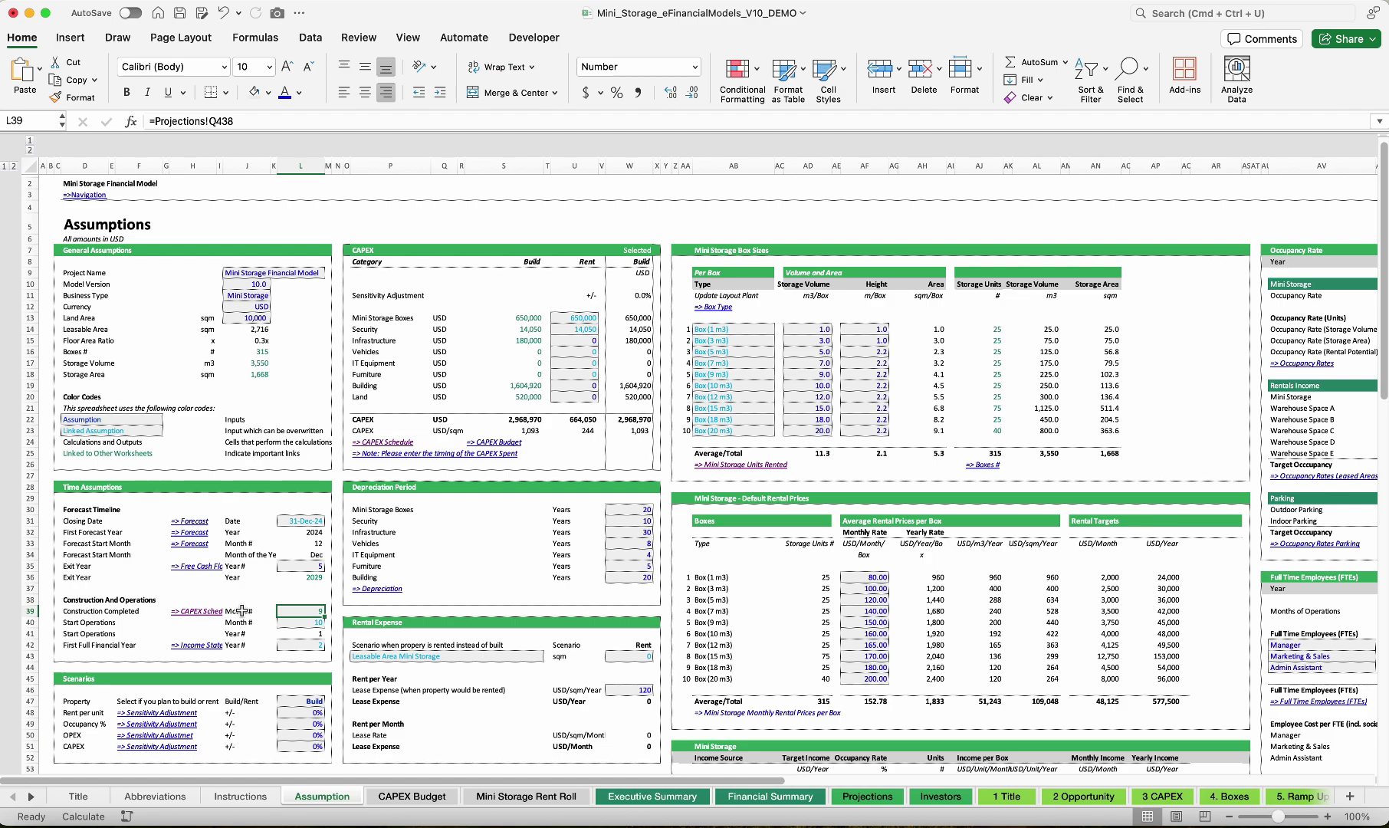
pyautogui.hscroll(1, 286, 613)
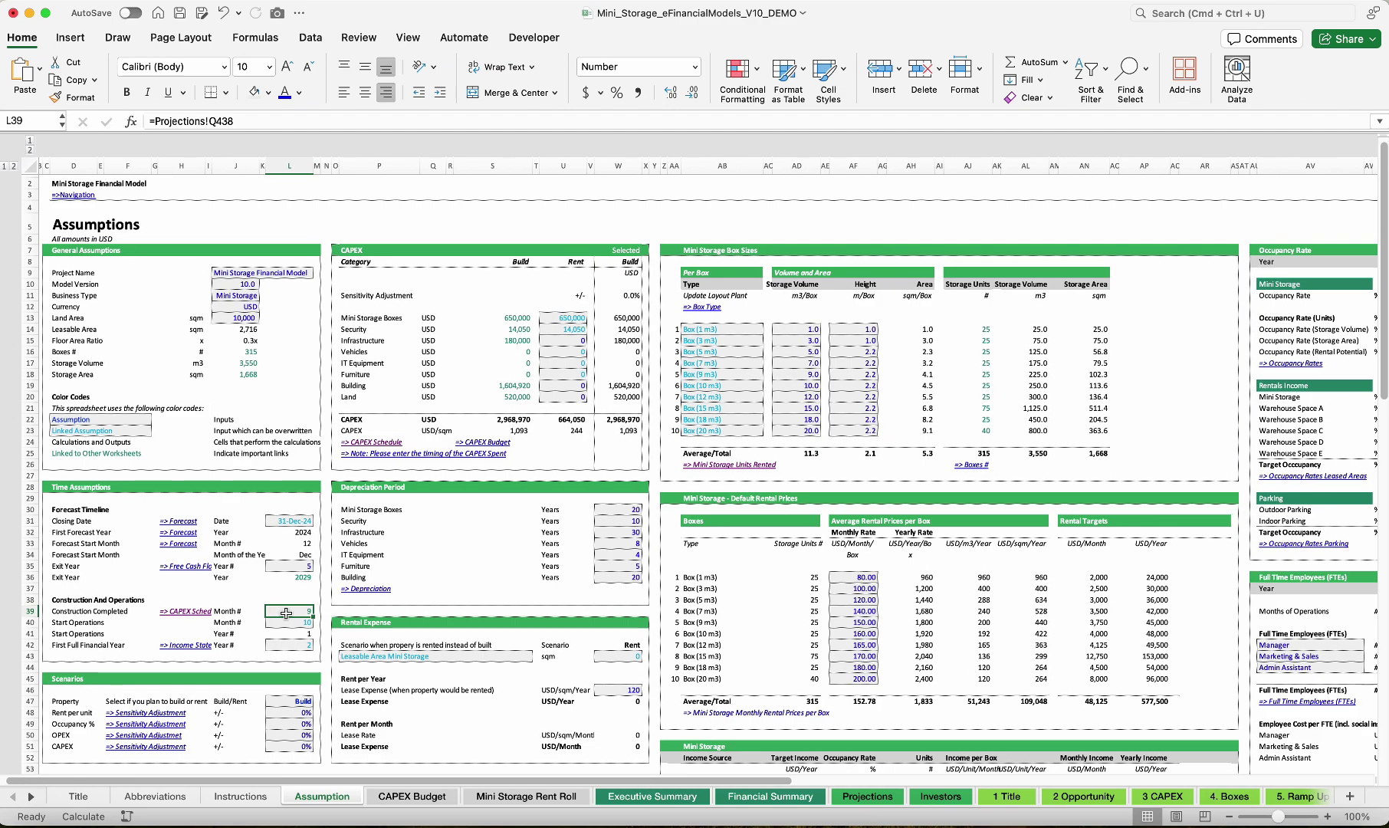
# Look at the Rent Roll's Occupancy Rates section and inspect Section 1's monthly occupancy formula
pyautogui.click(515, 797)
pyautogui.scroll(-15, 783, 552)
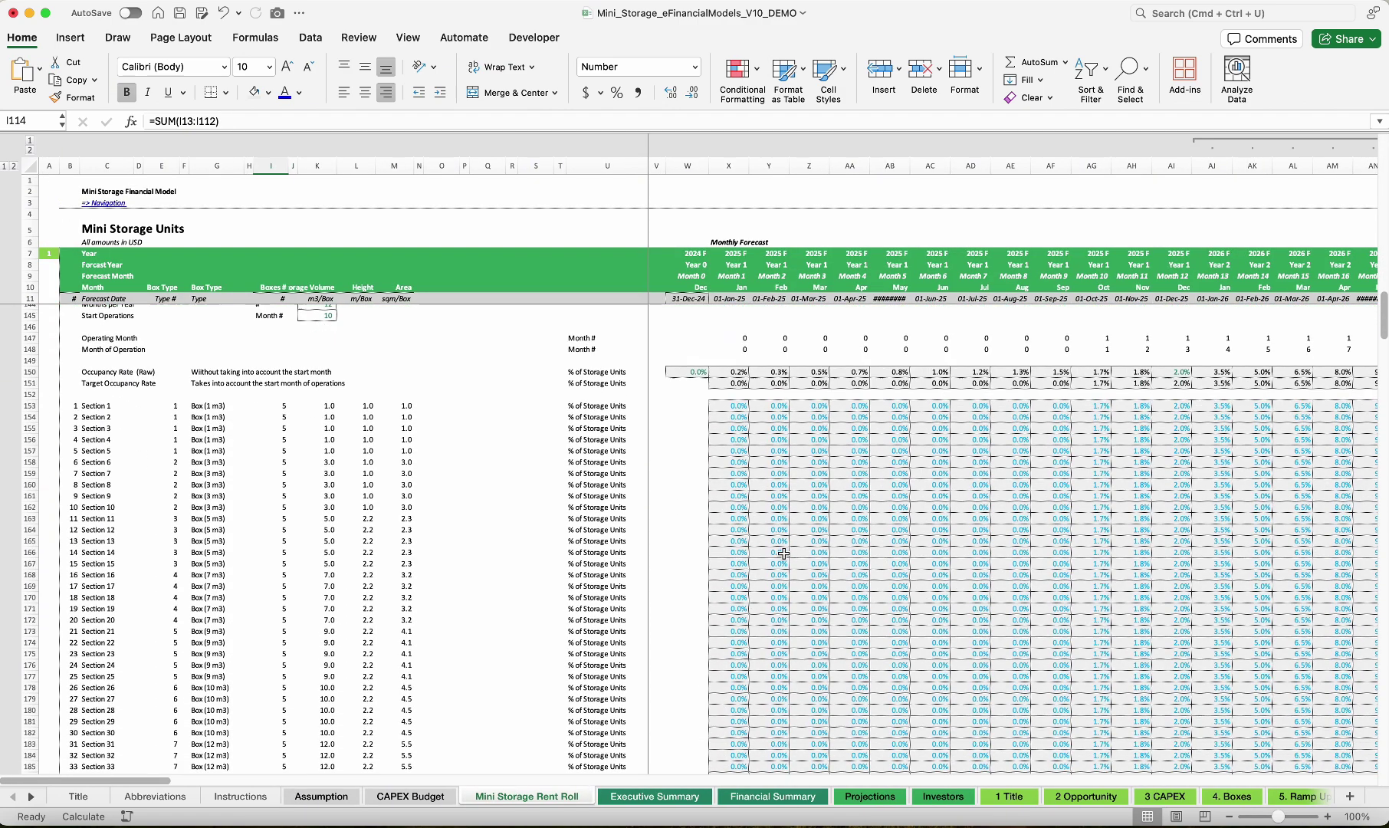
pyautogui.click(732, 406)
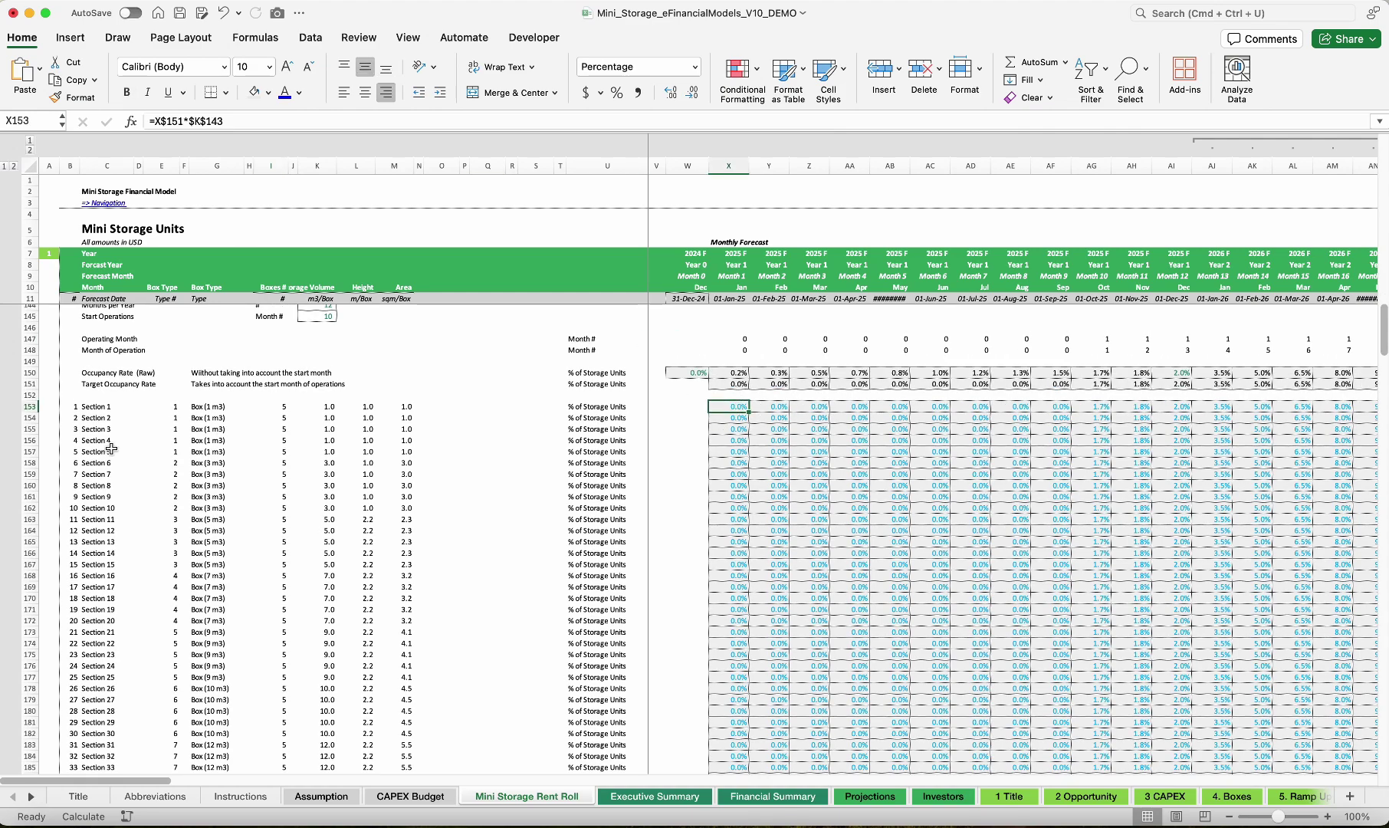
pyautogui.scroll(3, 263, 488)
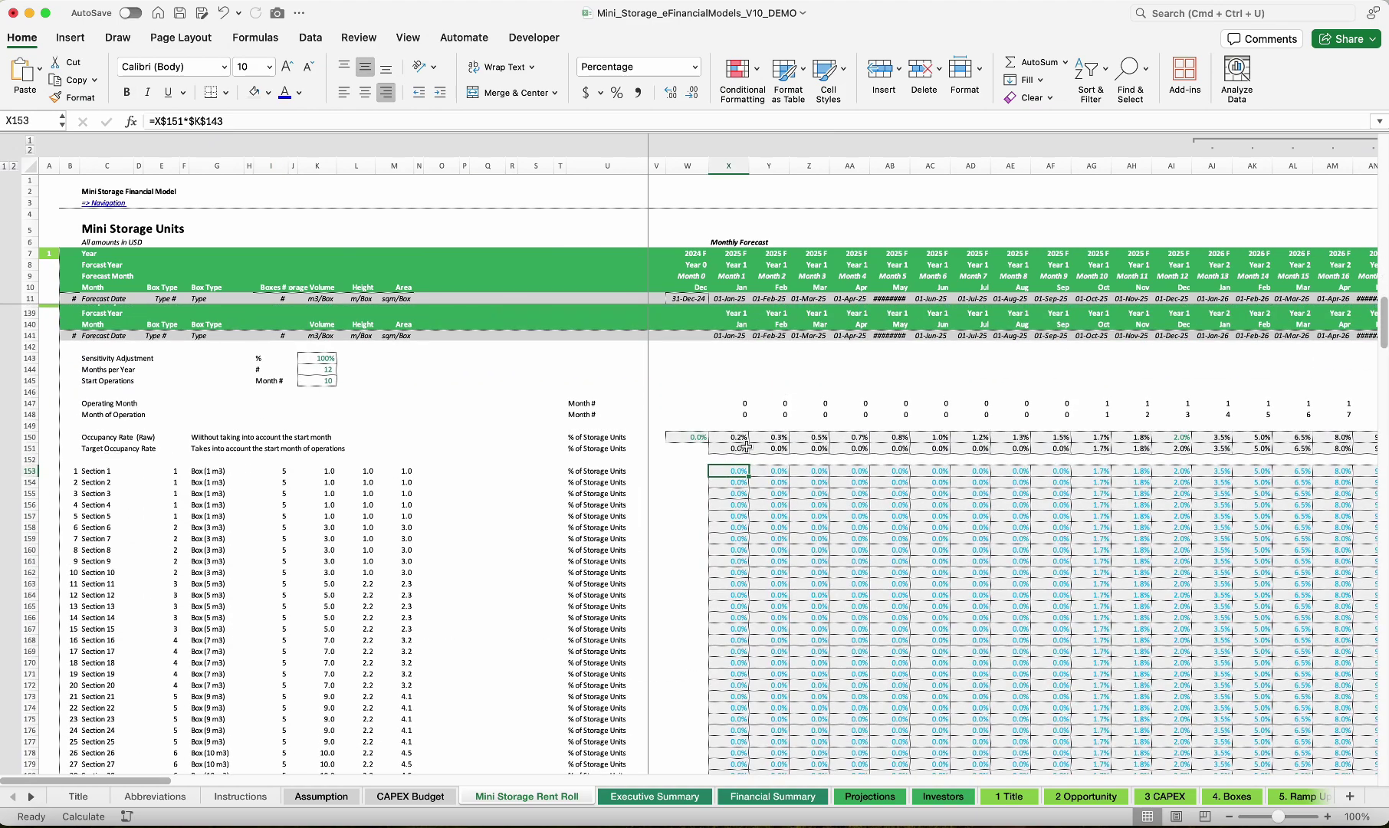
# Compare the Target Occupancy Rate row with the raw occupancy rates before and after the start of operations
pyautogui.moveTo(745, 447); pyautogui.dragTo(1058, 448)
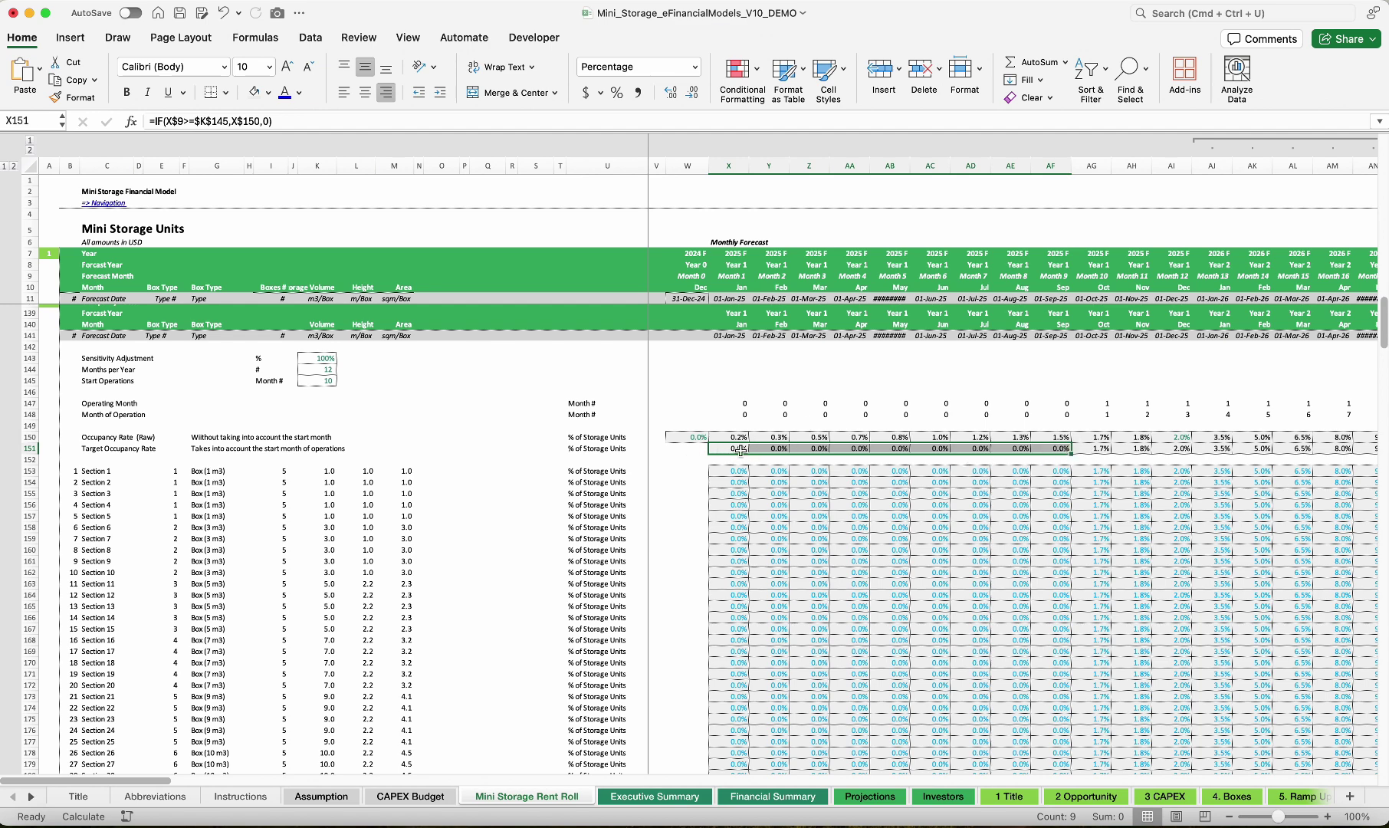
pyautogui.click(1082, 450)
pyautogui.hscroll(3, 1086, 469)
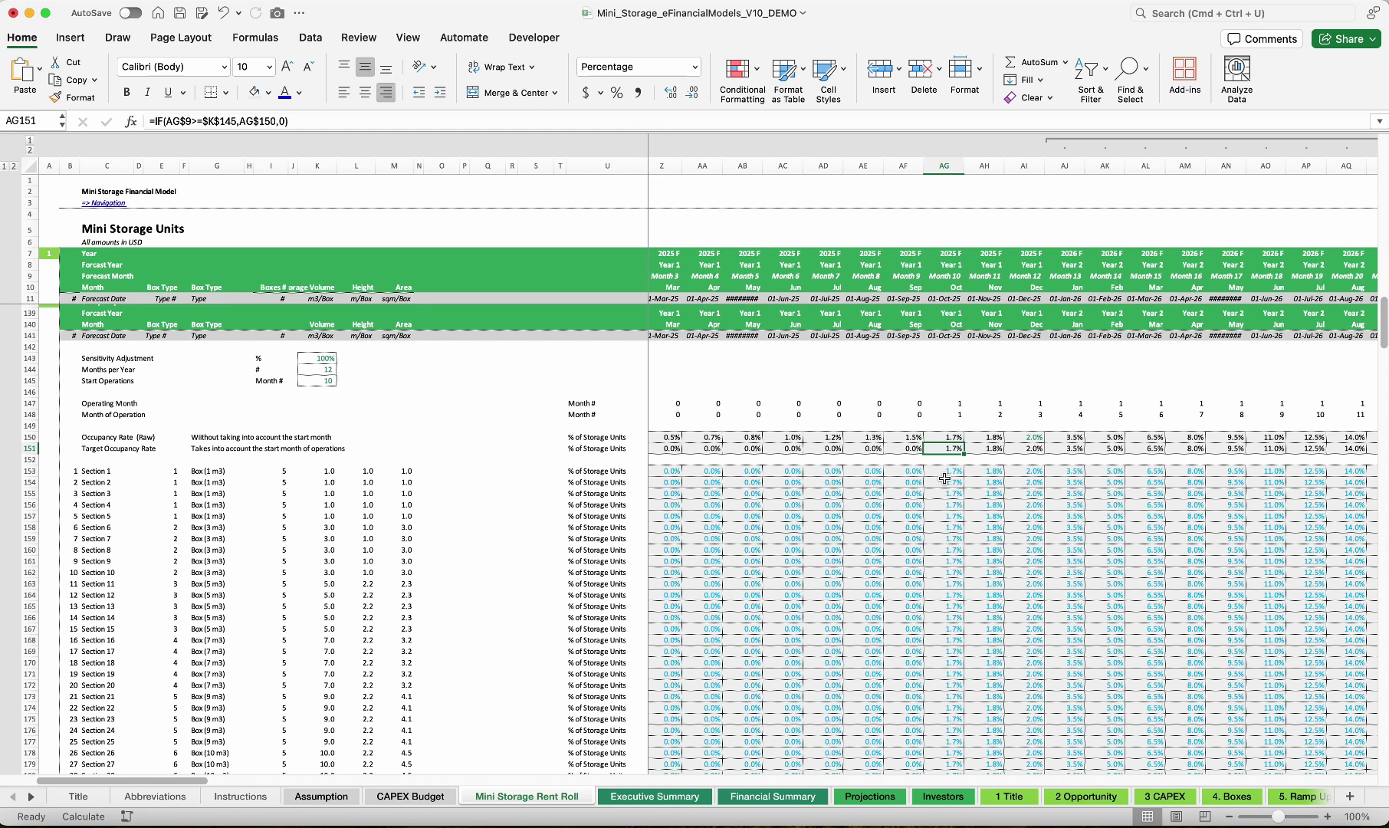
pyautogui.click(945, 481)
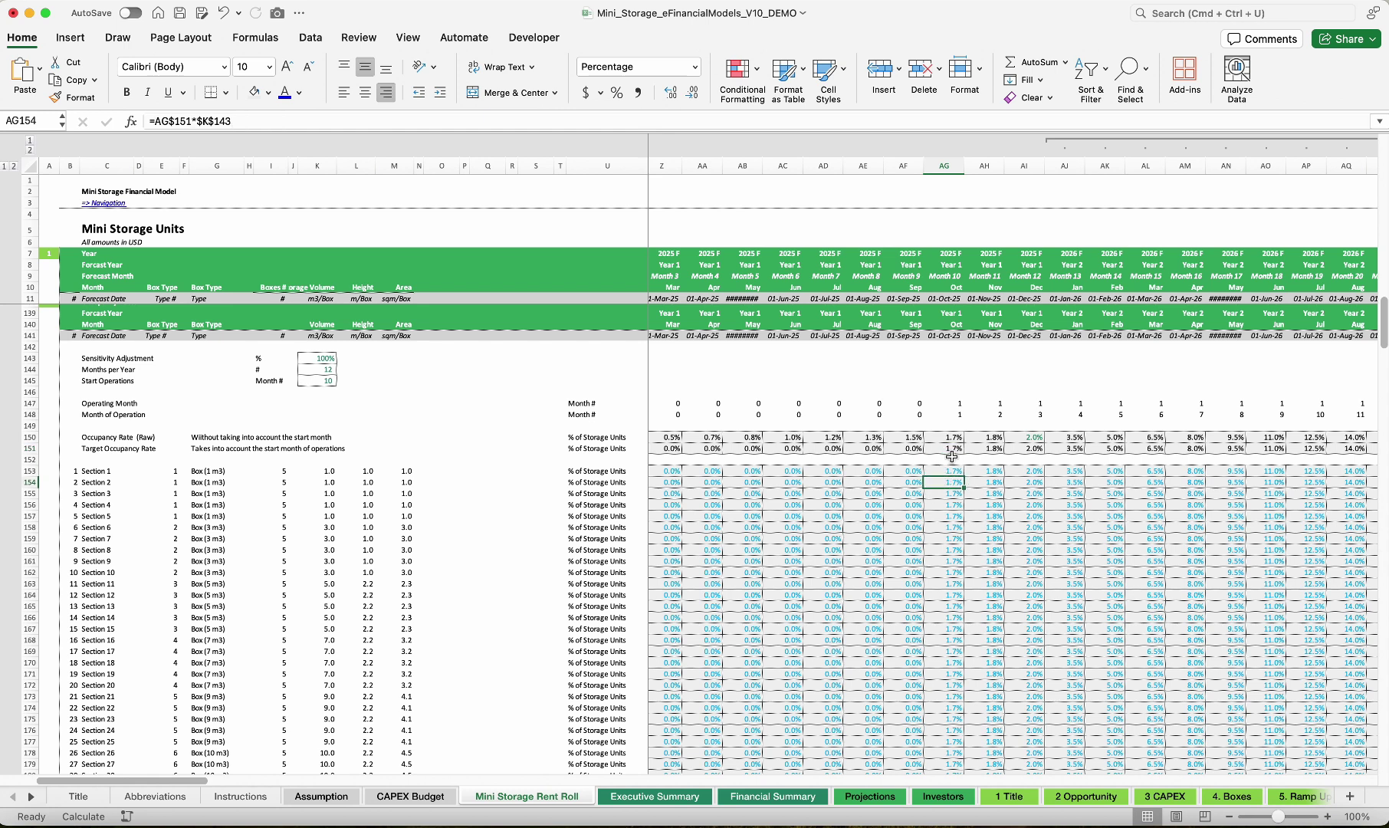
pyautogui.click(1029, 434)
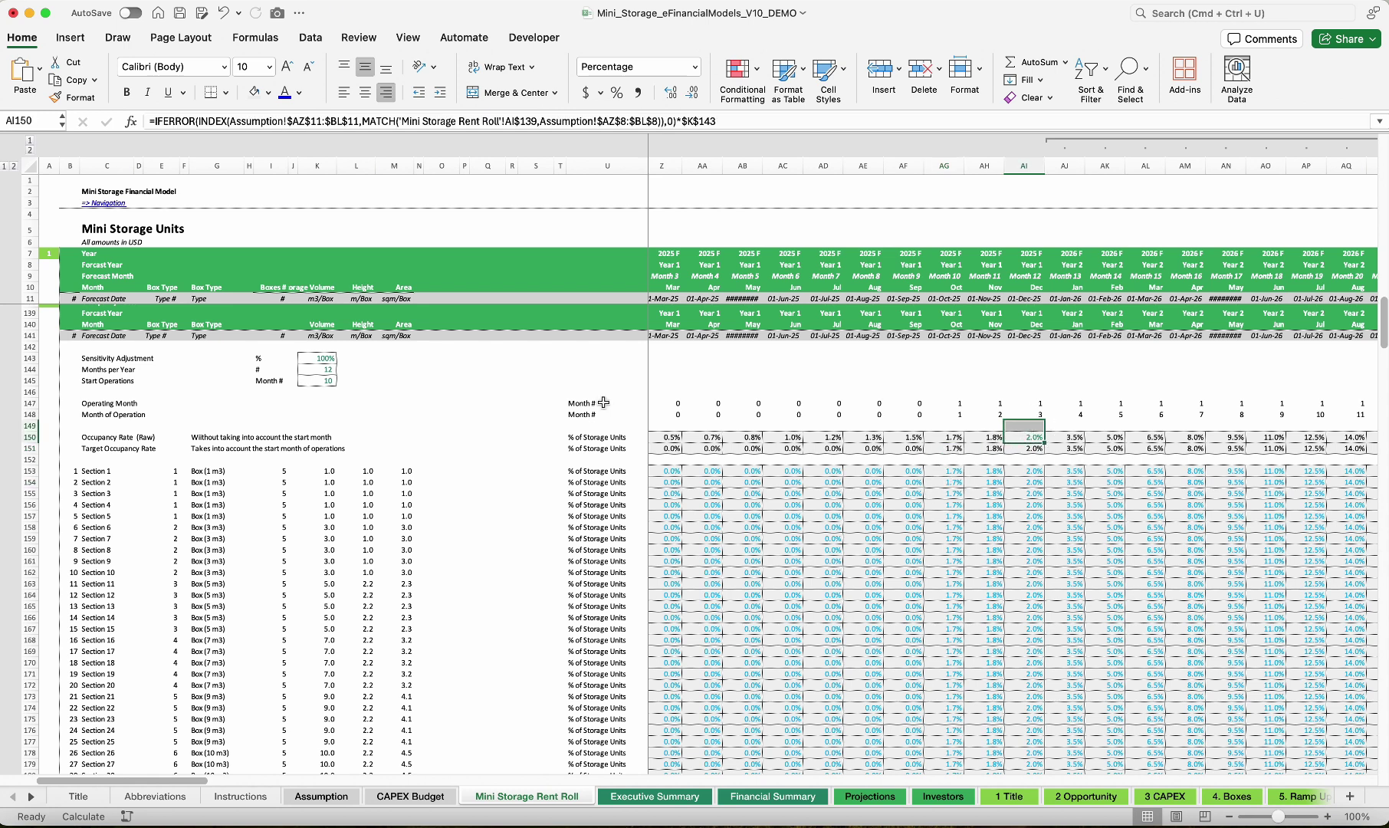
pyautogui.hscroll(5, 849, 415)
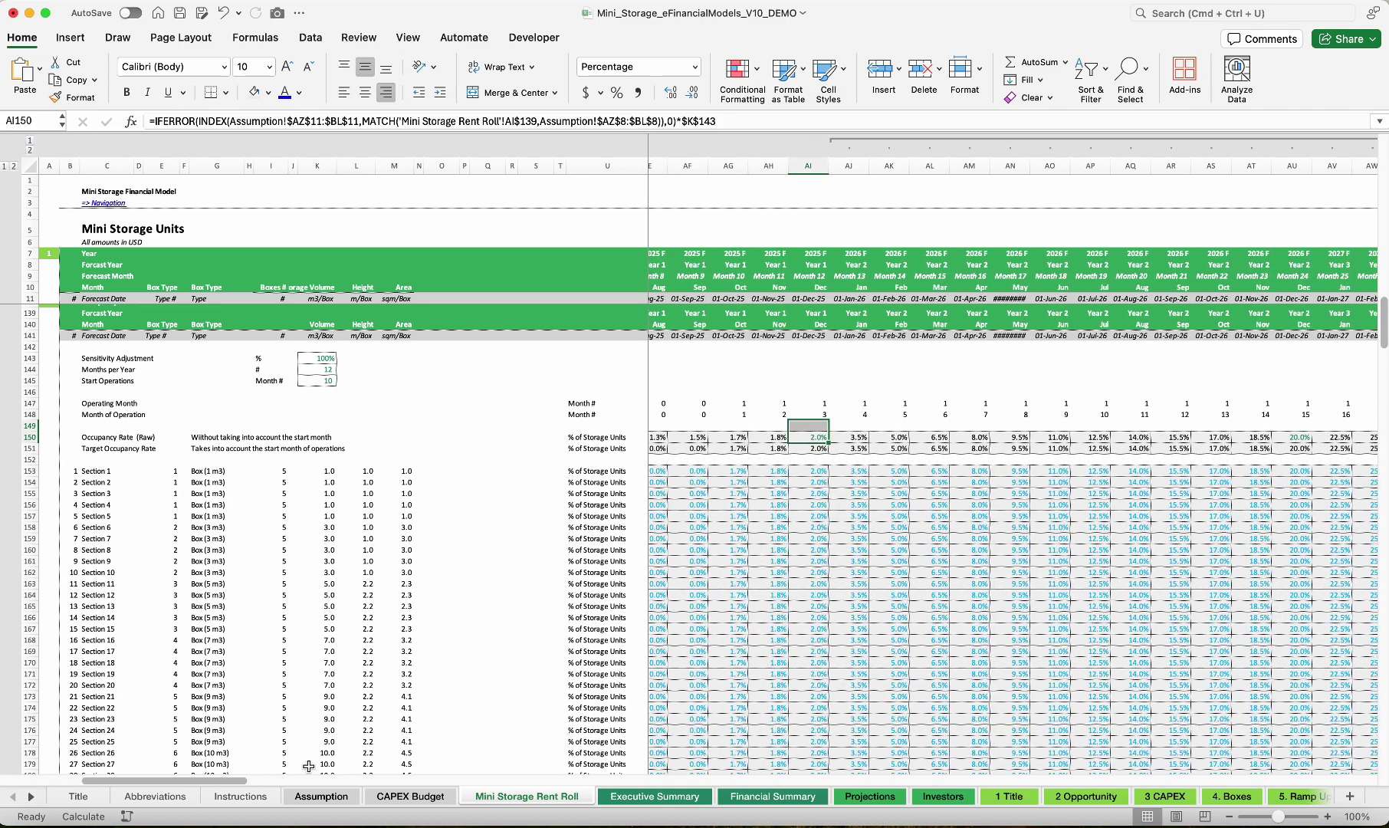
# Review the yearly Mini Storage occupancy rate inputs from Year 0 to Year 6-10 on the Assumption sheet
pyautogui.click(318, 796)
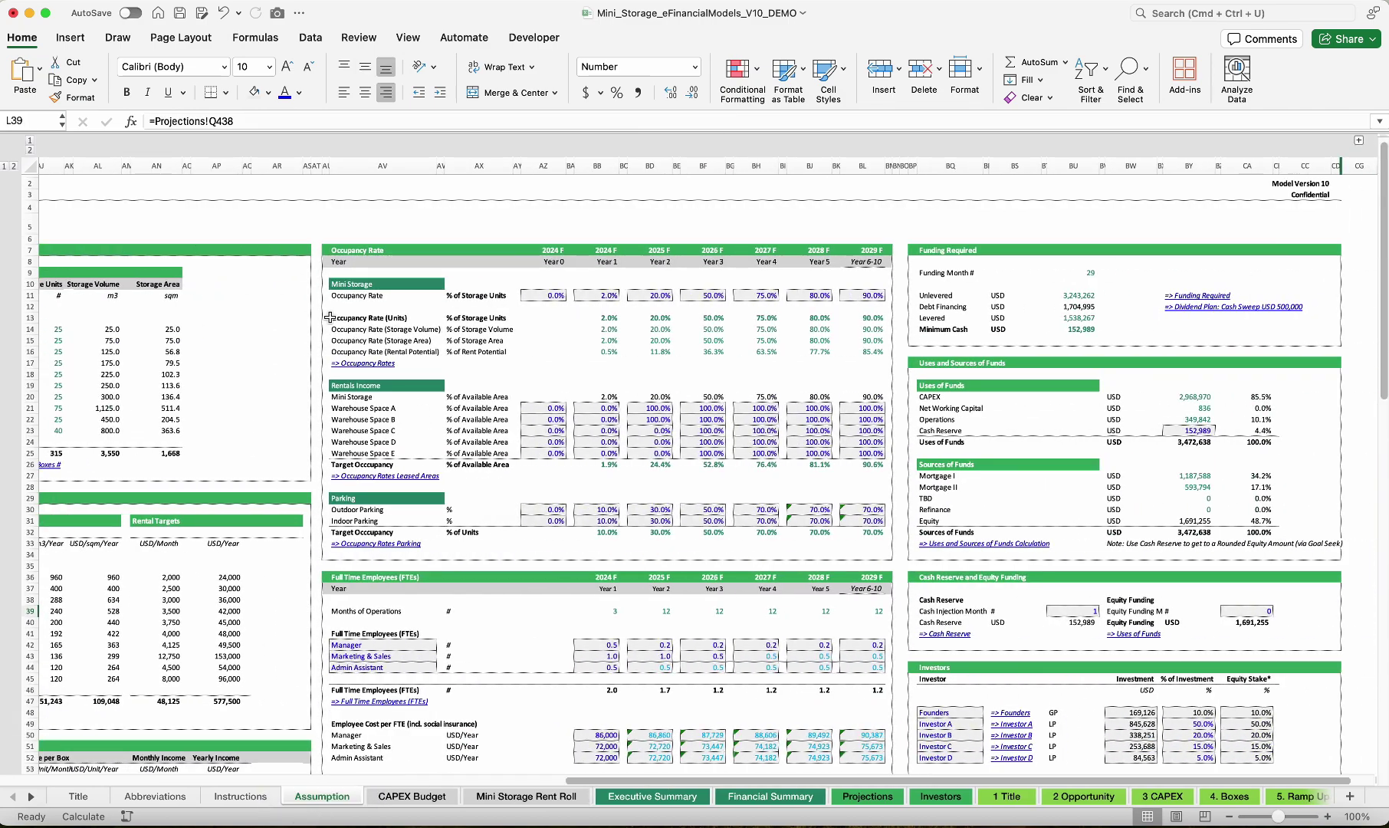
pyautogui.moveTo(545, 295); pyautogui.dragTo(645, 296)
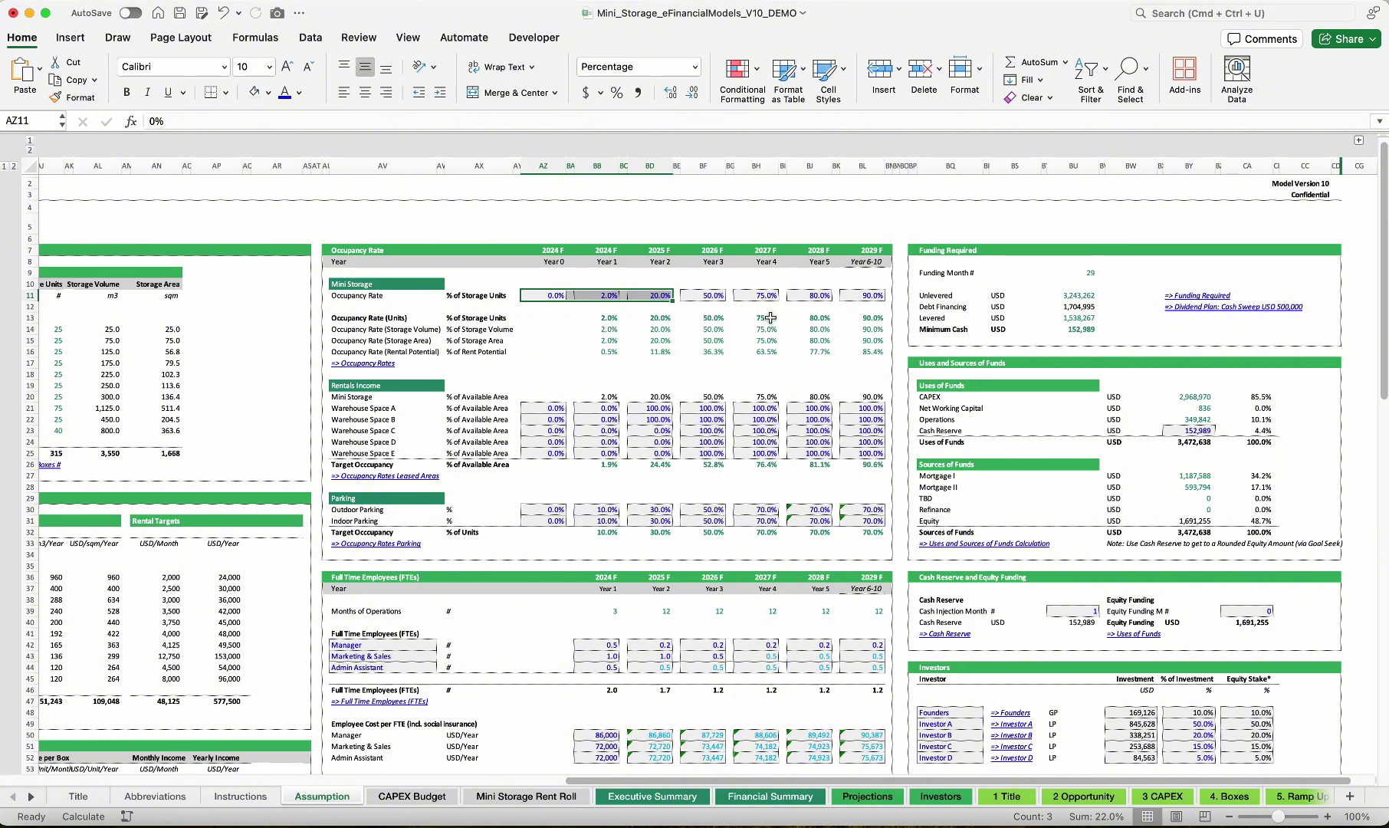
pyautogui.click(870, 297)
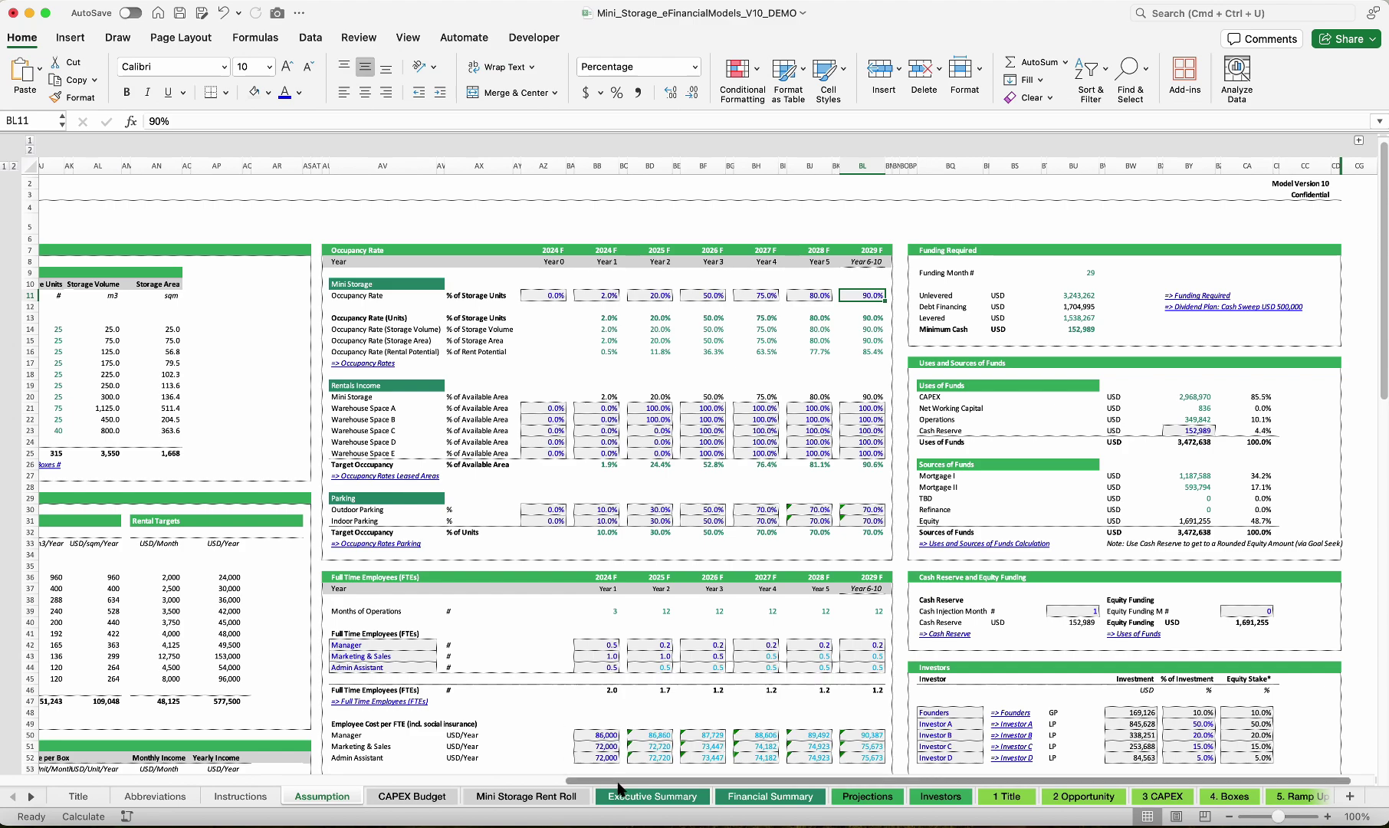
# Go back to the Rent Roll and examine Section 1's forecast of storage units rented across the months
pyautogui.click(526, 796)
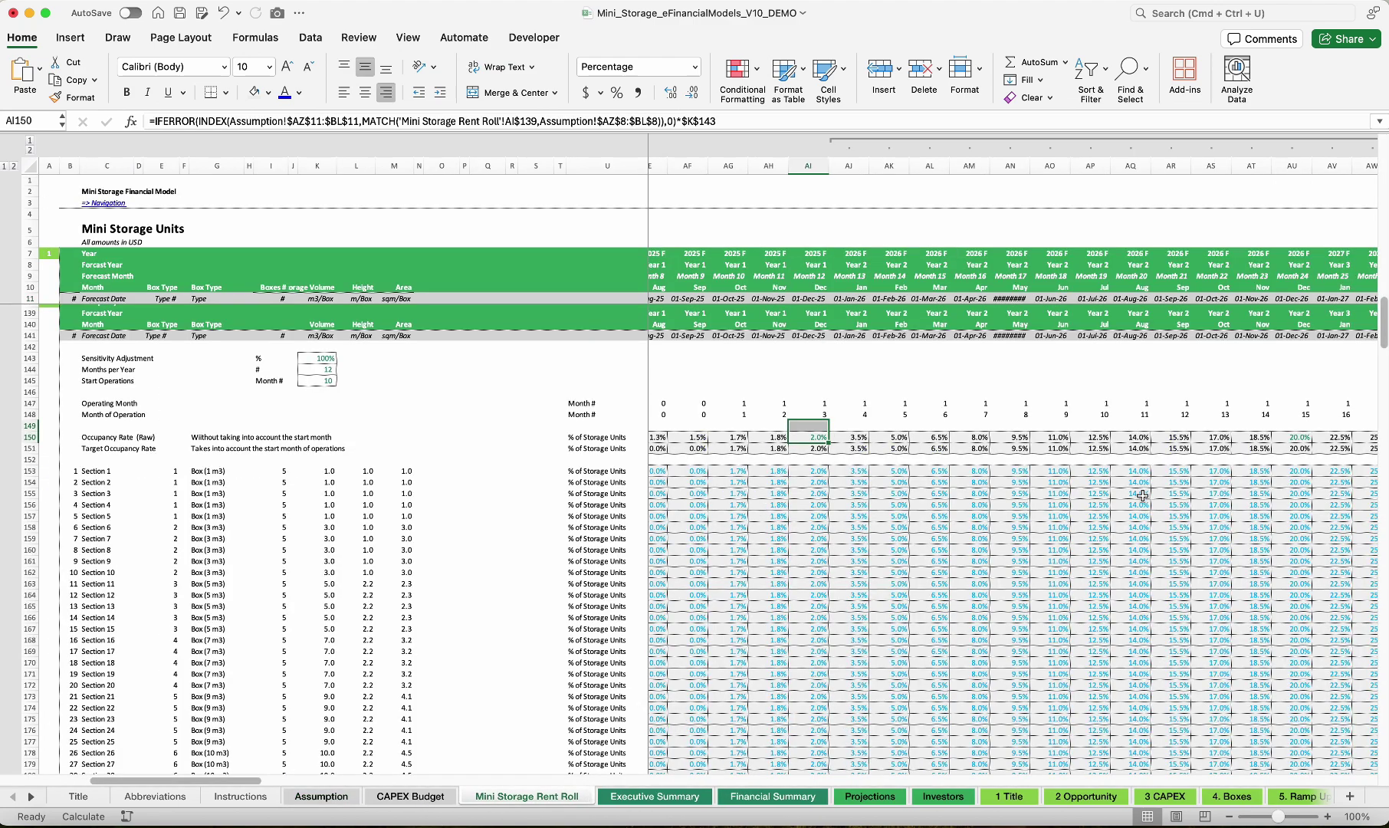
pyautogui.scroll(20, 1142, 495)
pyautogui.hscroll(-5, 936, 486)
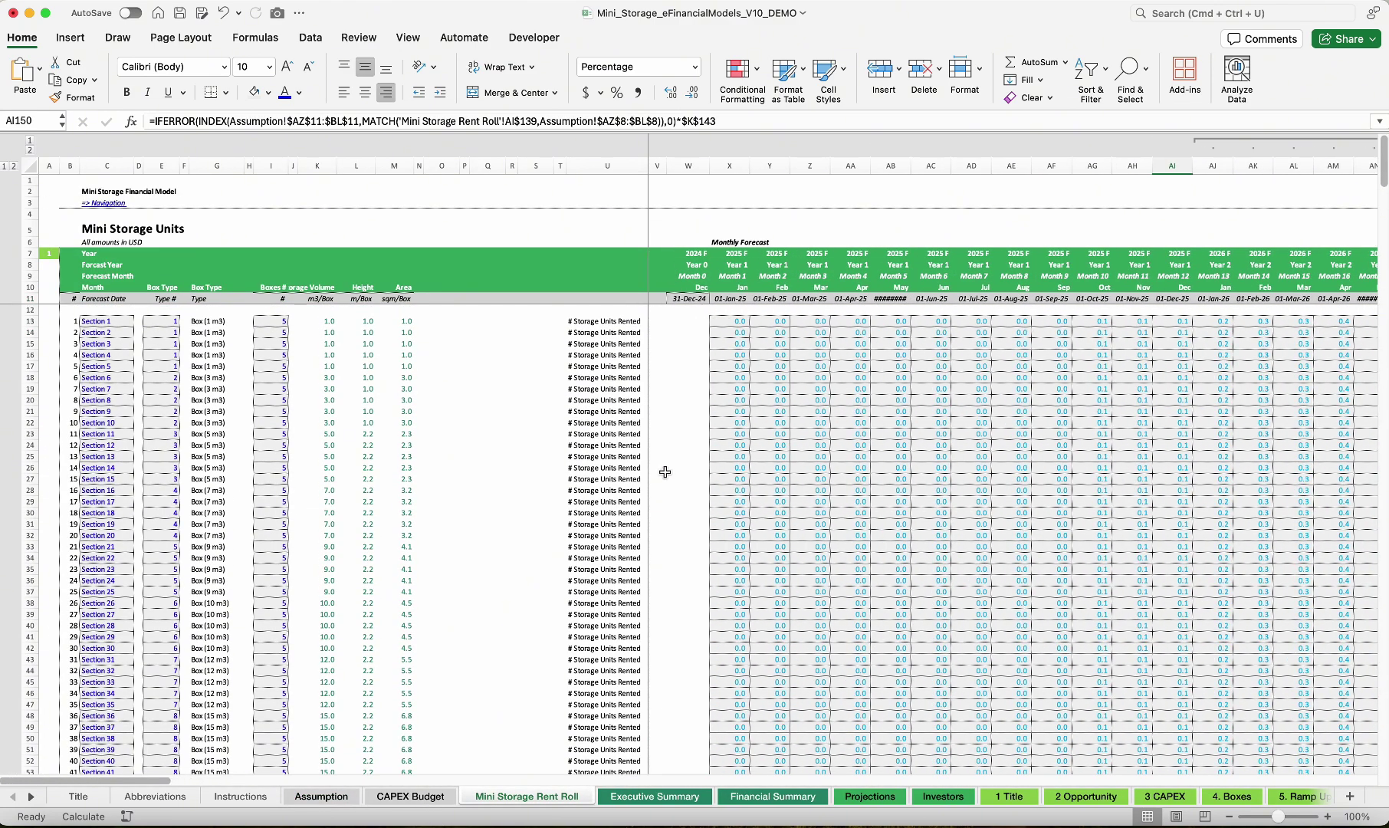
pyautogui.click(825, 325)
pyautogui.hscroll(2, 630, 346)
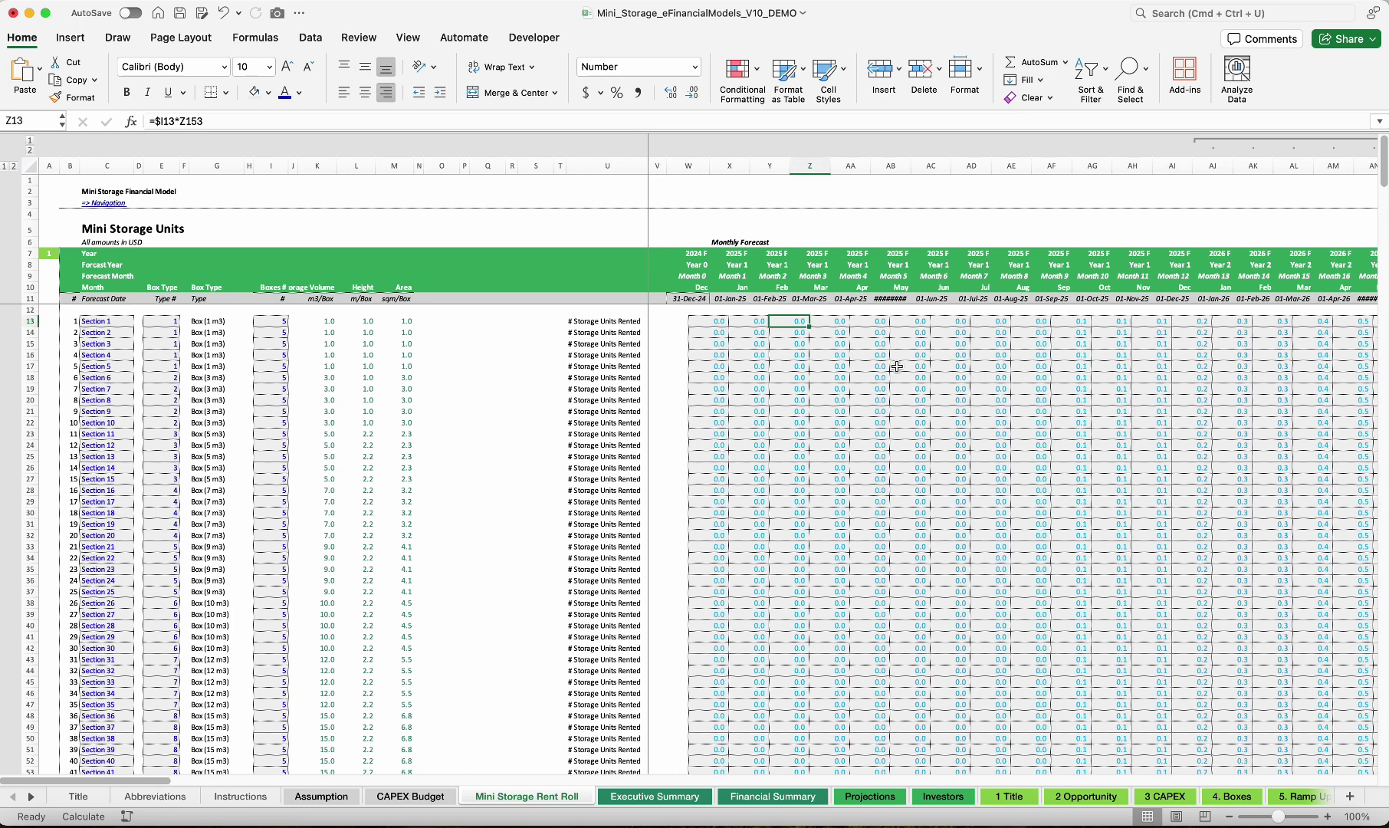
pyautogui.hscroll(6, 895, 362)
pyautogui.click(880, 325)
pyautogui.hscroll(10, 994, 325)
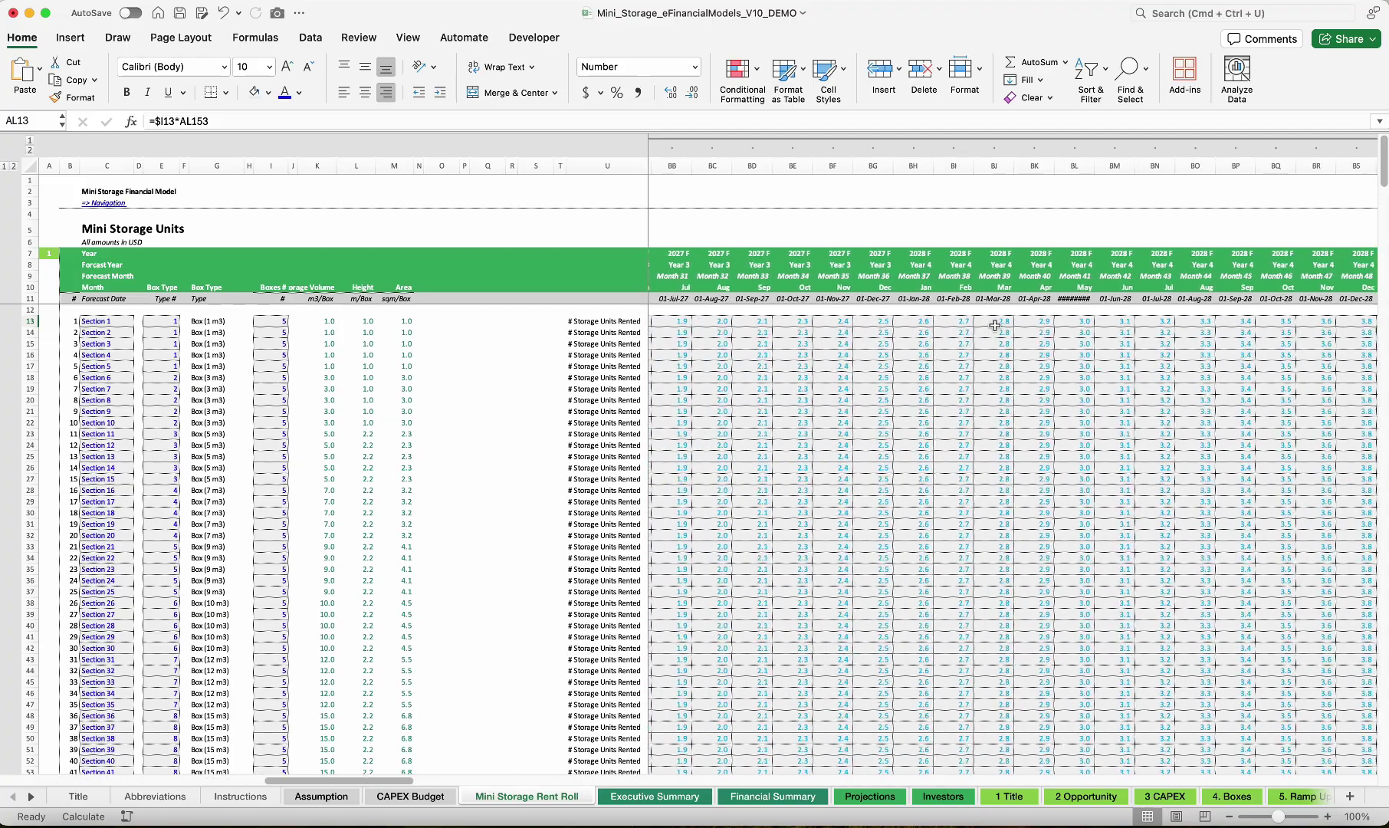
# Follow the Mini Storage Units Rented total row through the last forecast months and review its Yearly Forecast values
pyautogui.hscroll(5, 994, 325)
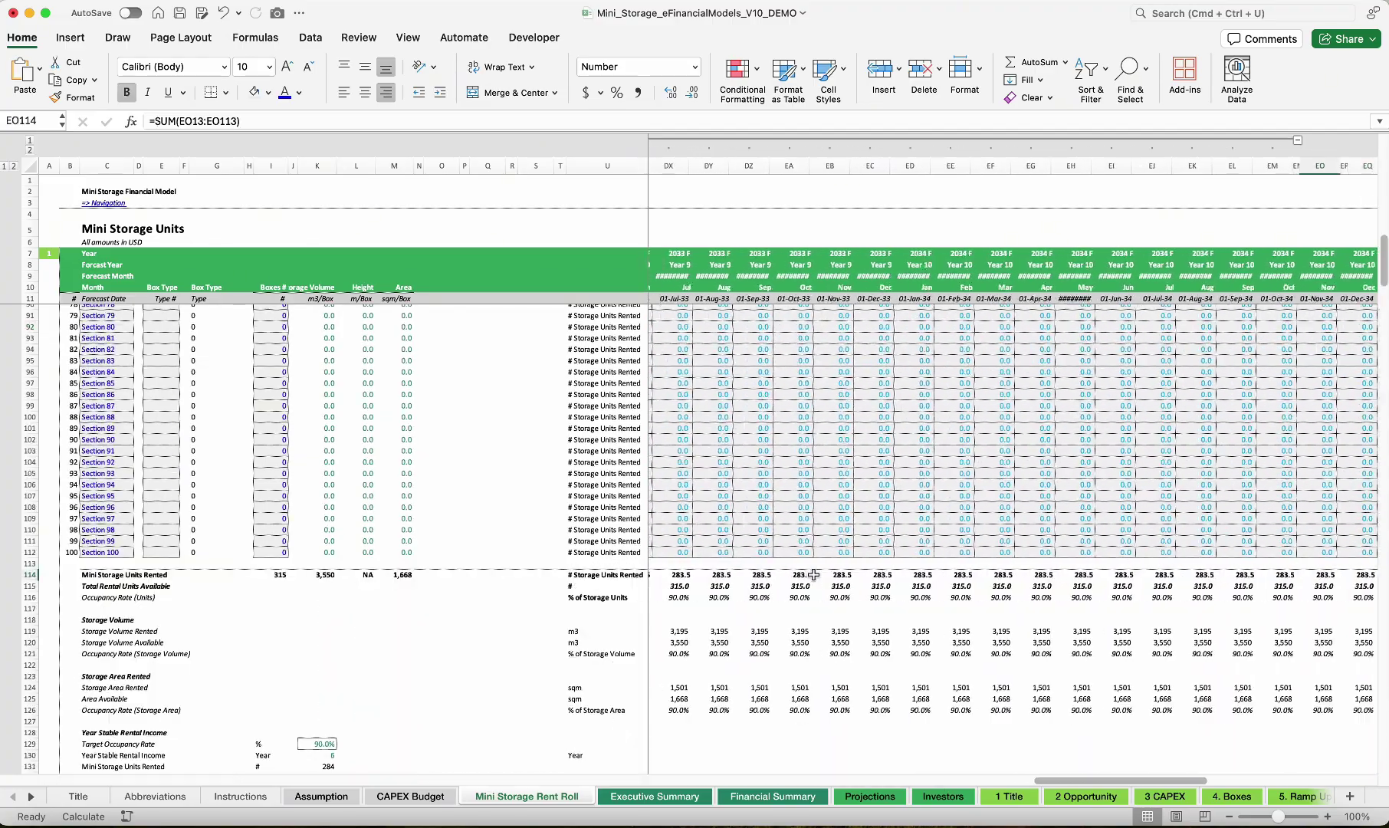
pyautogui.press('Right')
pyautogui.press('Right')
pyautogui.press('Right')
pyautogui.press('Right')
pyautogui.press('Right')
pyautogui.press('Right')
pyautogui.press('Right')
pyautogui.press('Right')
pyautogui.press('Right')
pyautogui.press('Right')
pyautogui.press('Right')
pyautogui.press('Right')
pyautogui.press('Right')
pyautogui.press('Right')
pyautogui.press('Right')
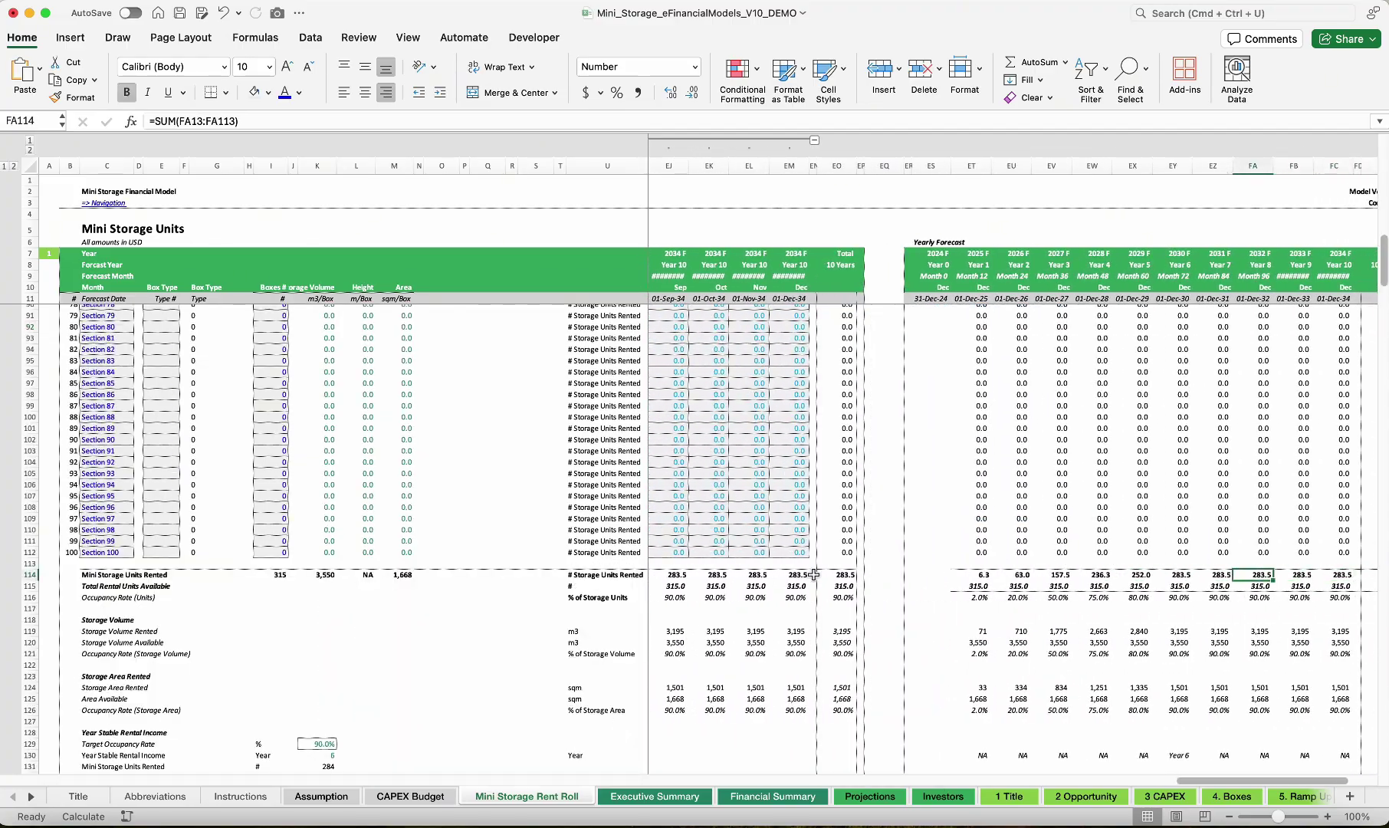
pyautogui.moveTo(976, 579); pyautogui.dragTo(1323, 574)
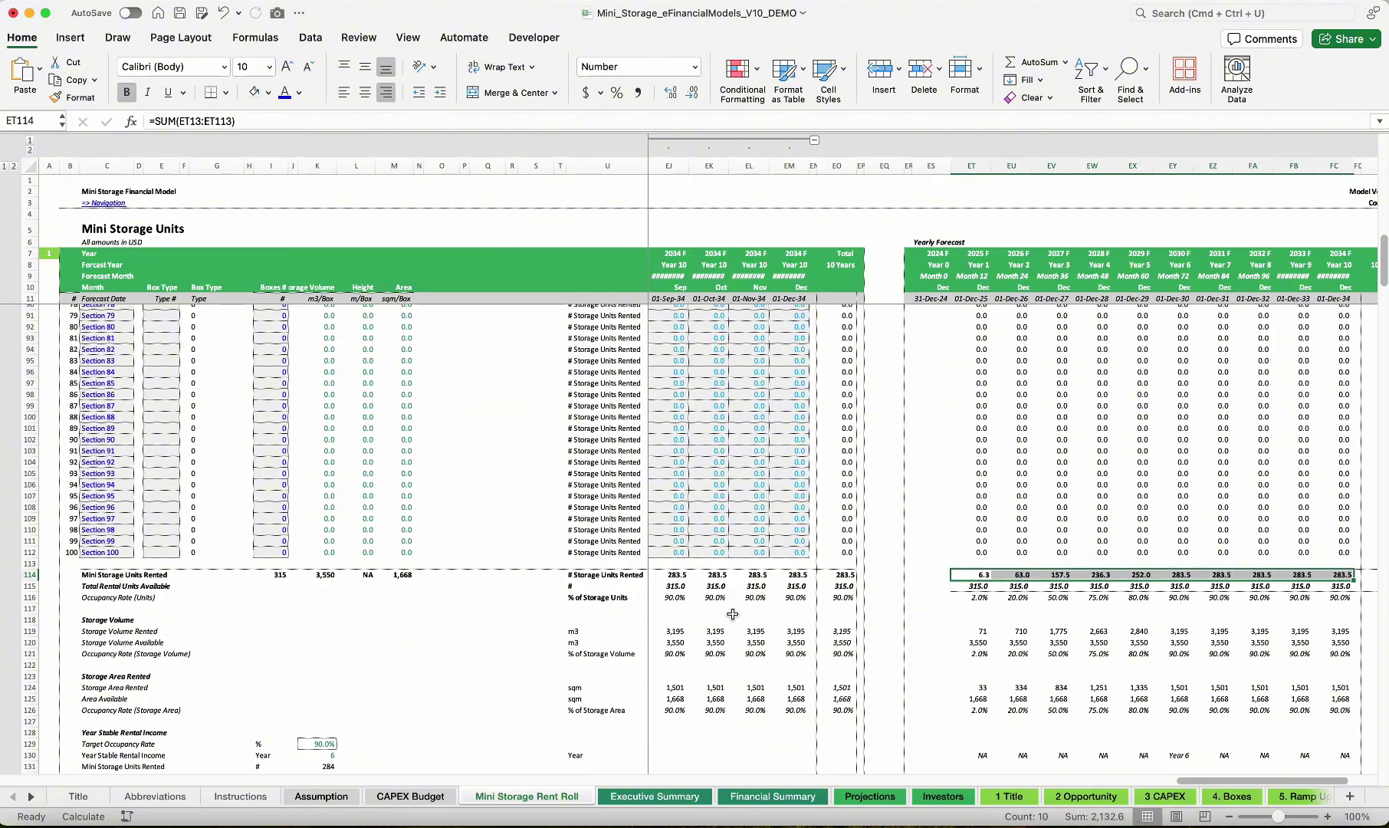
# Look at the Mini Storage Monthly Rental Prices per Box section, checking its USD/Box unit and the first month's Price Index
pyautogui.scroll(-20, 733, 614)
pyautogui.hscroll(-15, 733, 613)
pyautogui.scroll(4, 732, 614)
pyautogui.hscroll(1, 732, 614)
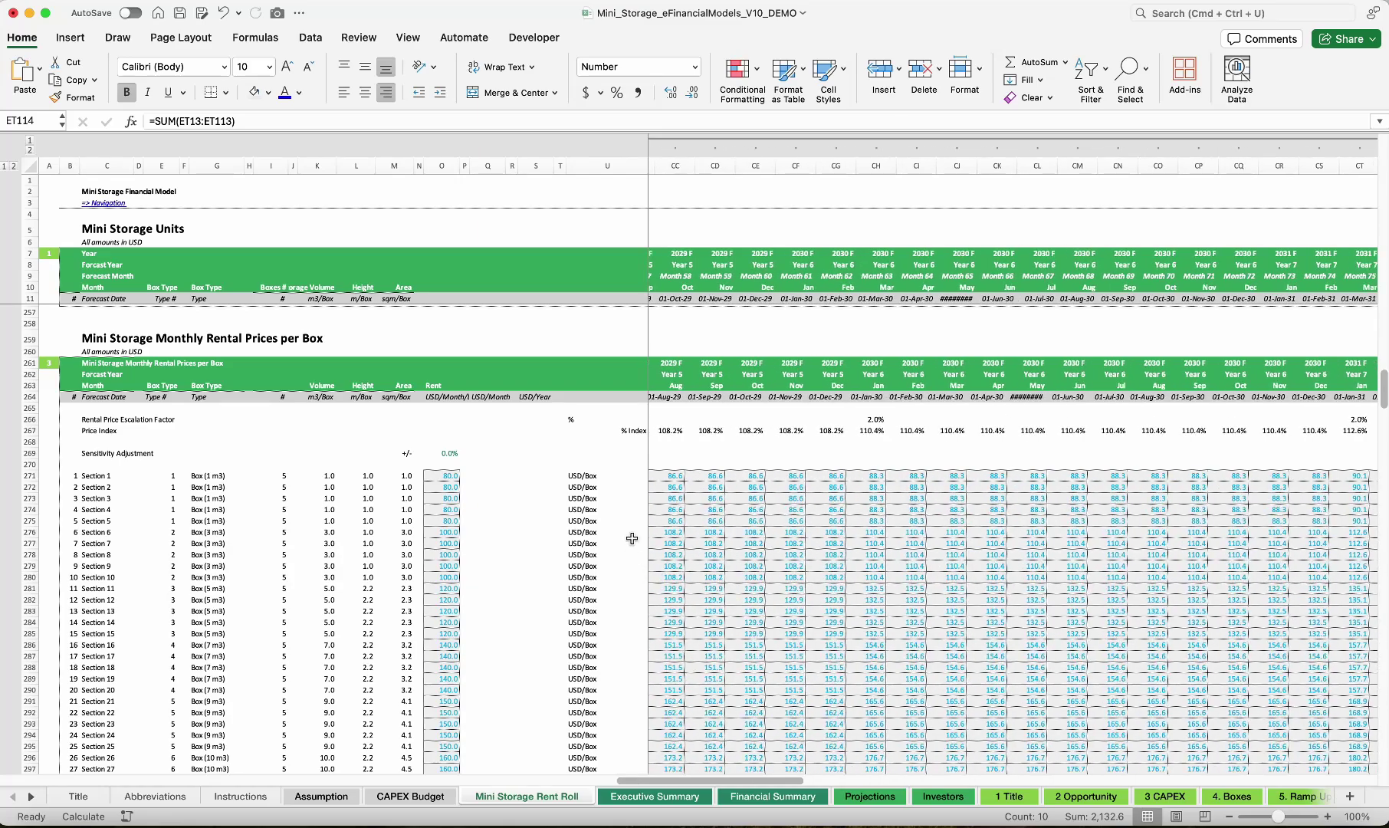
pyautogui.click(591, 486)
pyautogui.hscroll(-10, 690, 481)
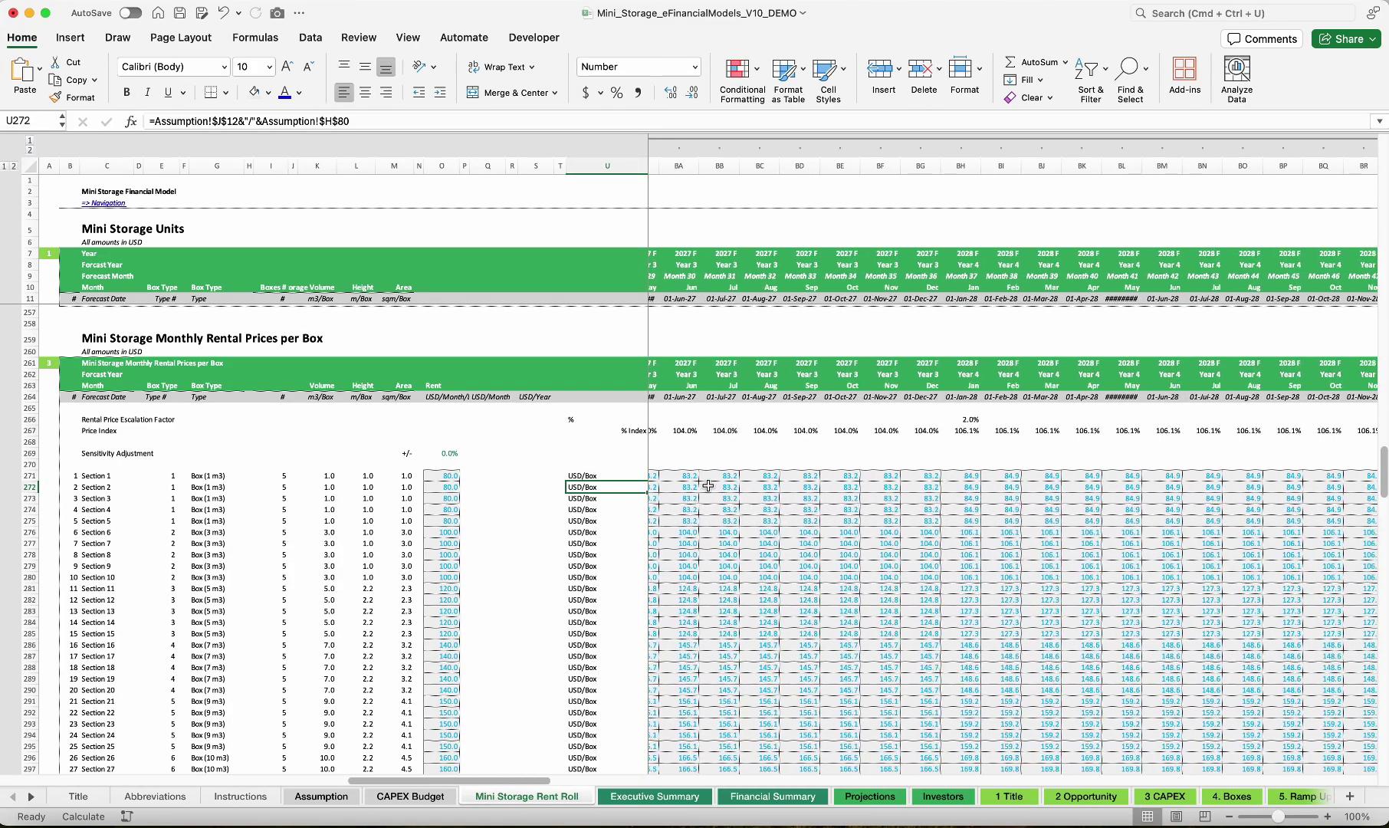
pyautogui.hscroll(-10, 690, 483)
pyautogui.click(738, 431)
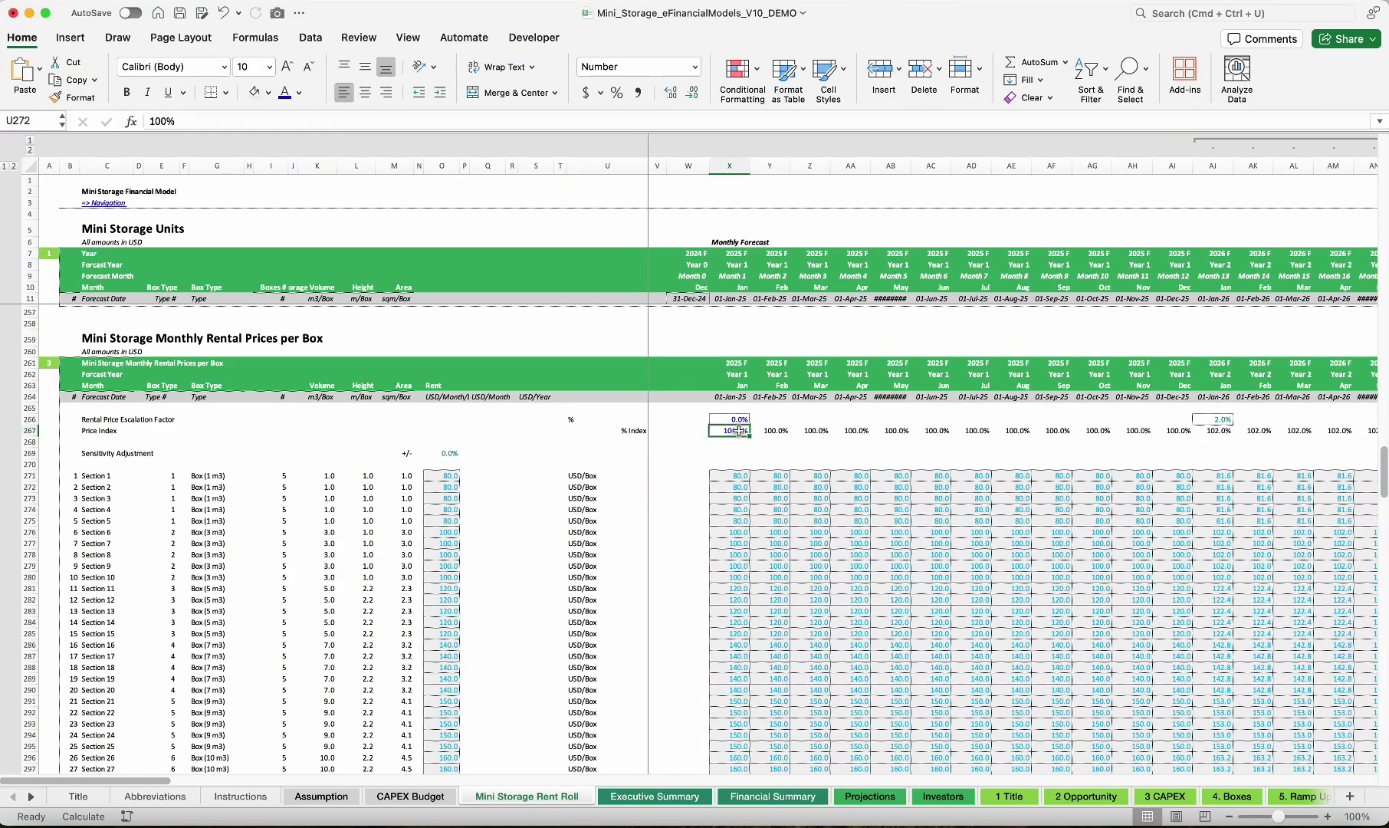
# Check the March 2025 Price Index and Section 1's monthly rental price, following that row across to the Yearly Forecast
pyautogui.click(812, 432)
pyautogui.click(811, 476)
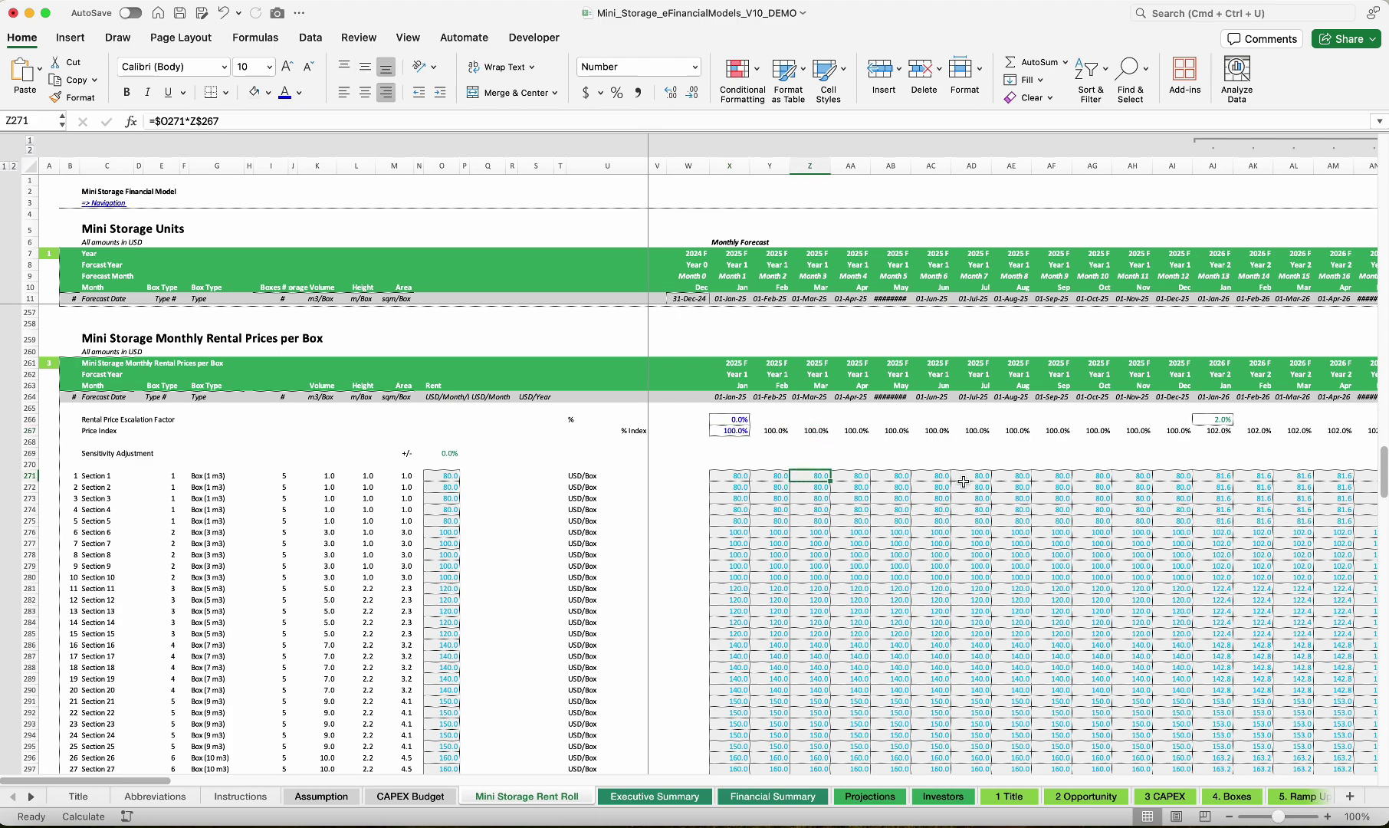
pyautogui.hscroll(10, 981, 487)
pyautogui.click(915, 479)
pyautogui.press('super+Right')
pyautogui.press('super+Right')
pyautogui.press('super+Right')
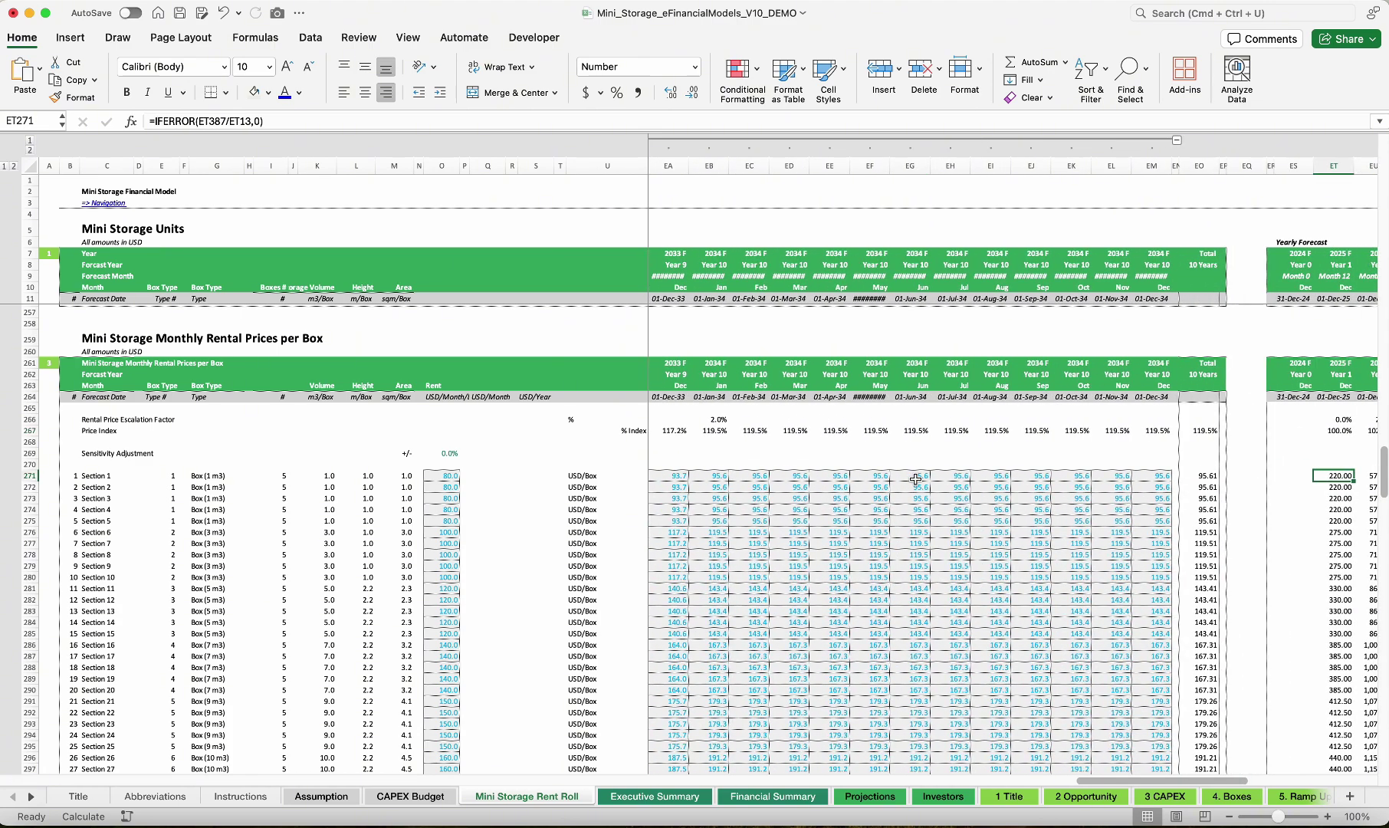
# Review Section 1's Yearly Forecast rental prices from Year 1 to Year 10, along with the Year 3 Price Index
pyautogui.hscroll(5, 915, 479)
pyautogui.click(970, 475)
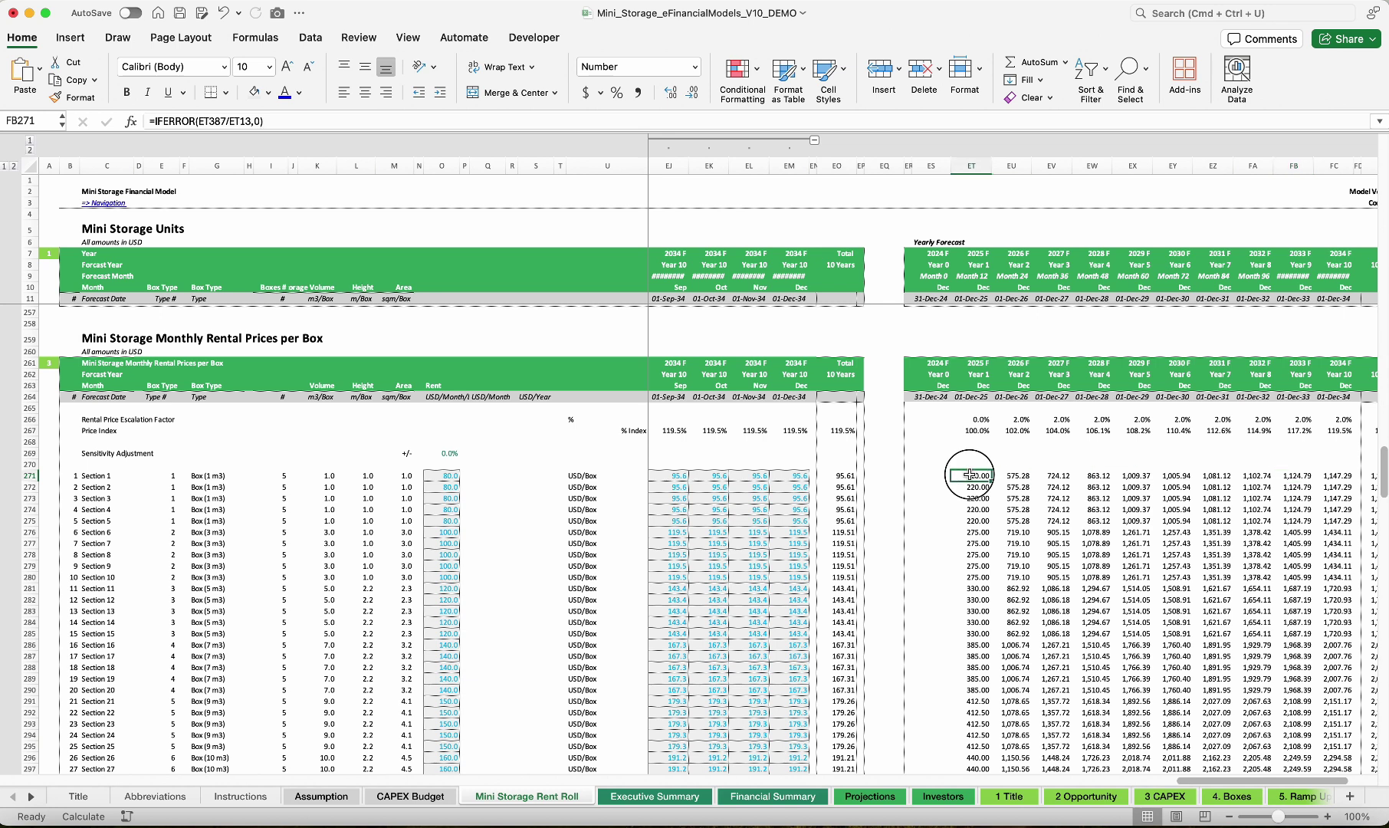
pyautogui.moveTo(970, 476); pyautogui.dragTo(1343, 476)
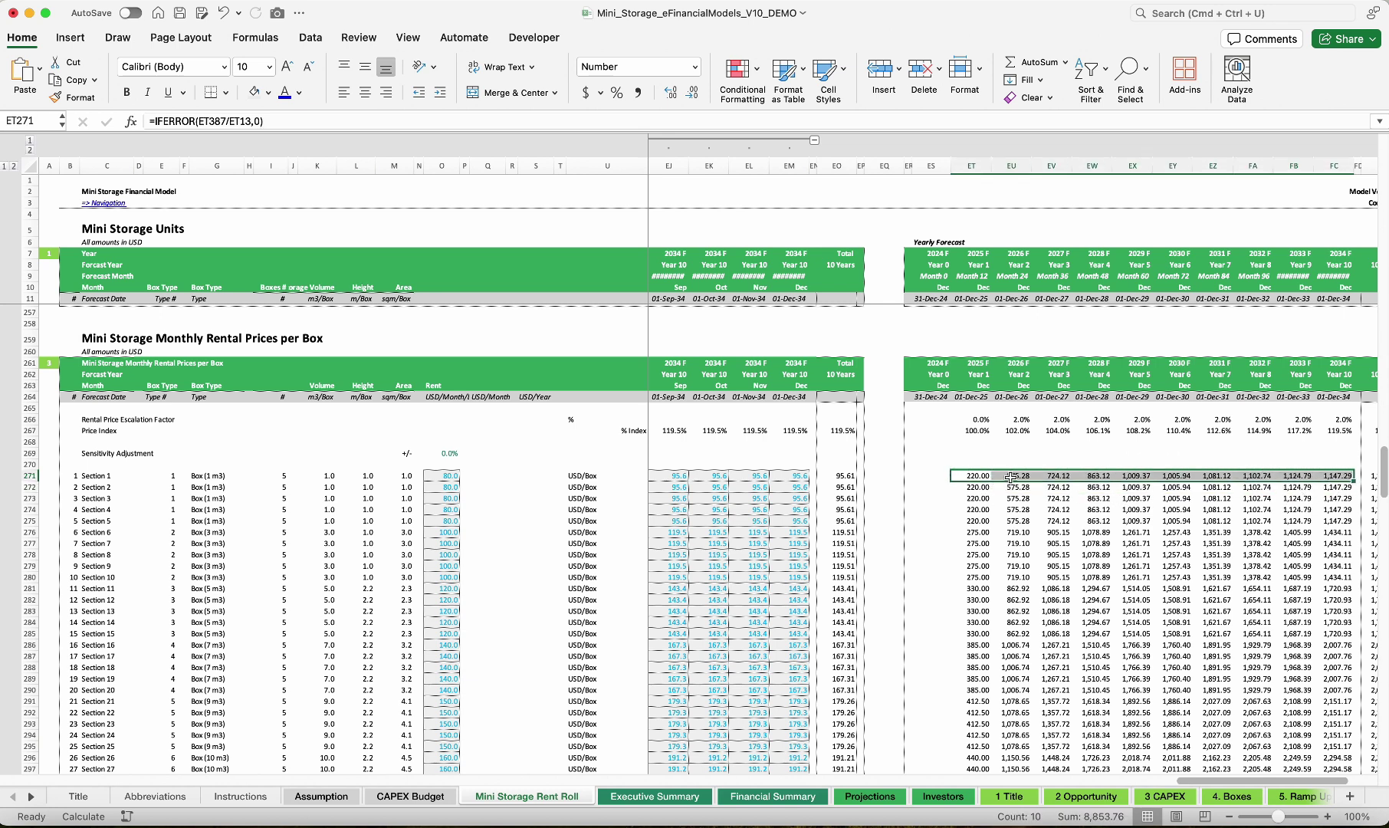
pyautogui.click(1049, 431)
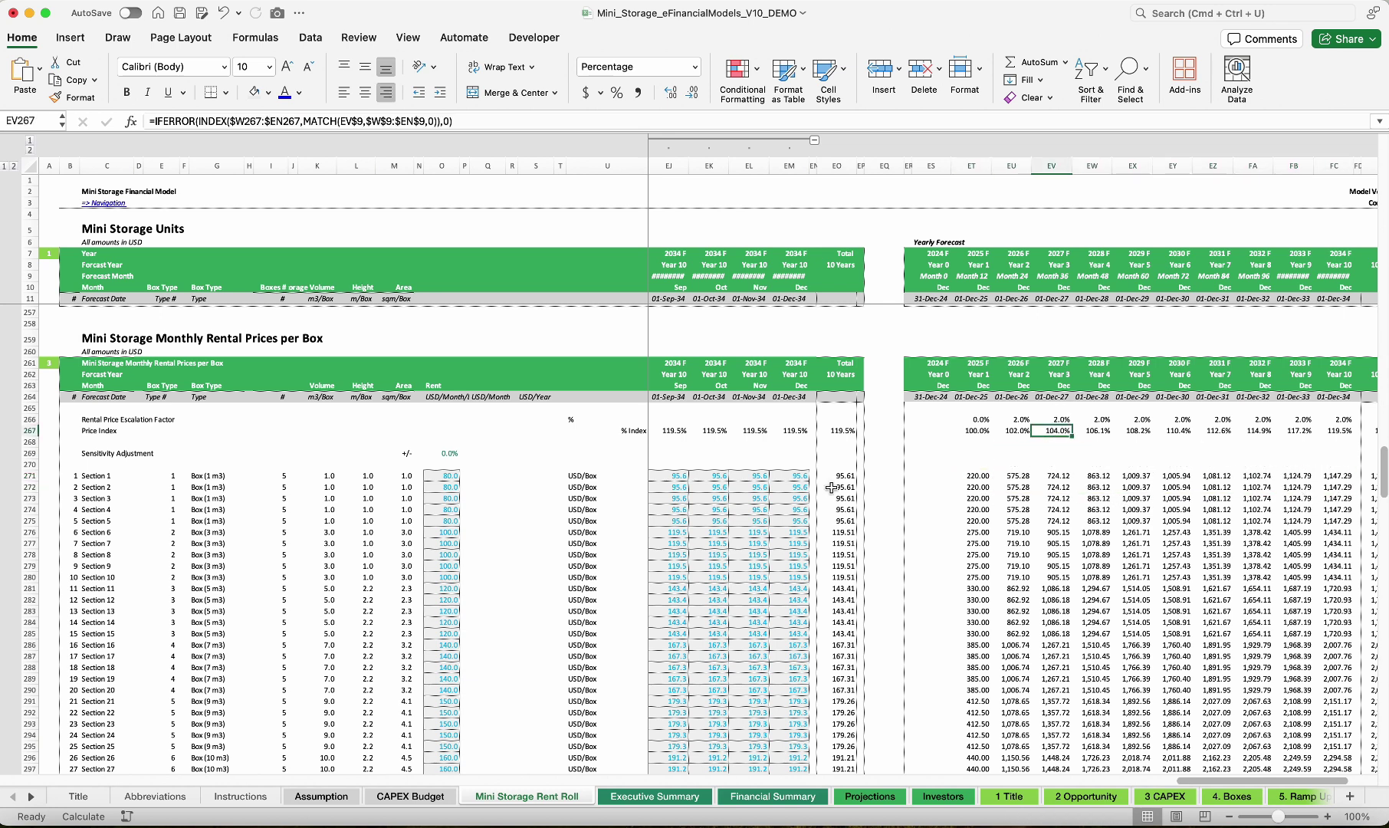
# Go to the Assumption sheet and examine the Rental Price Escalation Factor under Inflation and Price Escalation
pyautogui.click(322, 796)
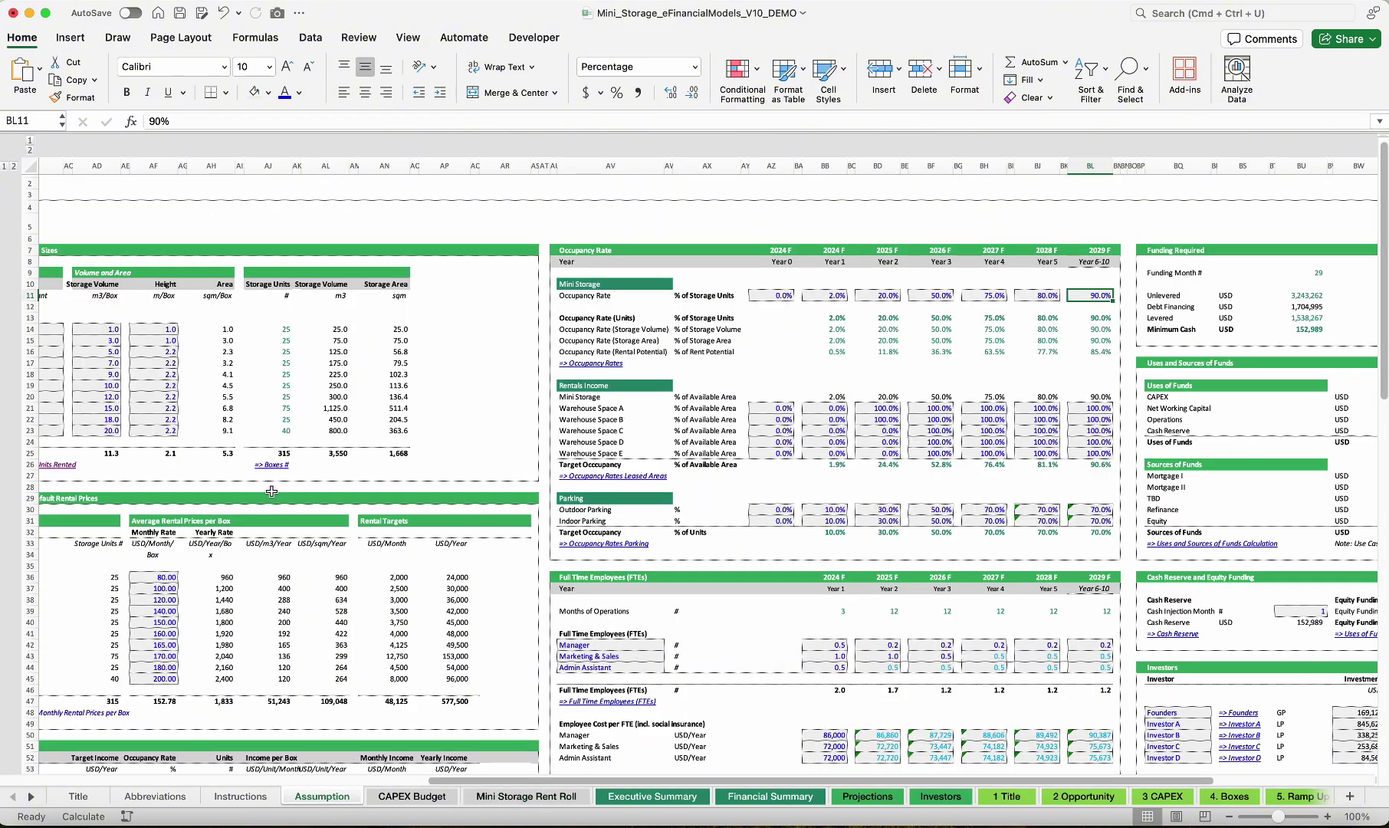
pyautogui.hscroll(-3, 271, 491)
pyautogui.scroll(-7, 271, 491)
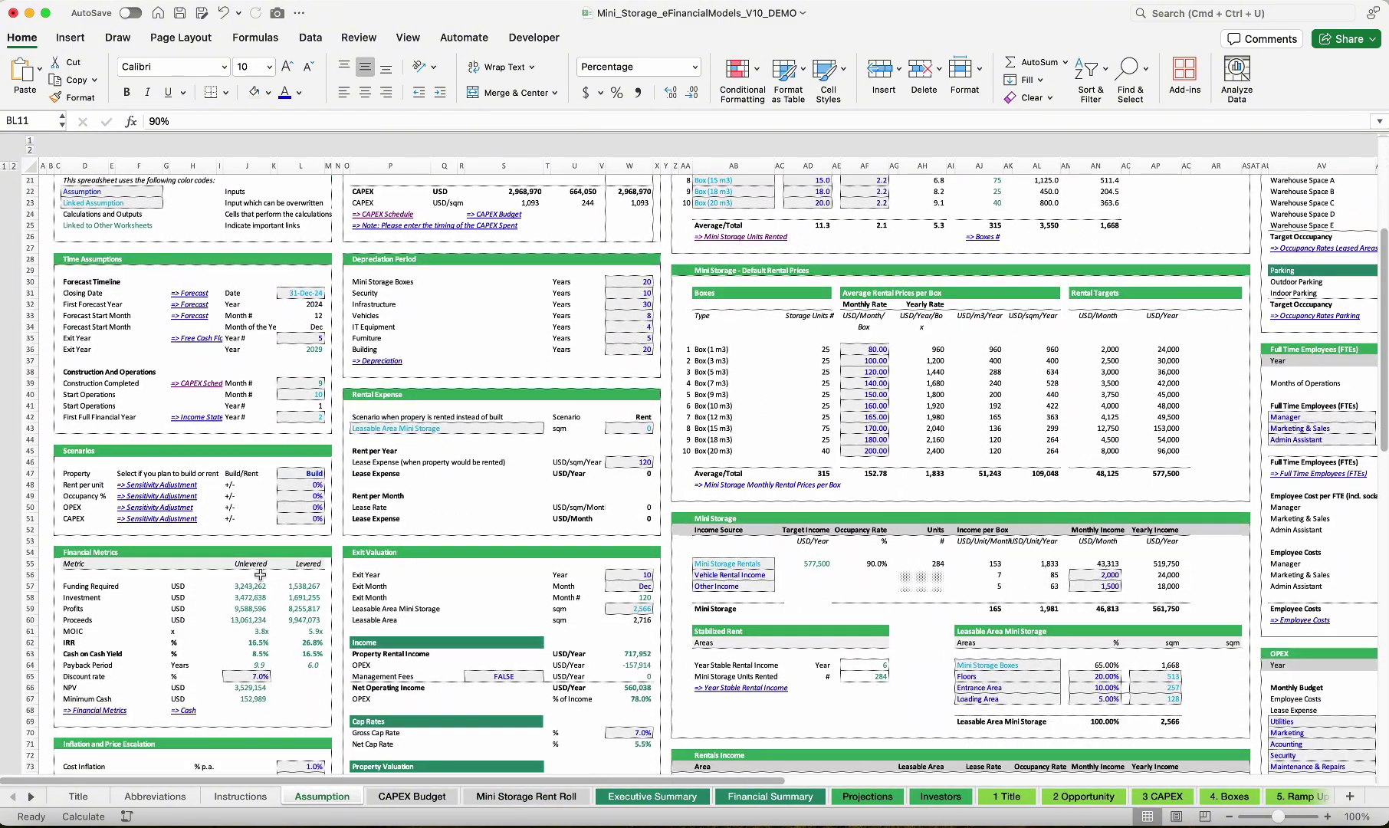
pyautogui.scroll(3, 263, 384)
pyautogui.scroll(3, 263, 383)
pyautogui.scroll(-8, 437, 520)
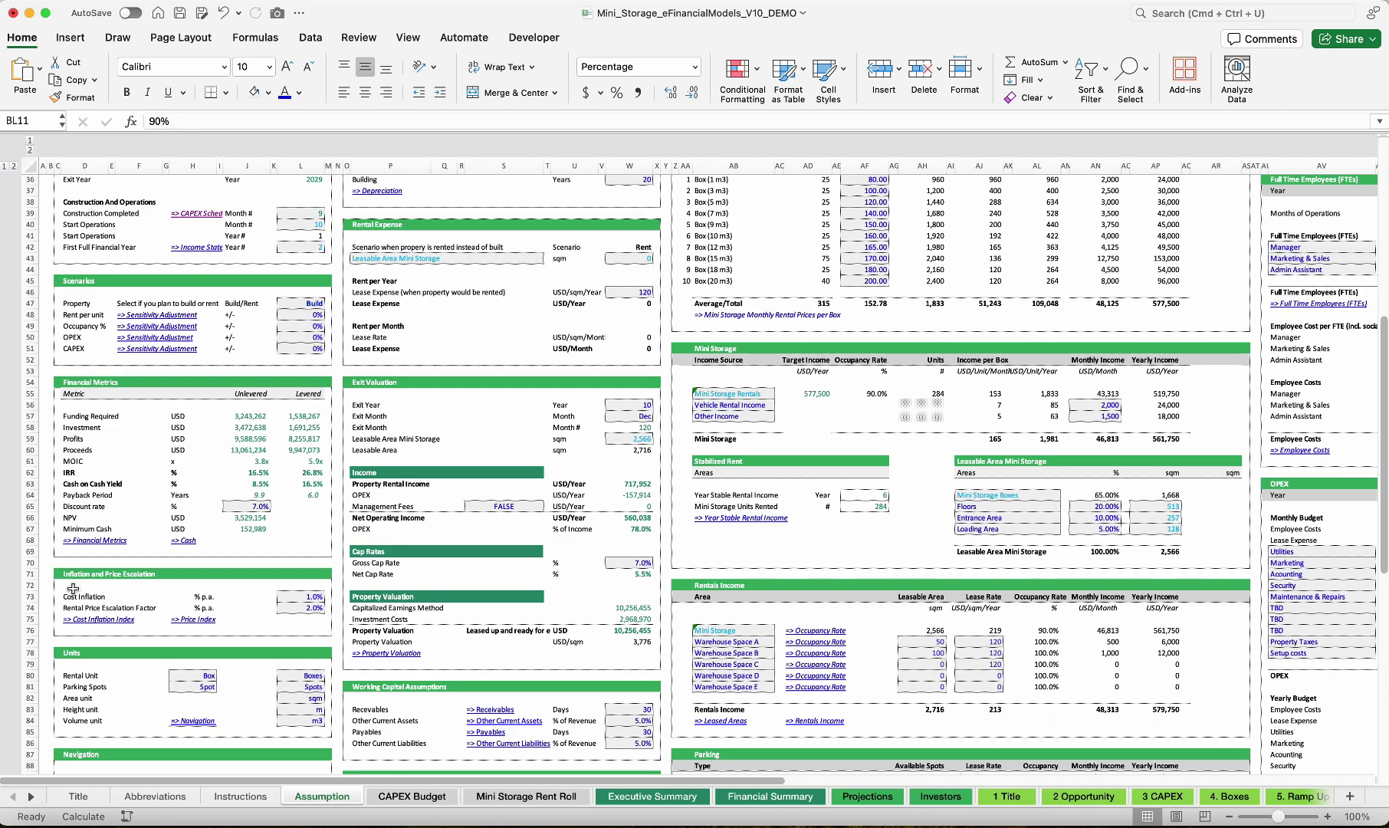
pyautogui.moveTo(66, 611); pyautogui.dragTo(306, 608)
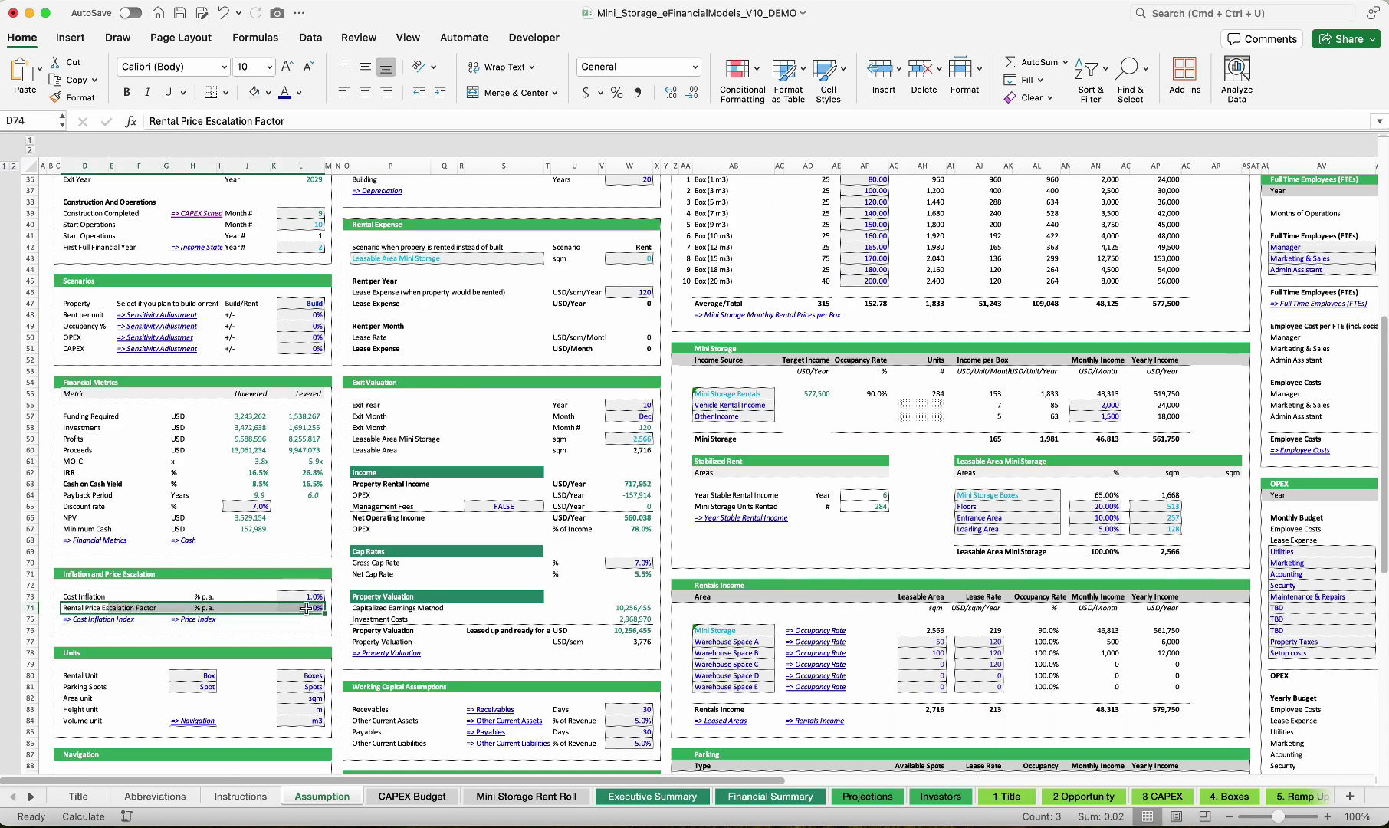
pyautogui.click(308, 610)
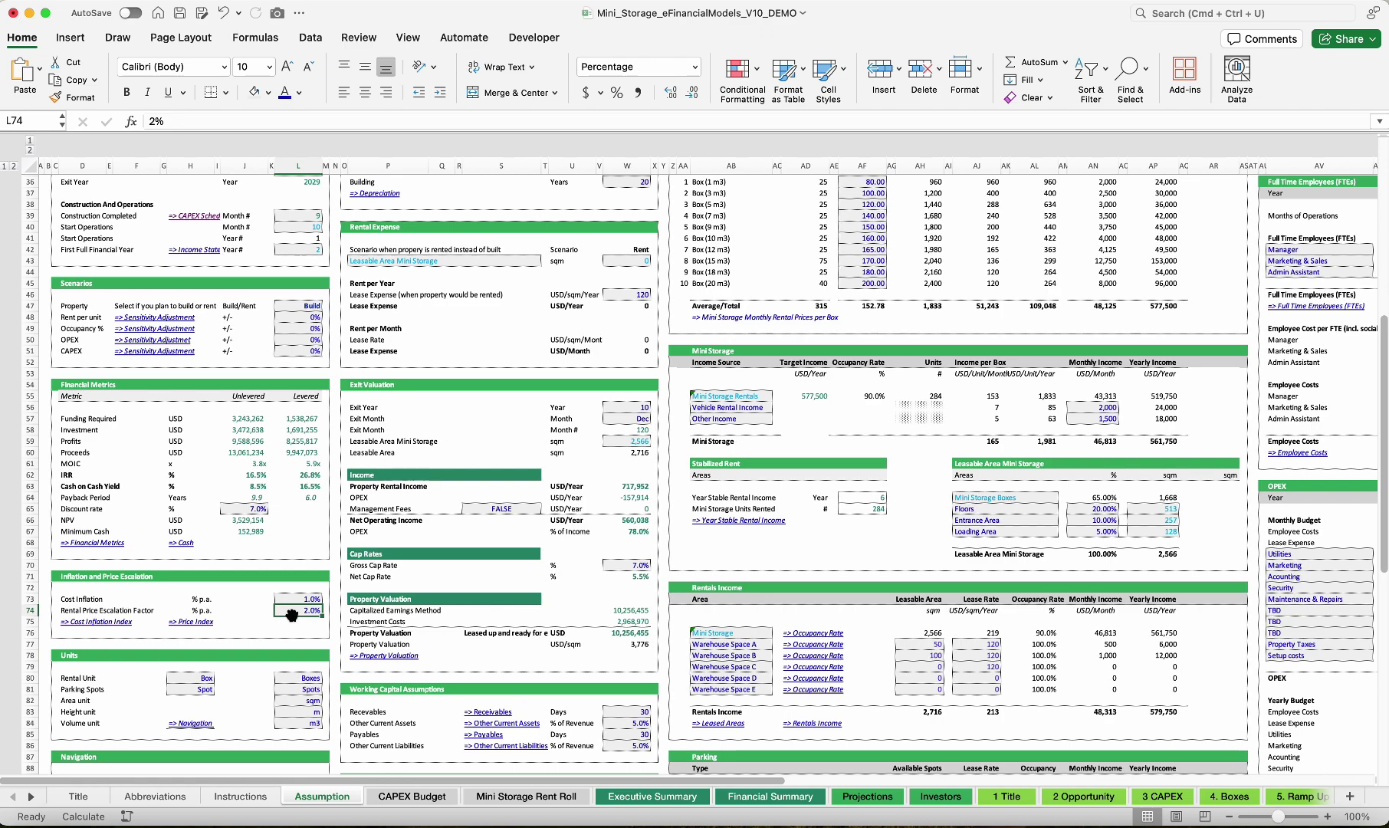
# Return to the Mini Storage Rent Roll total row and compare January to September 2025 with October 2025
pyautogui.click(548, 797)
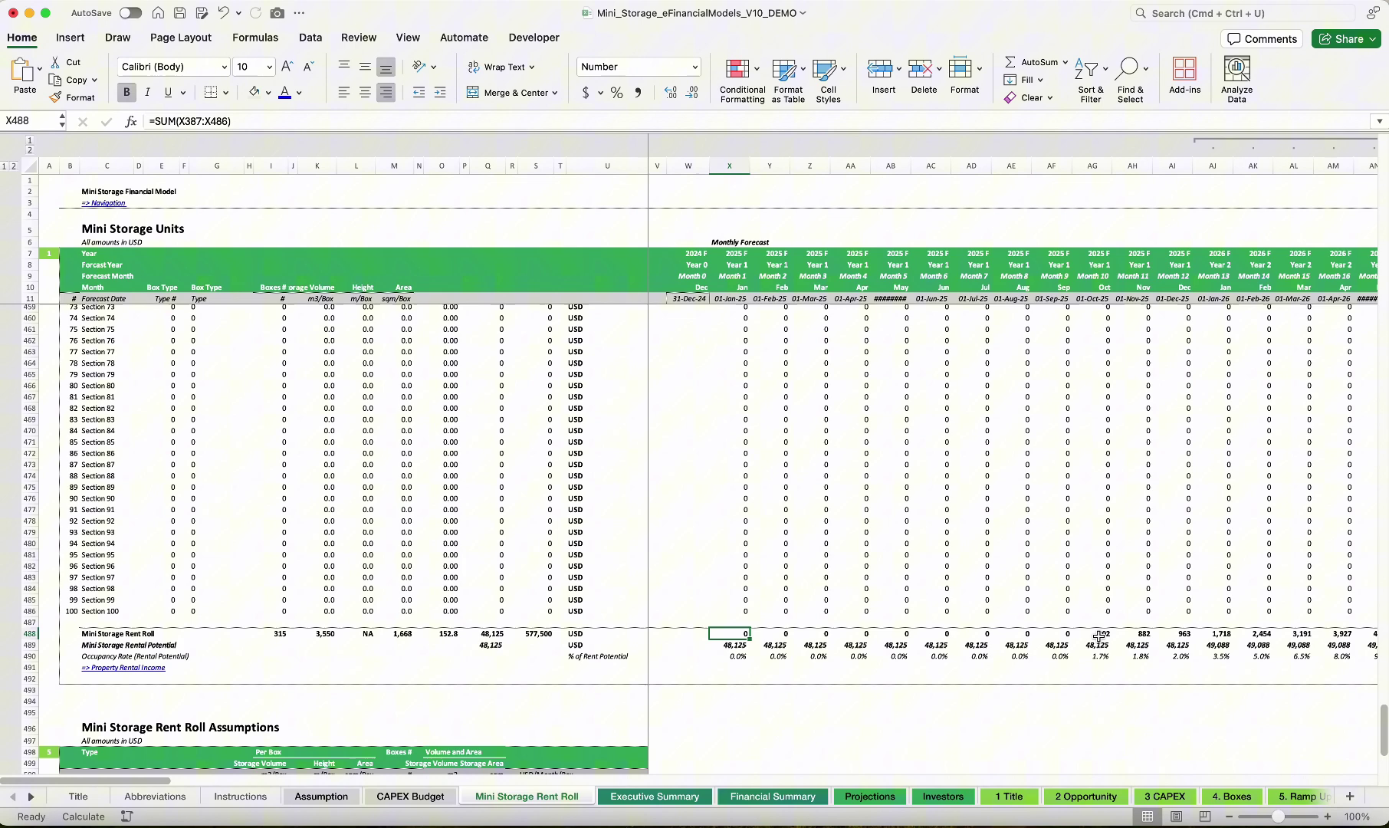
pyautogui.click(1092, 637)
pyautogui.click(1055, 637)
pyautogui.moveTo(1054, 636); pyautogui.dragTo(730, 631)
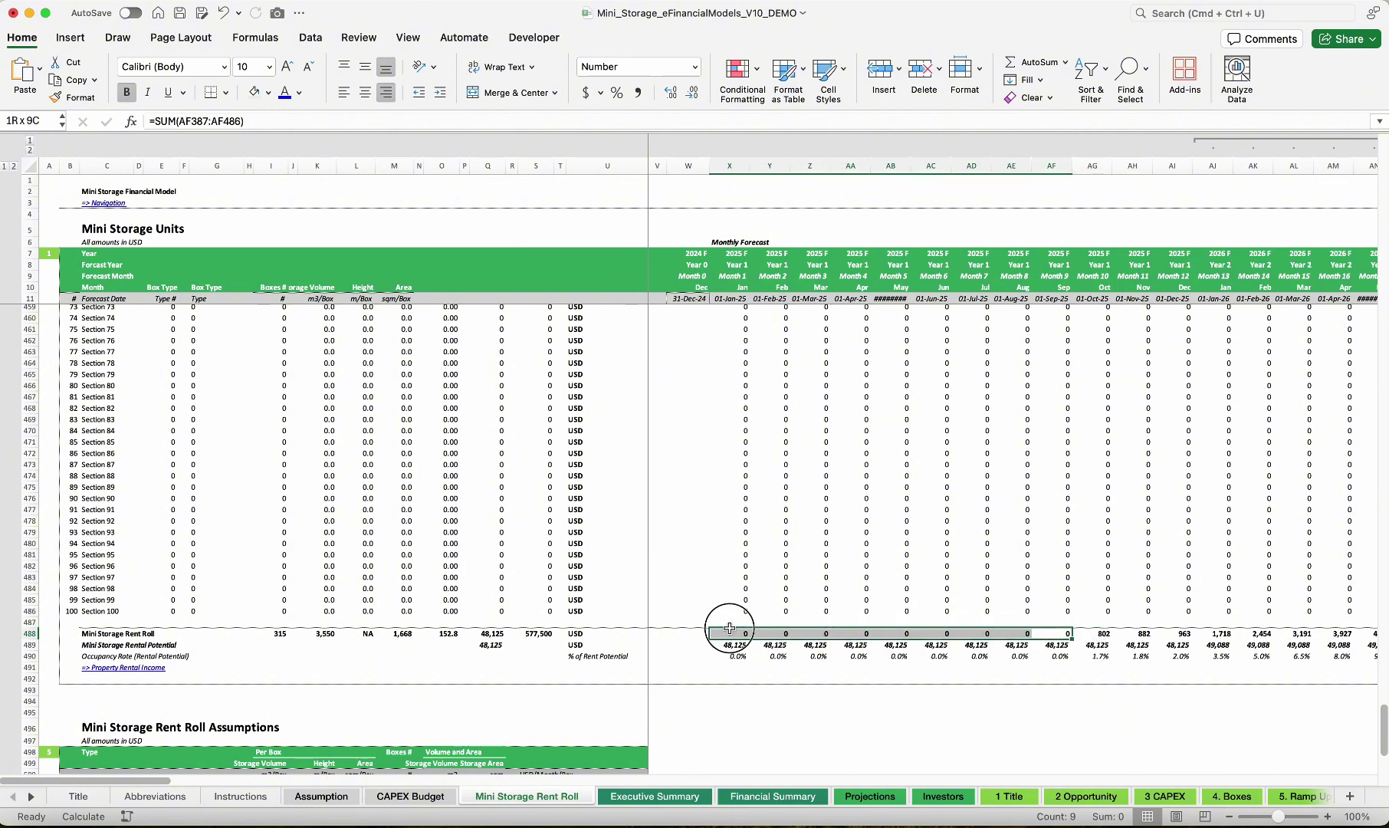
pyautogui.click(1101, 633)
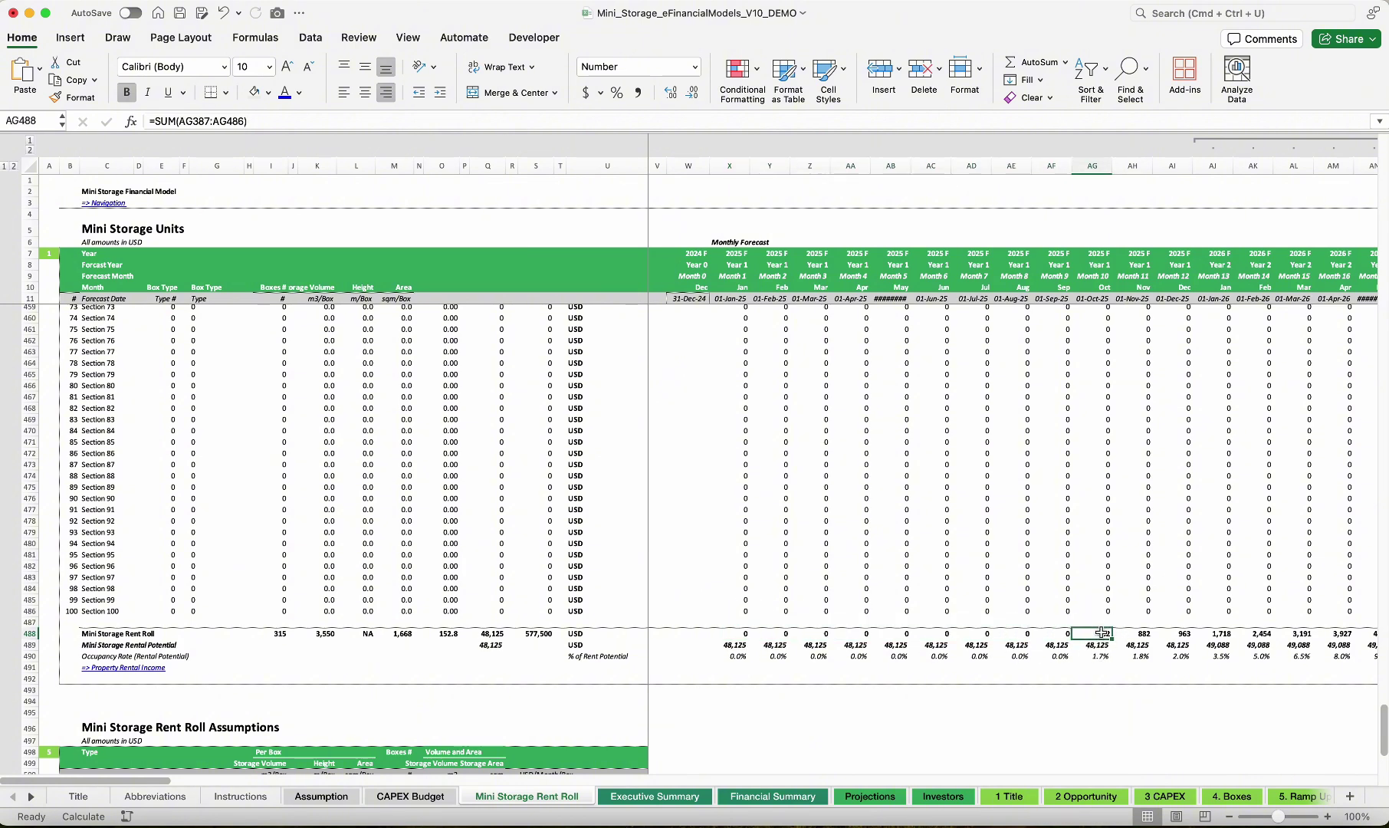
# Follow the Mini Storage Rent Roll total row from October 2025 through the monthly forecast to its 10-year total
pyautogui.hotkey('shift', 'Right')
pyautogui.hotkey('shift', 'Right')
pyautogui.hotkey('shift', 'Right')
pyautogui.hotkey('shift', 'Right')
pyautogui.hotkey('shift', 'Right')
pyautogui.hotkey('shift', 'Right')
pyautogui.hotkey('shift', 'Right')
pyautogui.hotkey('shift', 'Right')
pyautogui.hotkey('shift', 'Right')
pyautogui.hotkey('shift', 'Right')
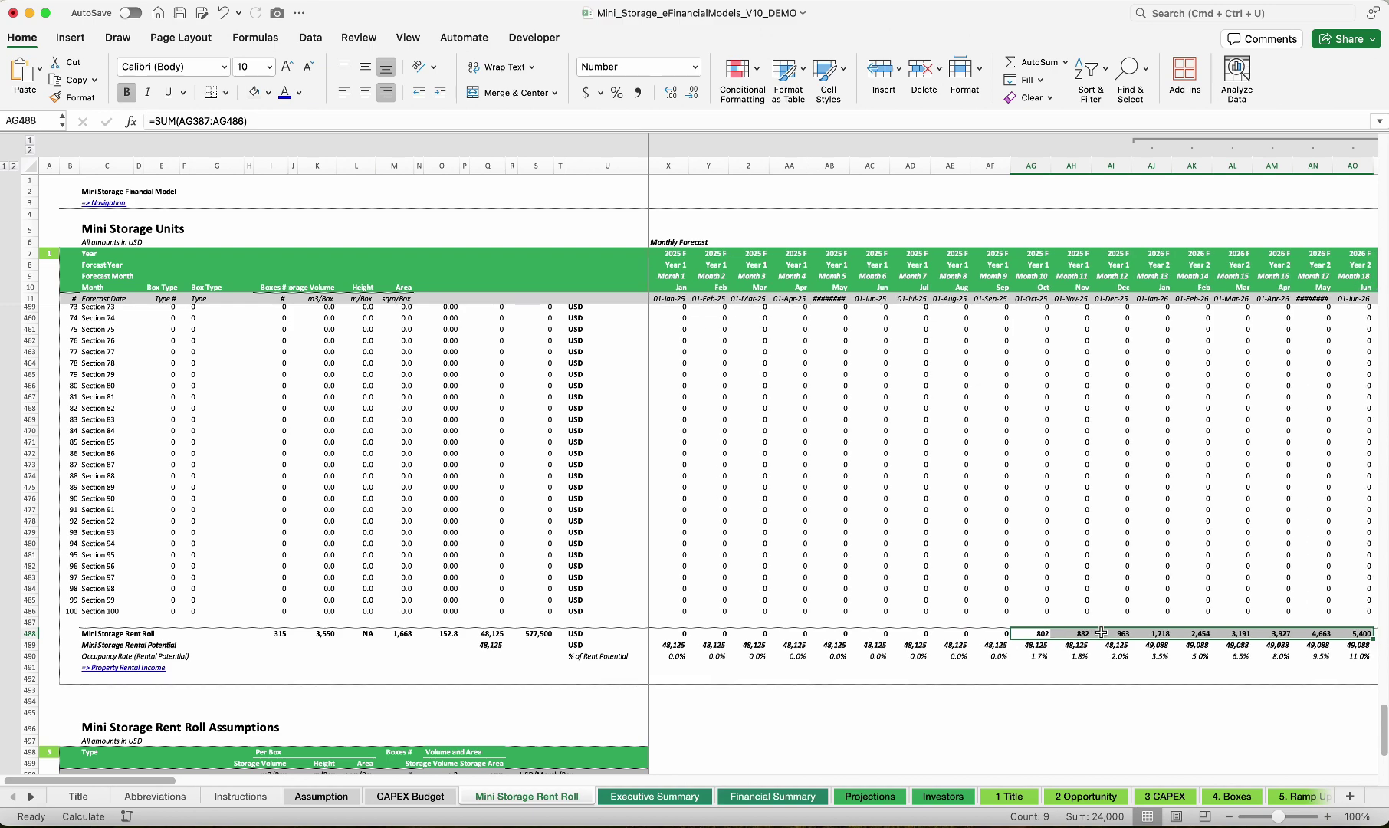
pyautogui.hotkey('shift', 'Right')
pyautogui.hotkey('shift', 'Right')
pyautogui.hotkey('shift', 'Right')
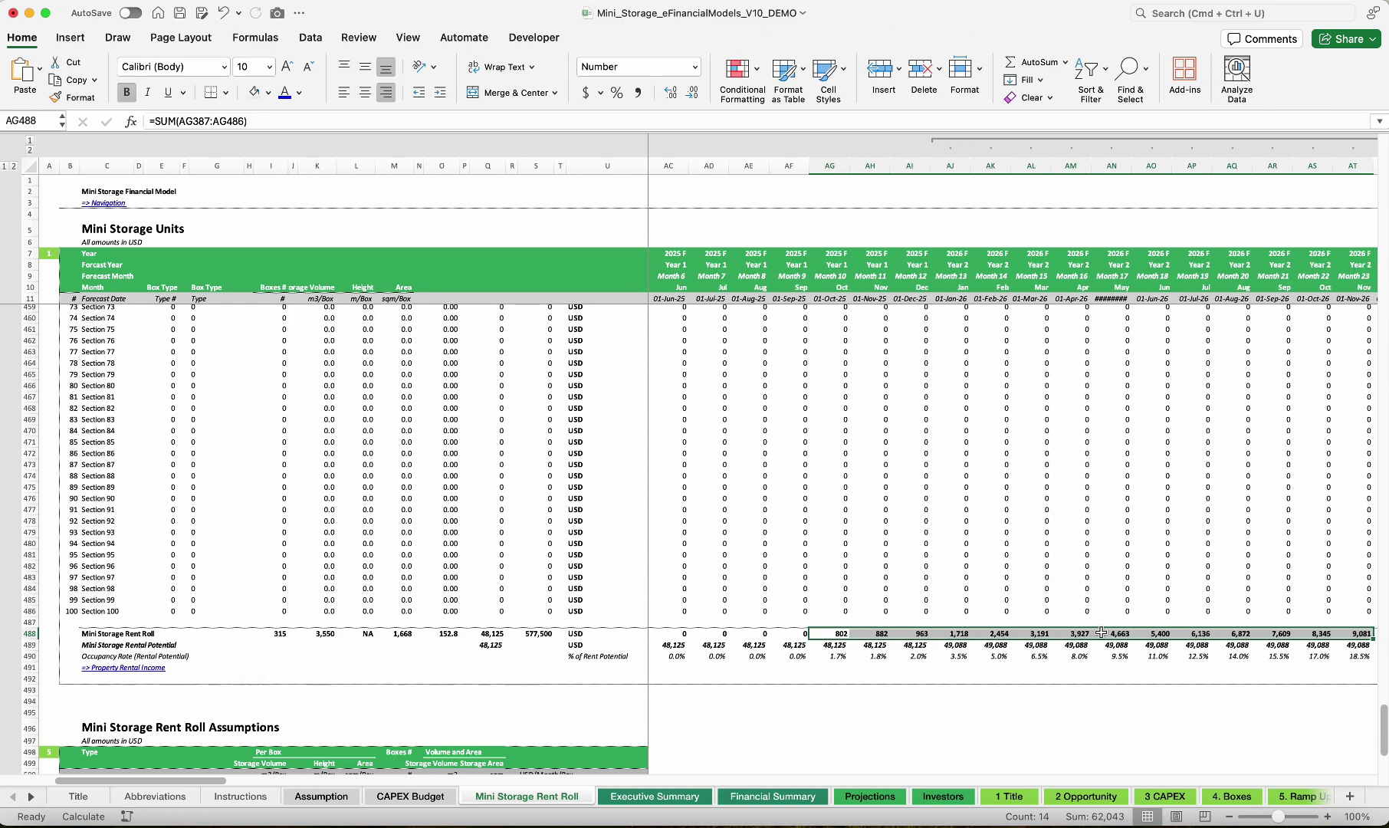
pyautogui.hotkey('shift', 'Right')
pyautogui.hotkey('shift', 'Right')
pyautogui.hotkey('shift', 'Right')
pyautogui.hotkey('shift', 'Right')
pyautogui.hotkey('shift', 'Right')
pyautogui.press('super+Right')
pyautogui.press('super+Right')
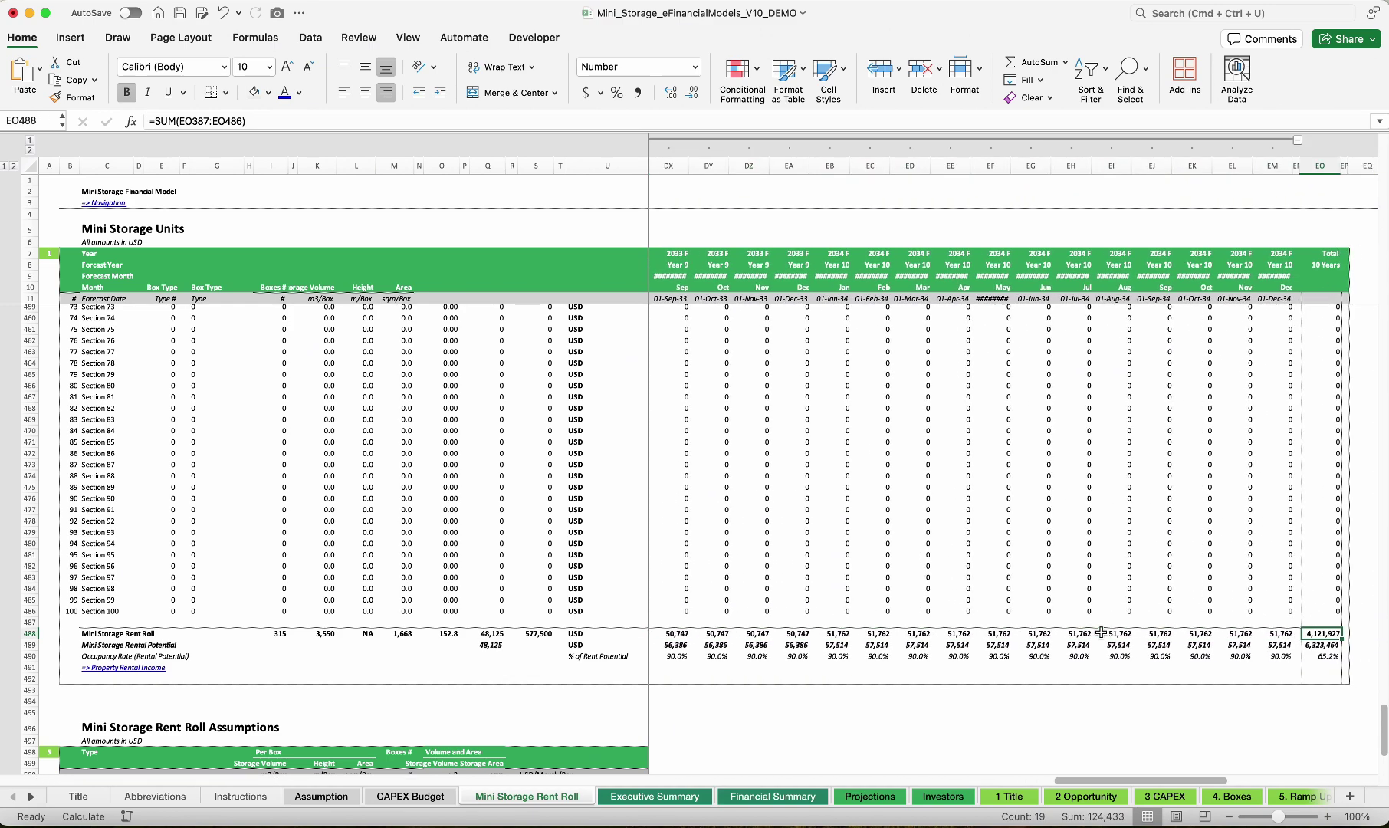
# Review the Mini Storage Rent Roll totals for Year 1 to Year 10 in the Yearly Forecast
pyautogui.press('Right')
pyautogui.press('Right')
pyautogui.press('Right')
pyautogui.press('Right')
pyautogui.press('Right')
pyautogui.press('Right')
pyautogui.press('Right')
pyautogui.press('Right')
pyautogui.press('Right')
pyautogui.press('Right')
pyautogui.press('Right')
pyautogui.press('Right')
pyautogui.press('Right')
pyautogui.press('Right')
pyautogui.moveTo(980, 633); pyautogui.dragTo(1334, 633)
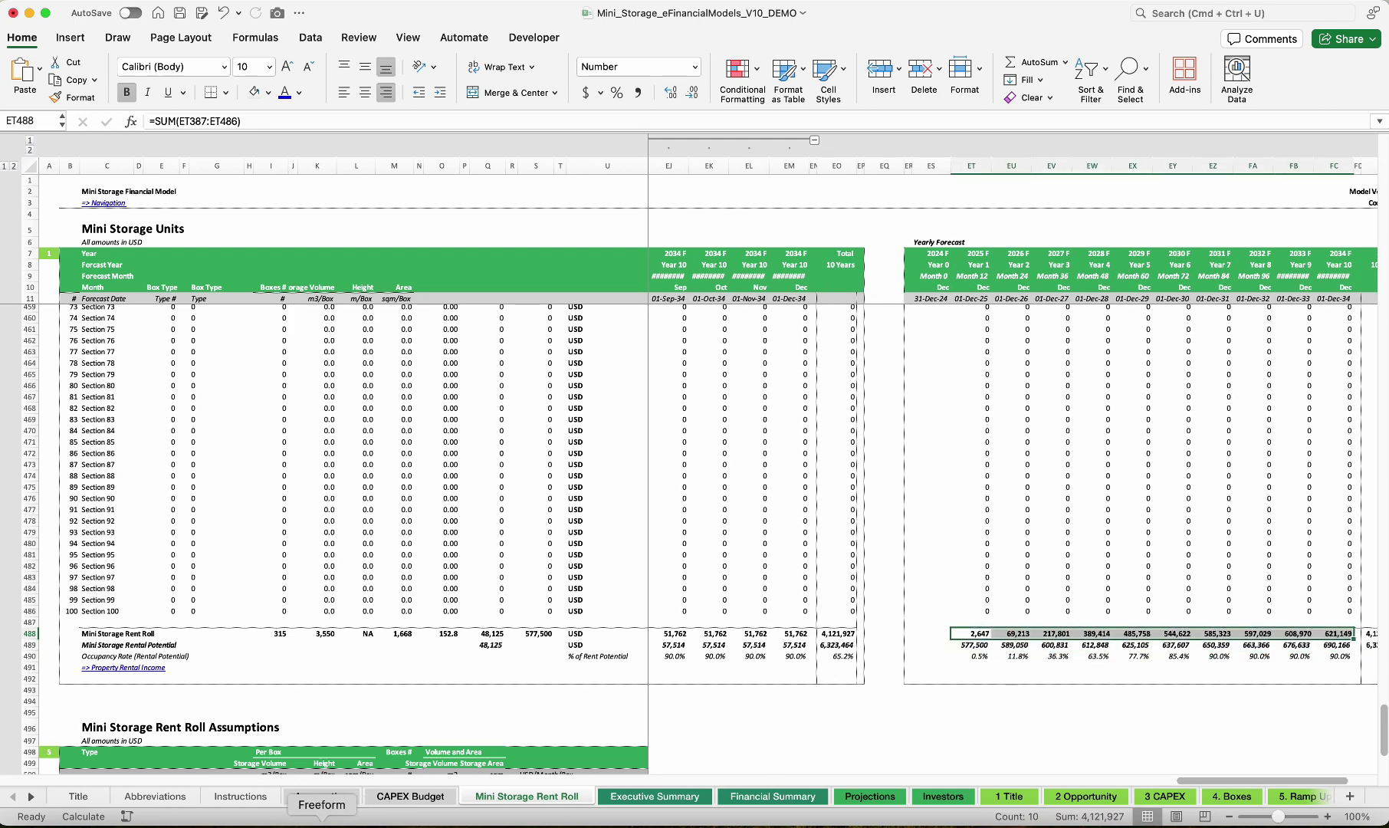
pyautogui.hscroll(3, 790, 657)
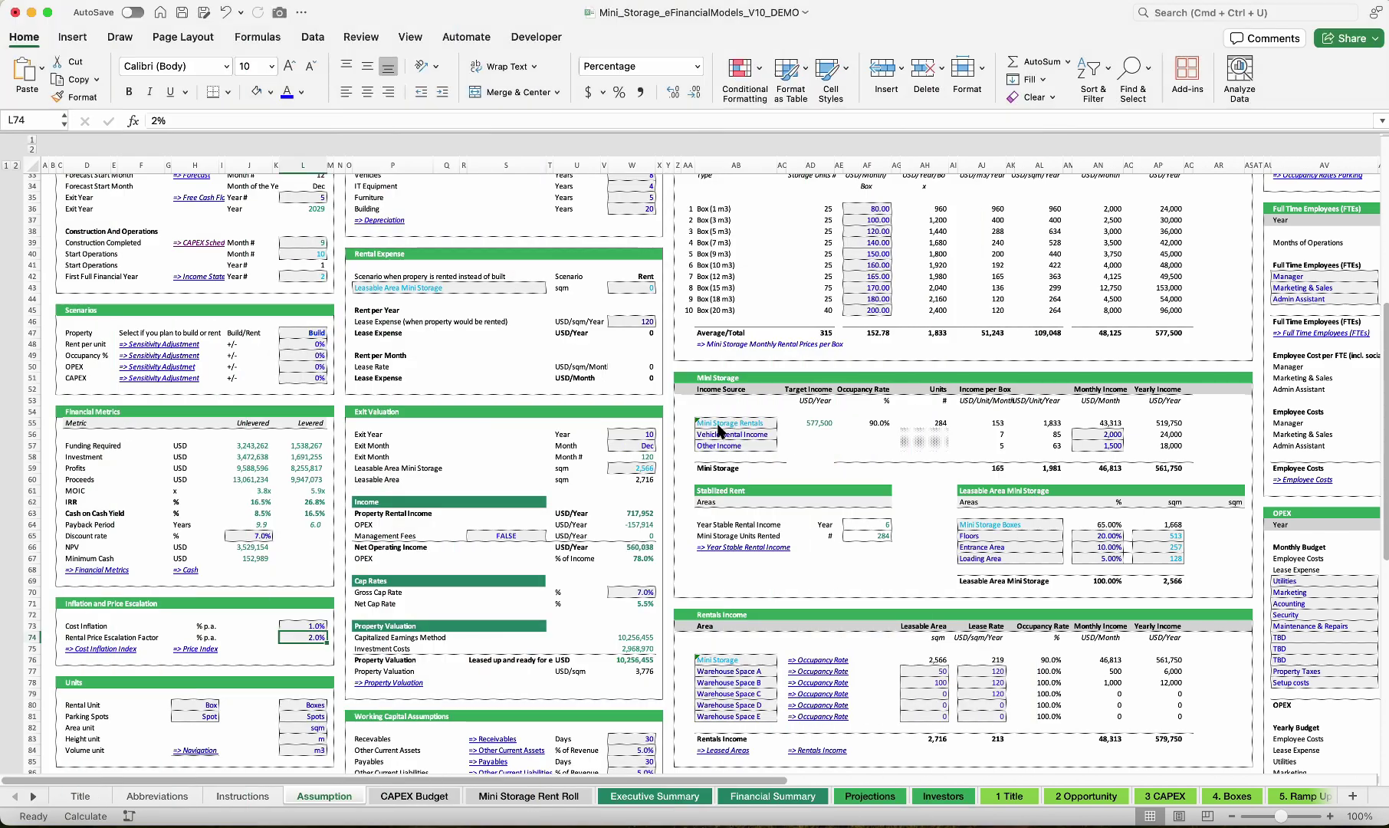
# On the Assumption sheet, review the Mini Storage income sources: Mini Storage Rentals, Vehicle Rental Income and Other Income, including the monthly vehicle income input
pyautogui.click(717, 423)
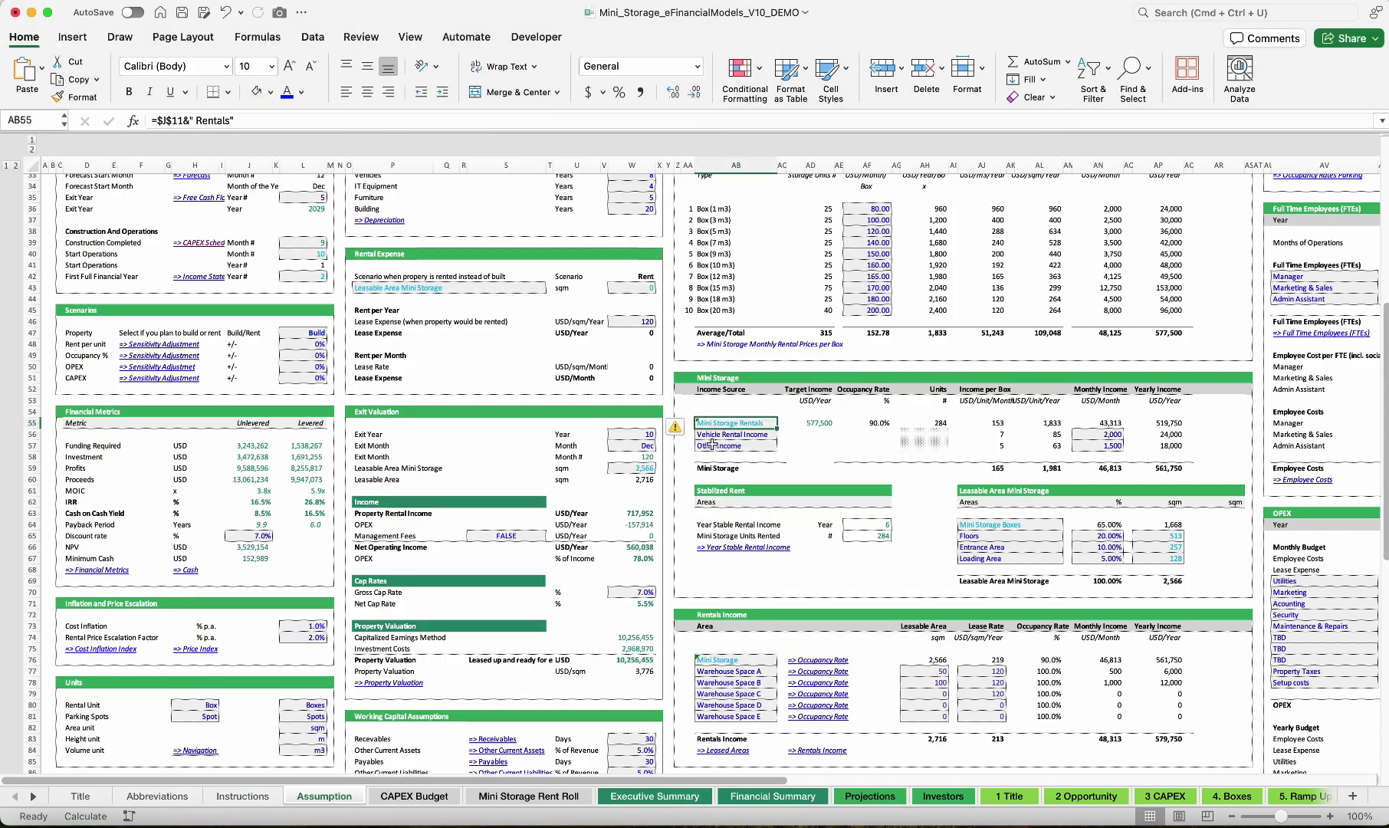
pyautogui.click(708, 435)
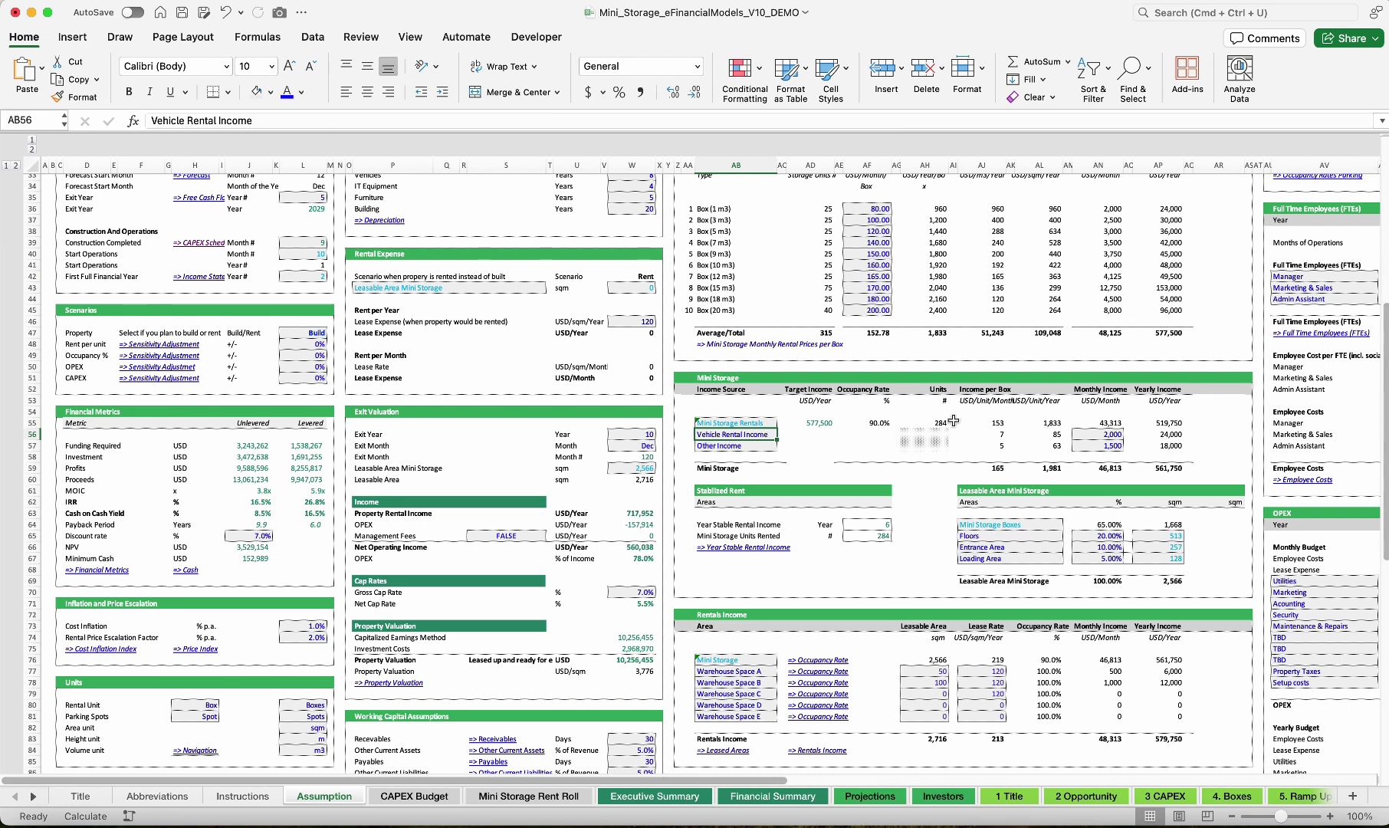
pyautogui.click(1036, 436)
pyautogui.click(712, 435)
pyautogui.moveTo(727, 438); pyautogui.dragTo(727, 447)
pyautogui.click(1100, 434)
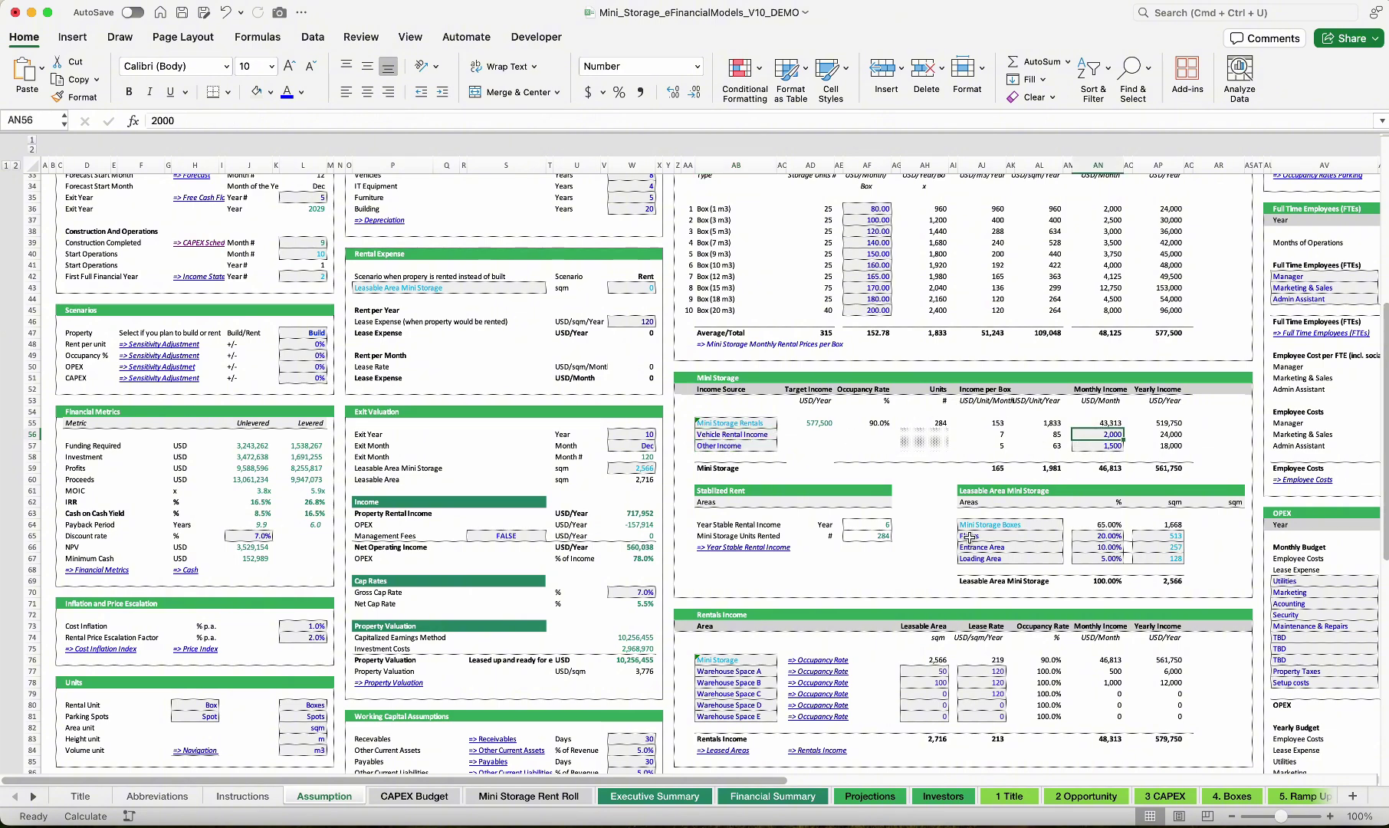
# Examine Warehouse Spaces A to E under Rentals Income, with their Leasable Area and Lease Rate inputs
pyautogui.scroll(-5, 791, 541)
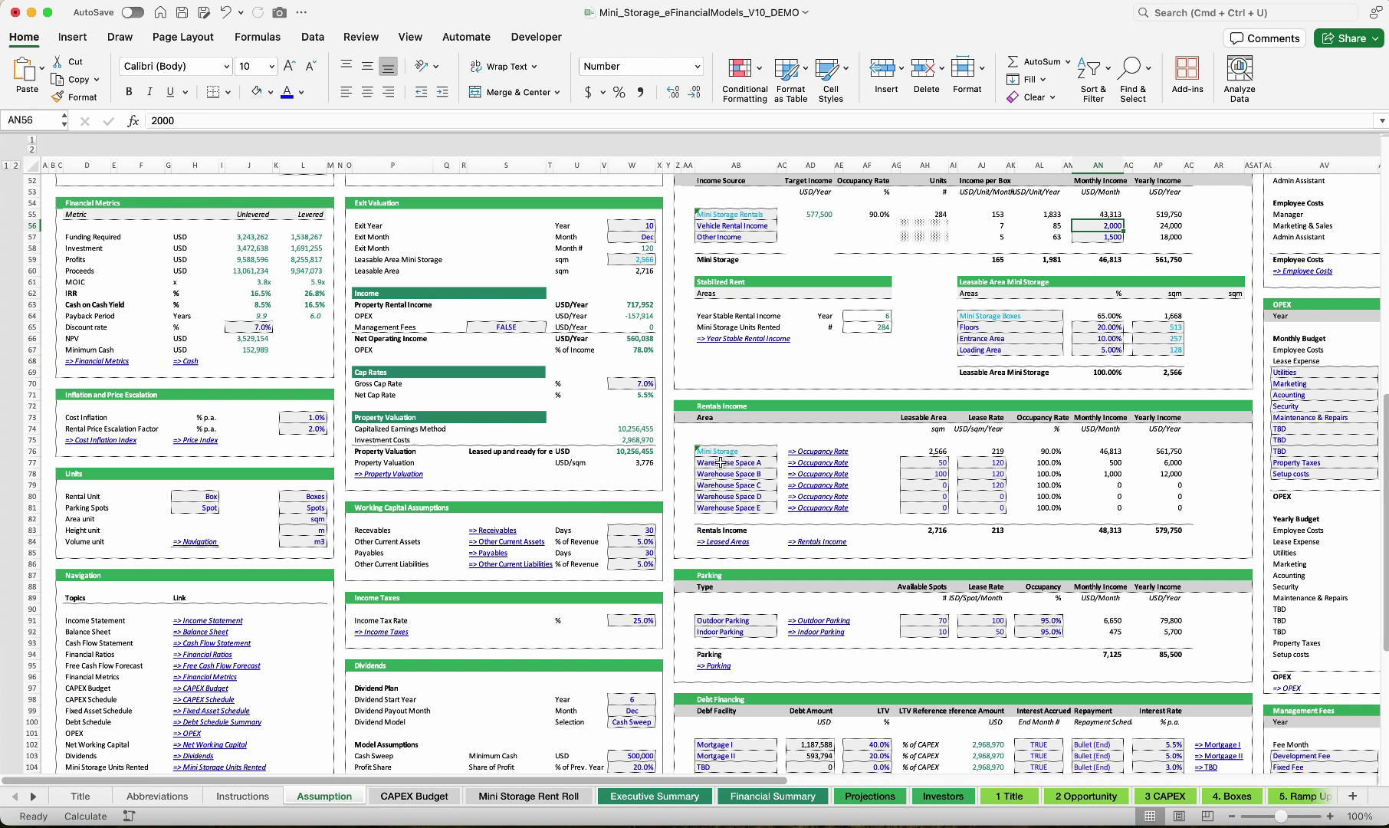
pyautogui.moveTo(720, 462); pyautogui.dragTo(717, 510)
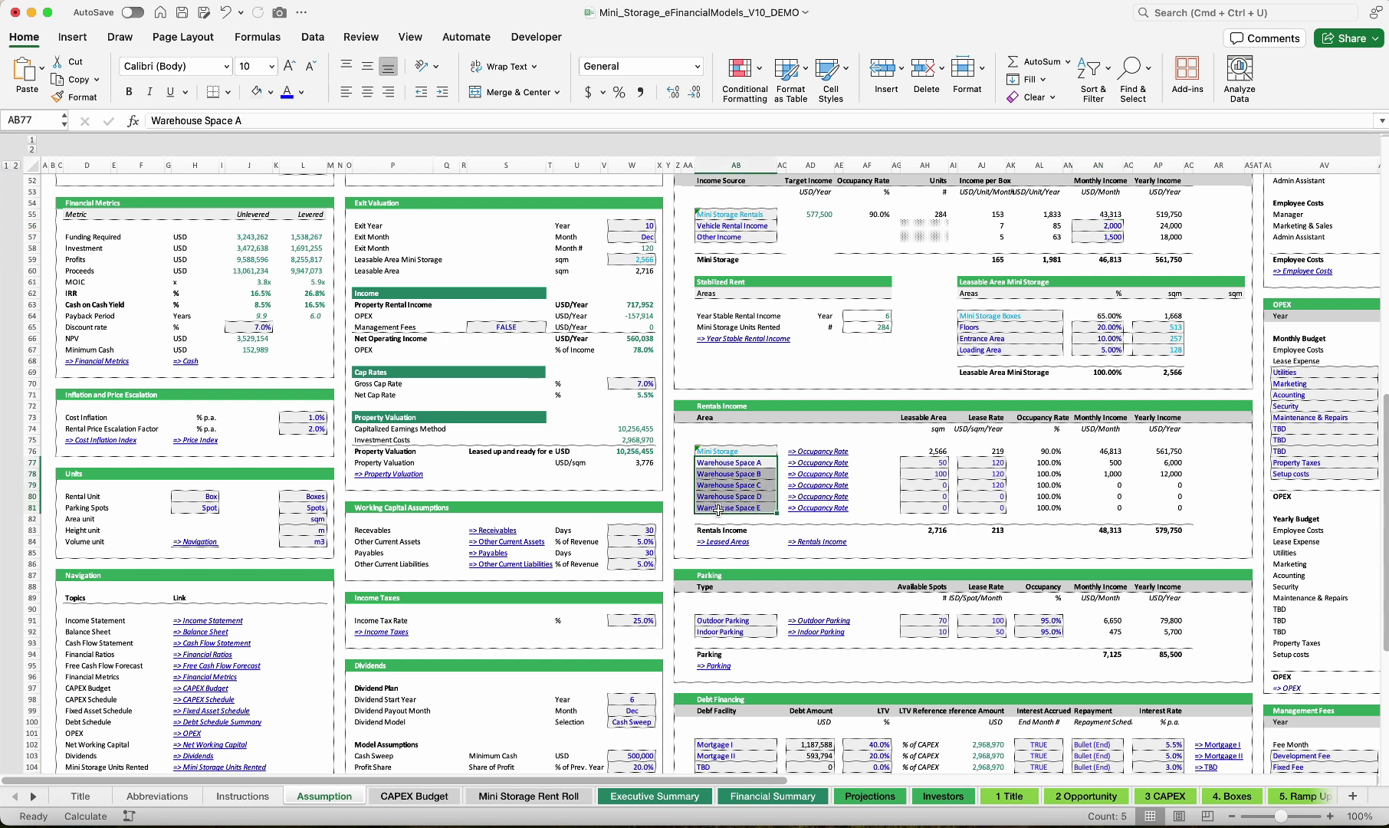
pyautogui.moveTo(936, 463); pyautogui.dragTo(988, 507)
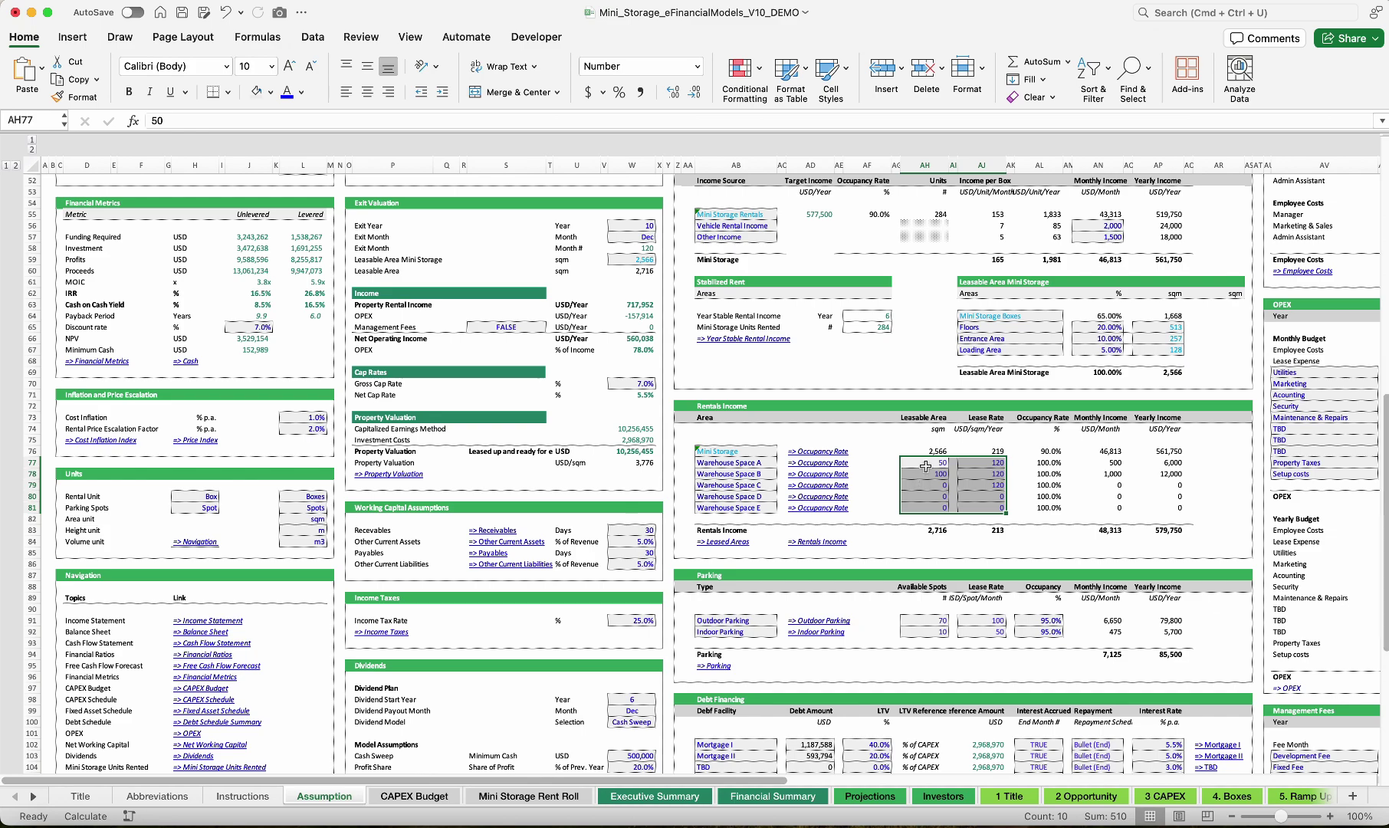
pyautogui.click(988, 474)
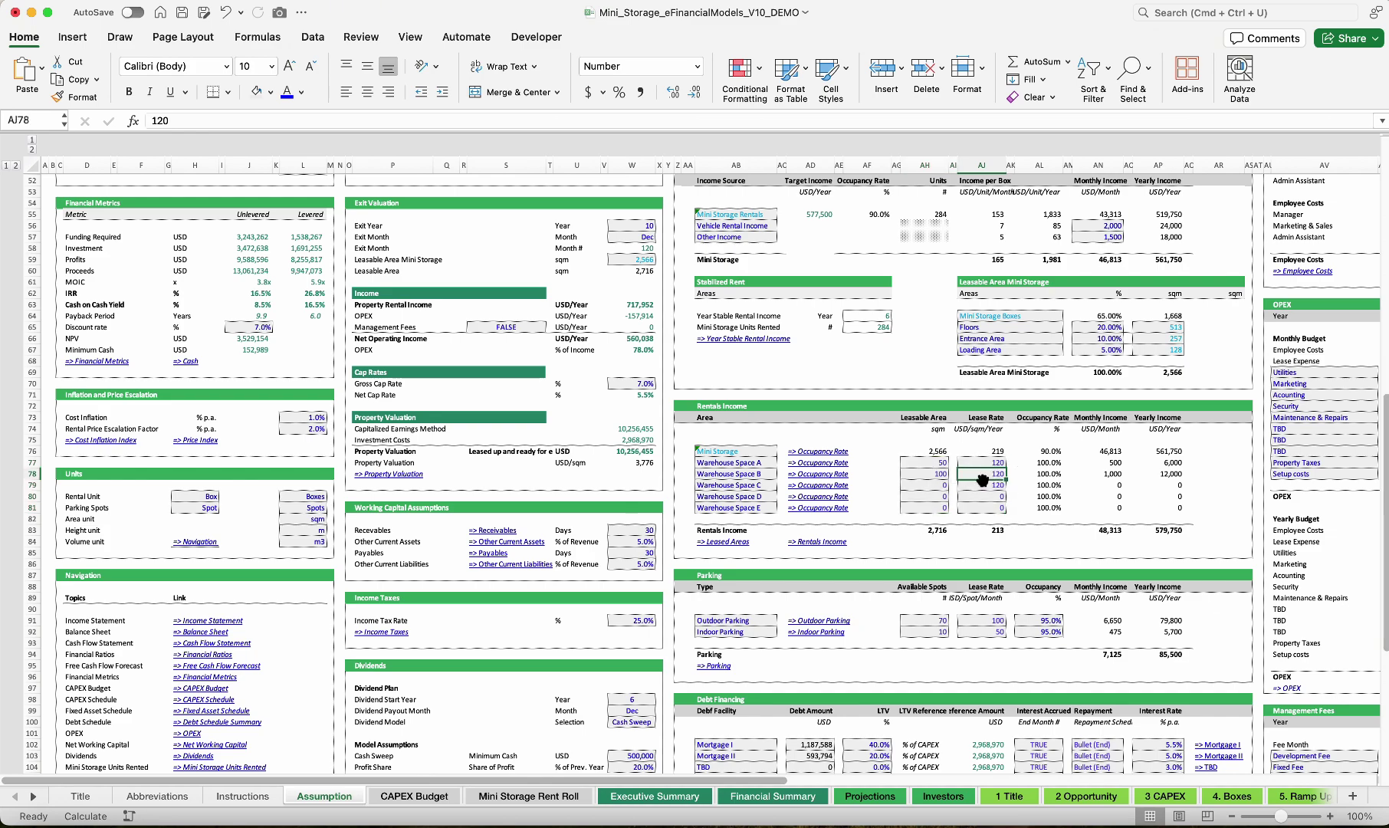
# Review the yearly Occupancy Rate inputs for Mini Storage, Warehouse Spaces A to E, and Outdoor and Indoor Parking
pyautogui.scroll(15, 983, 480)
pyautogui.hscroll(10, 983, 481)
pyautogui.moveTo(813, 283); pyautogui.dragTo(1062, 273)
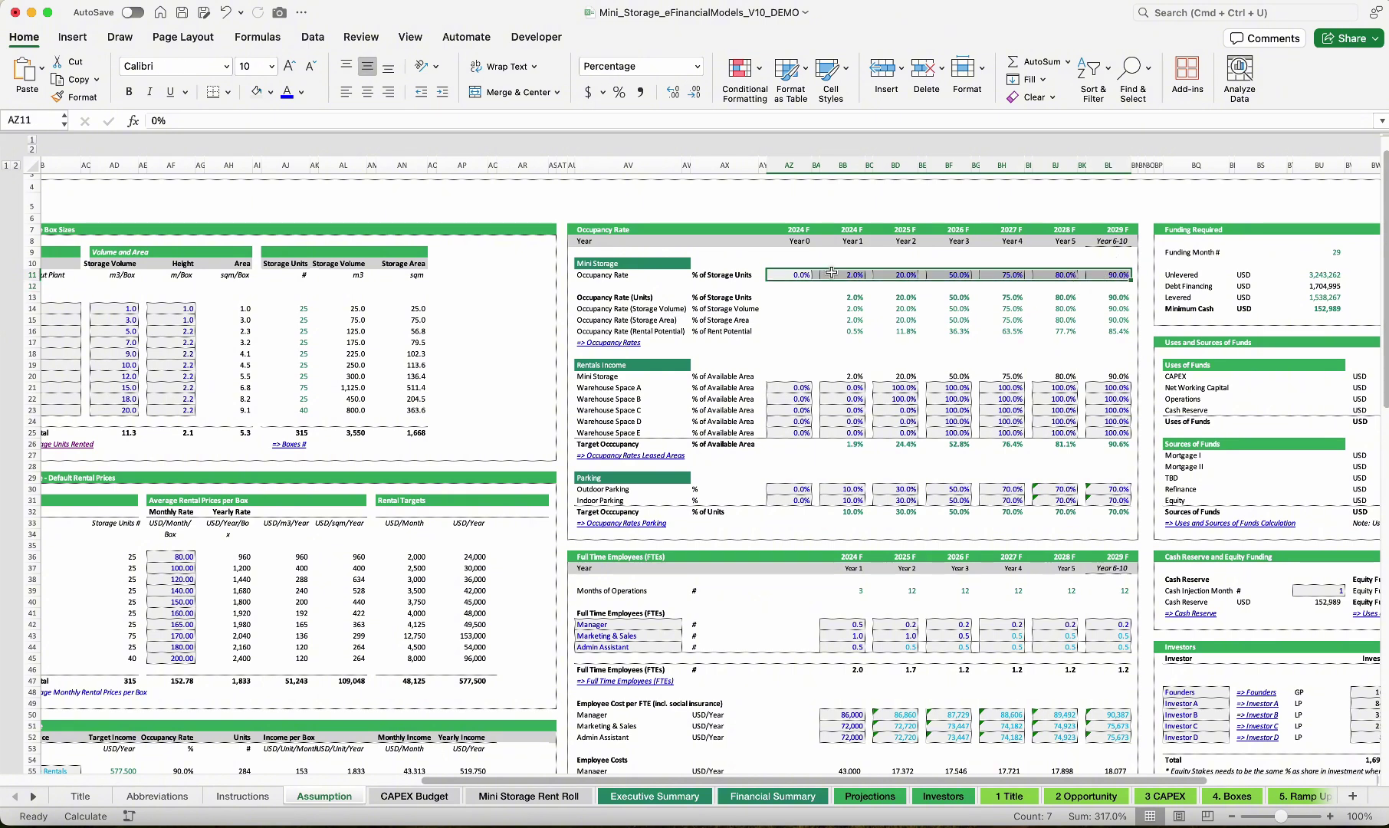
pyautogui.moveTo(794, 391); pyautogui.dragTo(1109, 430)
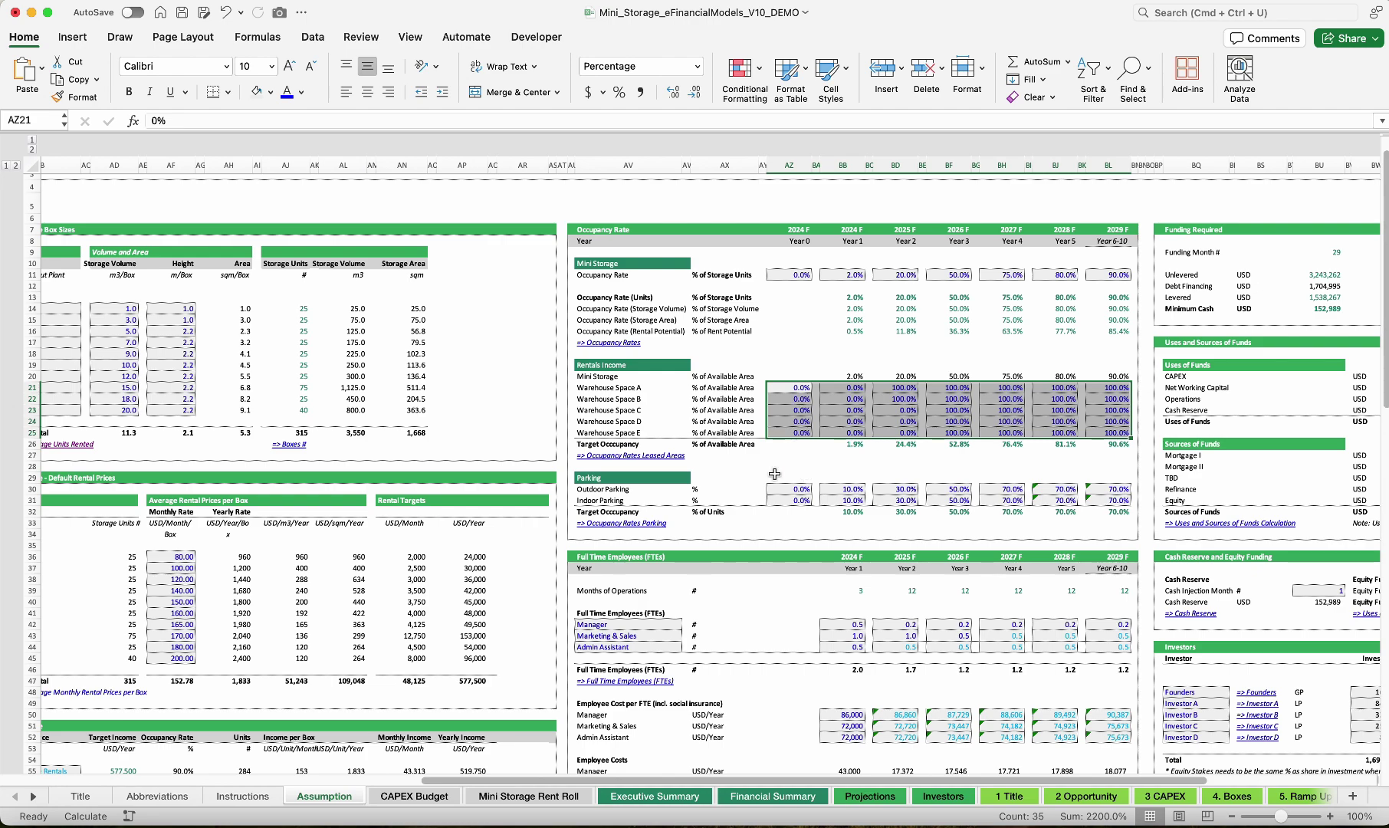
pyautogui.moveTo(788, 491); pyautogui.dragTo(1112, 499)
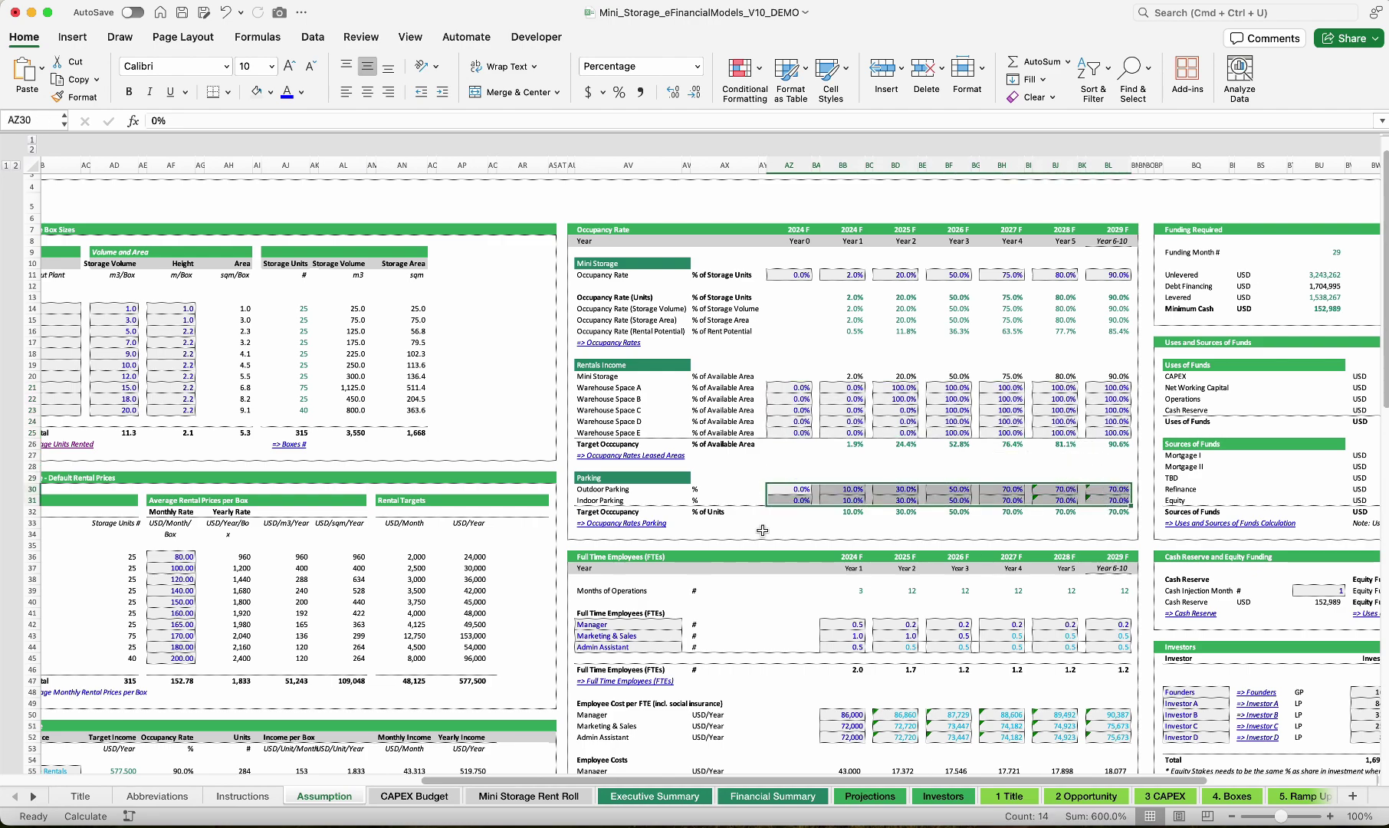
# Examine the Outdoor and Indoor Parking types and outdoor parking's Available Spots, Lease Rate and Occupancy inputs
pyautogui.scroll(-10, 257, 497)
pyautogui.hscroll(-5, 258, 498)
pyautogui.scroll(-5, 257, 498)
pyautogui.moveTo(318, 484); pyautogui.dragTo(316, 496)
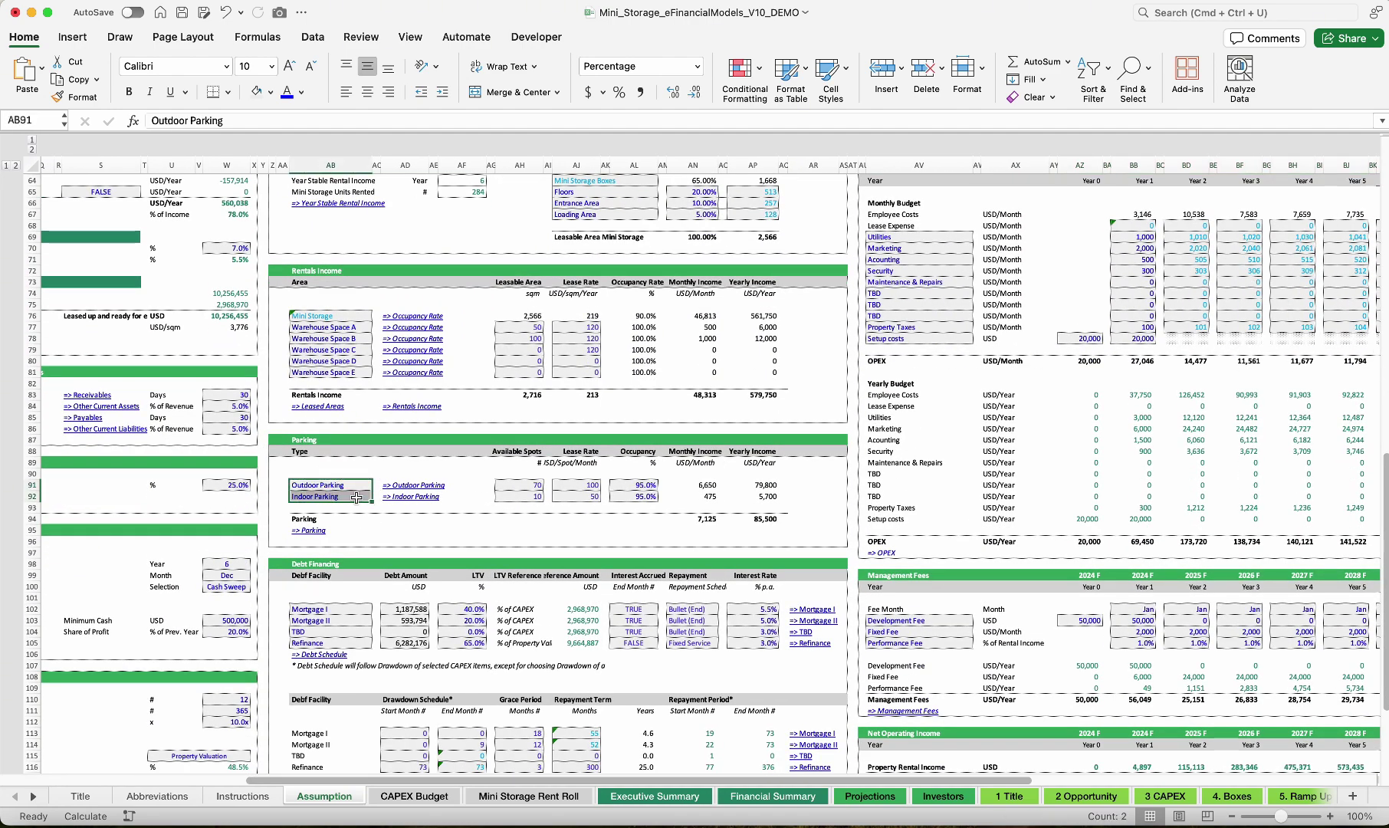
pyautogui.moveTo(535, 487); pyautogui.dragTo(642, 487)
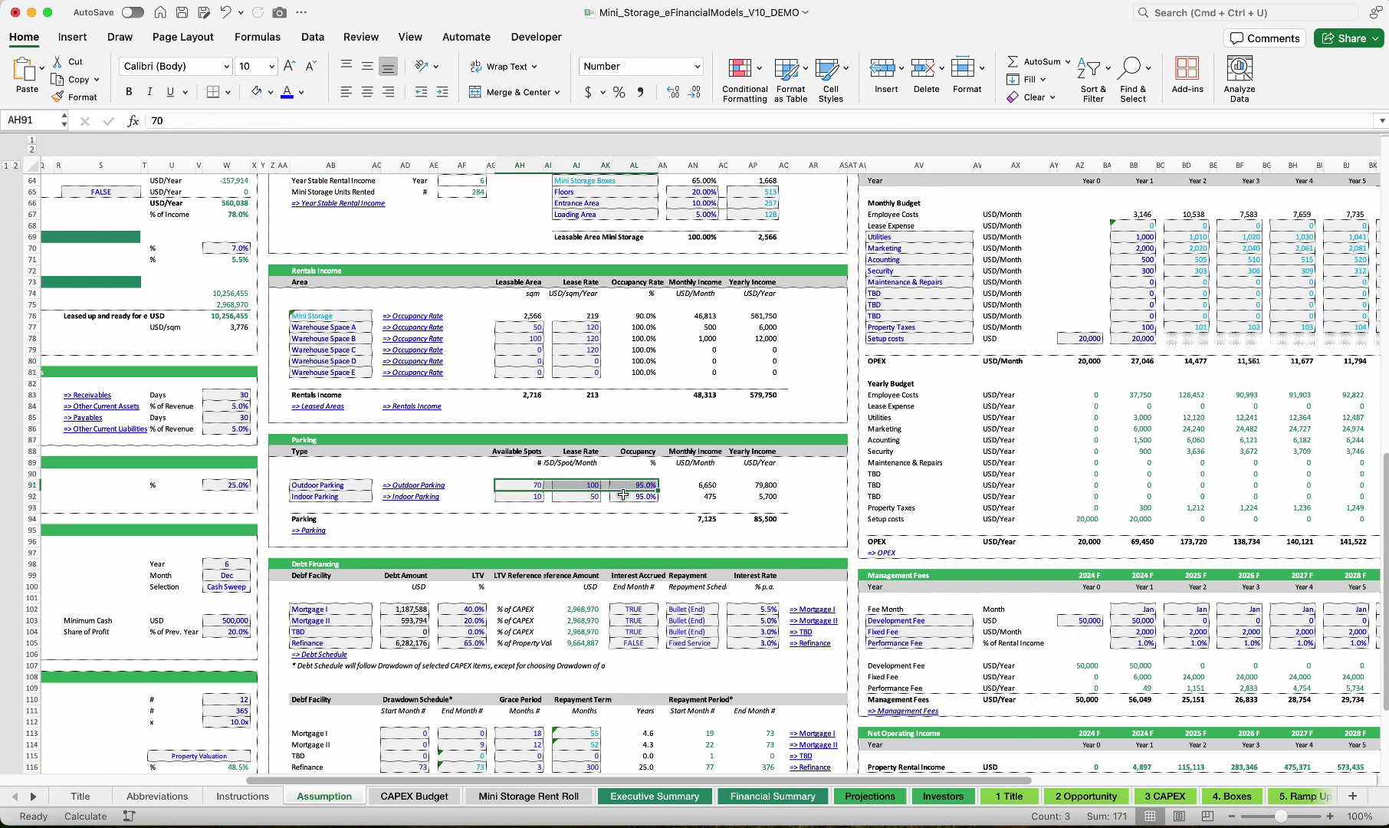
# Try setting Available Spots to 0 for Outdoor and Indoor Parking, and undo the changes
pyautogui.click(529, 488)
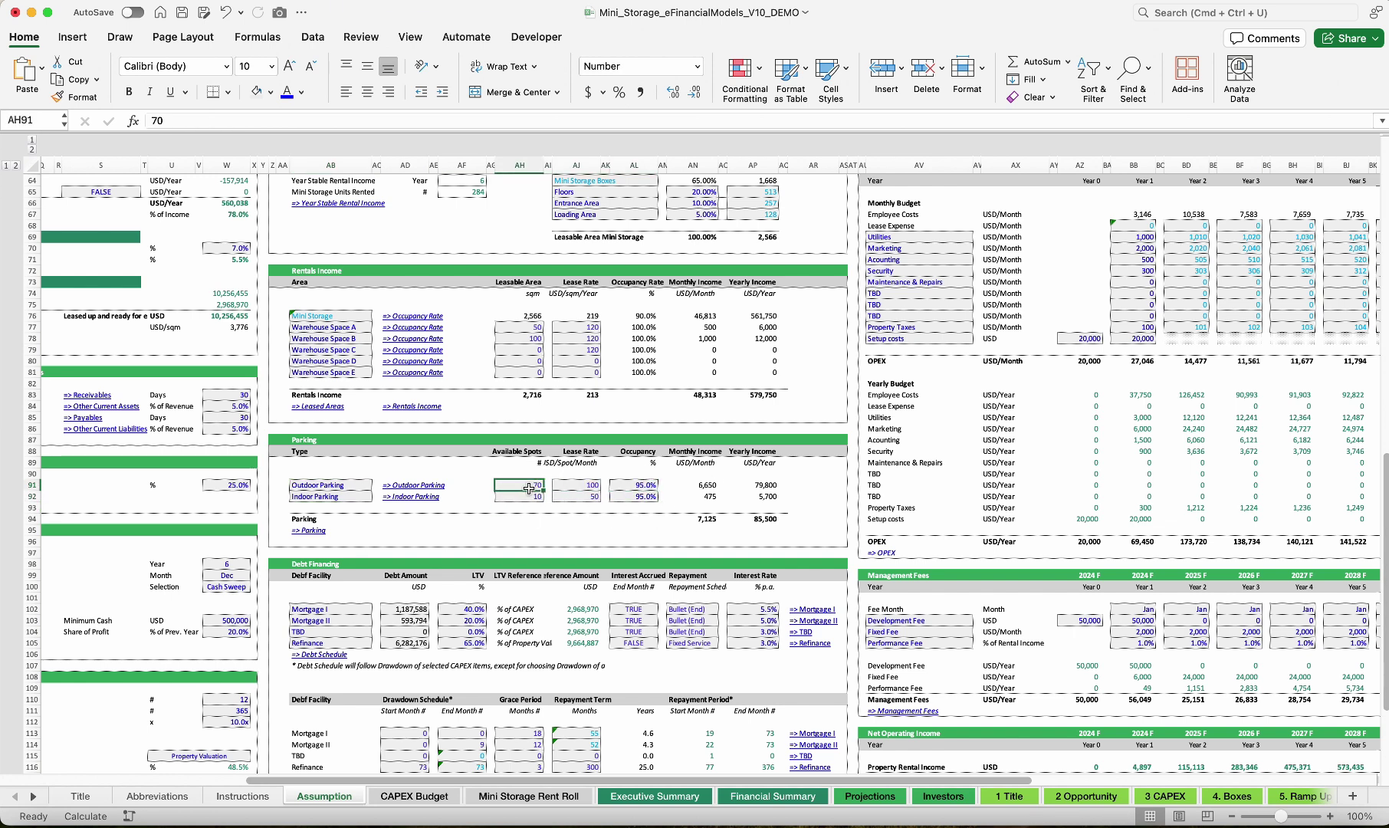
pyautogui.write('0')
pyautogui.press('Return')
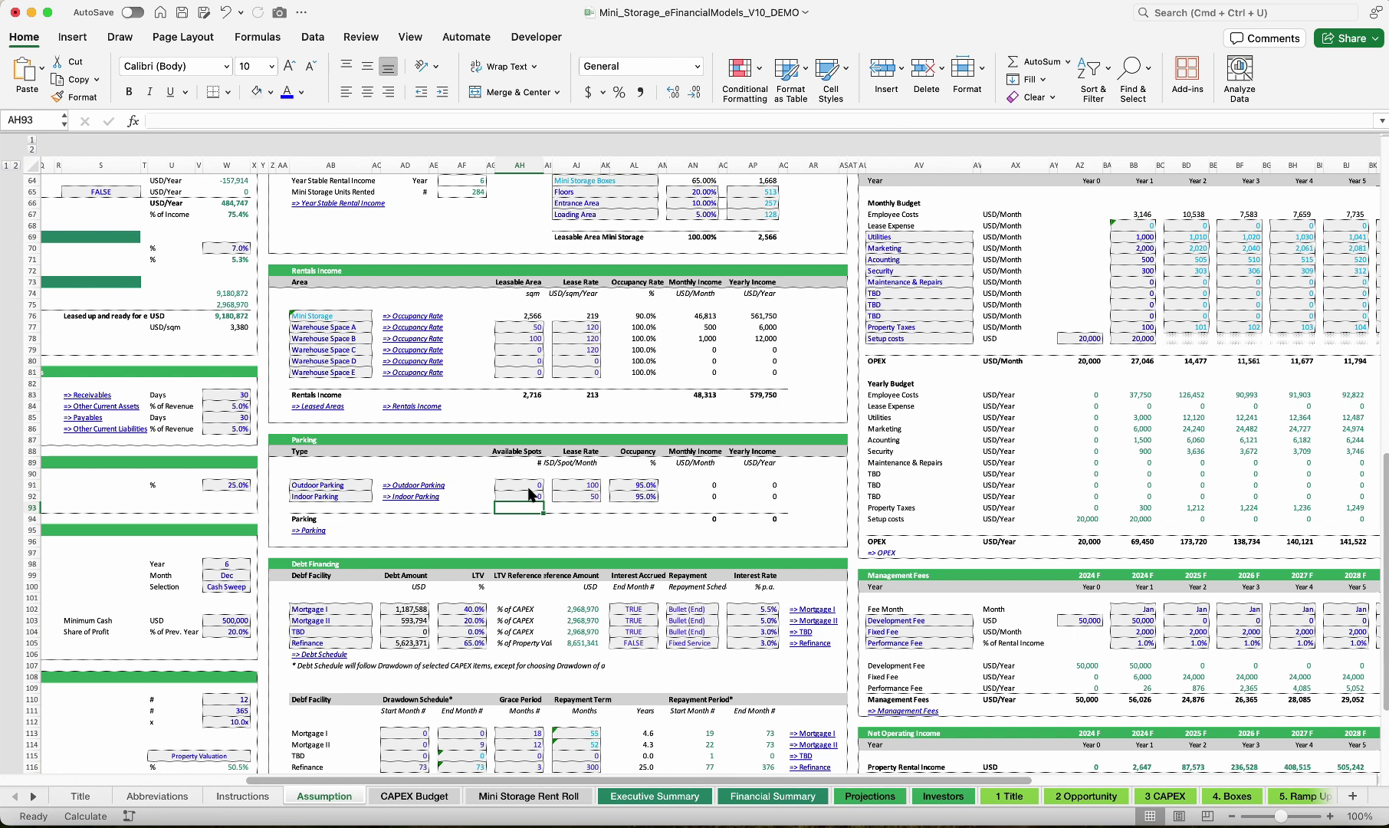
pyautogui.press('super+z')
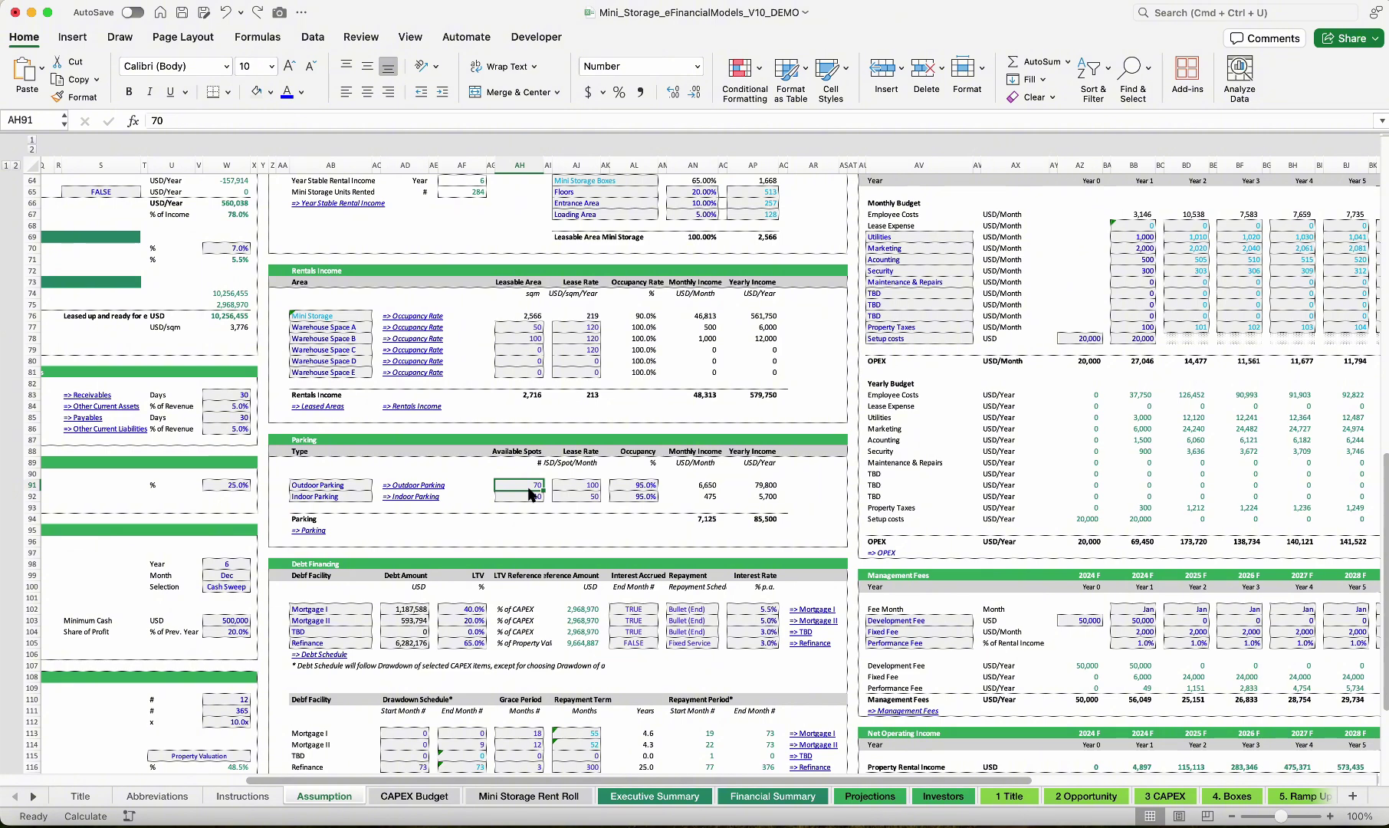
# Review the Full Time Employees section: yearly FTE inputs for each position, Employee Cost per FTE and total Employee Costs
pyautogui.hscroll(-5, 529, 493)
pyautogui.scroll(3, 529, 493)
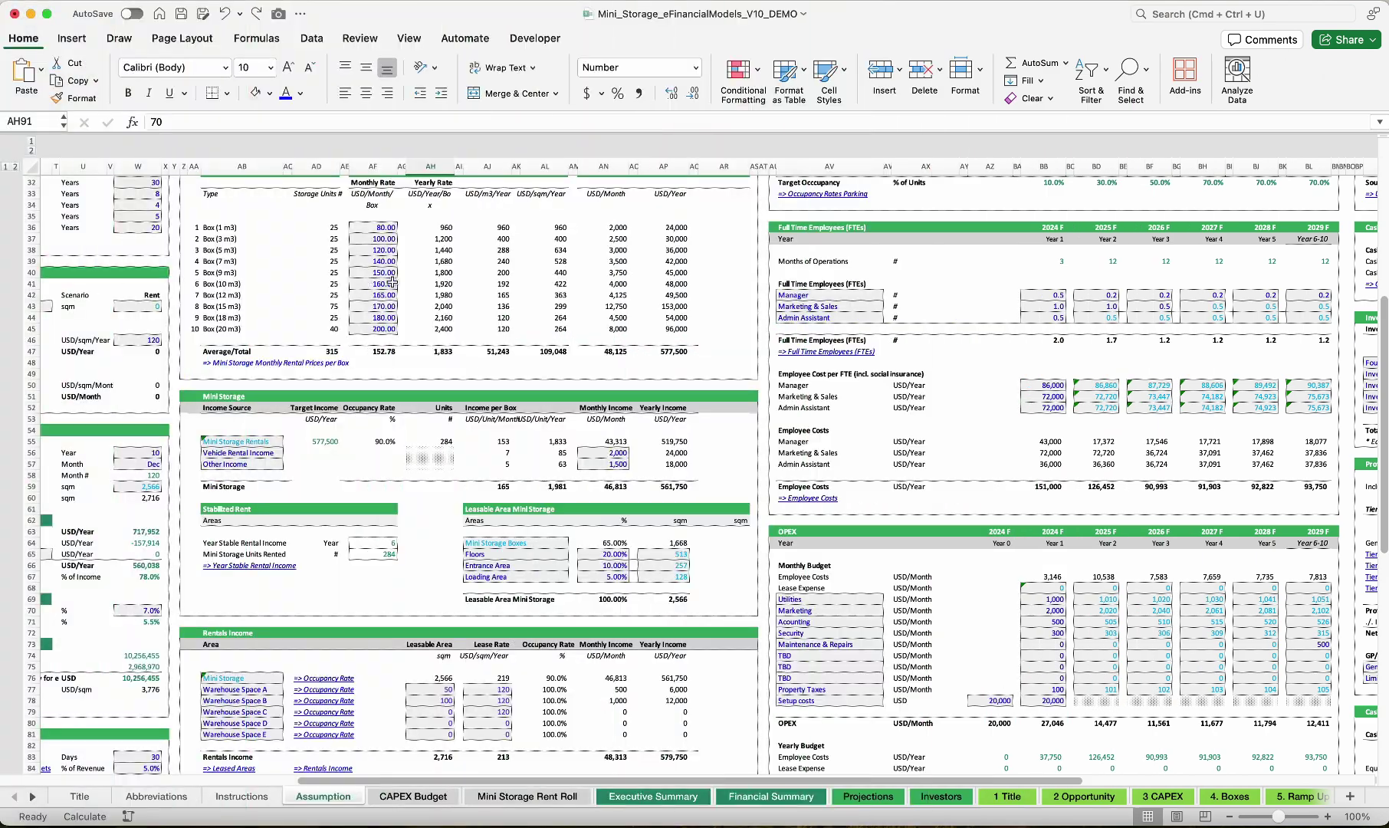
pyautogui.hscroll(5, 867, 281)
pyautogui.scroll(3, 867, 281)
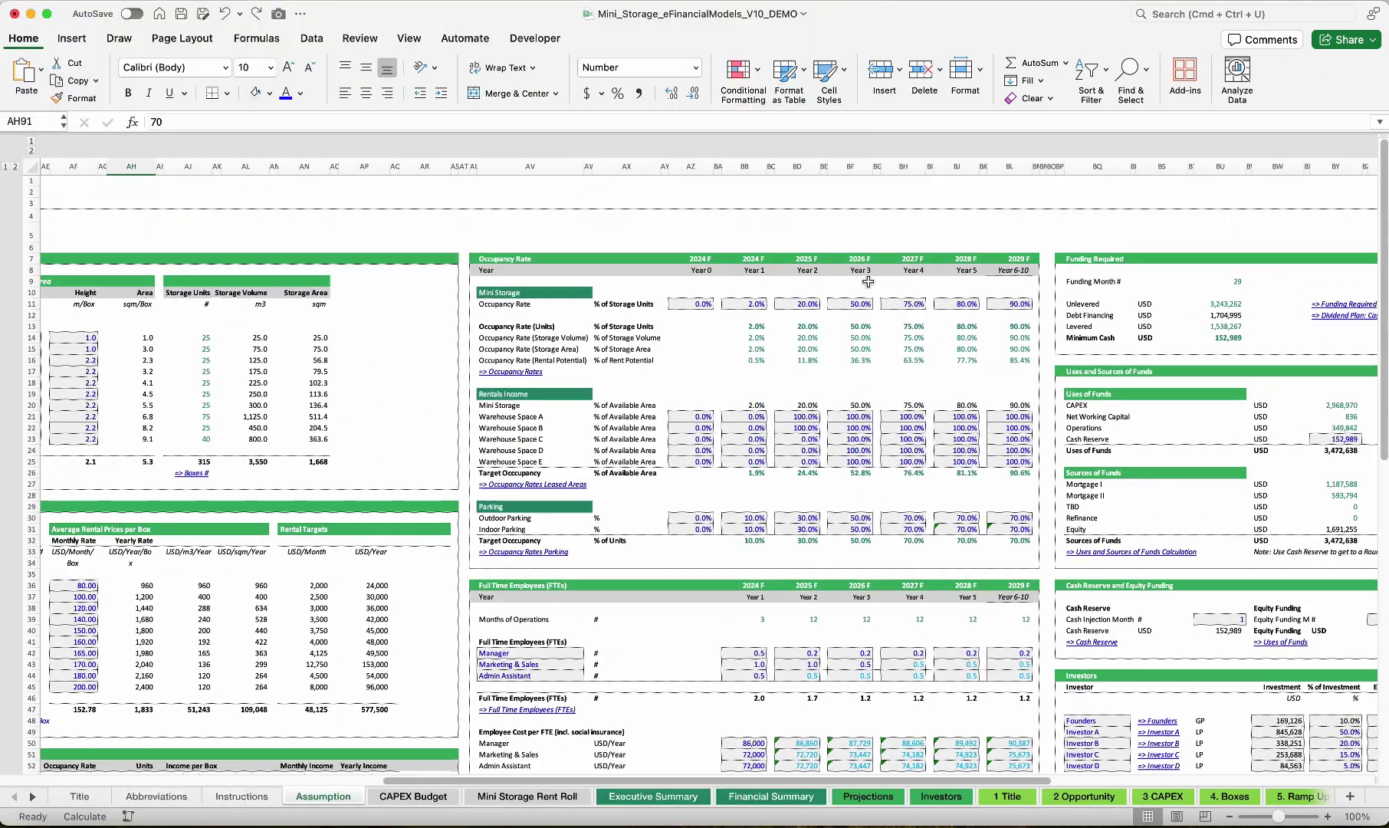
pyautogui.scroll(-10, 868, 282)
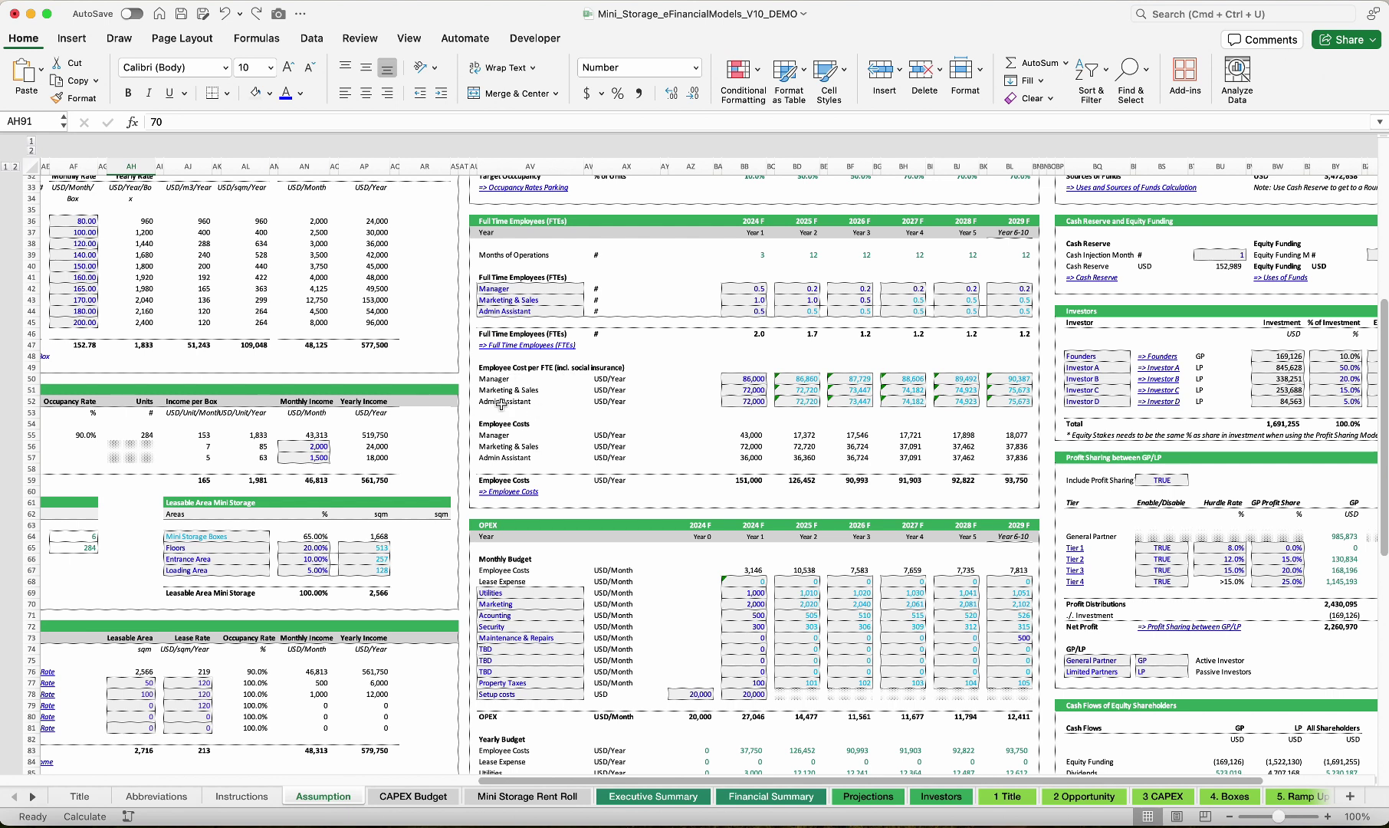
pyautogui.moveTo(486, 480); pyautogui.dragTo(1023, 471)
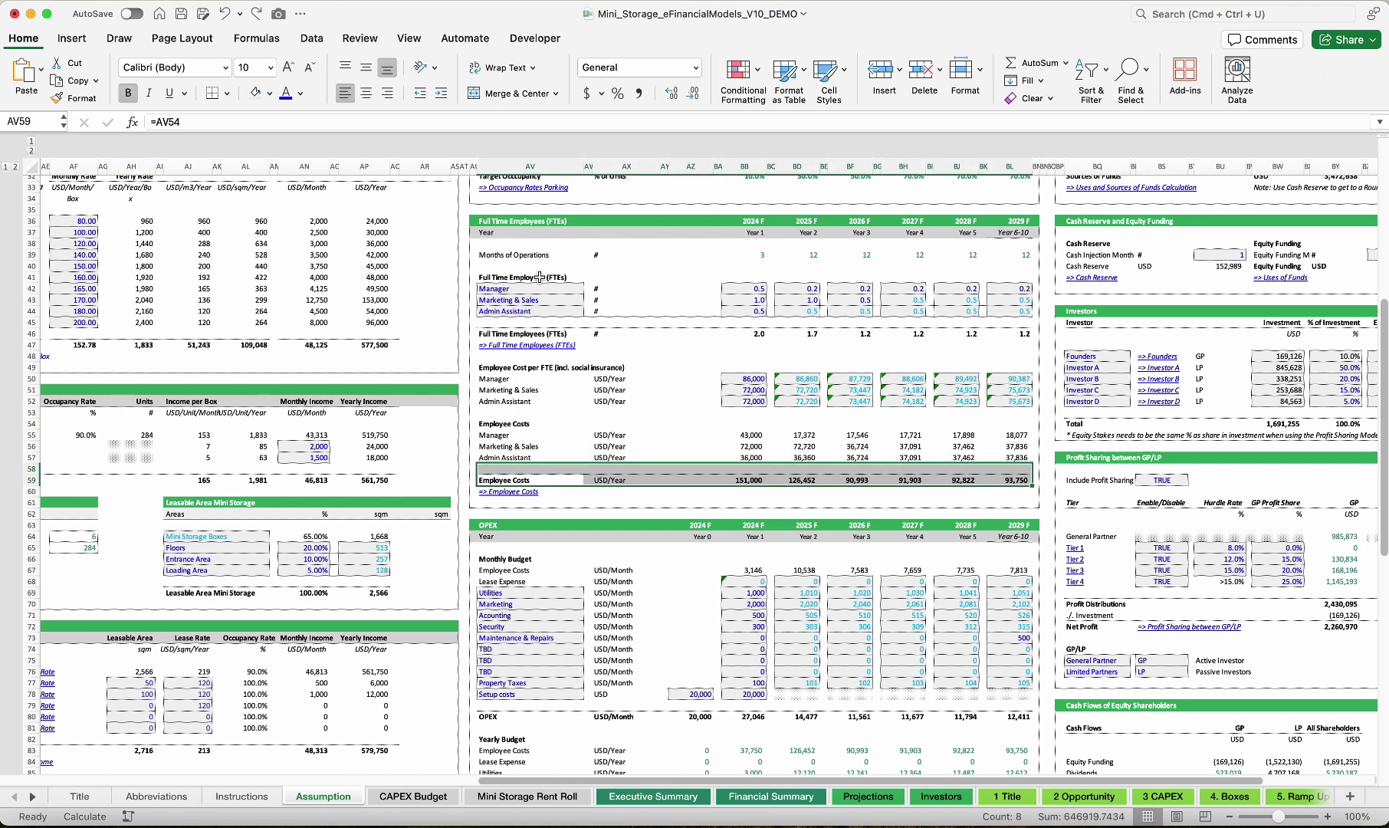
pyautogui.click(502, 287)
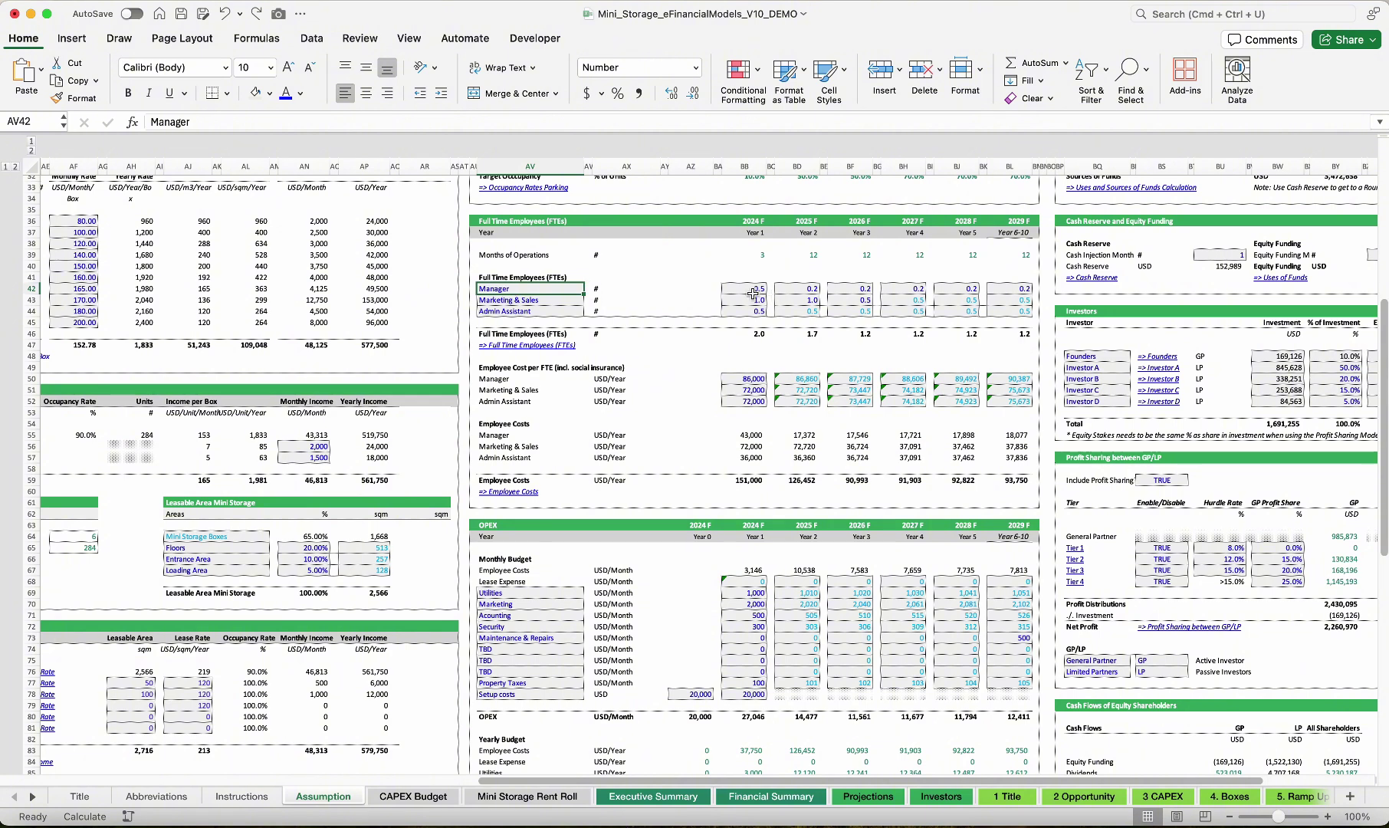
pyautogui.moveTo(752, 293); pyautogui.dragTo(994, 316)
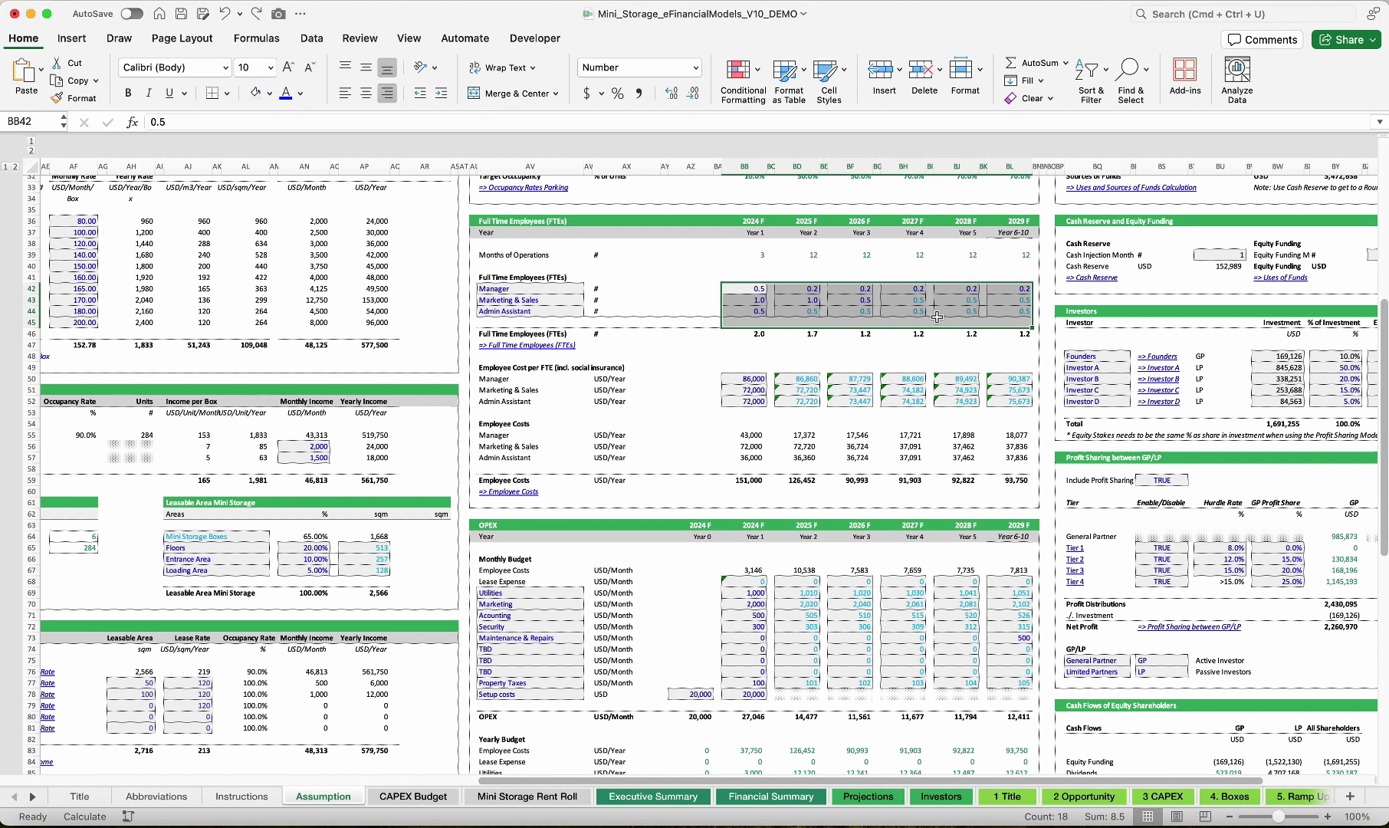
pyautogui.moveTo(748, 379); pyautogui.dragTo(998, 450)
# Set the Property scenario to Rent and check the Employee Costs and Lease Expense rows in the monthly OPEX budget
pyautogui.moveTo(491, 574)
pyautogui.mouseDown()
pyautogui.moveTo(1026, 572)
pyautogui.moveTo(451, 590)
pyautogui.moveTo(488, 582)
pyautogui.mouseUp()
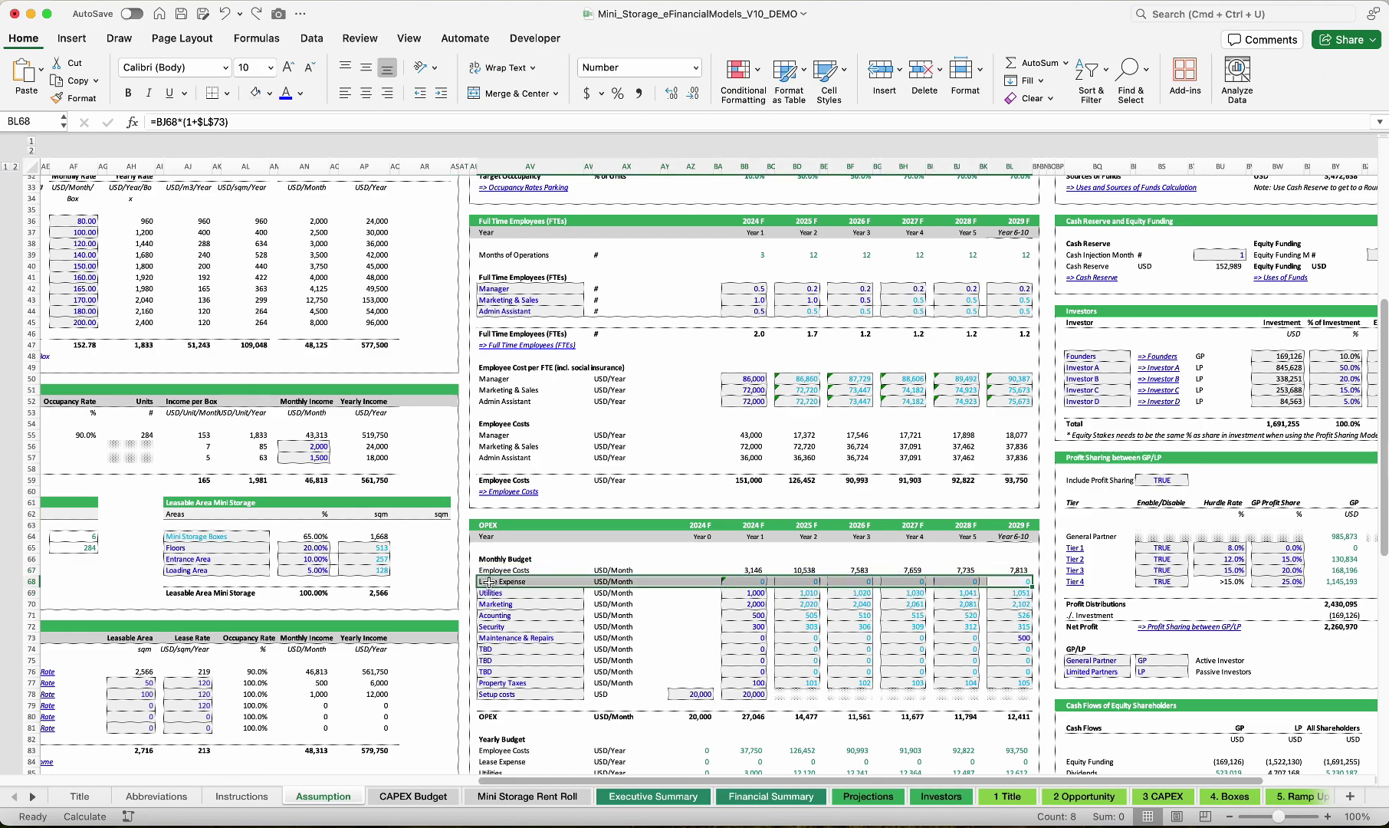
pyautogui.hscroll(-10, 391, 520)
pyautogui.scroll(5, 390, 521)
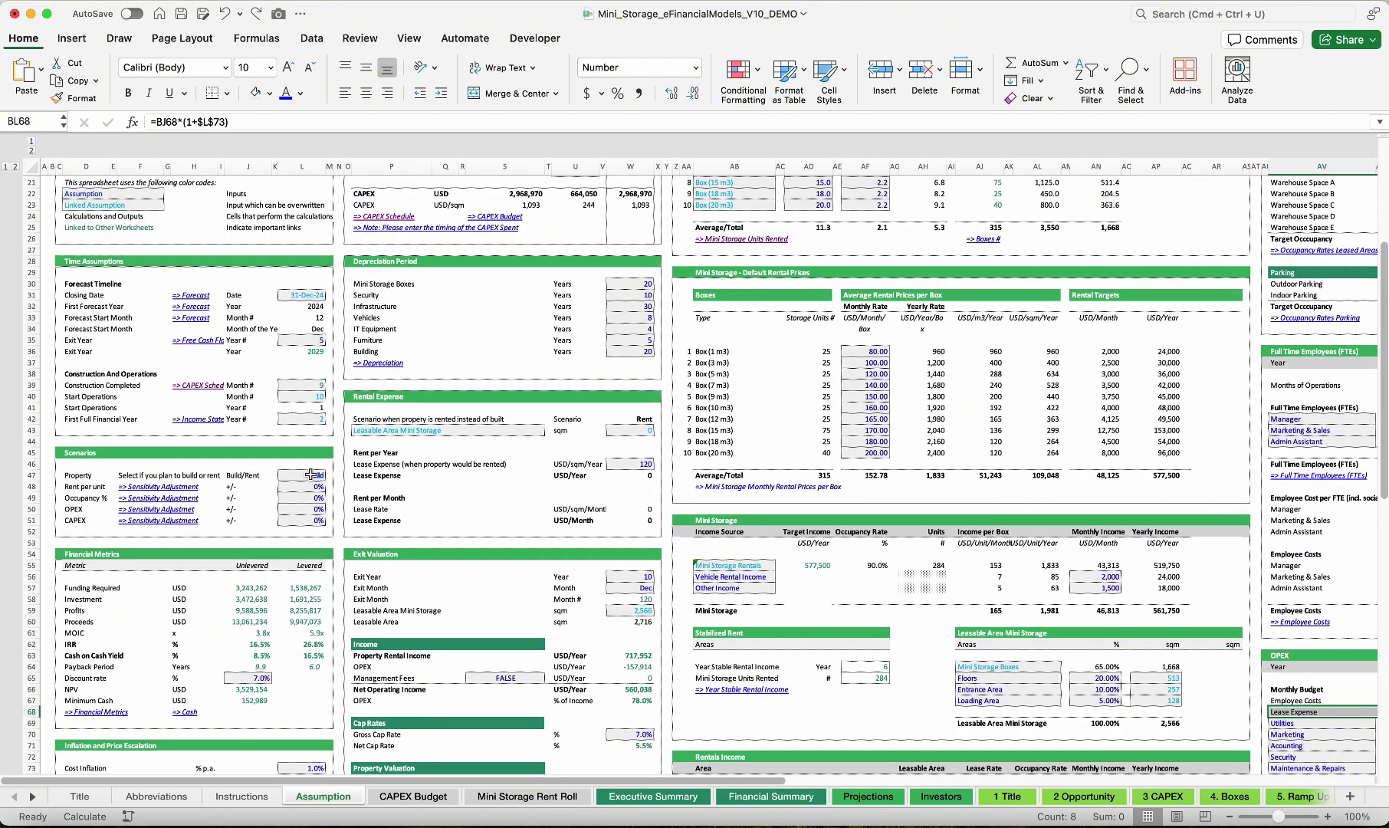
pyautogui.click(311, 475)
pyautogui.click(331, 475)
pyautogui.click(307, 503)
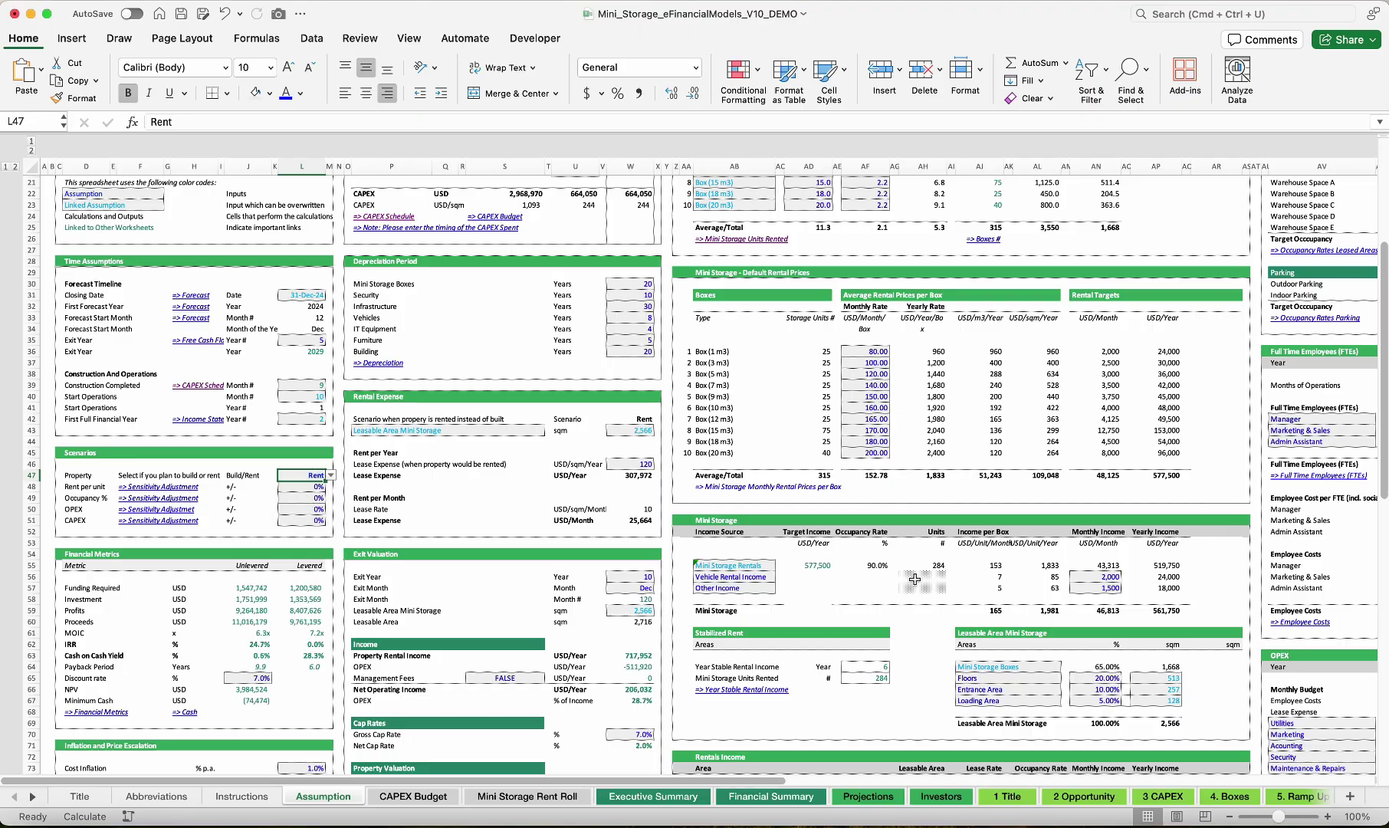
pyautogui.hscroll(15, 913, 579)
pyautogui.scroll(-6, 913, 580)
pyautogui.click(250, 457)
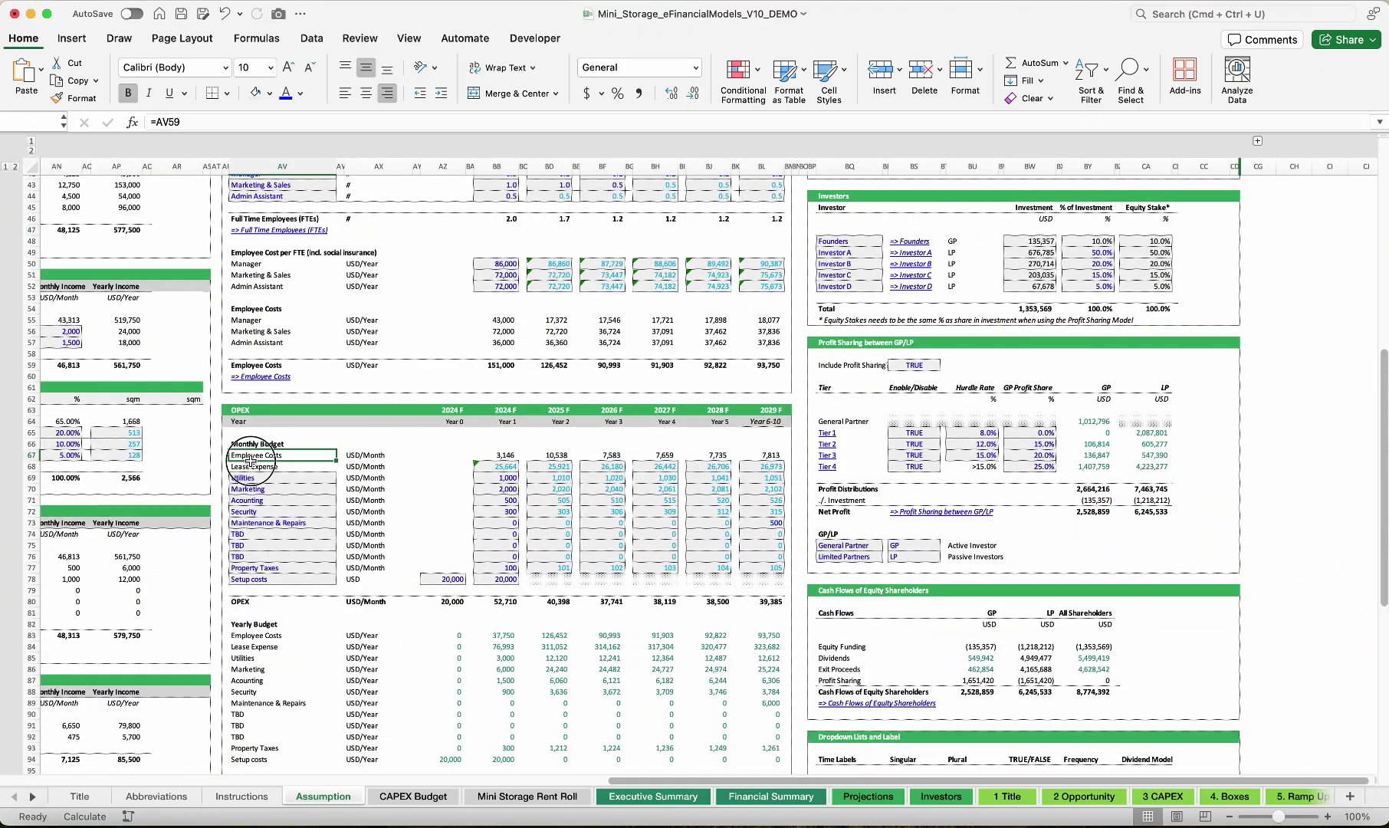
pyautogui.moveTo(250, 460); pyautogui.dragTo(765, 464)
pyautogui.hscroll(-3, 766, 464)
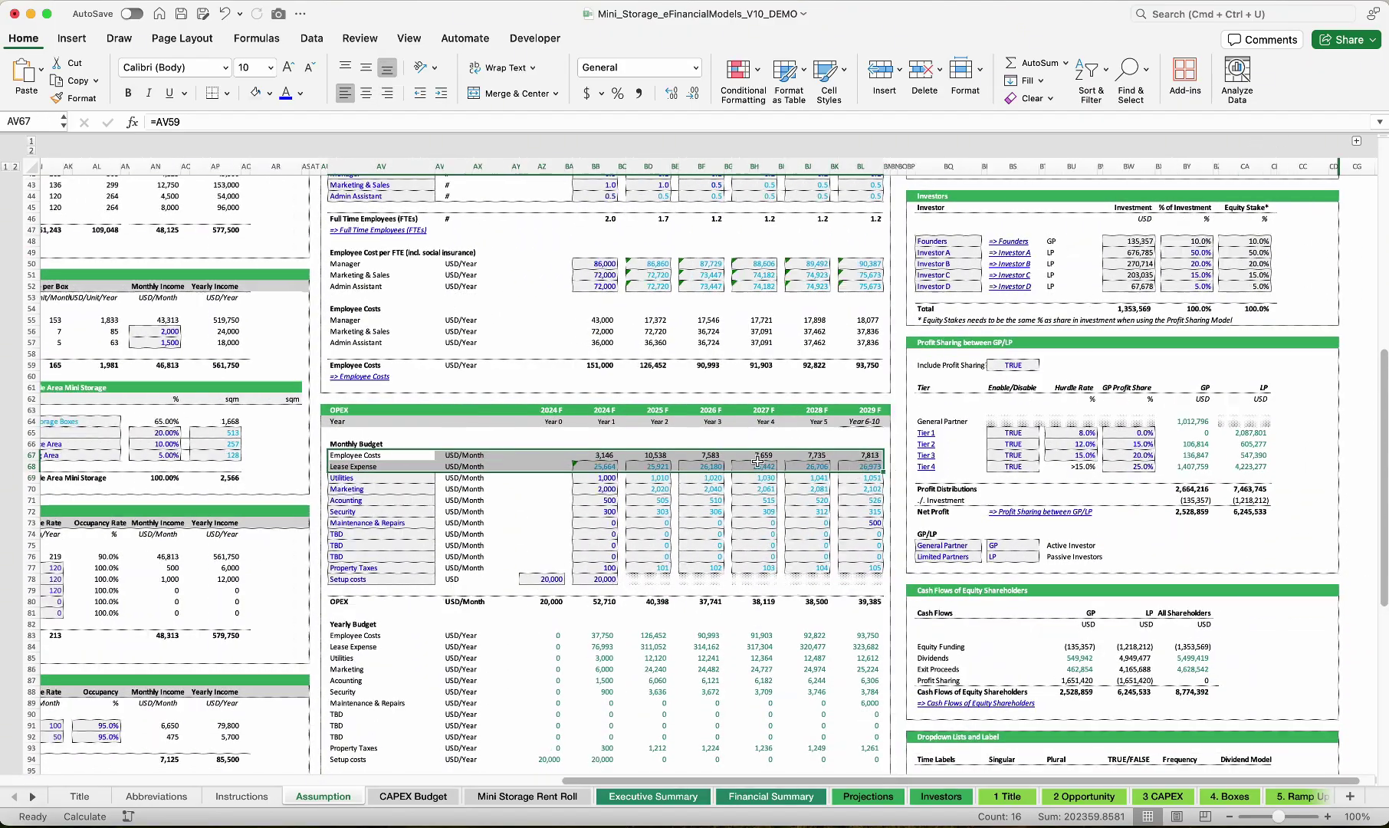
# Set the Property scenario back to Build
pyautogui.hscroll(-10, 757, 461)
pyautogui.click(328, 230)
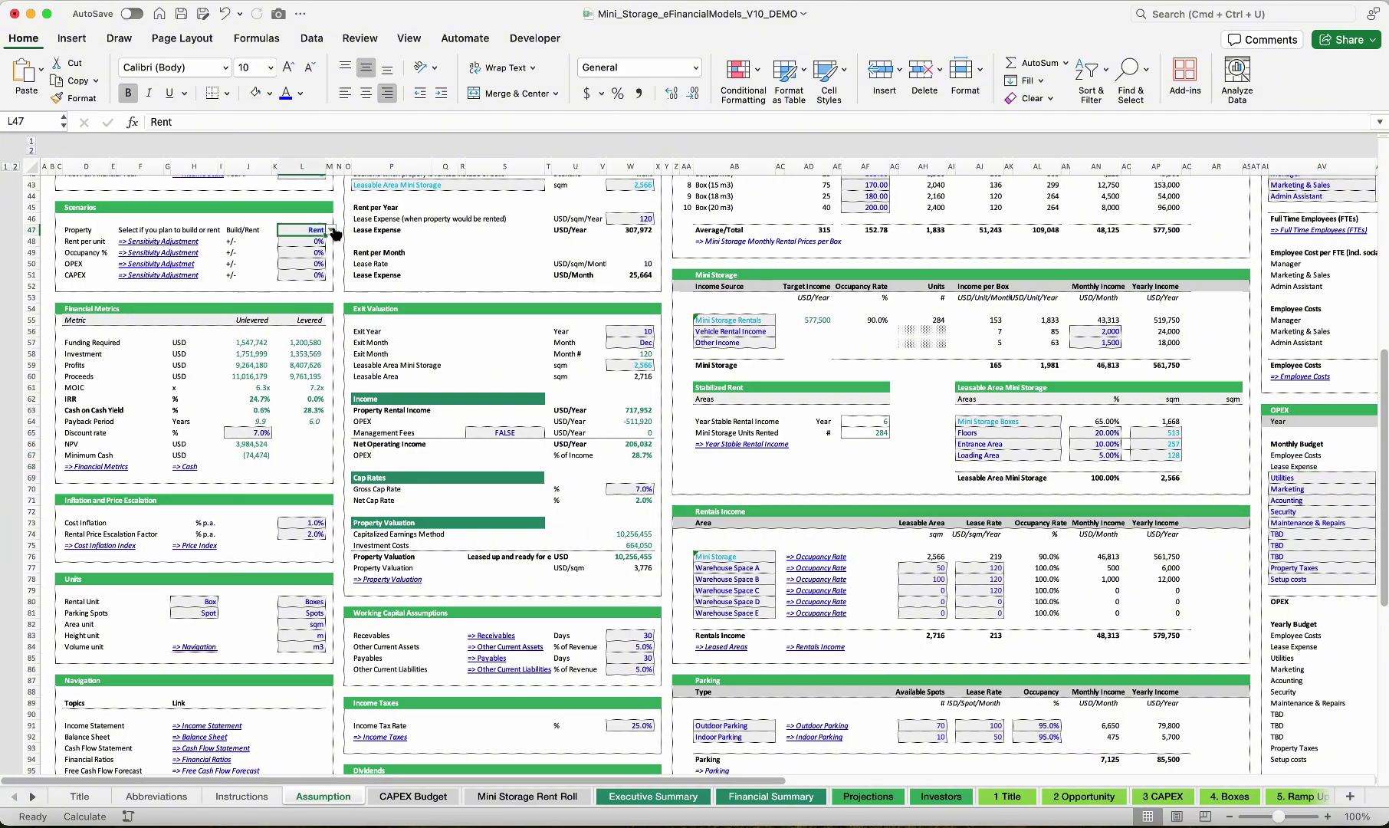
pyautogui.click(331, 230)
pyautogui.click(306, 242)
# Examine the monthly OPEX budget, including the Utilities and Marketing inputs from Year 1 through Year 6-10
pyautogui.hscroll(12, 694, 566)
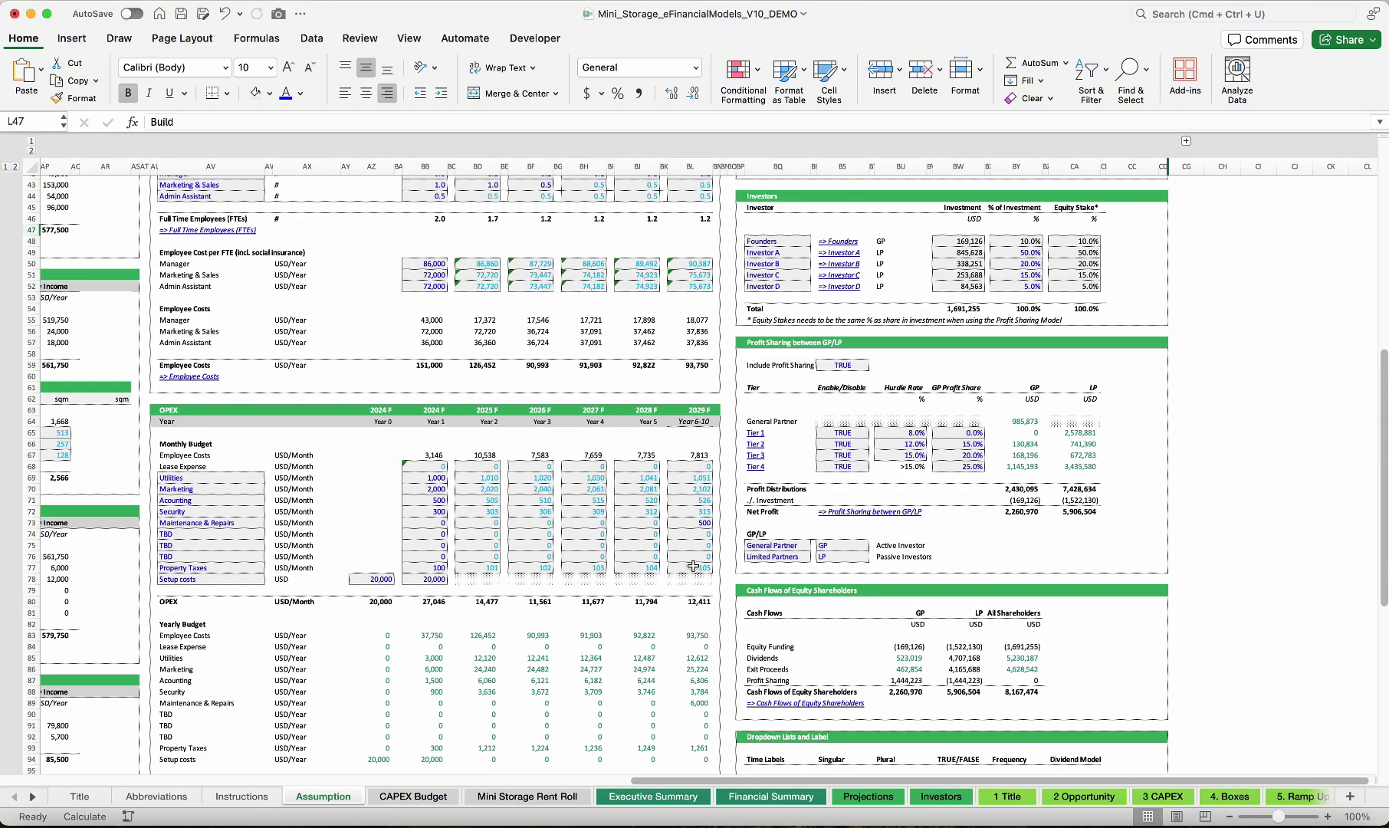
pyautogui.scroll(-2, 693, 565)
pyautogui.hscroll(-1, 694, 566)
pyautogui.scroll(-3, 199, 450)
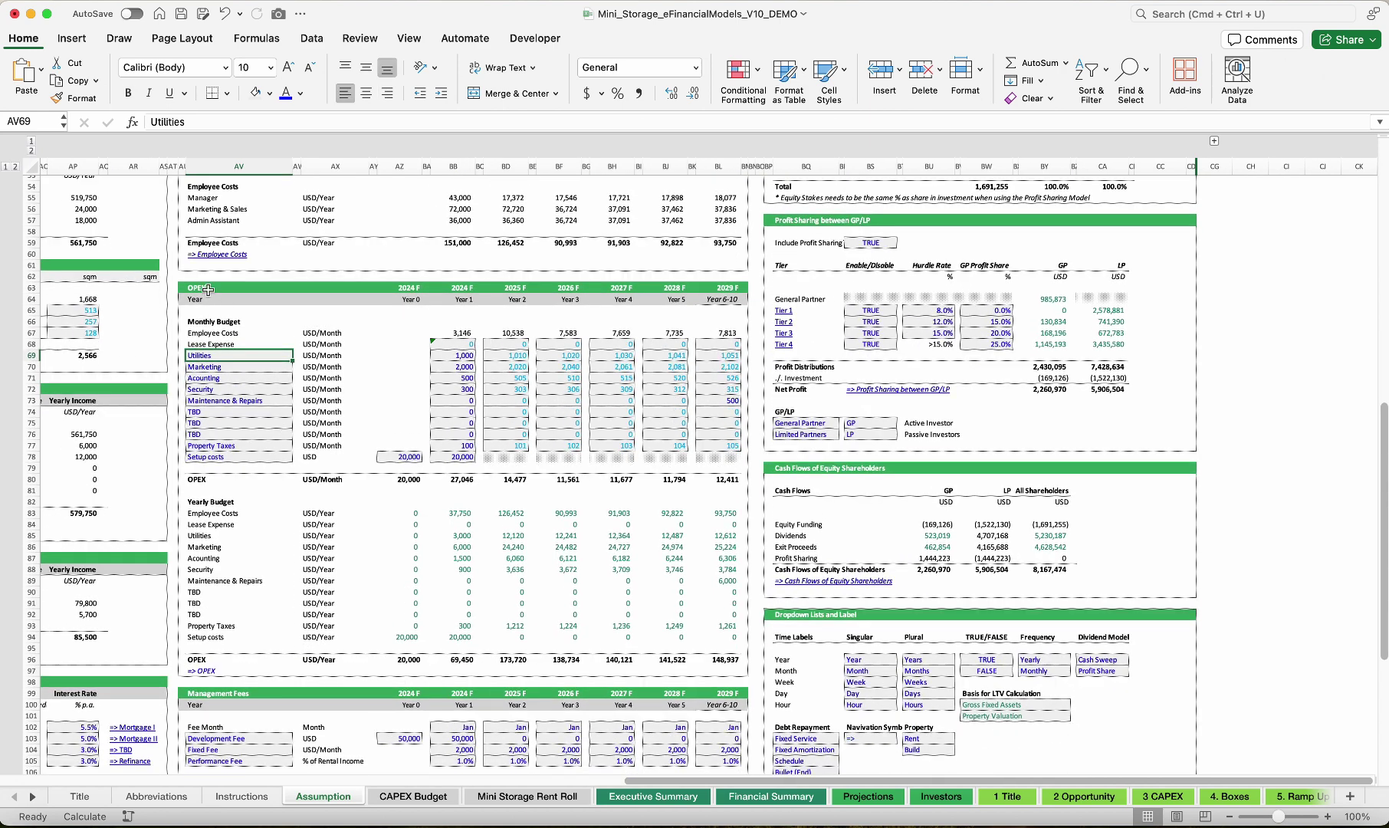
pyautogui.moveTo(462, 356); pyautogui.dragTo(712, 368)
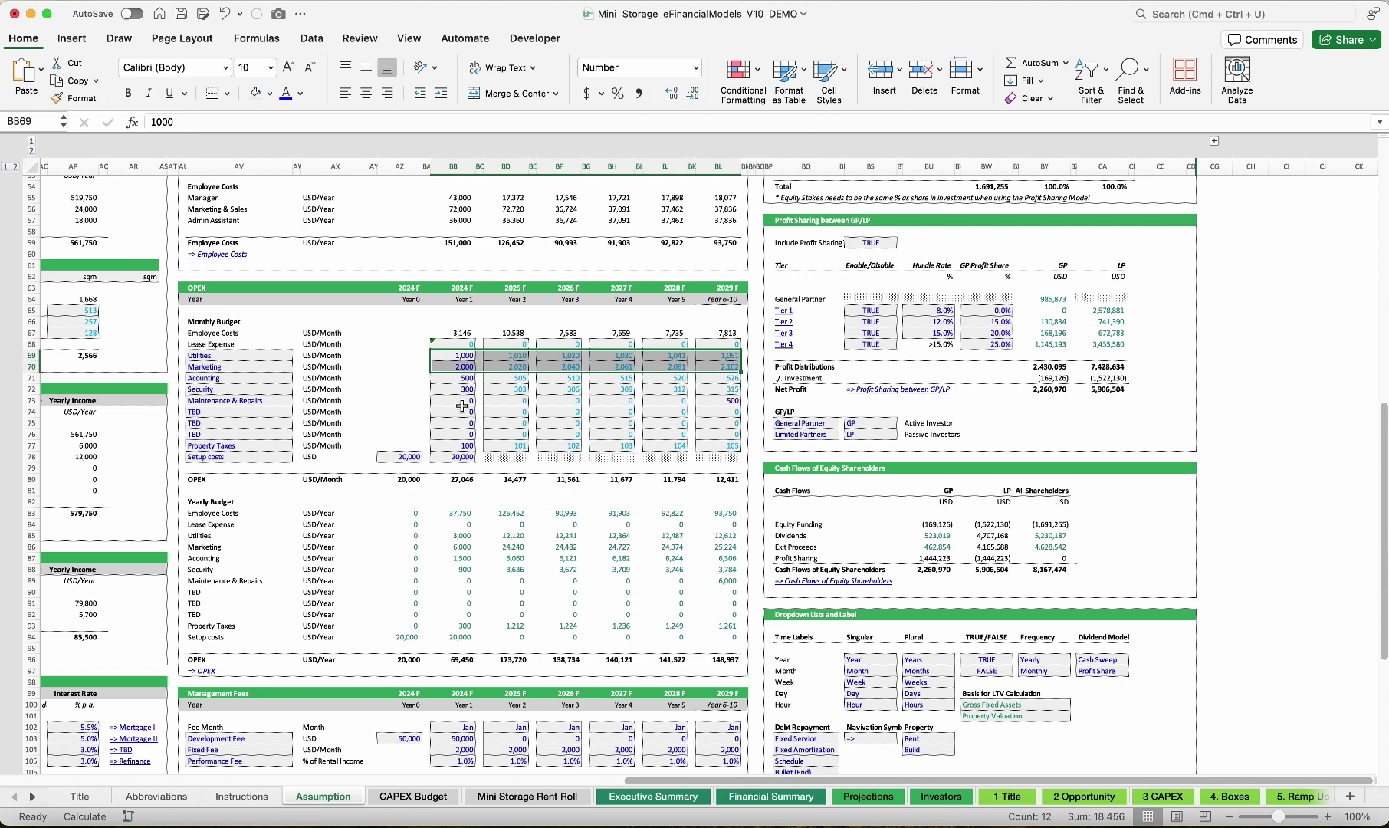
# Review the OPEX Setup costs inputs for Year 0 and Year 1, and the yearly OPEX budget
pyautogui.click(403, 456)
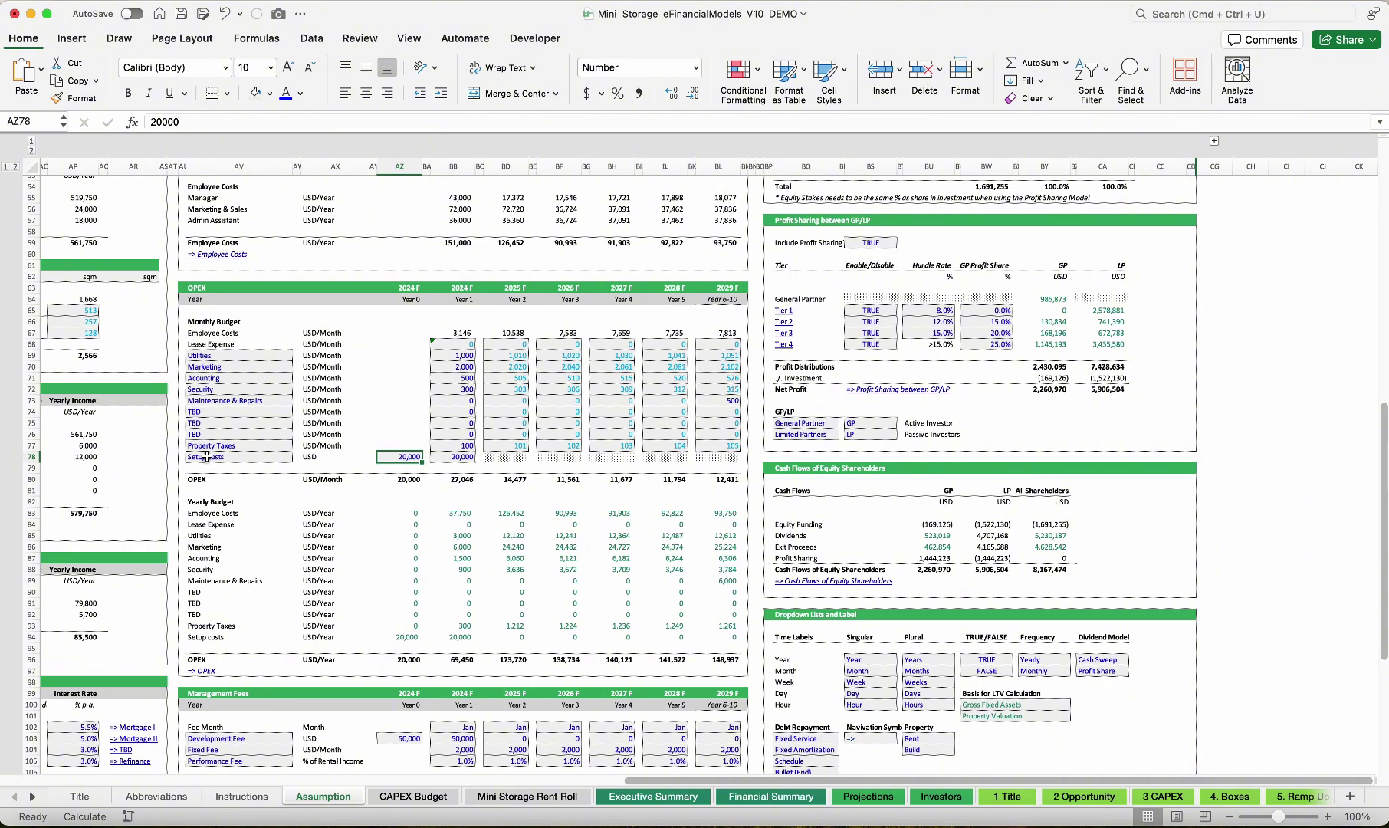
pyautogui.moveTo(198, 455); pyautogui.dragTo(458, 456)
pyautogui.click(404, 456)
pyautogui.scroll(-10, 434, 584)
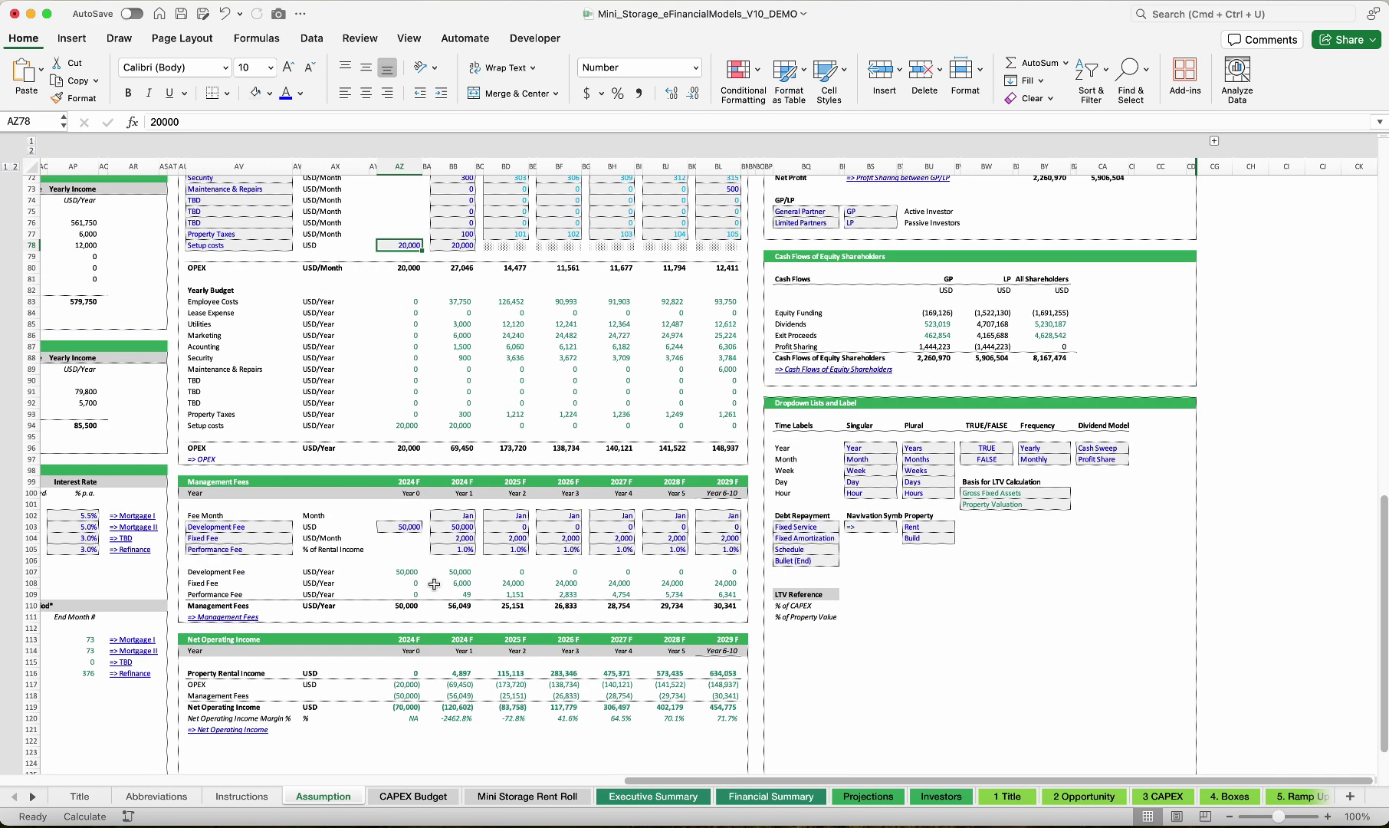
pyautogui.scroll(6, 434, 584)
pyautogui.scroll(-5, 434, 584)
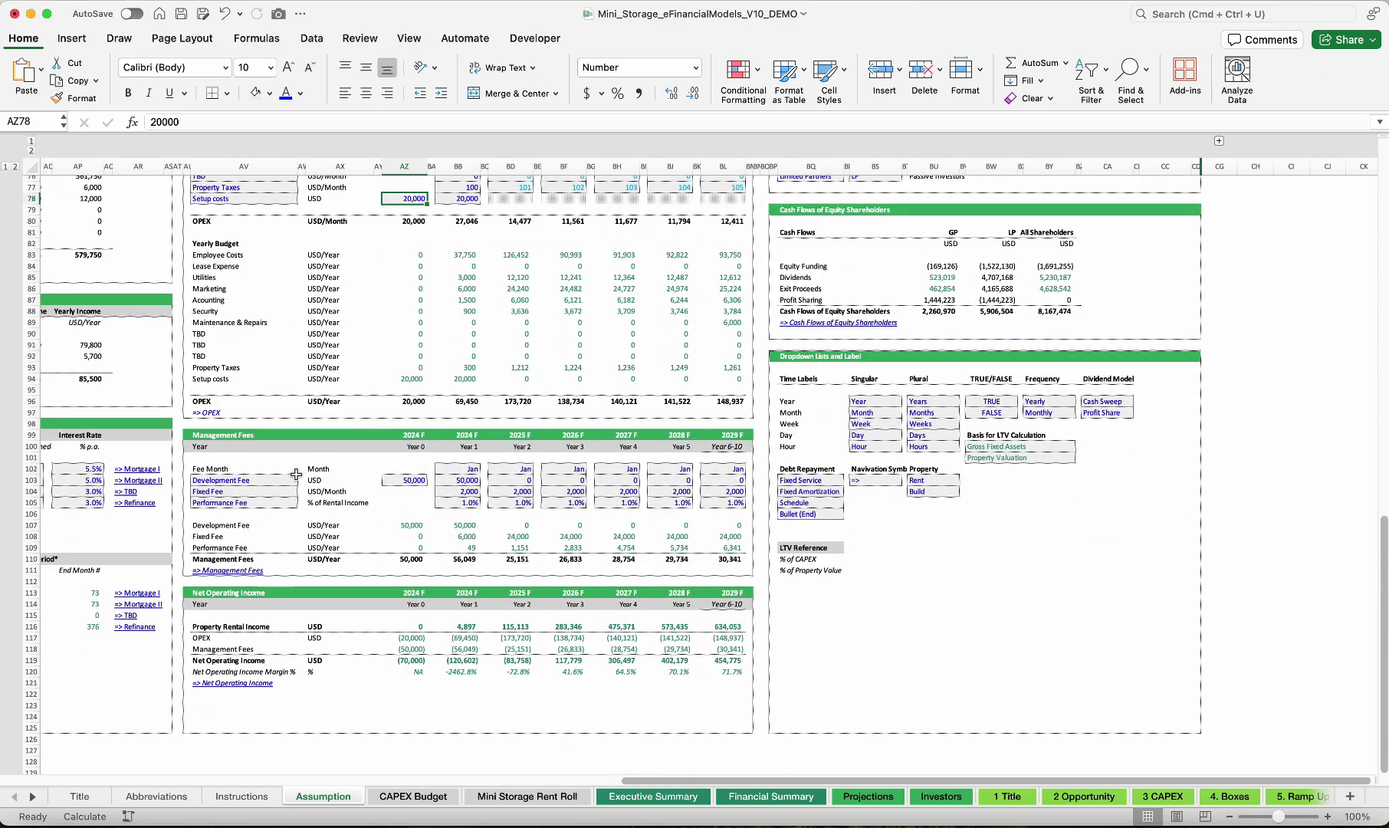
# Examine the Management Fees section and its three fee types: Development Fee, Fixed Fee and Performance Fee
pyautogui.scroll(-7, 296, 474)
pyautogui.hscroll(3, 296, 474)
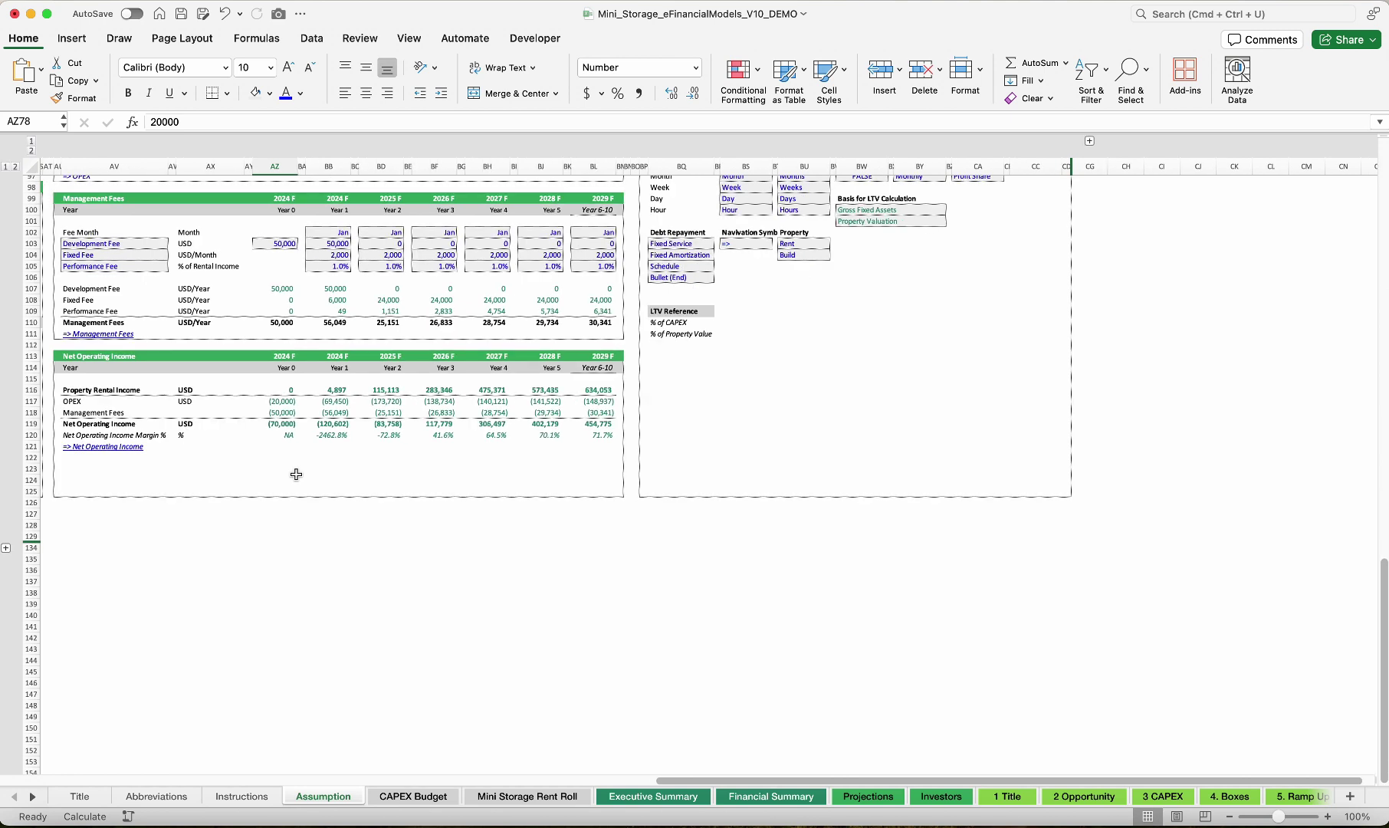
pyautogui.click(83, 200)
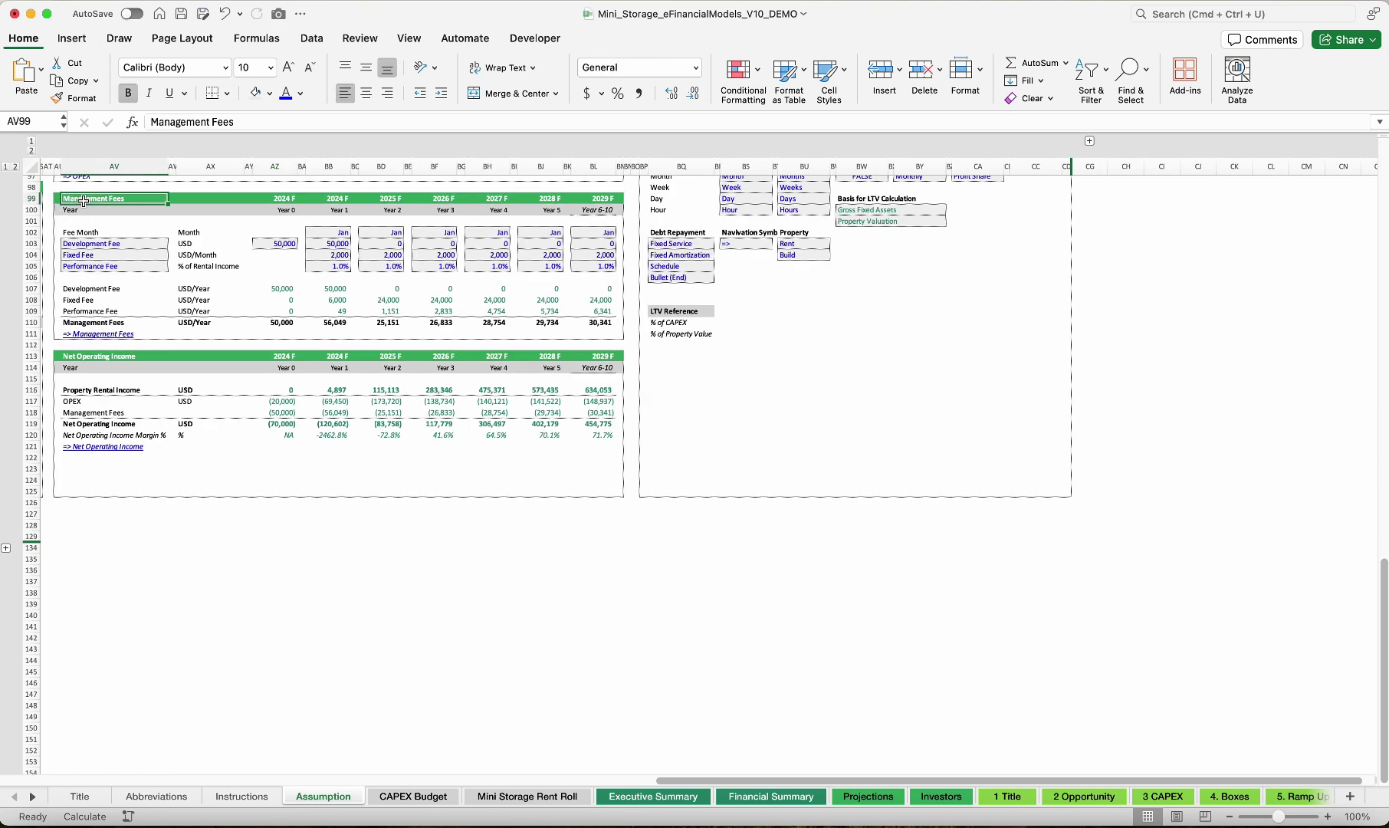
pyautogui.click(83, 245)
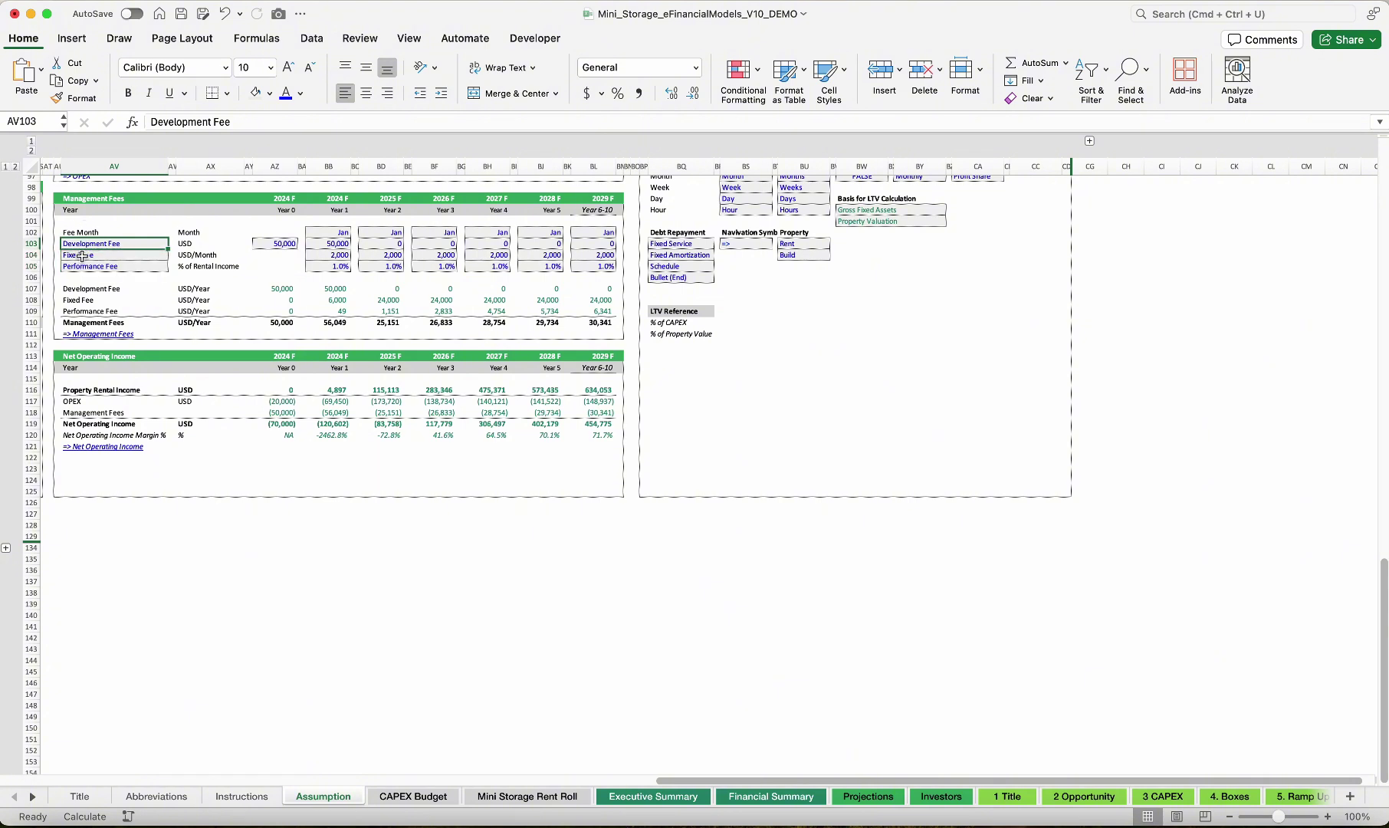
pyautogui.click(82, 255)
pyautogui.click(107, 267)
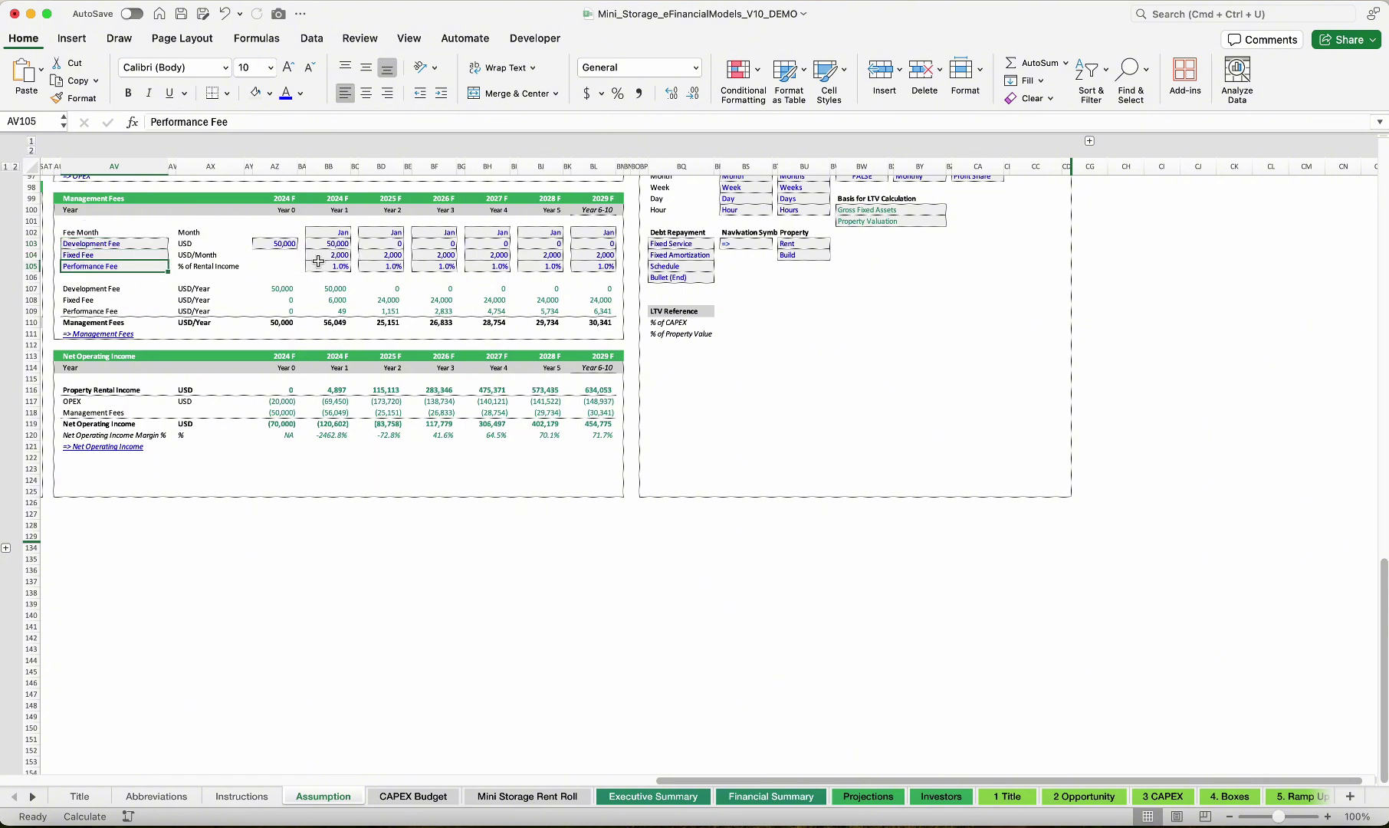
# Review the yearly Development, Fixed and Performance Fee inputs and the total Management Fees row
pyautogui.moveTo(279, 240); pyautogui.dragTo(597, 243)
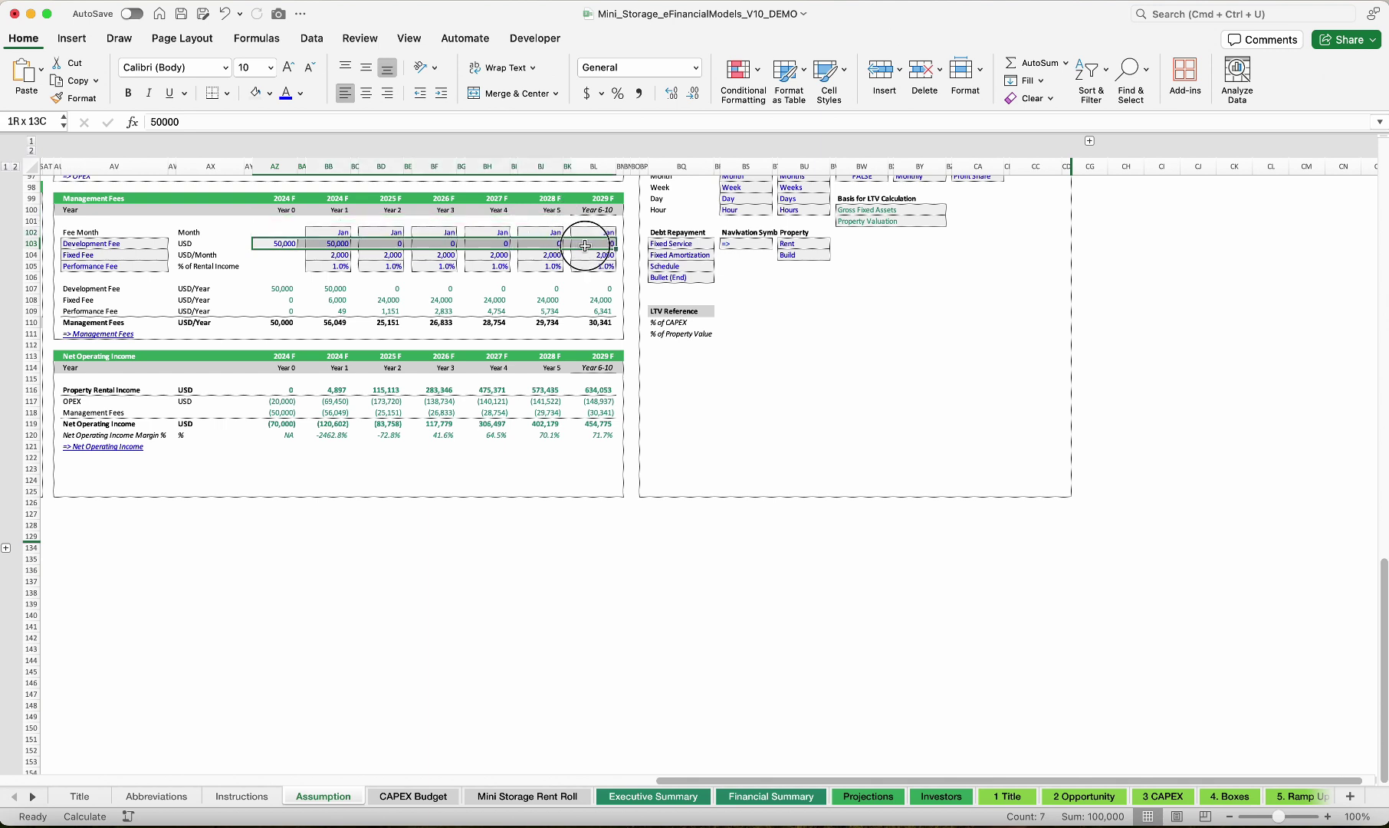
pyautogui.moveTo(273, 245); pyautogui.dragTo(337, 244)
pyautogui.click(344, 256)
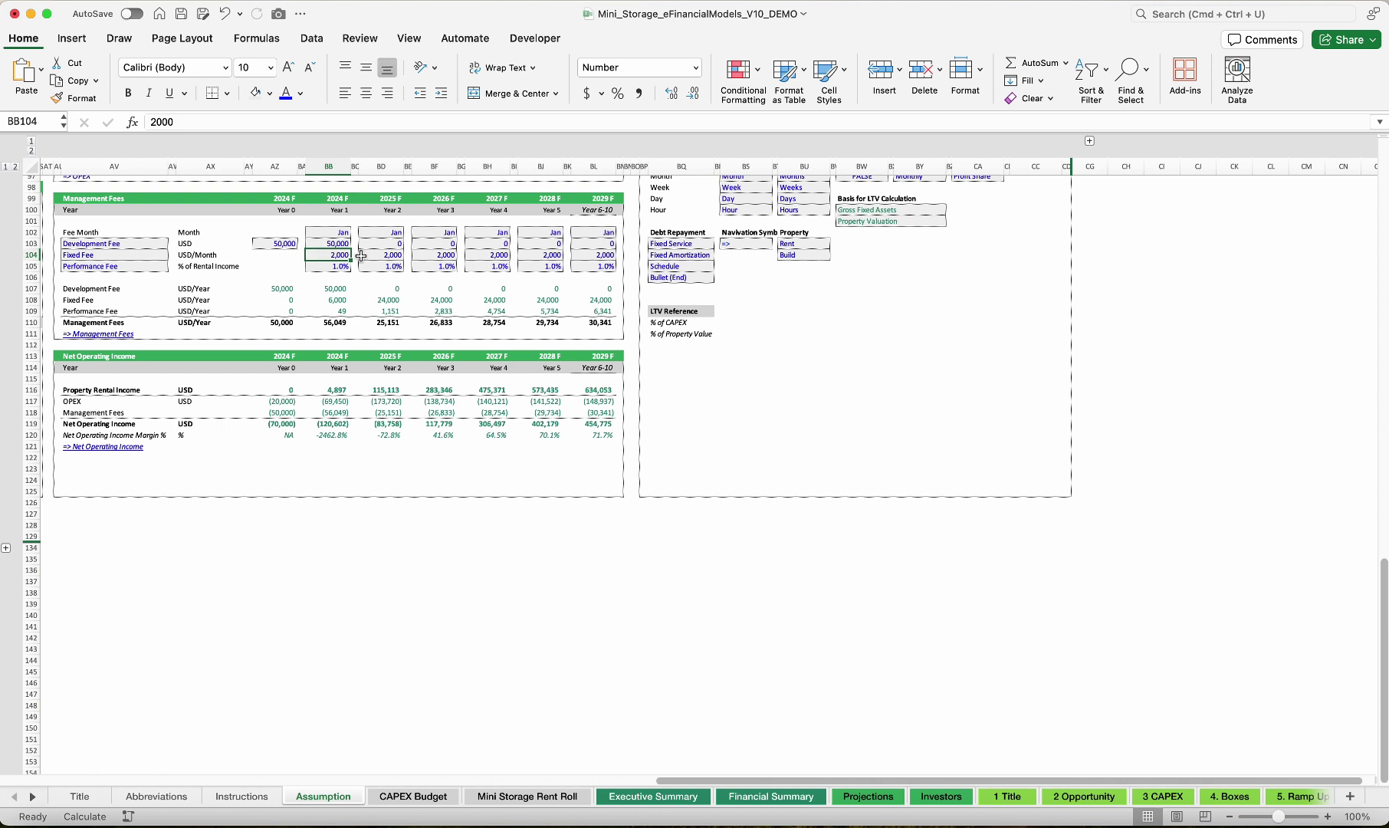
pyautogui.moveTo(597, 255); pyautogui.dragTo(307, 250)
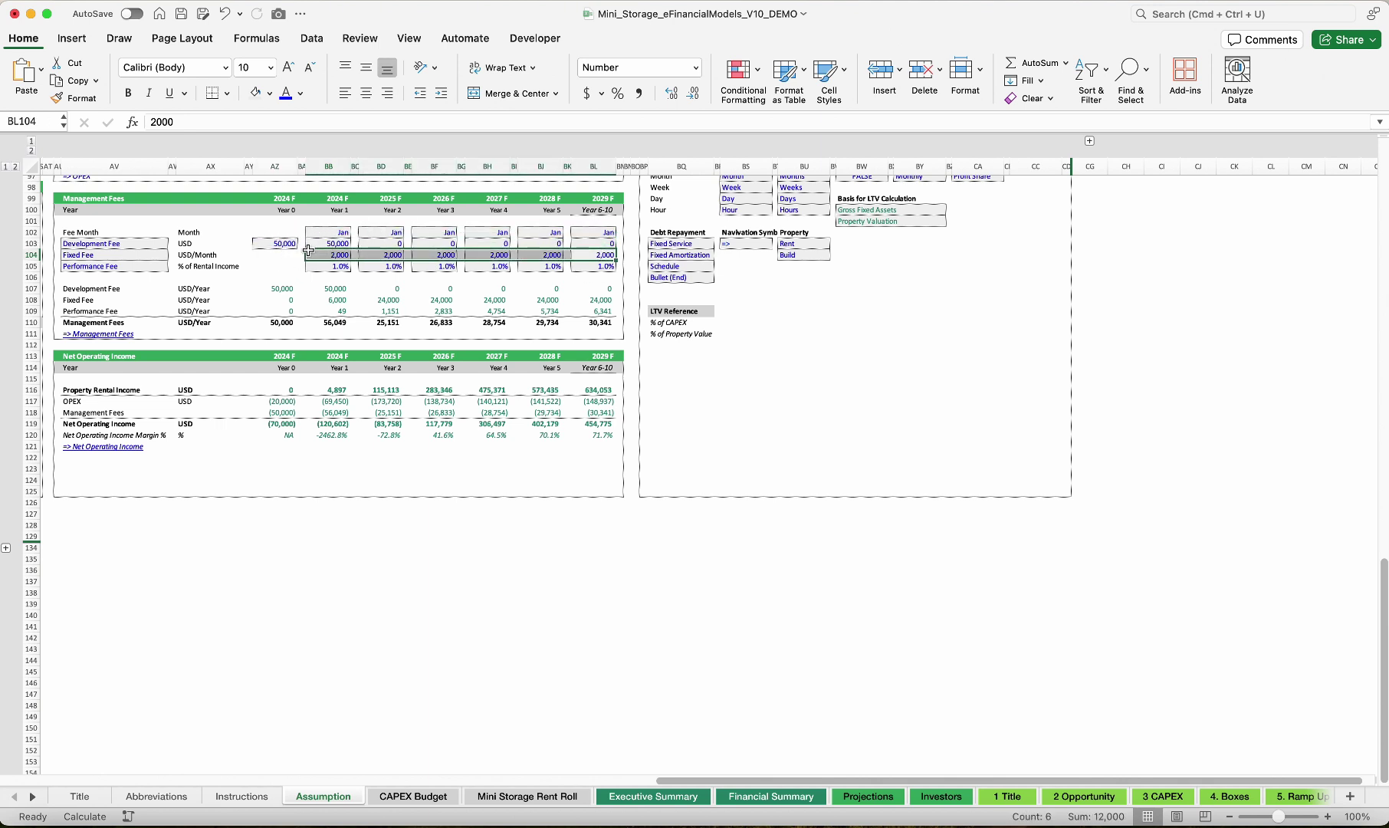
pyautogui.click(329, 270)
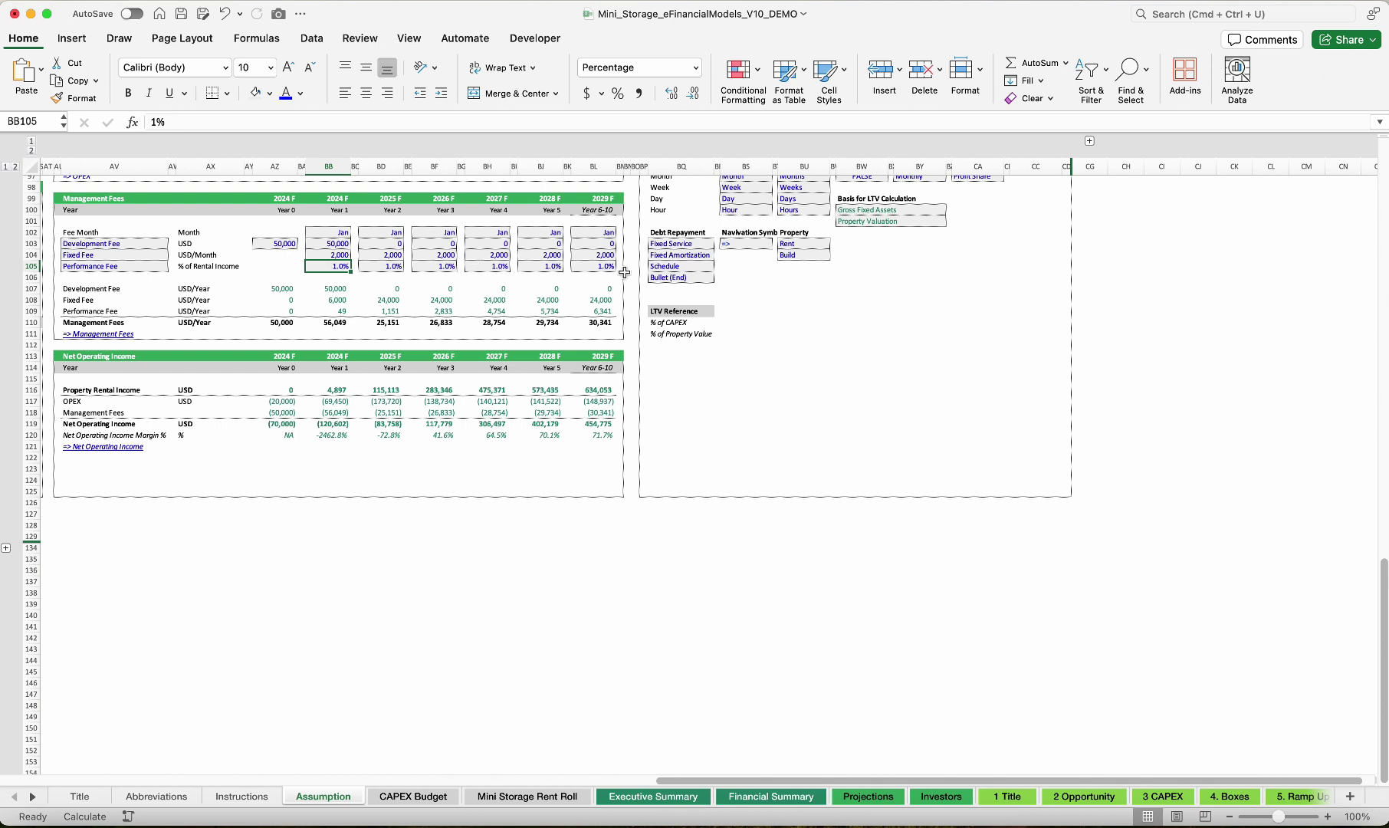
pyautogui.moveTo(65, 322); pyautogui.dragTo(592, 326)
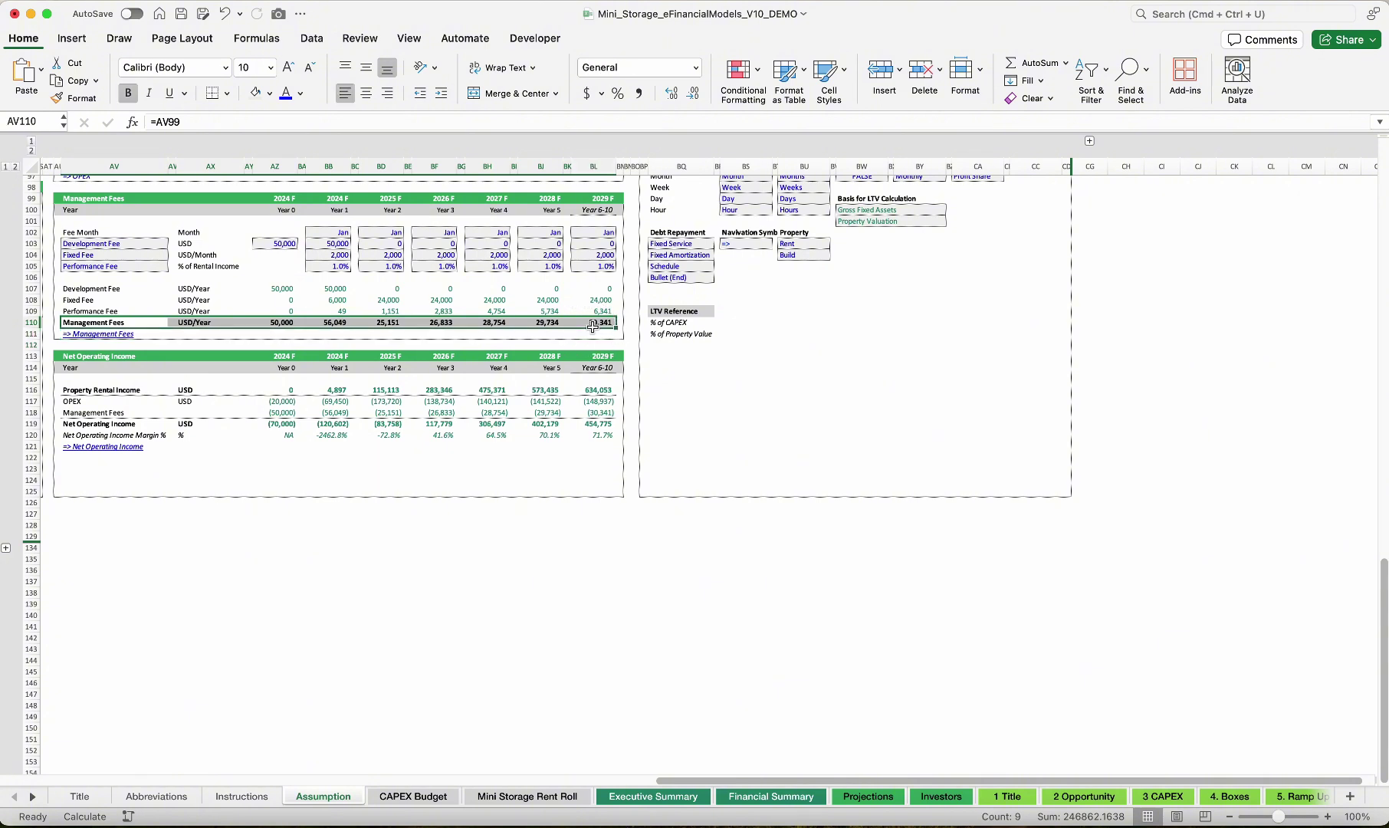
# Examine the Net Operating Income section, from Property Rental Income through OPEX and Management Fees
pyautogui.click(70, 387)
pyautogui.moveTo(70, 387); pyautogui.dragTo(598, 414)
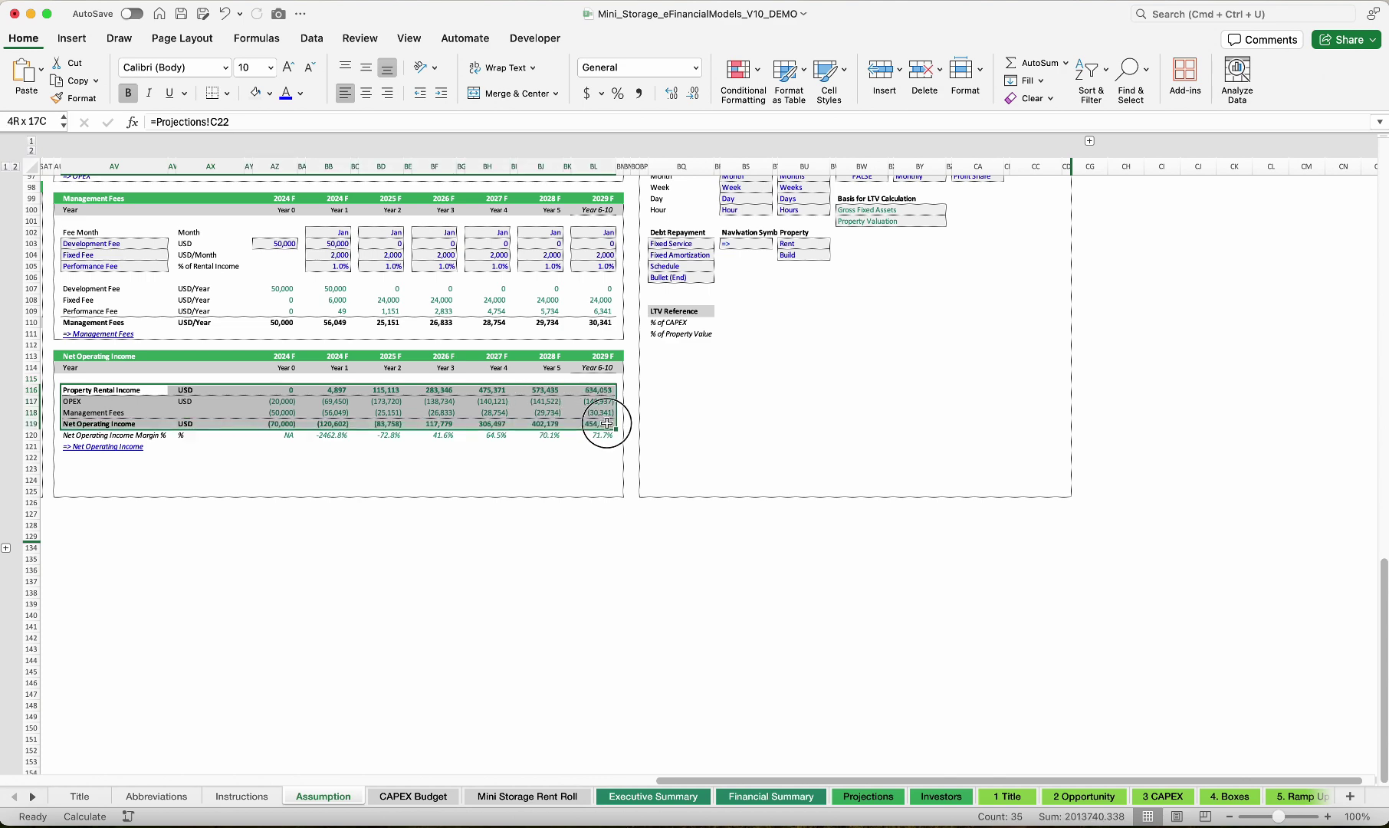
pyautogui.click(594, 412)
# Follow the Net Operating Income link to the Projections sheet and examine the Income Statement's monthly and yearly forecasts
pyautogui.click(87, 448)
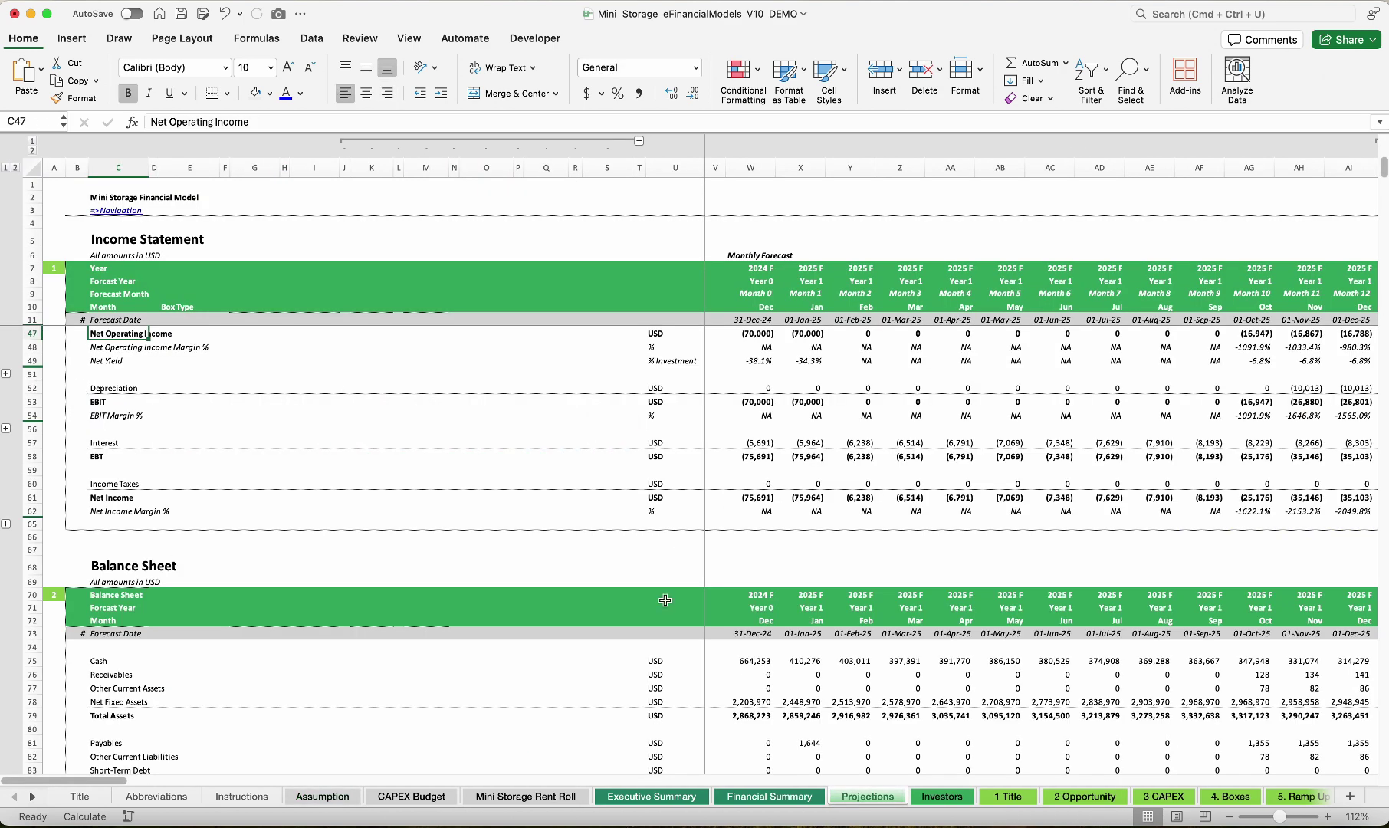
pyautogui.scroll(10, 908, 490)
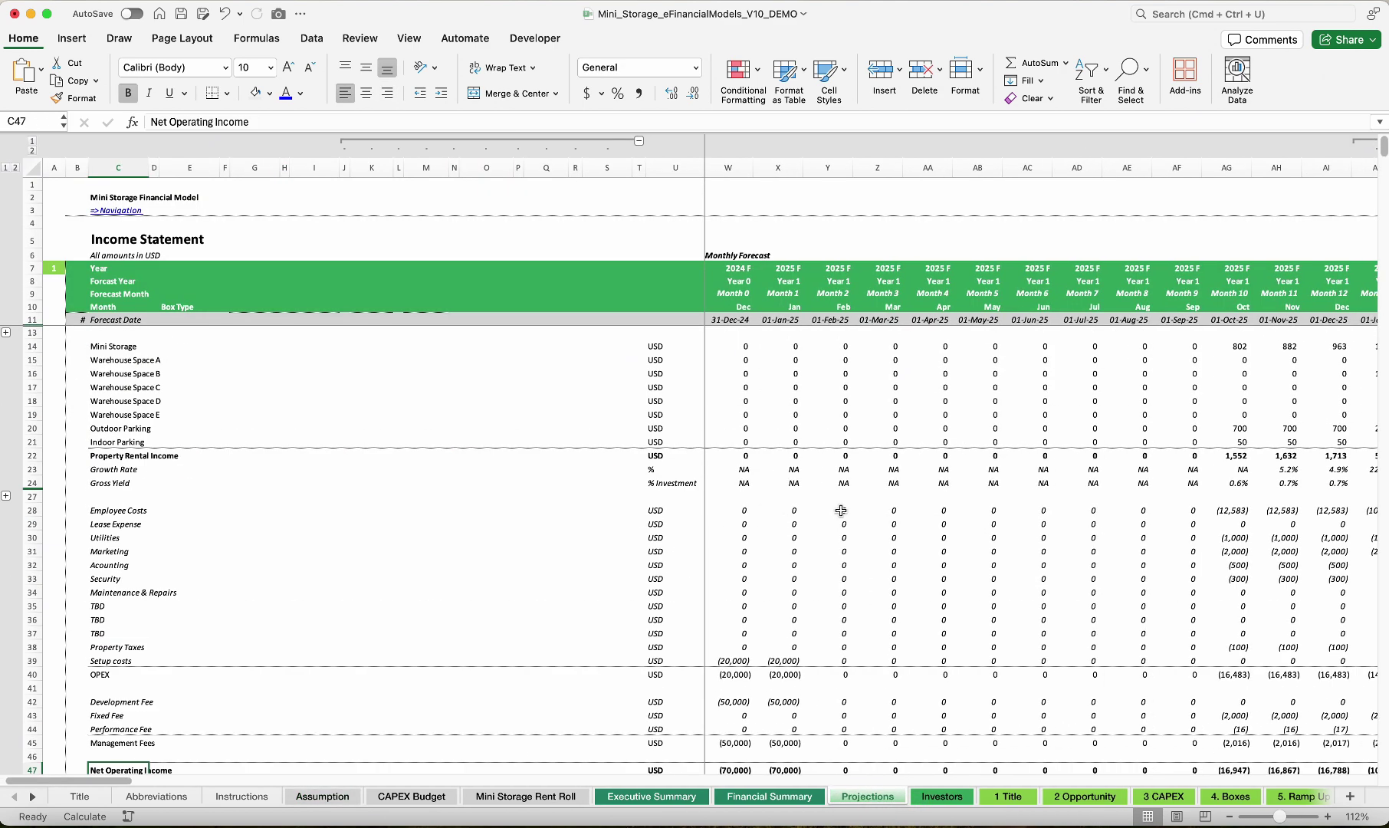
pyautogui.scroll(-8, 841, 511)
pyautogui.scroll(2, 816, 470)
pyautogui.hscroll(8, 843, 426)
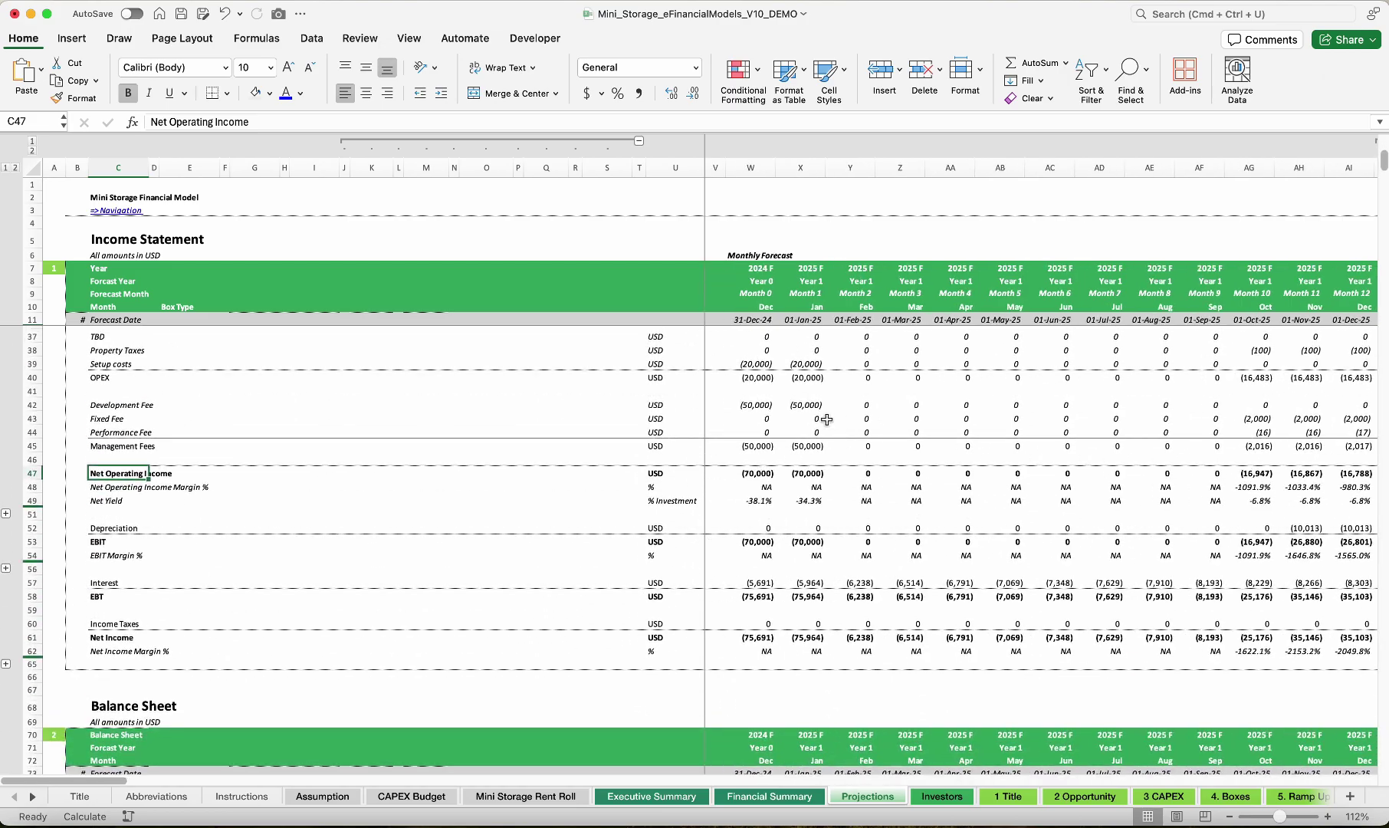
pyautogui.hscroll(15, 949, 434)
pyautogui.hscroll(20, 1016, 417)
pyautogui.hscroll(5, 1016, 417)
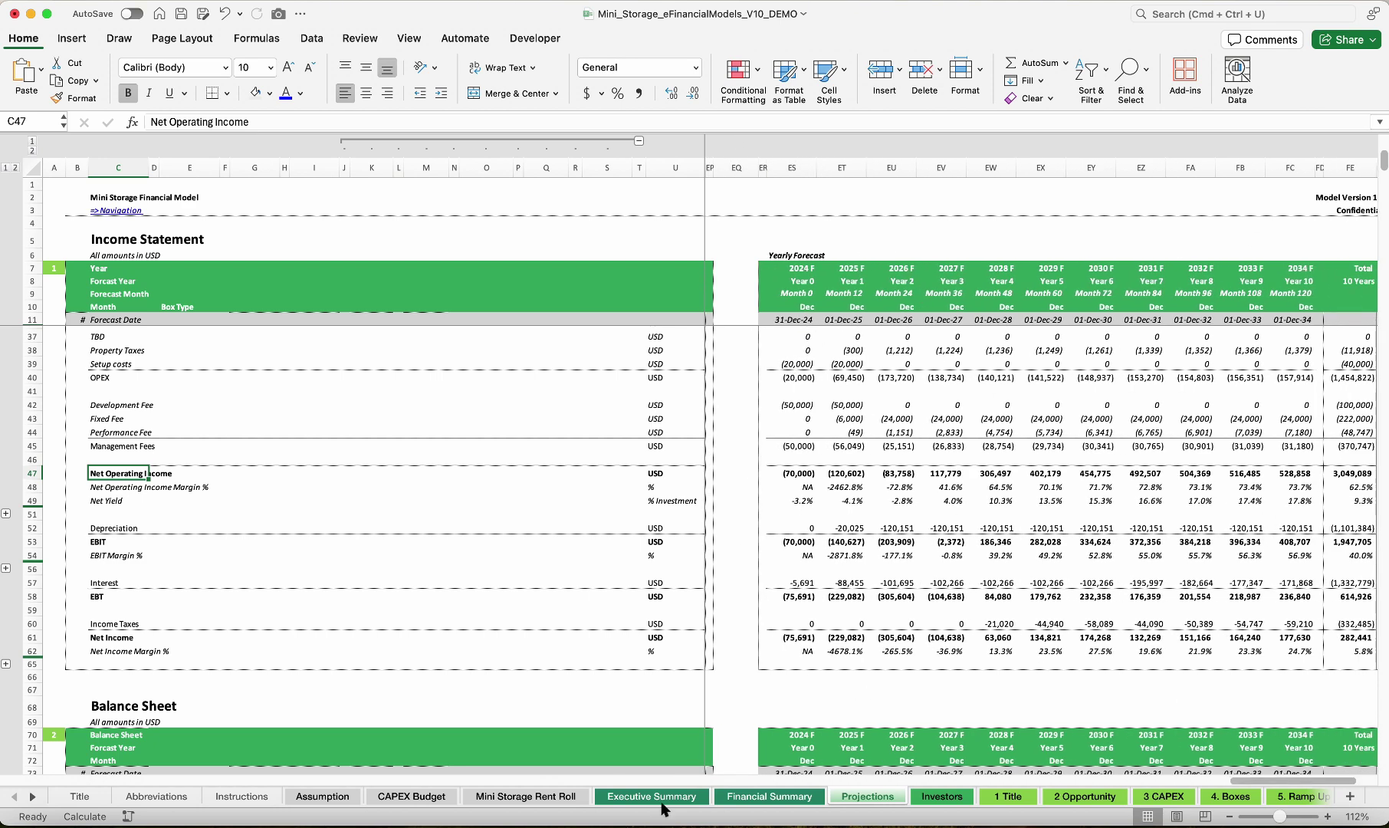
# Return to the Assumption sheet and review the yearly Net Operating Income figures alongside the OPEX and Management Fees sections
pyautogui.click(322, 797)
pyautogui.moveTo(263, 391); pyautogui.dragTo(605, 437)
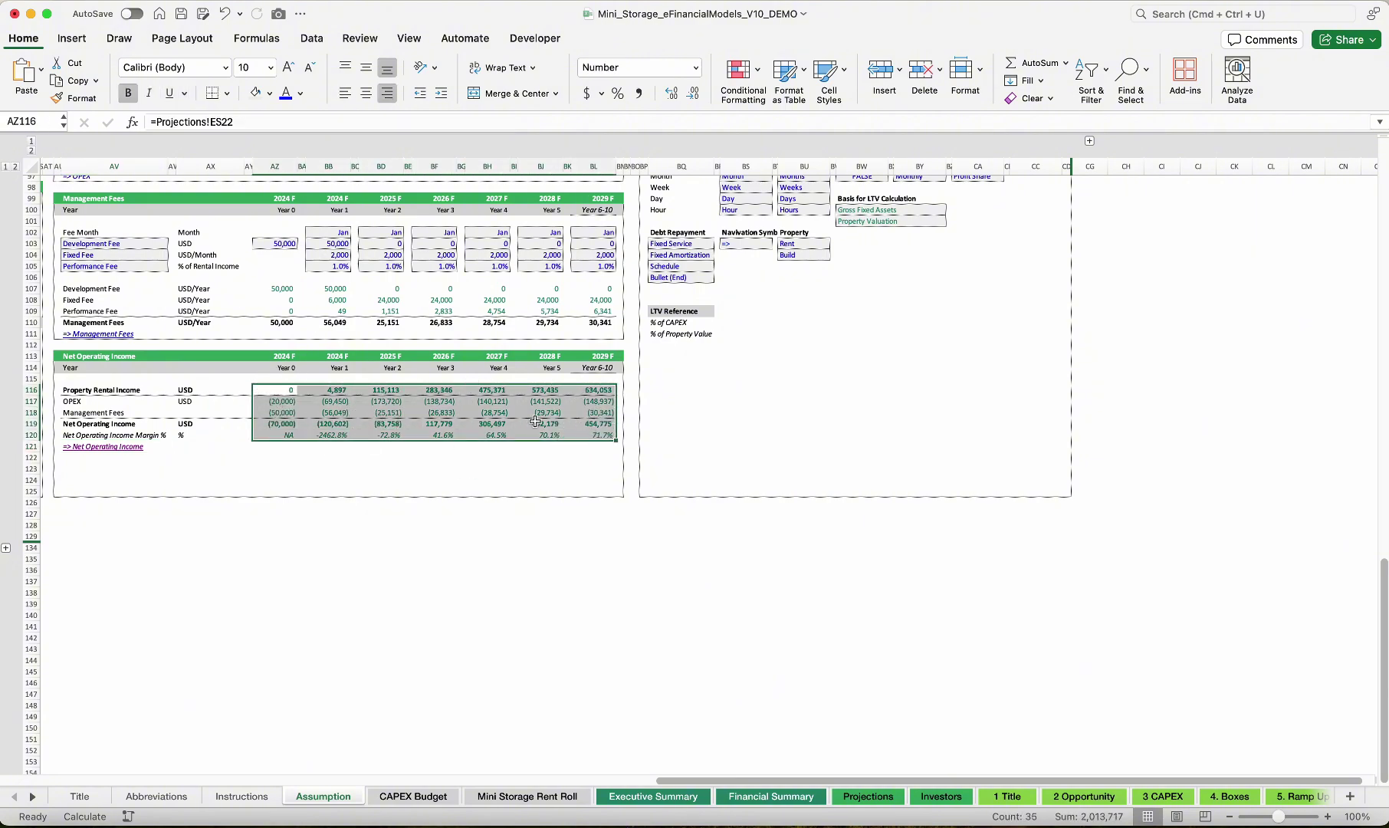
pyautogui.scroll(10, 460, 353)
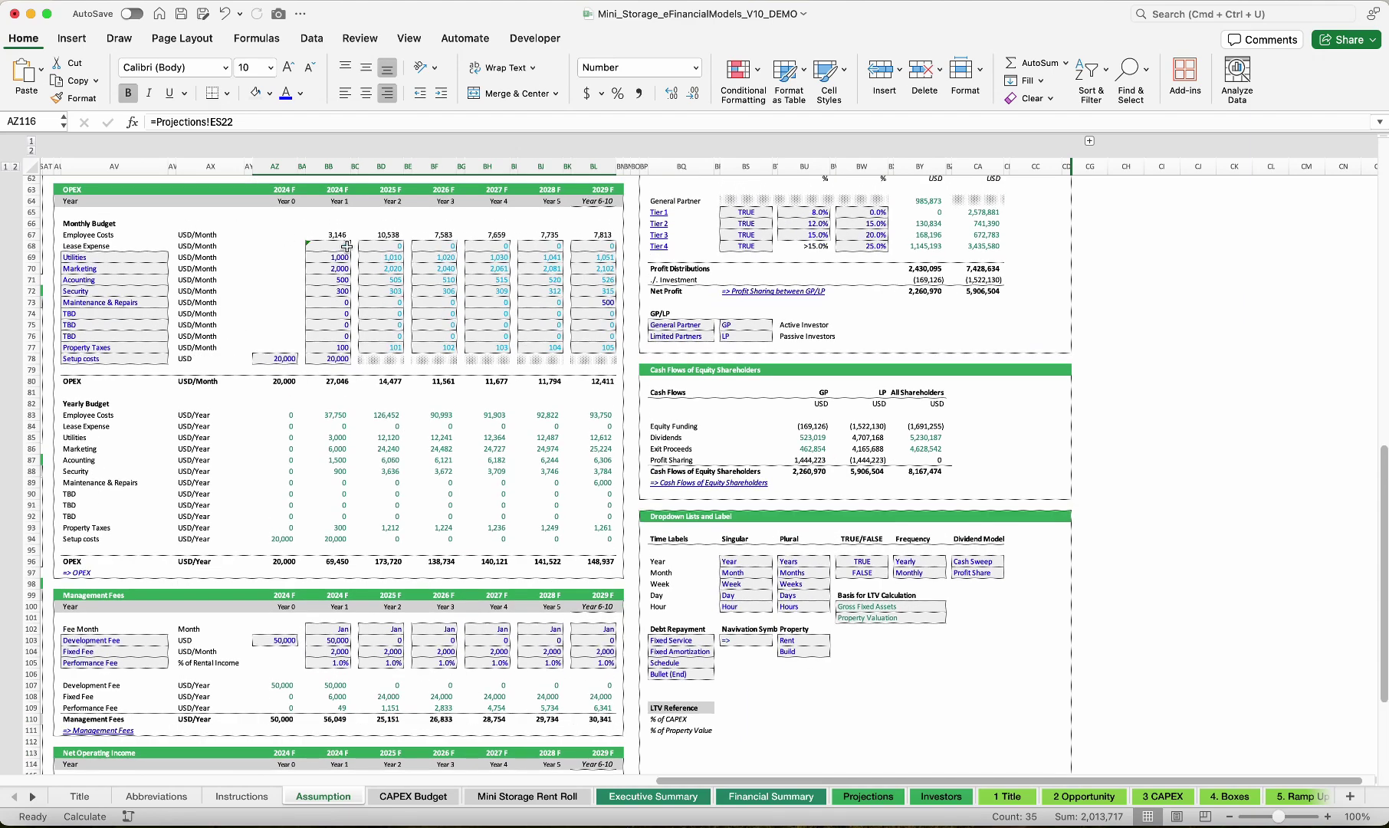
pyautogui.scroll(-8, 349, 379)
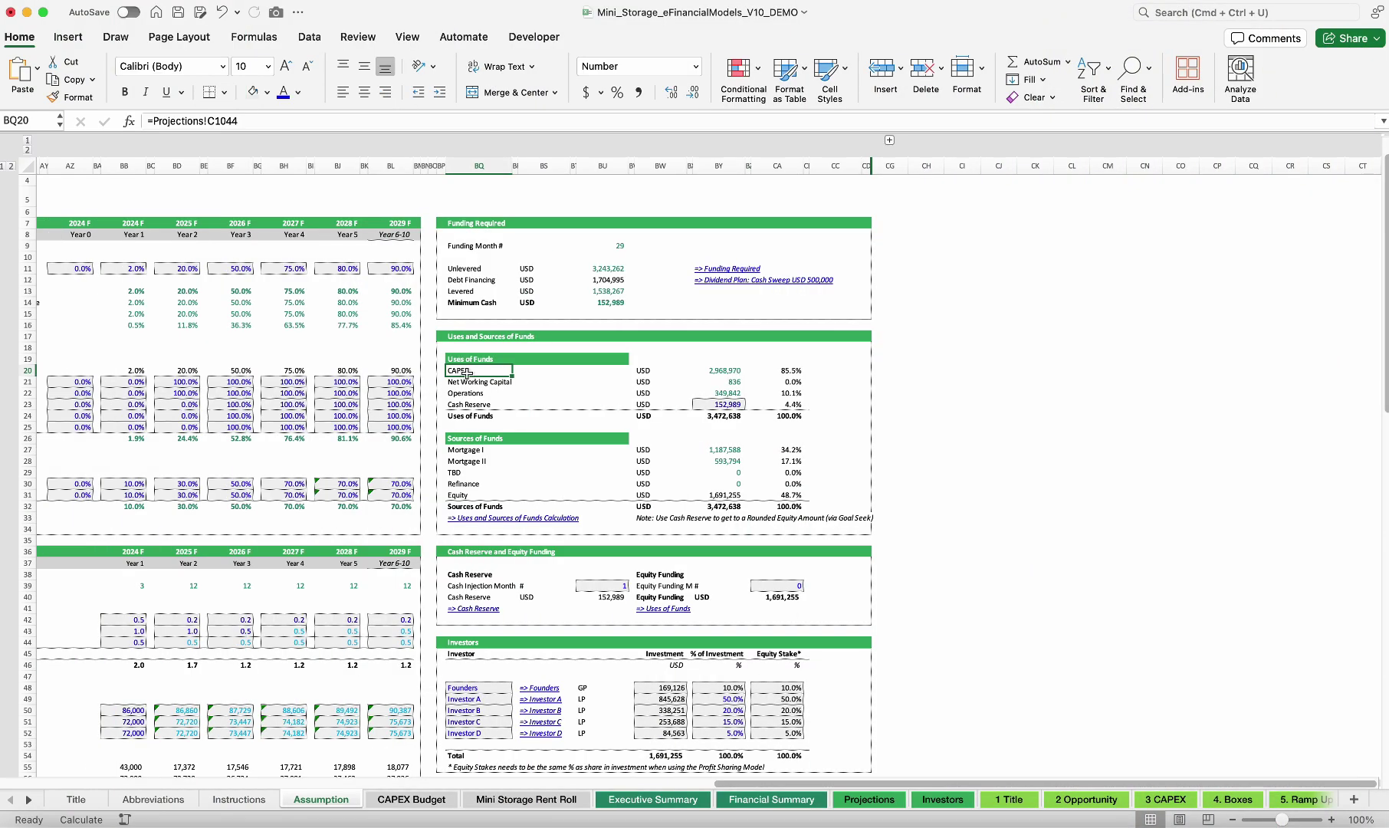
# Review the Uses of Funds items, including CAPEX, Operations and the Cash Reserve input
pyautogui.click(464, 380)
pyautogui.click(458, 394)
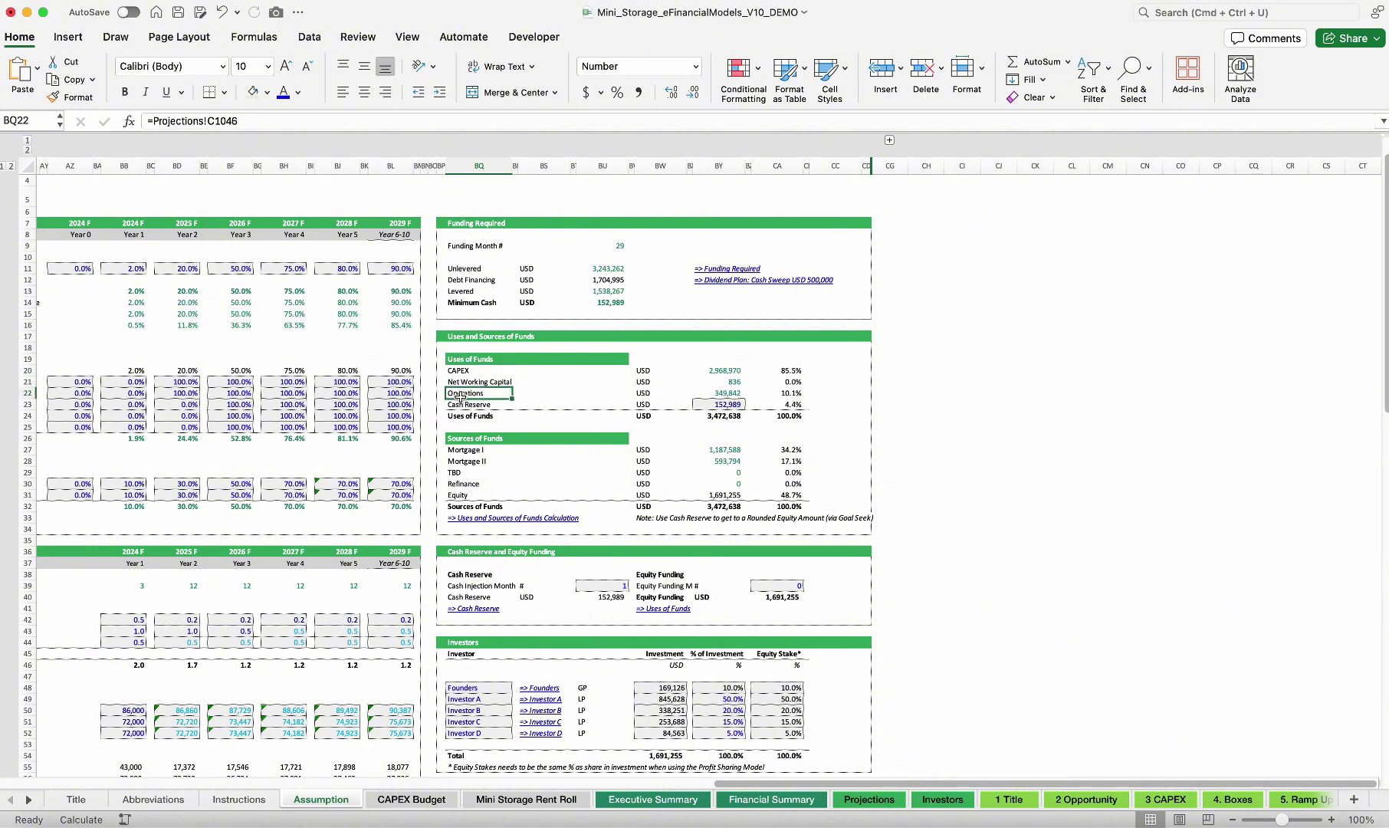
pyautogui.click(725, 403)
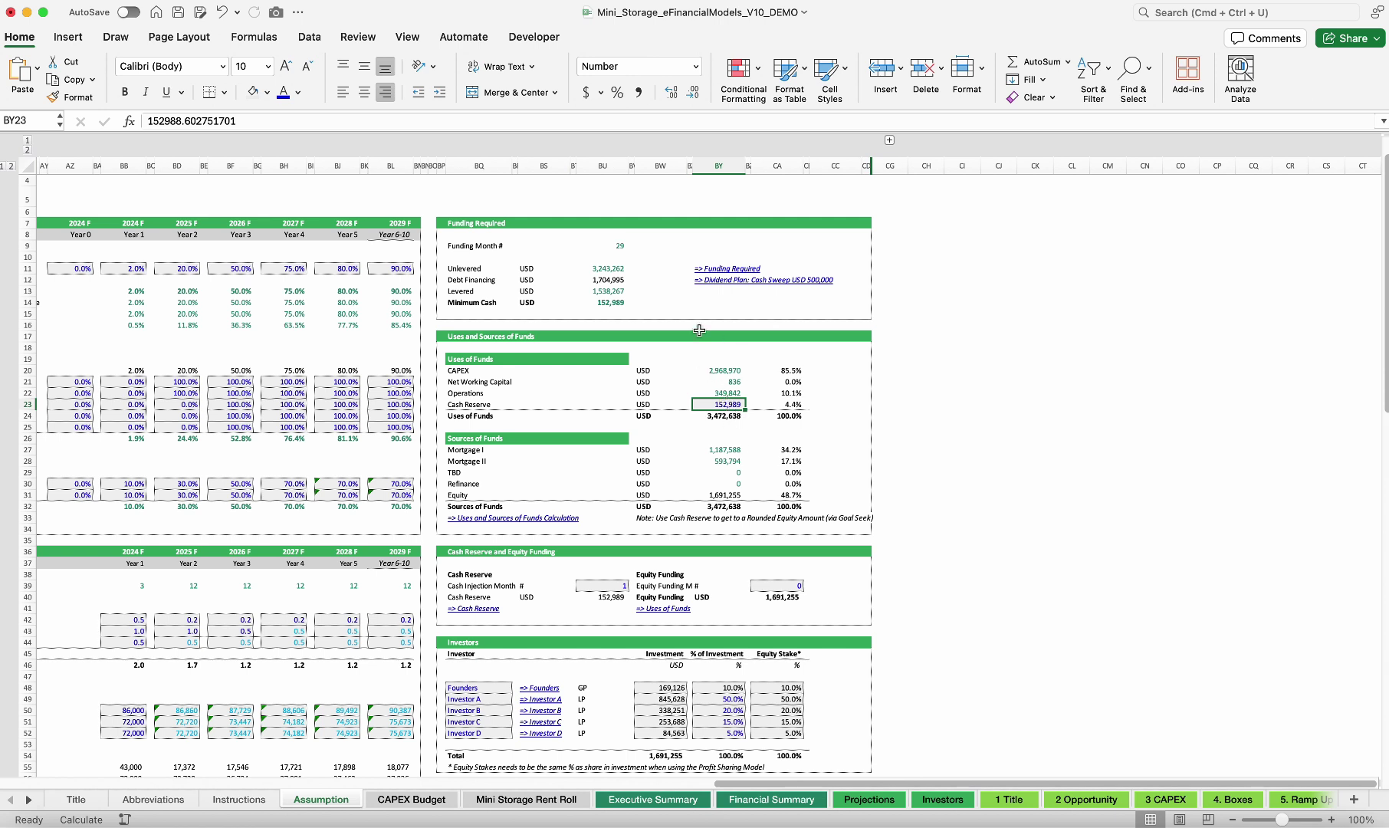
# Use Goal Seek to bring the Equity amount in BY31 to 1700000 by changing the Cash Reserve in BY23
pyautogui.click(712, 493)
pyautogui.click(332, 1)
pyautogui.moveTo(301, 0)
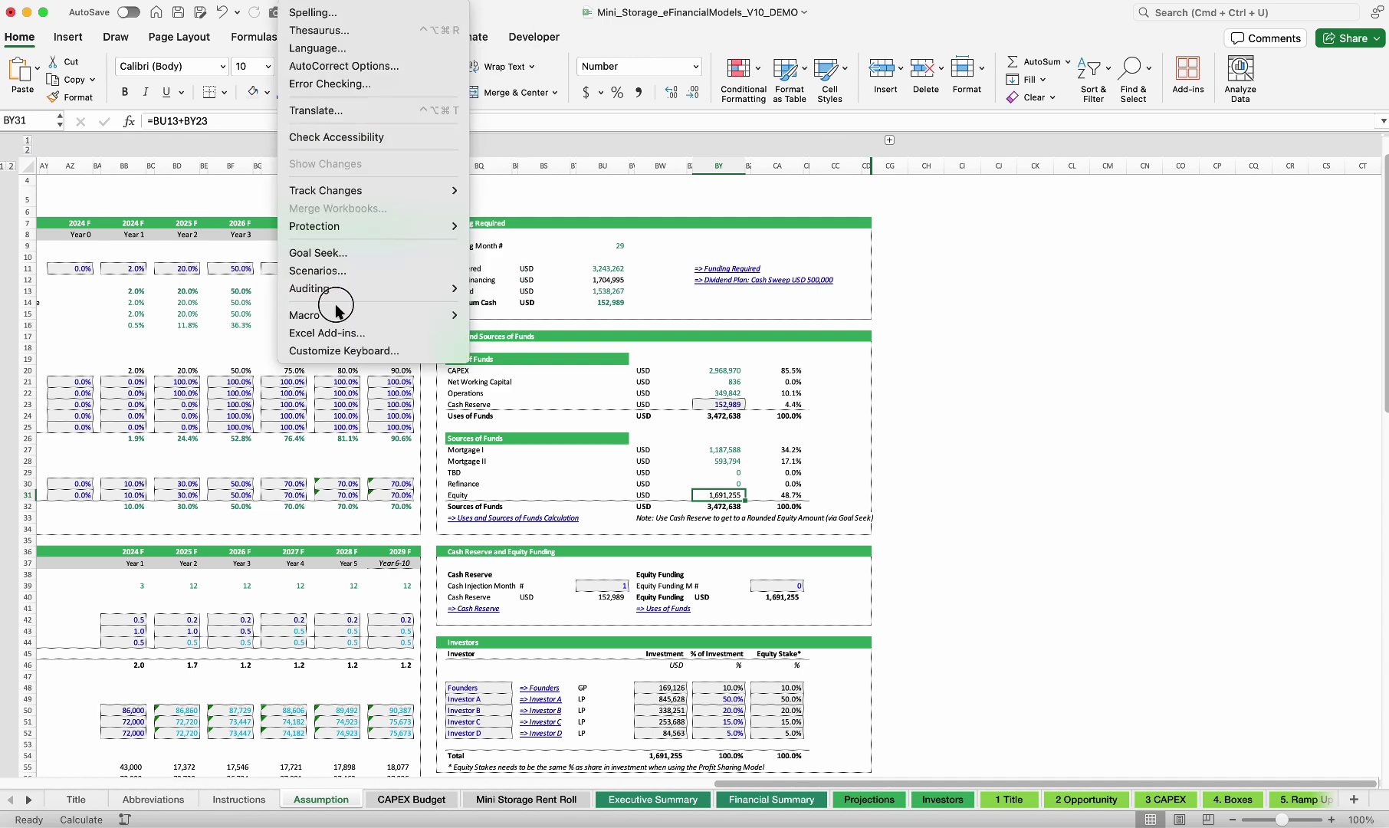
pyautogui.moveTo(340, 295)
pyautogui.click(351, 255)
pyautogui.press('Tab')
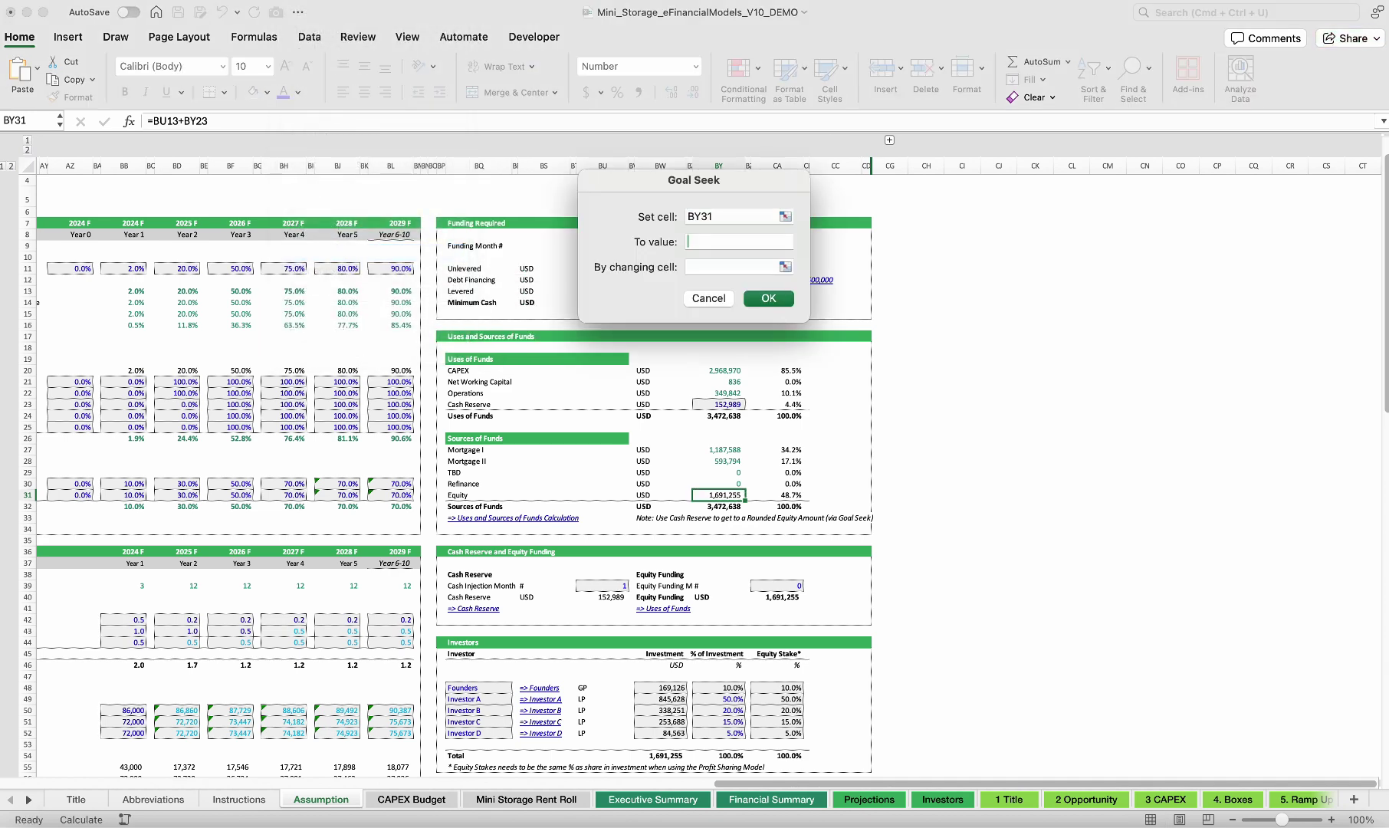
pyautogui.write('1700000')
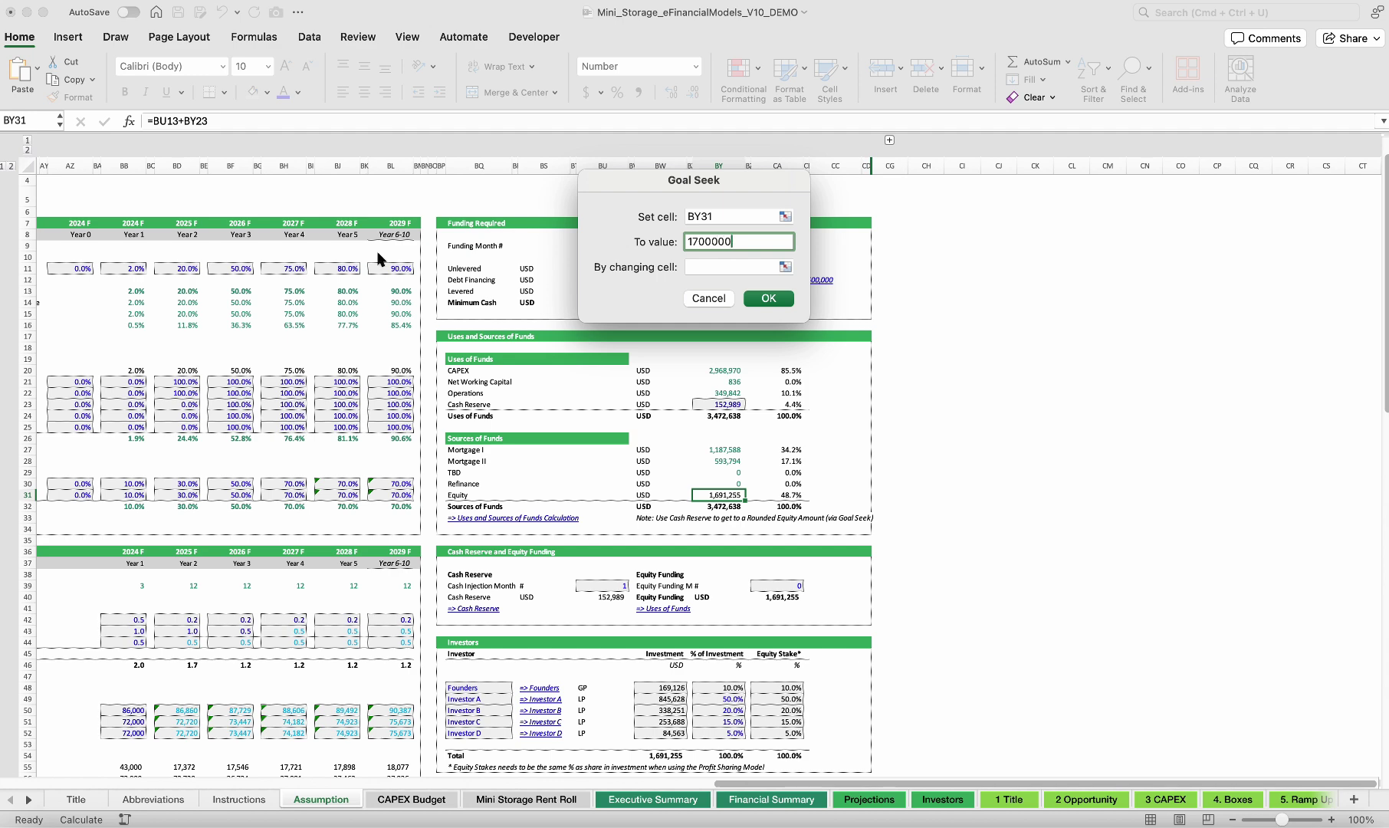
pyautogui.click(784, 267)
pyautogui.click(719, 404)
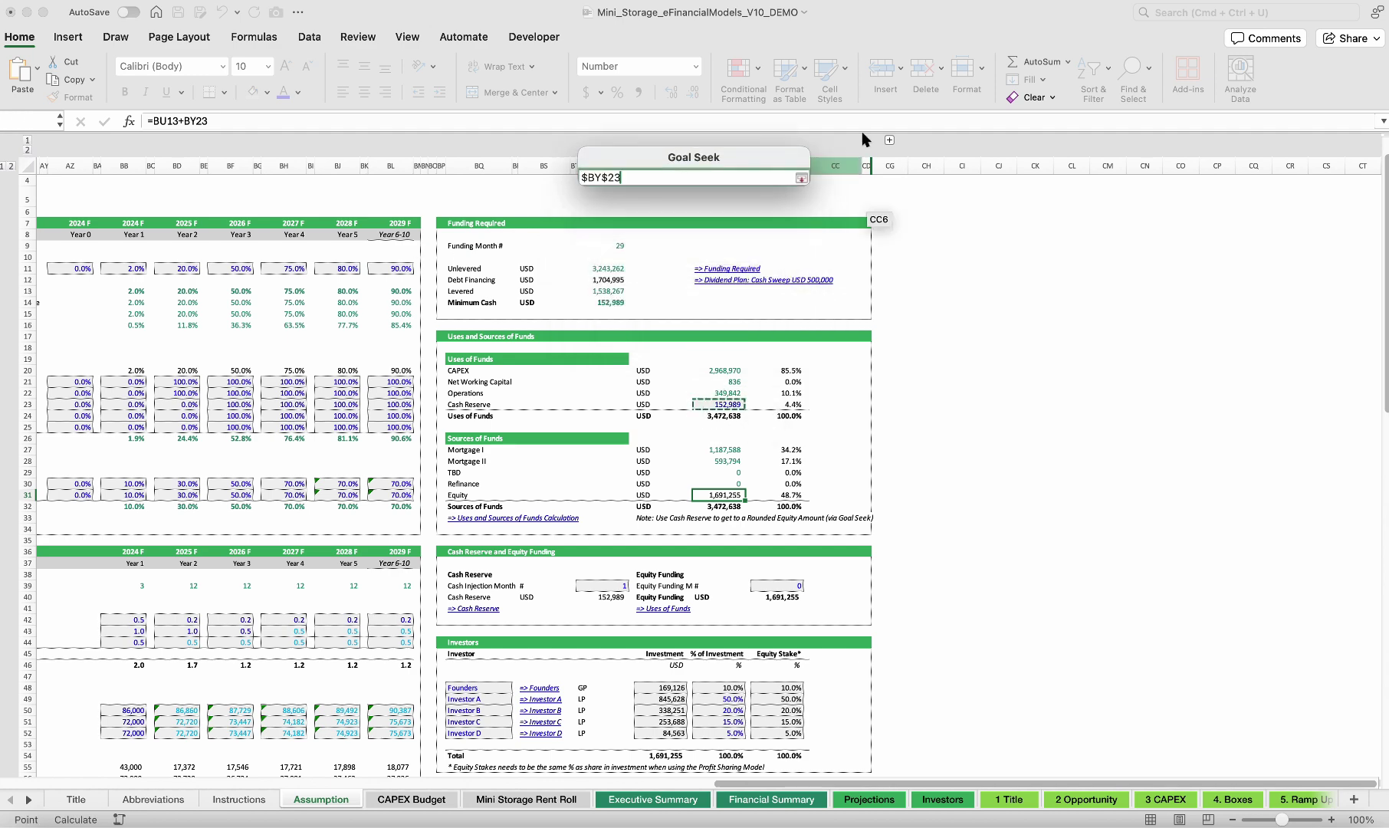
pyautogui.click(801, 177)
pyautogui.click(765, 299)
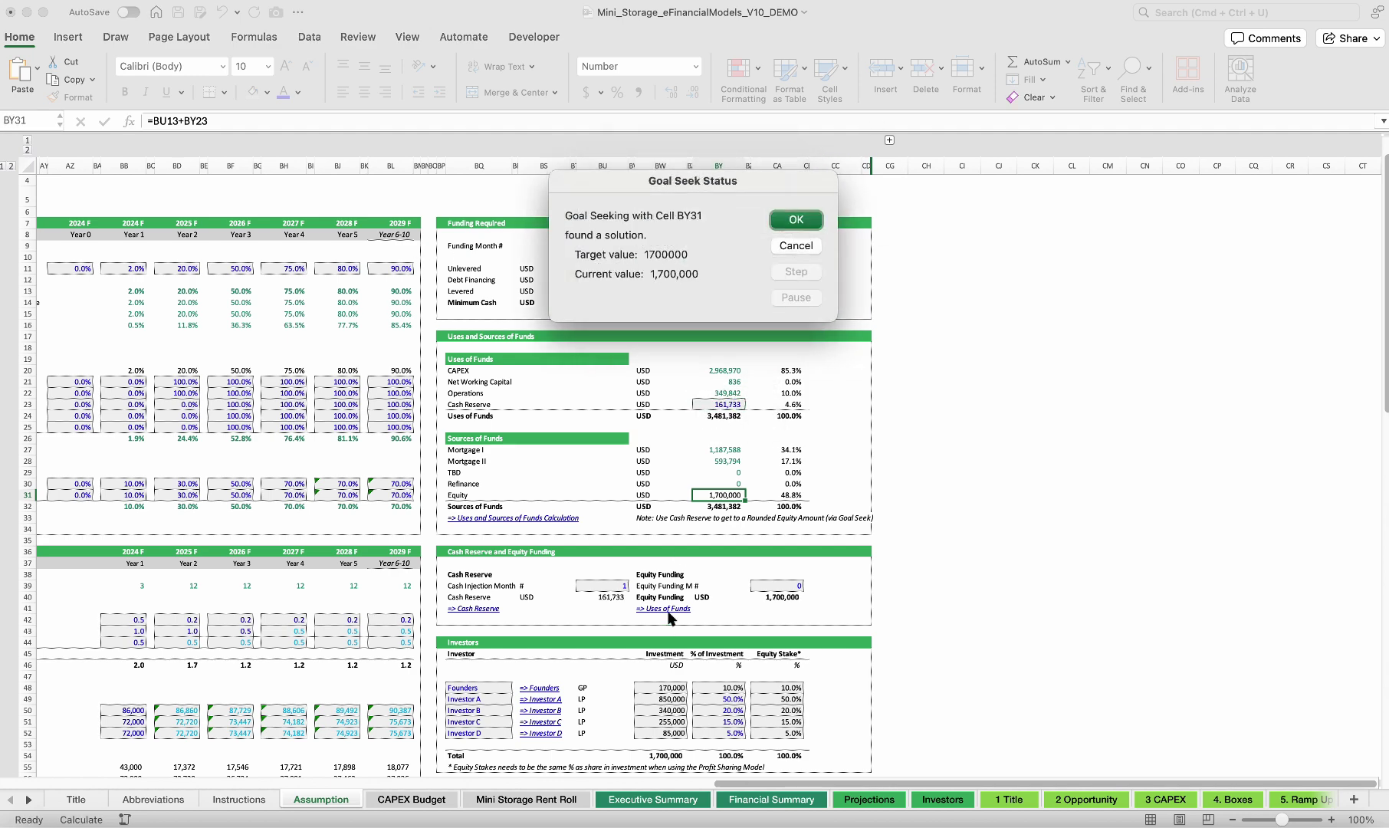
pyautogui.click(796, 220)
# Review the Cash Reserve and the Sources of Funds debt items, including the Mortgage I and Mortgage II amounts
pyautogui.click(717, 404)
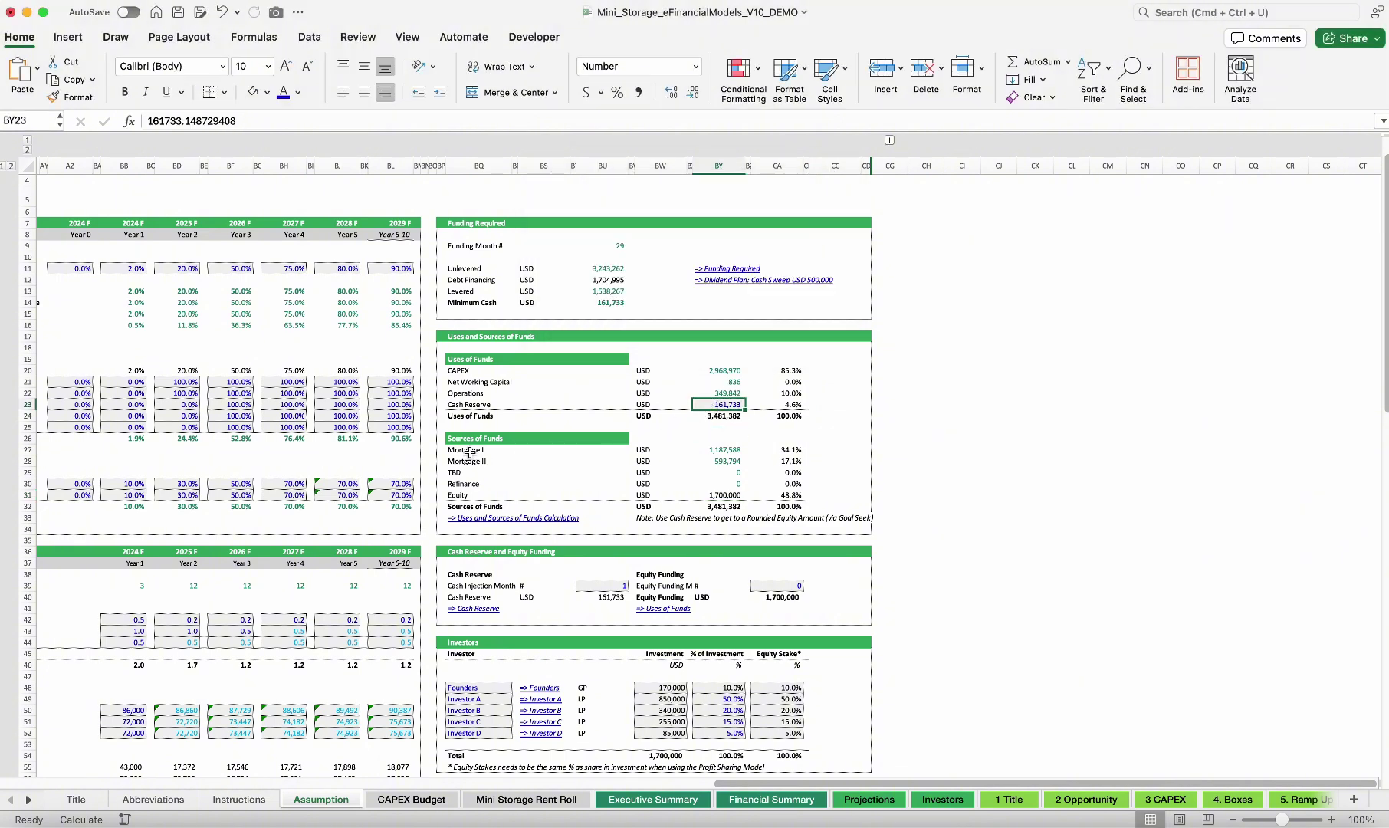
pyautogui.moveTo(472, 451); pyautogui.dragTo(457, 481)
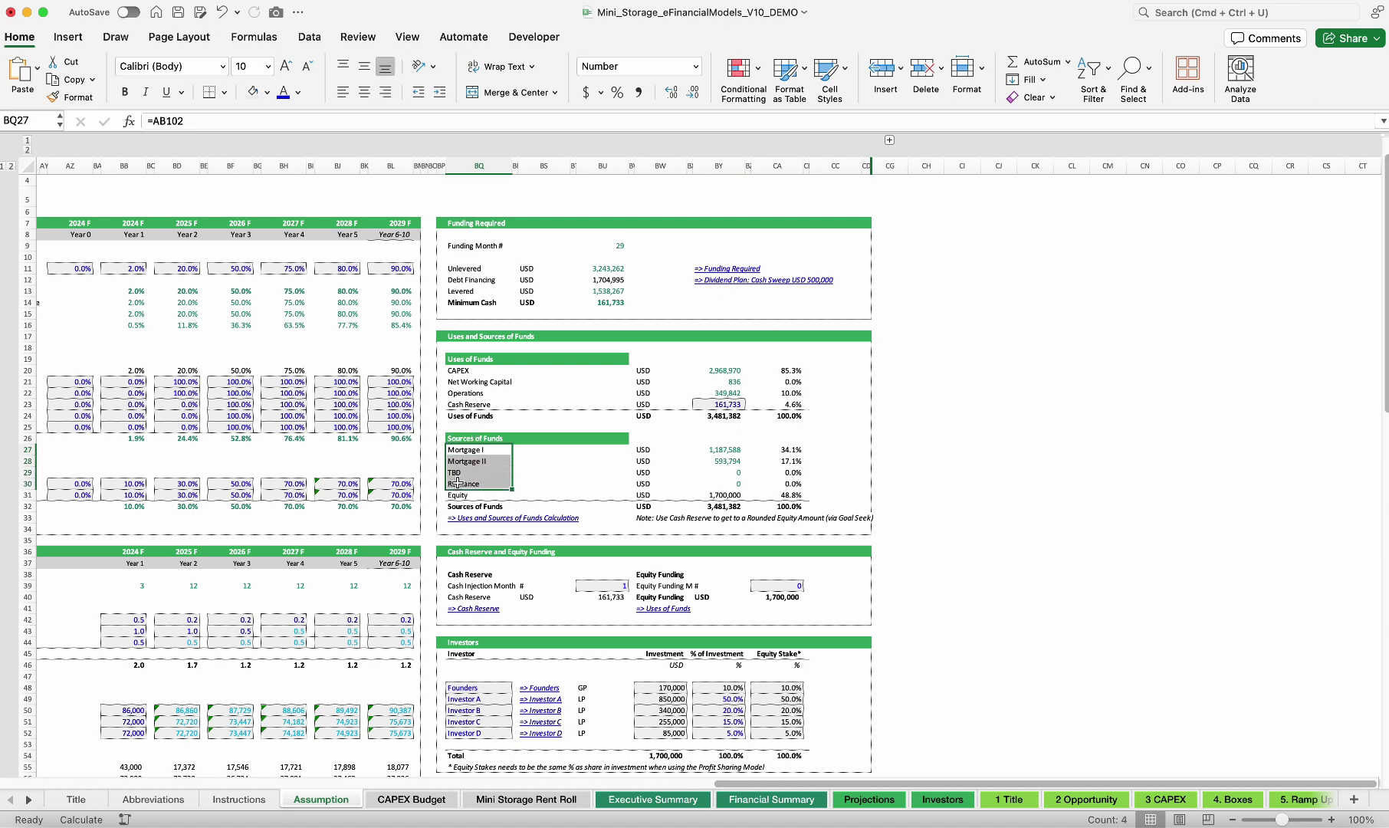
pyautogui.click(719, 451)
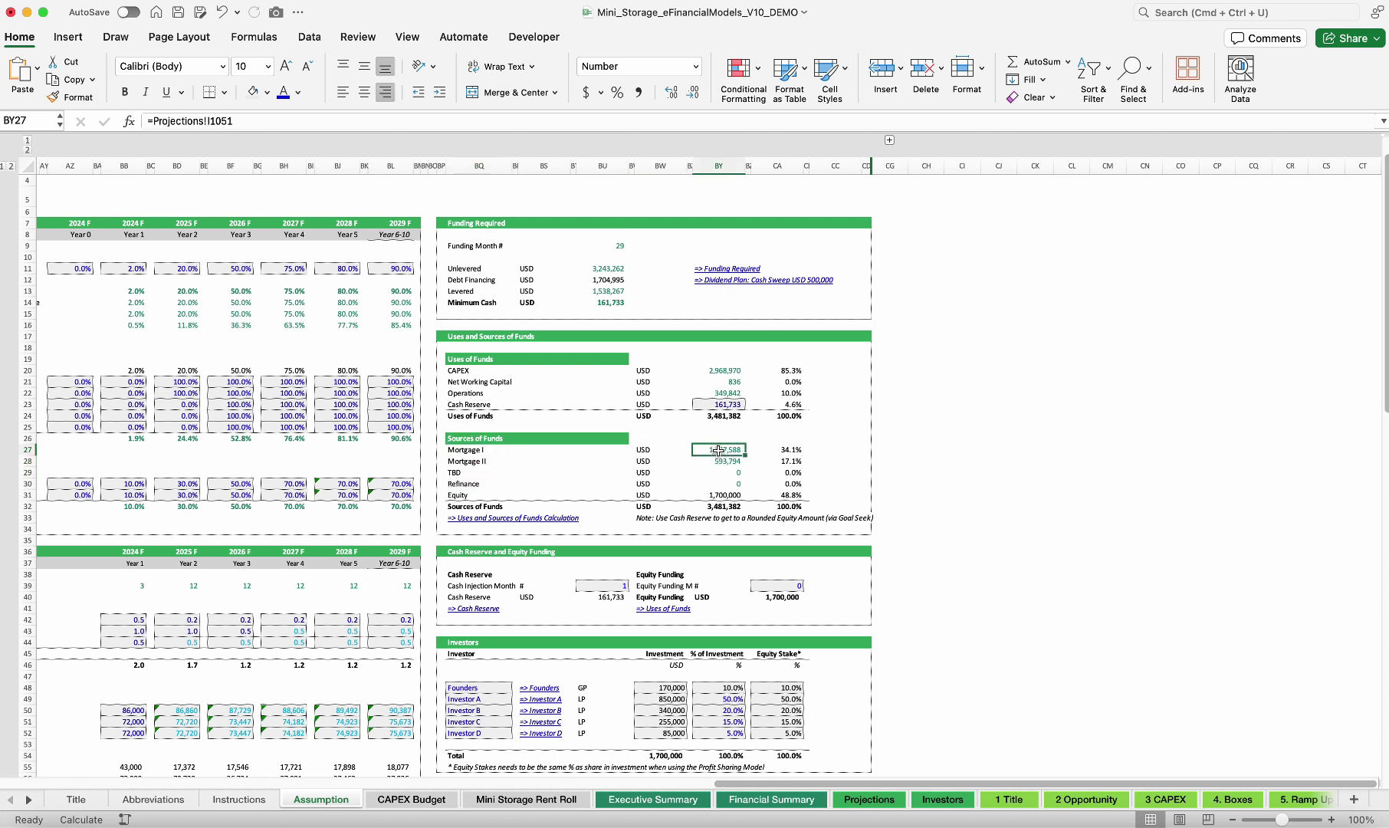
pyautogui.click(718, 458)
# Locate the CAPEX section on the Assumption sheet and check the formula of the selected scenario's CAPEX total
pyautogui.hscroll(-12, 487, 590)
pyautogui.scroll(-8, 487, 590)
pyautogui.scroll(-20, 488, 591)
pyautogui.hscroll(-4, 487, 590)
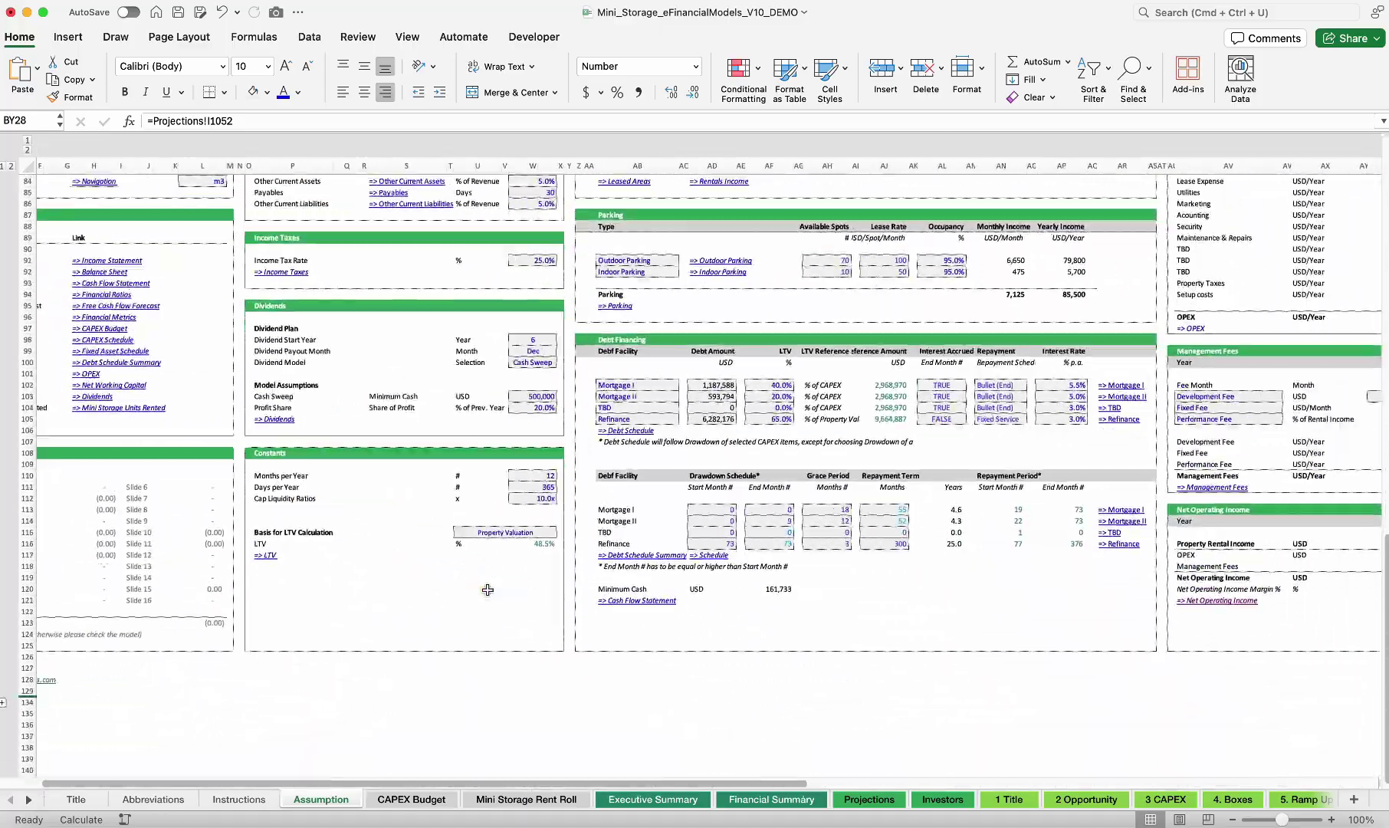
pyautogui.scroll(20, 472, 427)
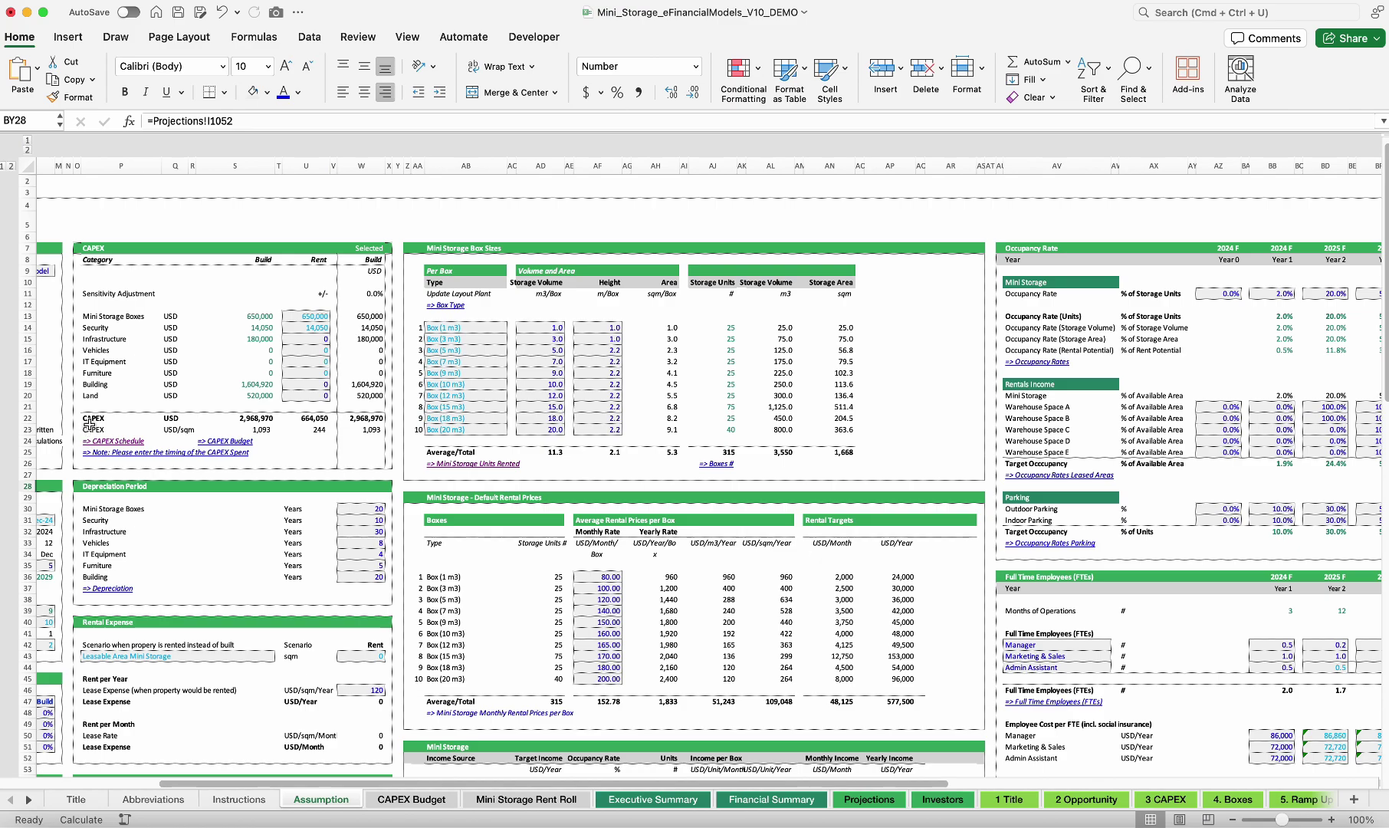
pyautogui.moveTo(88, 423); pyautogui.dragTo(359, 417)
pyautogui.click(360, 418)
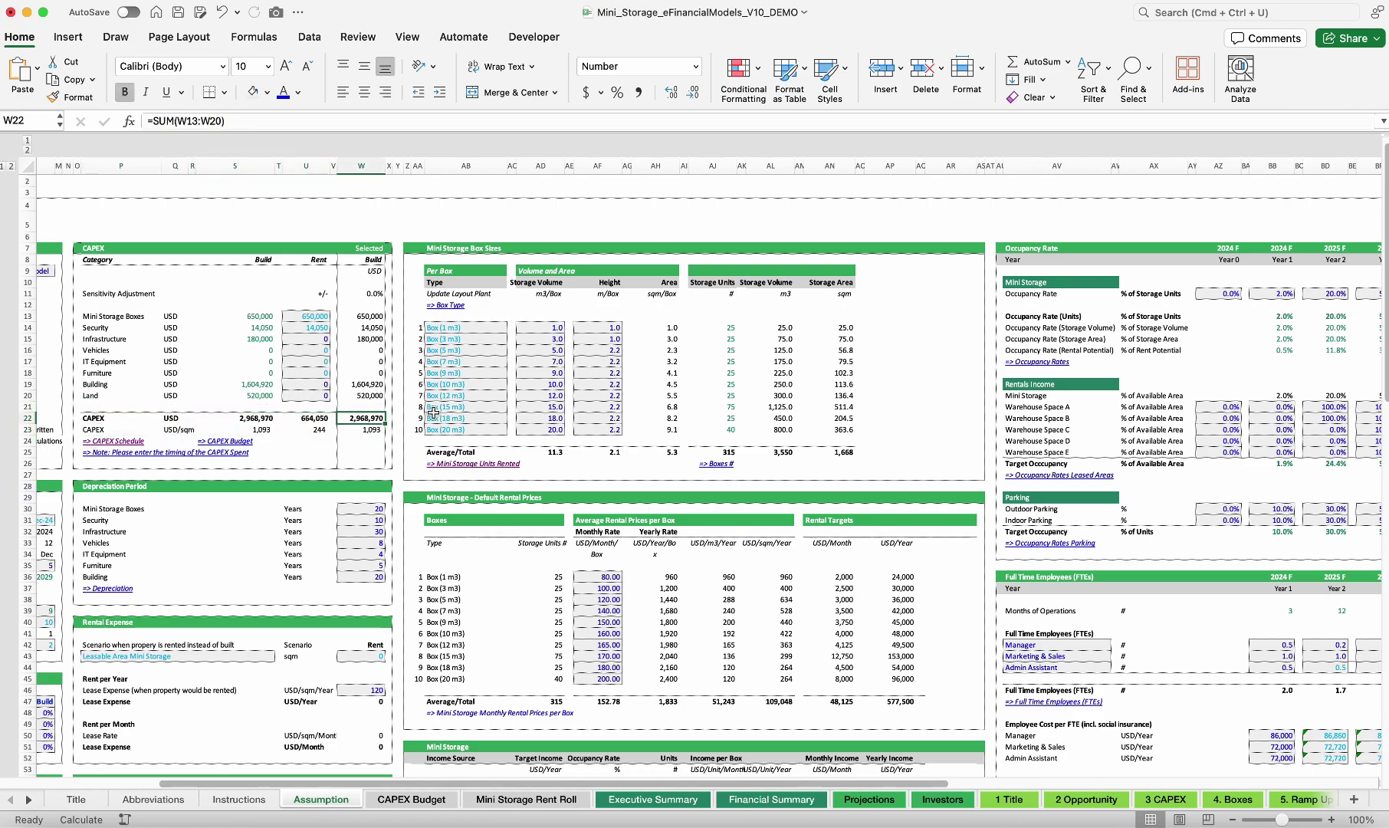
# Examine Mortgage I and Mortgage II in the Debt Financing section: debt amounts, LTV and the CAPEX reference amount
pyautogui.scroll(-15, 714, 479)
pyautogui.scroll(-10, 715, 479)
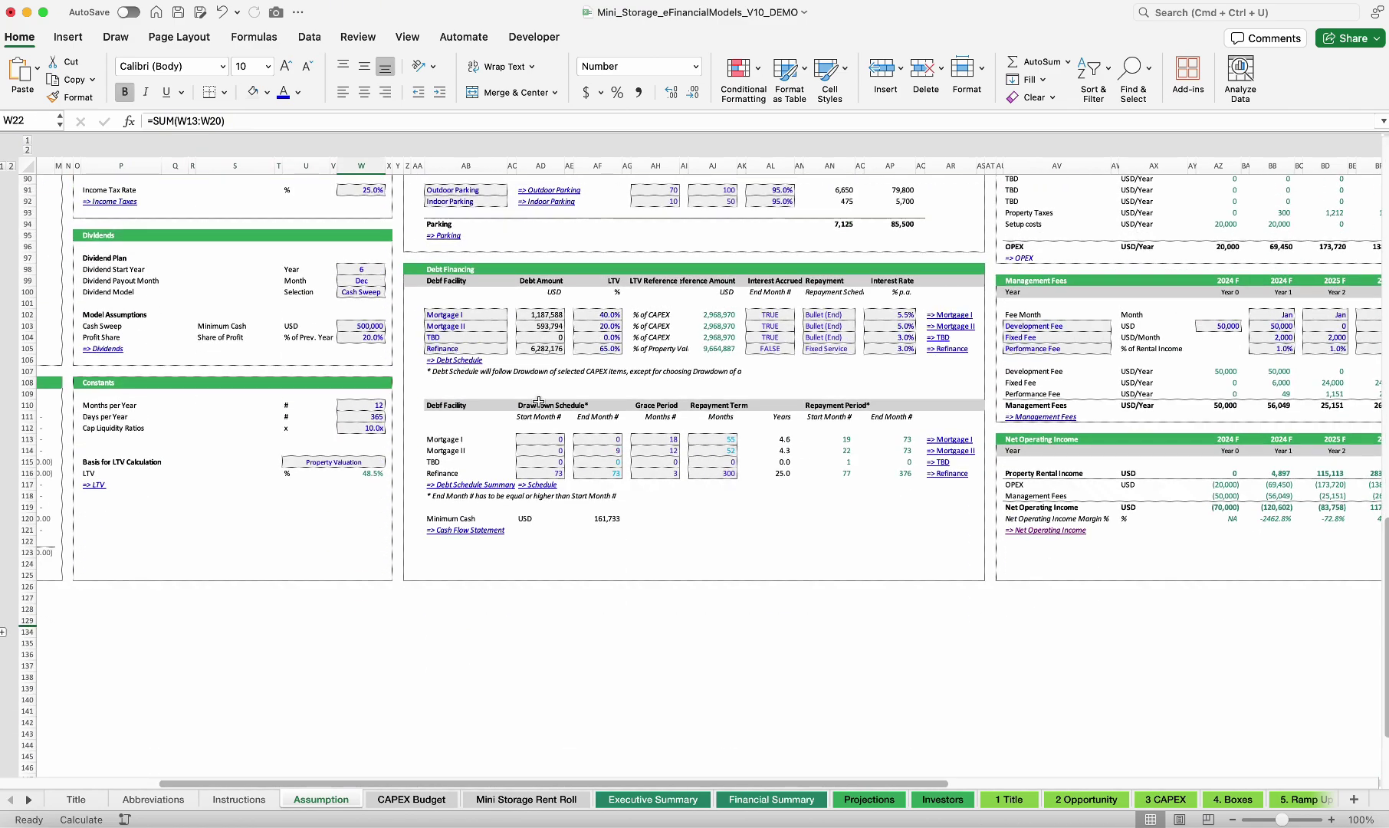
pyautogui.click(452, 316)
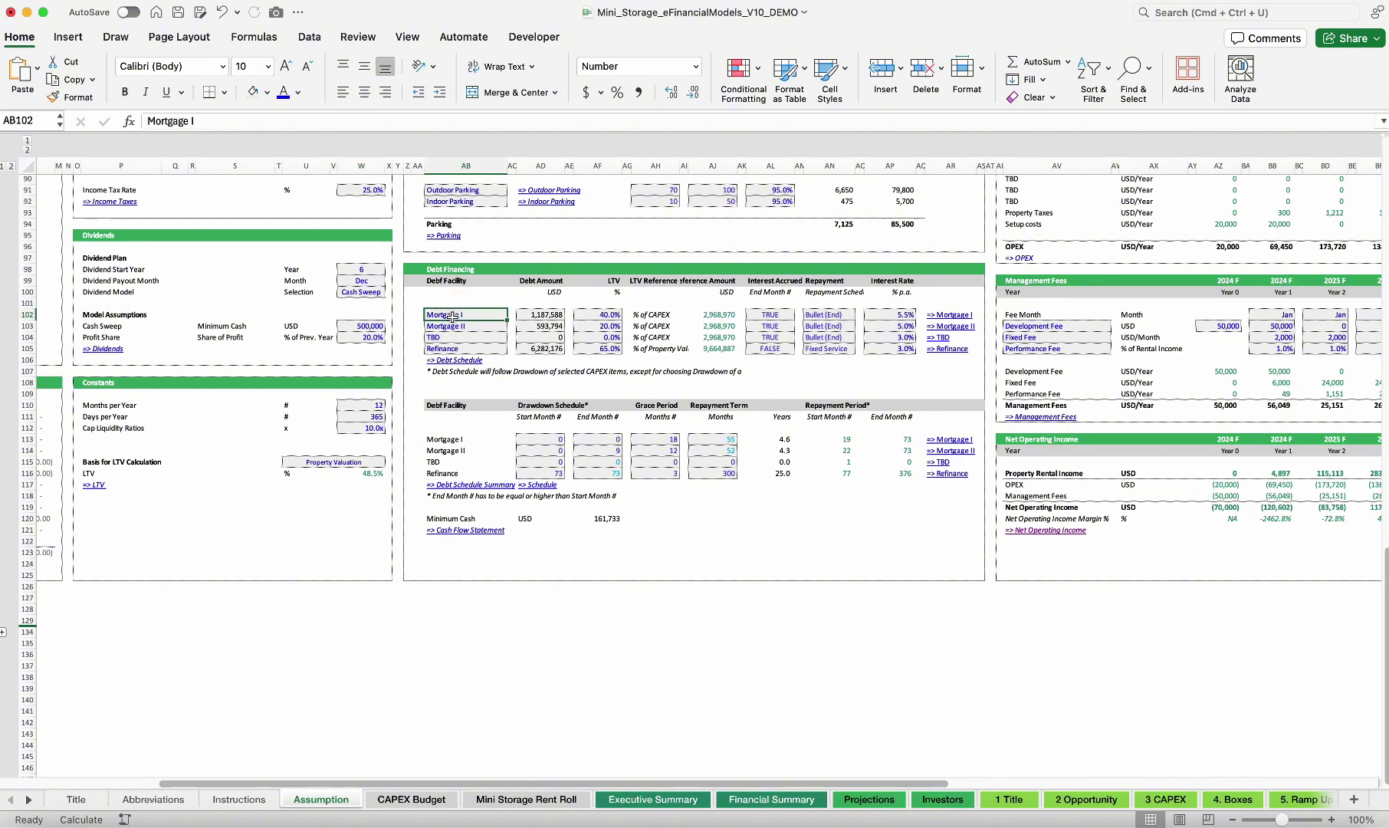
pyautogui.click(529, 321)
pyautogui.click(728, 315)
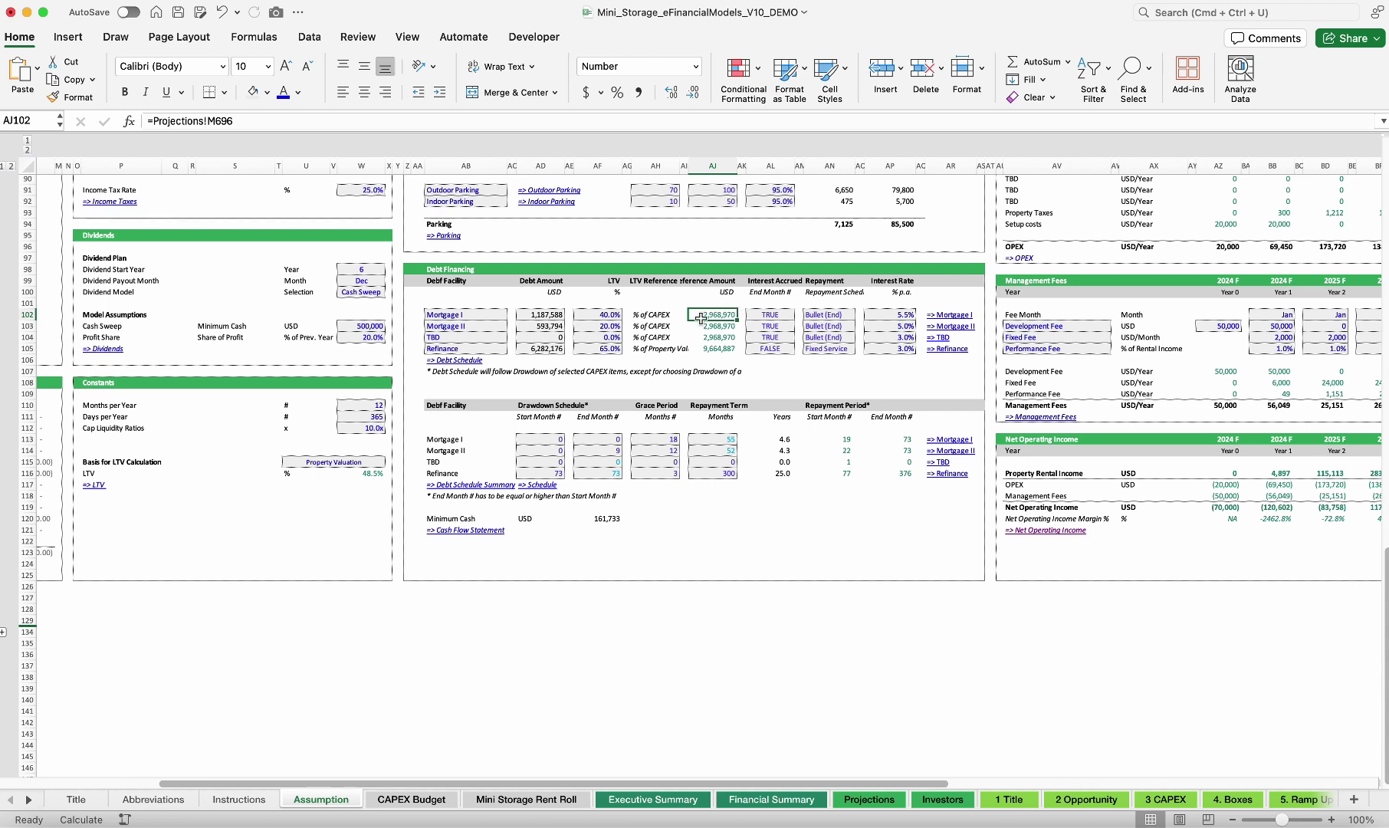
pyautogui.click(597, 316)
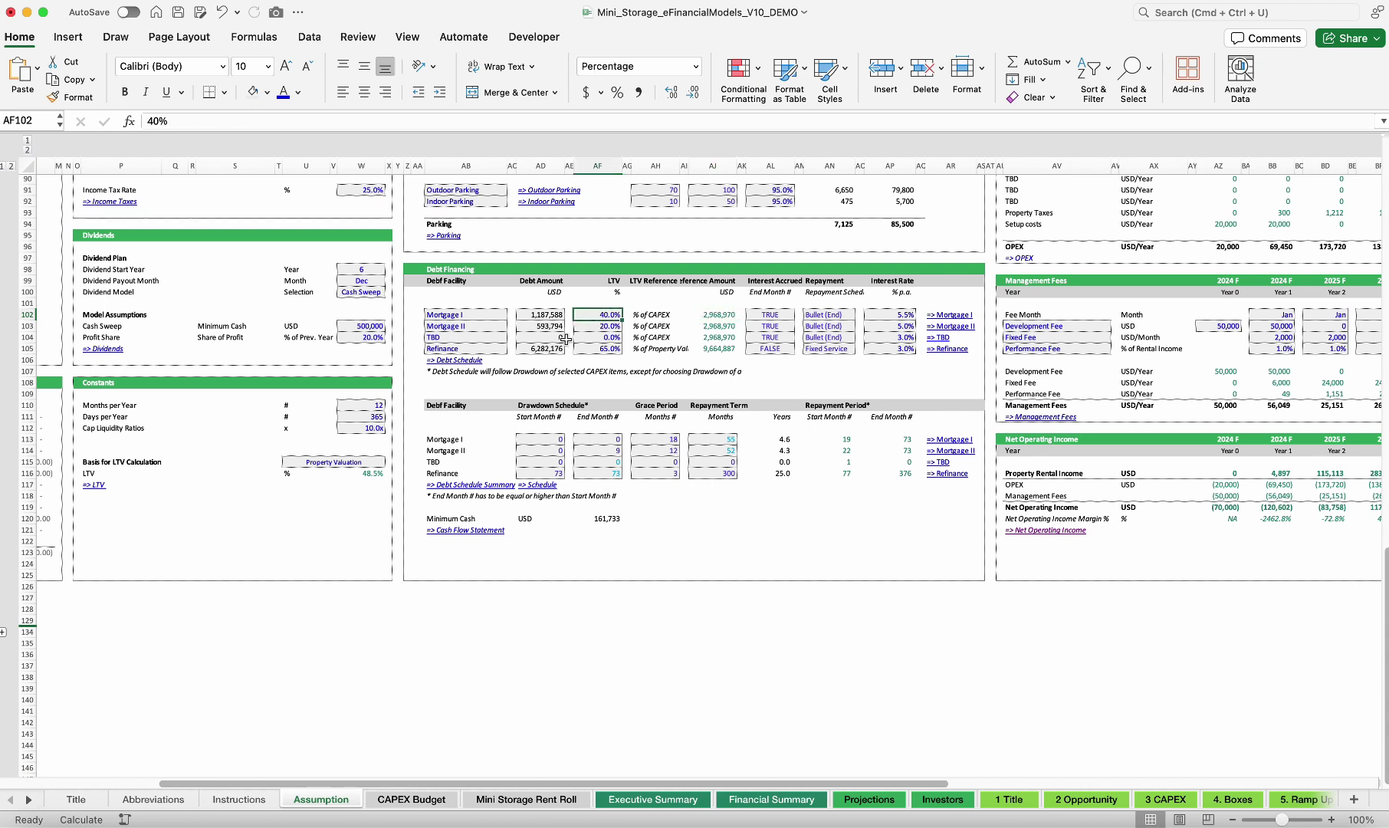
pyautogui.moveTo(530, 318); pyautogui.dragTo(577, 326)
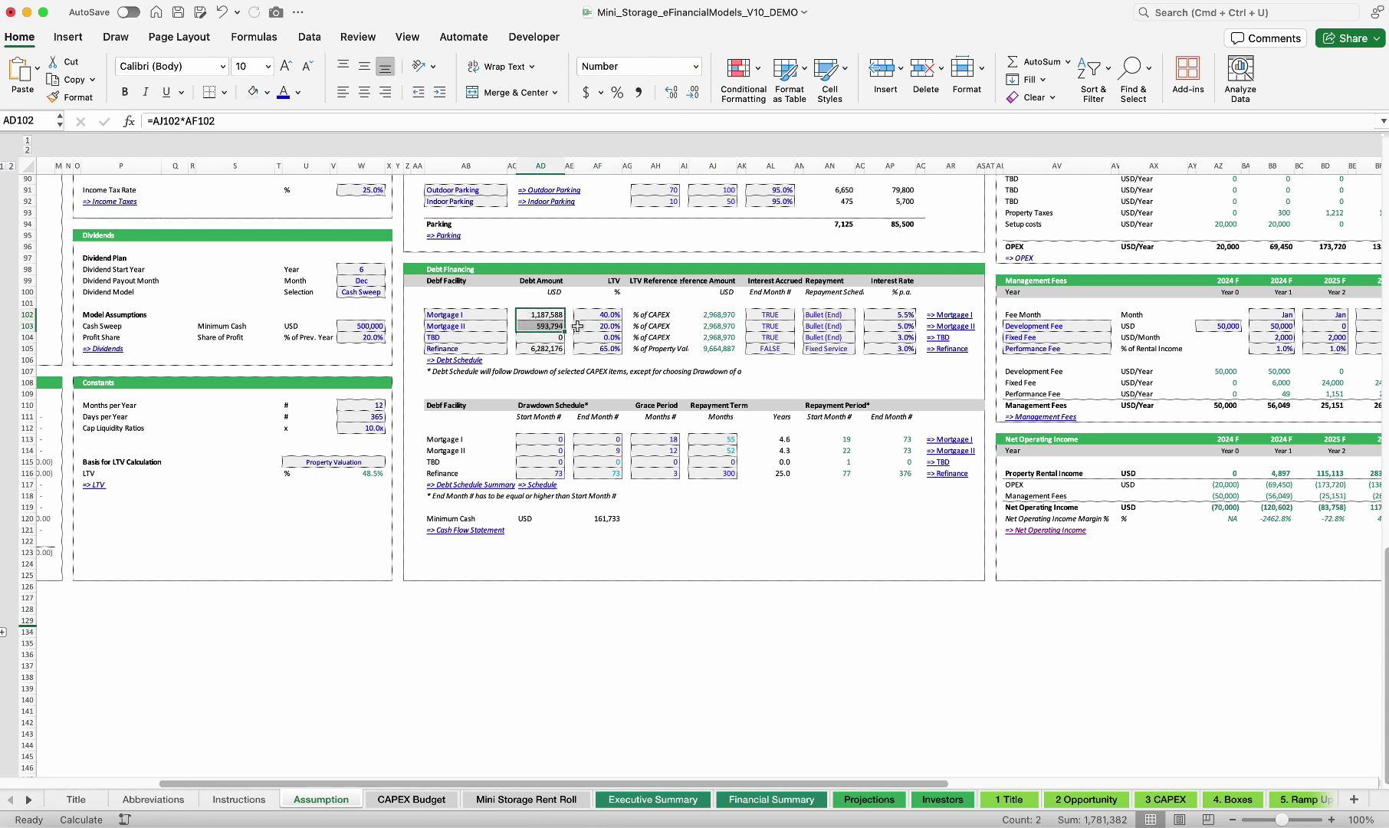
# Review the mortgages' accrued interest setting, interest rates, drawdown months, grace periods and repayment term formula
pyautogui.click(781, 313)
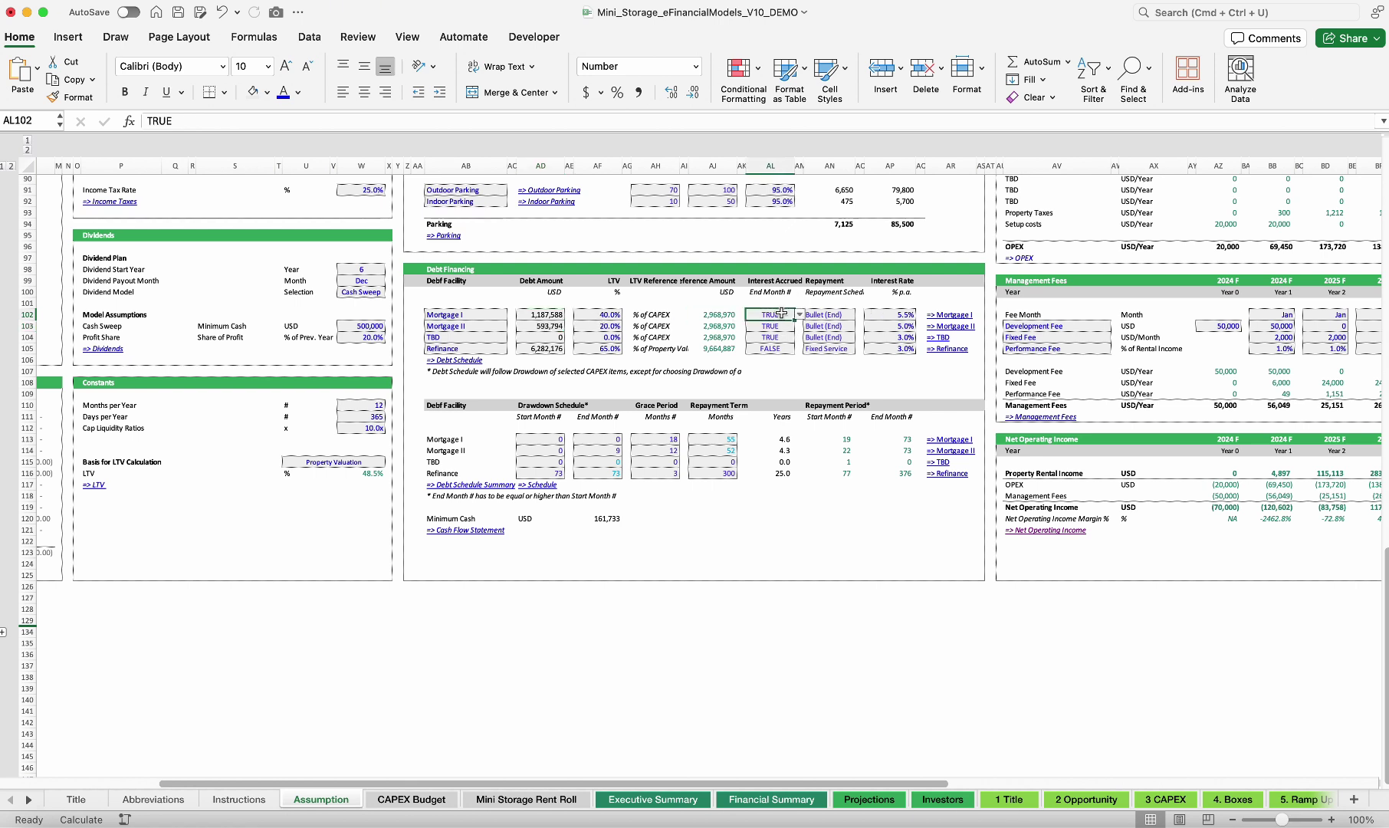
pyautogui.moveTo(902, 315); pyautogui.dragTo(900, 324)
pyautogui.click(545, 437)
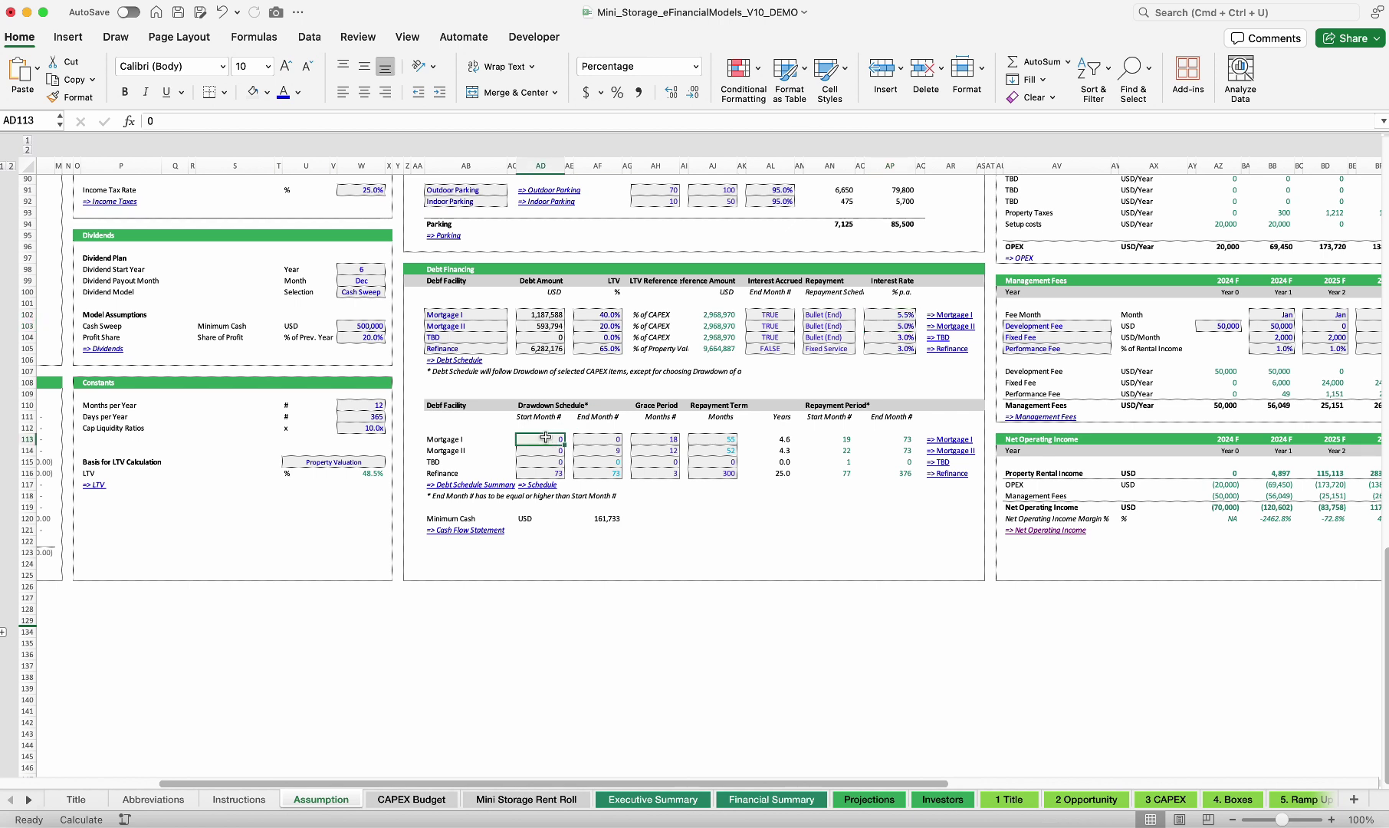
pyautogui.click(603, 435)
pyautogui.moveTo(530, 439); pyautogui.dragTo(586, 436)
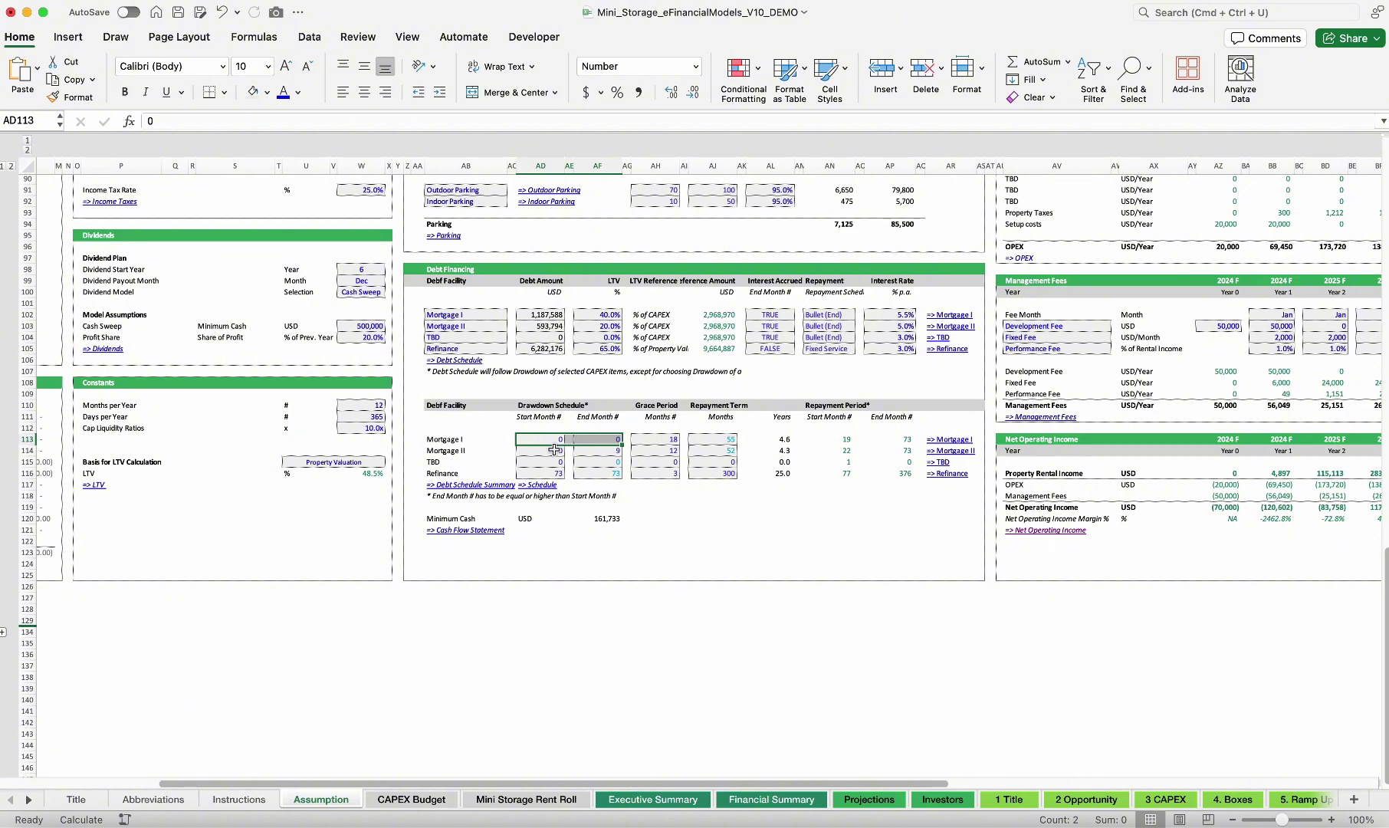
pyautogui.moveTo(533, 450); pyautogui.dragTo(664, 450)
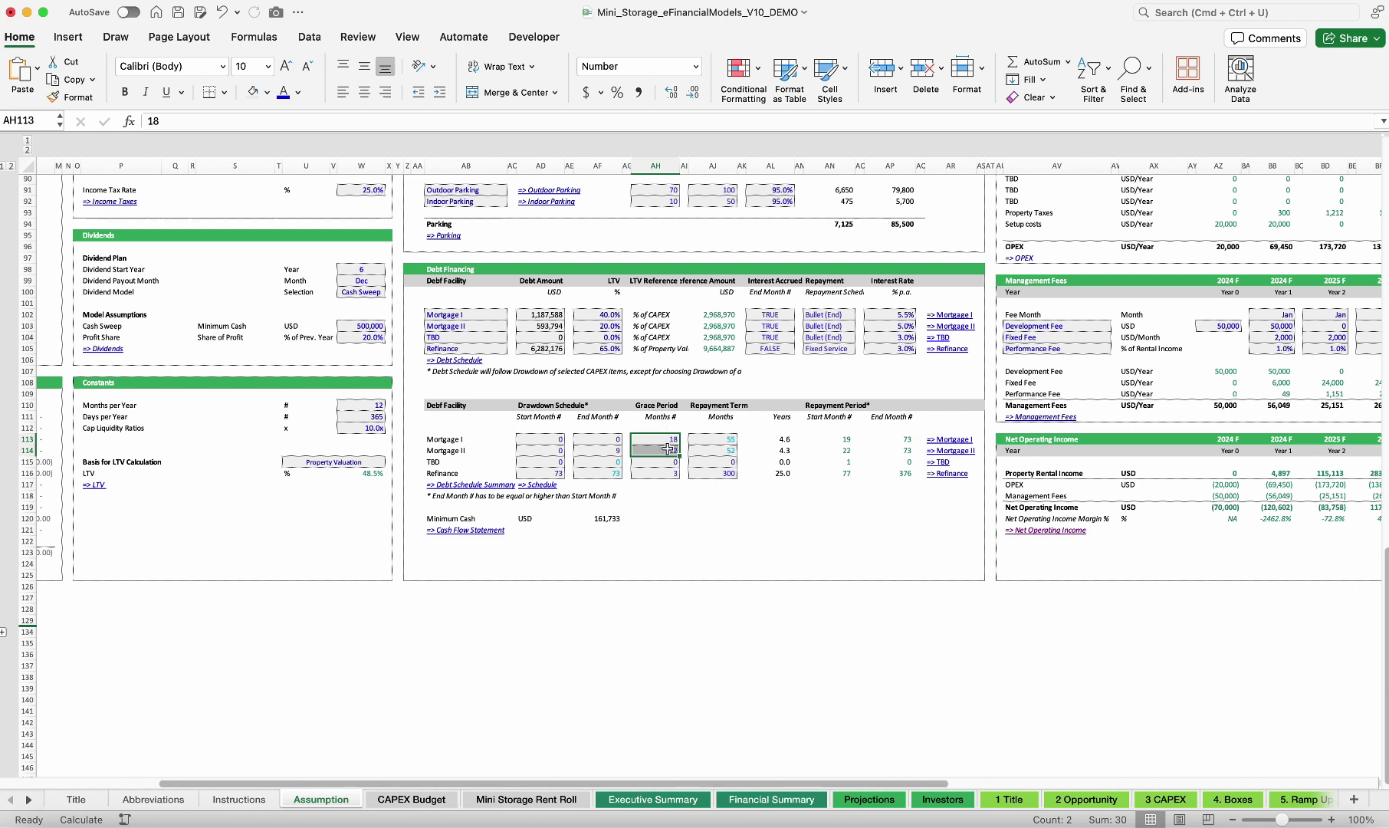
pyautogui.click(732, 439)
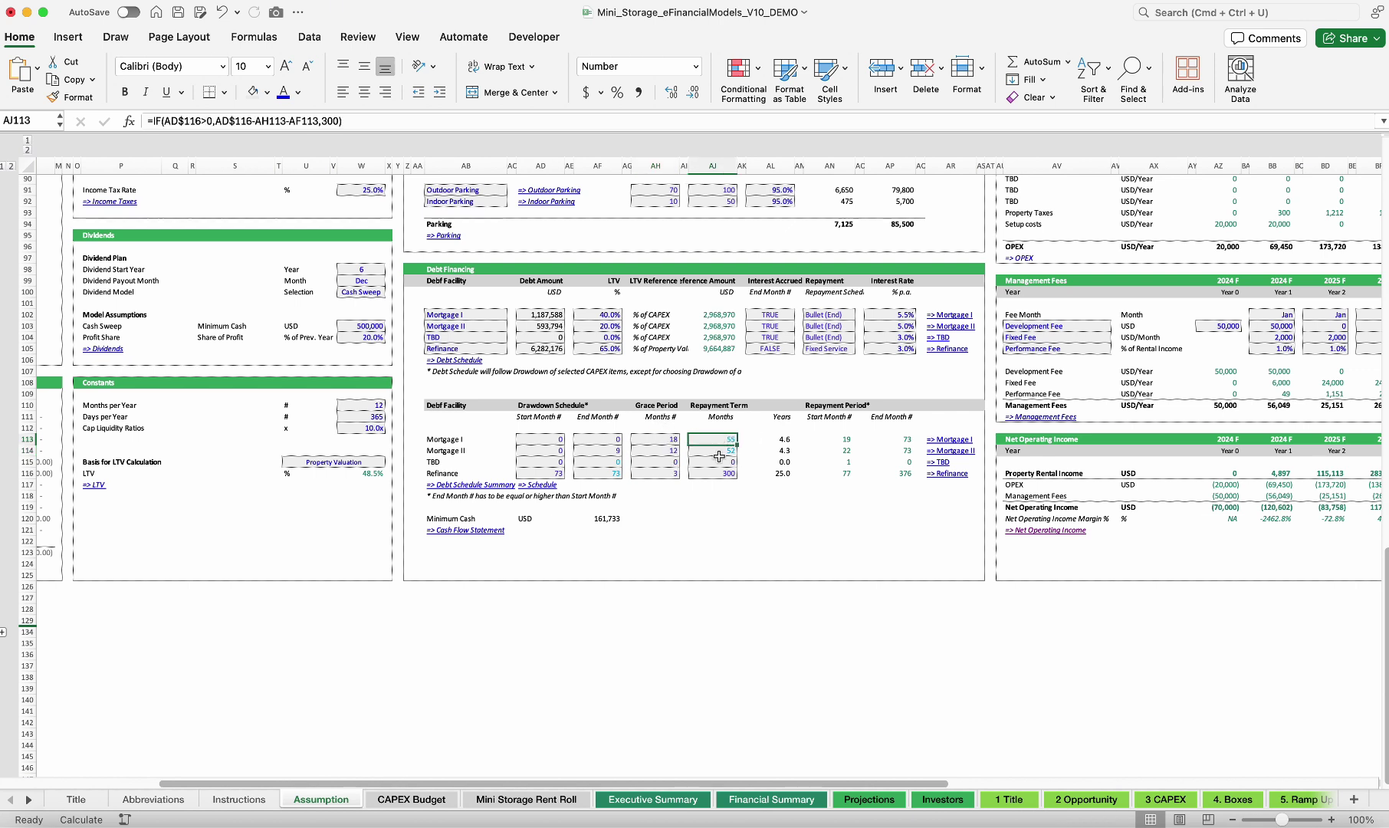
# Set the Refinance drawdown start month to 0 and check the repayment terms of both mortgages
pyautogui.click(724, 481)
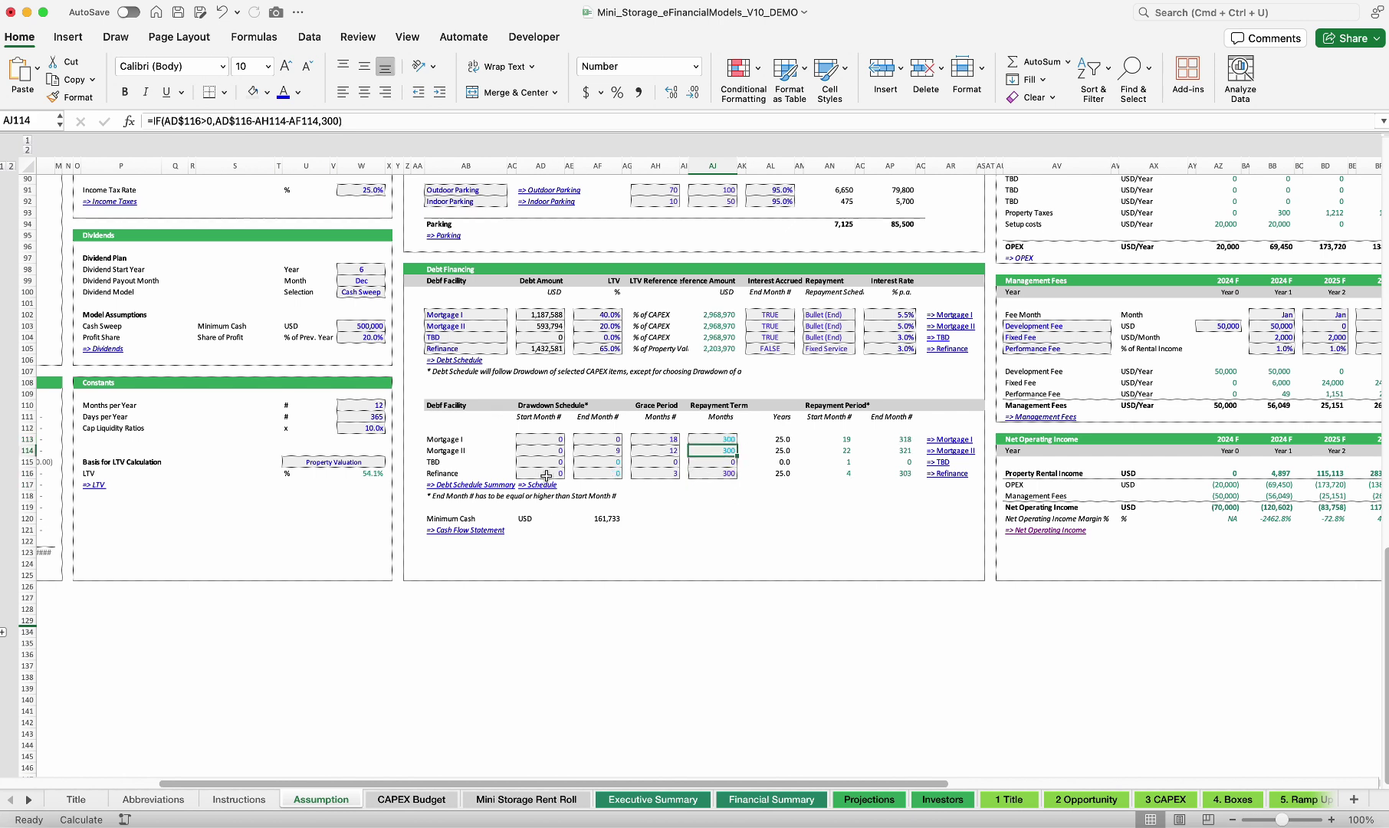
pyautogui.click(724, 438)
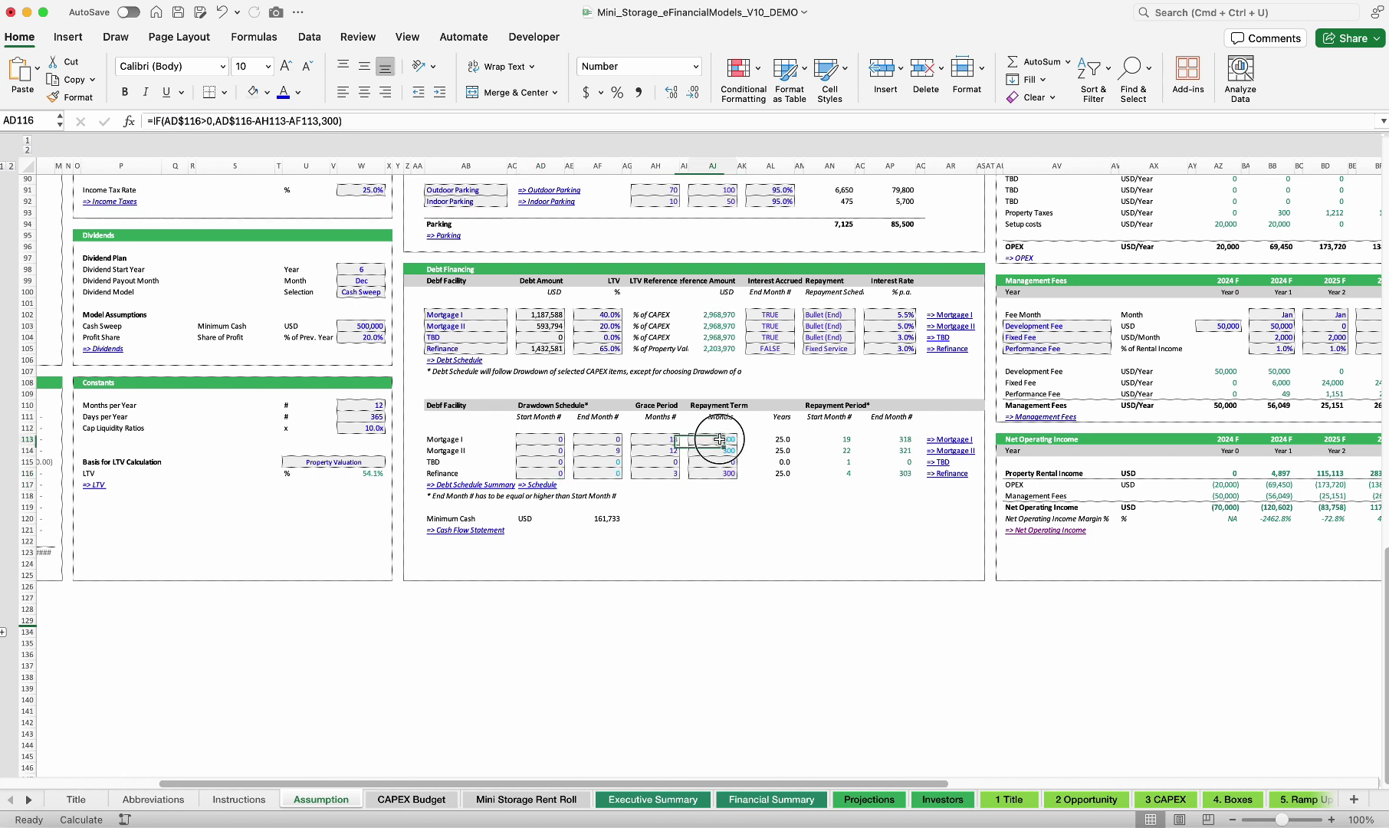
pyautogui.moveTo(769, 440); pyautogui.dragTo(770, 452)
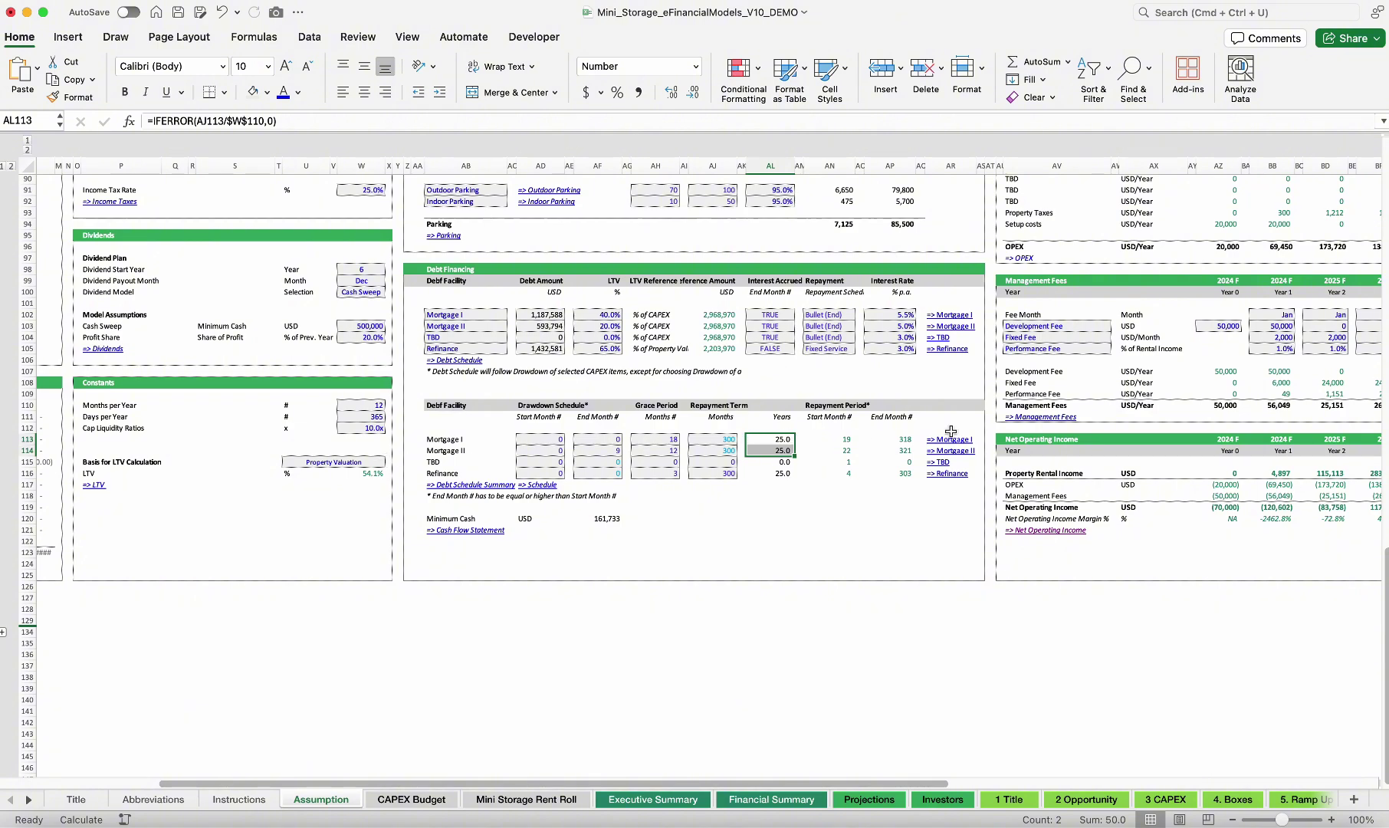
# Set the Refinance LTV to 0% in the Debt Financing section and check the mortgages' repayment terms
pyautogui.hscroll(5, 565, 455)
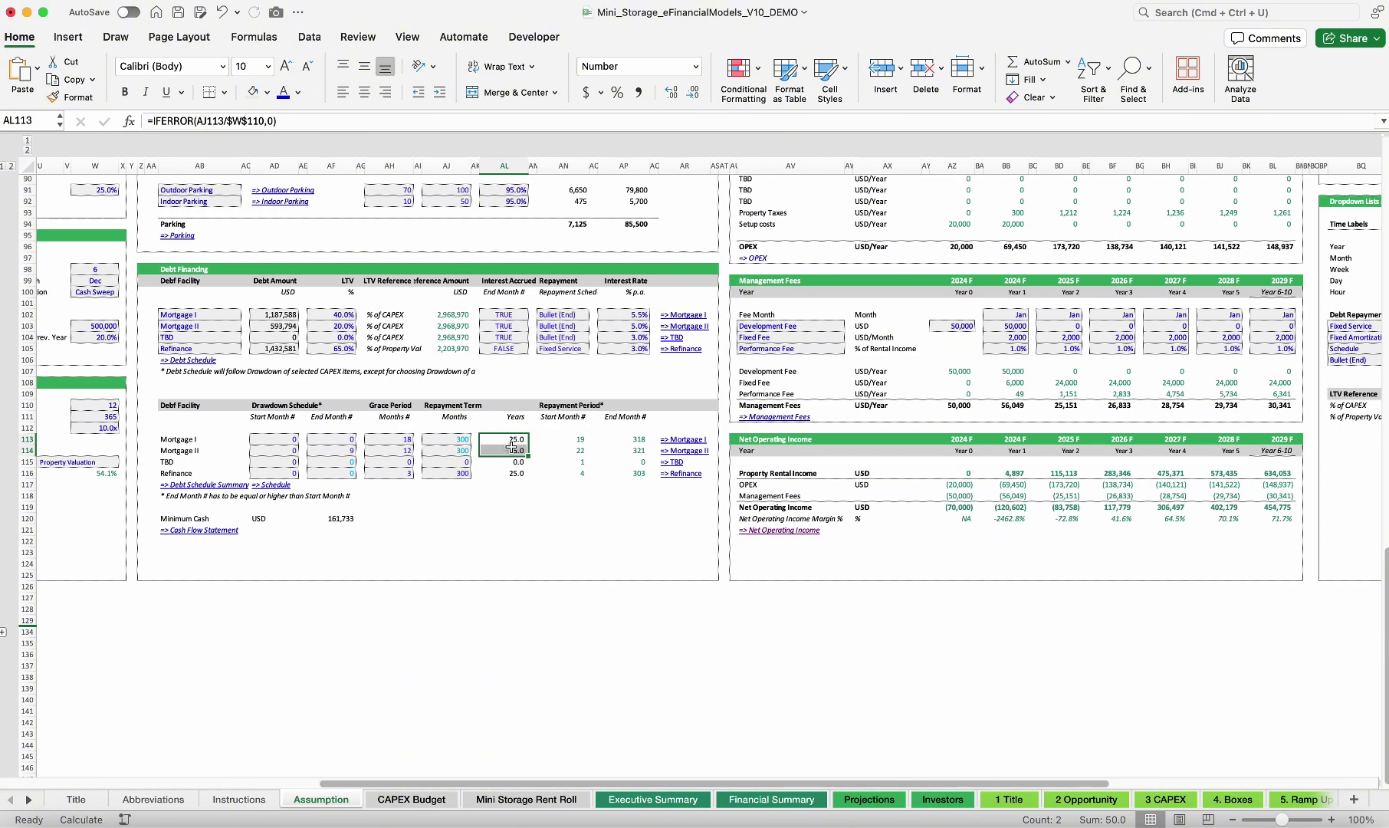
pyautogui.hscroll(10, 663, 363)
pyautogui.scroll(15, 554, 384)
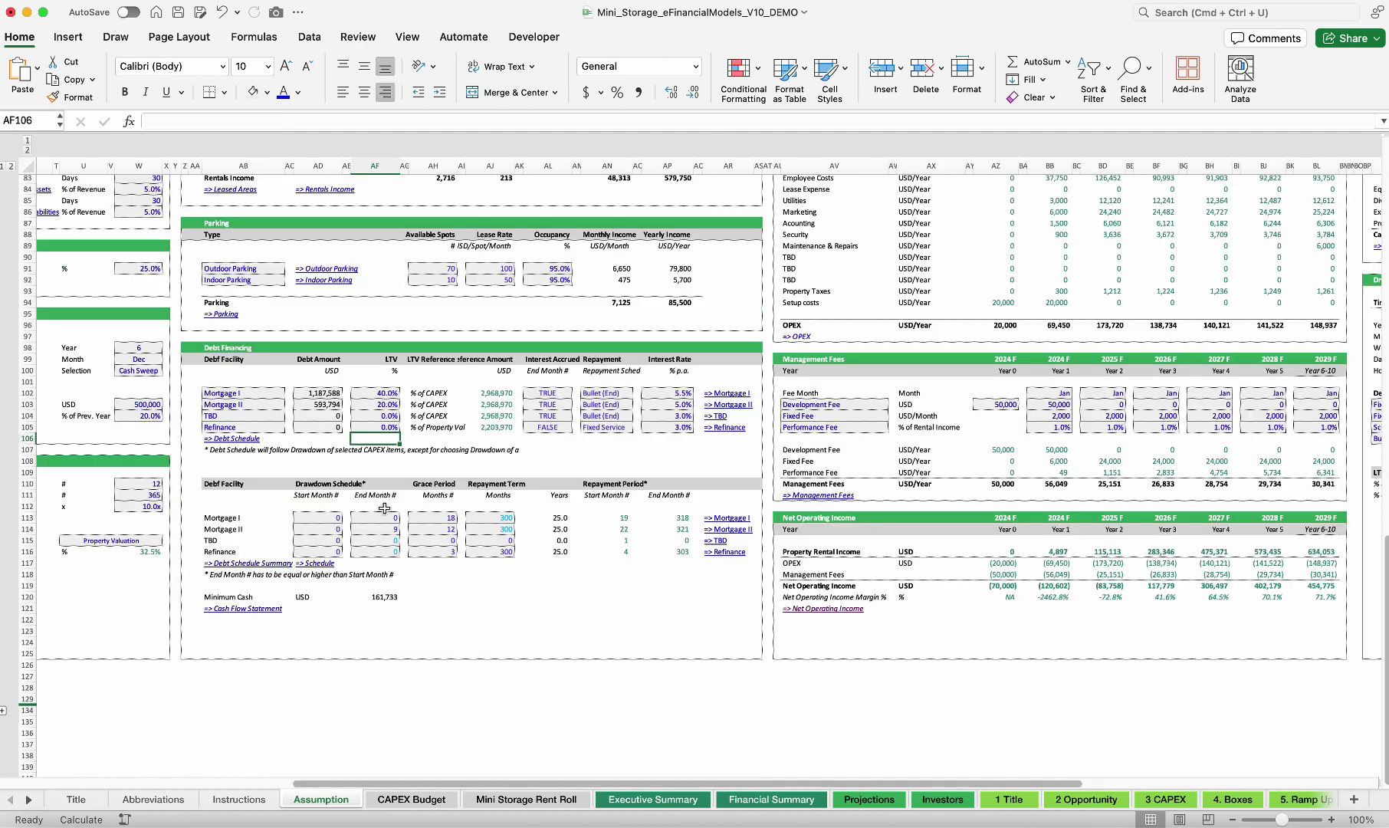
pyautogui.click(375, 428)
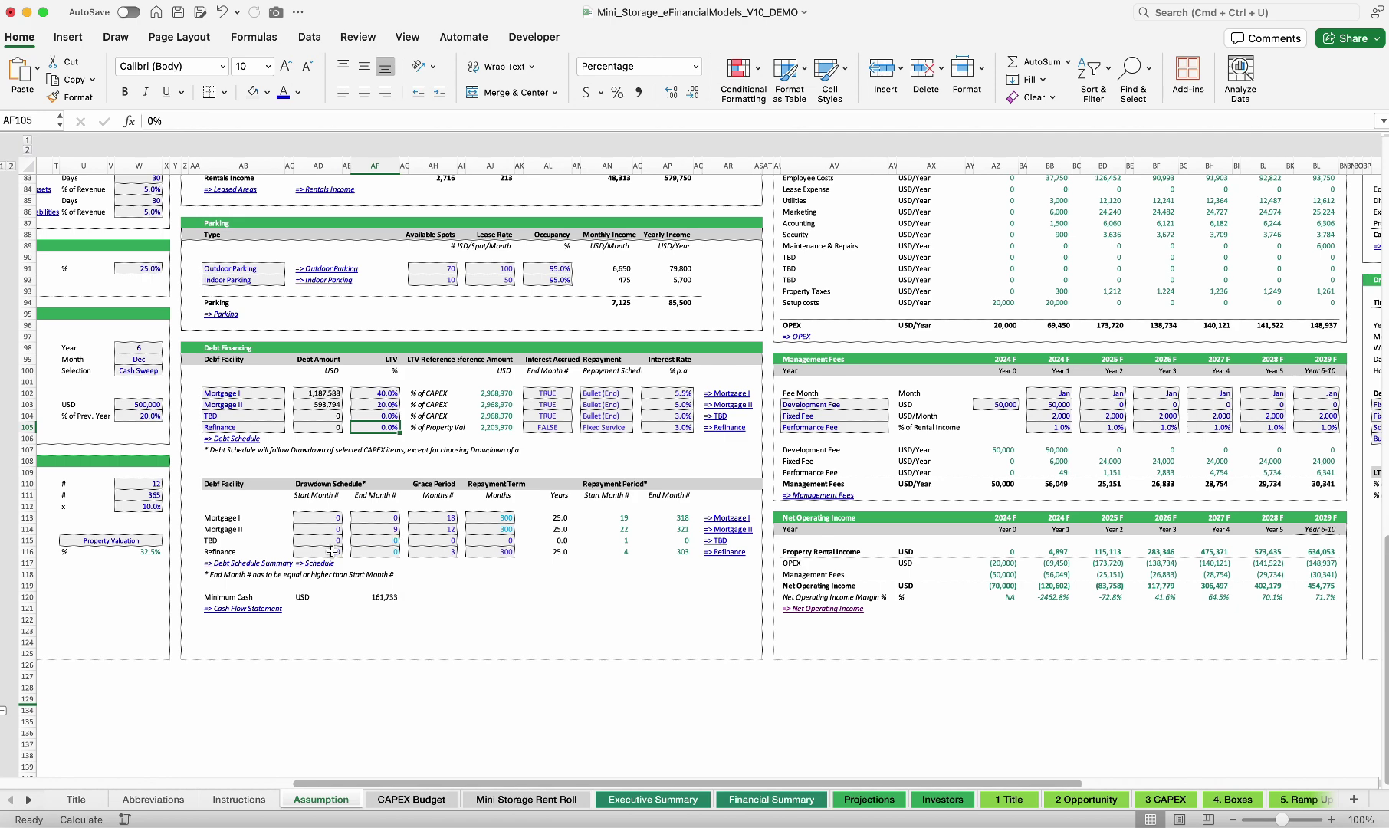
pyautogui.moveTo(498, 519); pyautogui.dragTo(555, 529)
# Review the Uses and Sources of Funds section again and return to the Debt Financing section
pyautogui.scroll(15, 555, 529)
pyautogui.hscroll(10, 555, 530)
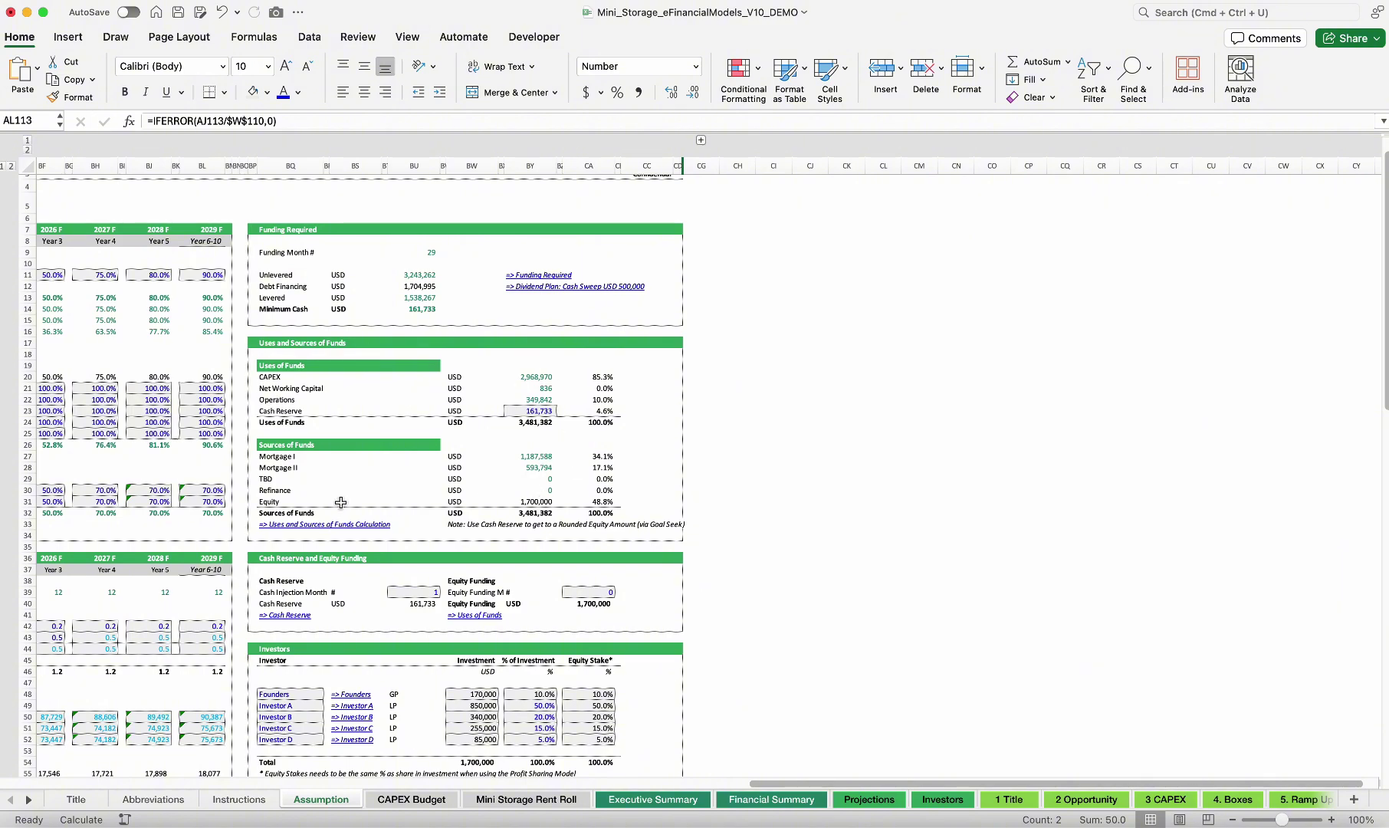
pyautogui.scroll(-10, 275, 562)
pyautogui.hscroll(10, 275, 562)
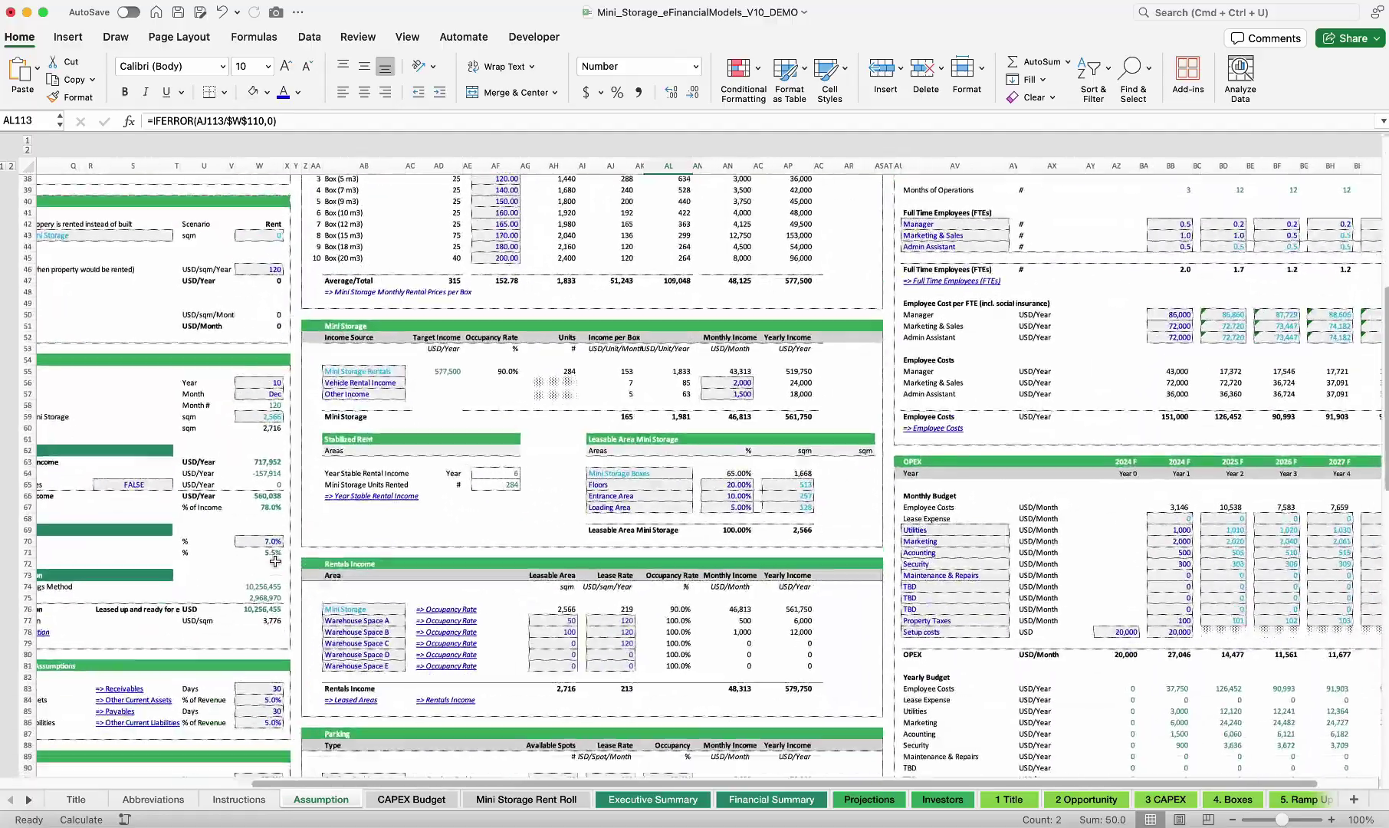
pyautogui.scroll(5, 275, 543)
pyautogui.scroll(-15, 274, 543)
pyautogui.hscroll(-10, 275, 542)
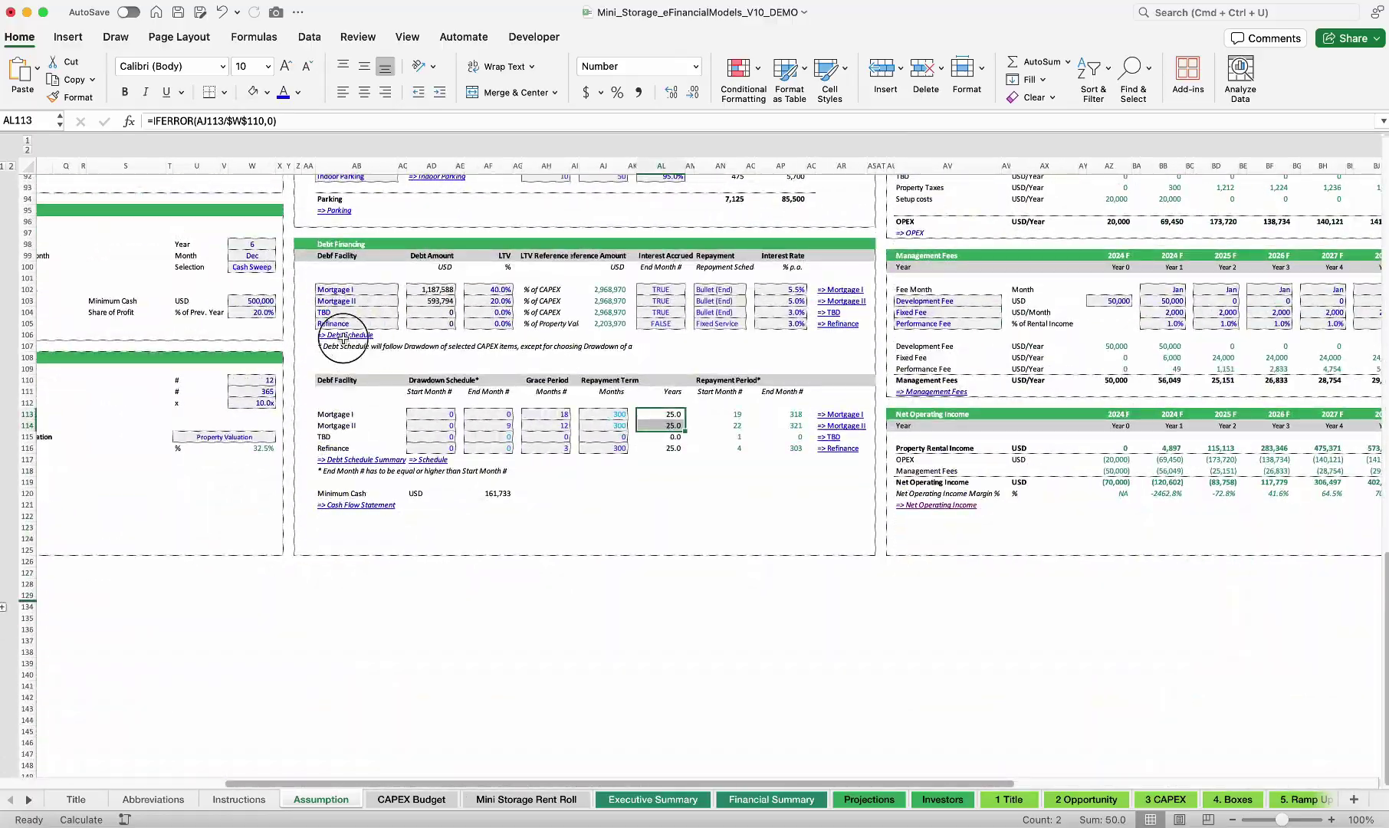
# Follow the Debt Schedule link to the Projections sheet and examine the debt drawdown, interest and repayment tables
pyautogui.click(349, 335)
pyautogui.scroll(-13, 743, 688)
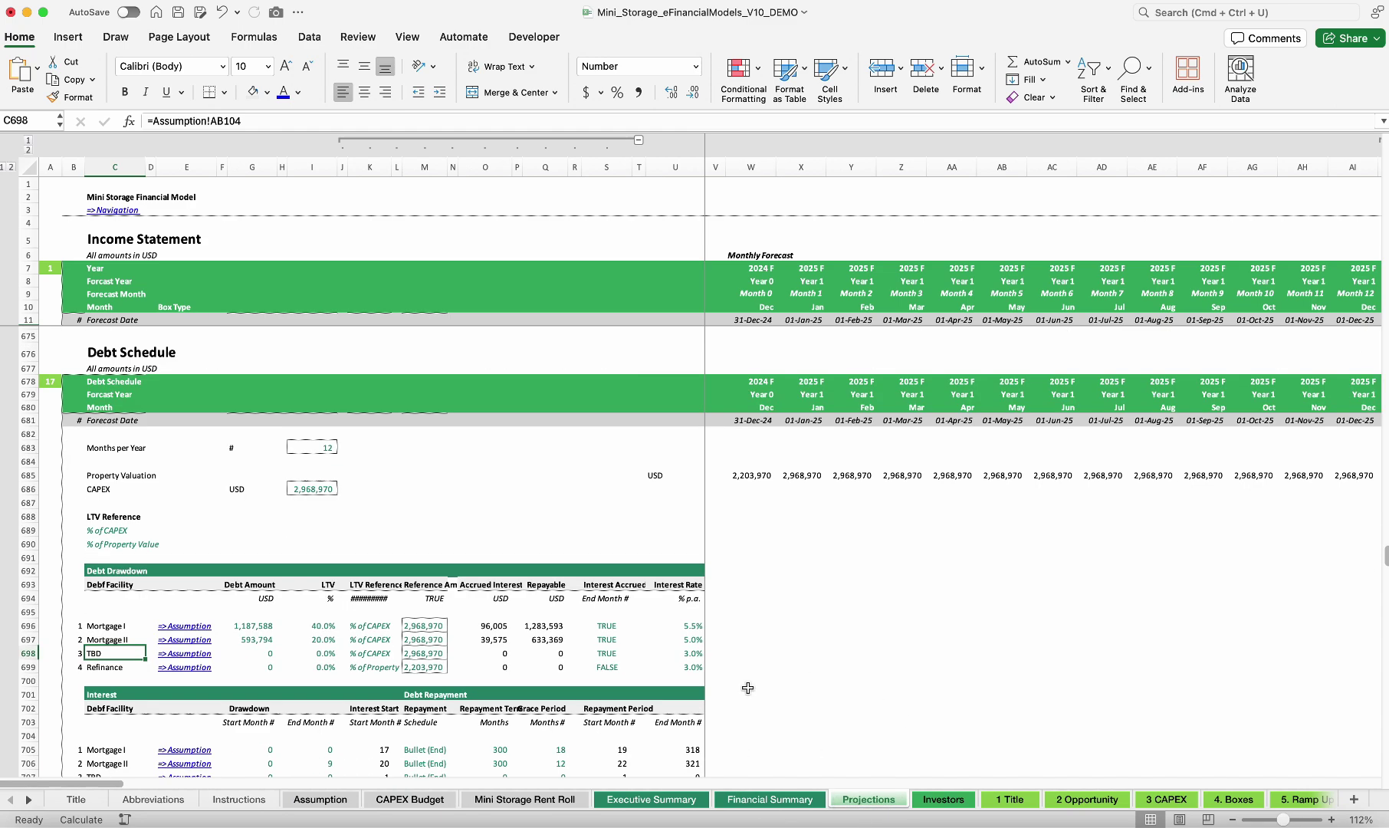
pyautogui.scroll(6, 223, 579)
pyautogui.scroll(-7, 226, 584)
pyautogui.scroll(-1, 226, 584)
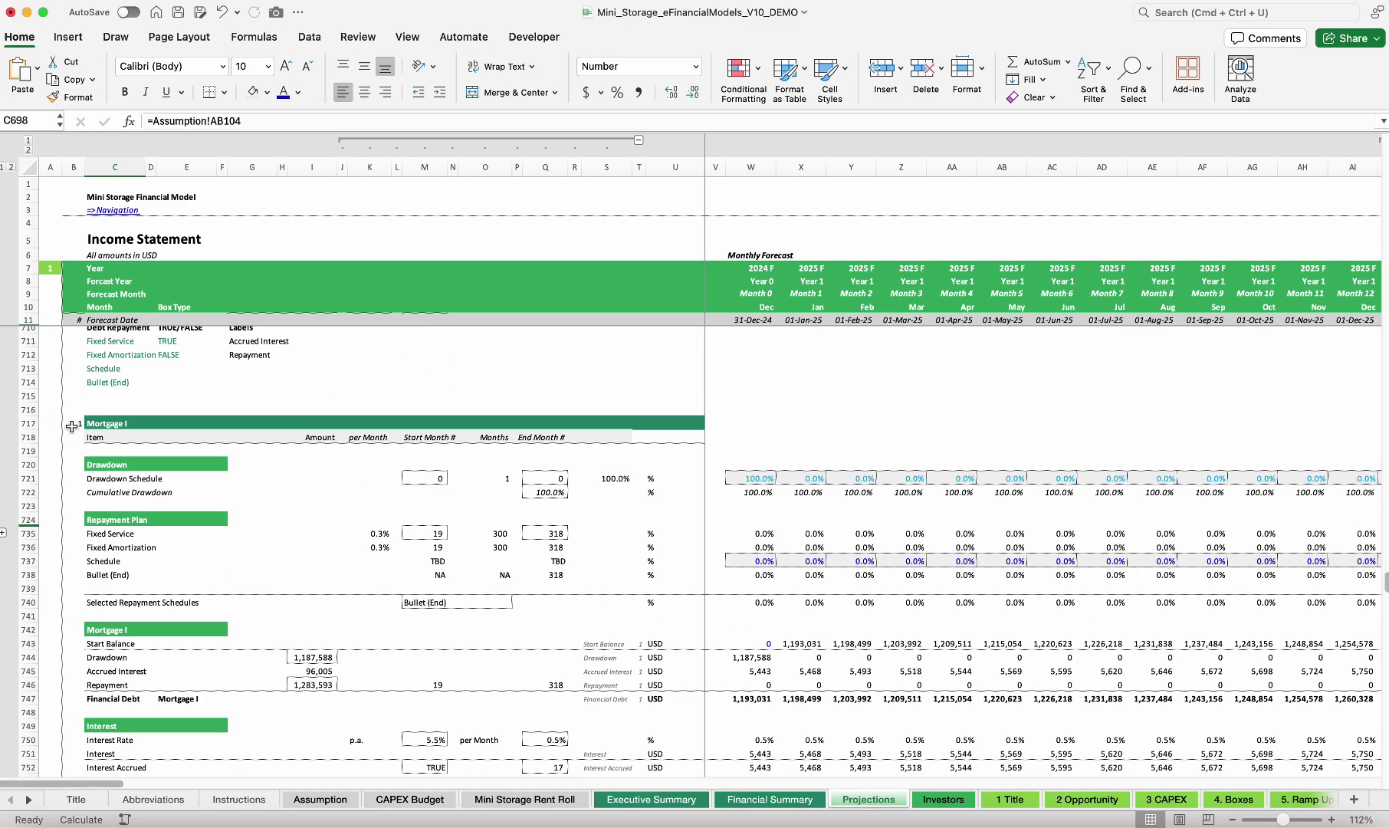
# Examine the Mortgage I schedule, covering drawdown, repayment plan, debt balance and interest
pyautogui.click(105, 423)
pyautogui.scroll(-4, 139, 550)
pyautogui.scroll(5, 134, 550)
pyautogui.scroll(-2, 390, 542)
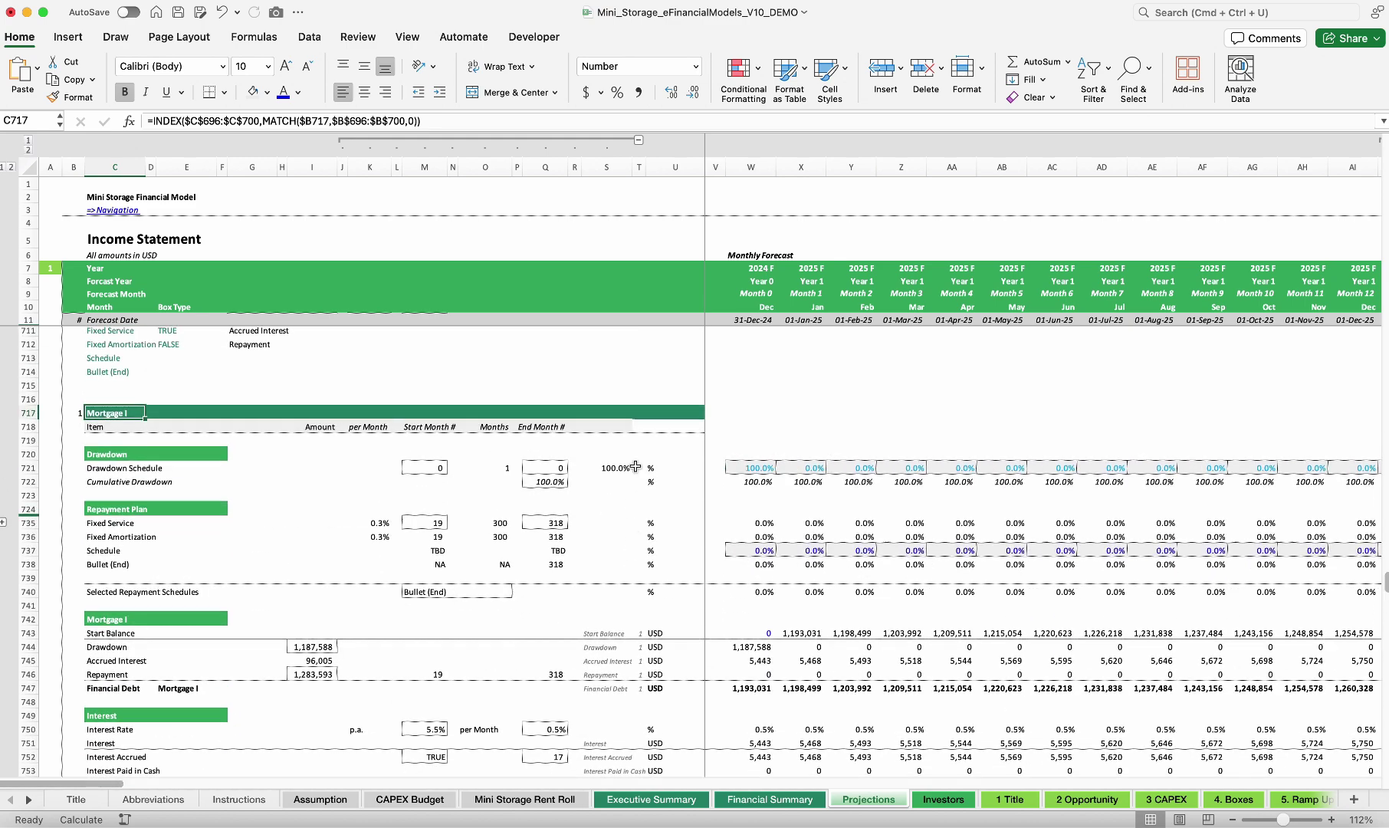
# Examine Mortgage I's monthly drawdown percentages and the repayment options listed in its Repayment Plan
pyautogui.click(755, 483)
pyautogui.hscroll(10, 1113, 480)
pyautogui.hscroll(-10, 1114, 480)
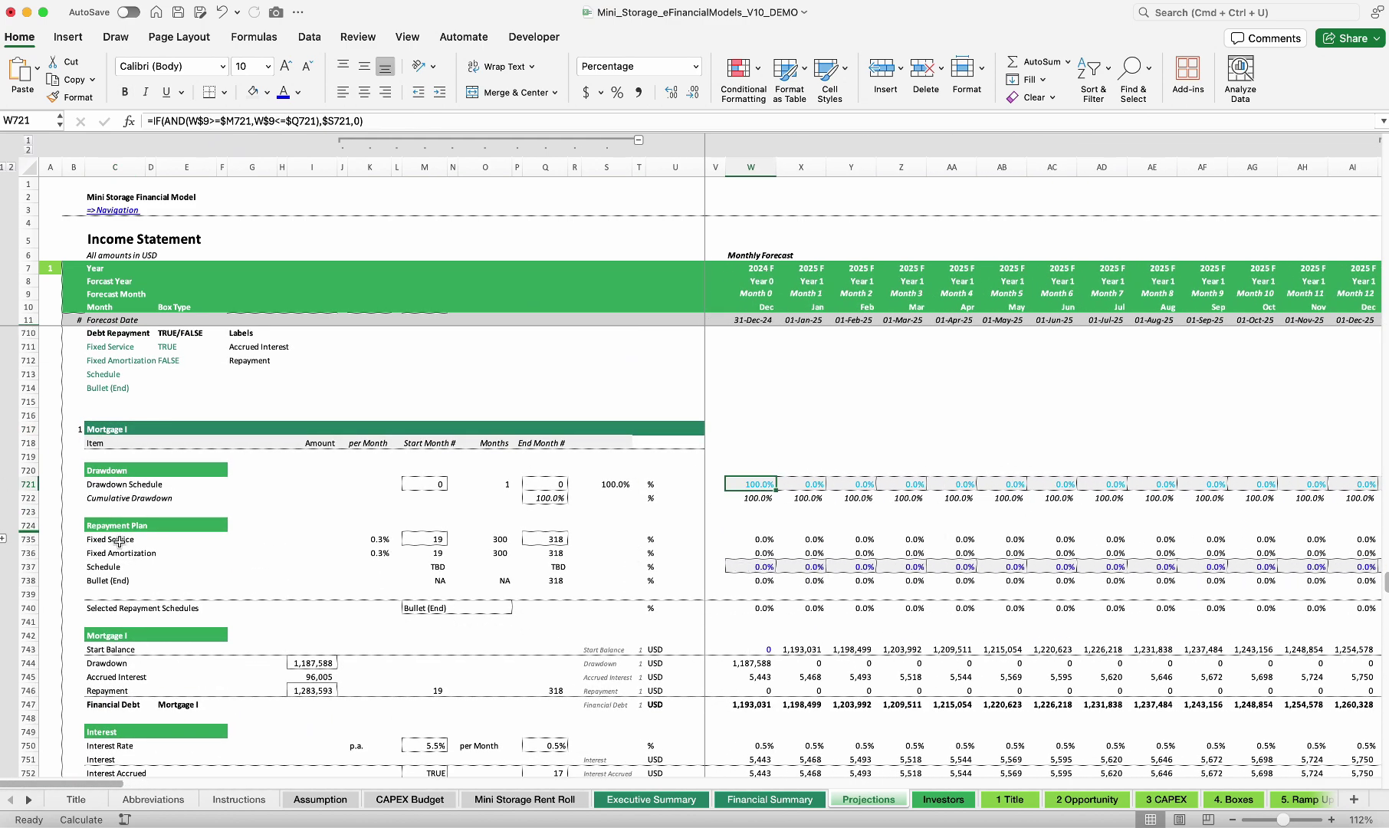
pyautogui.moveTo(115, 539); pyautogui.dragTo(115, 569)
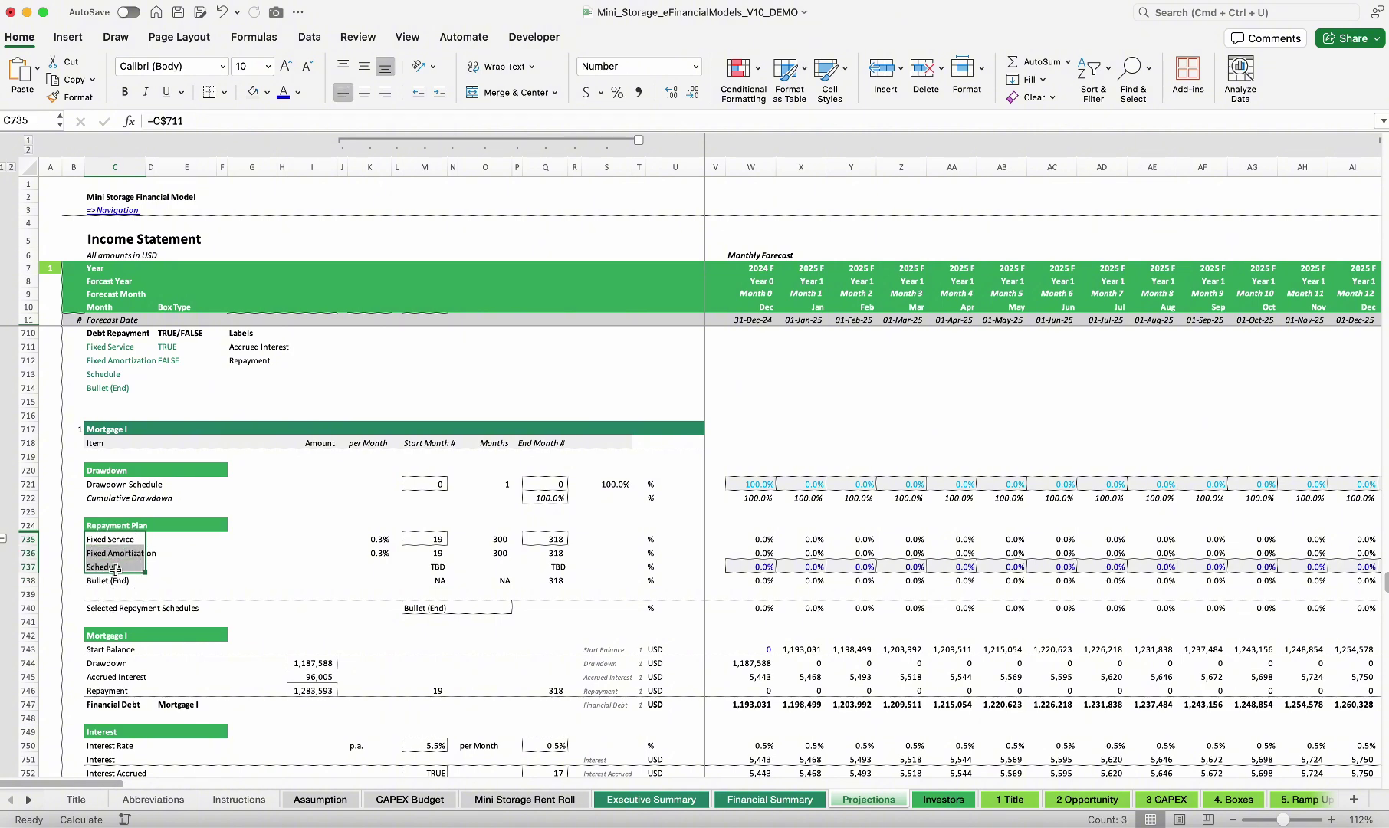
# Review the repayment schedule options for Mortgage I in the Assumption sheet's Debt Financing section, keeping Bullet (End) selected
pyautogui.click(321, 800)
pyautogui.click(724, 289)
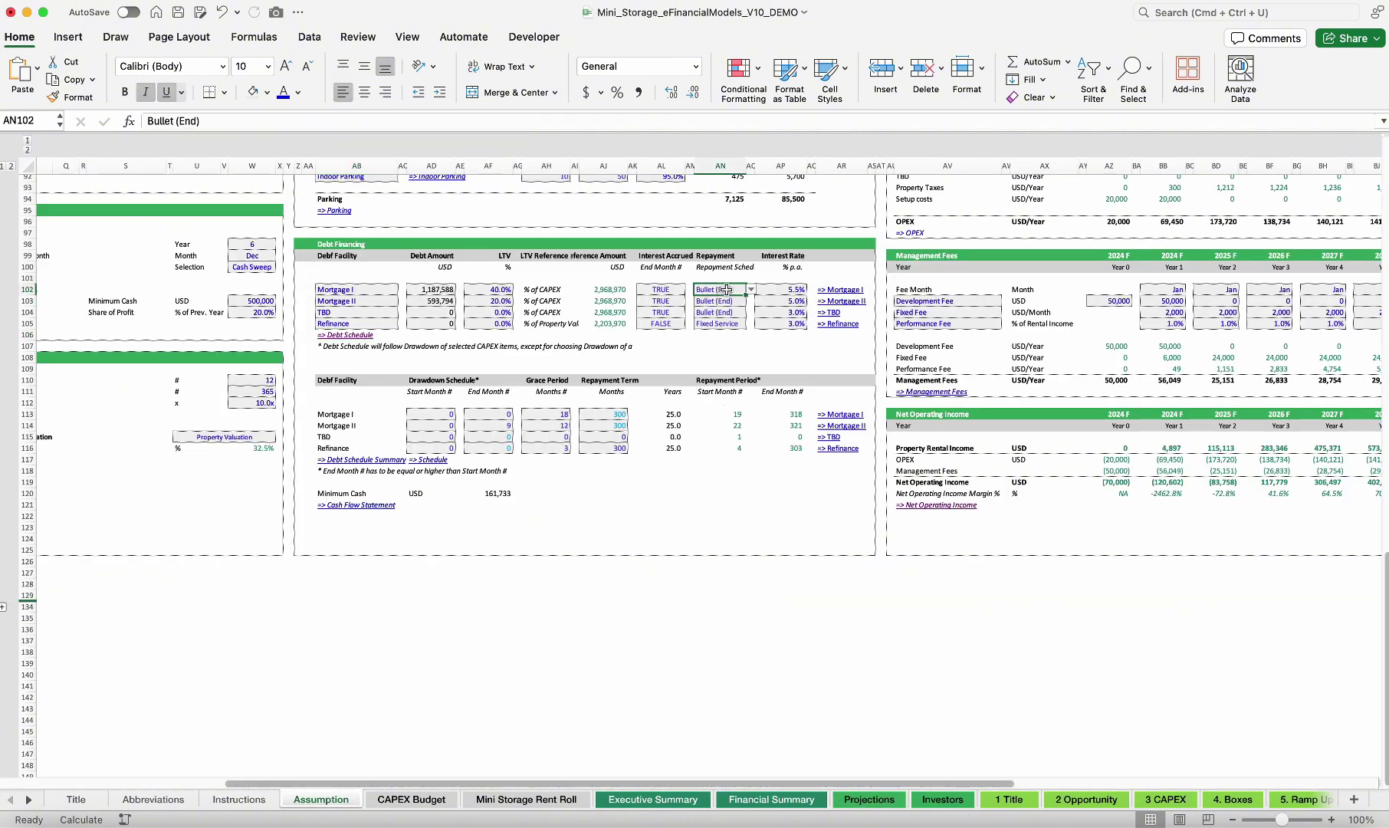
pyautogui.click(751, 289)
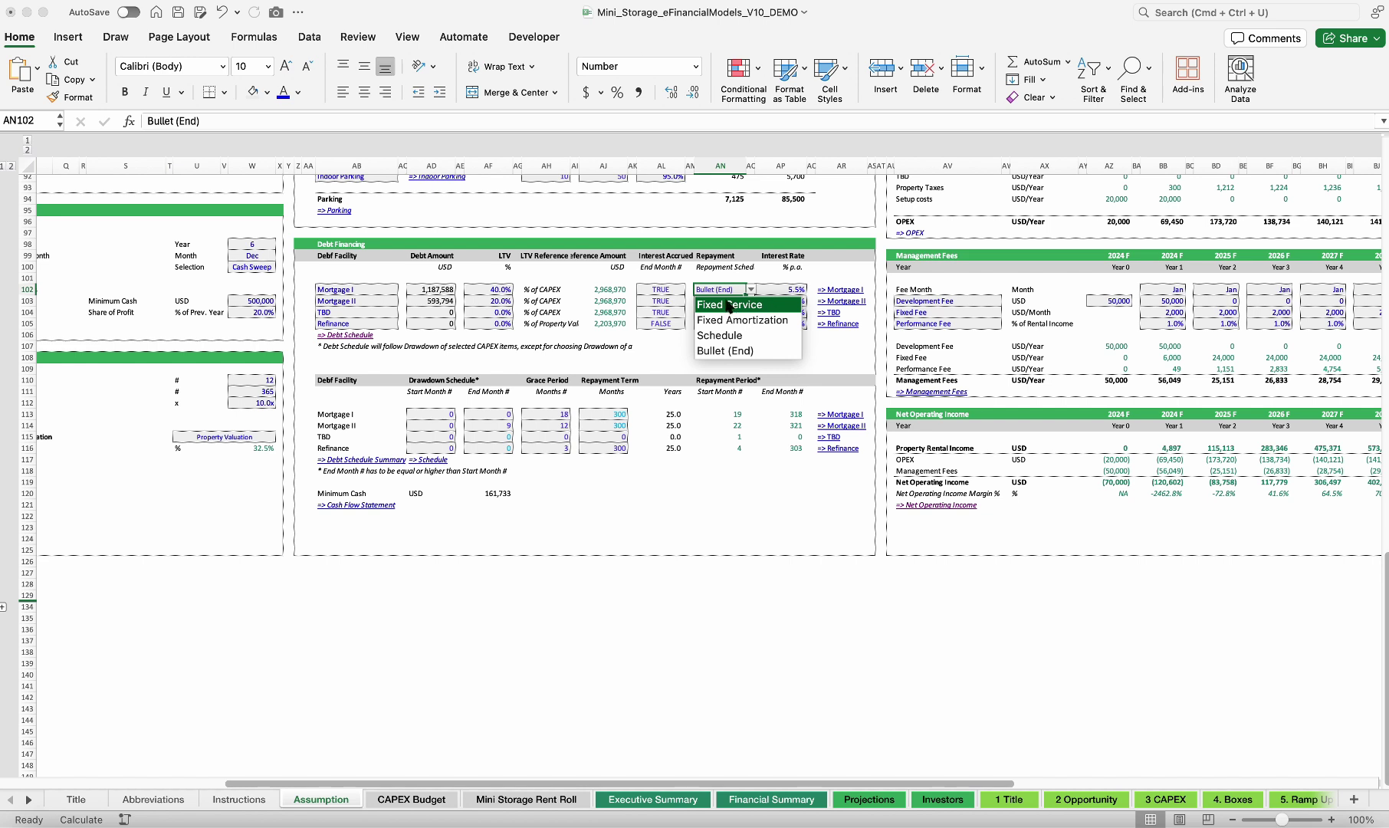
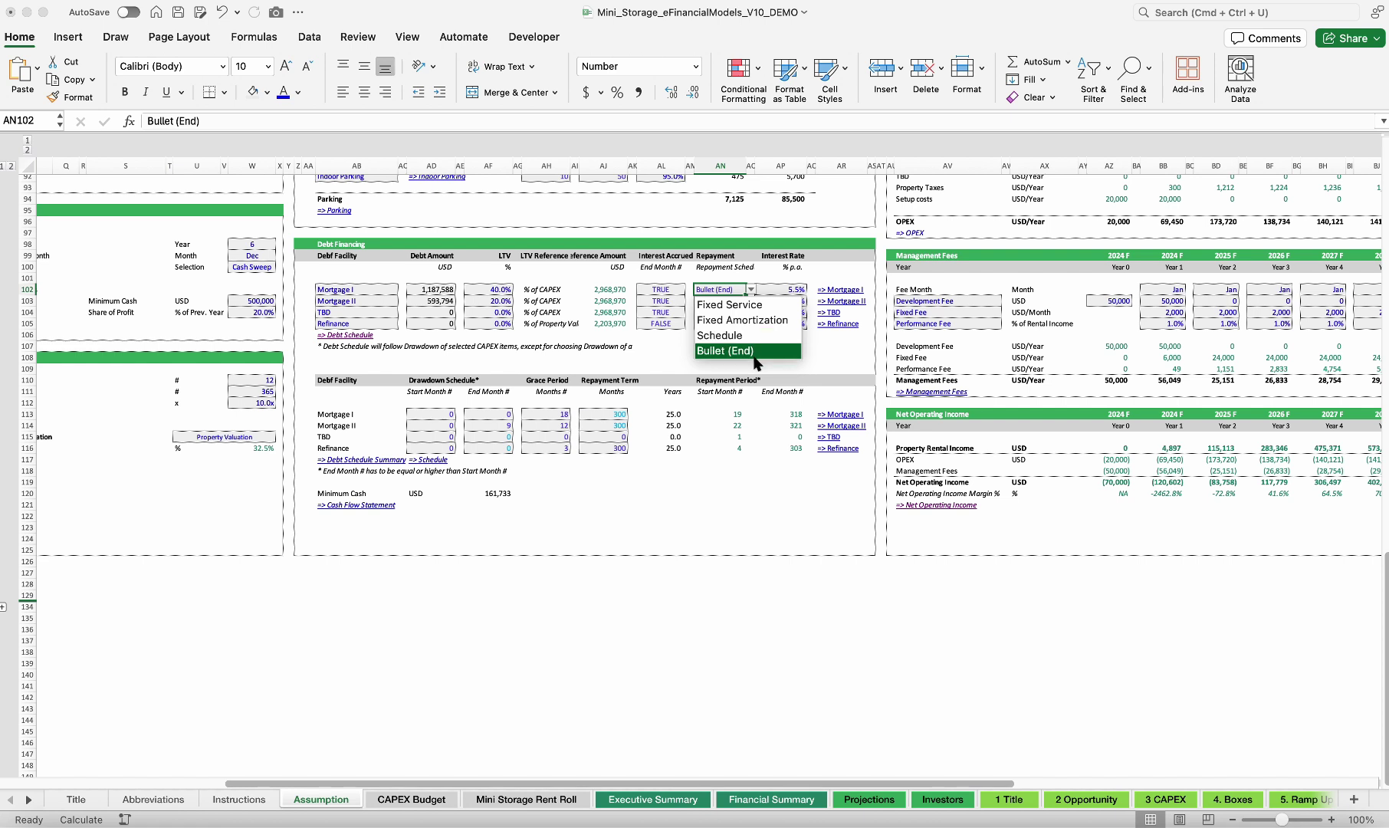
pyautogui.click(718, 352)
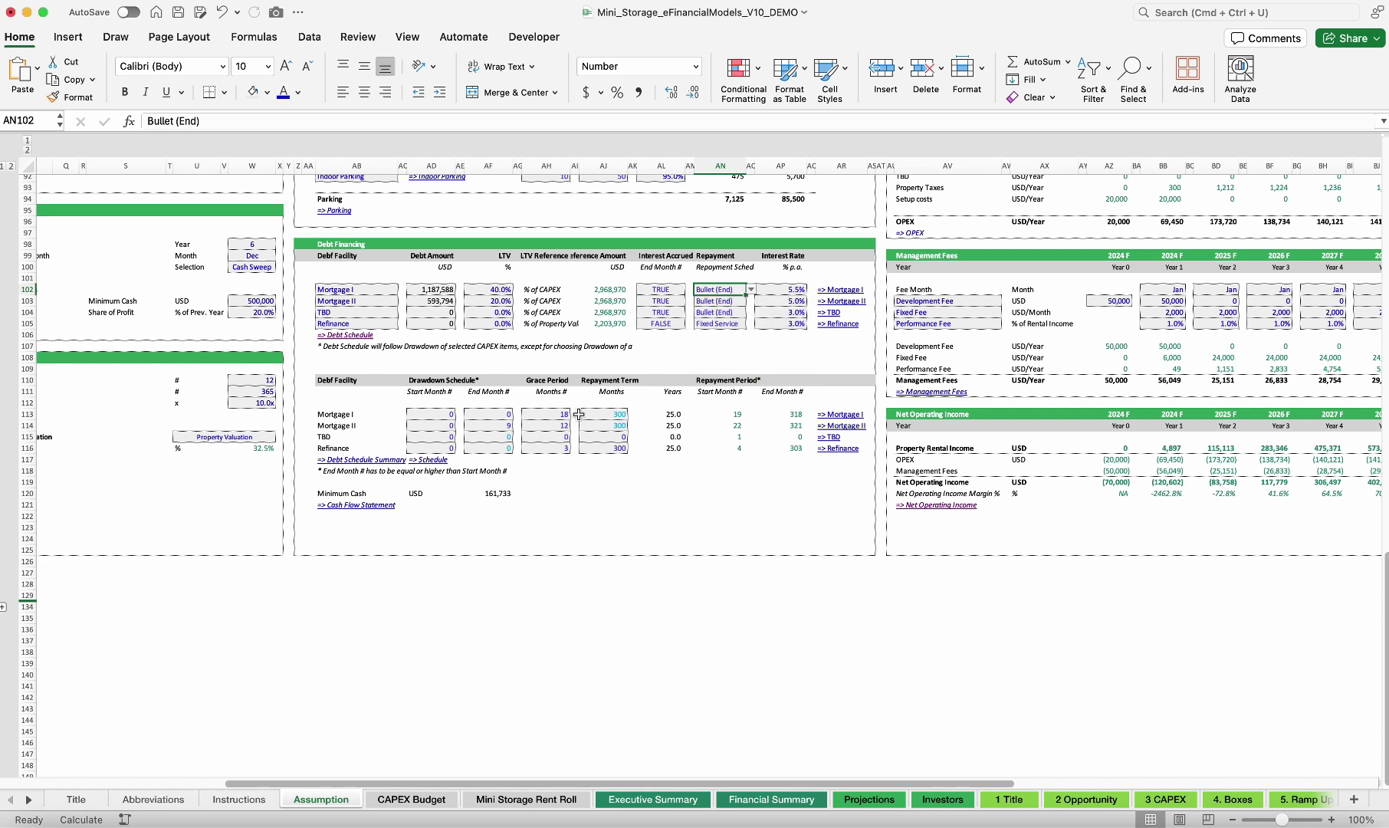
# Return to the Projections sheet and examine the monthly percentages, start months and end months in Mortgage I's Repayment Plan
pyautogui.click(853, 802)
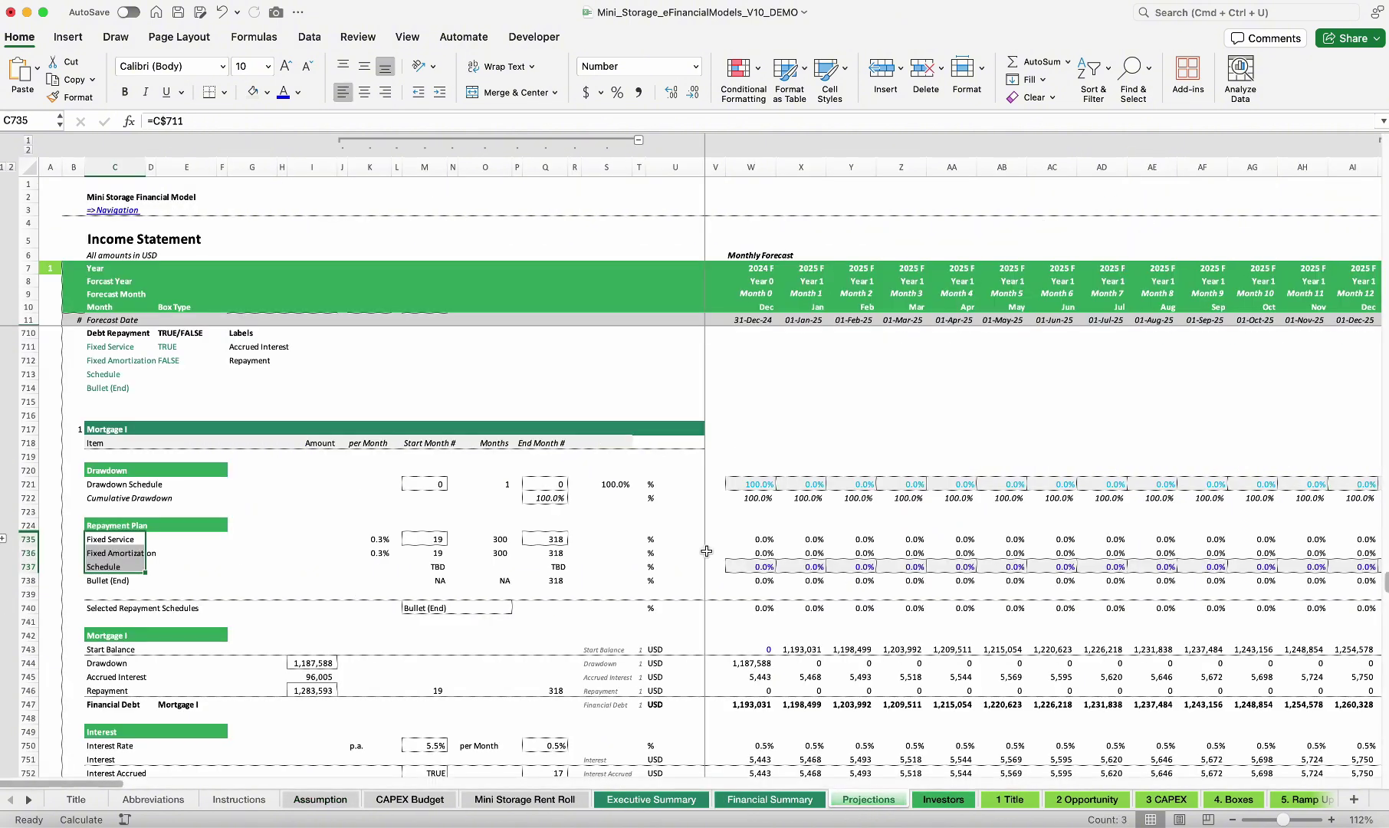
pyautogui.moveTo(756, 539); pyautogui.dragTo(759, 569)
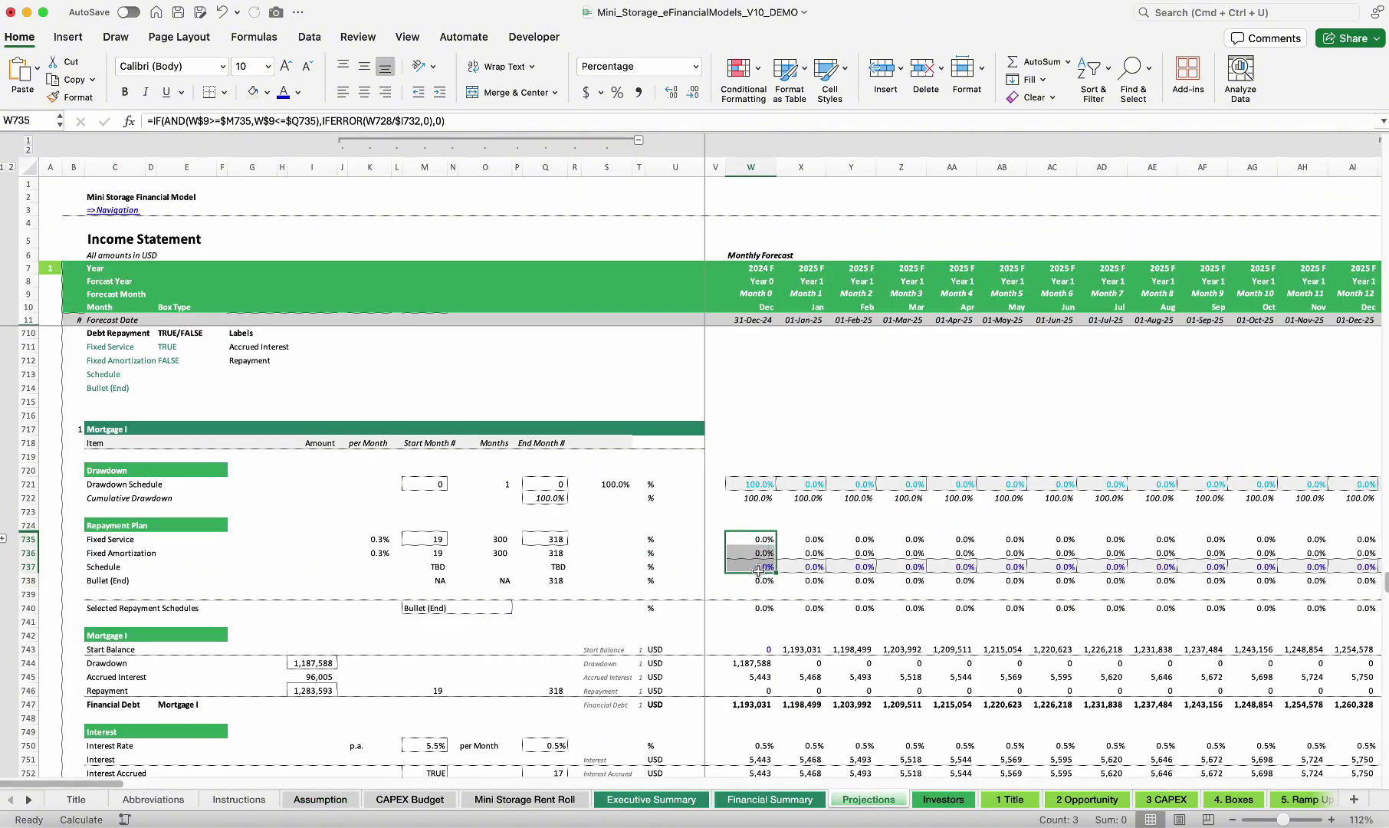
pyautogui.click(432, 540)
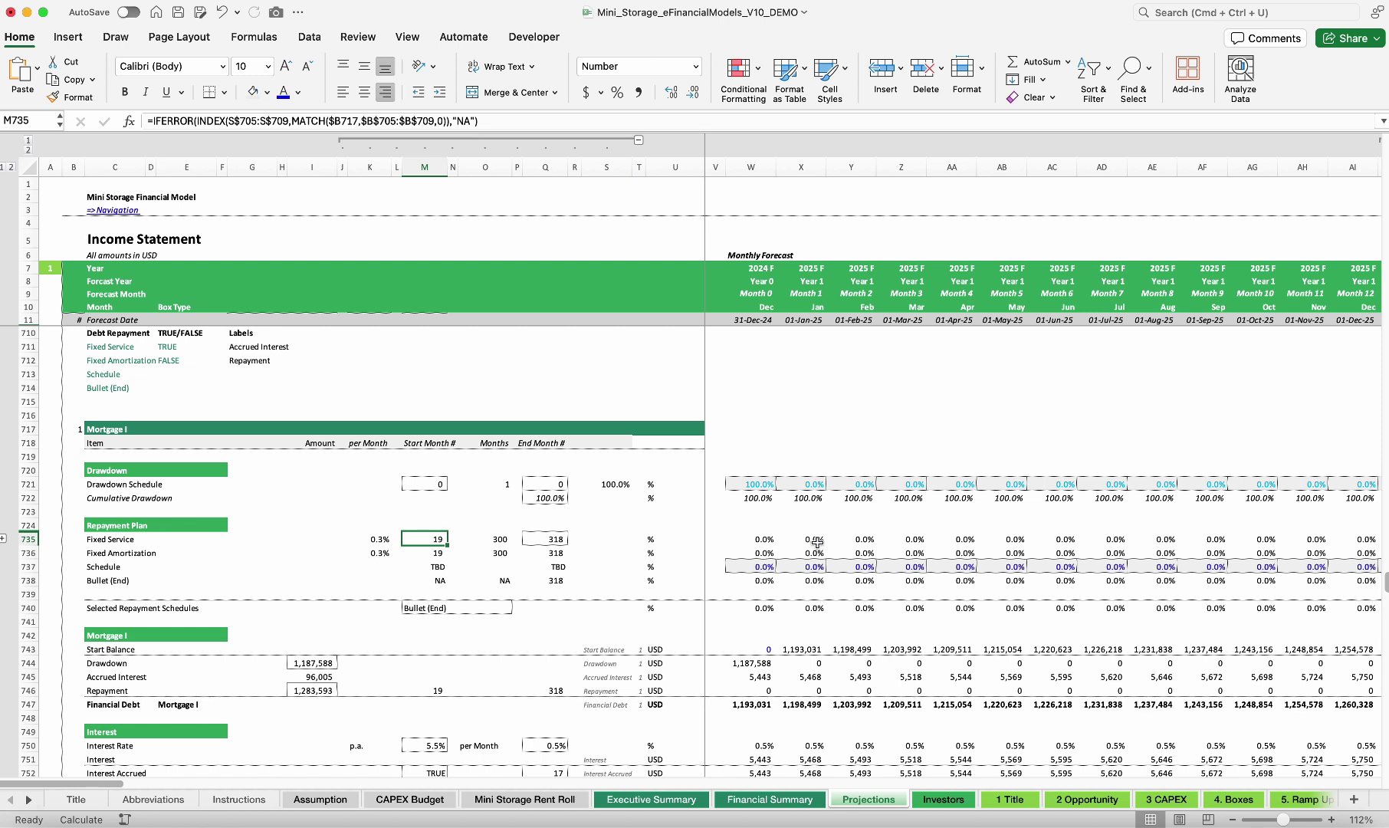
pyautogui.moveTo(425, 540); pyautogui.dragTo(431, 580)
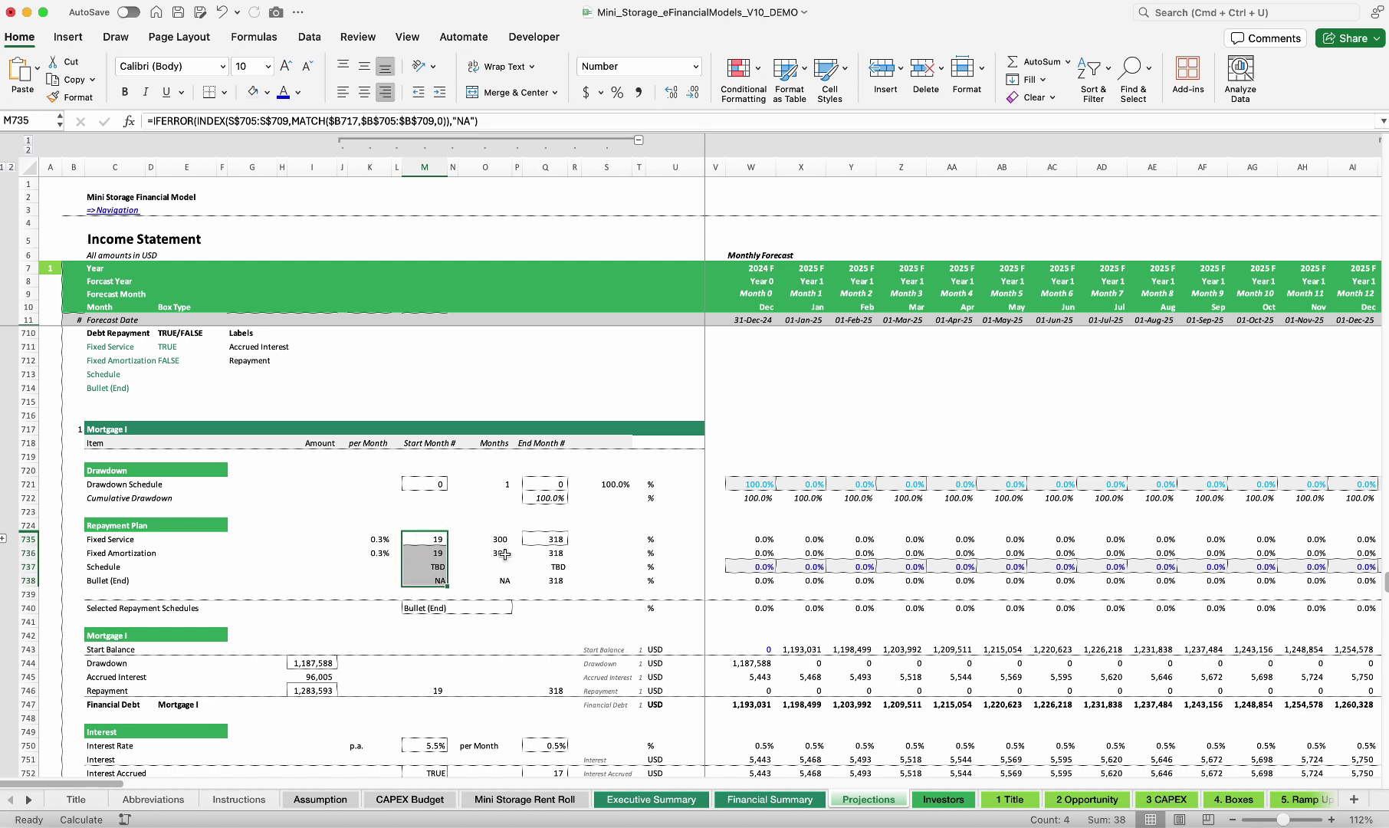
pyautogui.moveTo(546, 540); pyautogui.dragTo(552, 580)
pyautogui.click(840, 597)
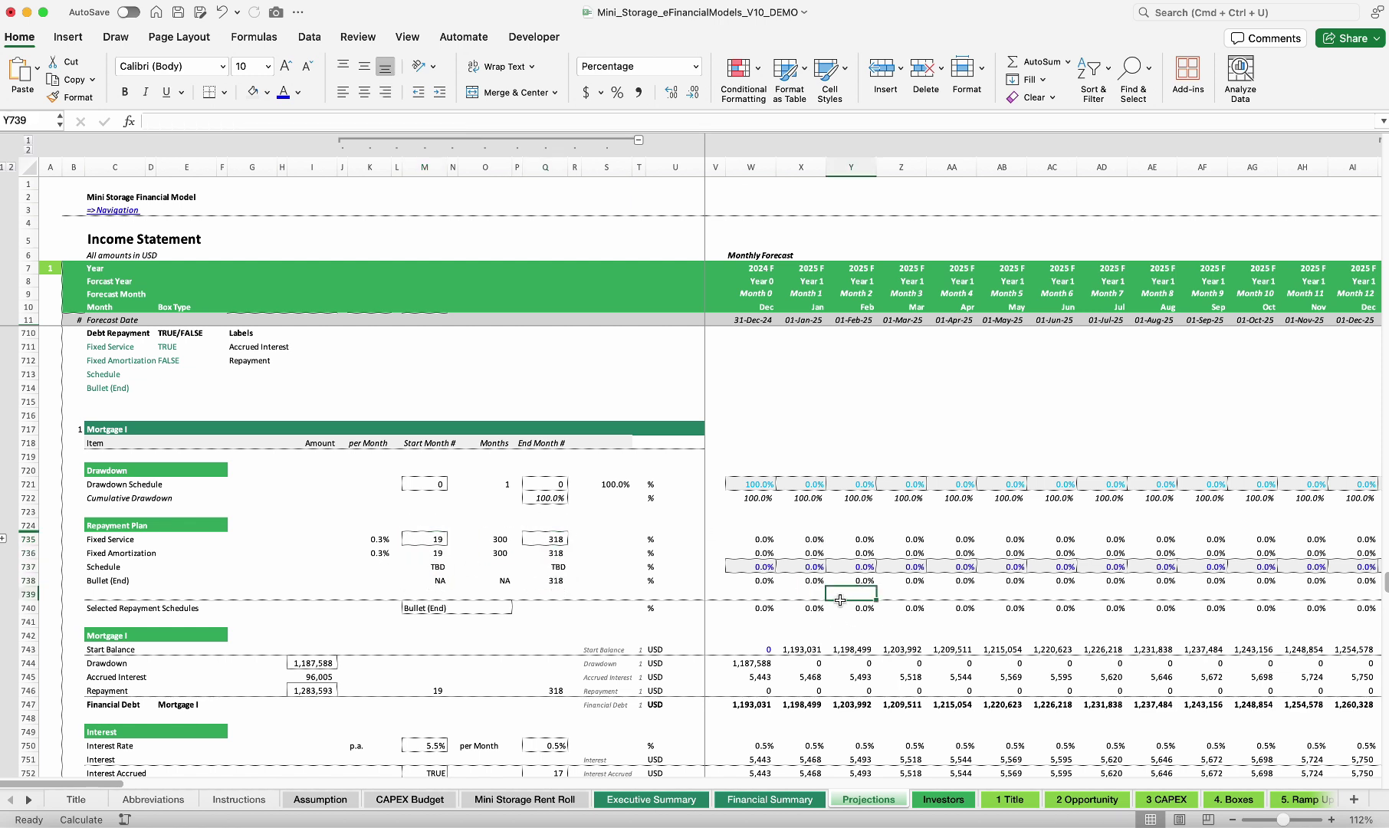
# Check Mortgage I's Selected Repayment Schedules row across the monthly forecast
pyautogui.click(417, 608)
pyautogui.hscroll(6, 983, 615)
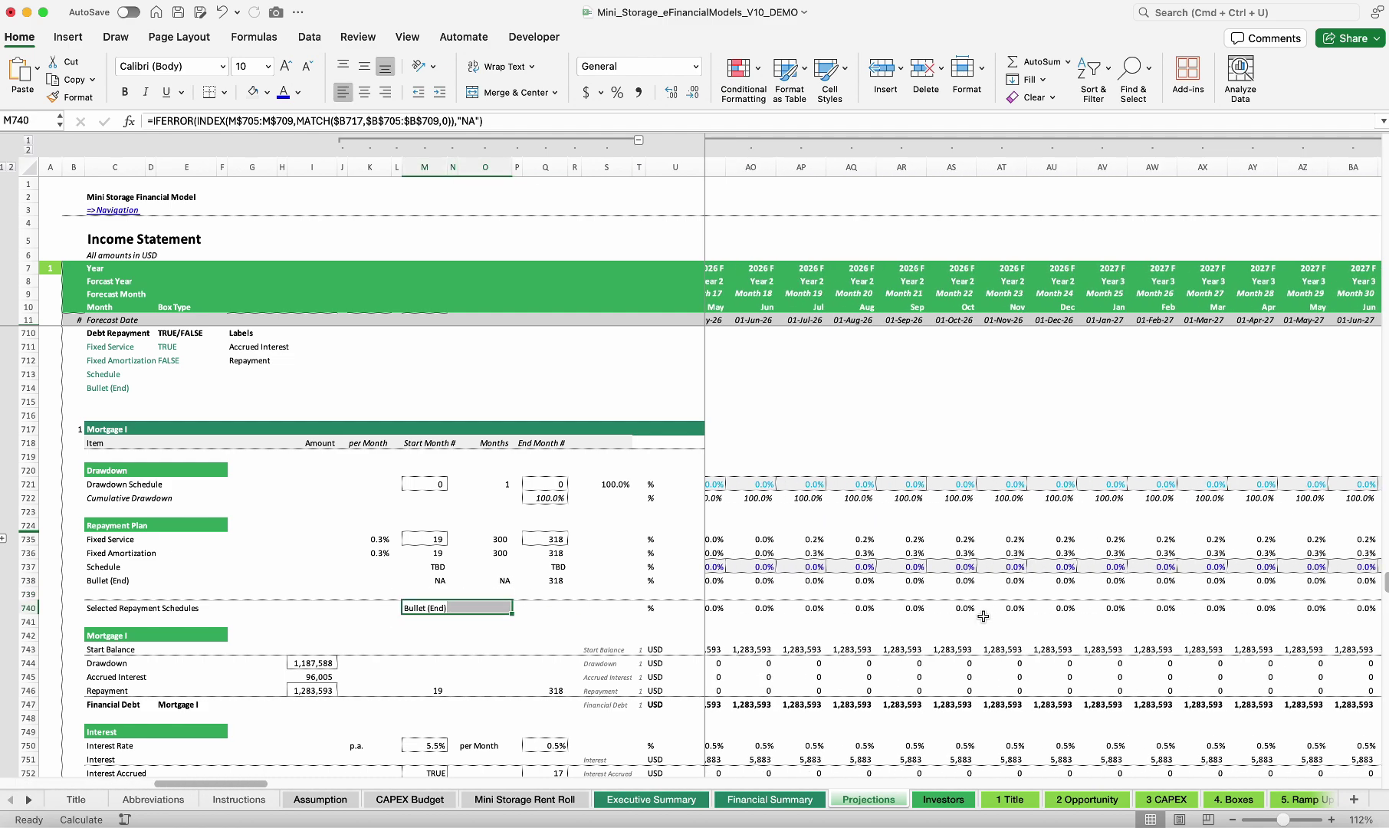
pyautogui.hscroll(-6, 984, 616)
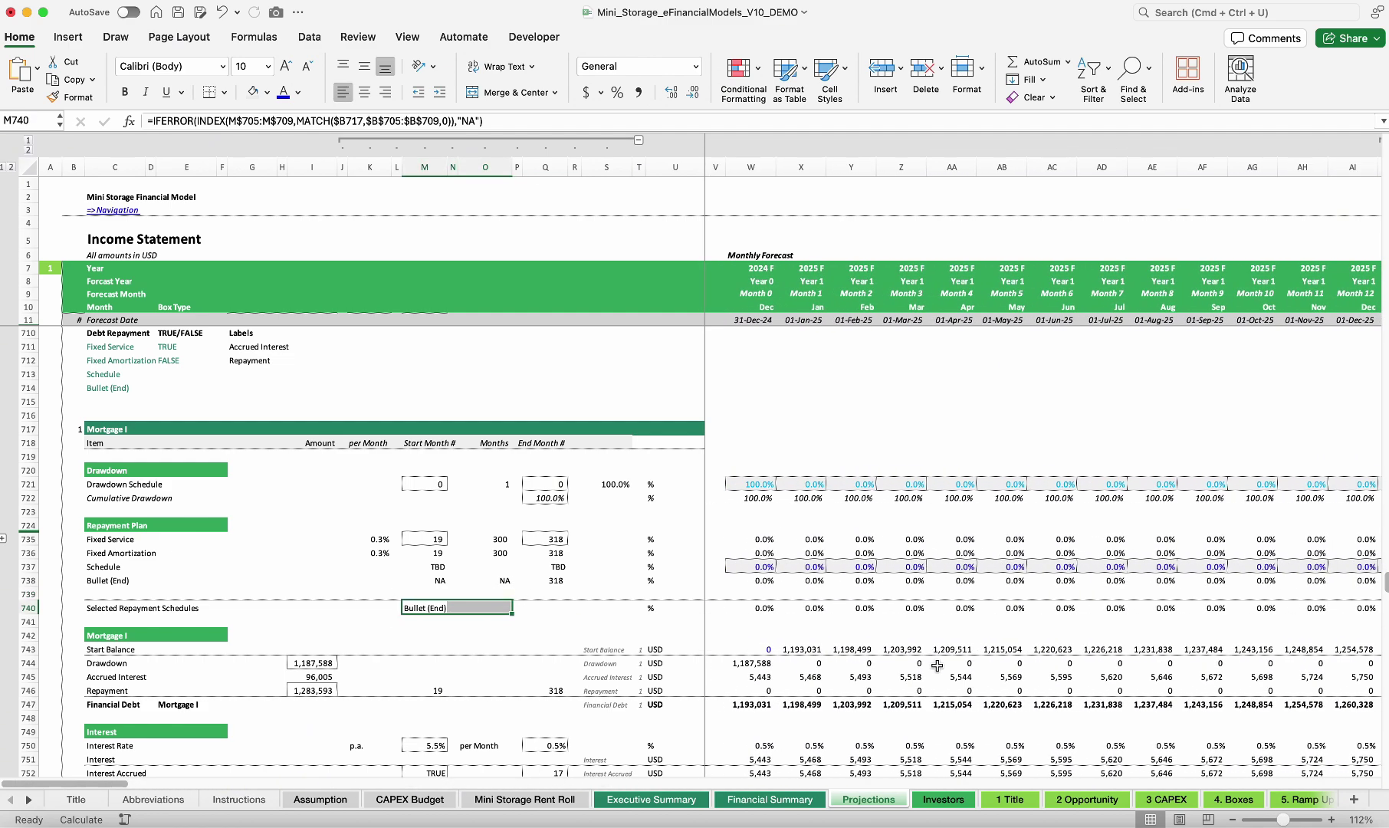
# Examine the monthly Mortgage I and Mortgage II schedules and the Debt Schedule Summary from December 2024 to June 2025
pyautogui.scroll(-6, 937, 666)
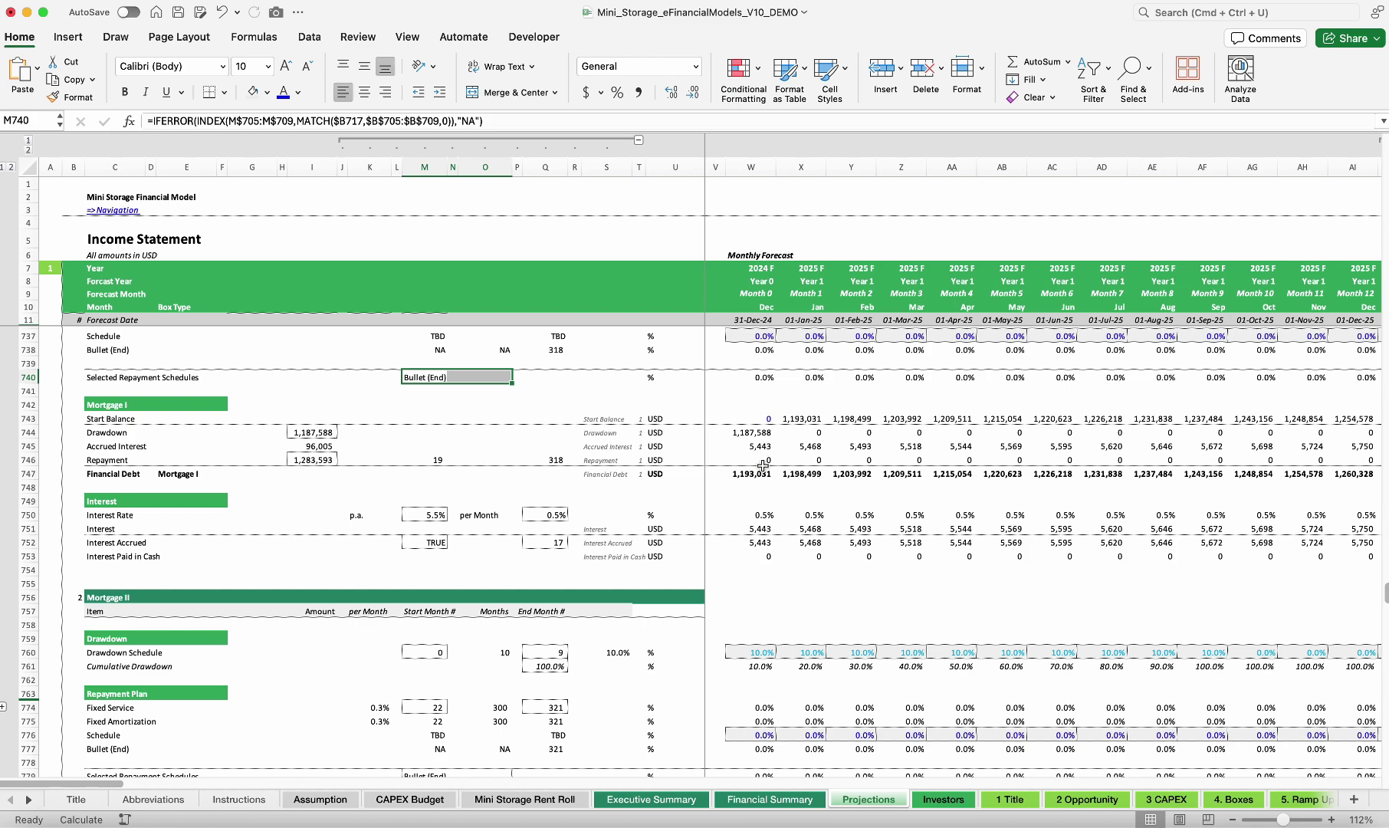
pyautogui.moveTo(901, 432); pyautogui.dragTo(1101, 433)
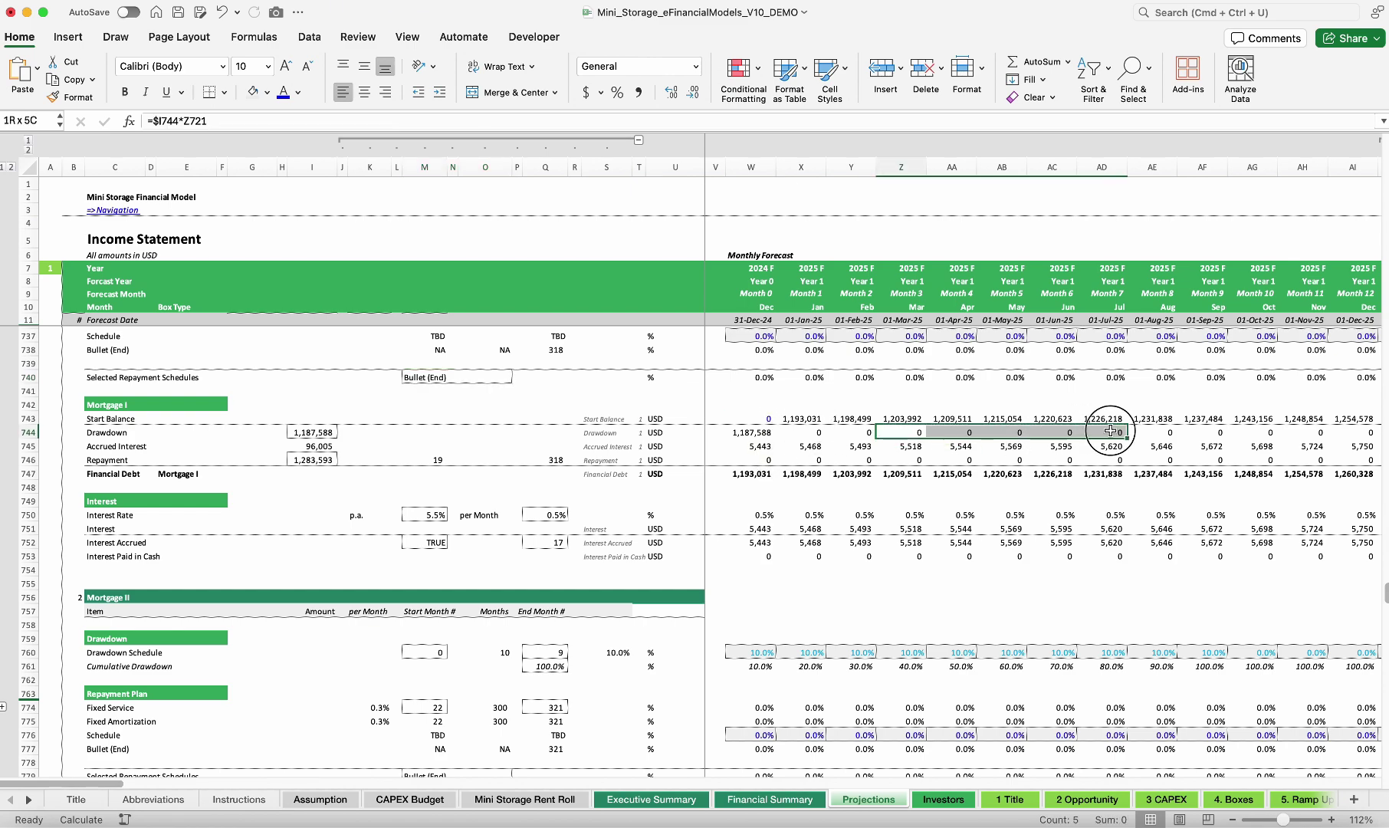
pyautogui.hscroll(1, 1079, 469)
pyautogui.hscroll(-1, 1078, 469)
pyautogui.scroll(-15, 1078, 469)
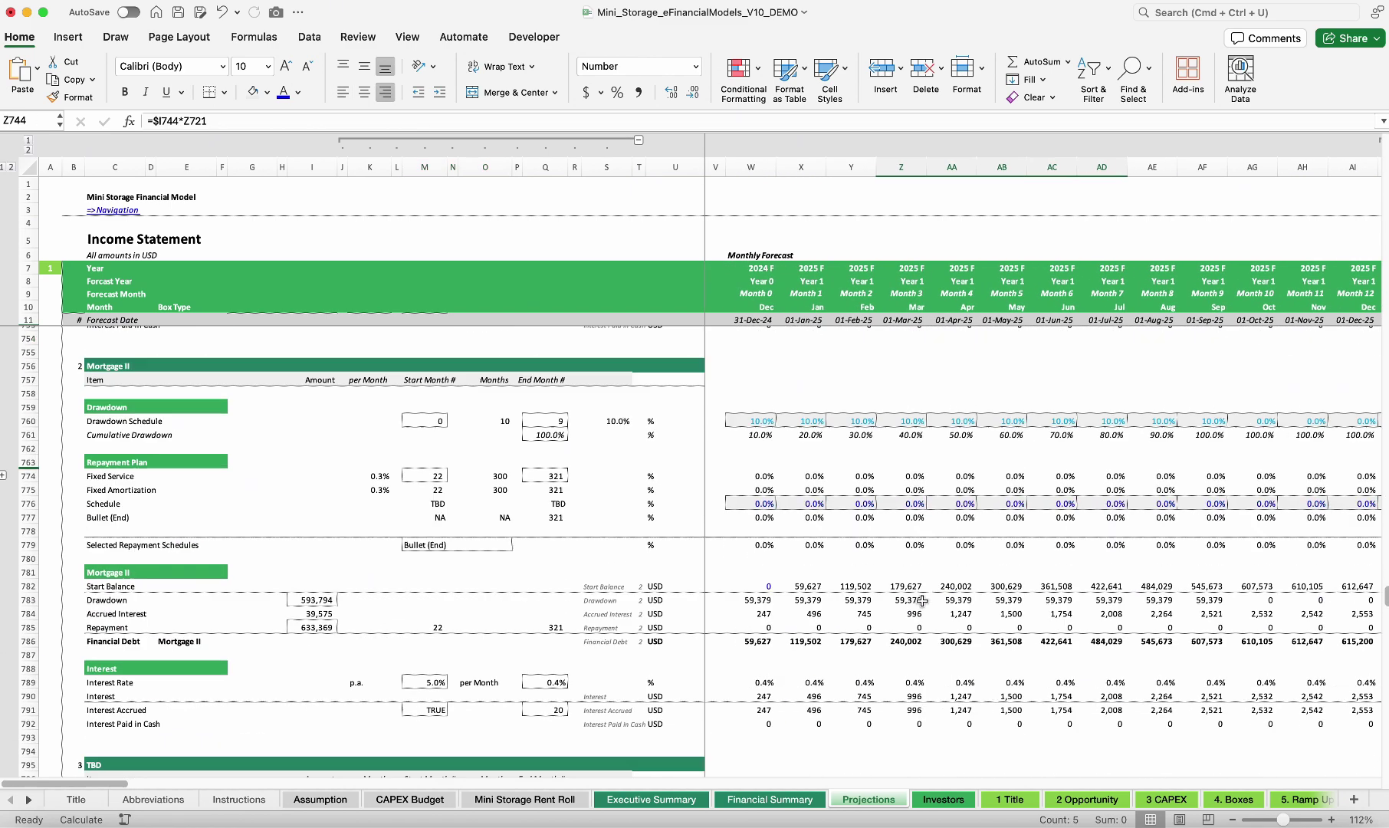
pyautogui.scroll(-7, 878, 520)
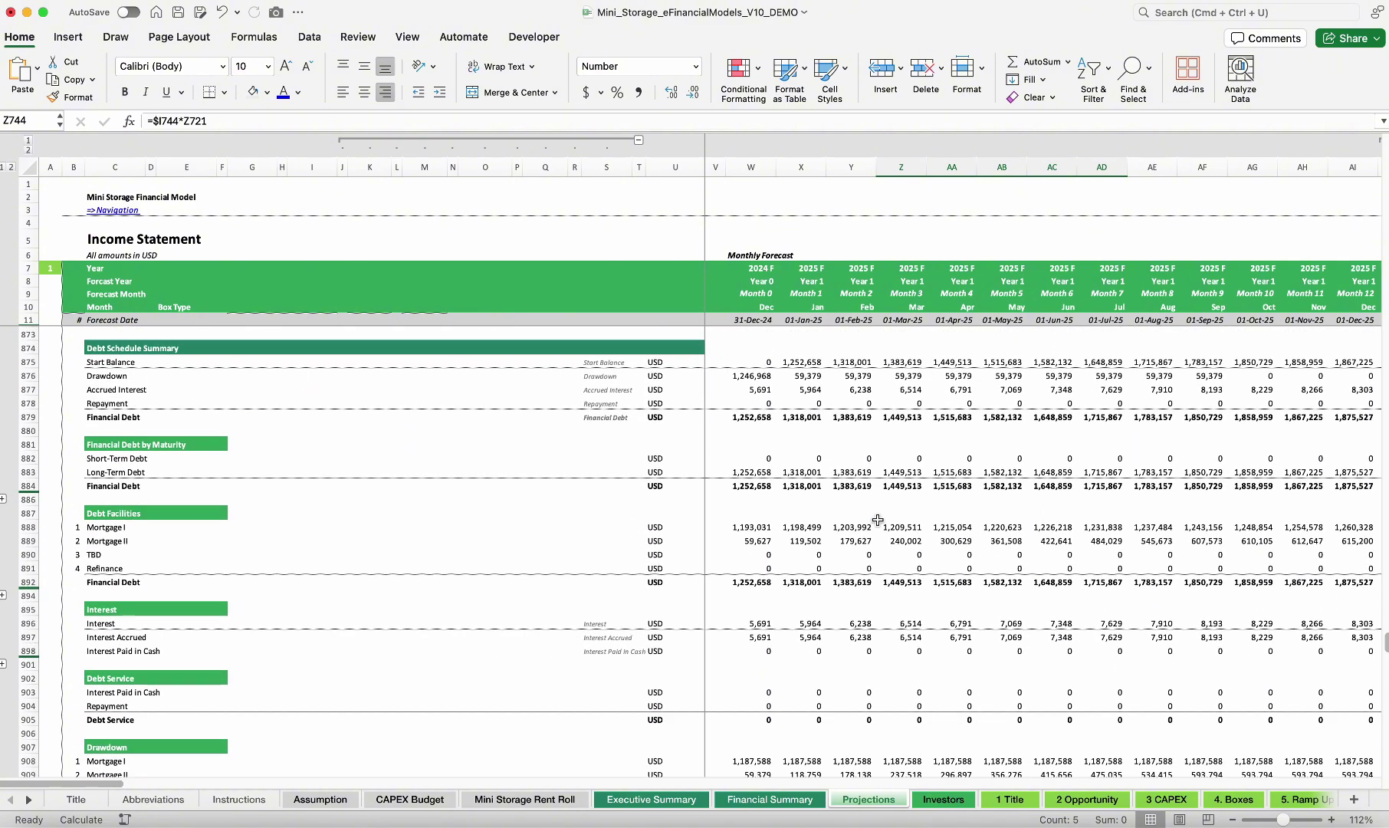
pyautogui.moveTo(747, 360); pyautogui.dragTo(1059, 420)
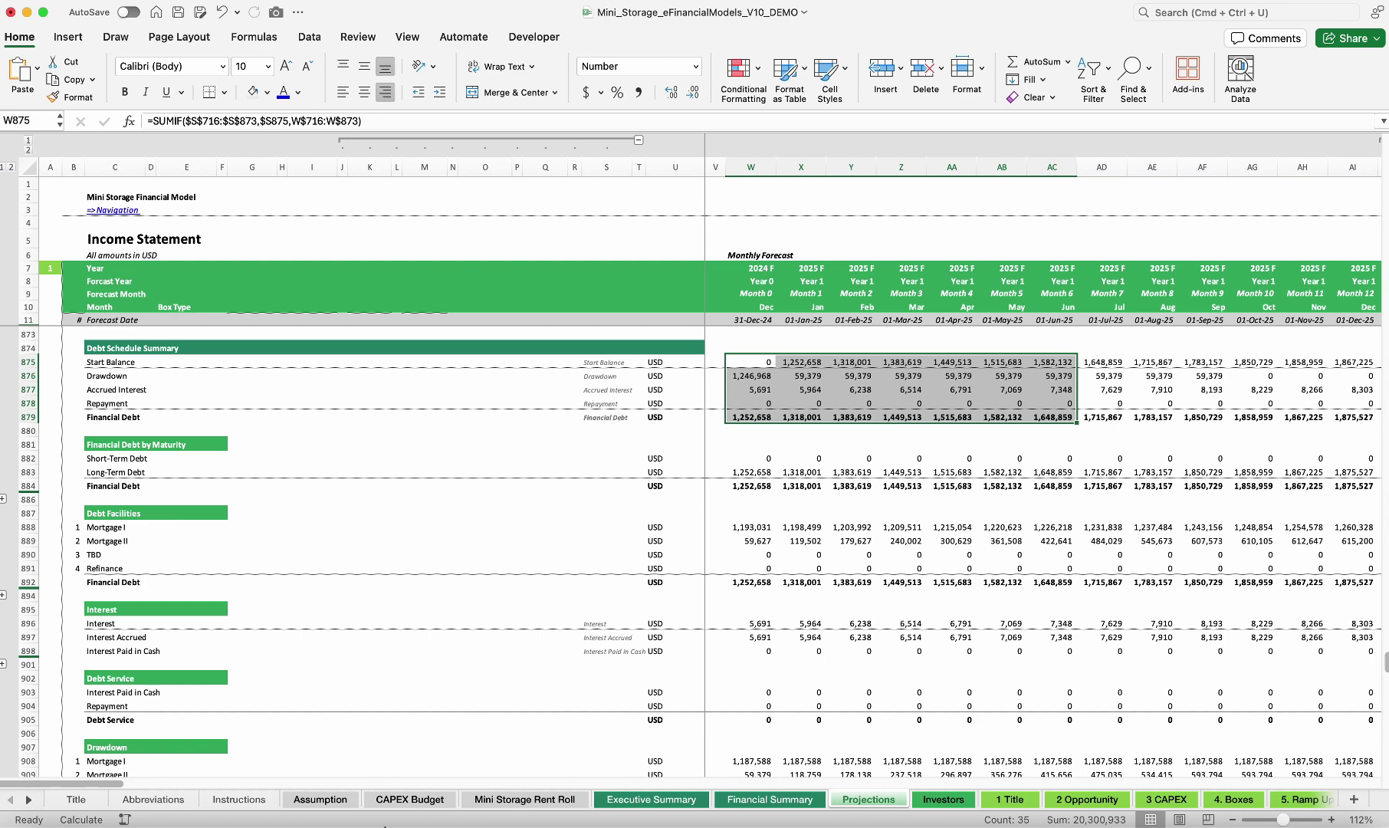
# Look through the Income Statement, Balance Sheet and Cash Flow Statement sections of the Projections sheet
pyautogui.click(303, 801)
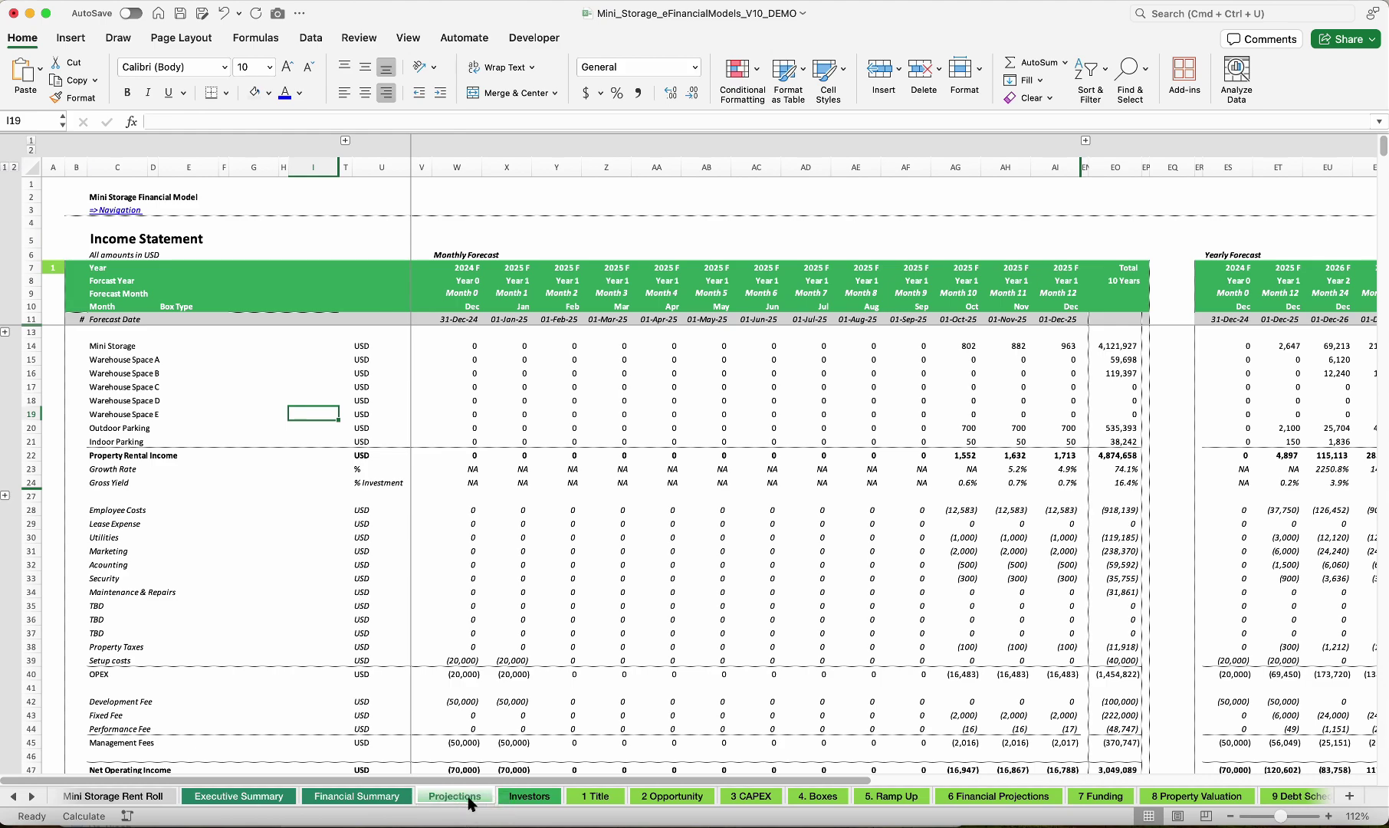
pyautogui.scroll(-5, 520, 629)
pyautogui.scroll(5, 520, 629)
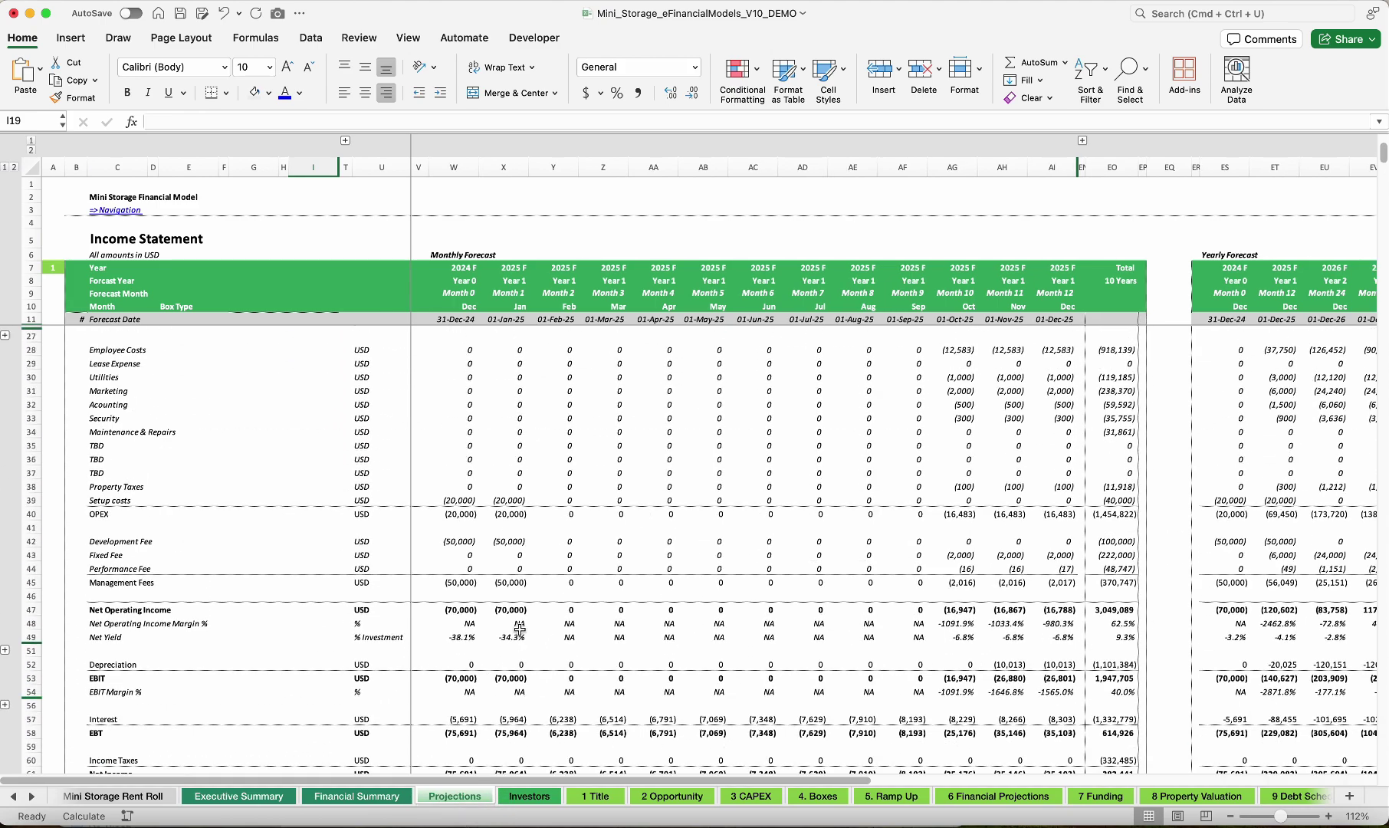
pyautogui.click(116, 238)
pyautogui.scroll(-5, 132, 576)
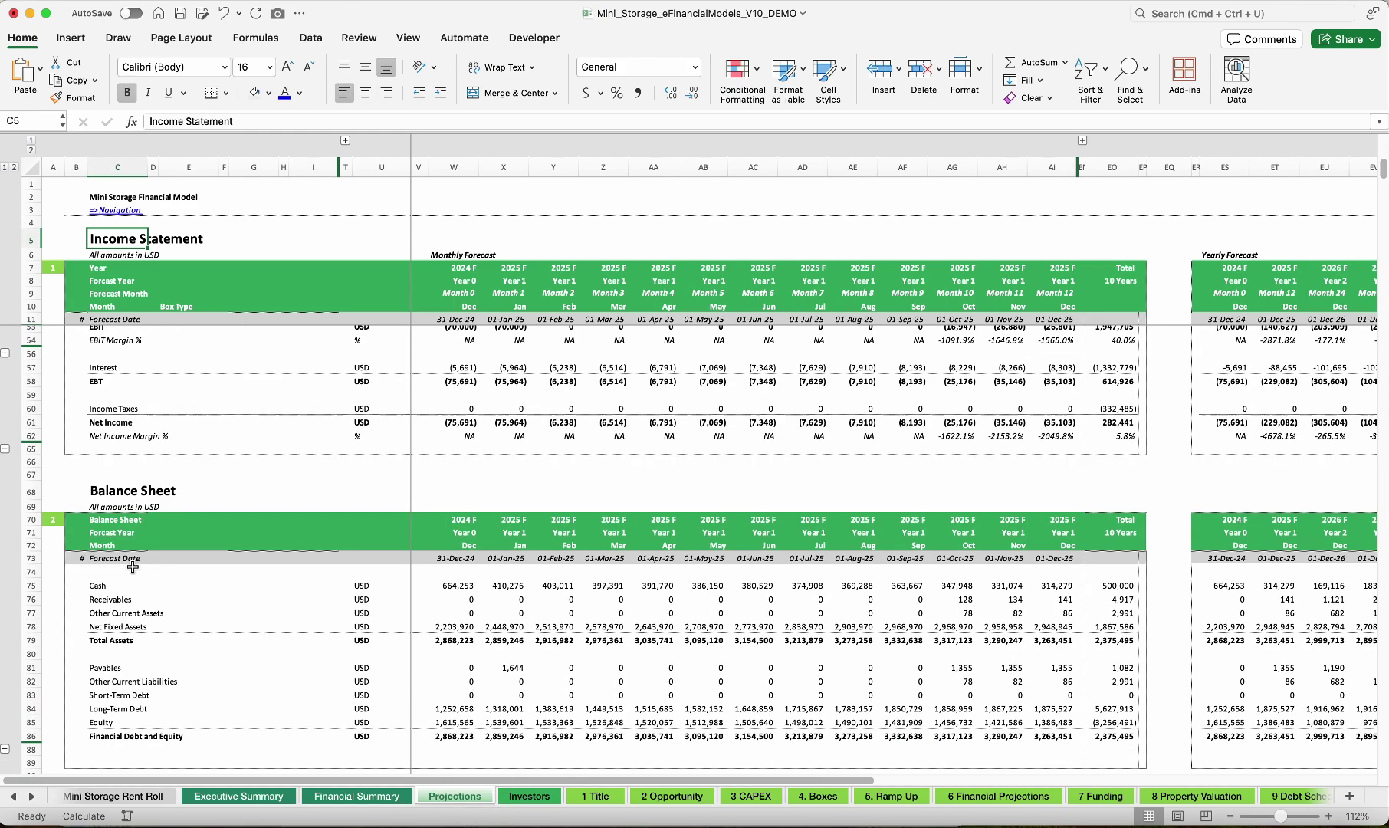
pyautogui.click(101, 485)
pyautogui.scroll(-5, 100, 485)
pyautogui.click(109, 463)
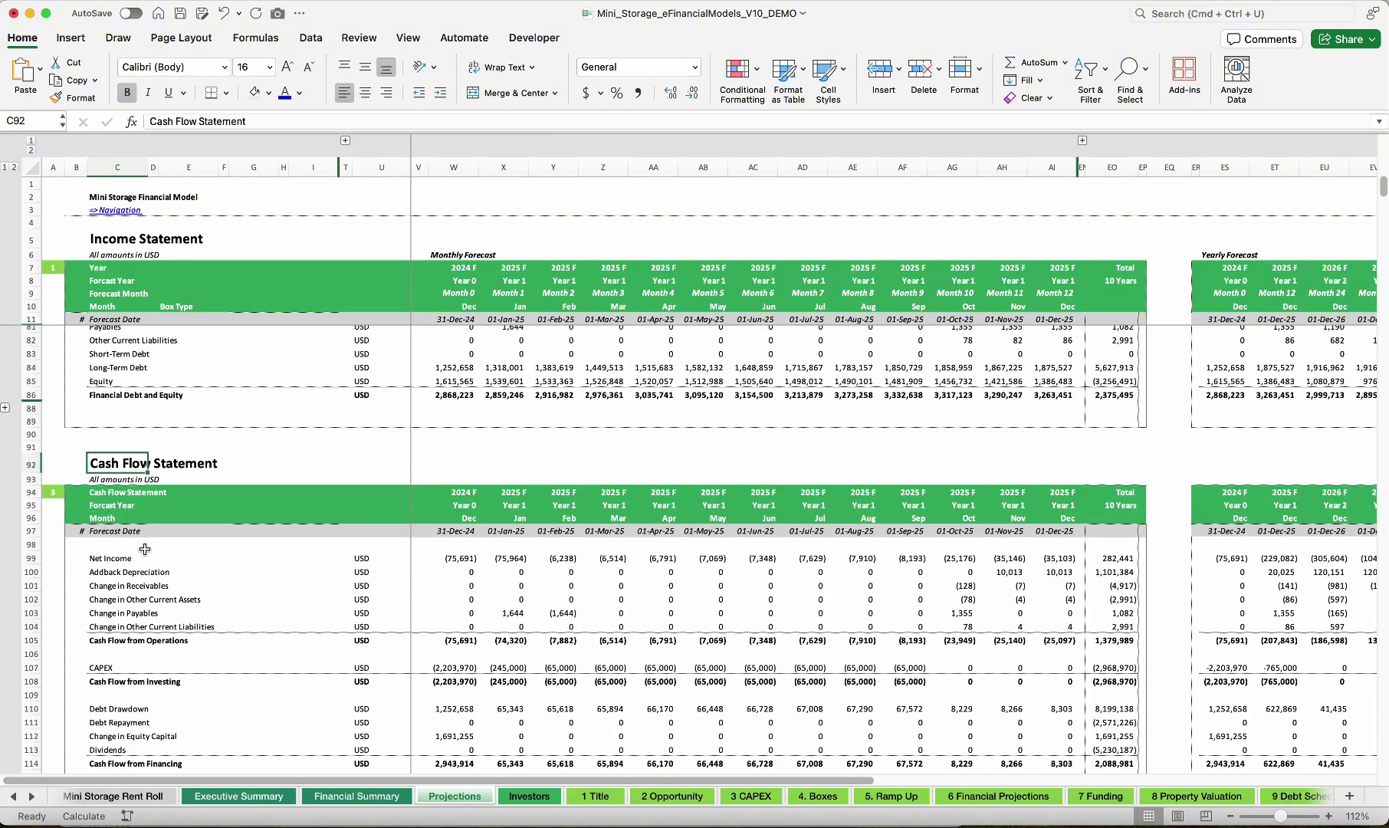
pyautogui.scroll(-5, 109, 462)
pyautogui.scroll(5, 522, 415)
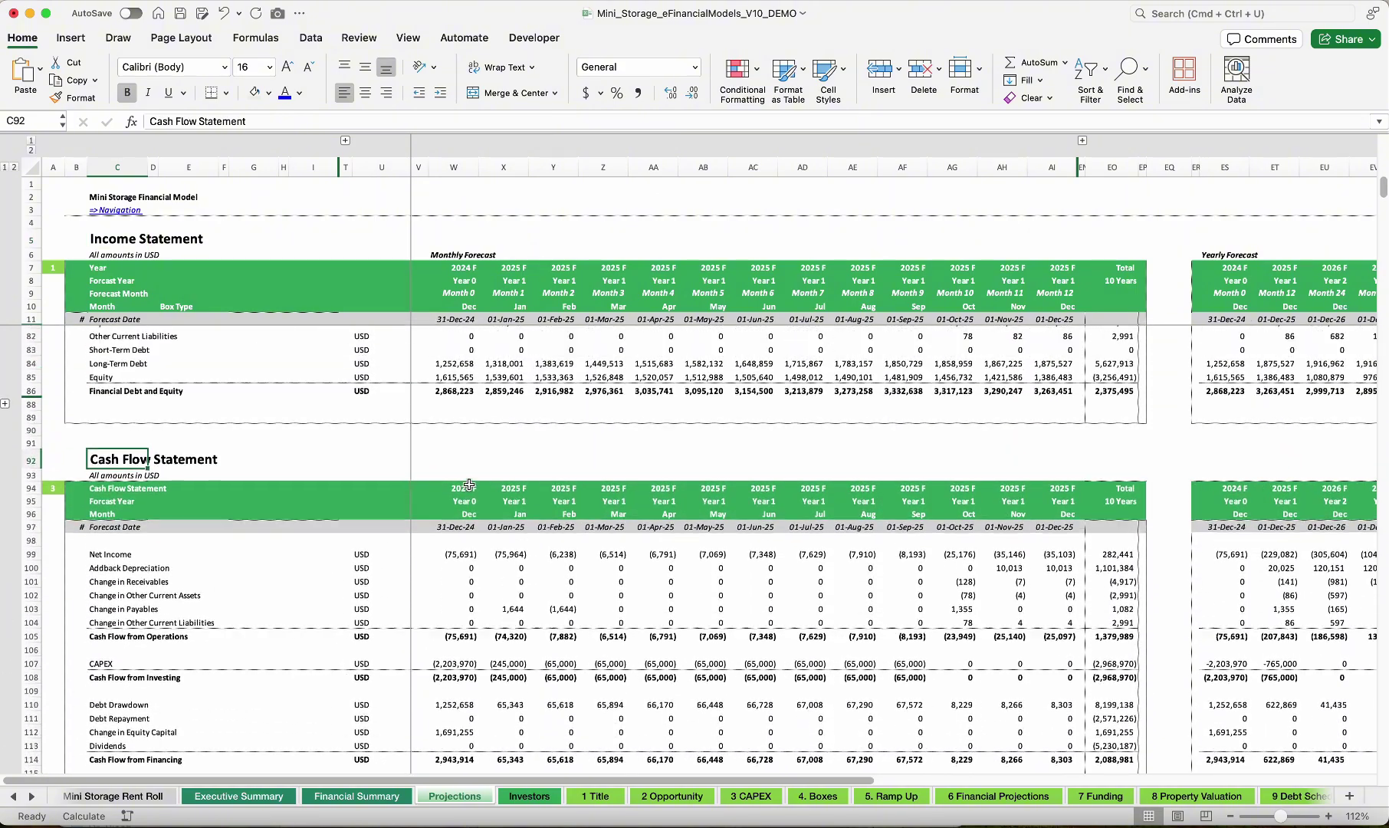
# Expand the collapsed monthly forecast columns after Month 12 and return to the start of the Income Statement
pyautogui.hscroll(5, 523, 415)
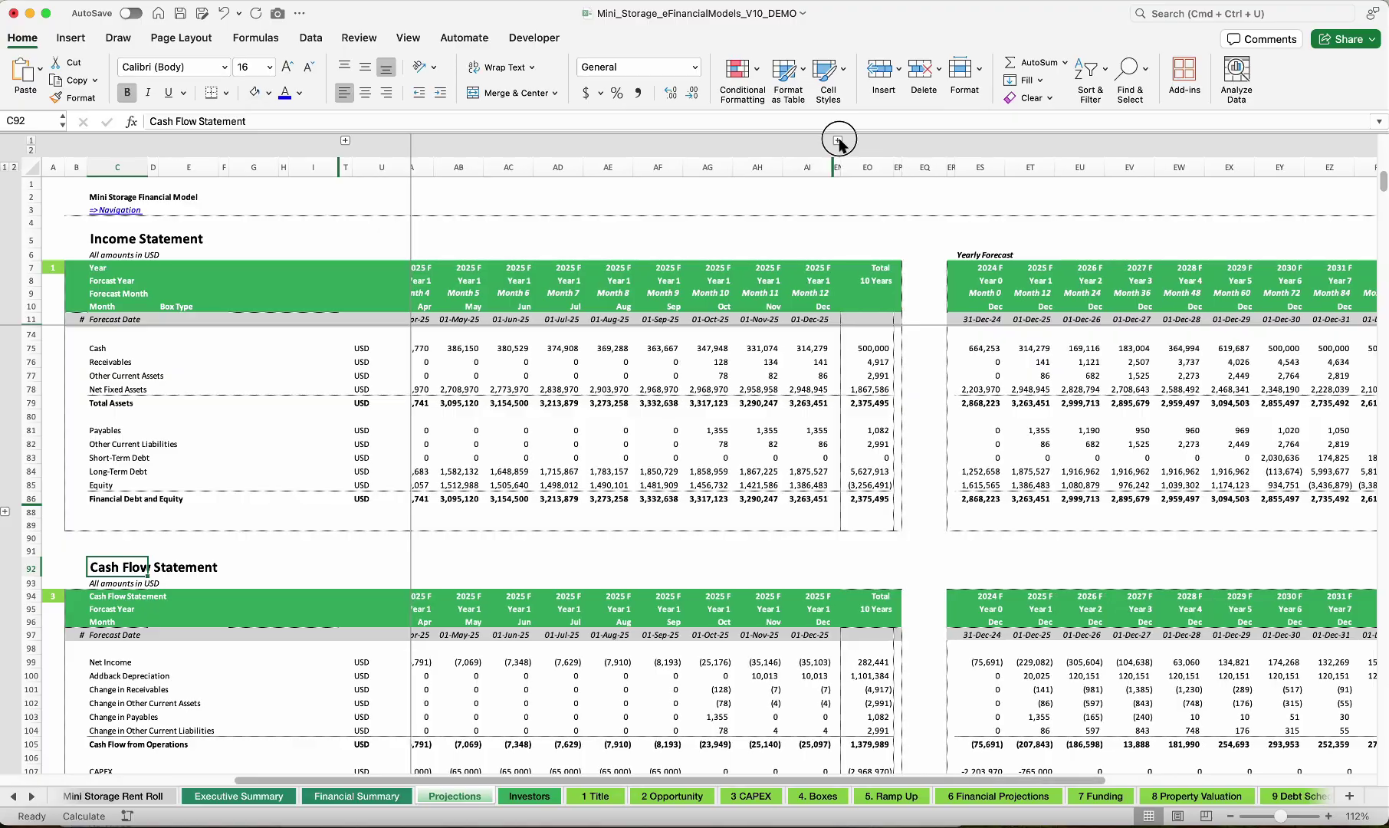
pyautogui.click(836, 141)
pyautogui.hscroll(-10, 766, 291)
pyautogui.scroll(10, 684, 407)
pyautogui.hscroll(-10, 613, 459)
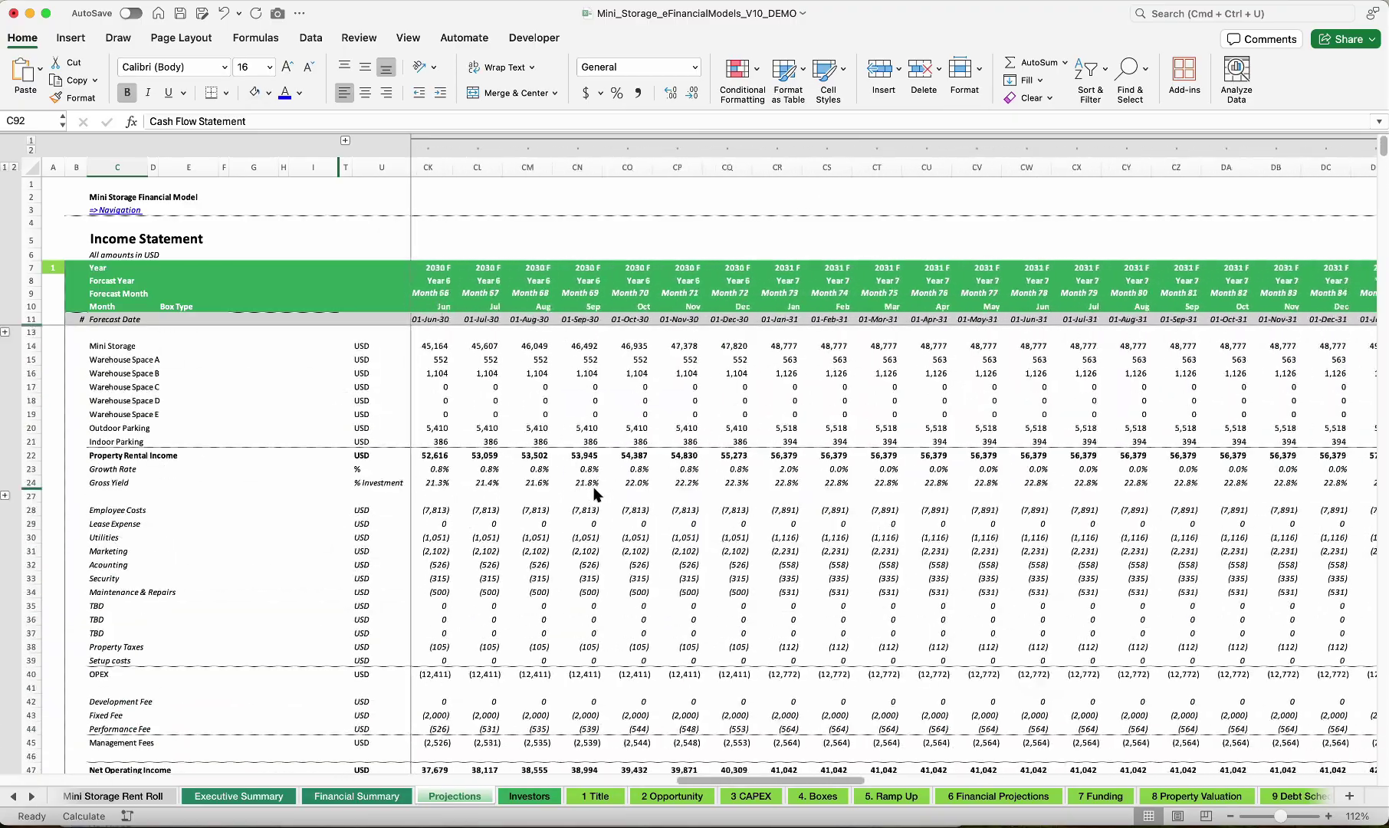
pyautogui.hscroll(-15, 613, 475)
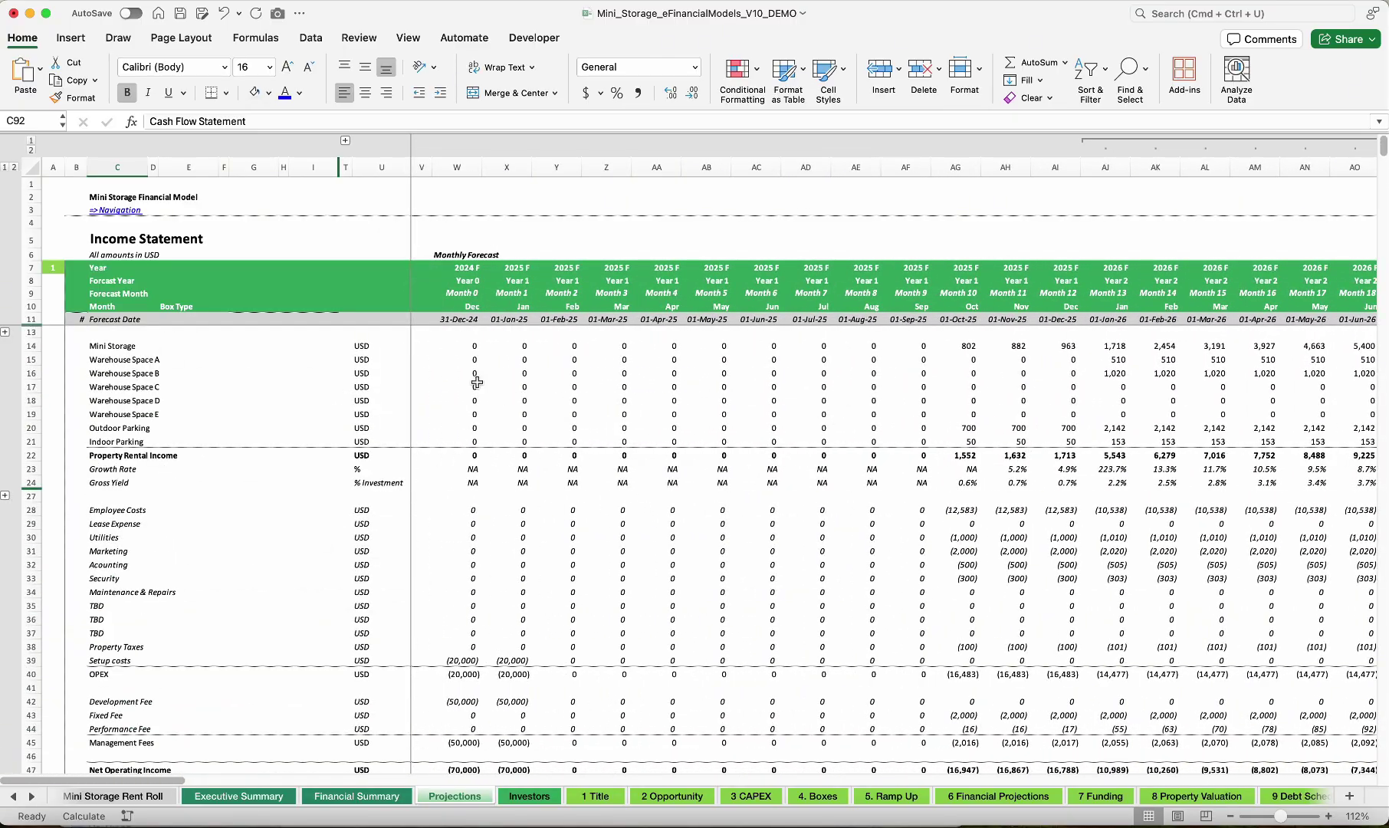
# Inspect the monthly Income Statement from Mini Storage revenue down to Net Operating Income between October 2025 and January 2027
pyautogui.click(463, 347)
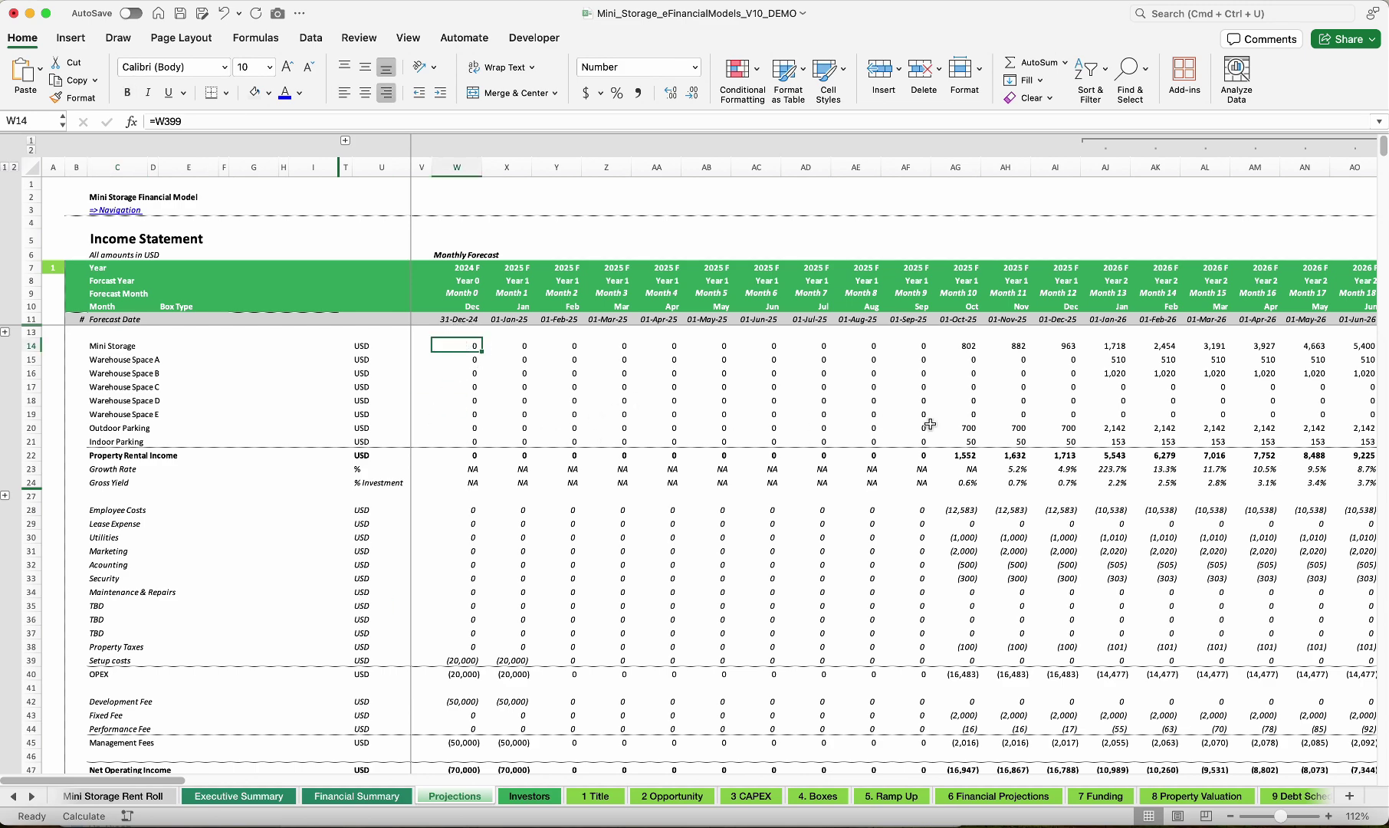
pyautogui.scroll(-5, 1125, 415)
pyautogui.hscroll(4, 843, 498)
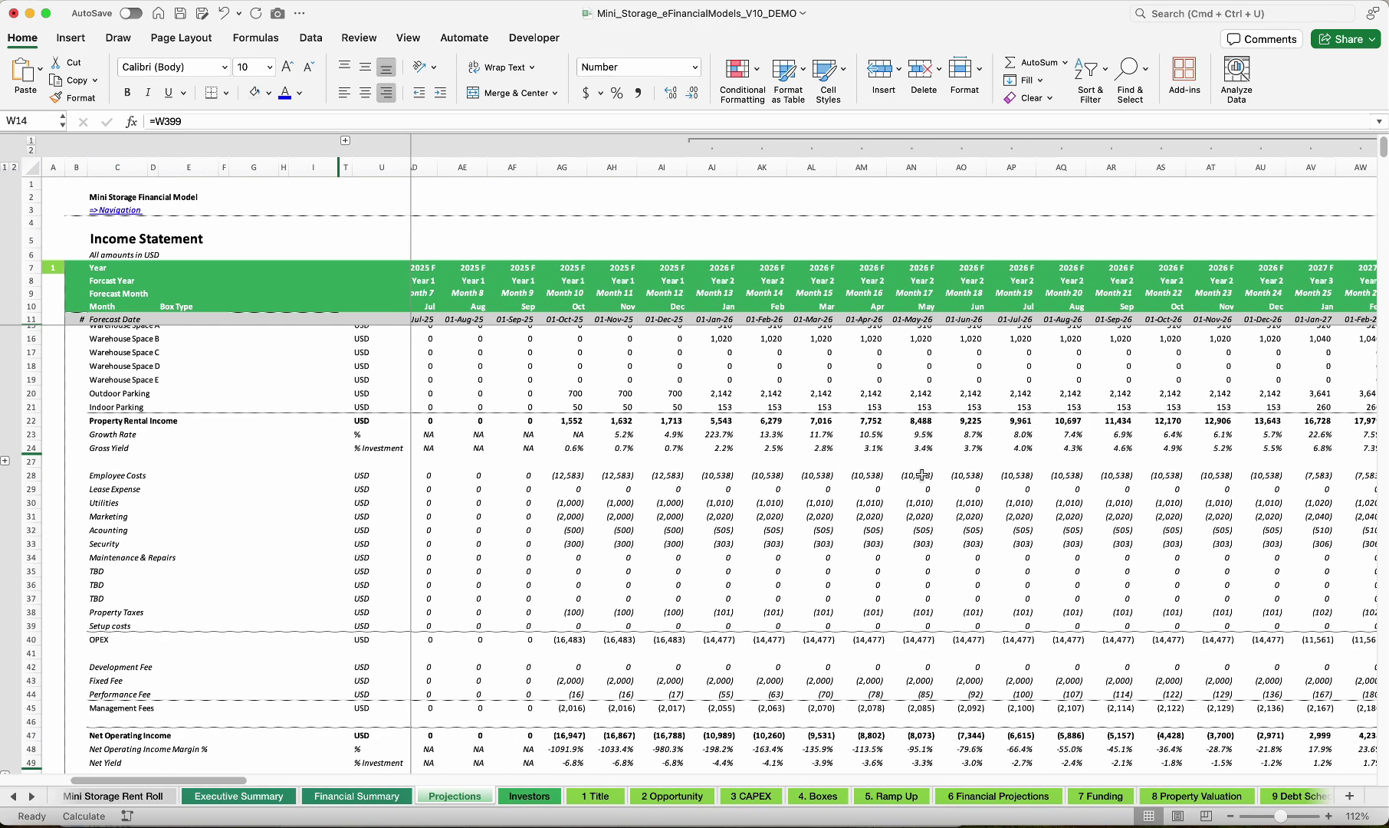
pyautogui.scroll(-3, 651, 588)
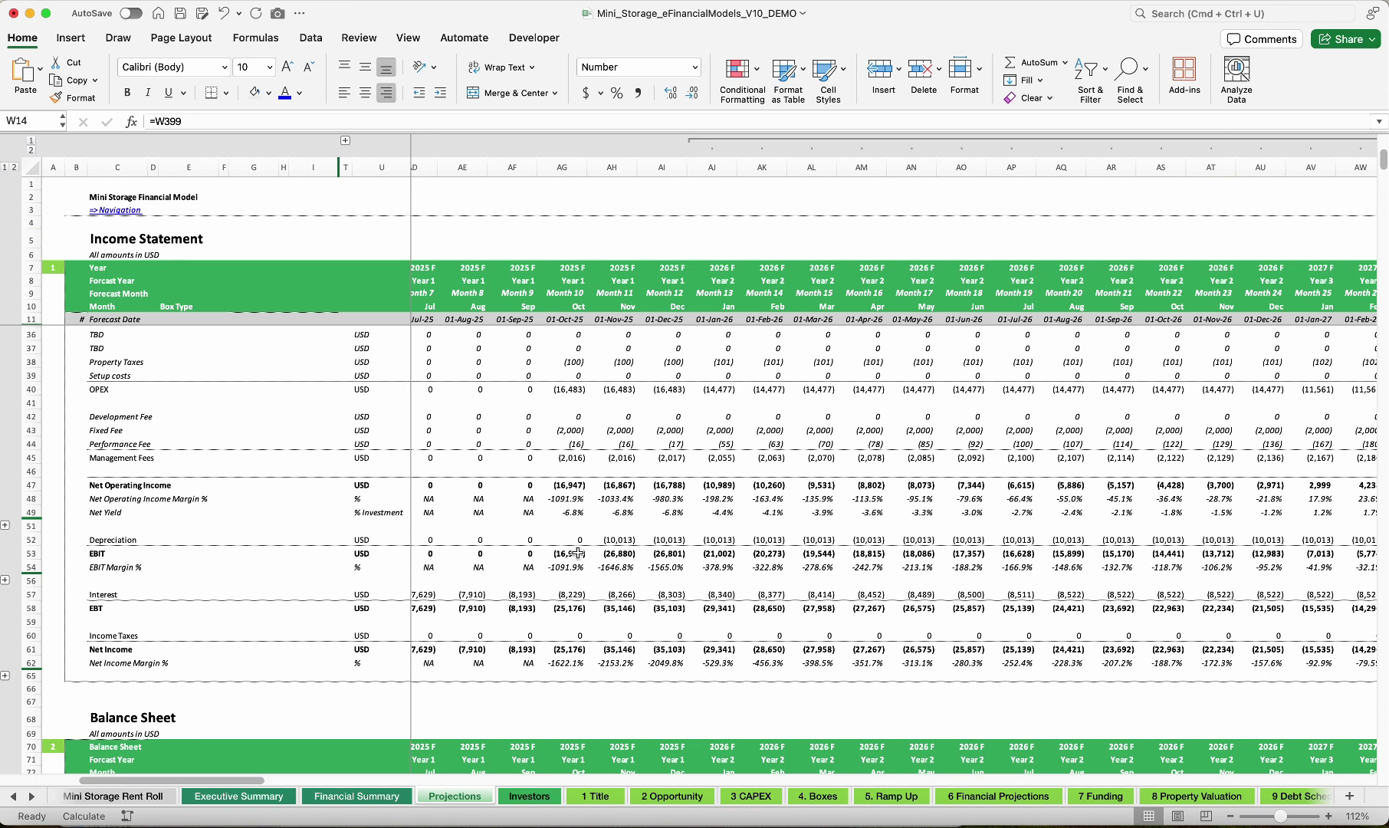
pyautogui.moveTo(575, 487); pyautogui.dragTo(1317, 485)
pyautogui.click(1317, 485)
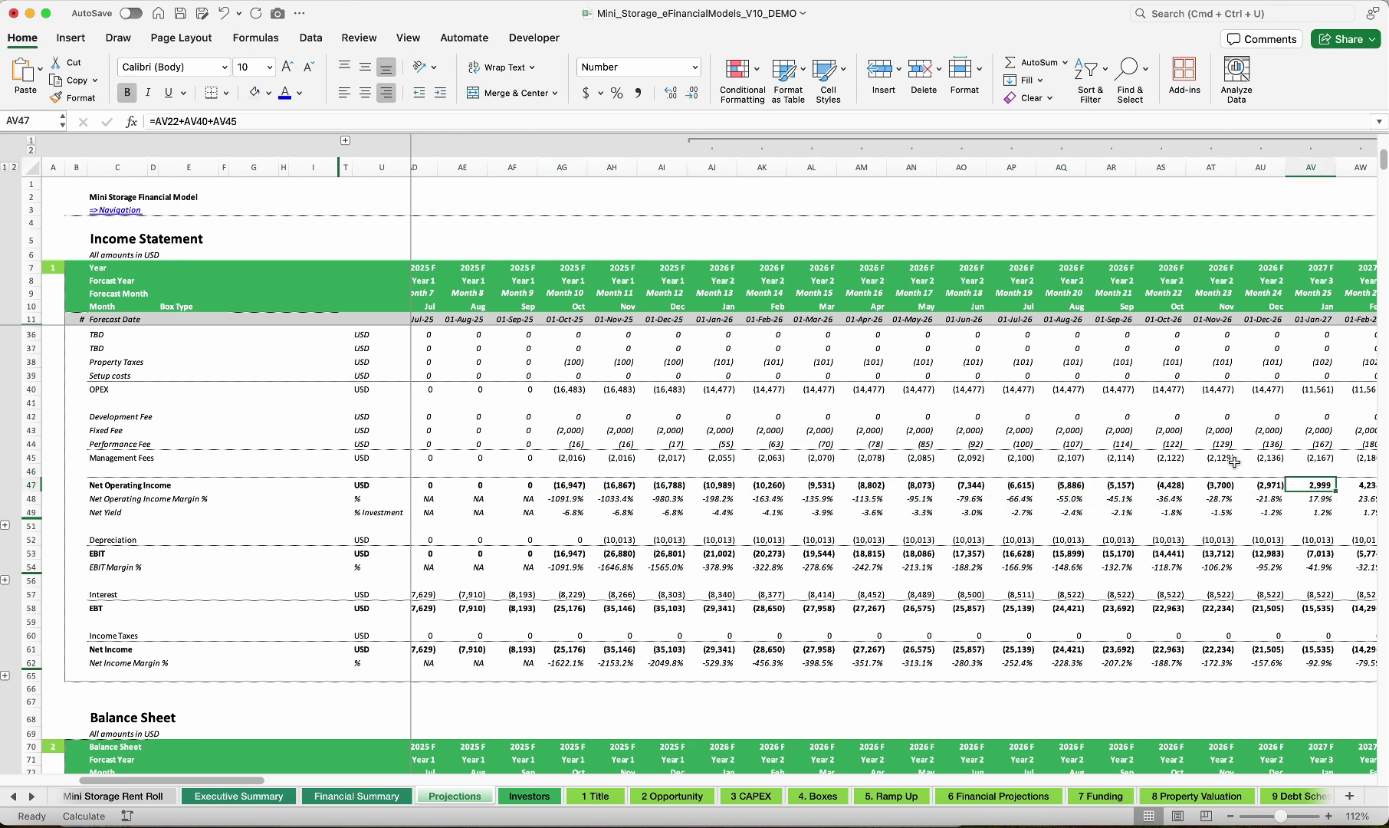
# Follow the Net Operating Income row to the end of the yearly forecast and view the yearly Cash Flow Statement
pyautogui.press('super+Right')
pyautogui.press('Right')
pyautogui.press('Right')
pyautogui.press('Right')
pyautogui.press('Right')
pyautogui.press('Right')
pyautogui.press('Right')
pyautogui.press('Right')
pyautogui.press('Right')
pyautogui.press('Right')
pyautogui.press('Right')
pyautogui.press('Right')
pyautogui.press('Right')
pyautogui.press('Right')
pyautogui.press('Right')
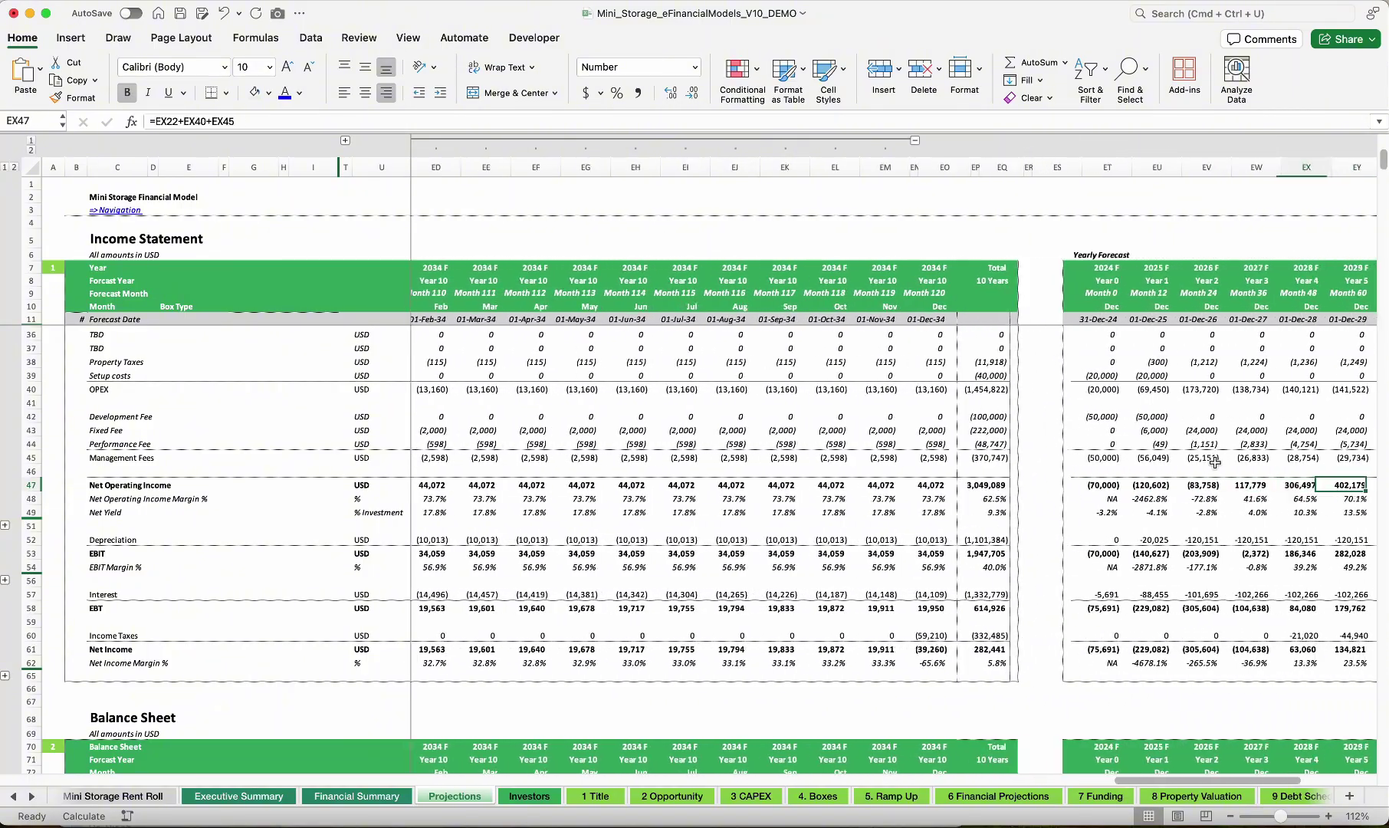
pyautogui.press('Right')
pyautogui.press('Right')
pyautogui.press('Right')
pyautogui.press('Right')
pyautogui.press('Right')
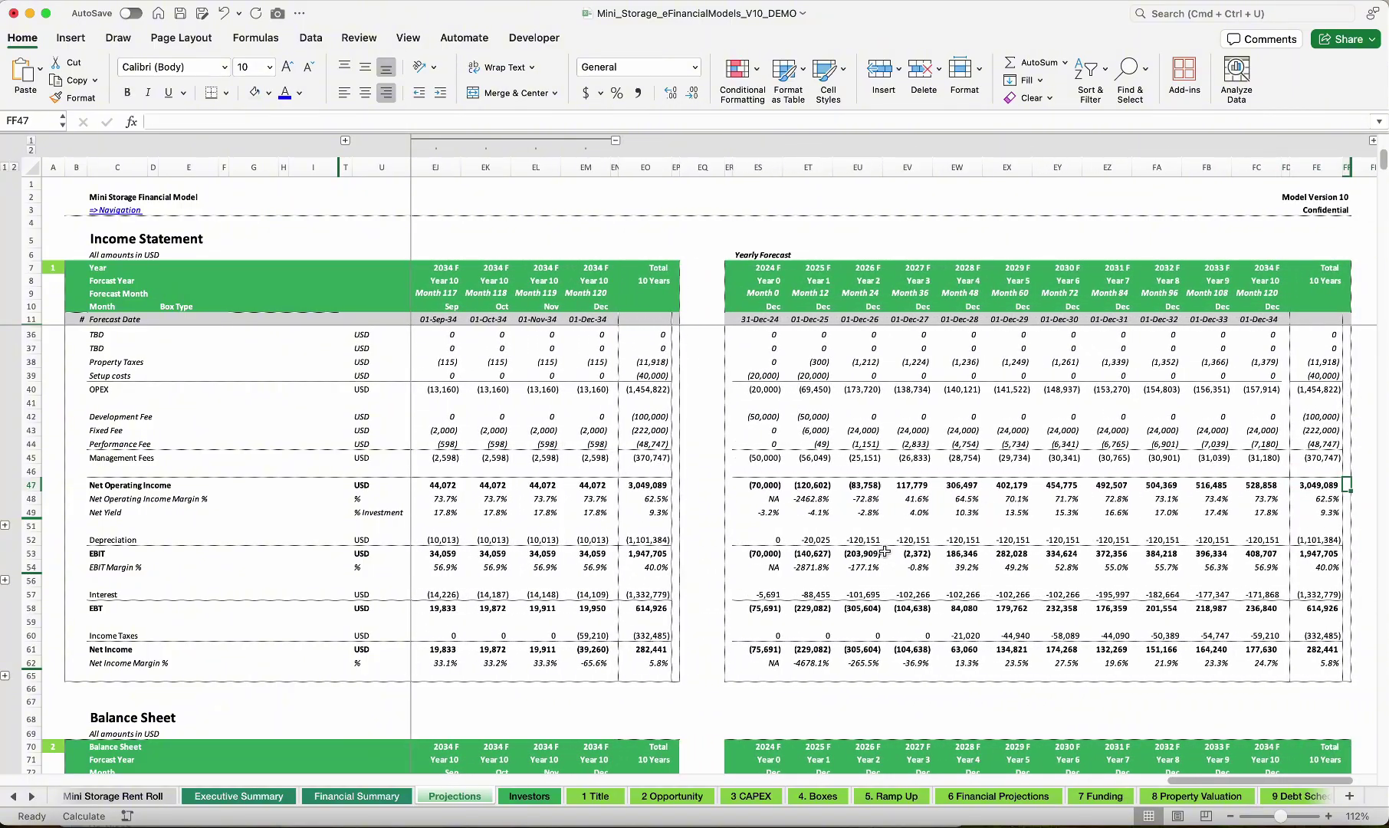
pyautogui.scroll(-10, 999, 481)
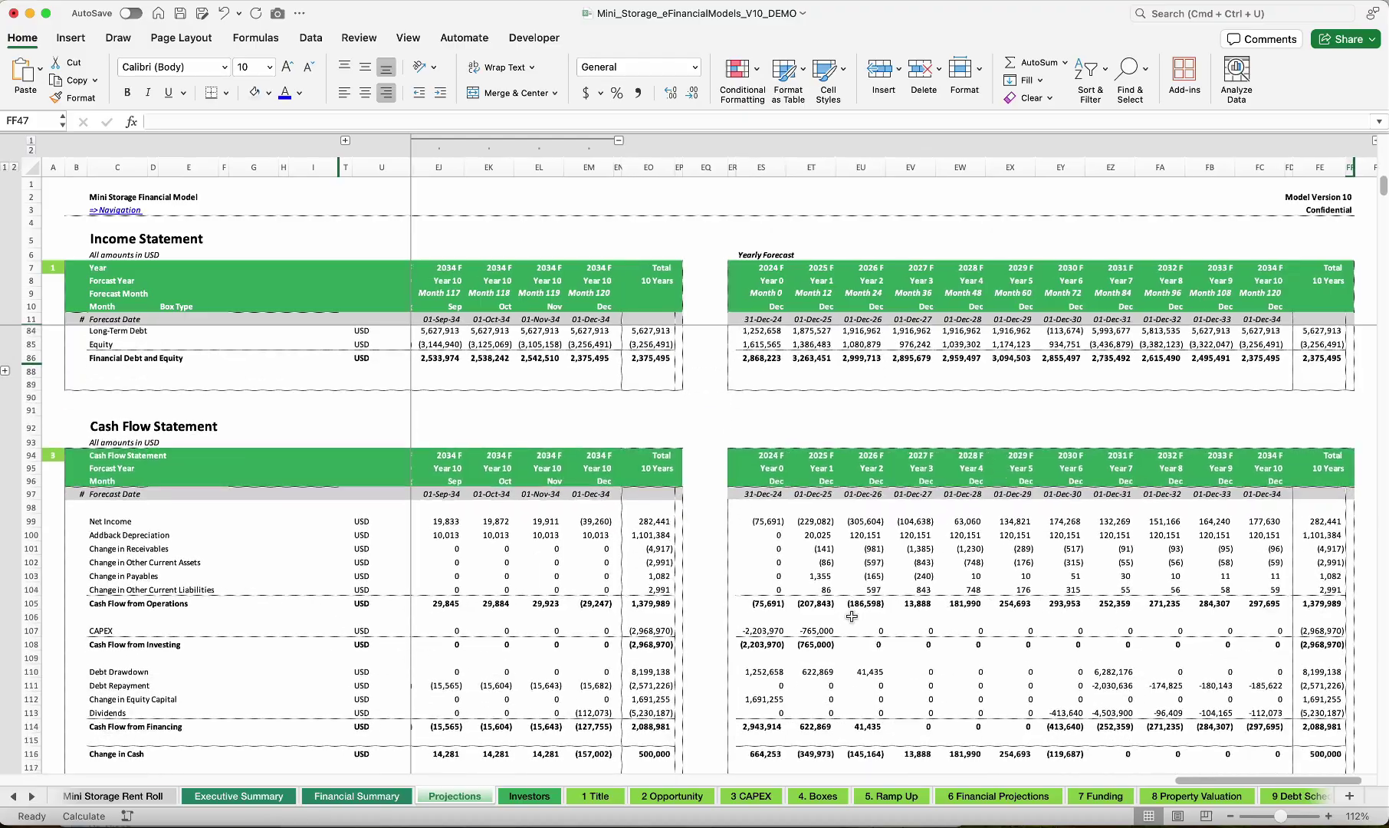
# Open the Financial Summary sheet and review its sections from the Financial Overview down to the Cash Flow Statement
pyautogui.click(356, 795)
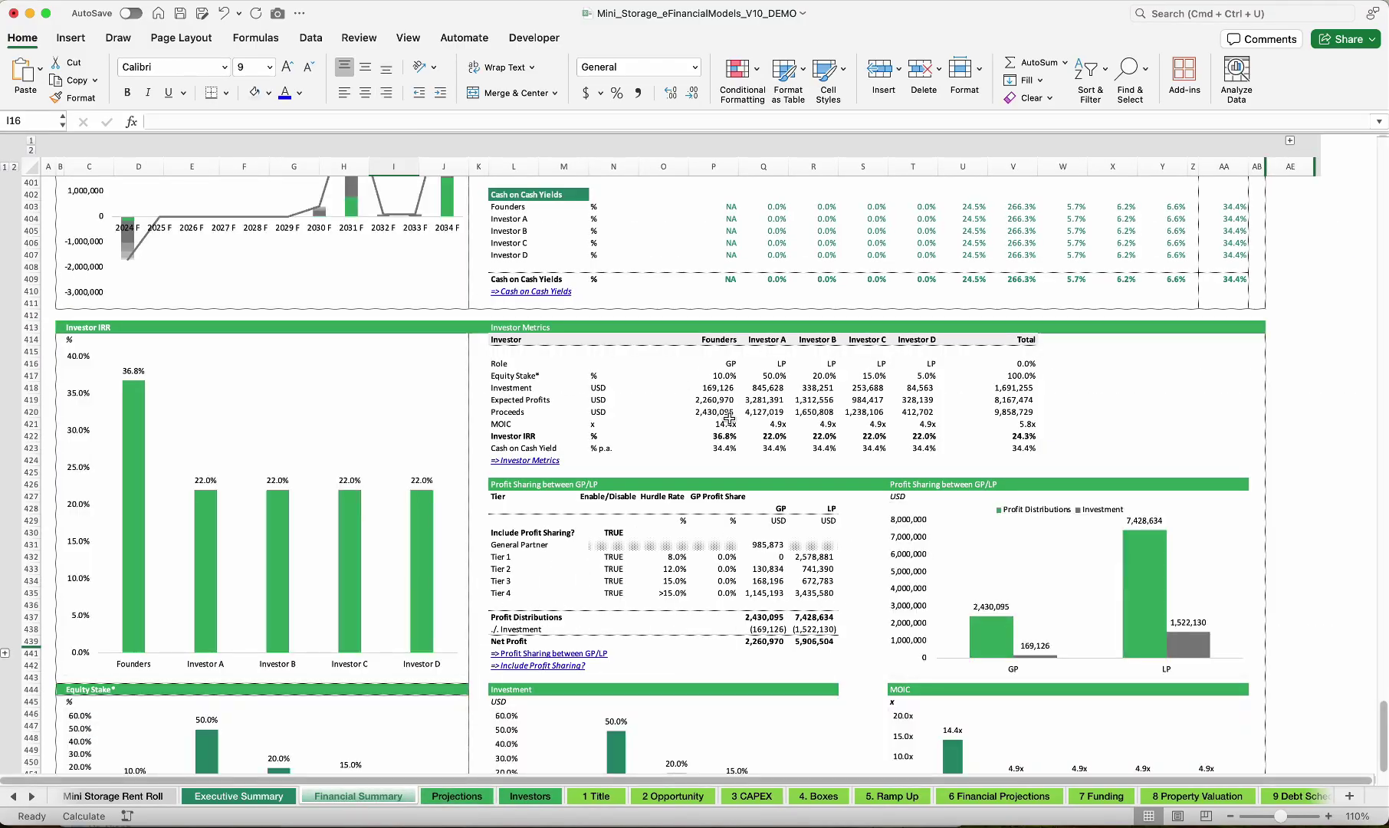
pyautogui.scroll(15, 567, 329)
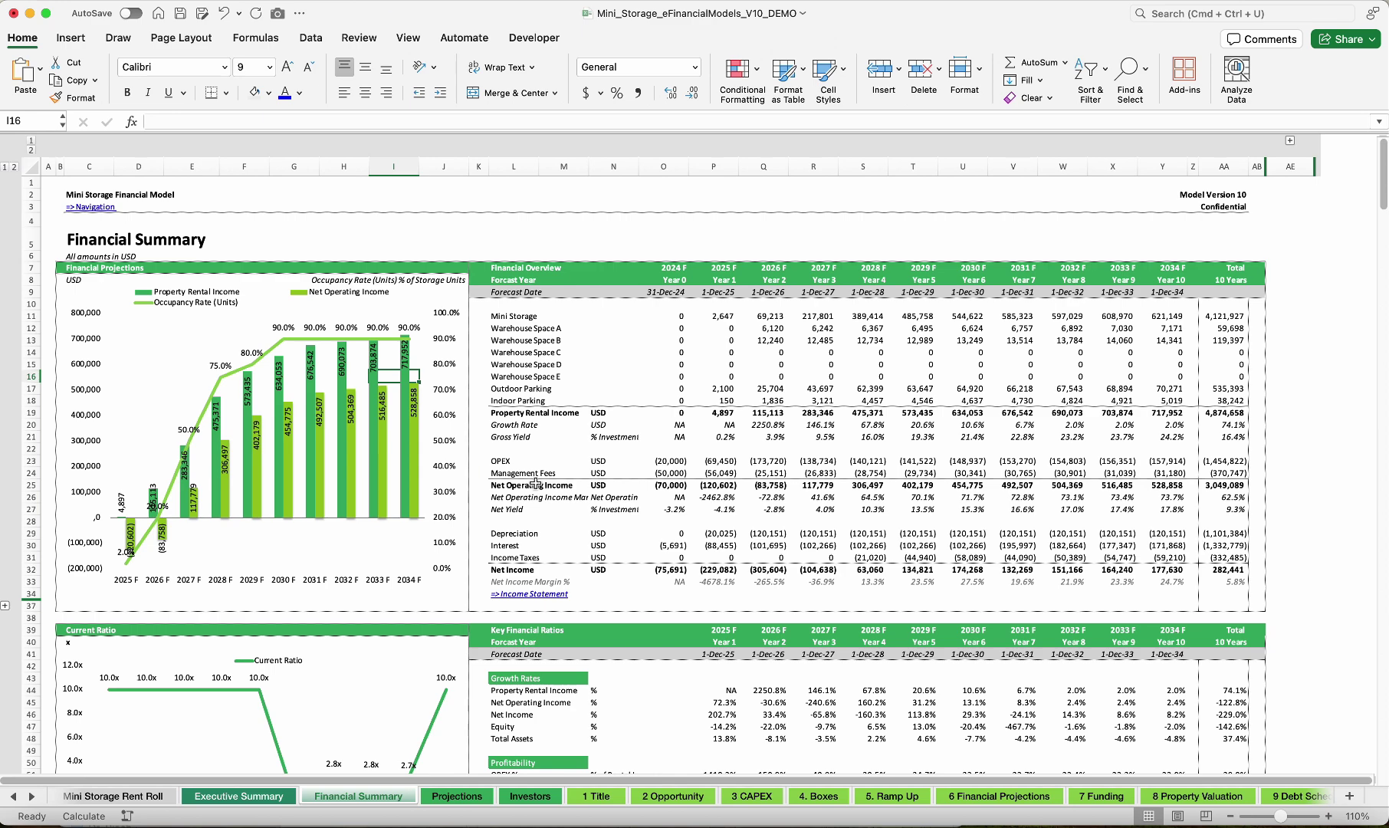
pyautogui.scroll(-8, 657, 477)
pyautogui.scroll(8, 657, 477)
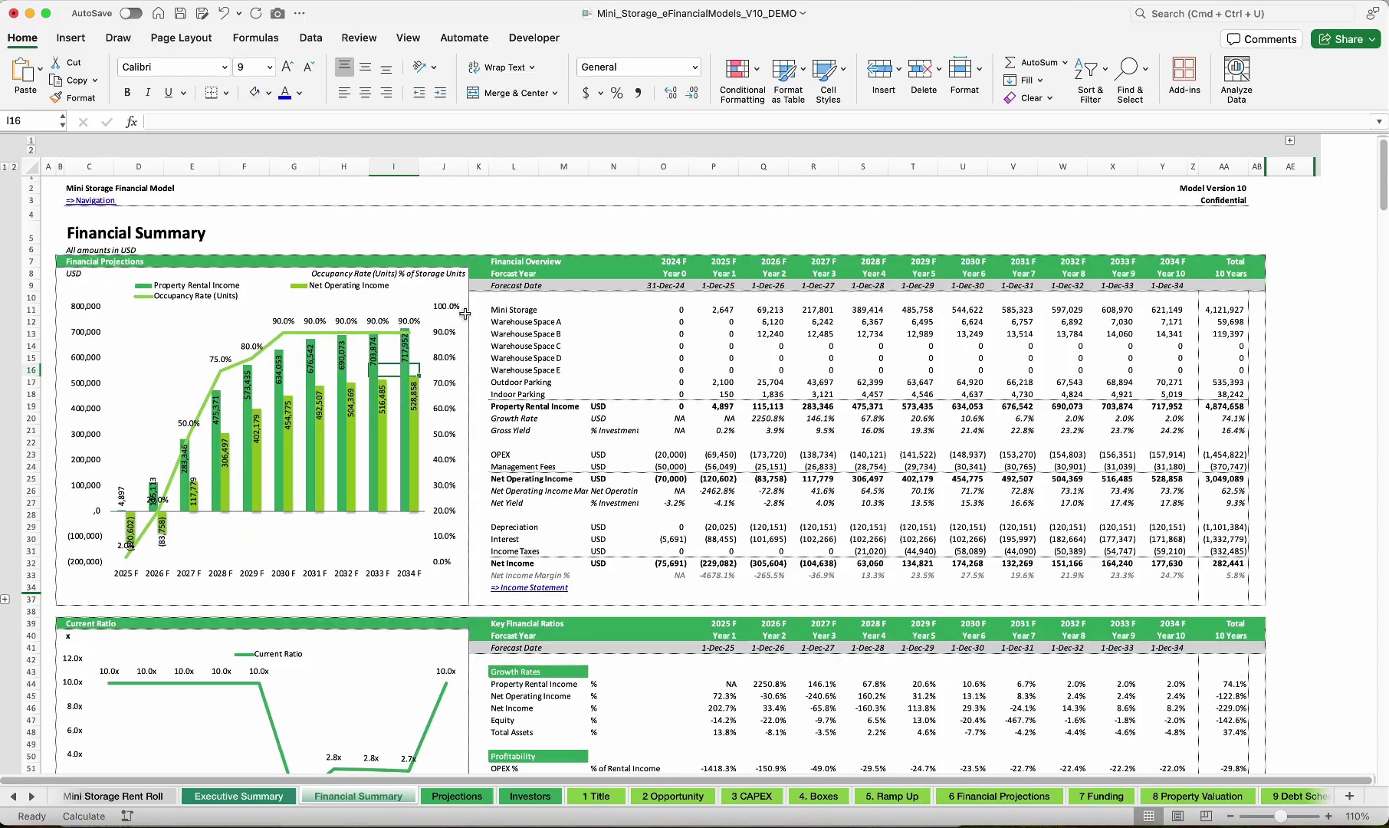
pyautogui.moveTo(491, 310); pyautogui.dragTo(1180, 548)
pyautogui.click(1179, 549)
pyautogui.scroll(-15, 1099, 575)
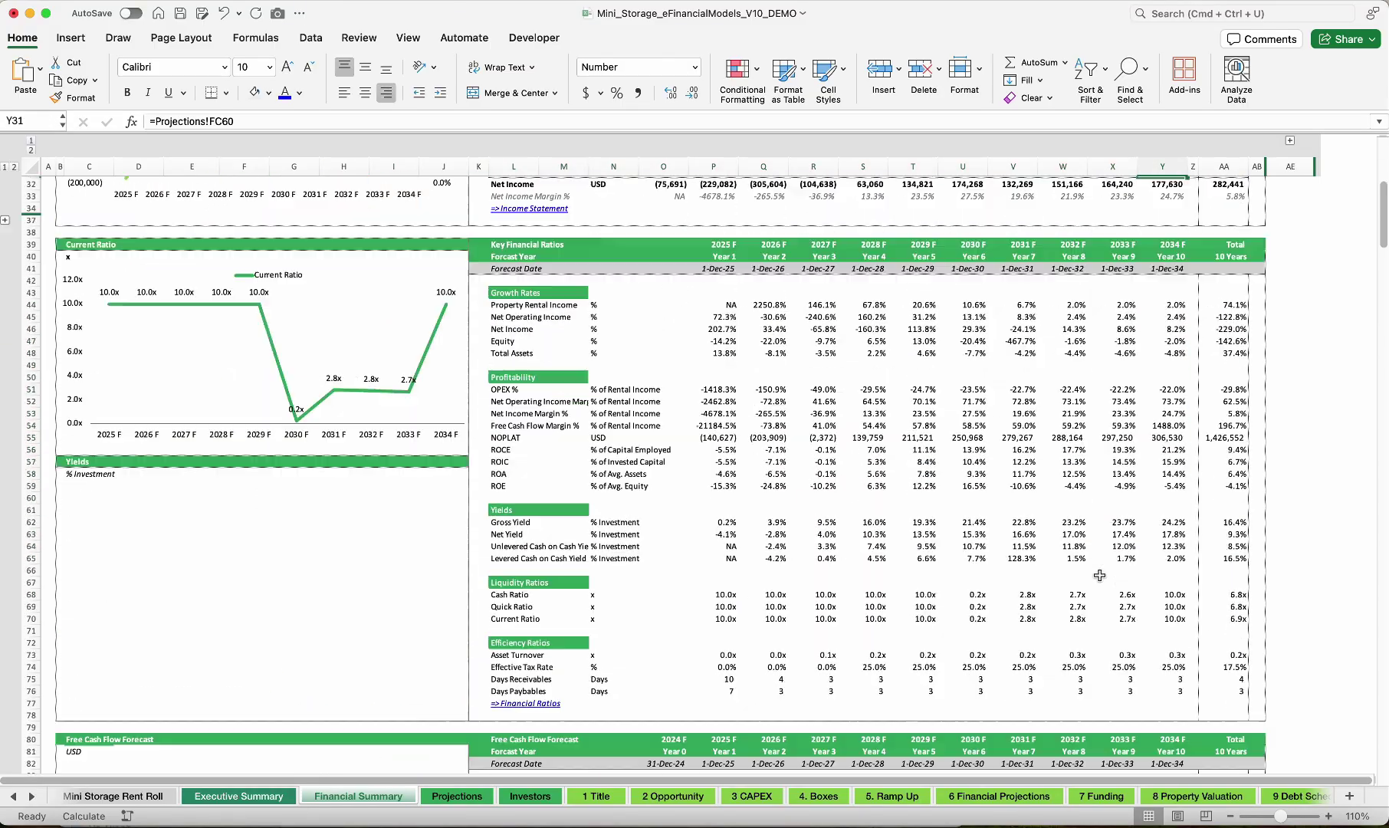
pyautogui.scroll(-20, 1099, 575)
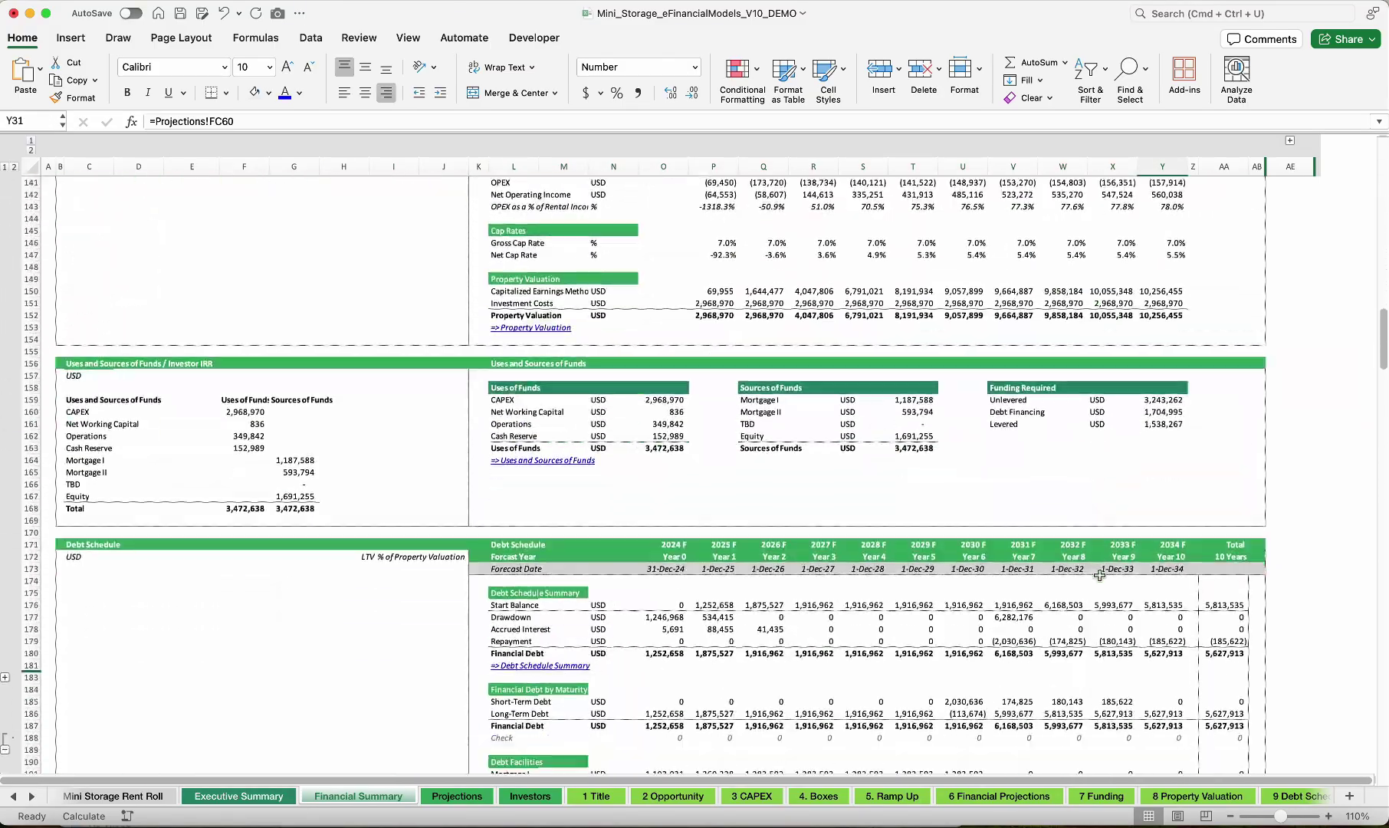
pyautogui.scroll(-20, 1099, 575)
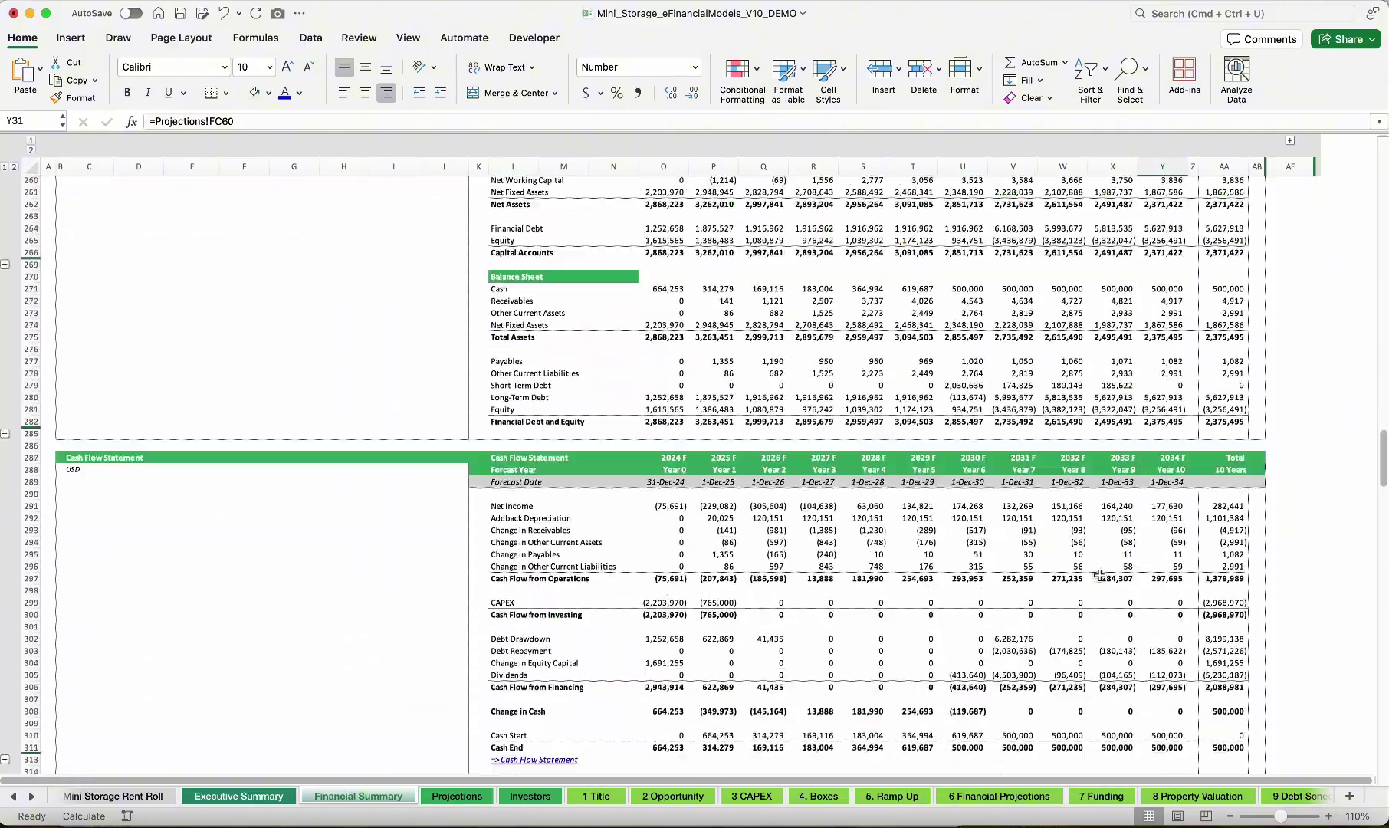
pyautogui.scroll(-10, 1099, 575)
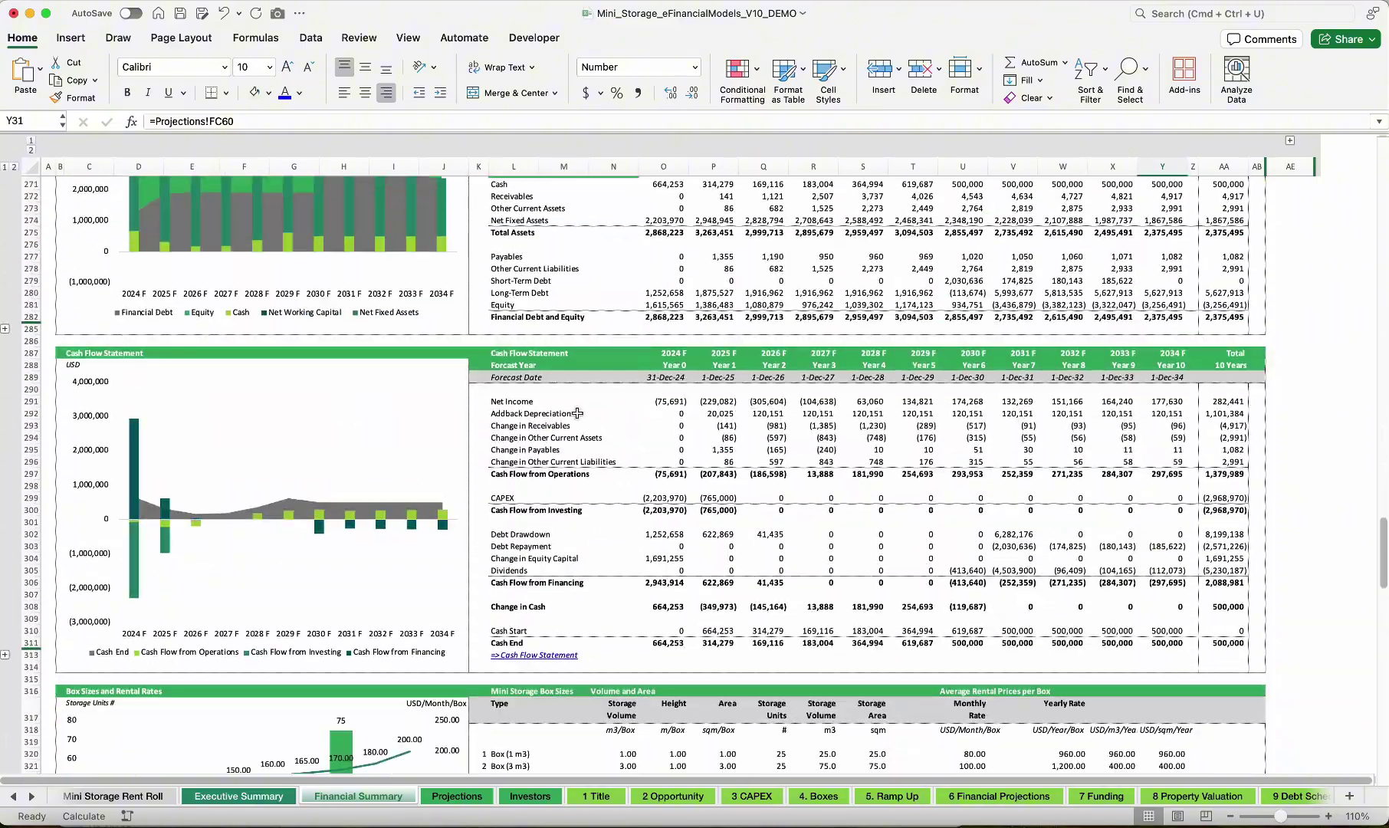
# In the summary's Cash Flow Statement, examine Cash Flow from Operations, the 2024–2025 investing cash flow and the 2025–2027 Net Income
pyautogui.moveTo(505, 474); pyautogui.dragTo(1237, 474)
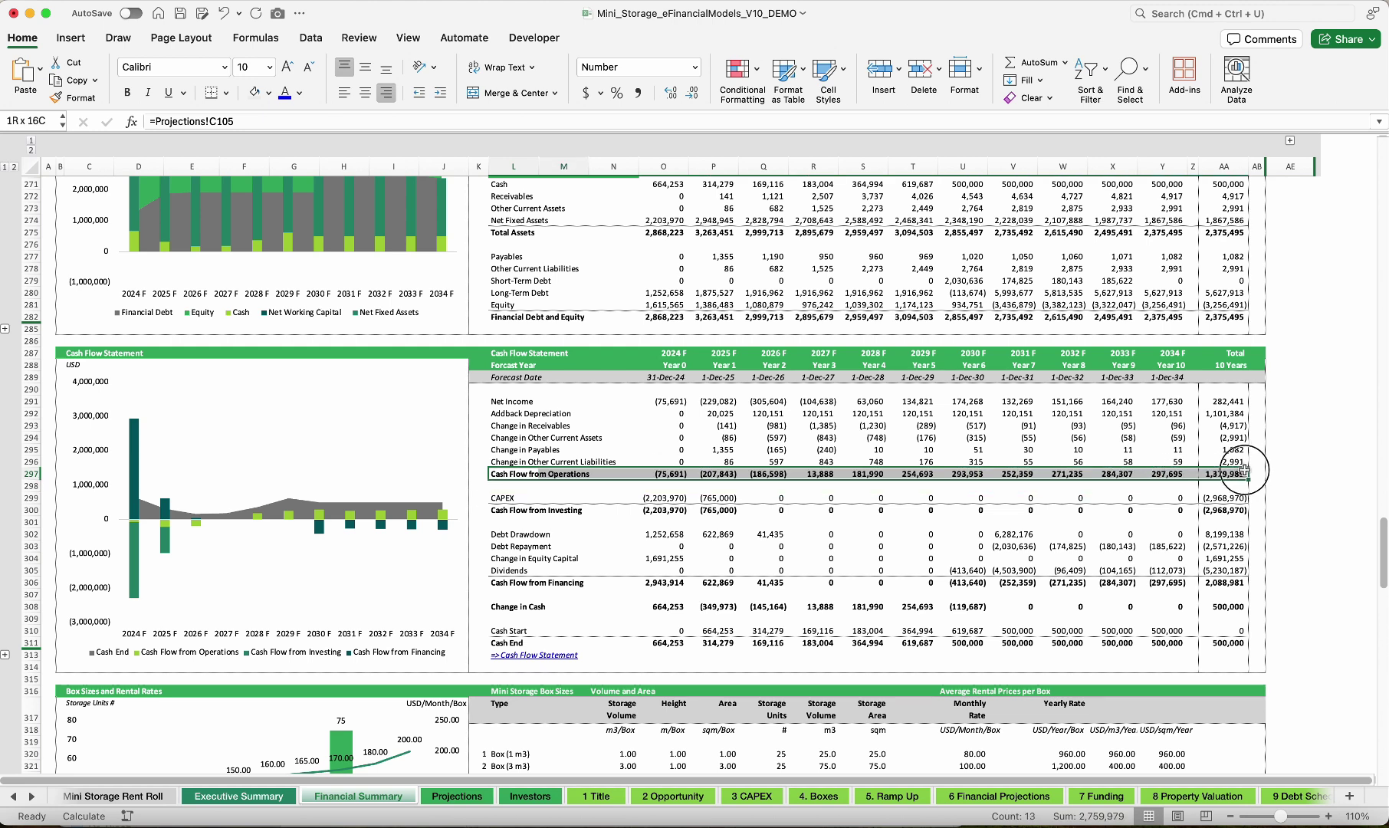
pyautogui.moveTo(509, 509); pyautogui.dragTo(713, 498)
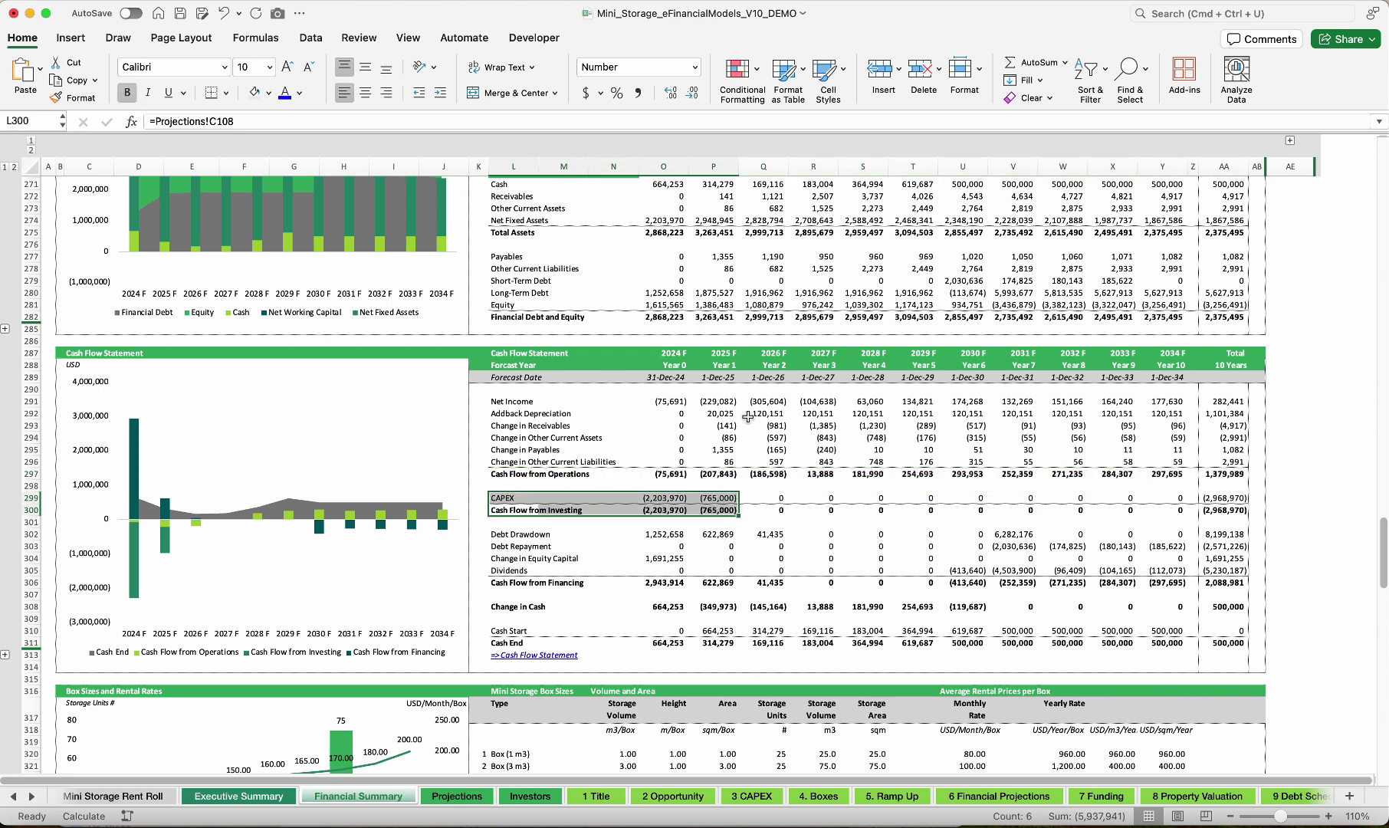
pyautogui.click(711, 401)
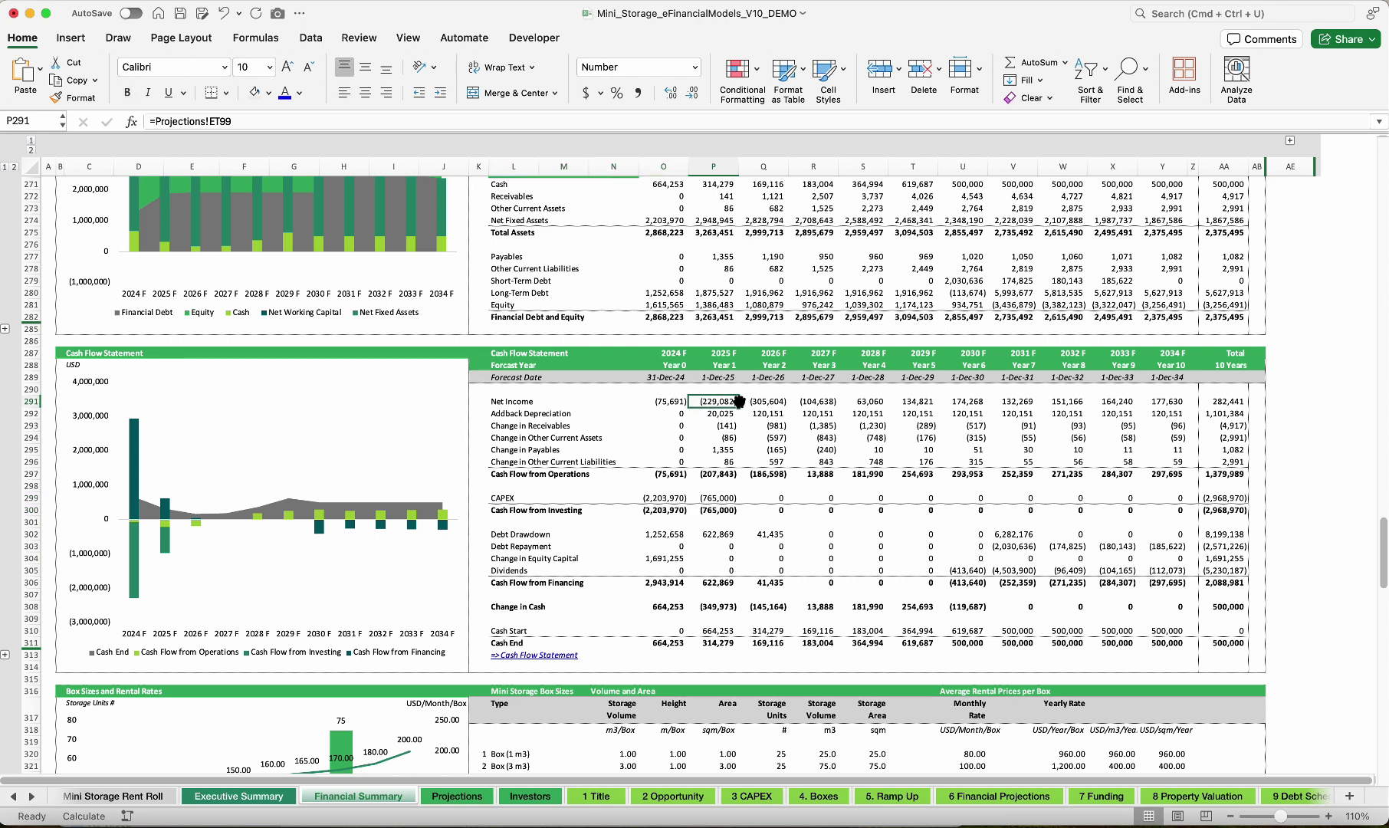
pyautogui.moveTo(738, 400); pyautogui.dragTo(810, 401)
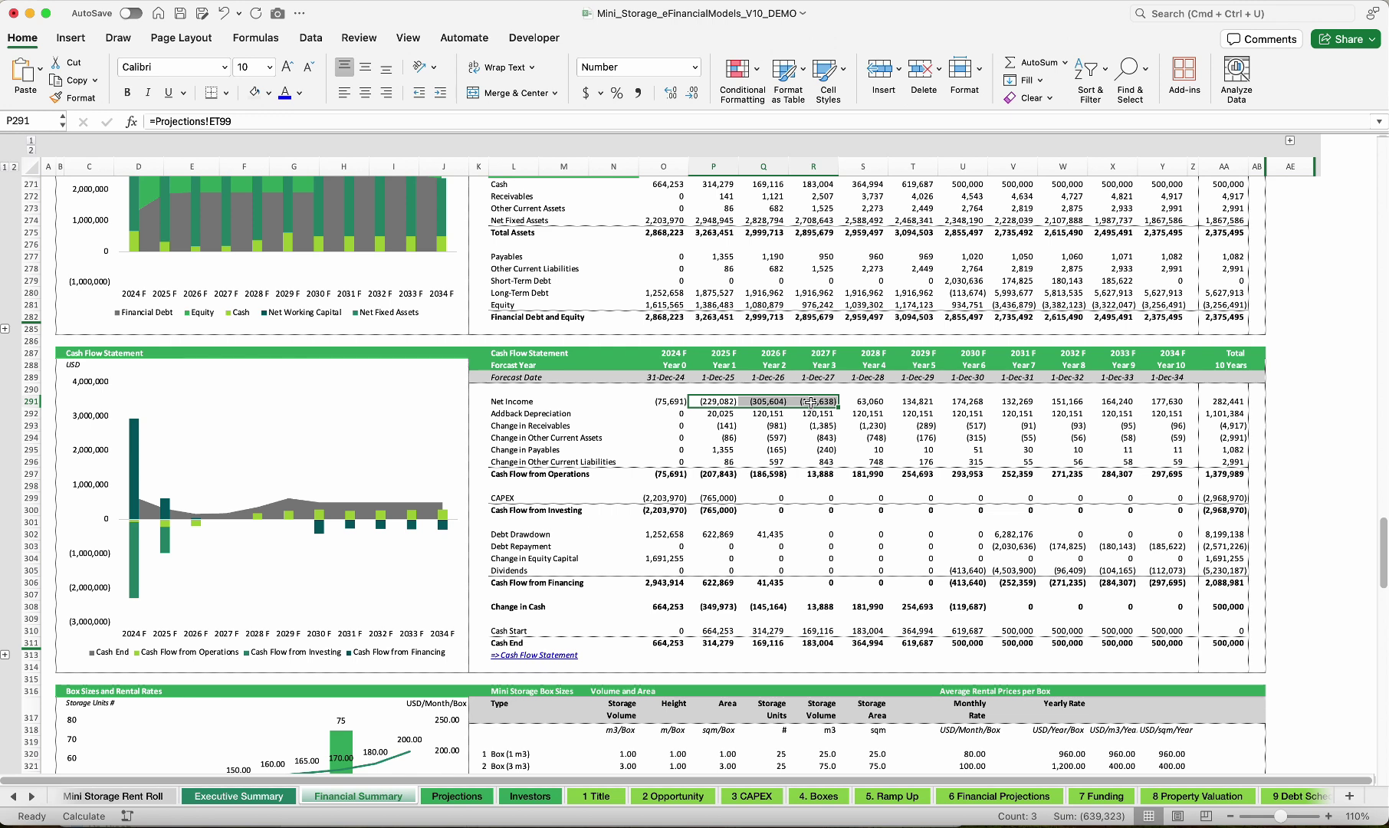
# Examine the 2024–2025 Debt Drawdown, the 2024 Change in Equity Capital and the 2030–2031 Cash Flow from Operations
pyautogui.click(644, 534)
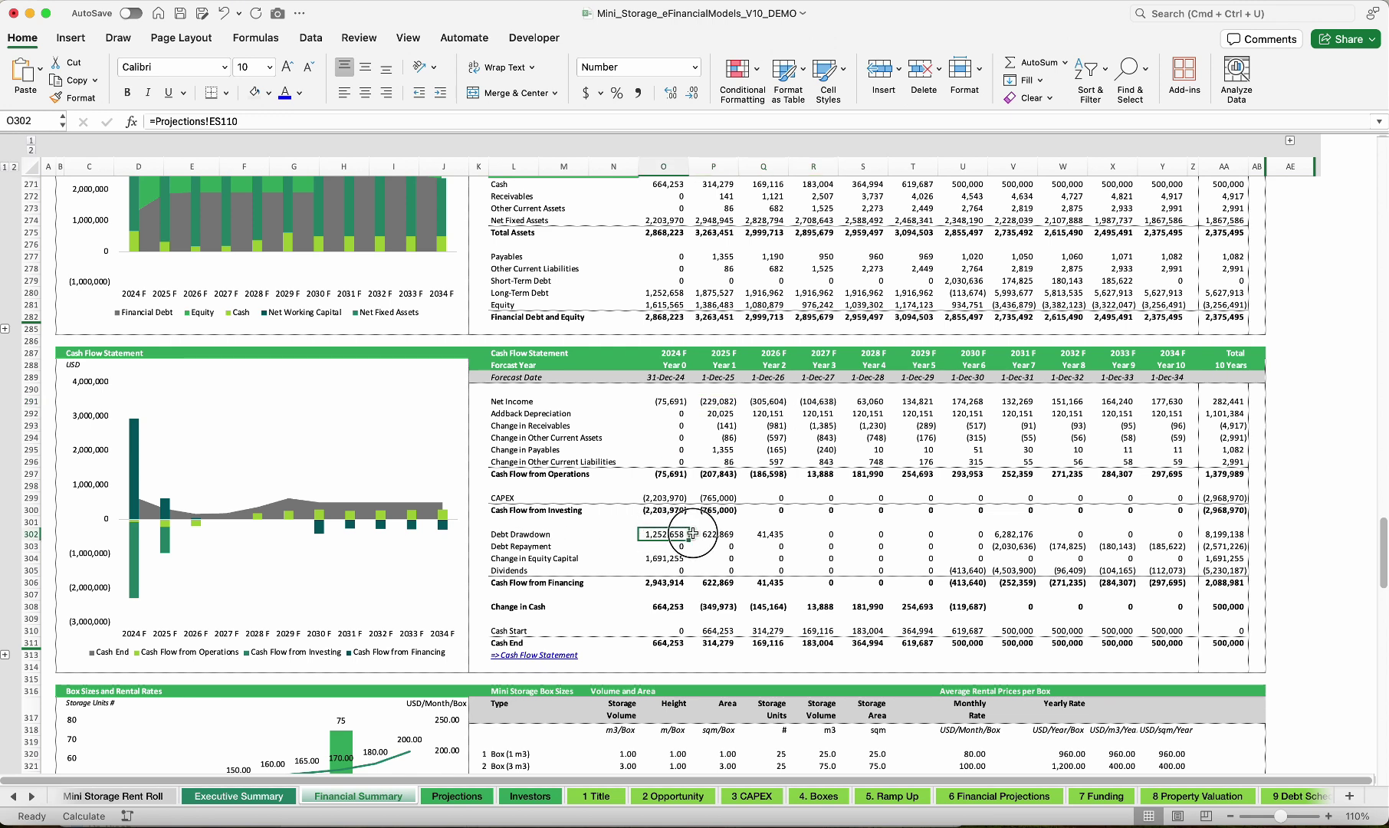
pyautogui.moveTo(692, 534); pyautogui.dragTo(728, 532)
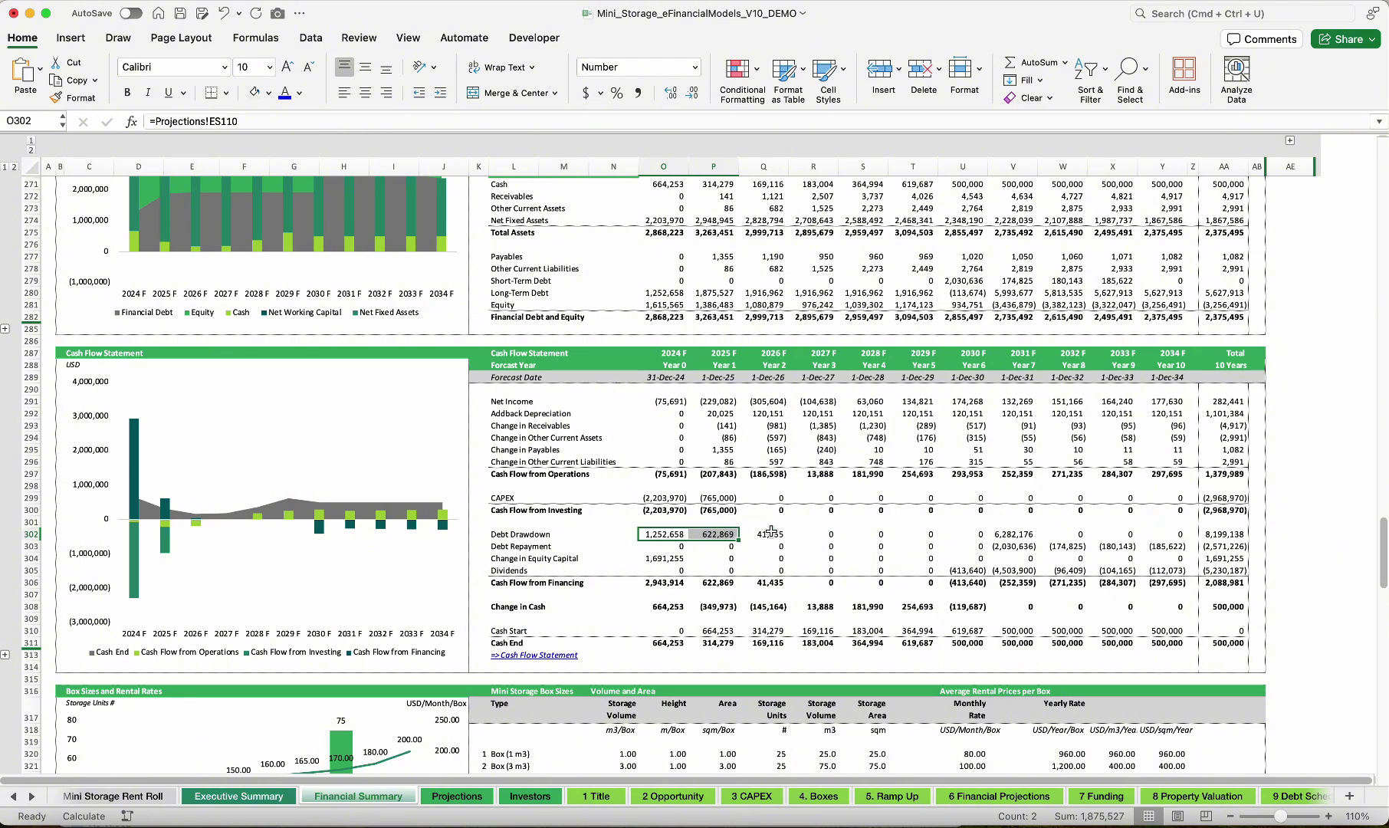
pyautogui.click(669, 563)
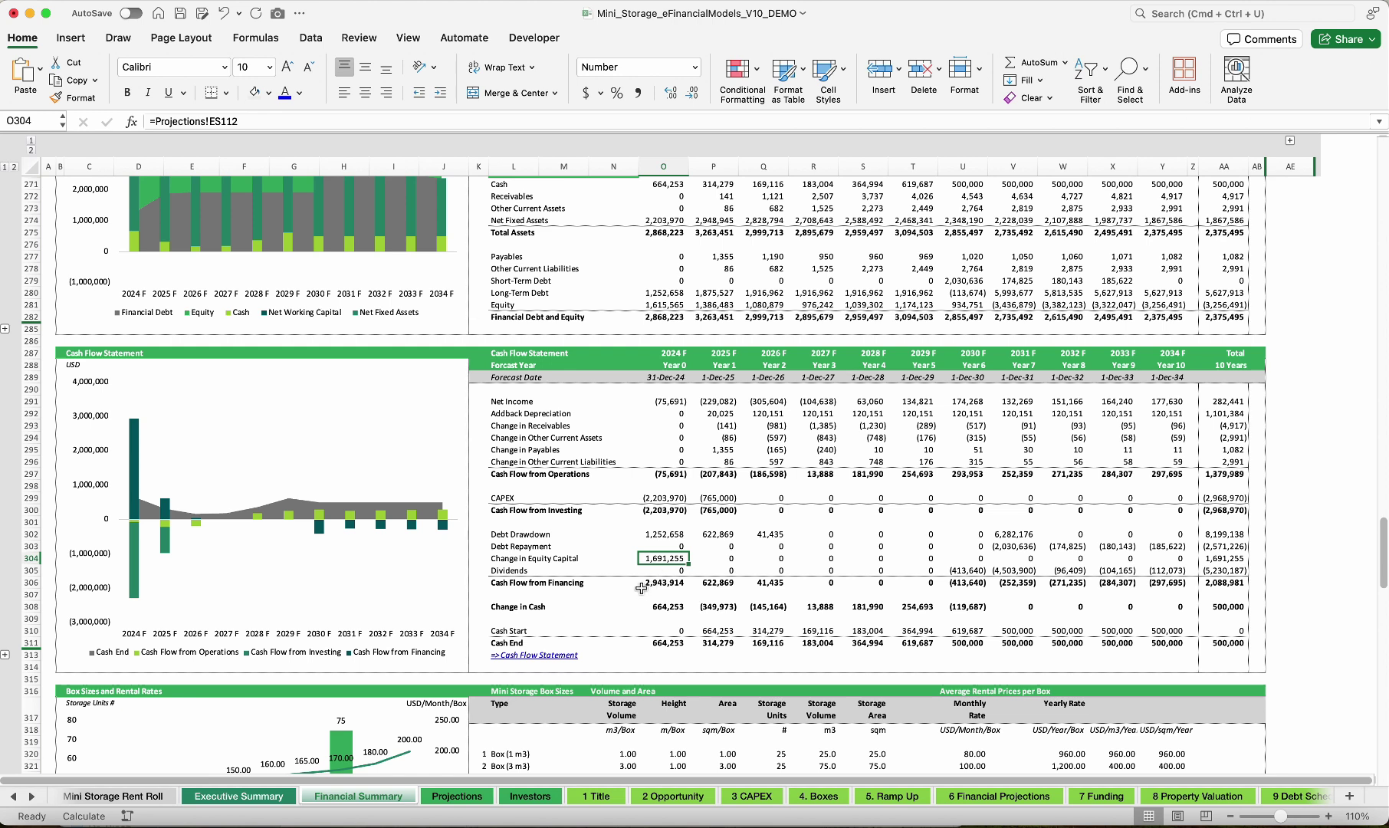
pyautogui.click(957, 473)
pyautogui.click(1015, 473)
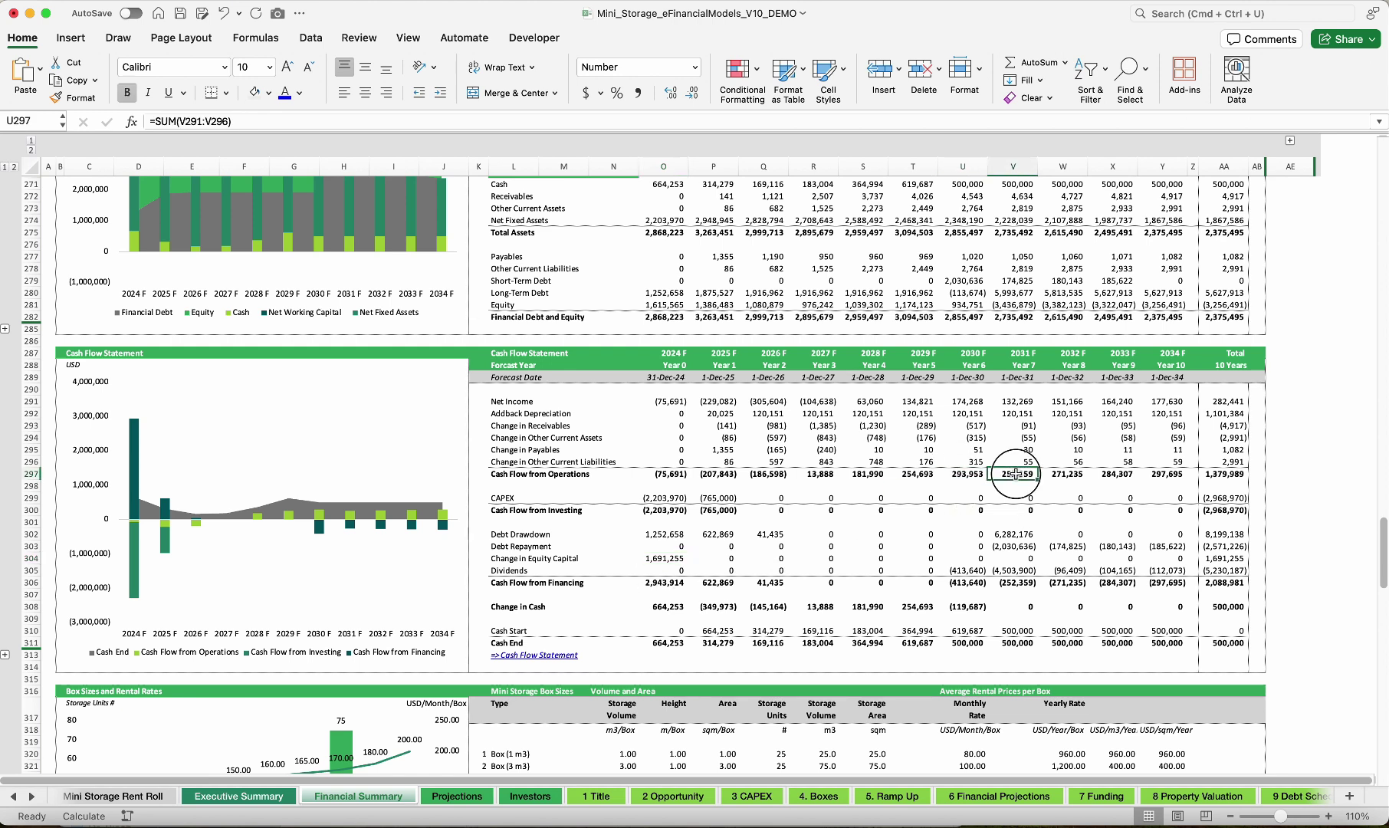
# Examine the 2031–2034 Cash Flow from Operations, Debt Repayment, Dividends, Change in Cash and Cash End in the Cash Flow Statement
pyautogui.moveTo(1015, 474); pyautogui.dragTo(1183, 476)
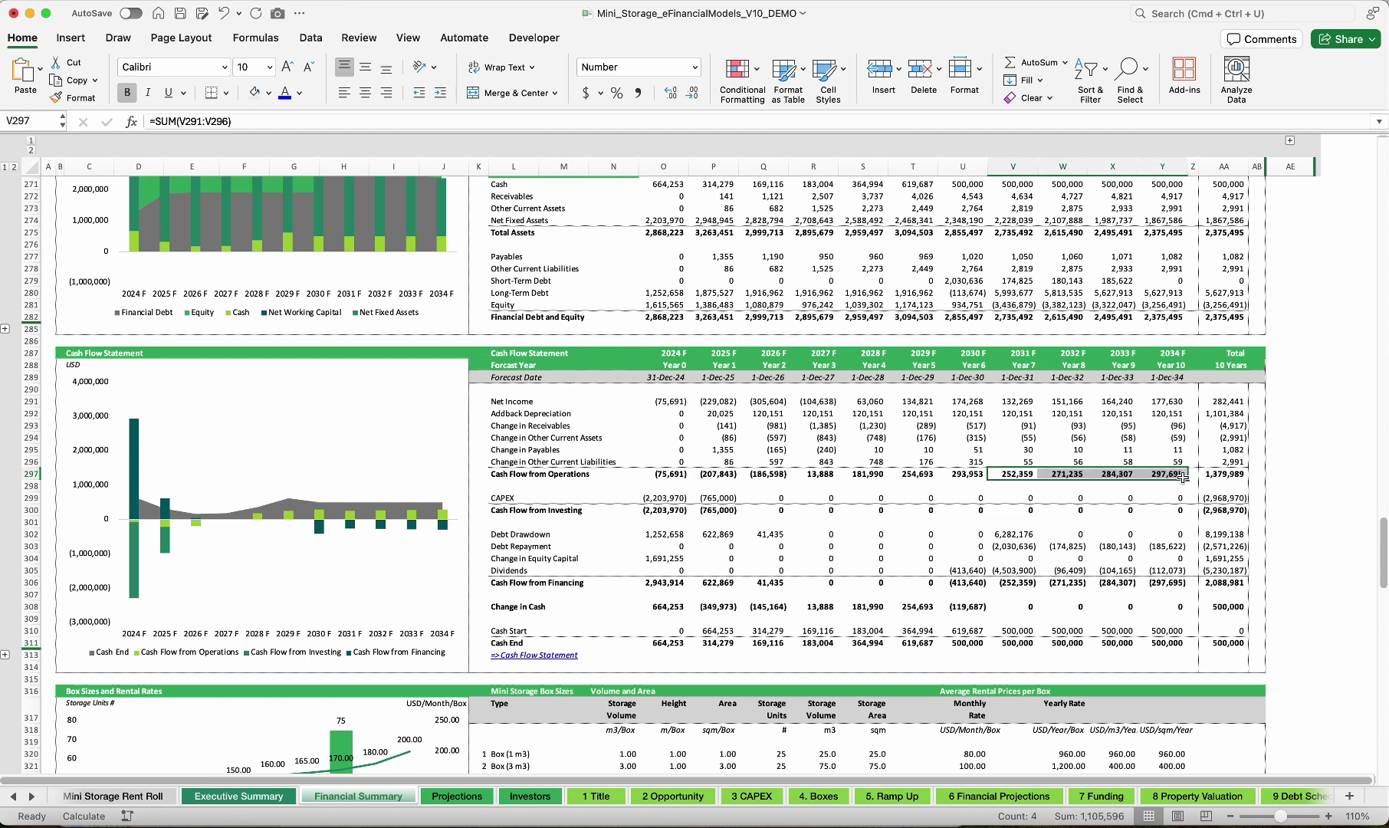
pyautogui.moveTo(1015, 546); pyautogui.dragTo(1164, 546)
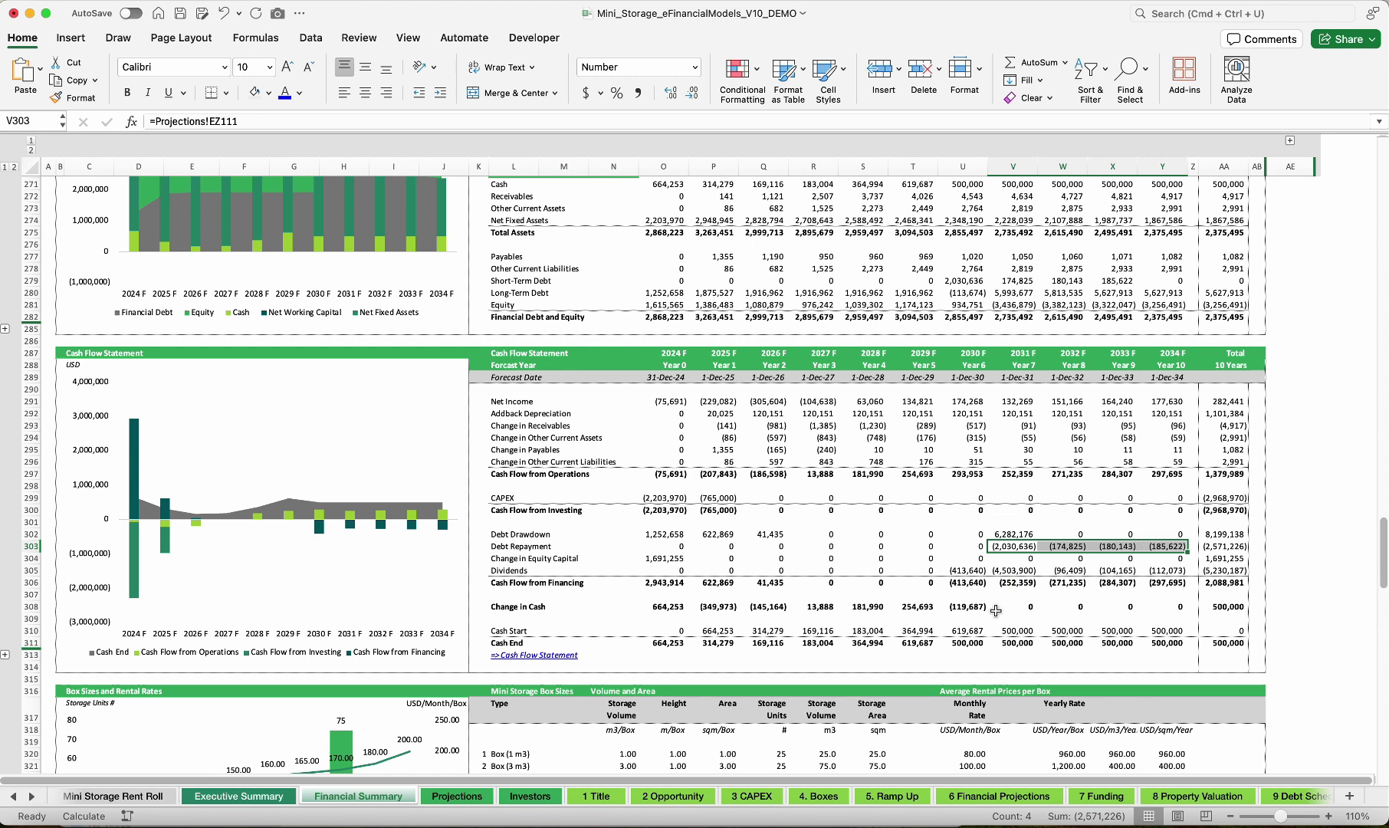
pyautogui.moveTo(1073, 571); pyautogui.dragTo(1145, 576)
pyautogui.moveTo(1015, 606); pyautogui.dragTo(1178, 607)
pyautogui.moveTo(1003, 642); pyautogui.dragTo(1184, 642)
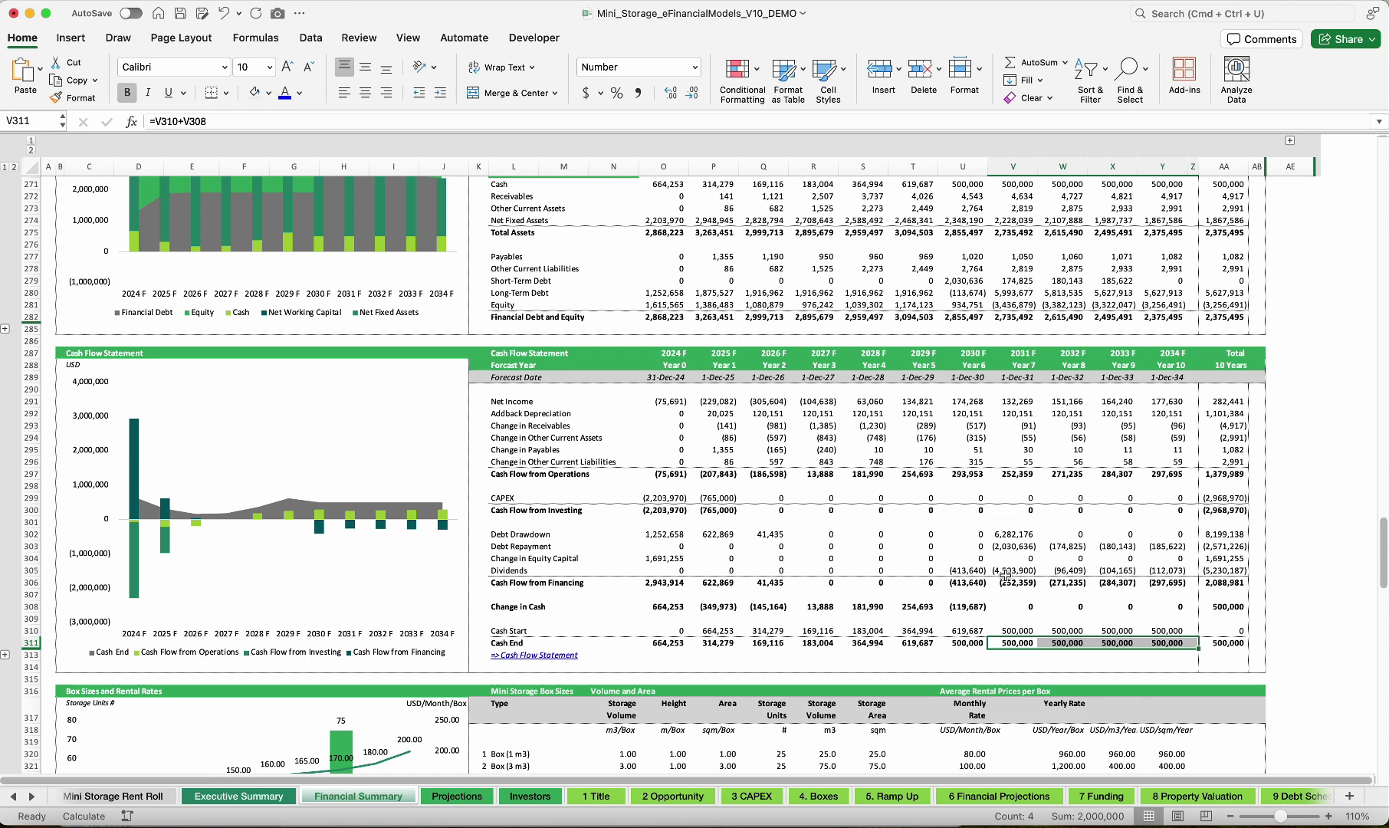
# Go back to the Key Financial Ratios section and examine the Gross, Net, Unlevered and Levered Cash on Cash Yield rows
pyautogui.scroll(20, 1004, 576)
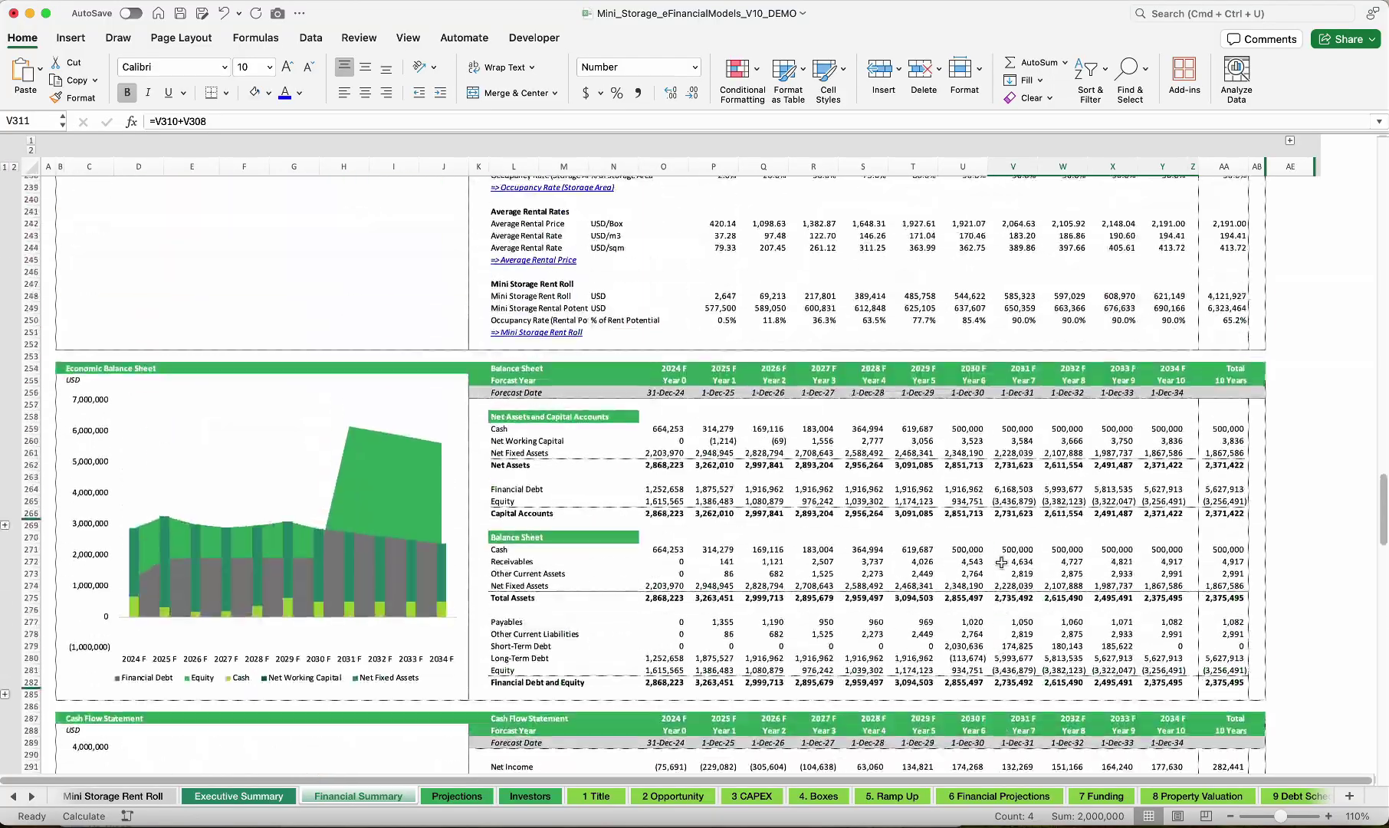
pyautogui.scroll(10, 1001, 561)
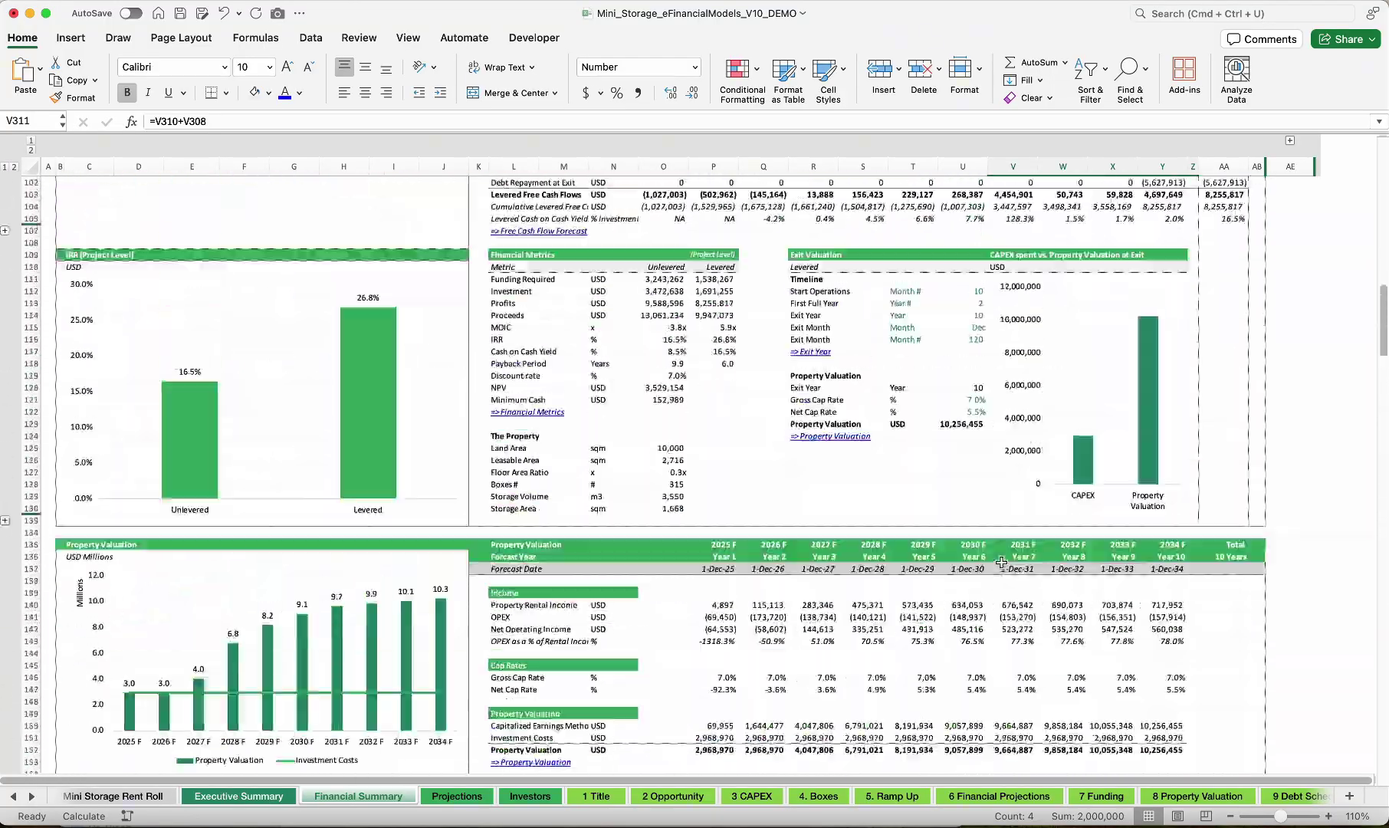
pyautogui.scroll(3, 1001, 562)
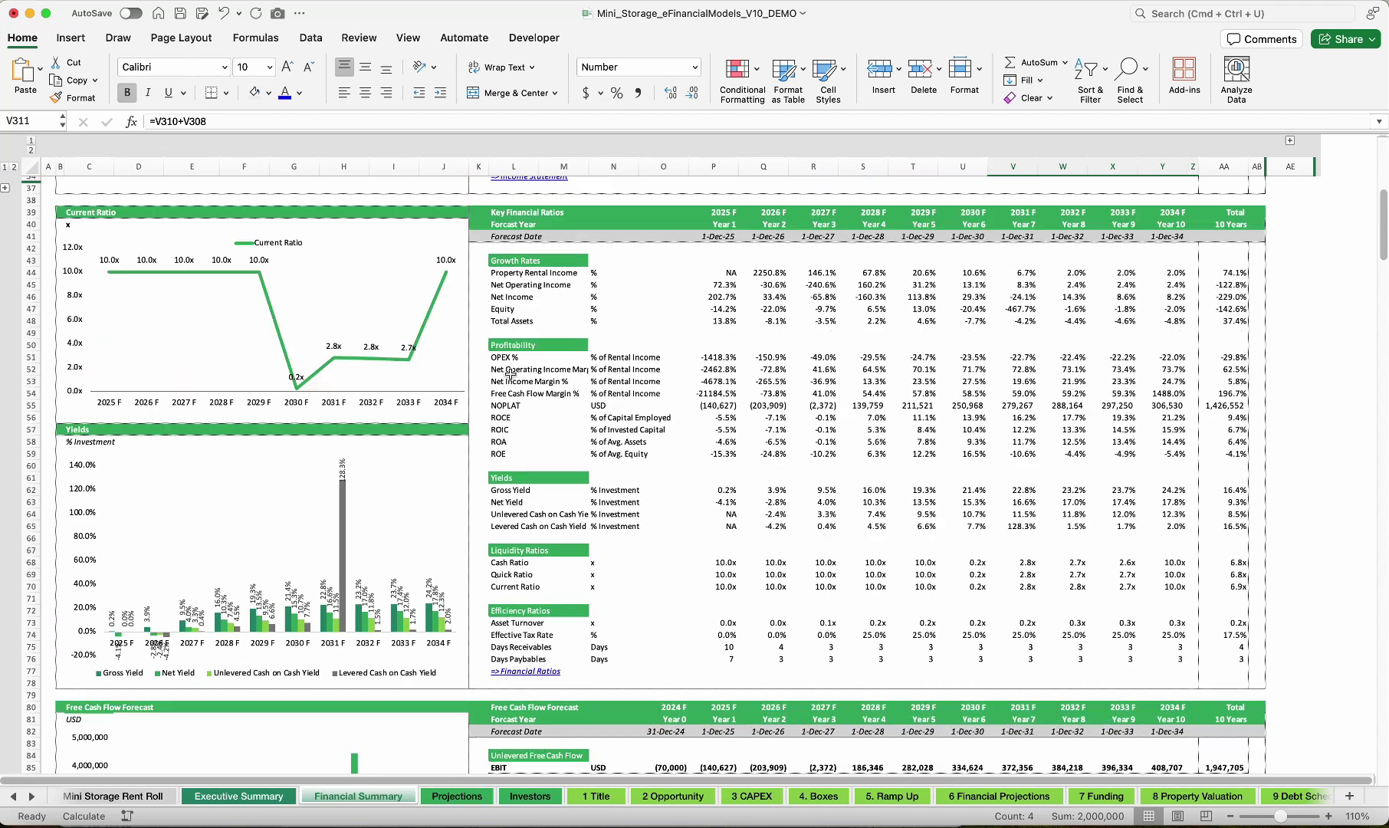
pyautogui.moveTo(504, 488); pyautogui.dragTo(1159, 491)
pyautogui.scroll(1, 790, 484)
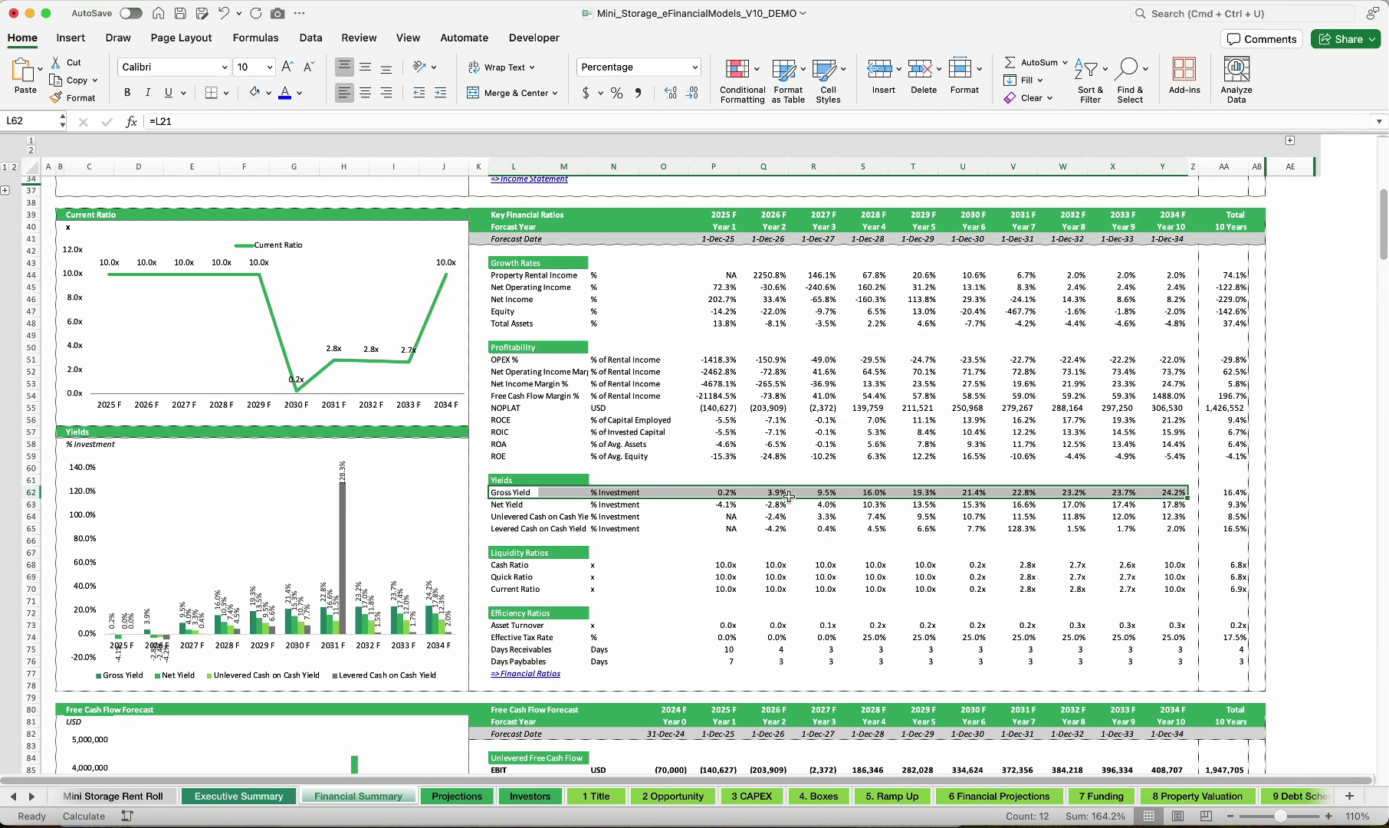
pyautogui.click(496, 506)
pyautogui.moveTo(496, 521)
pyautogui.mouseDown()
pyautogui.moveTo(1077, 505)
pyautogui.moveTo(1168, 519)
pyautogui.moveTo(551, 540)
pyautogui.moveTo(514, 529)
pyautogui.mouseUp()
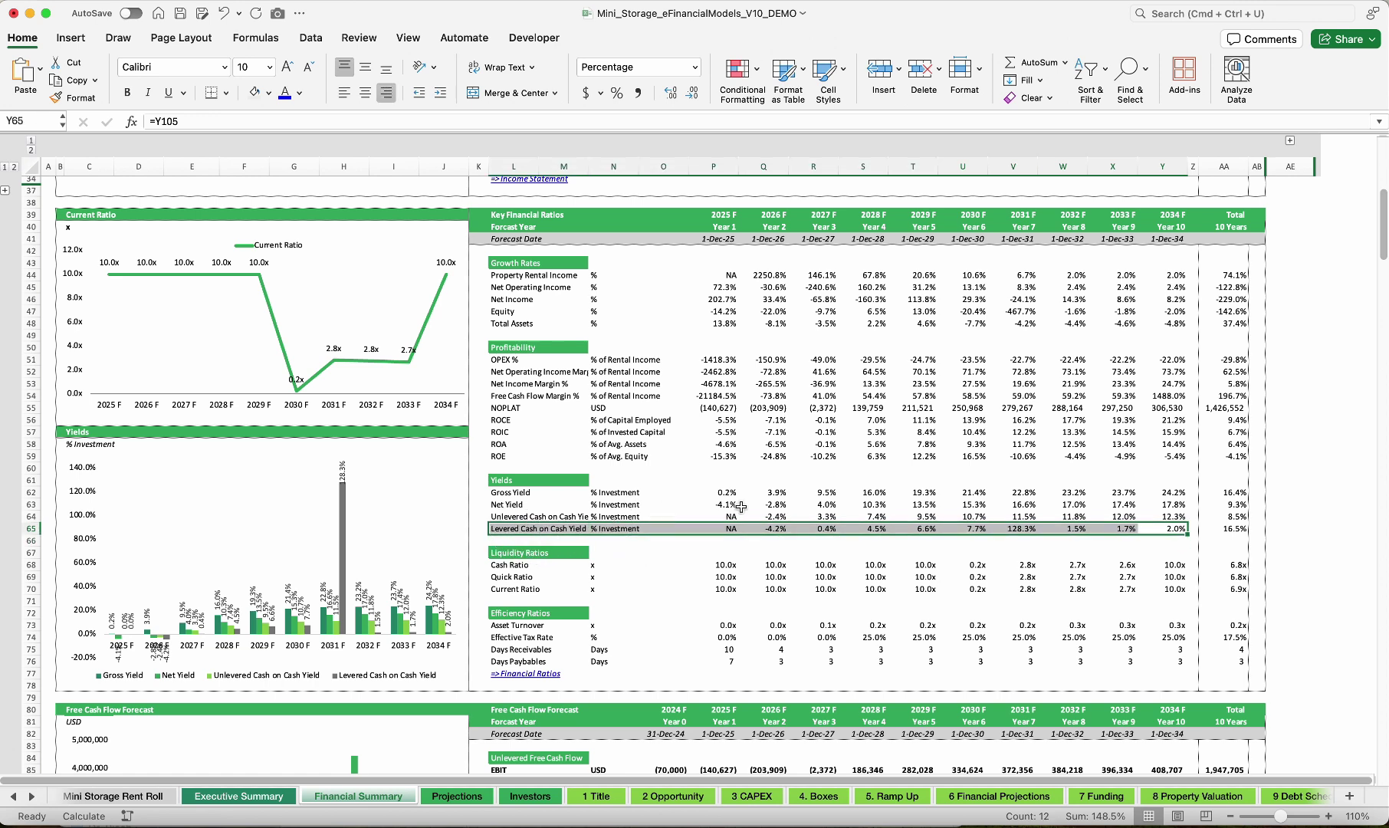
# Find the Free Cash Flow Forecast section and examine its Unlevered Free Cash Flow block, from EBIT to the yearly cash flows
pyautogui.scroll(-15, 672, 542)
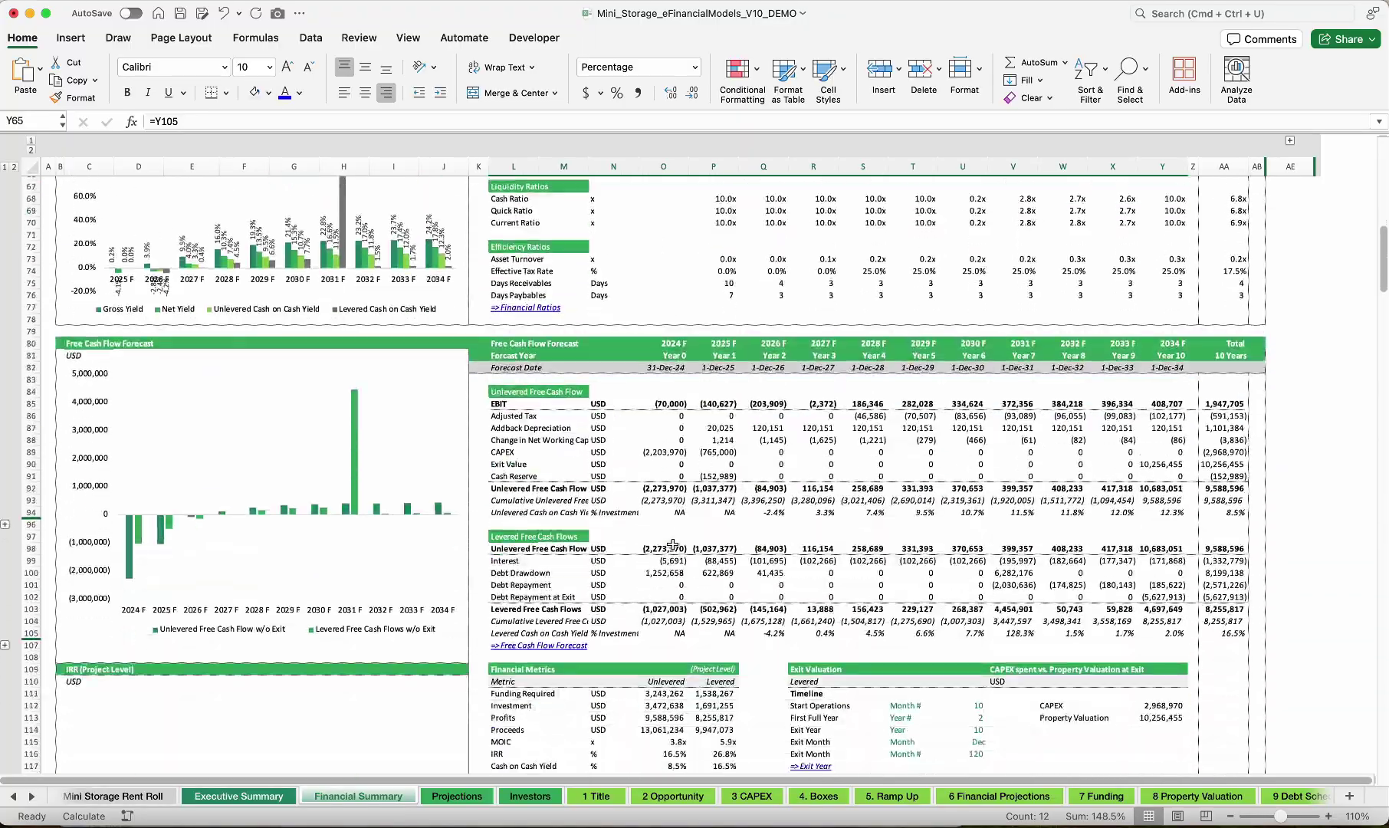
pyautogui.scroll(20, 673, 542)
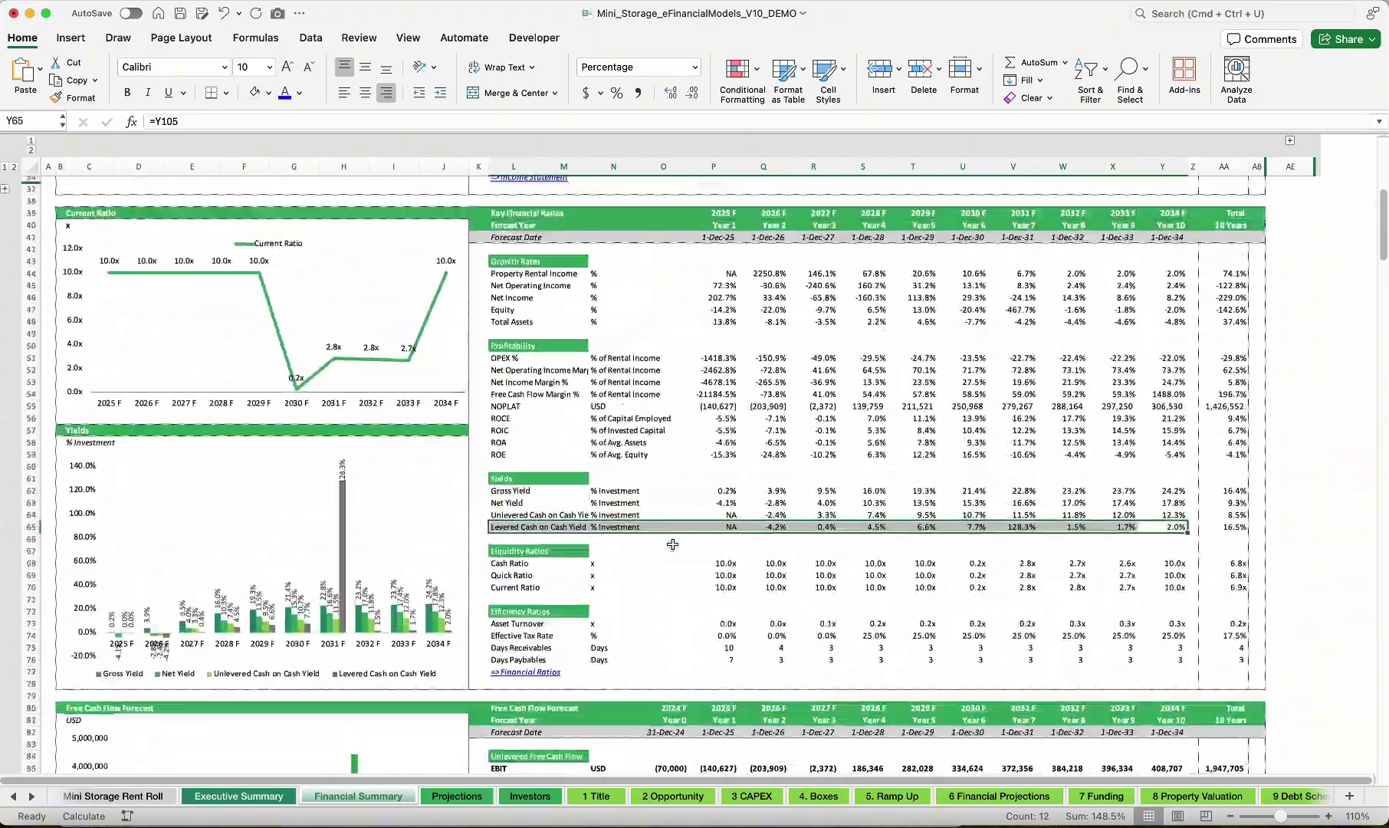
pyautogui.scroll(-20, 672, 542)
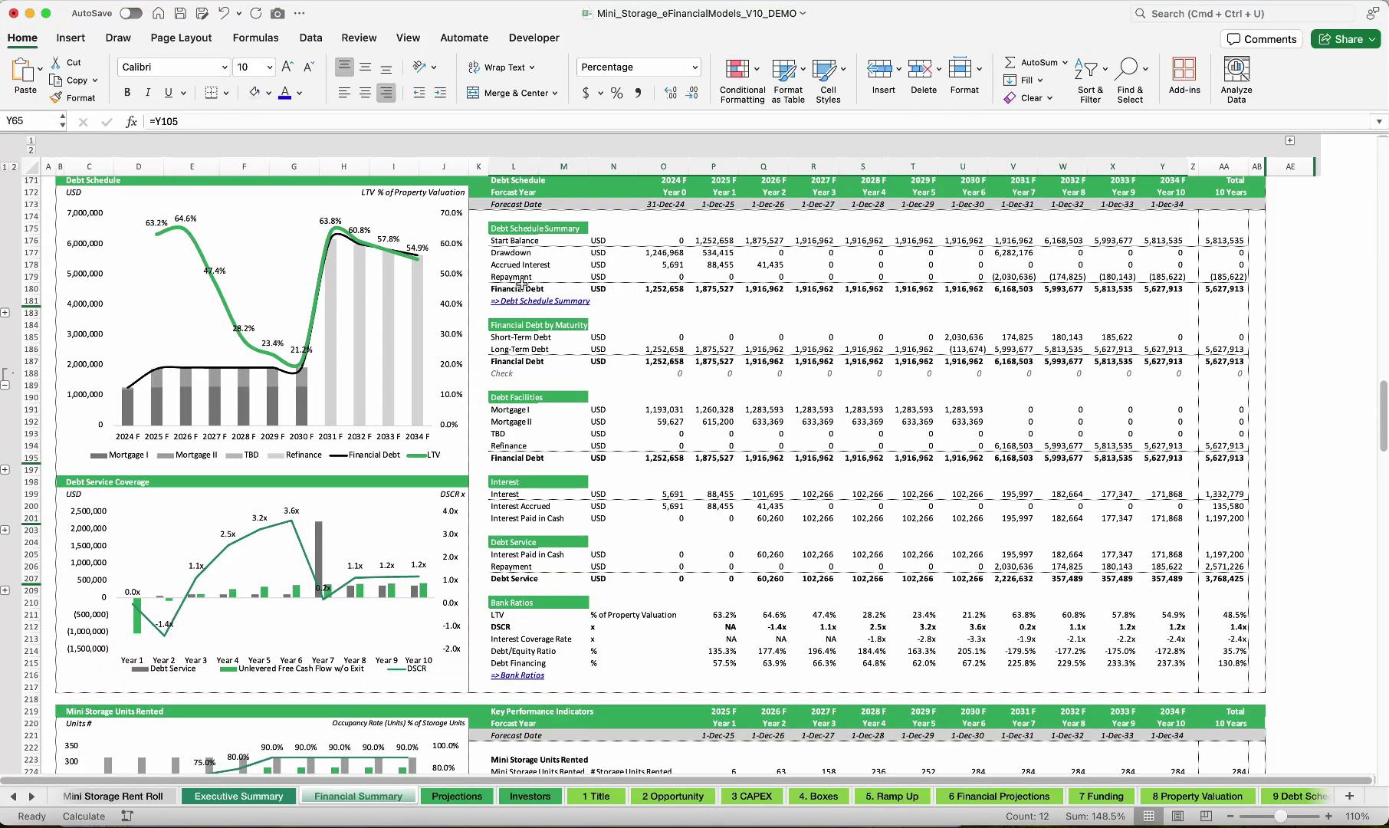
pyautogui.scroll(1, 528, 232)
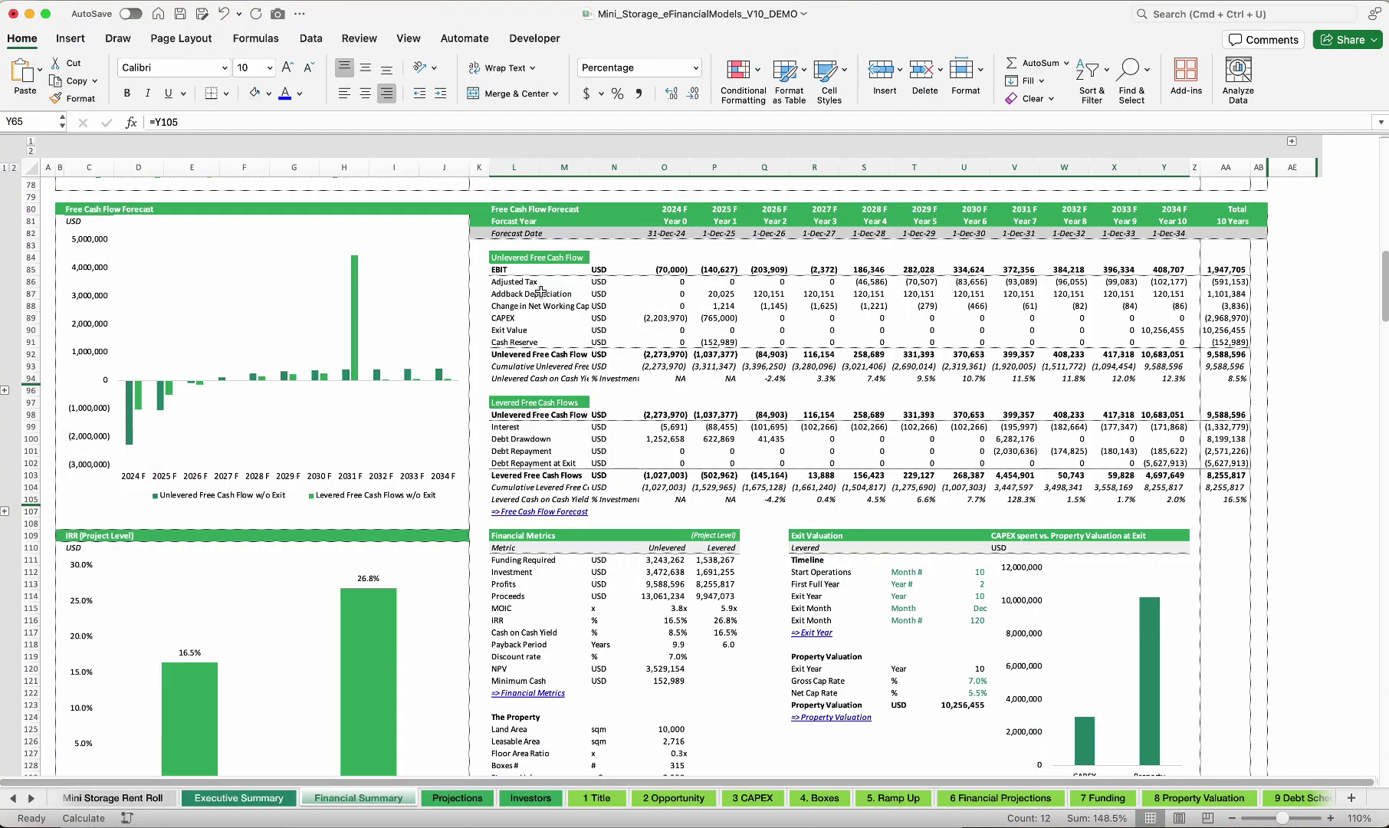
pyautogui.moveTo(497, 209); pyautogui.dragTo(1236, 222)
pyautogui.scroll(2, 1235, 230)
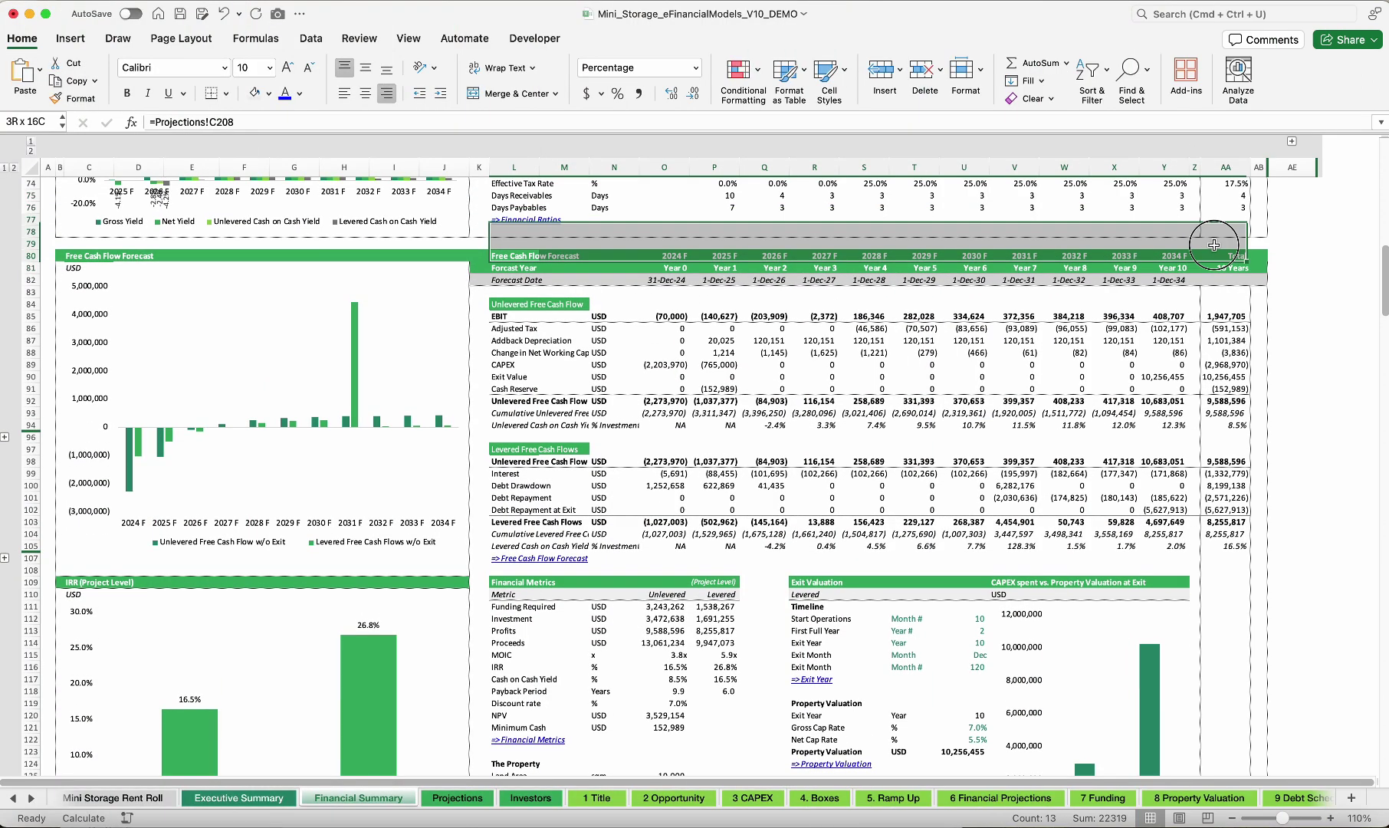
pyautogui.click(505, 316)
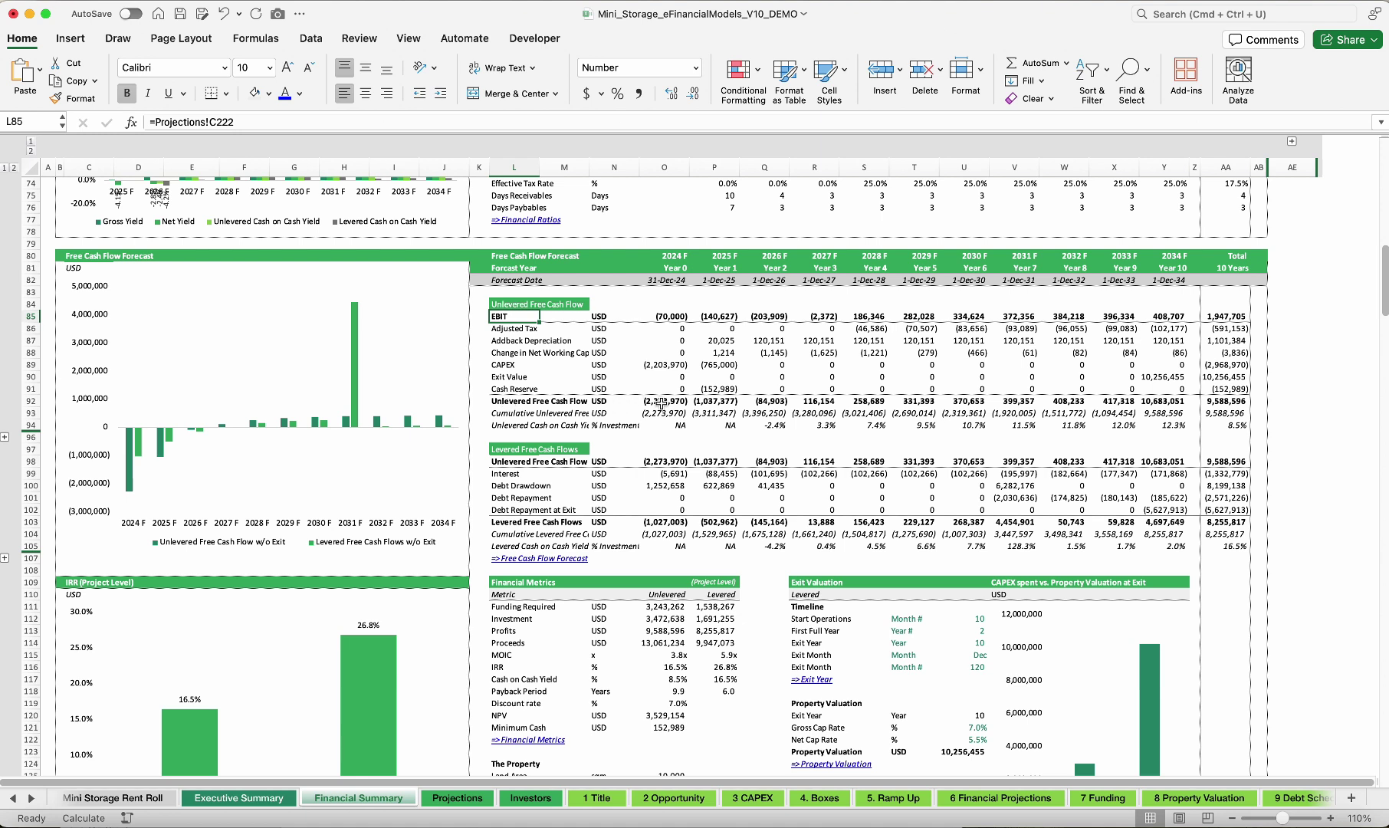
pyautogui.moveTo(660, 404); pyautogui.dragTo(1153, 401)
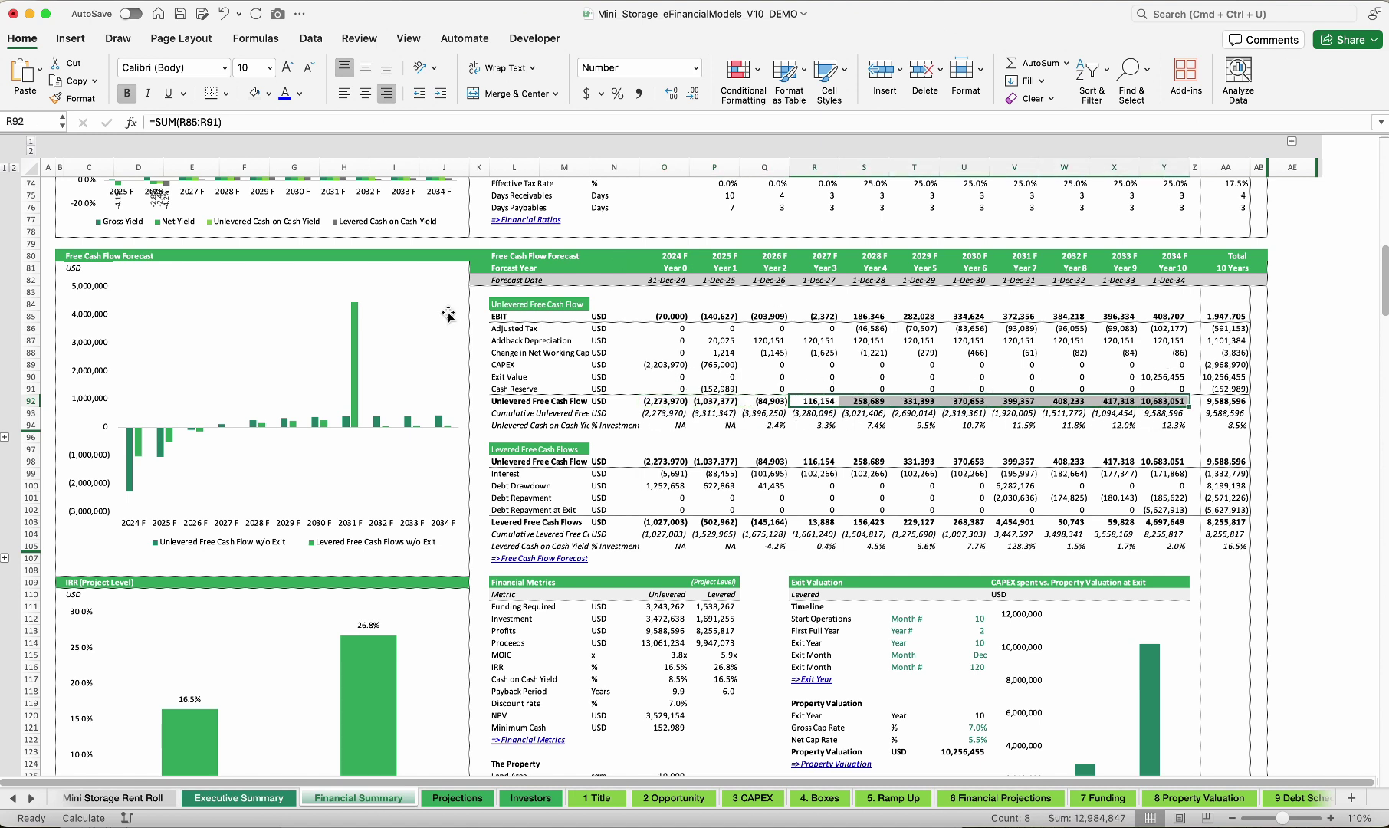
pyautogui.moveTo(489, 305); pyautogui.dragTo(1239, 439)
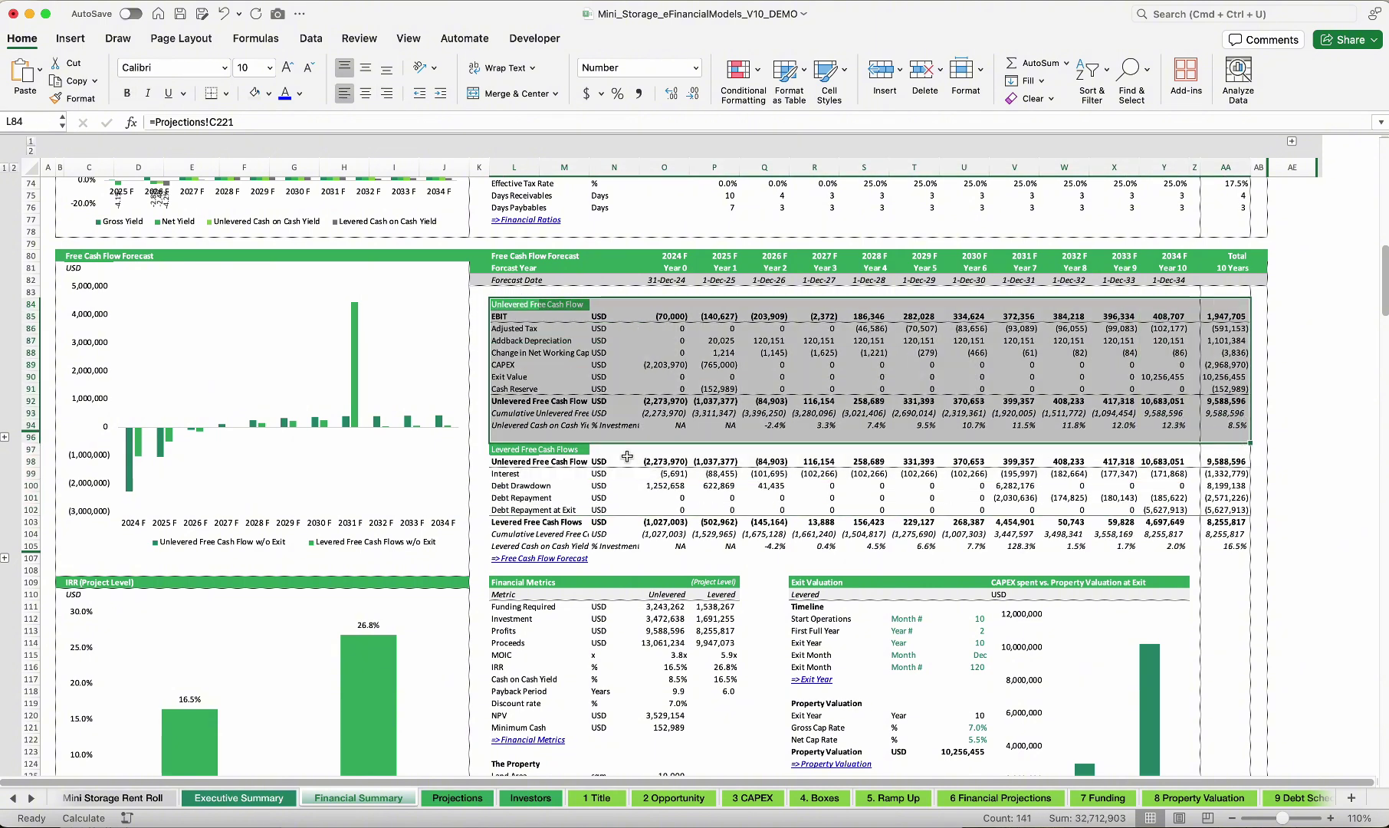
# Examine the Levered Free Cash Flows block: the 2024–2026 Debt Drawdown, the Debt Repayment from 2031 and the yearly levered cash flows
pyautogui.click(507, 453)
pyautogui.moveTo(658, 488); pyautogui.dragTo(774, 488)
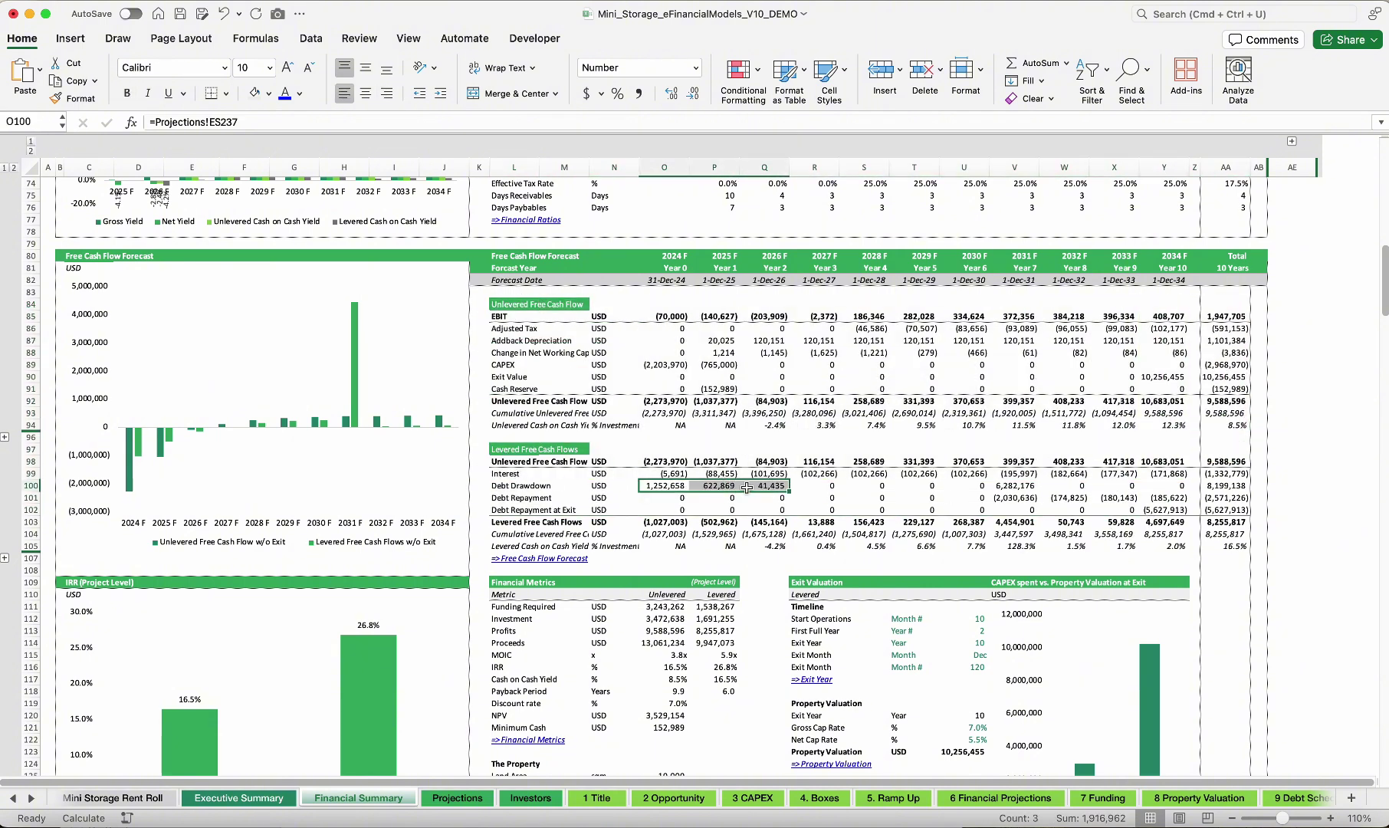
pyautogui.moveTo(963, 498); pyautogui.dragTo(1115, 497)
pyautogui.moveTo(648, 524); pyautogui.dragTo(1155, 521)
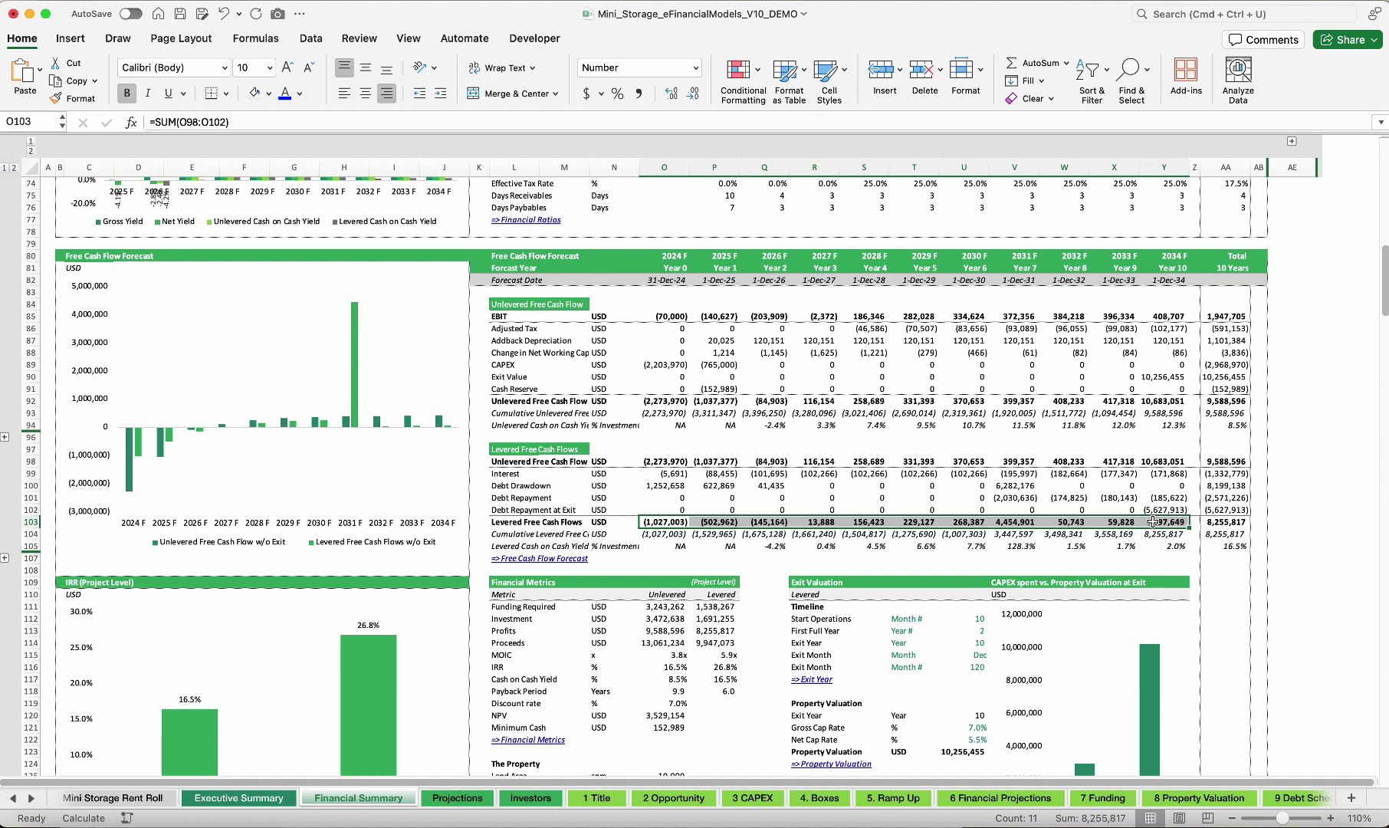
pyautogui.moveTo(502, 522); pyautogui.dragTo(1201, 524)
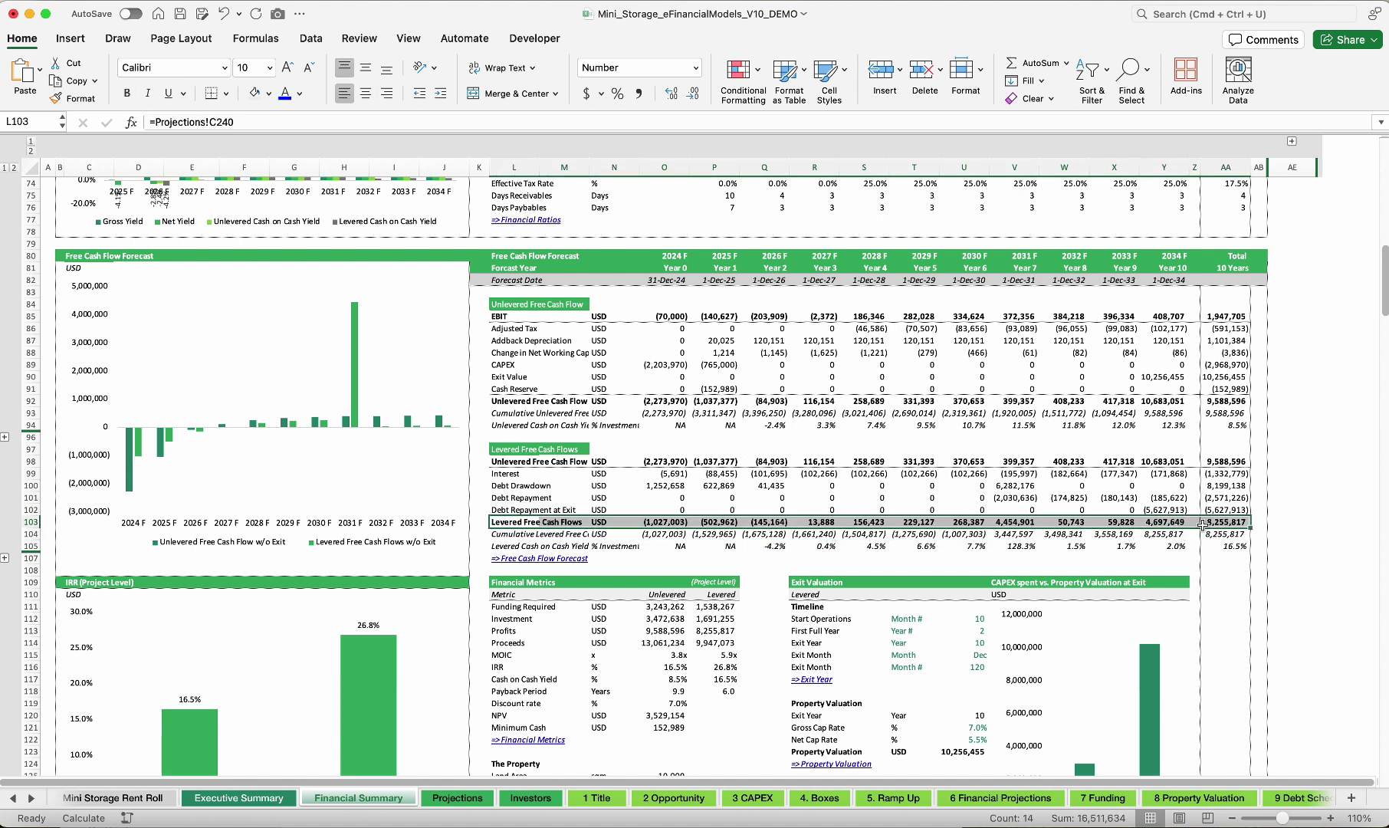
pyautogui.click(664, 523)
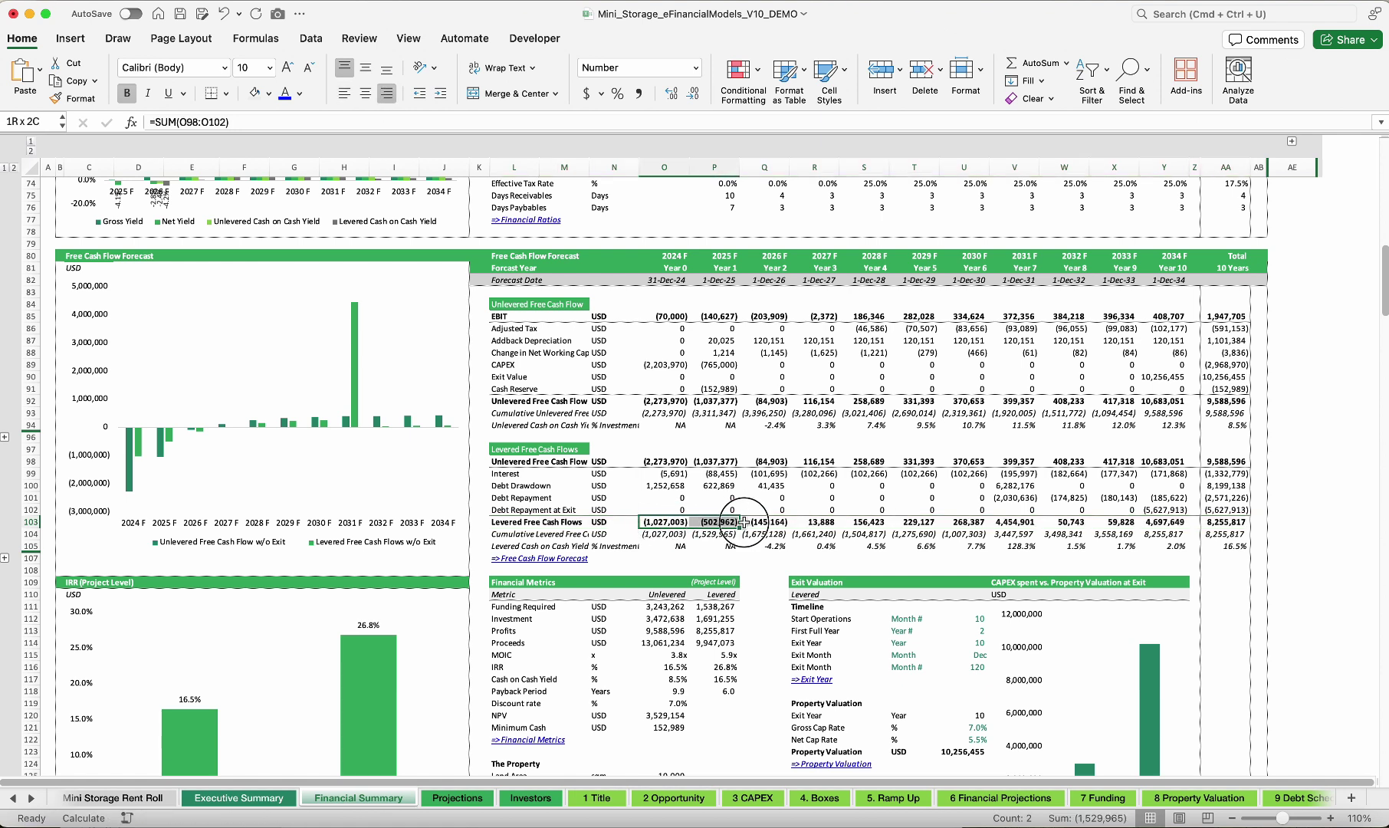
pyautogui.moveTo(814, 522); pyautogui.dragTo(1148, 521)
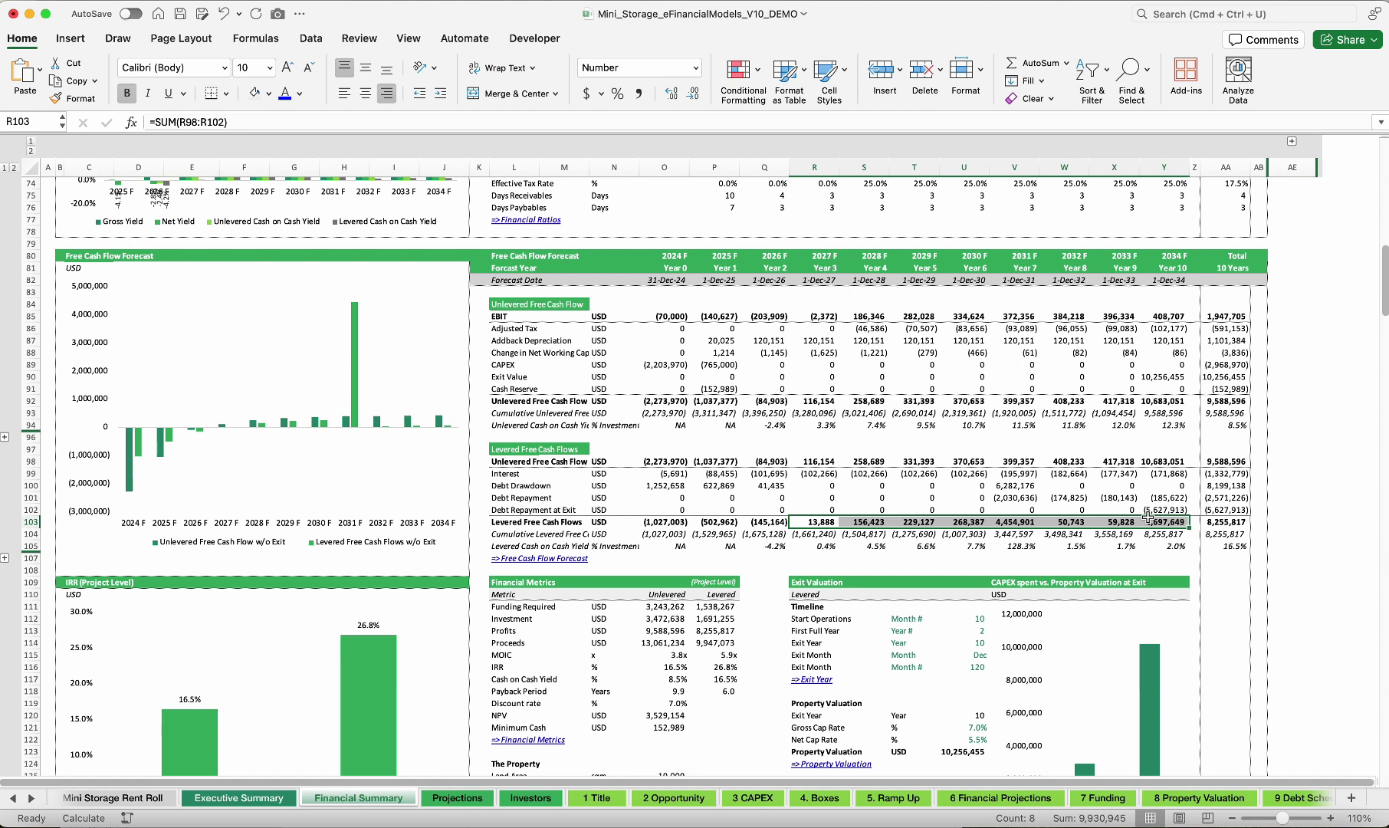
# Review the project-level Financial Metrics table, covering Funding Required, Investment, Profits, Proceeds, MOIC and IRR
pyautogui.scroll(-3, 1029, 491)
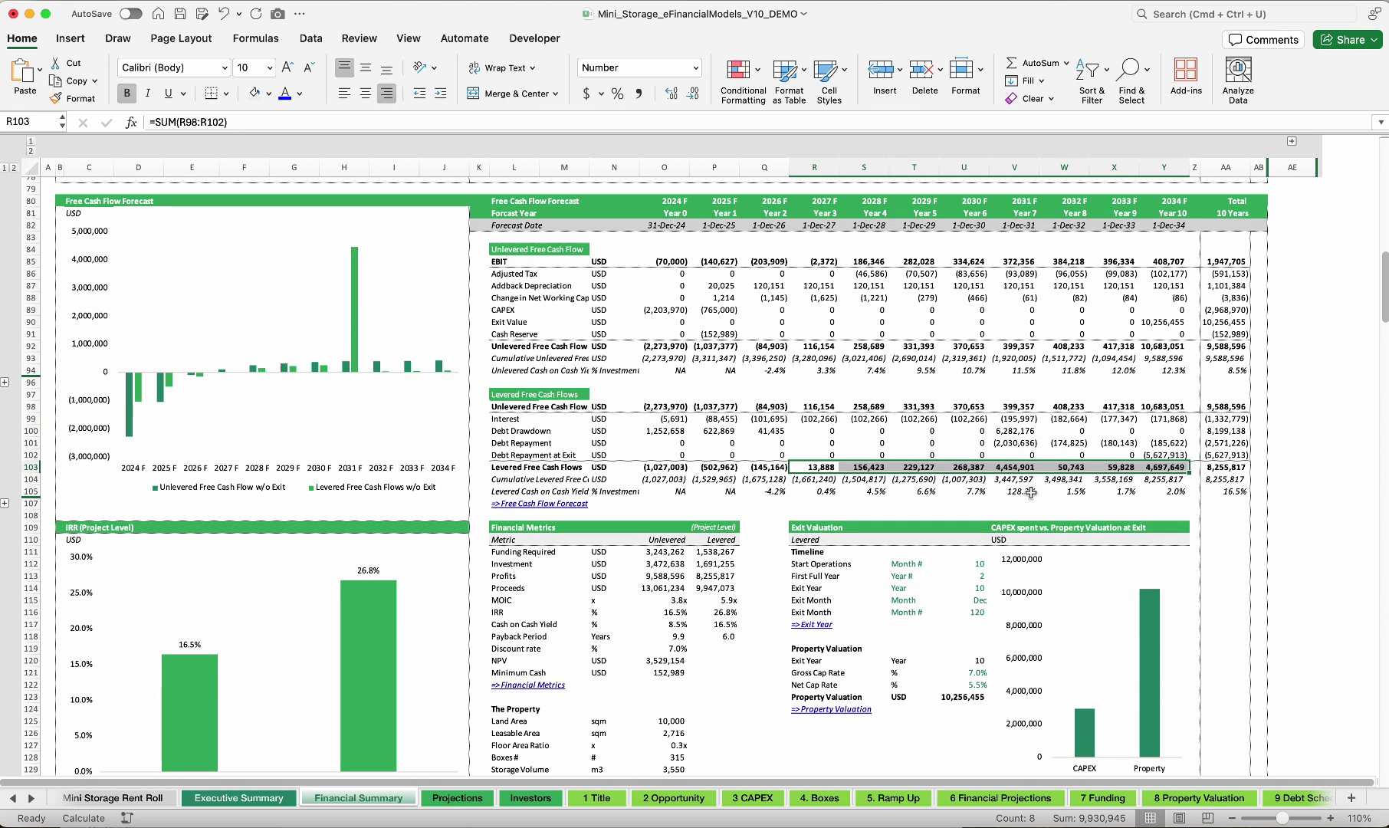
pyautogui.moveTo(510, 533); pyautogui.dragTo(695, 664)
pyautogui.click(599, 637)
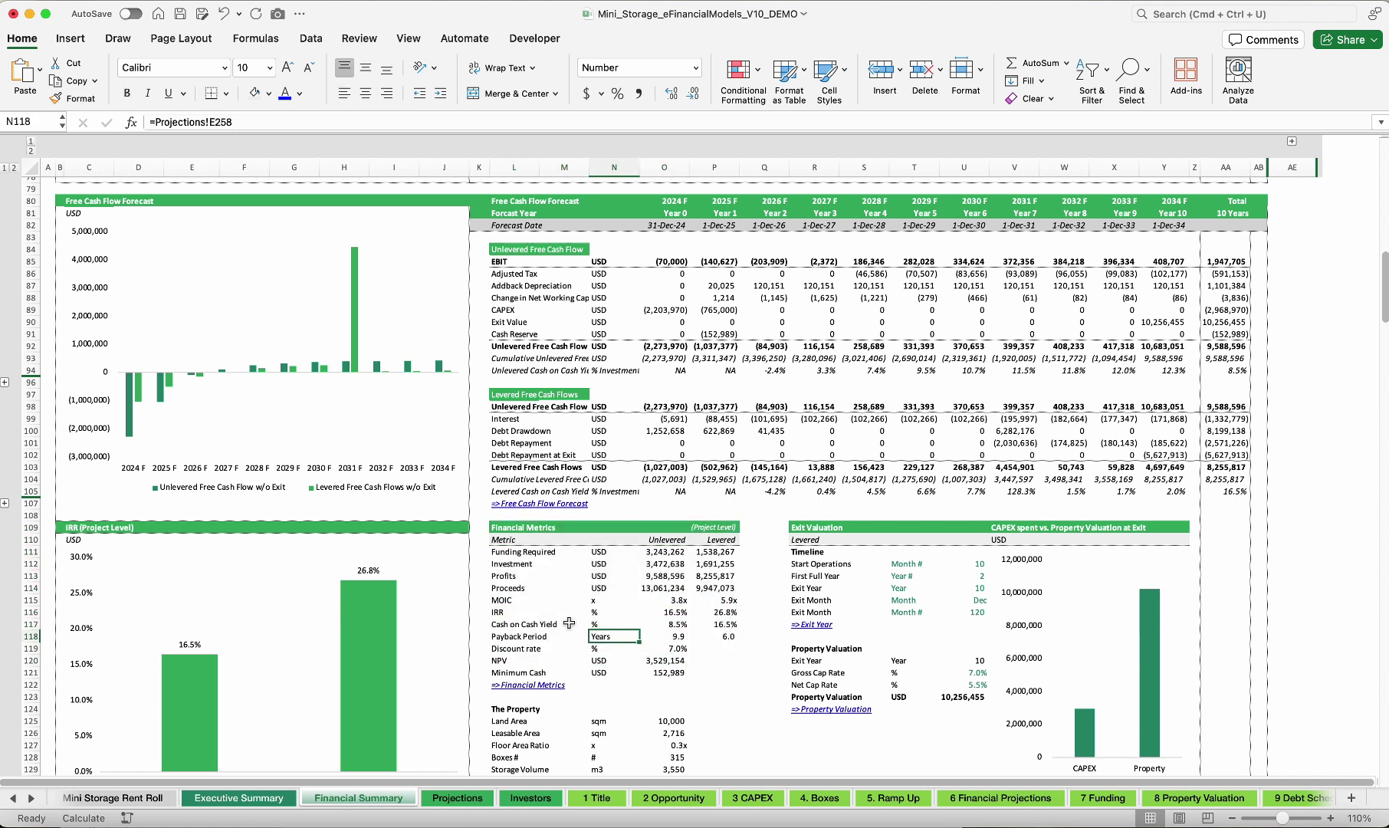
pyautogui.moveTo(664, 551); pyautogui.dragTo(659, 568)
pyautogui.moveTo(659, 570); pyautogui.dragTo(727, 602)
pyautogui.click(734, 563)
pyautogui.moveTo(507, 612); pyautogui.dragTo(736, 615)
pyautogui.click(653, 587)
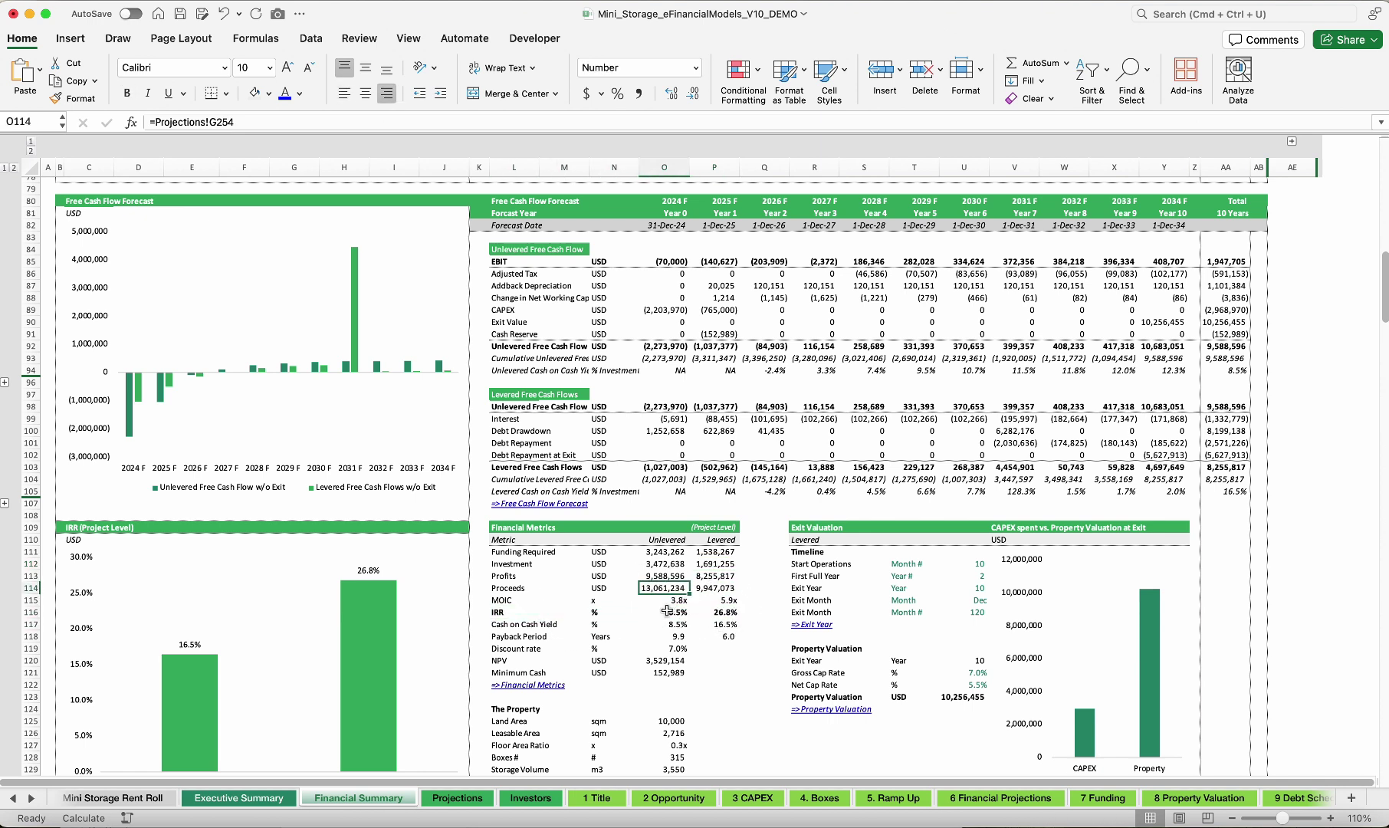
# Compare the levered and unlevered IRR with the yearly Levered and Unlevered Free Cash Flow rows they are based on
pyautogui.click(668, 610)
pyautogui.click(727, 608)
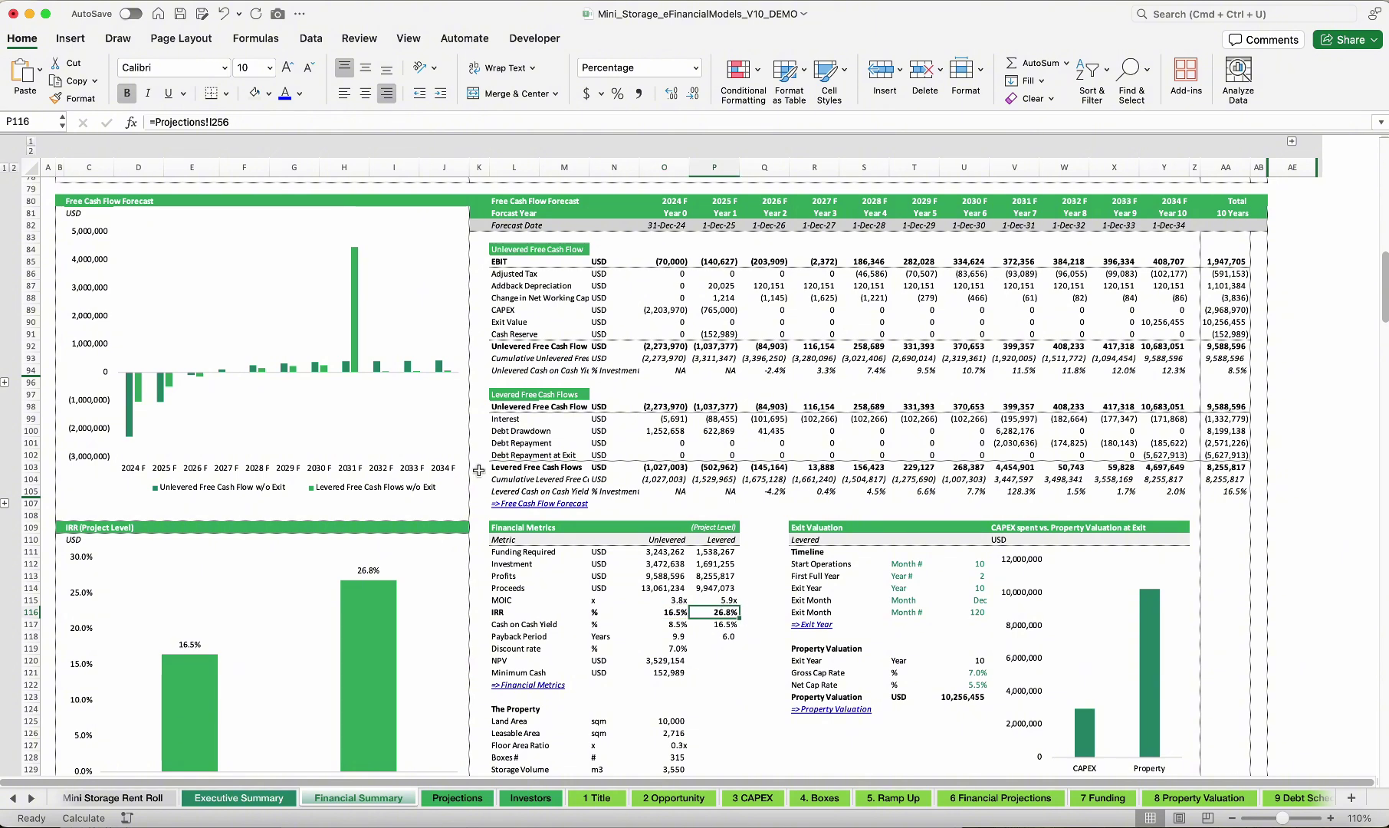
pyautogui.moveTo(494, 468); pyautogui.dragTo(1225, 470)
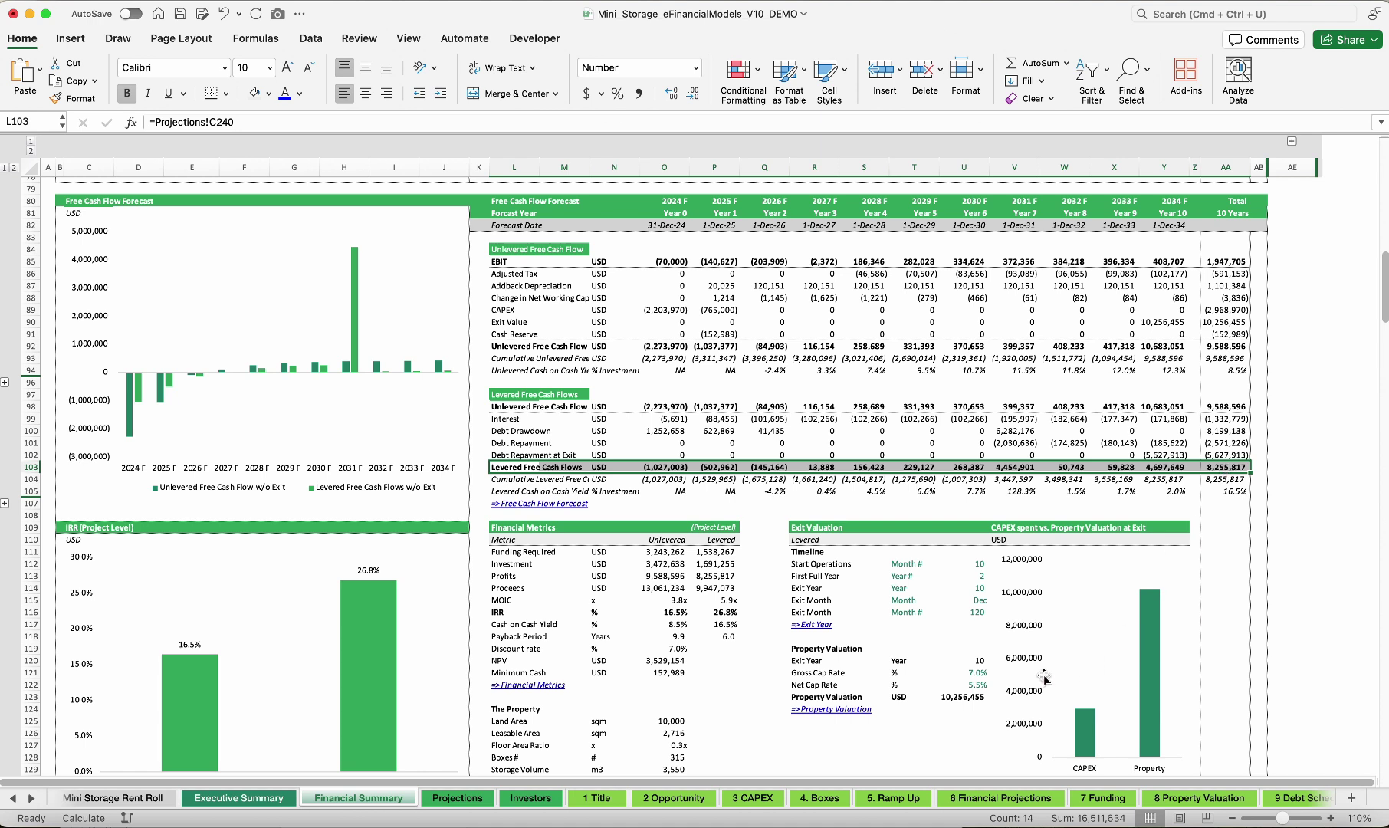
pyautogui.click(724, 612)
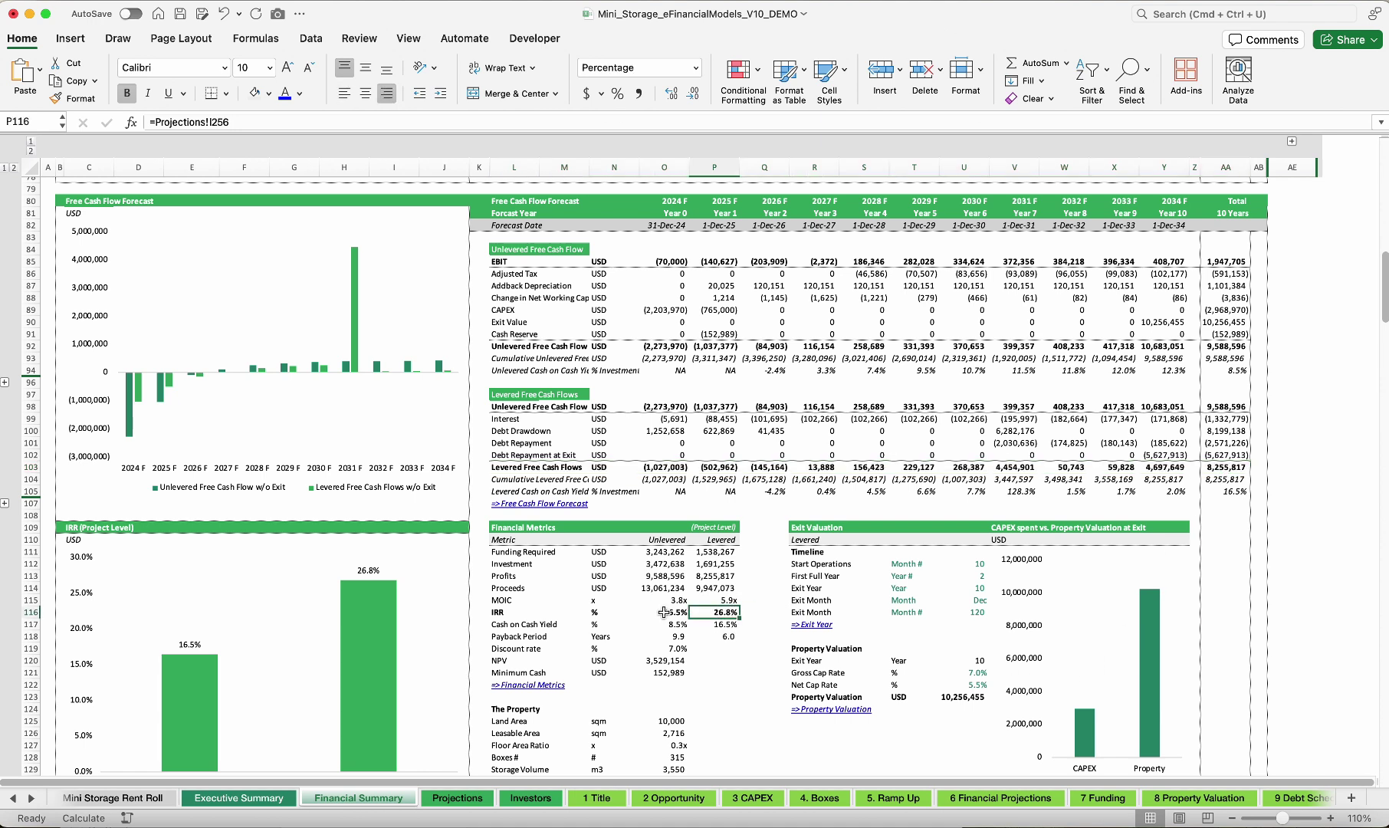
pyautogui.moveTo(664, 612); pyautogui.dragTo(520, 611)
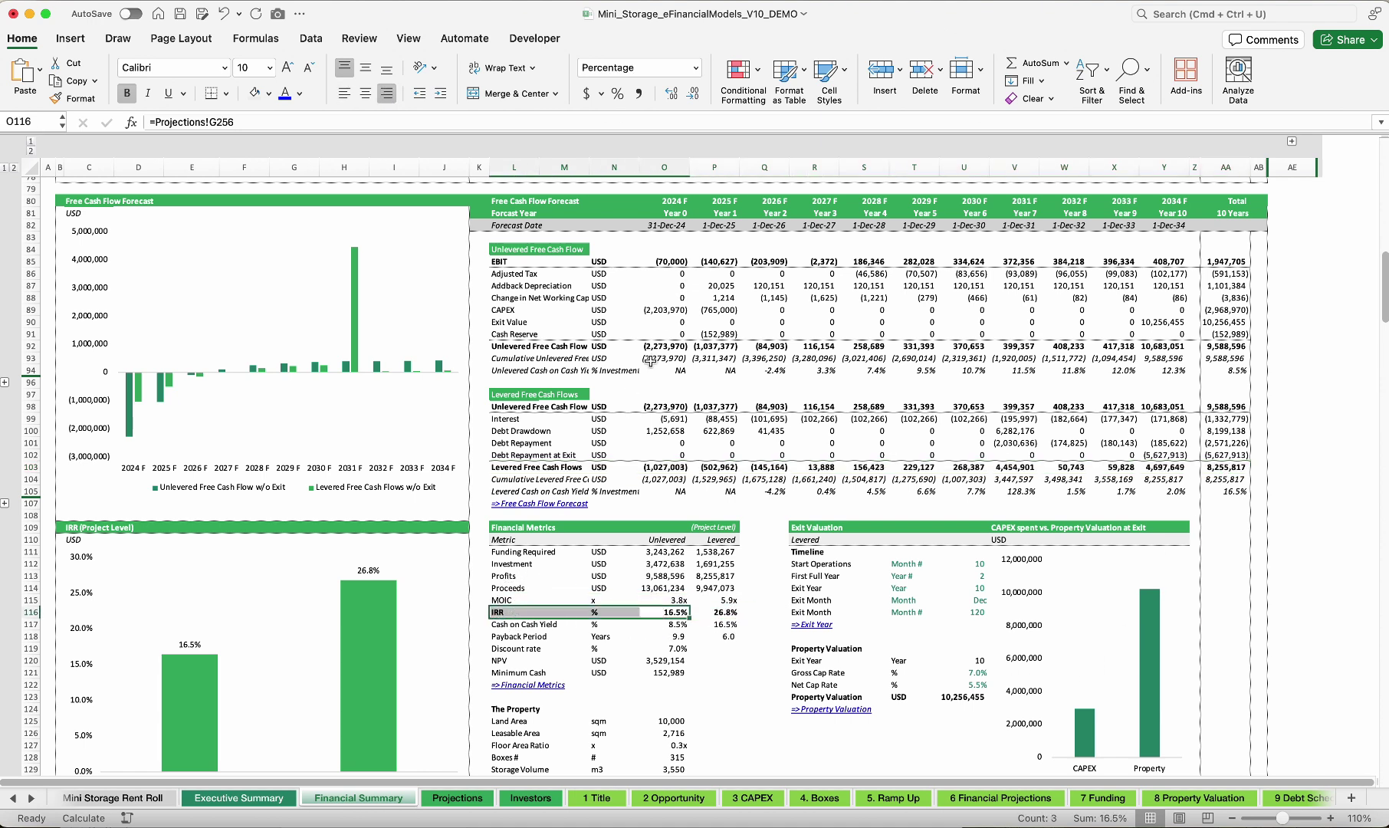
pyautogui.moveTo(664, 346); pyautogui.dragTo(709, 344)
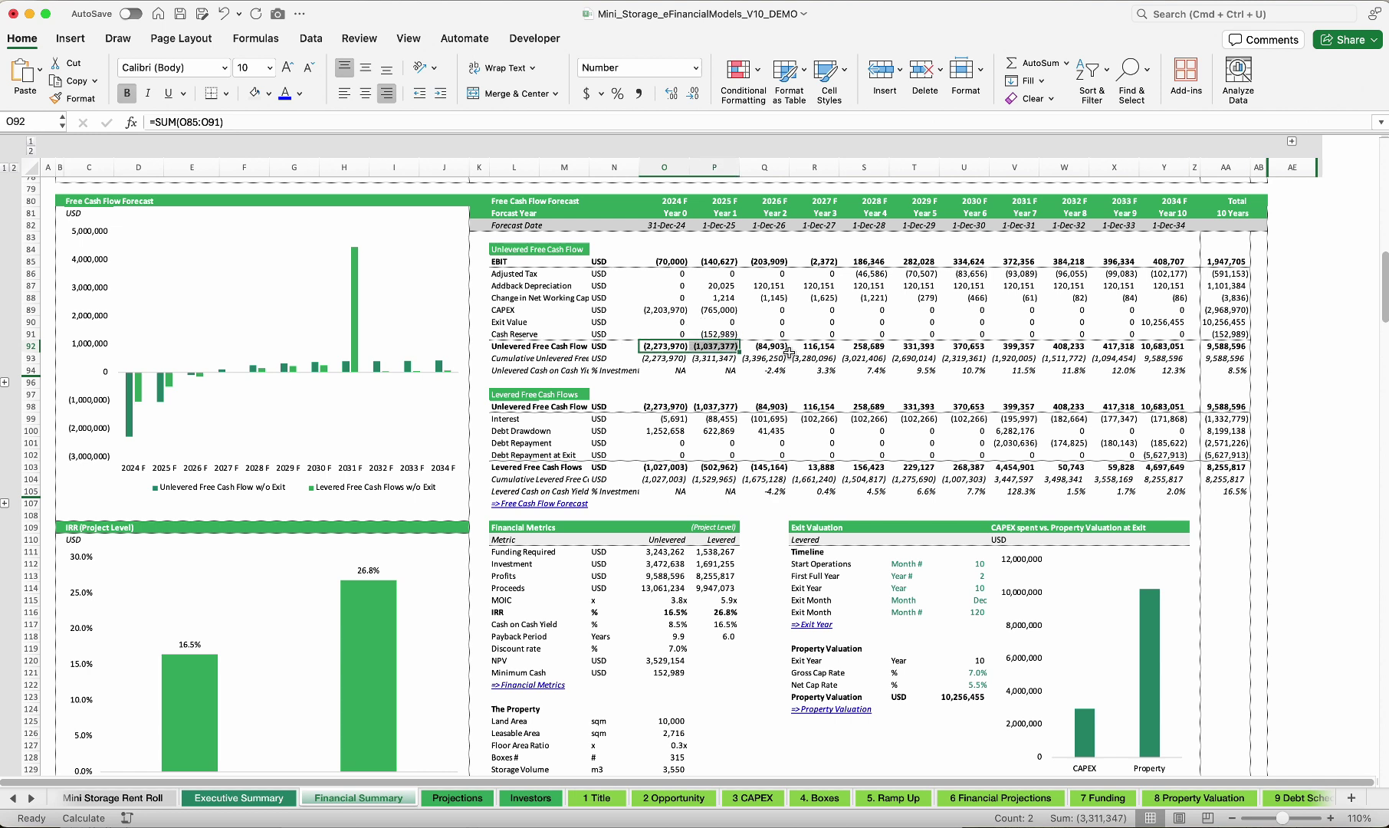
pyautogui.moveTo(1169, 346); pyautogui.dragTo(764, 346)
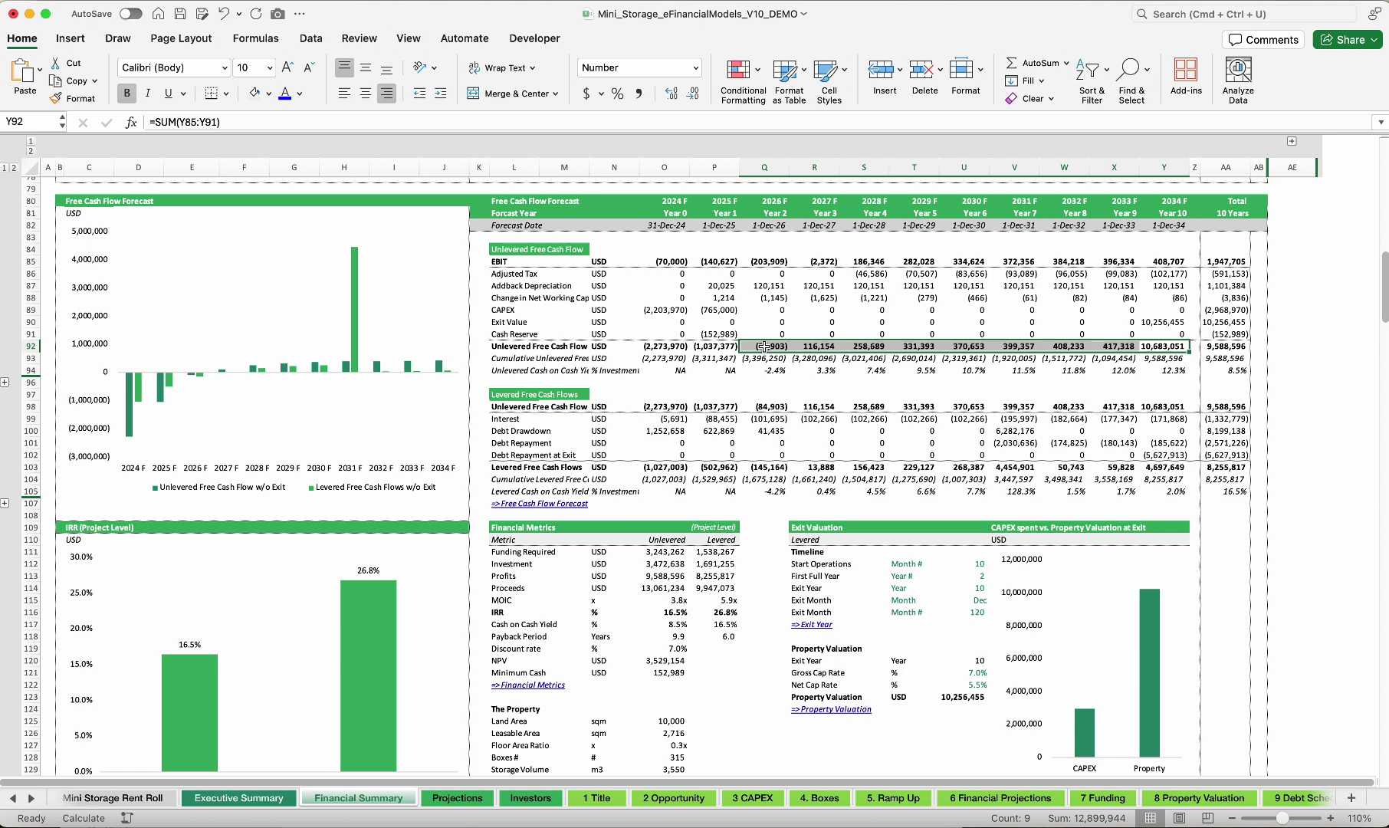
# Compare the Cash on Cash Yield metric with the yearly Unlevered and Levered Cash on Cash Yield rows in the forecast
pyautogui.click(507, 624)
pyautogui.click(725, 624)
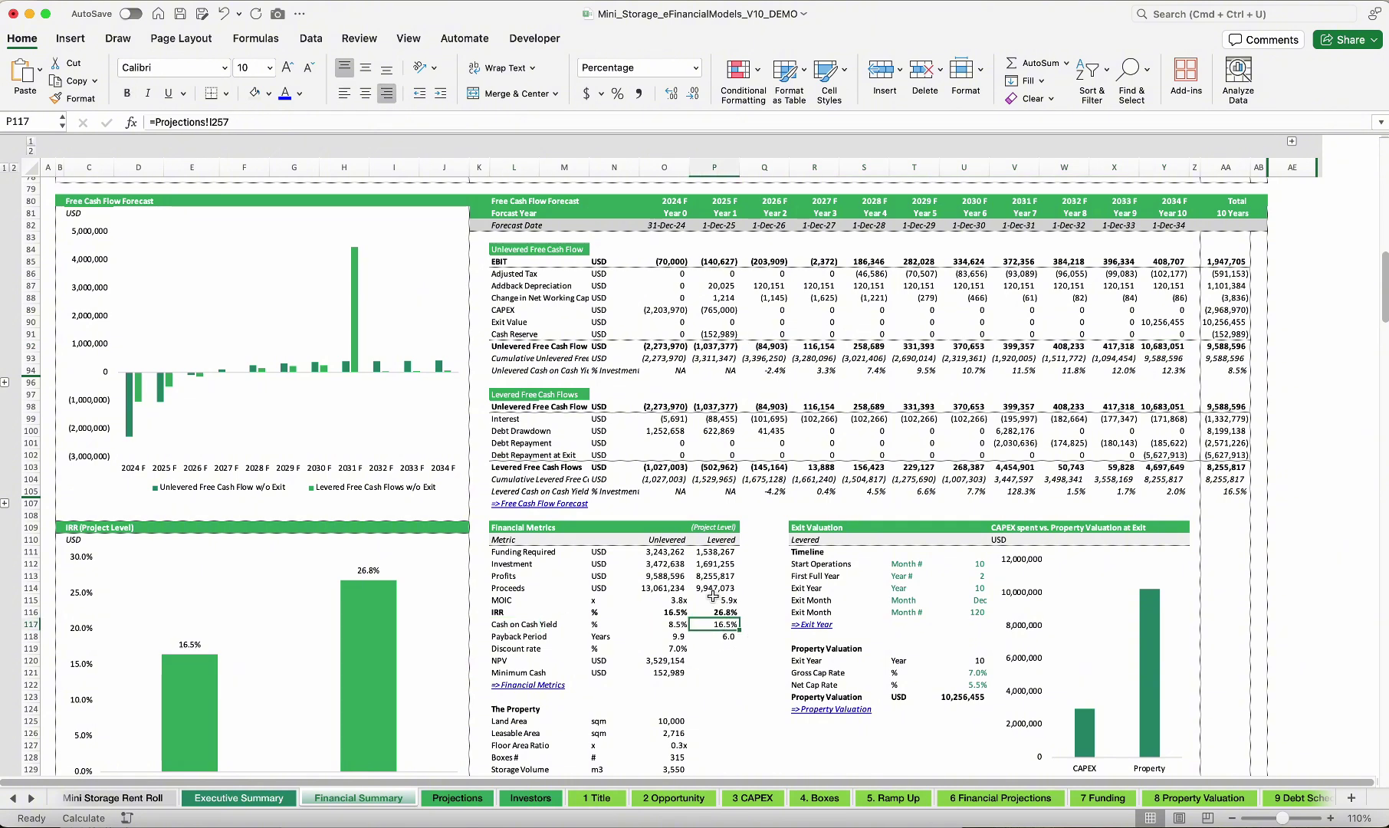
pyautogui.moveTo(506, 370); pyautogui.dragTo(1211, 370)
pyautogui.moveTo(506, 479)
pyautogui.mouseDown()
pyautogui.moveTo(964, 490)
pyautogui.moveTo(509, 491)
pyautogui.moveTo(521, 495)
pyautogui.mouseUp()
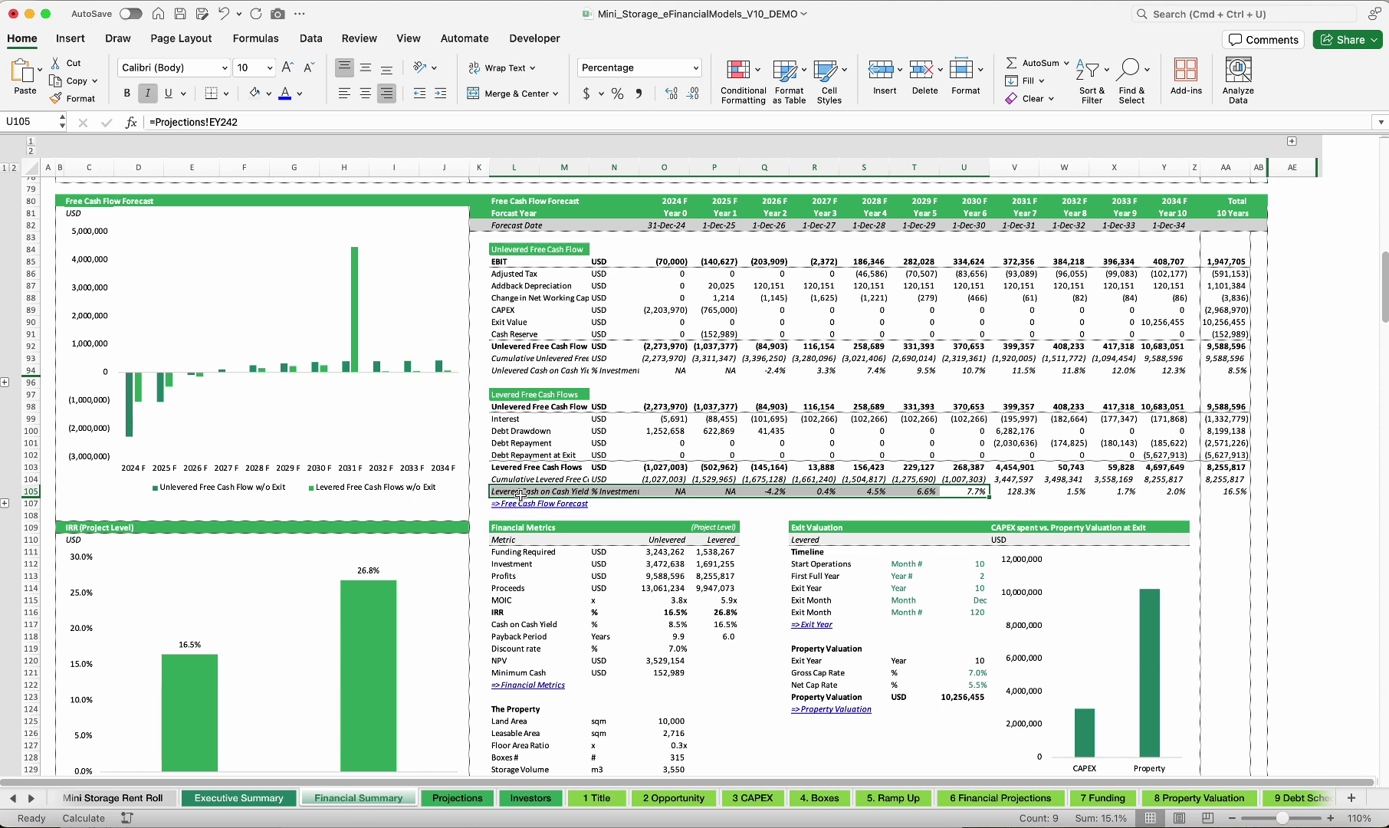
# Examine the unlevered MOIC and both the unlevered and levered IRR in the Financial Metrics table
pyautogui.scroll(-2, 520, 494)
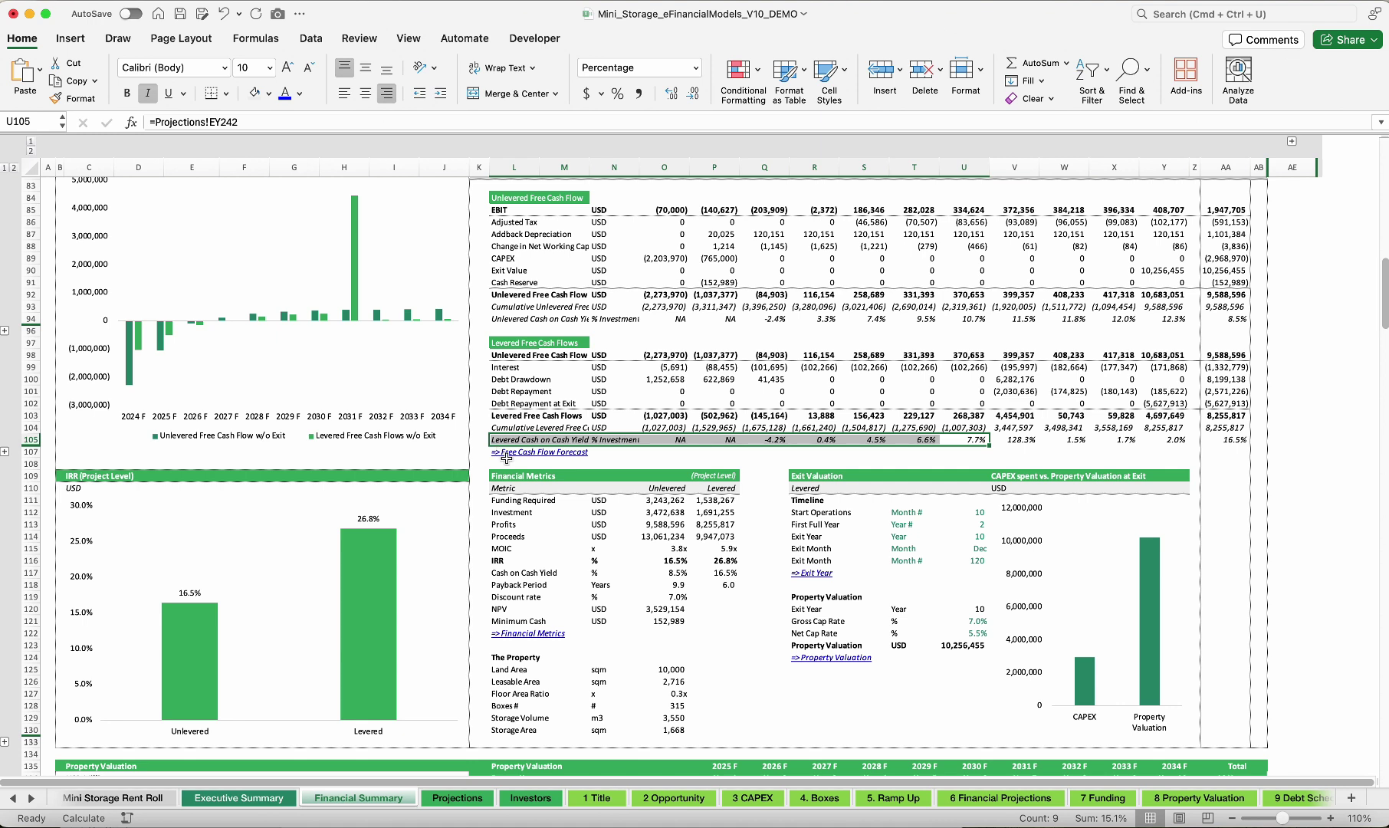
pyautogui.click(664, 549)
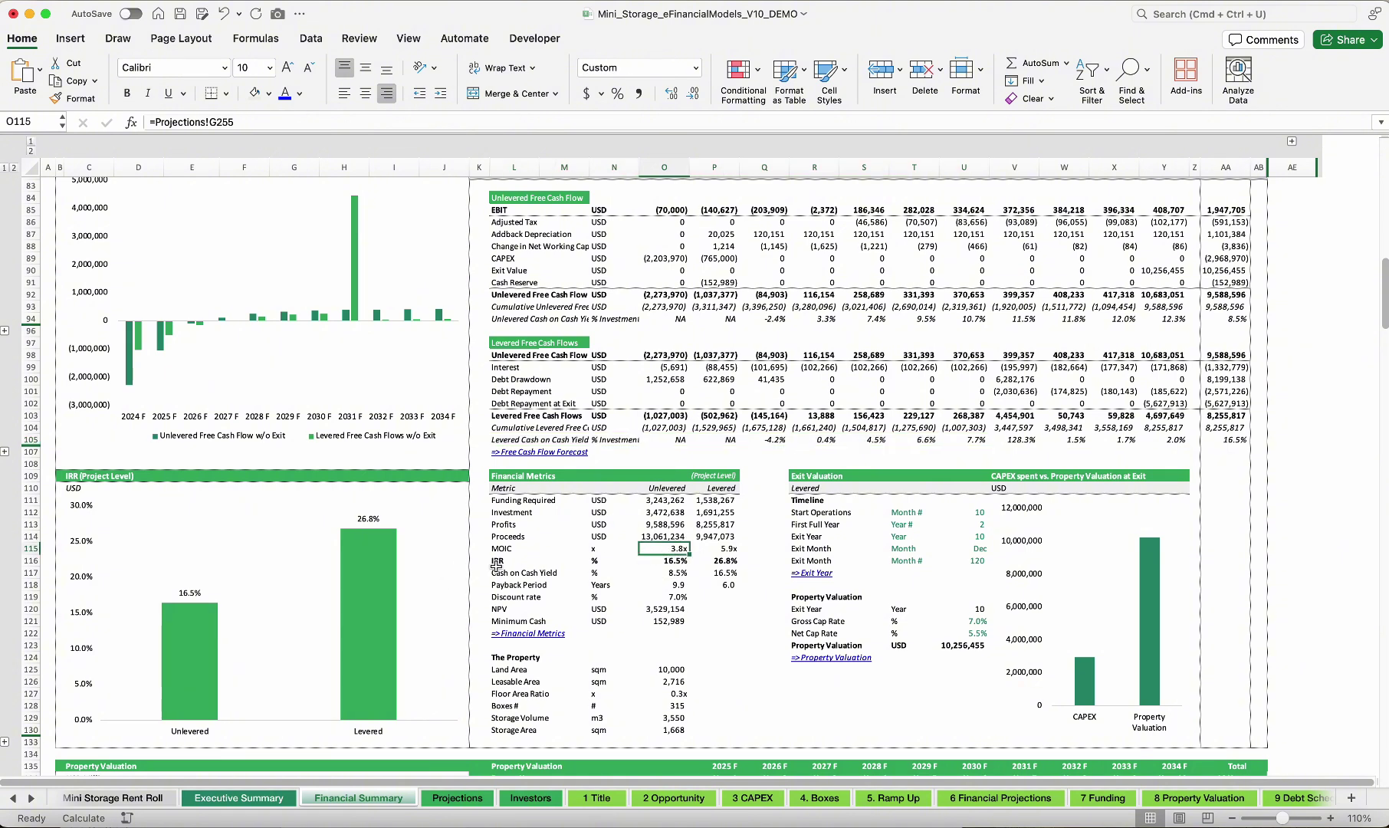
pyautogui.moveTo(496, 565); pyautogui.dragTo(717, 560)
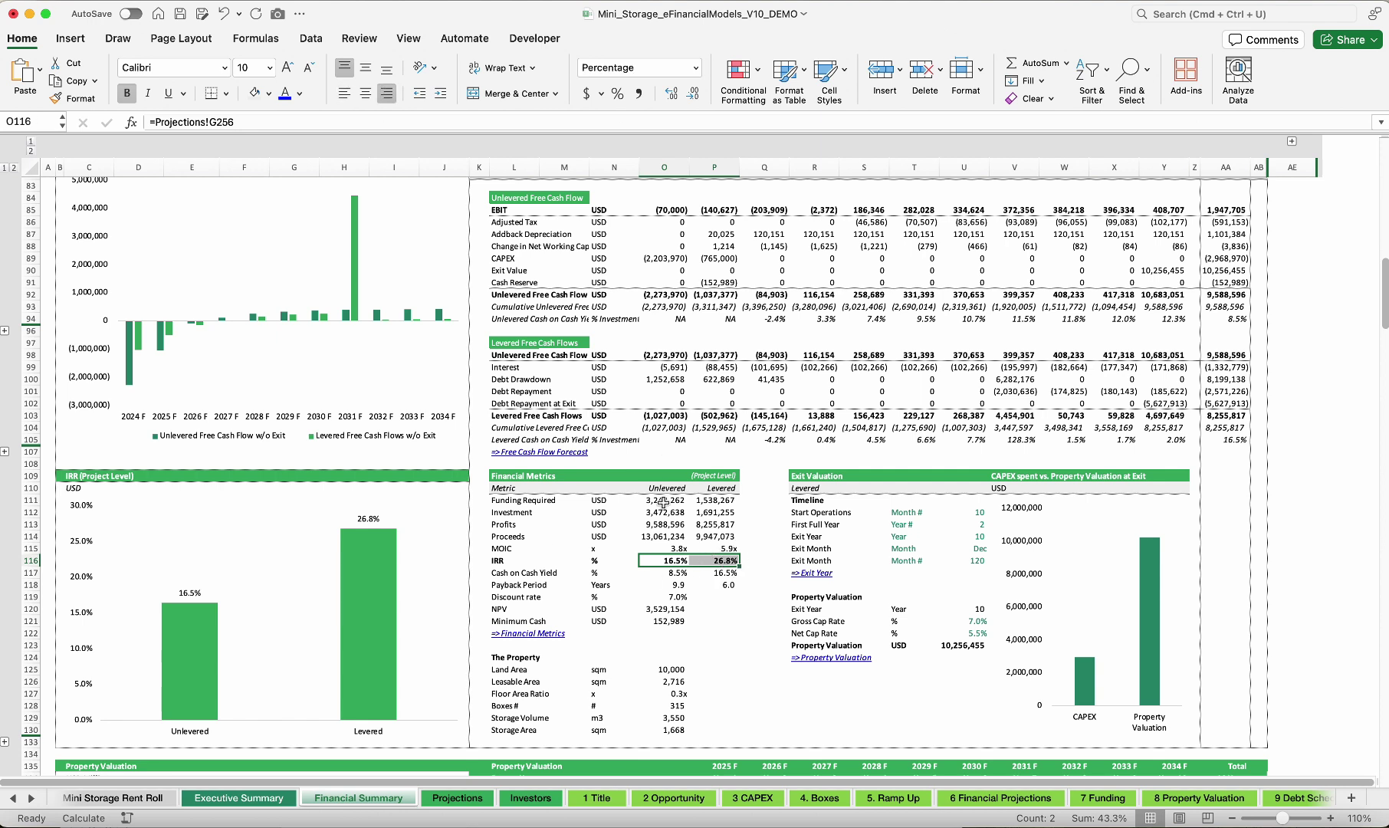
# Examine the project-level Financial Metrics alongside the CAPEX spent vs. Property Valuation at Exit chart
pyautogui.moveTo(497, 562); pyautogui.dragTo(716, 561)
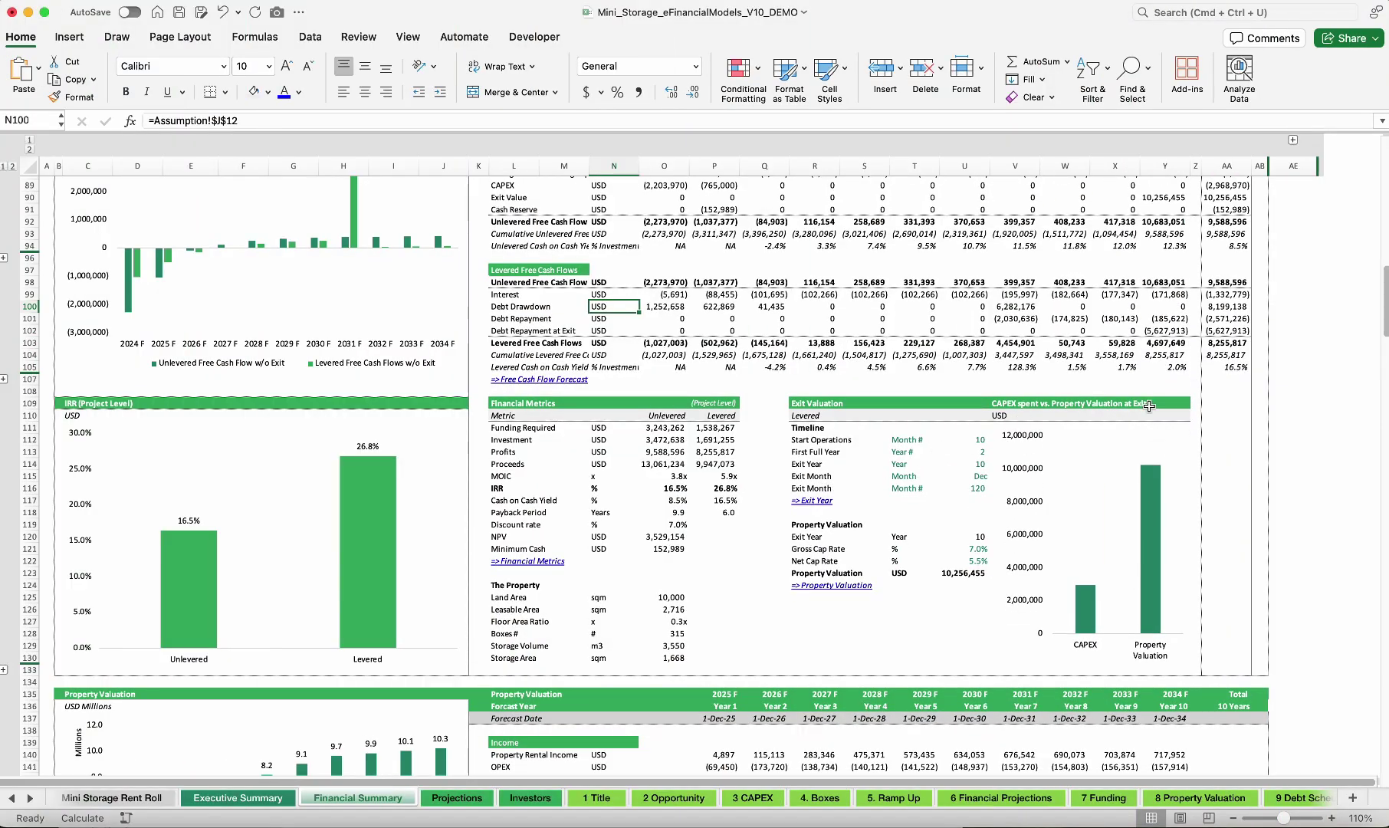
pyautogui.click(1087, 609)
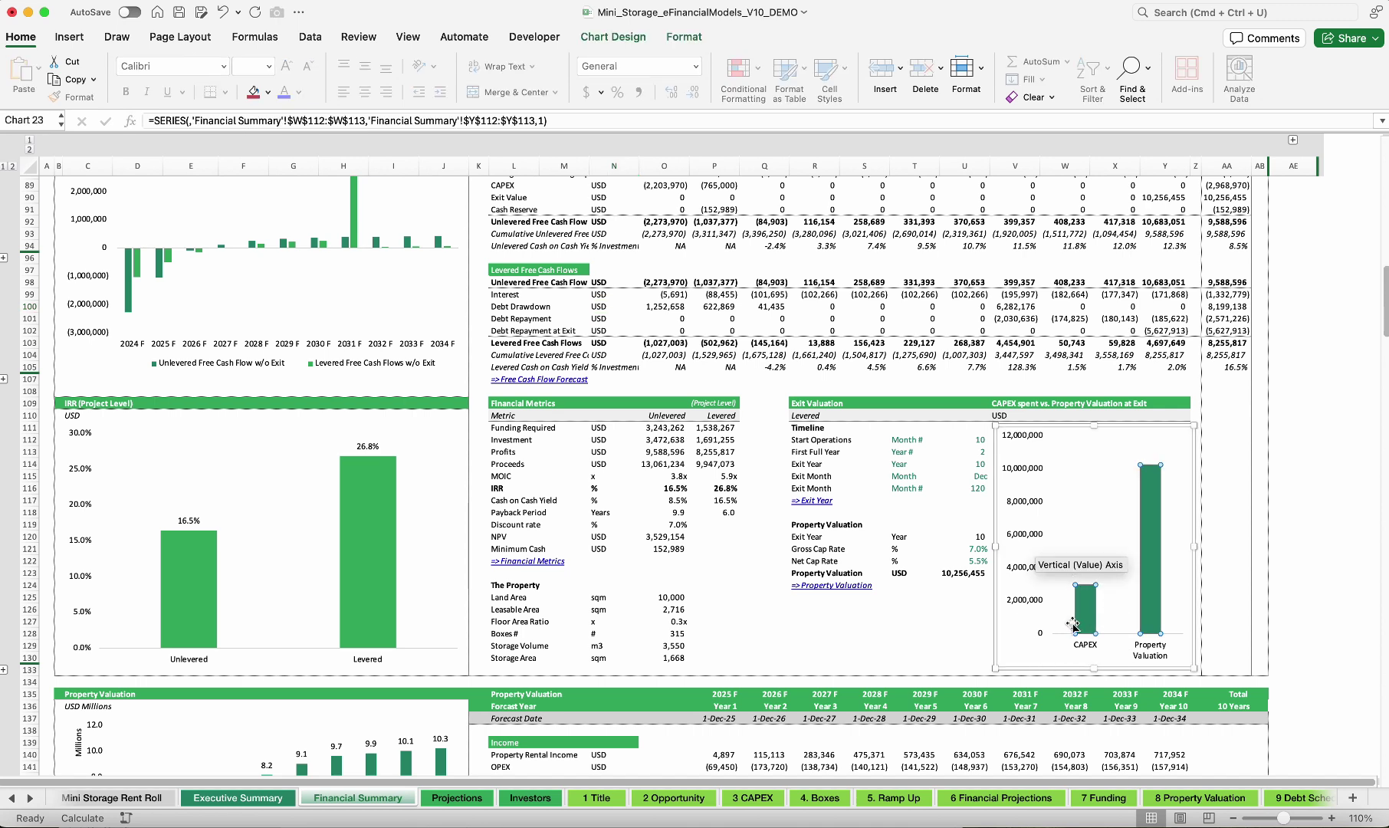
pyautogui.click(1113, 602)
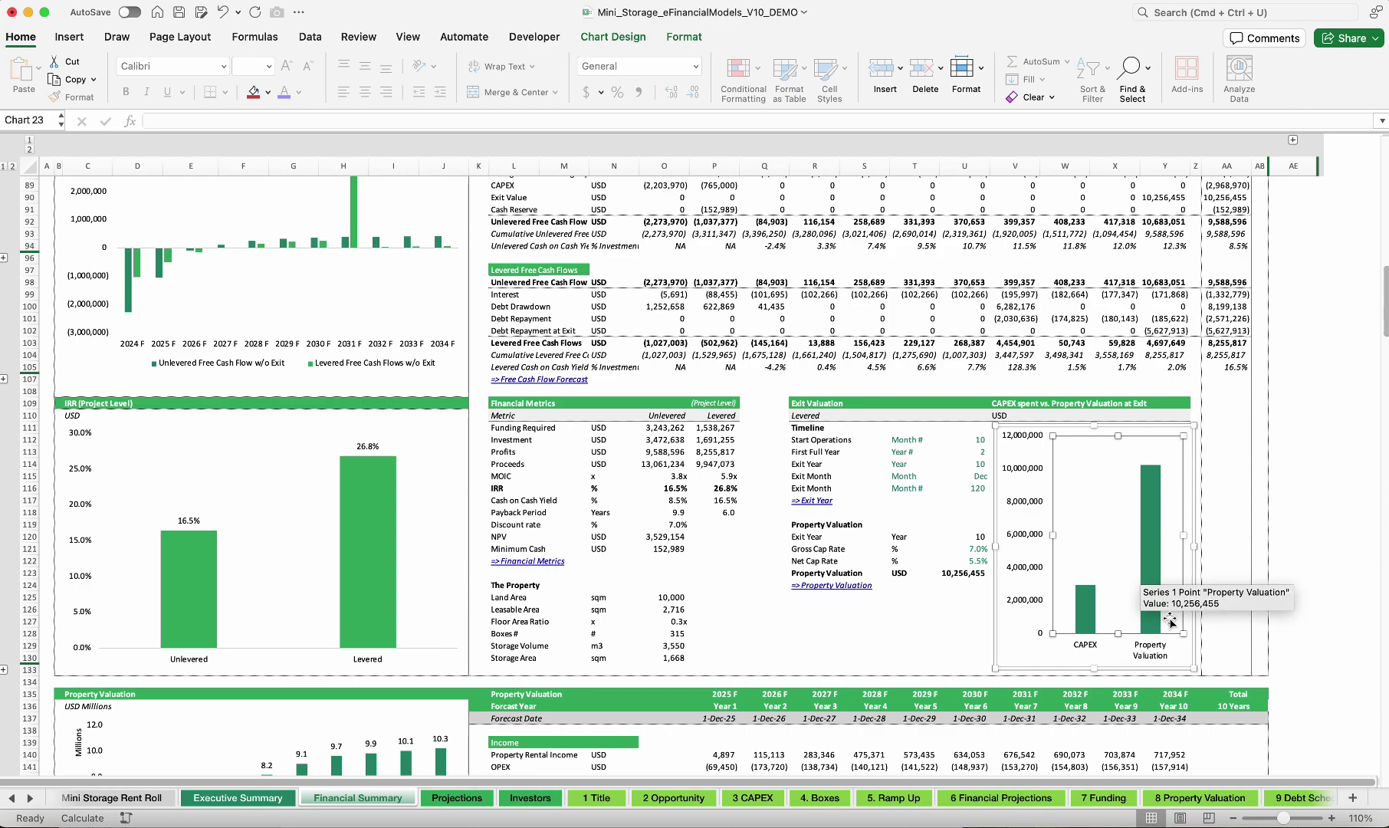
# Follow the Exit Valuation's Property Valuation link to its assumptions and review Exit Year, Property Rental Income, Management Fees and the OPEX ratio
pyautogui.click(797, 585)
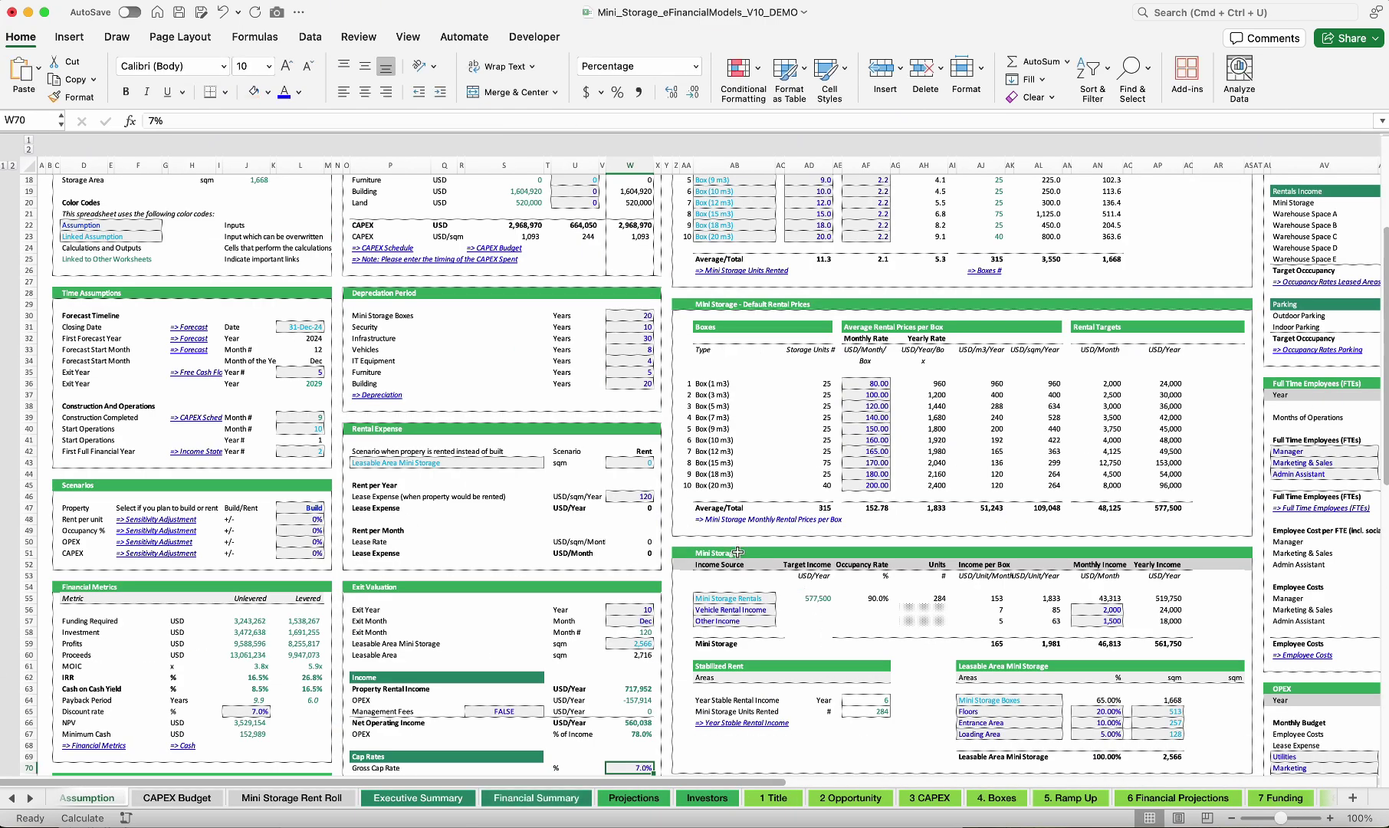
pyautogui.scroll(-7, 736, 552)
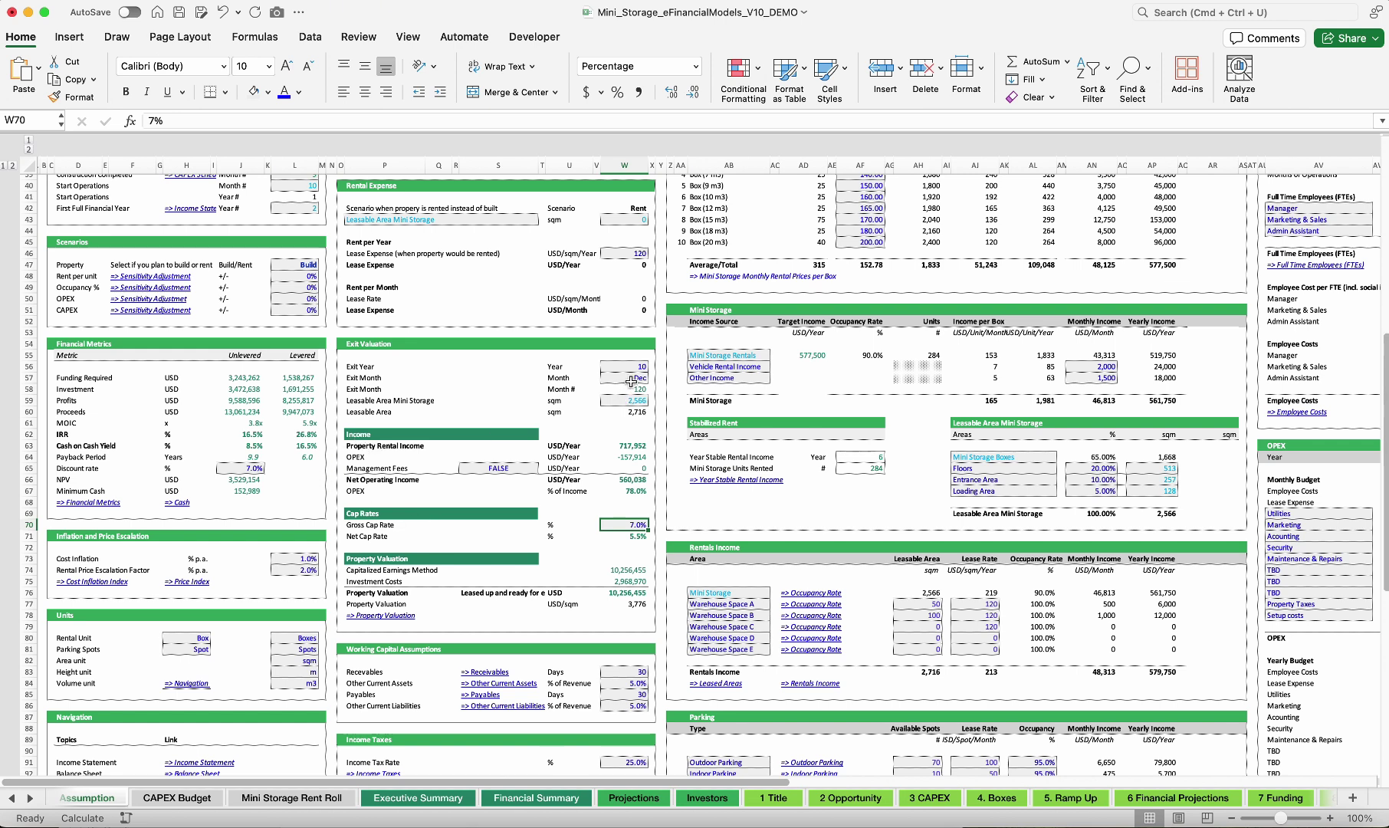
pyautogui.moveTo(358, 367); pyautogui.dragTo(627, 367)
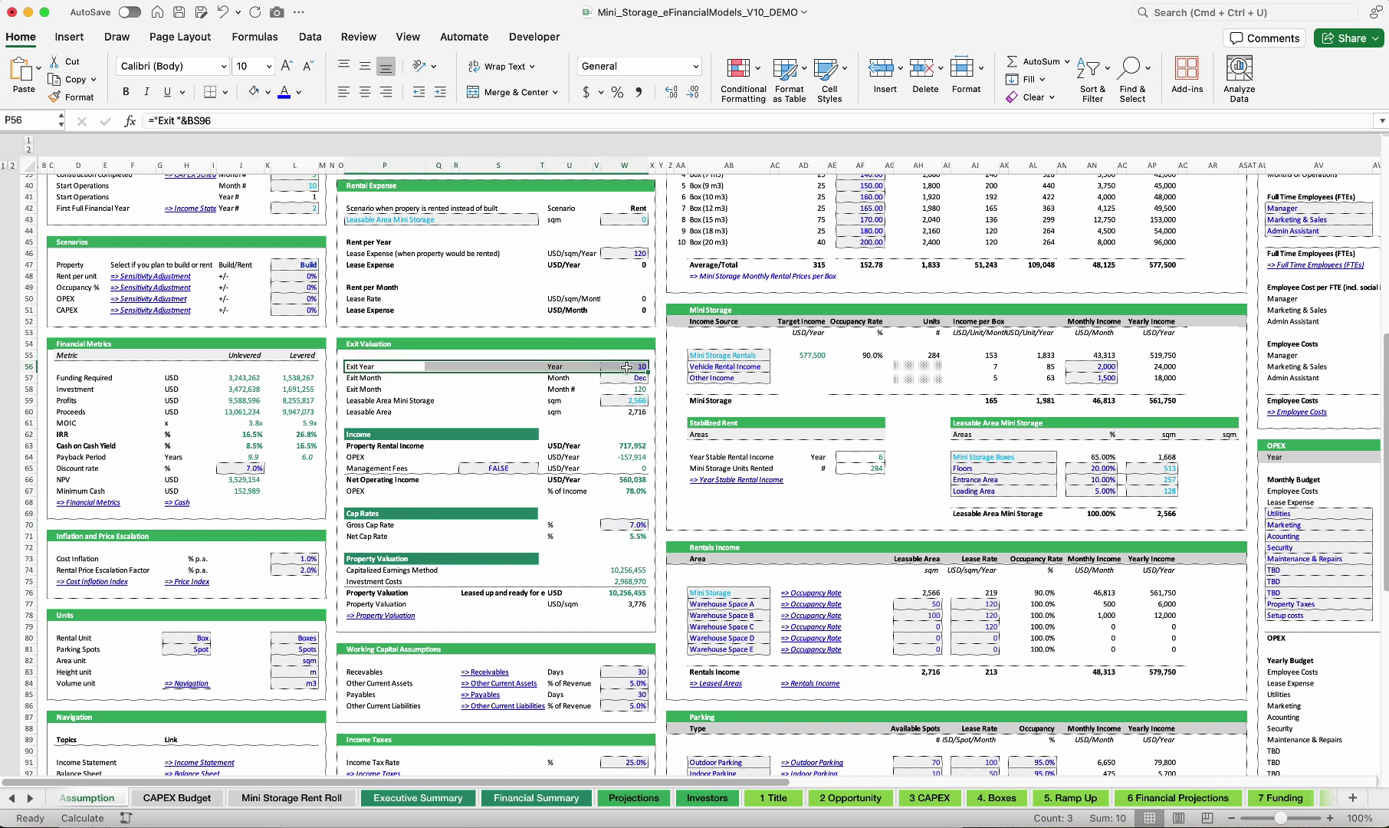
pyautogui.click(625, 445)
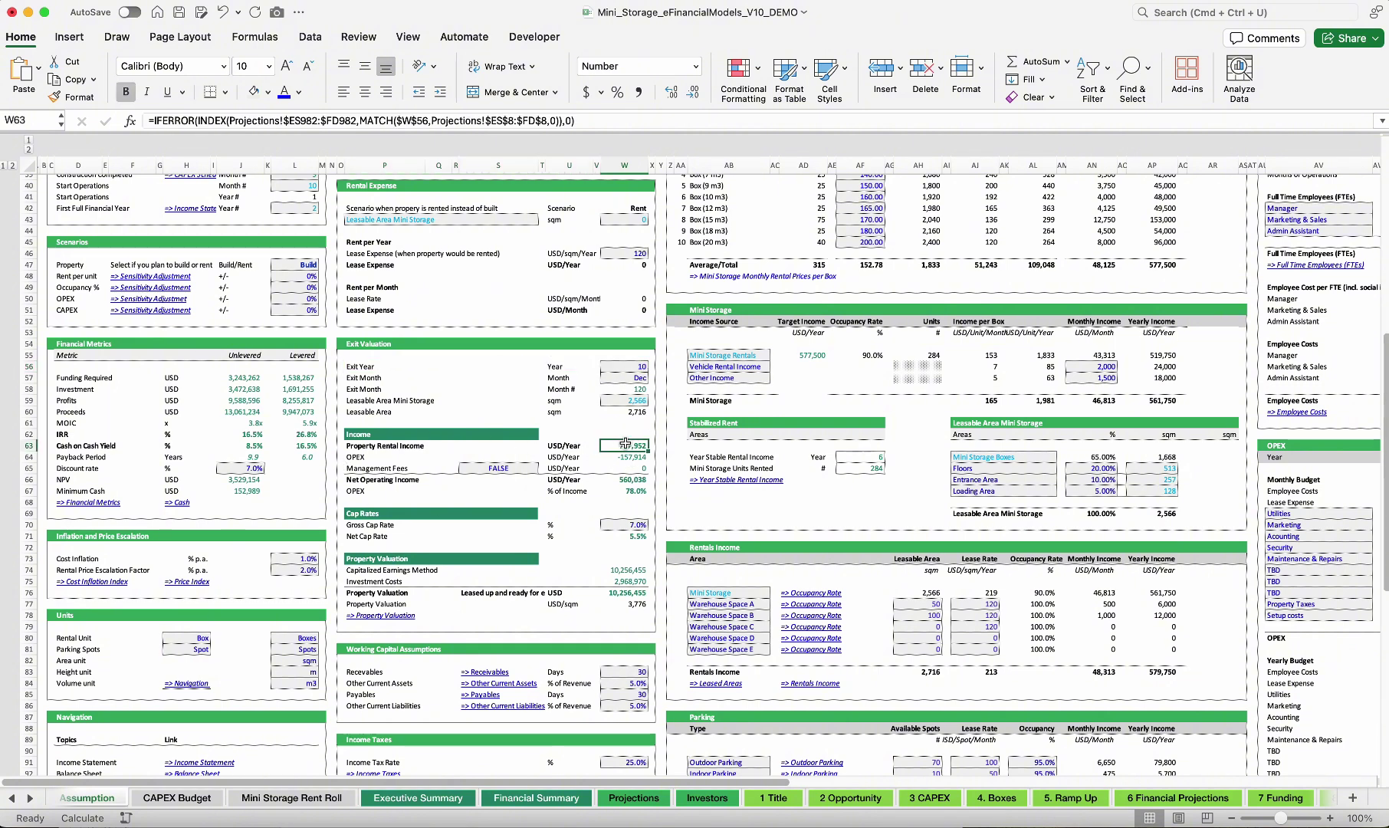
pyautogui.click(535, 469)
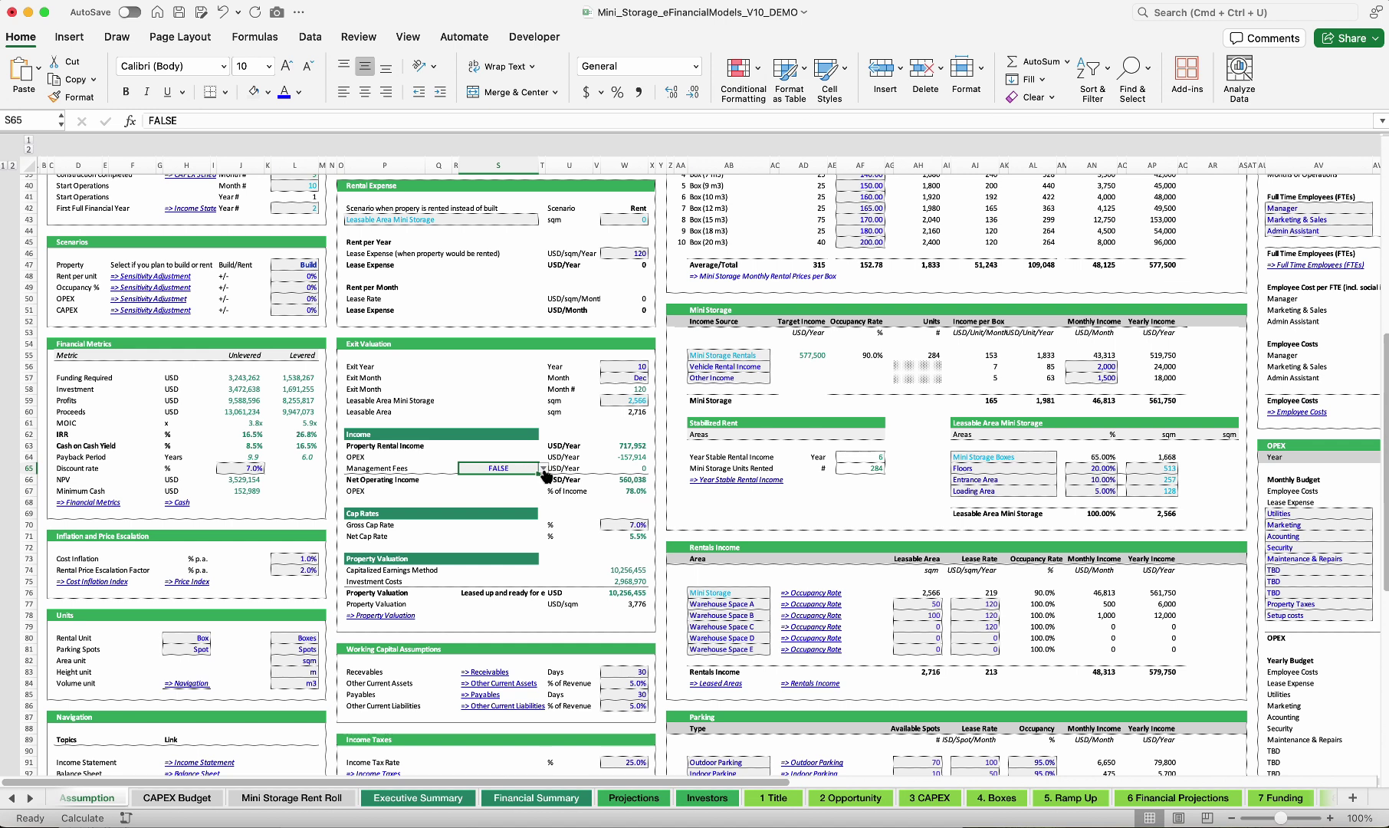
pyautogui.moveTo(349, 489); pyautogui.dragTo(613, 491)
# Check the Capitalized Earnings Method and final Property Valuation assumptions, tracing them to the monthly Property Valuation projections
pyautogui.click(605, 571)
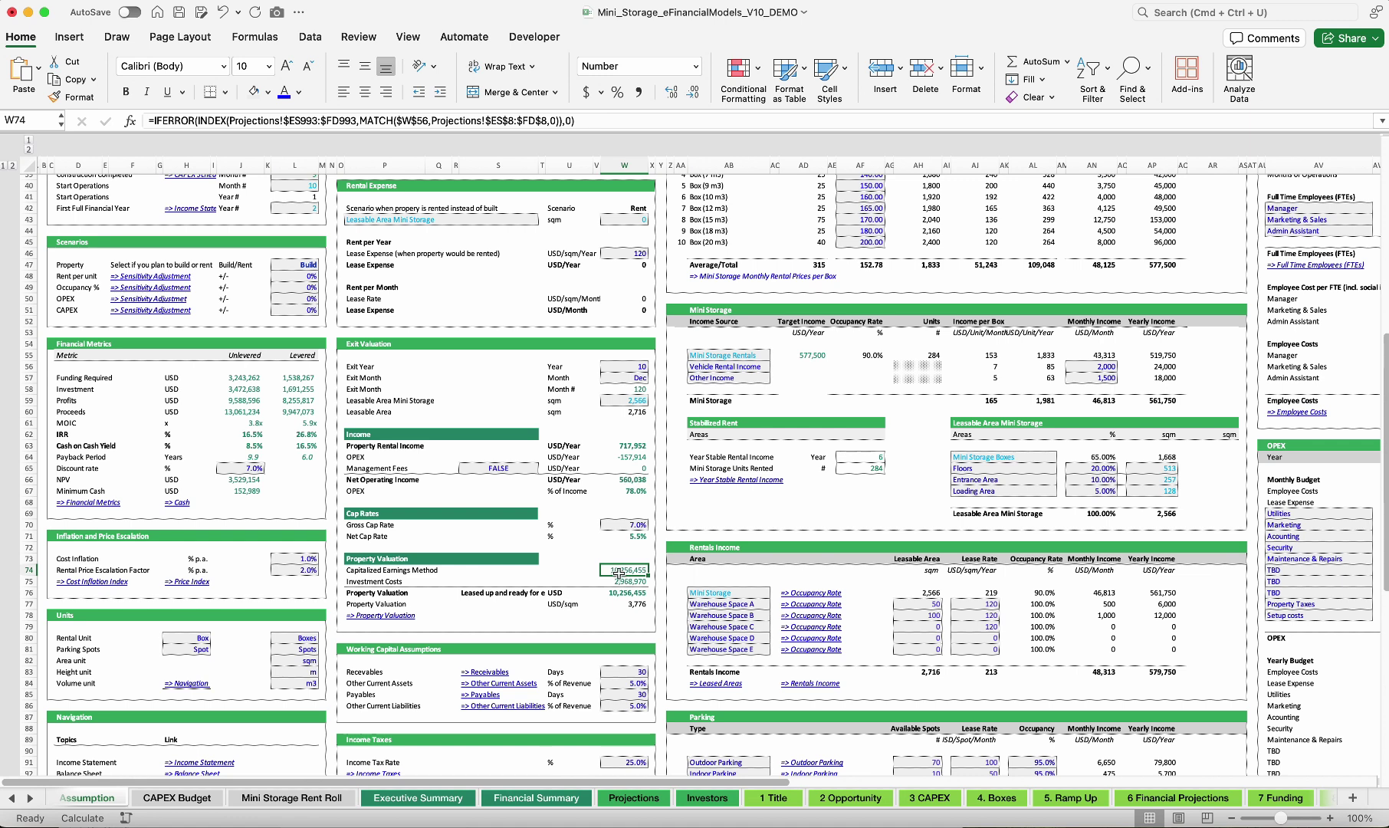
pyautogui.moveTo(360, 571); pyautogui.dragTo(610, 575)
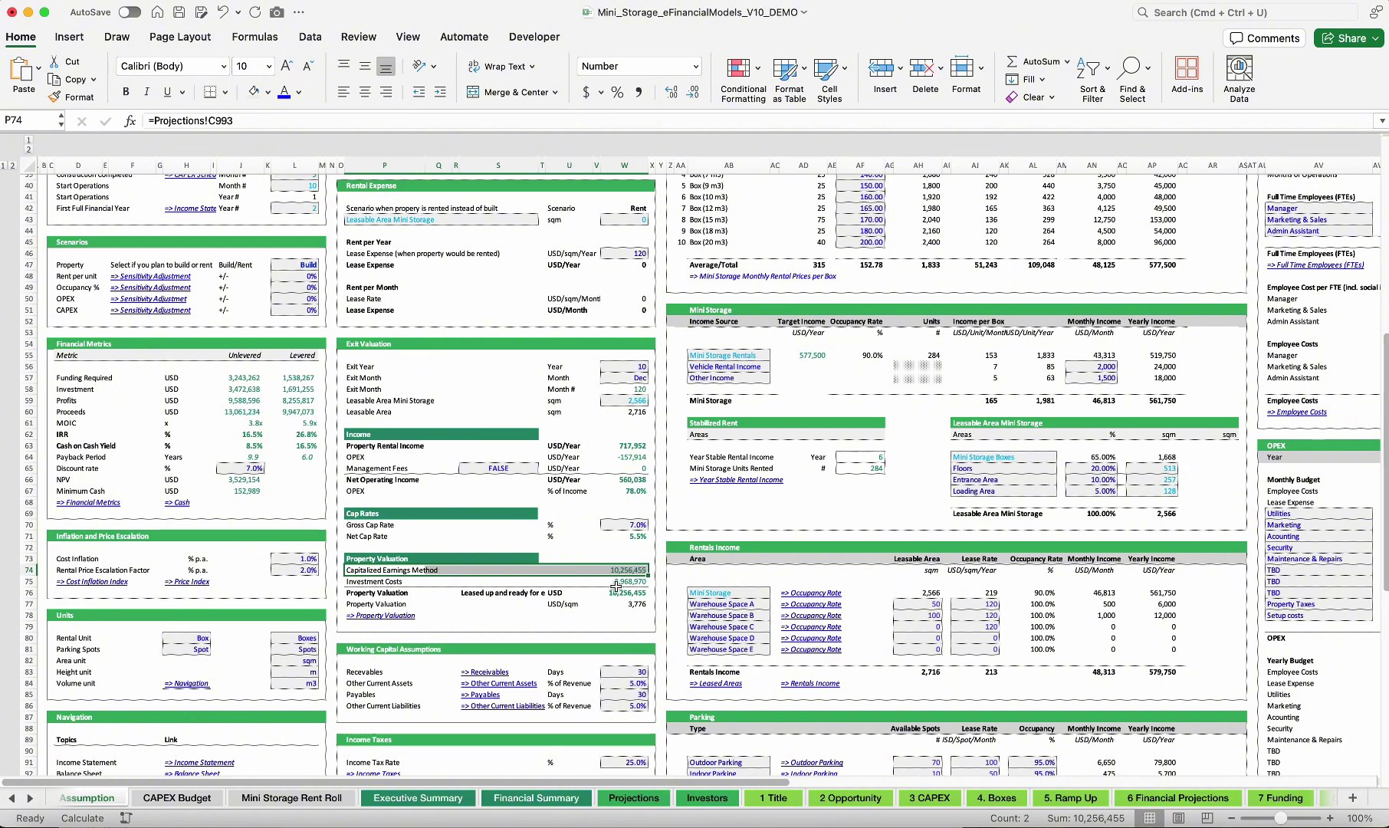
pyautogui.click(632, 597)
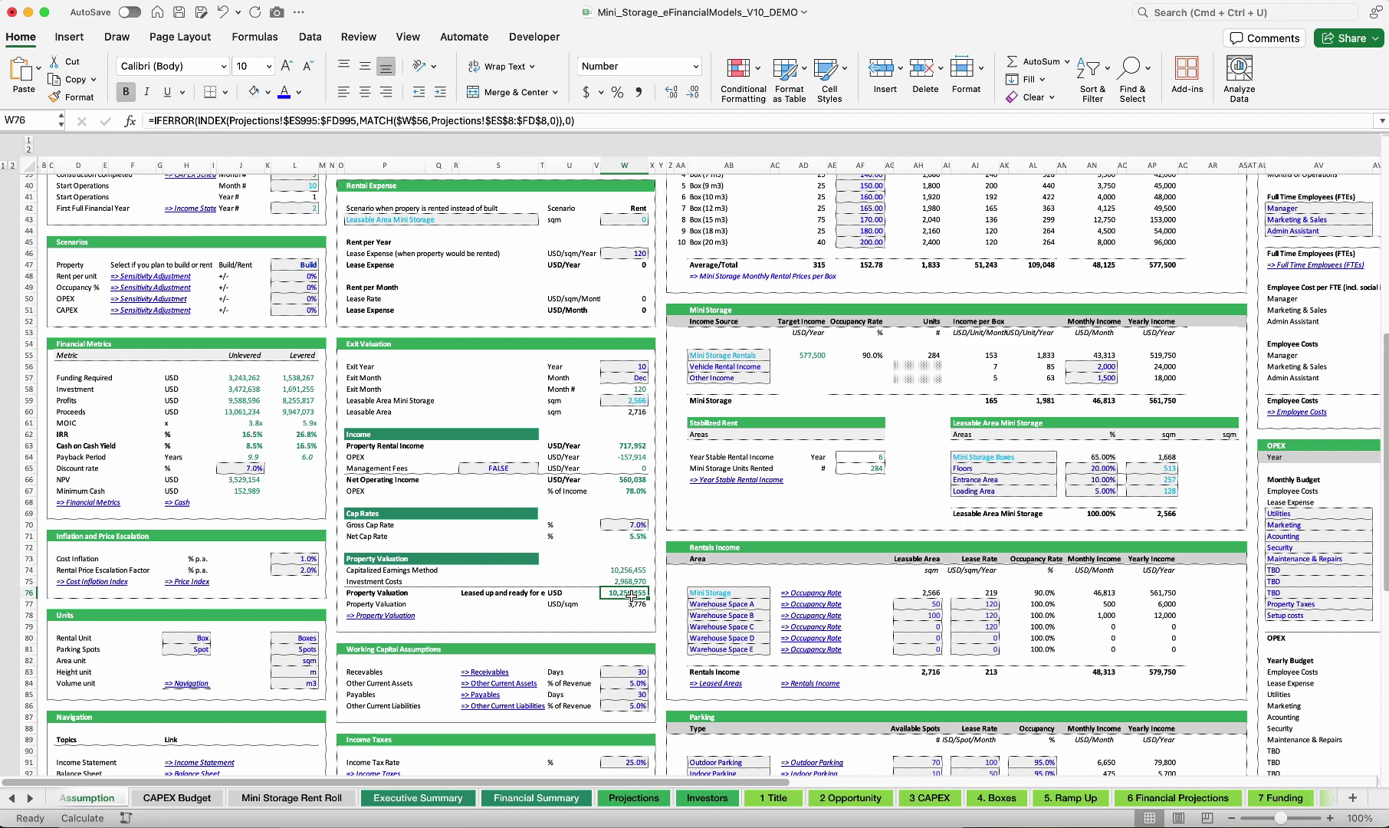
pyautogui.click(370, 616)
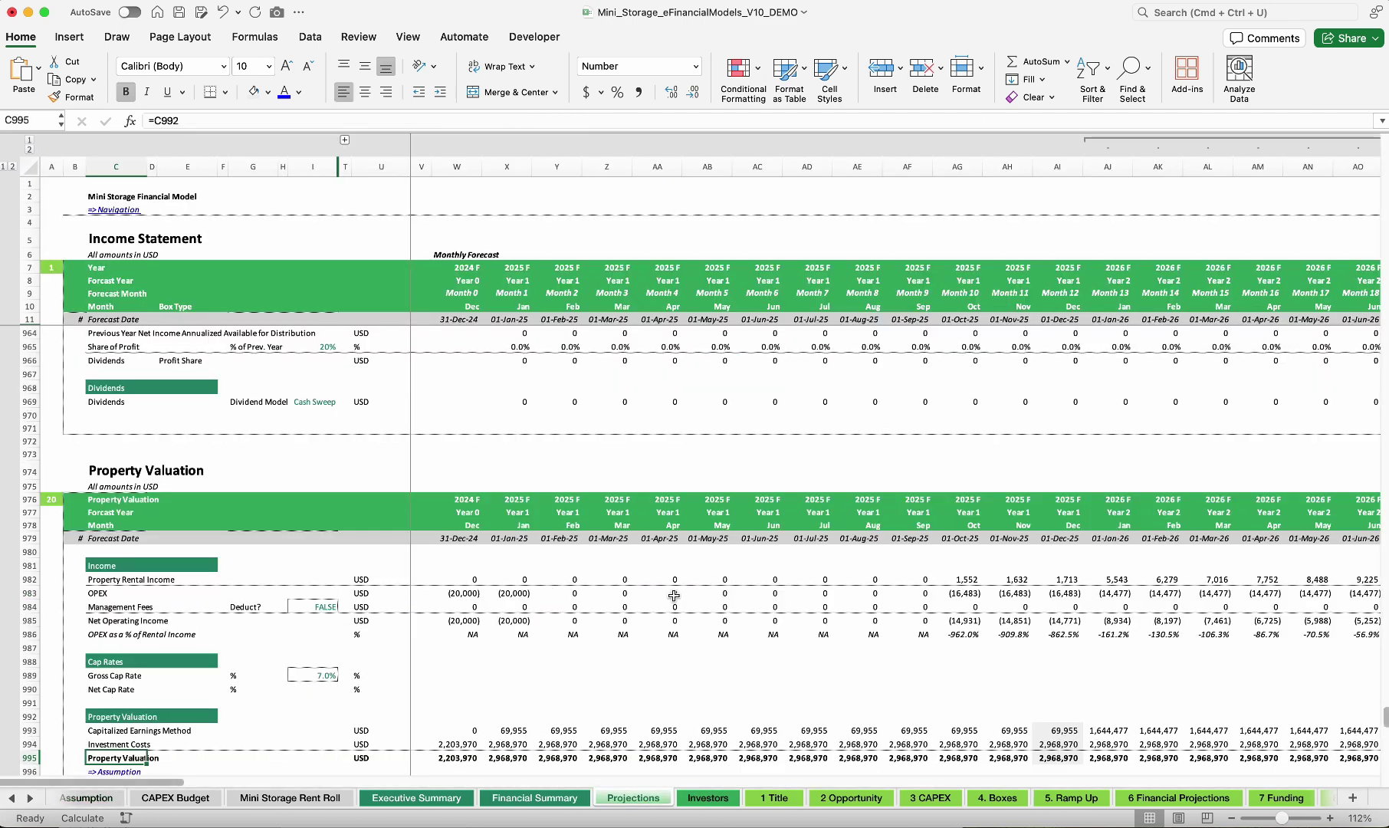
pyautogui.scroll(-4, 673, 596)
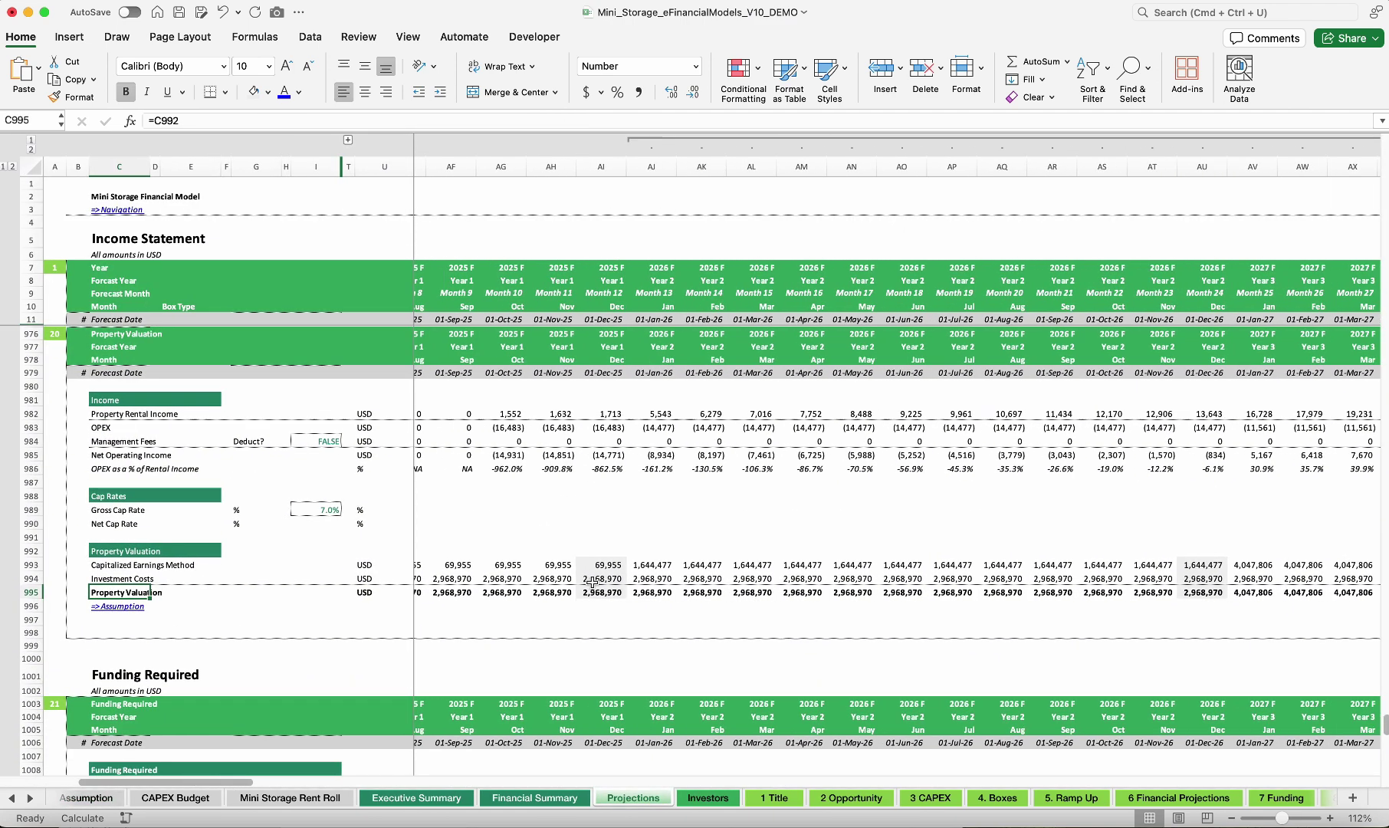
# Review the Financial Summary's yearly Property Valuation section, comparing the Gross Cap Rate and Capitalized Earnings Method rows with the valuation chart
pyautogui.click(565, 798)
pyautogui.scroll(-20, 707, 564)
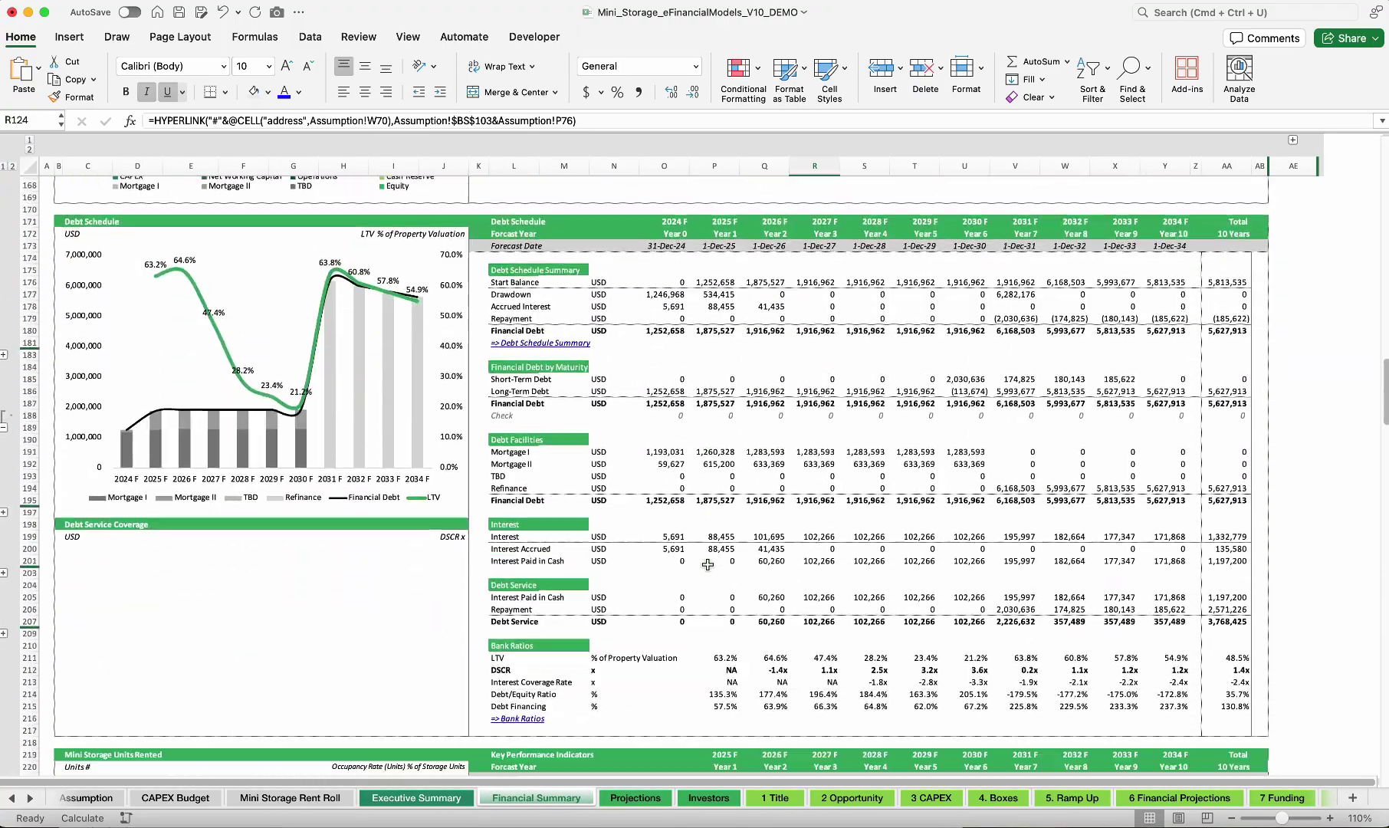
pyautogui.scroll(20, 708, 564)
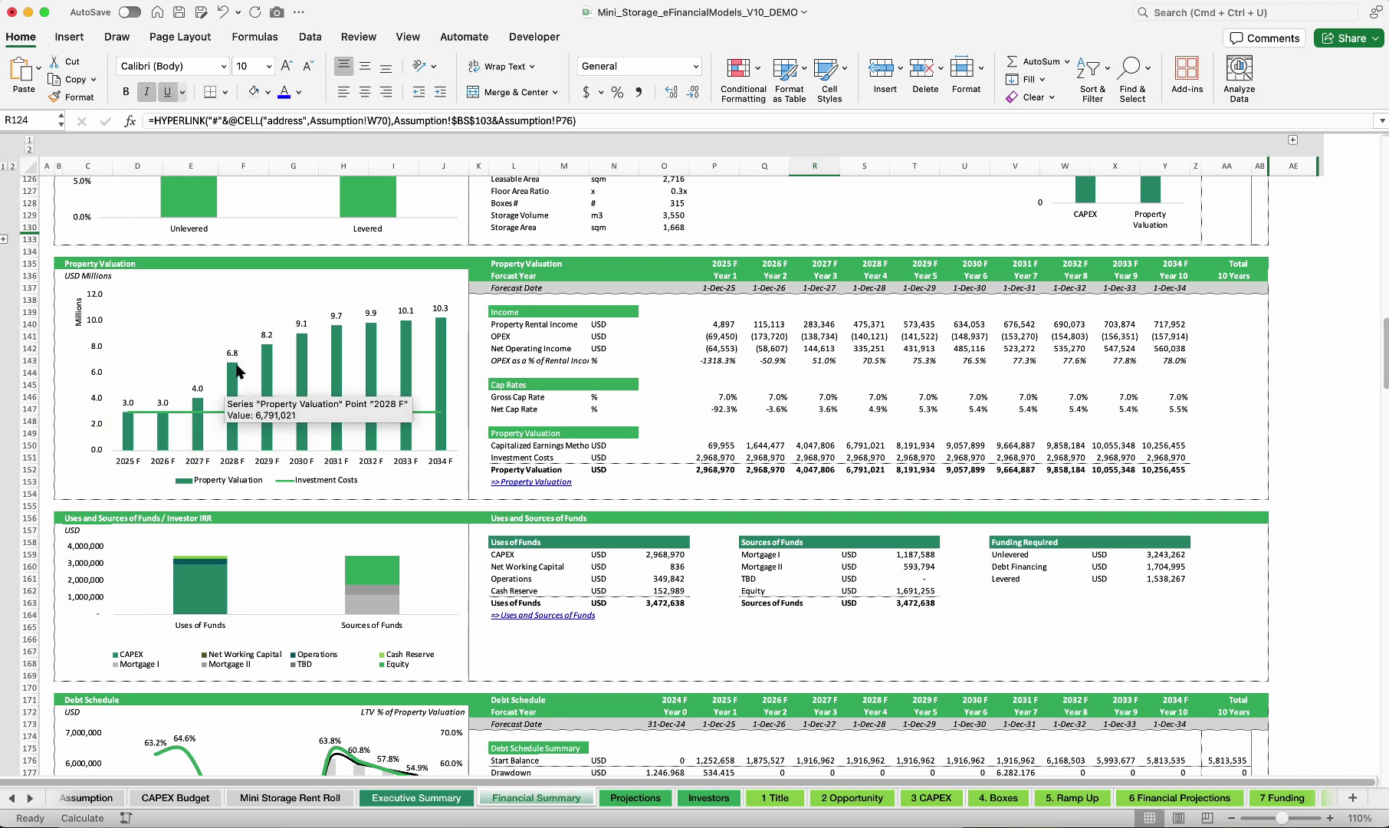
pyautogui.click(500, 397)
pyautogui.moveTo(500, 397); pyautogui.dragTo(1166, 399)
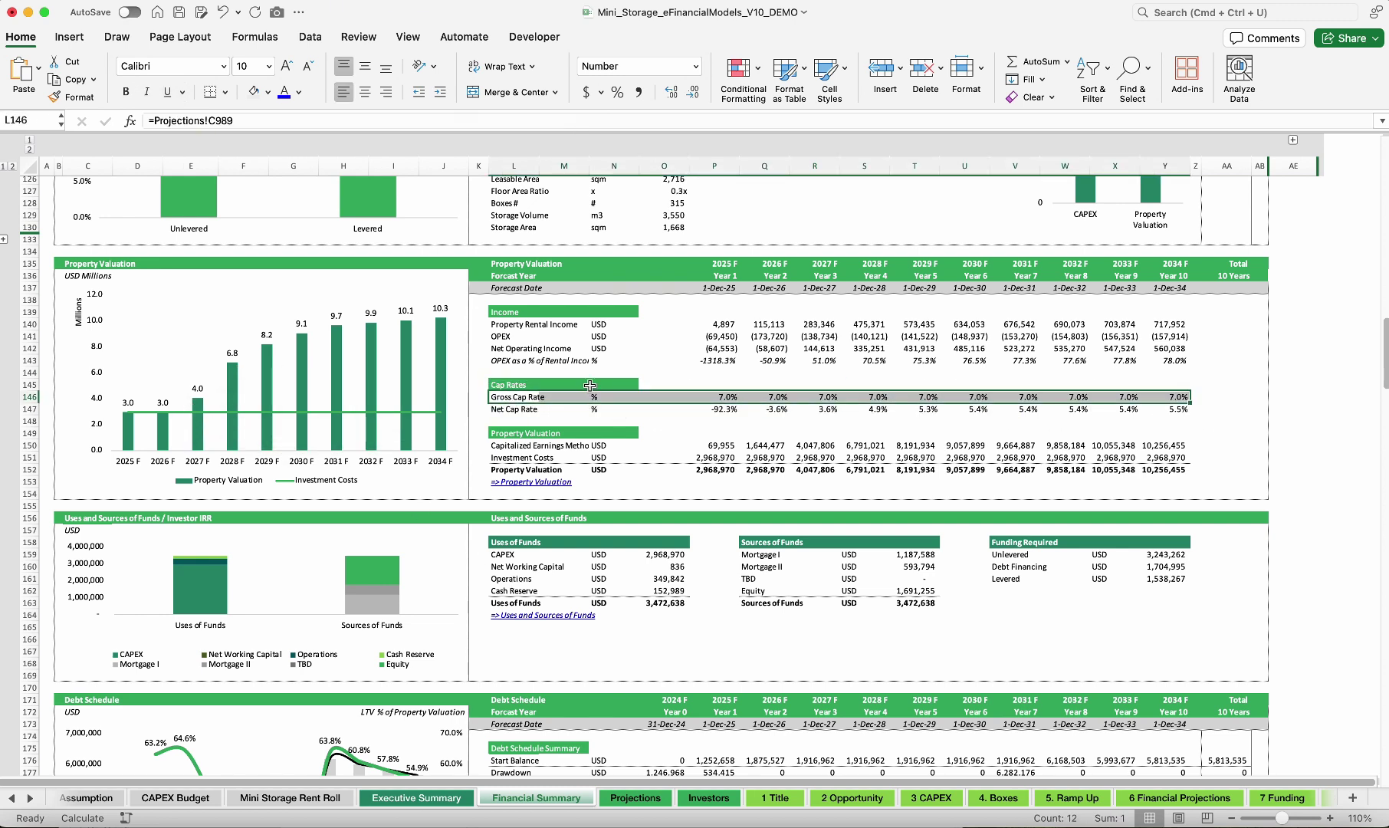
pyautogui.click(719, 445)
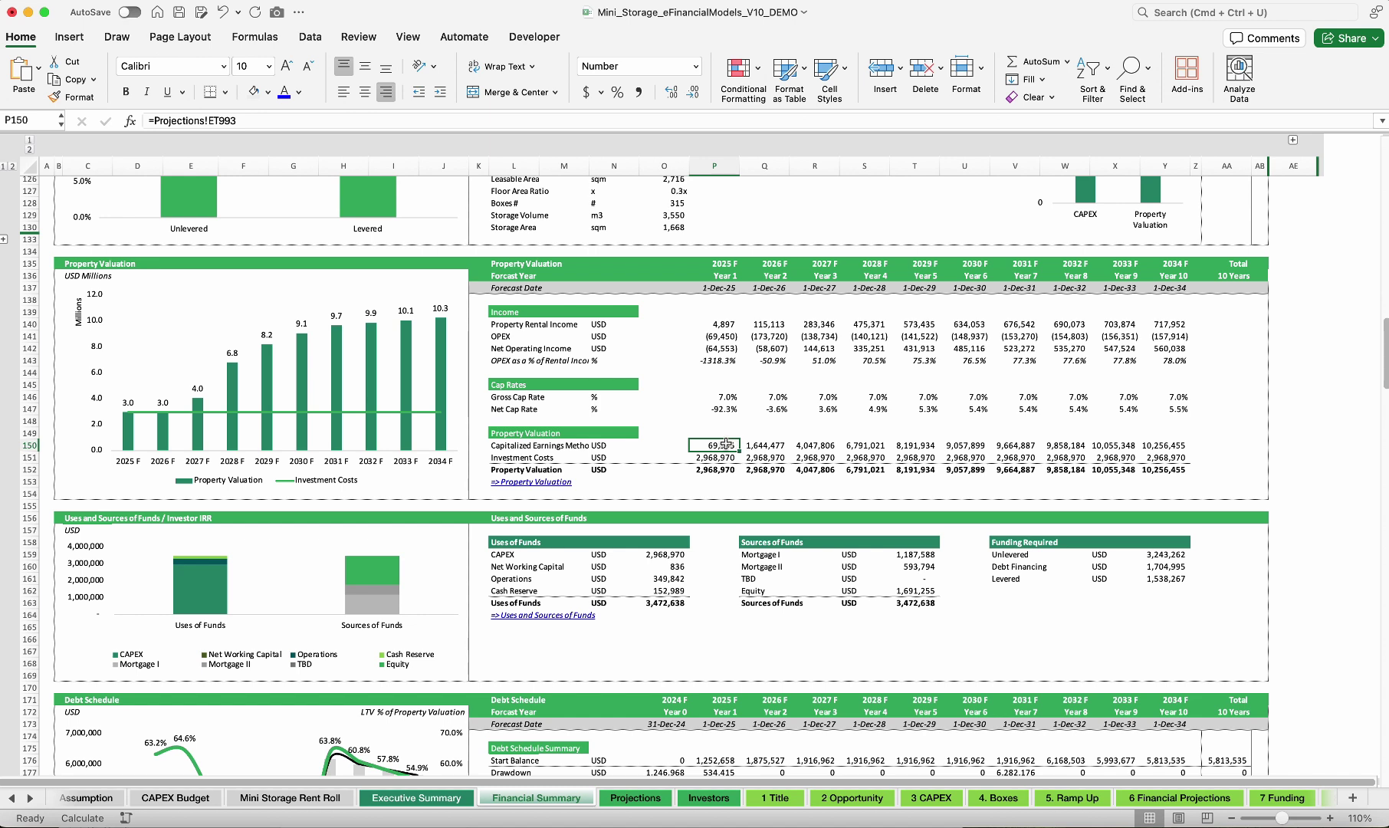
pyautogui.moveTo(726, 445); pyautogui.dragTo(1166, 445)
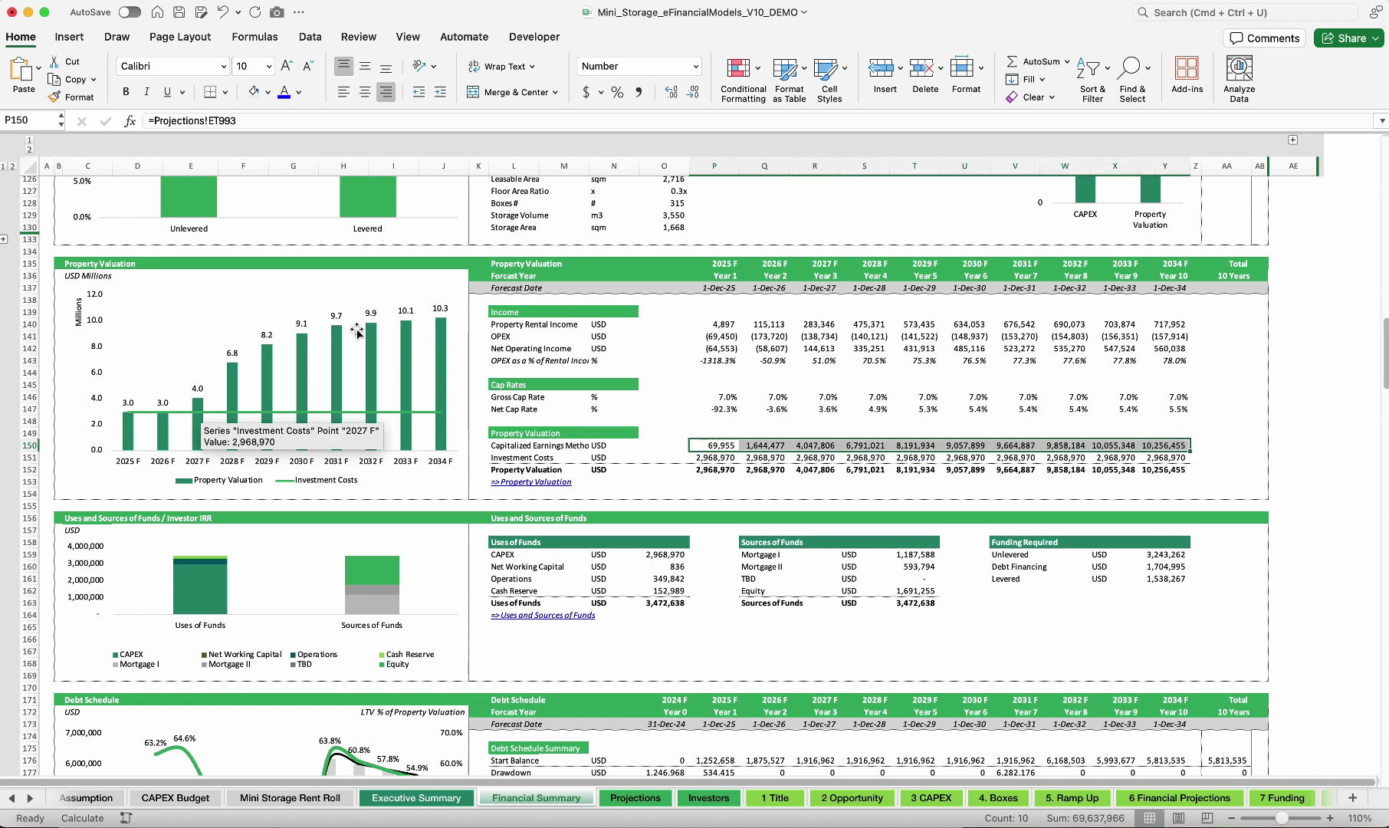
pyautogui.moveTo(436, 326)
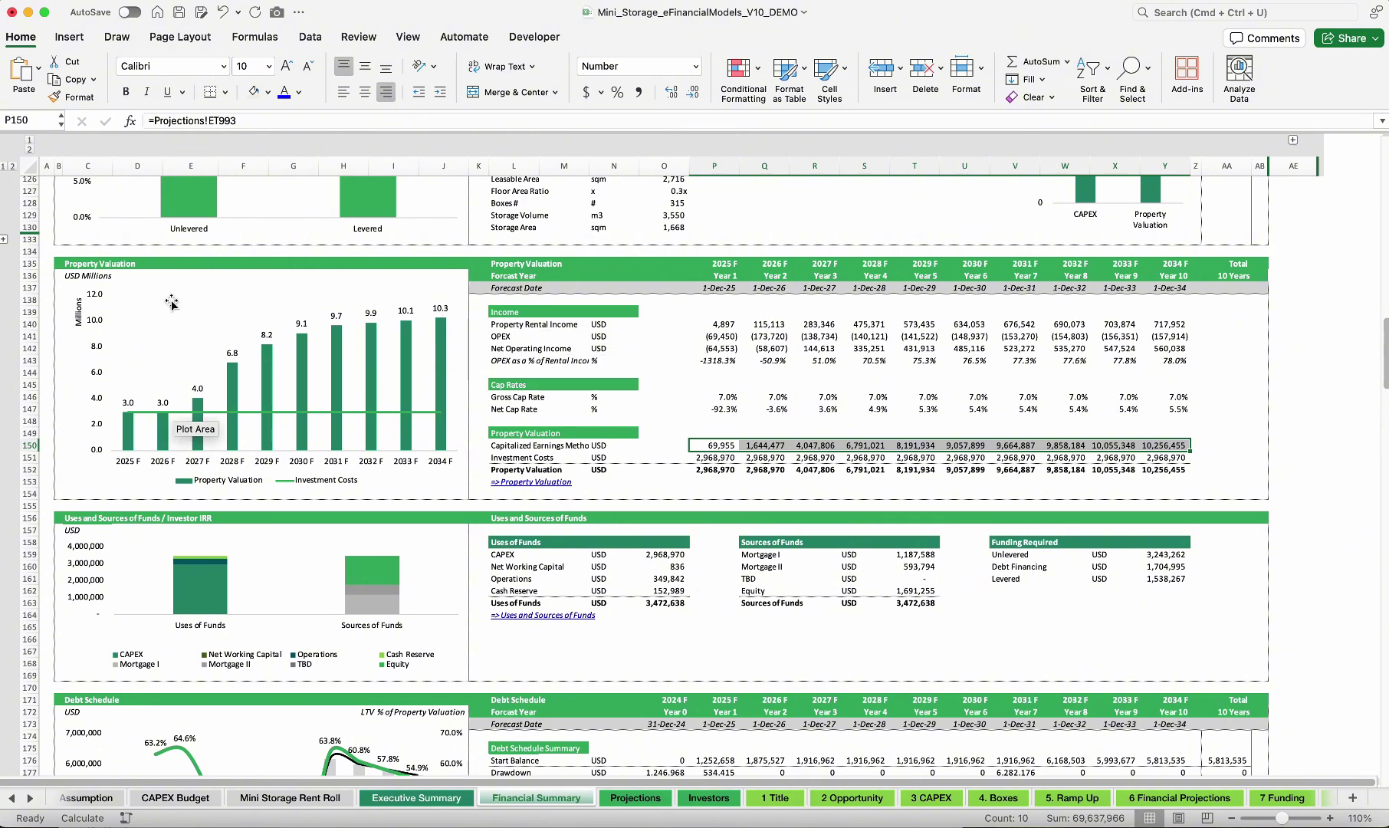
pyautogui.click(514, 361)
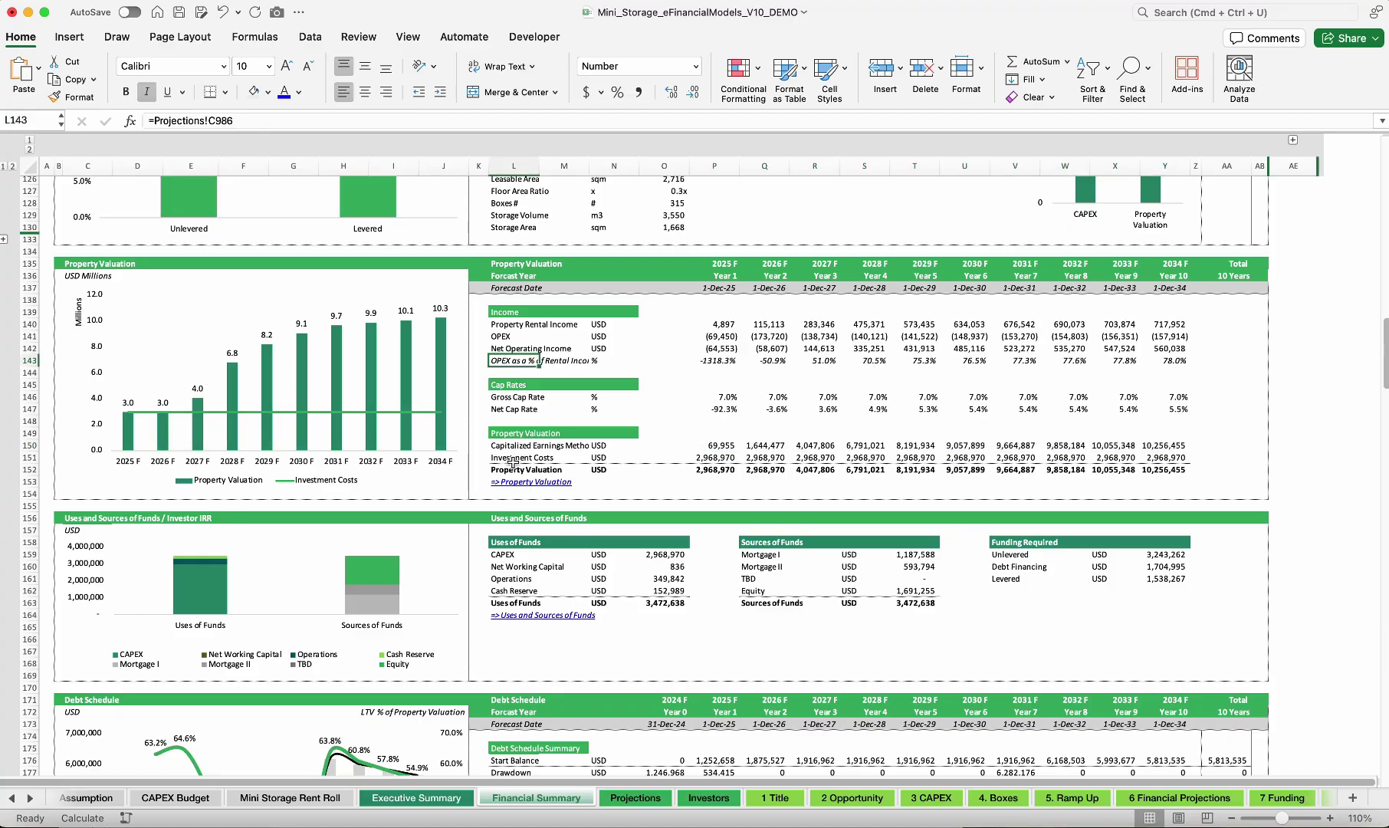
# Open the monthly Free Cash Flow Forecast through its link in the Financial Summary
pyautogui.scroll(-20, 512, 459)
pyautogui.scroll(20, 515, 453)
pyautogui.click(516, 429)
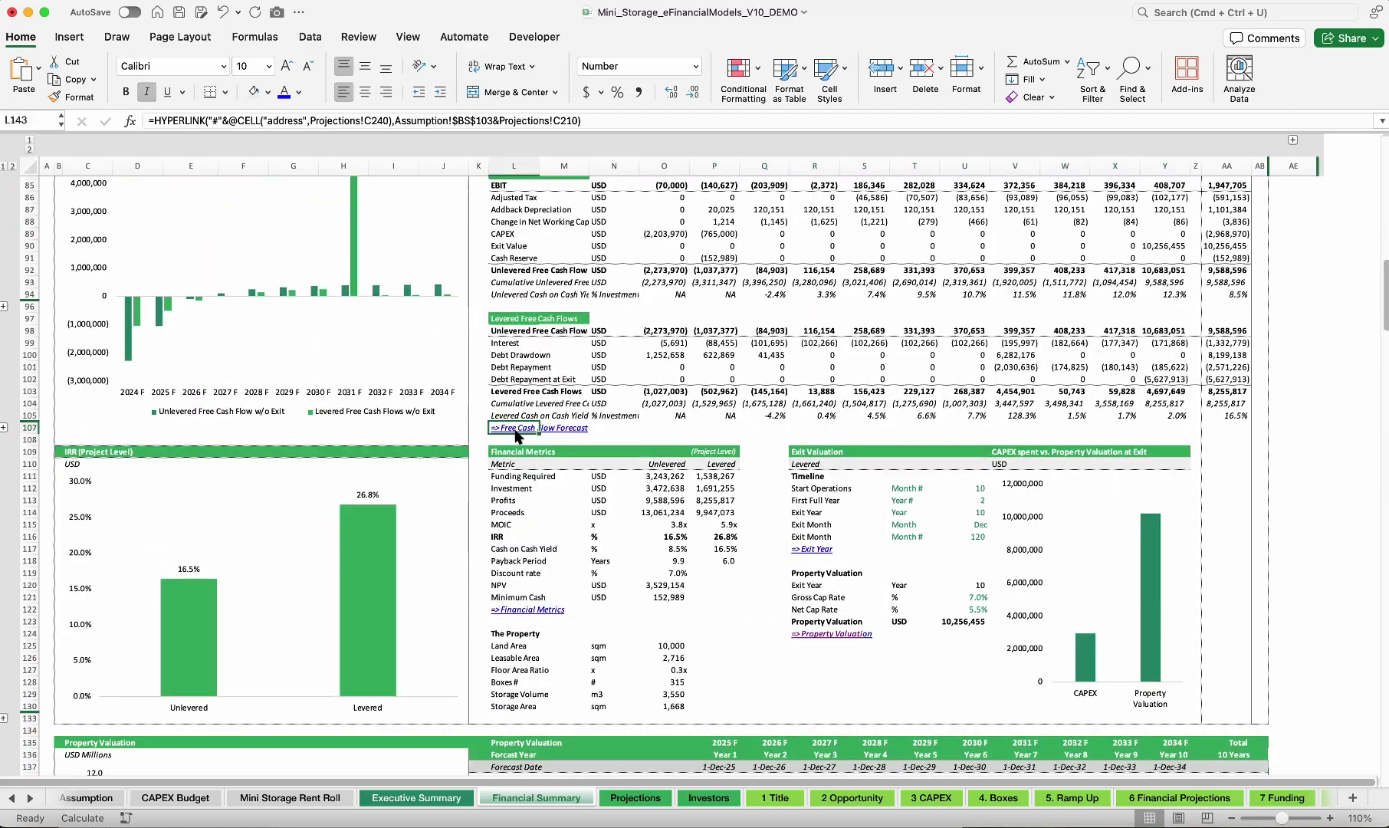
pyautogui.scroll(-10, 694, 477)
pyautogui.scroll(-12, 693, 479)
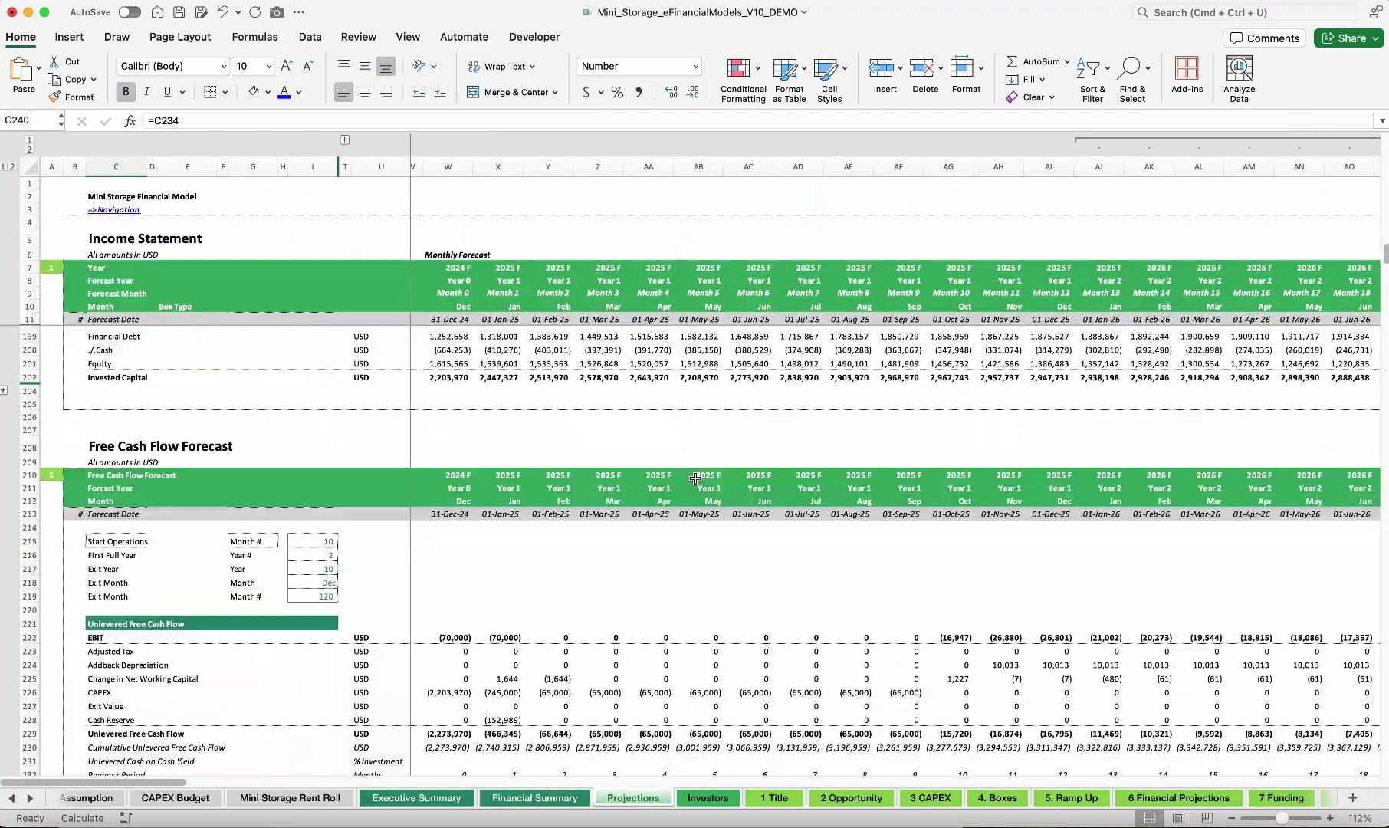
# Locate the Exit Value in month 120 of the Free Cash Flow Forecast and examine the unlevered and levered cash flows around it
pyautogui.click(673, 544)
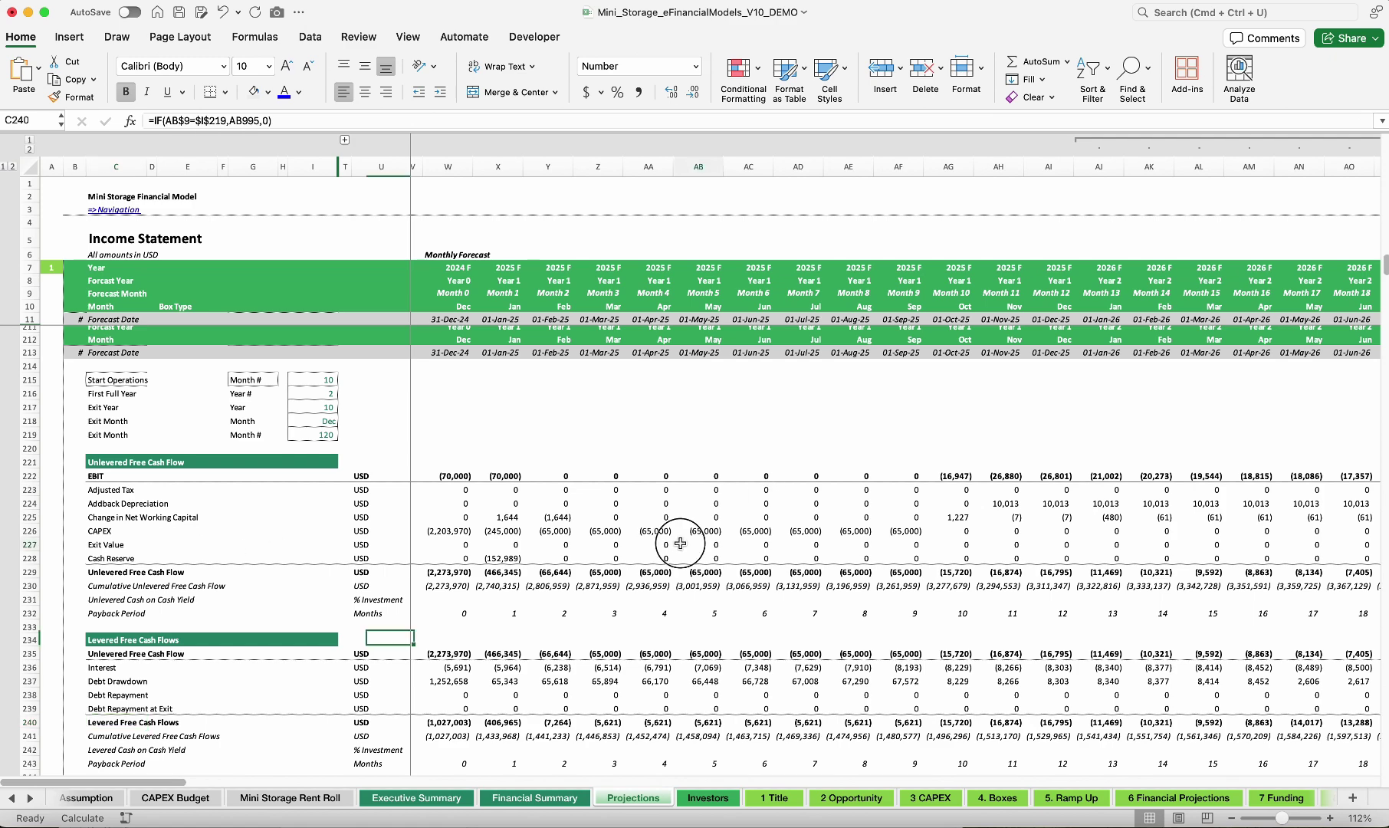
pyautogui.press('super+Right')
pyautogui.press('Left')
pyautogui.press('Left')
pyautogui.press('Left')
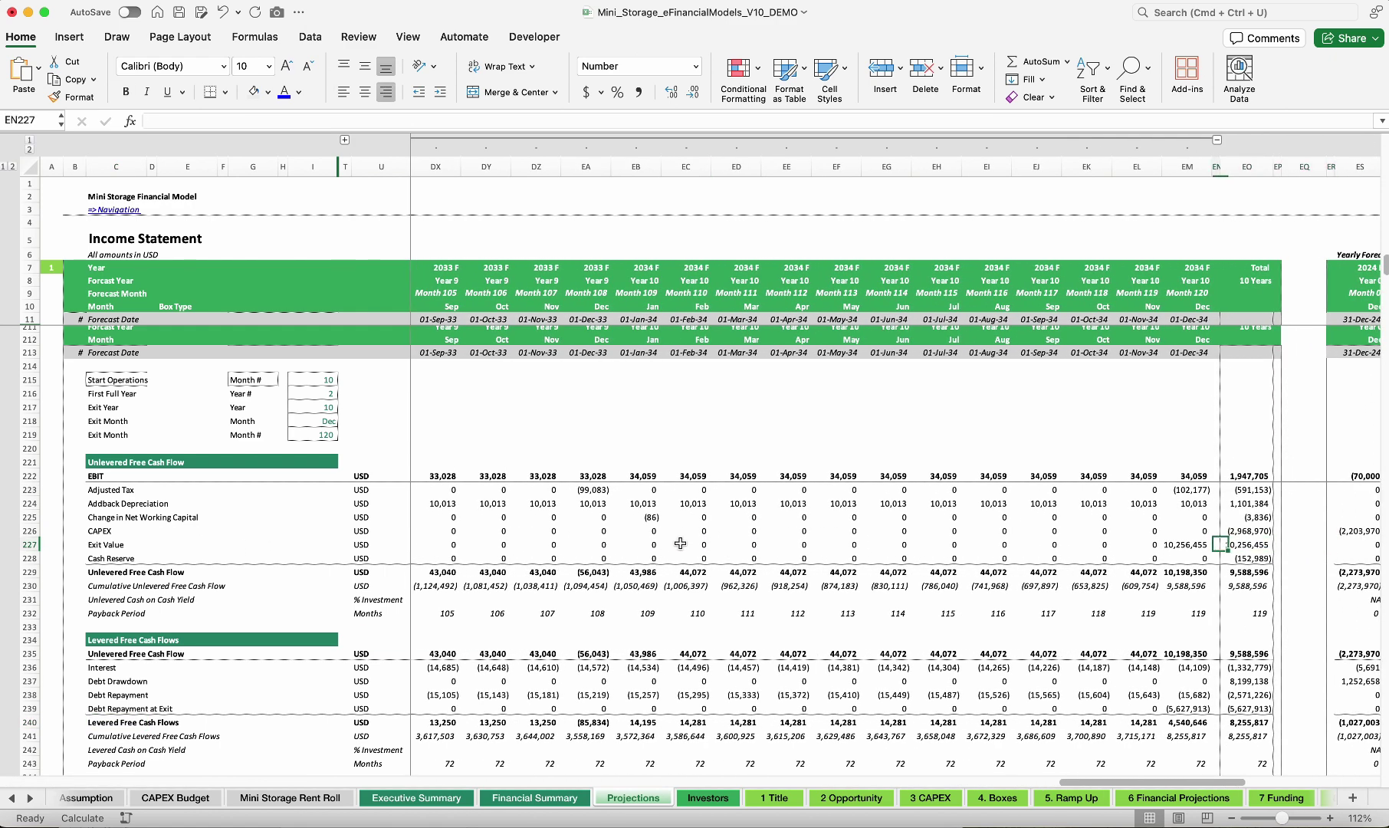
pyautogui.scroll(-4, 1094, 577)
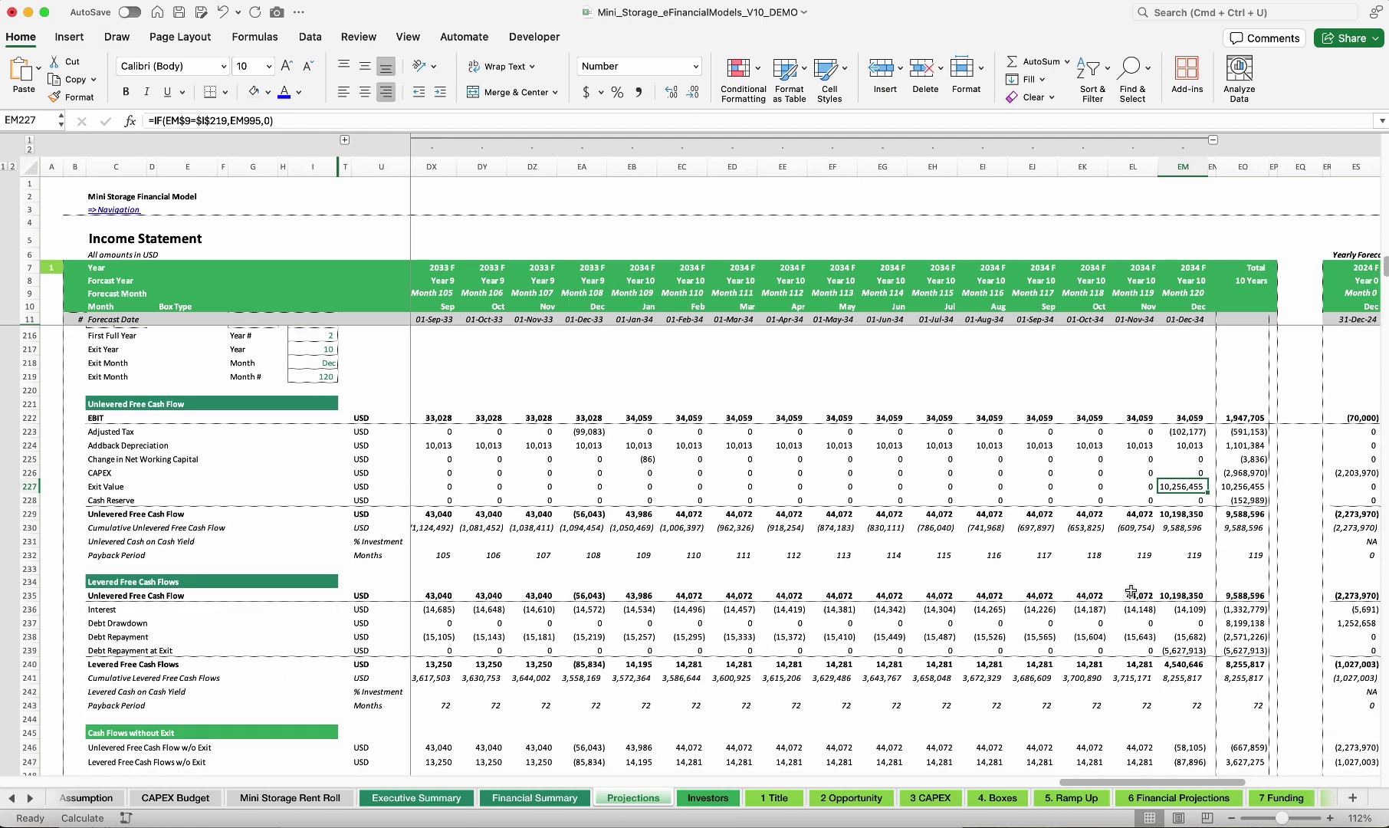
pyautogui.scroll(-2, 1131, 590)
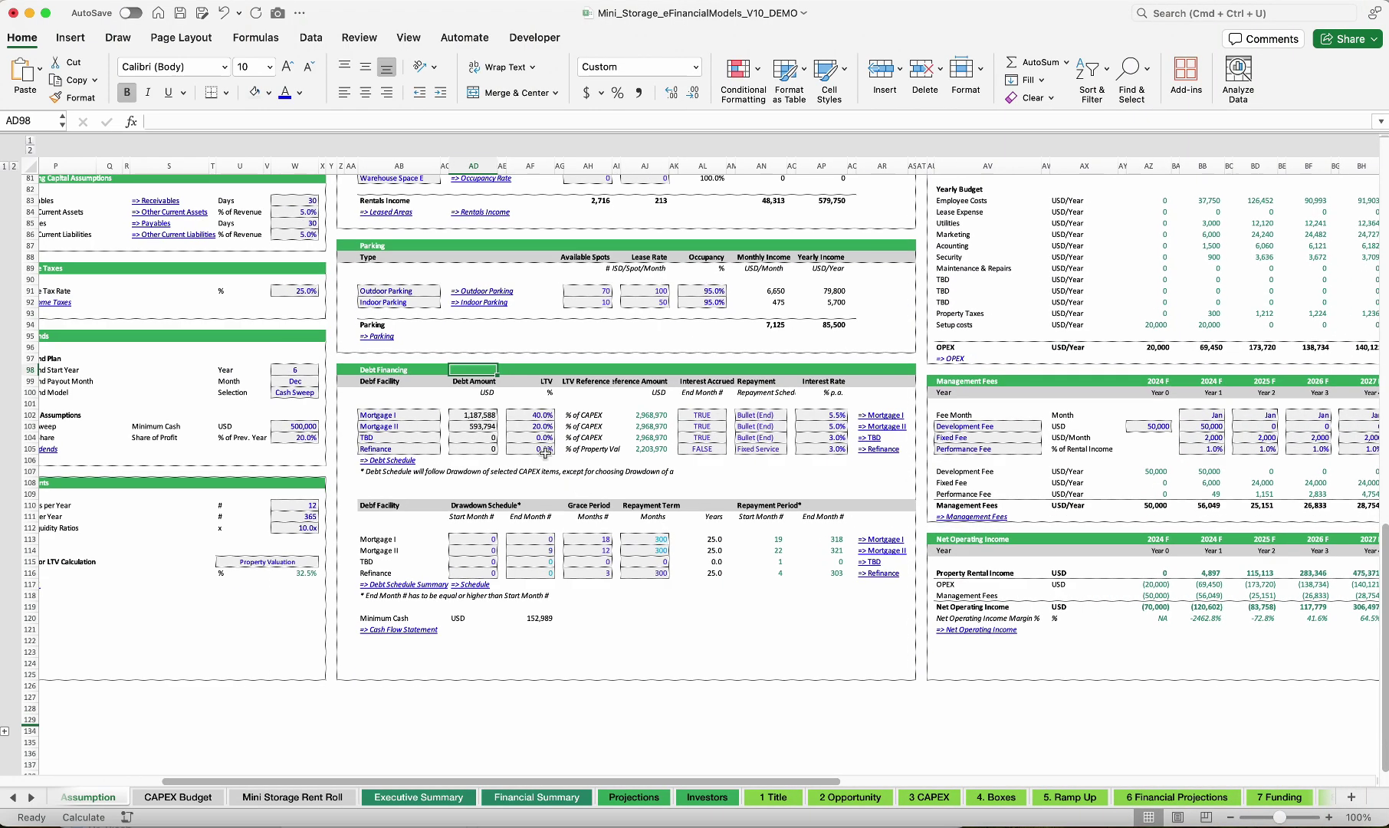
# Examine the Debt Amount, LTV and LTV Reference of Mortgage I and Mortgage II in the Debt Financing assumptions
pyautogui.moveTo(393, 415); pyautogui.dragTo(482, 418)
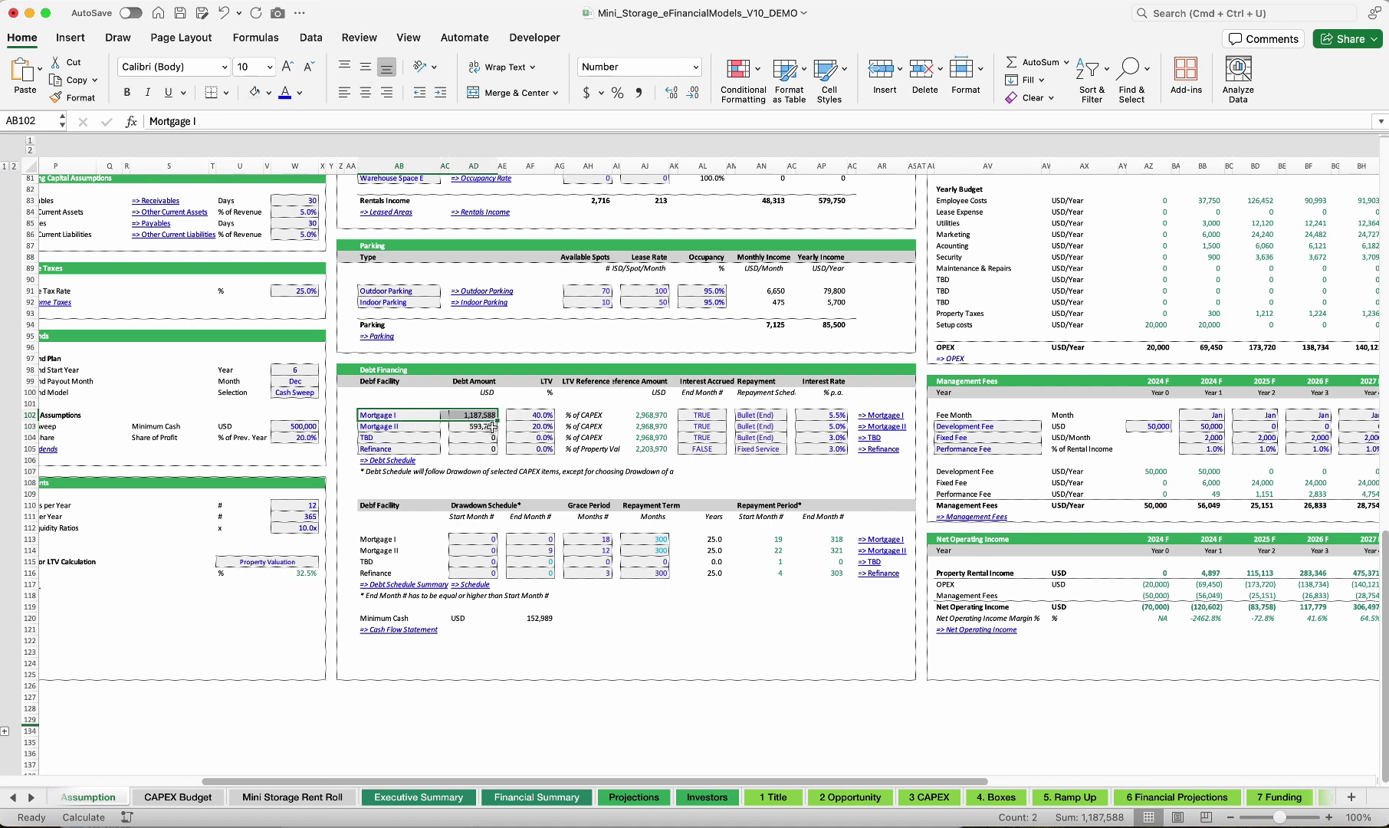
pyautogui.moveTo(582, 416); pyautogui.dragTo(583, 429)
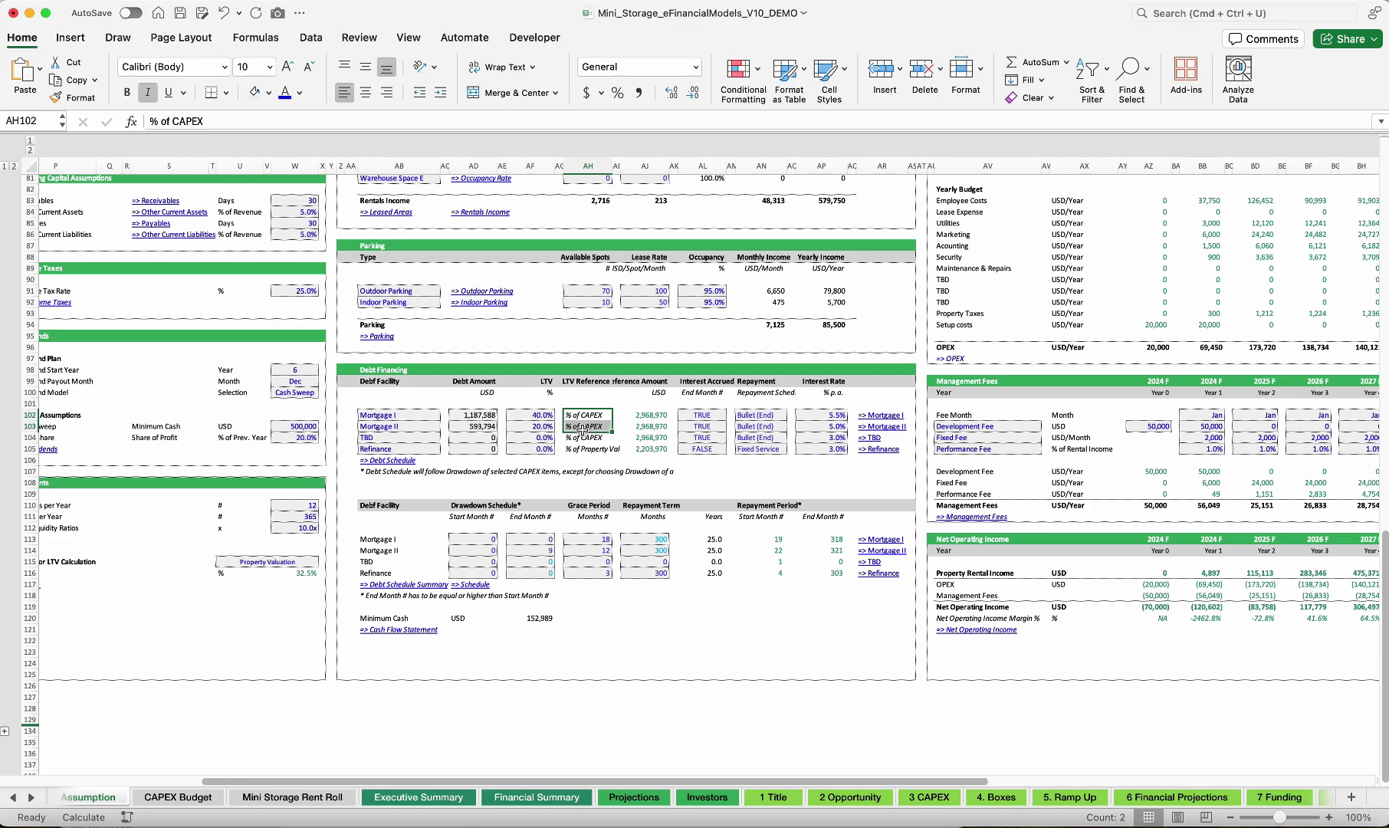
pyautogui.click(540, 425)
# Check the Mortgage I and Mortgage II amounts under Sources of Funds in the assumptions
pyautogui.scroll(15, 1219, 285)
pyautogui.hscroll(15, 1219, 285)
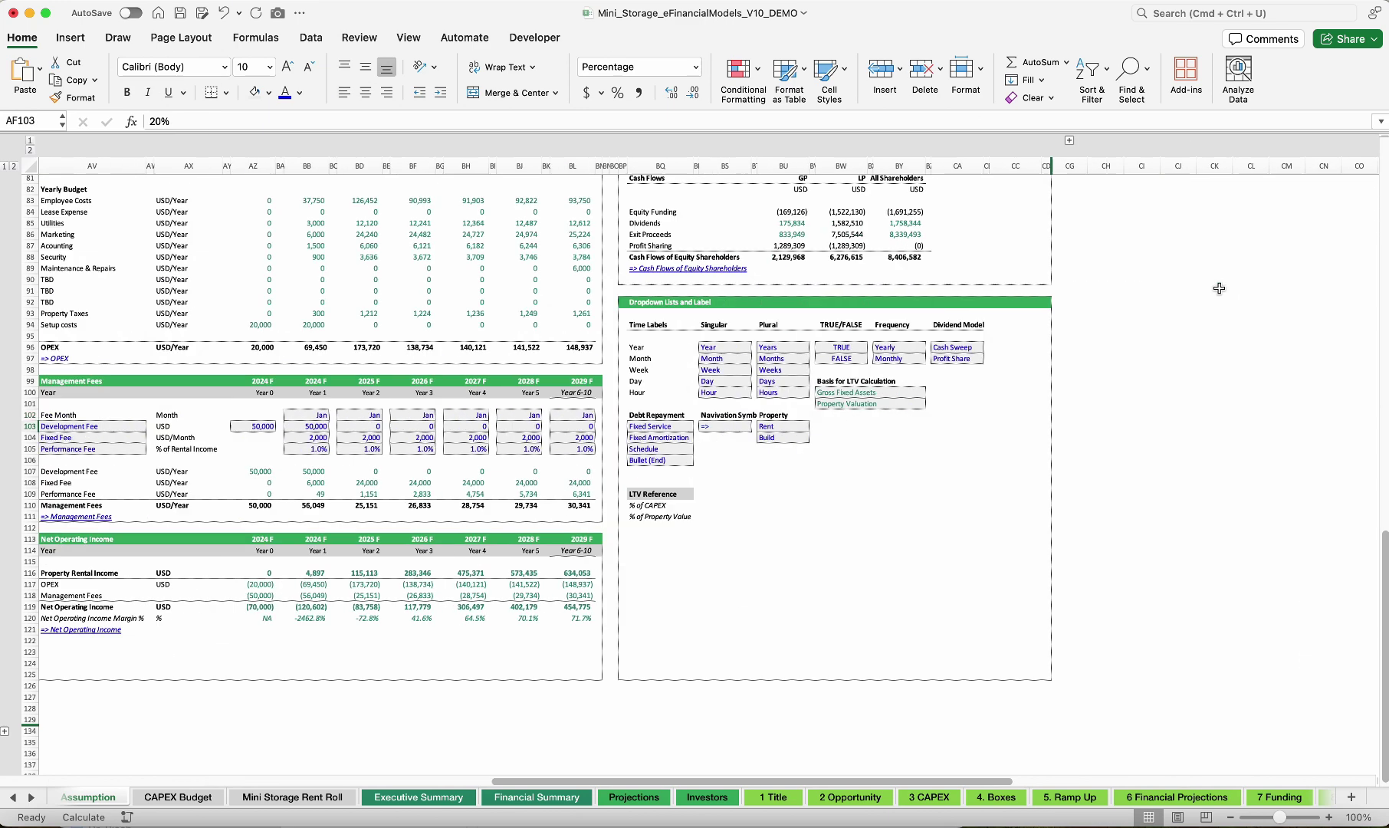
pyautogui.moveTo(621, 476)
pyautogui.mouseDown()
pyautogui.moveTo(620, 502)
pyautogui.moveTo(621, 487)
pyautogui.mouseUp()
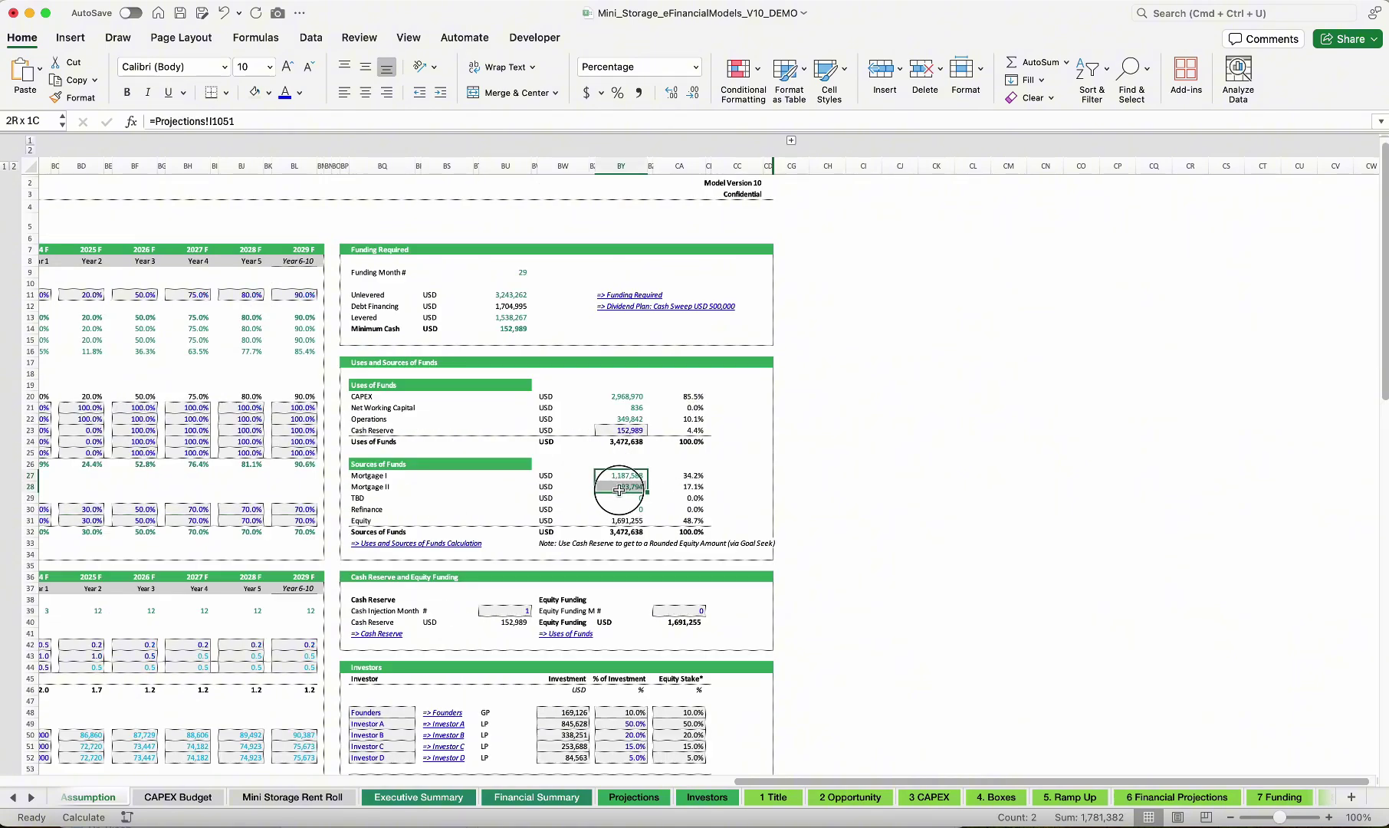
# Examine the Debt Drawdown and Debt Repayment rows of the Cash Flow Statement in the Financial Summary
pyautogui.click(545, 797)
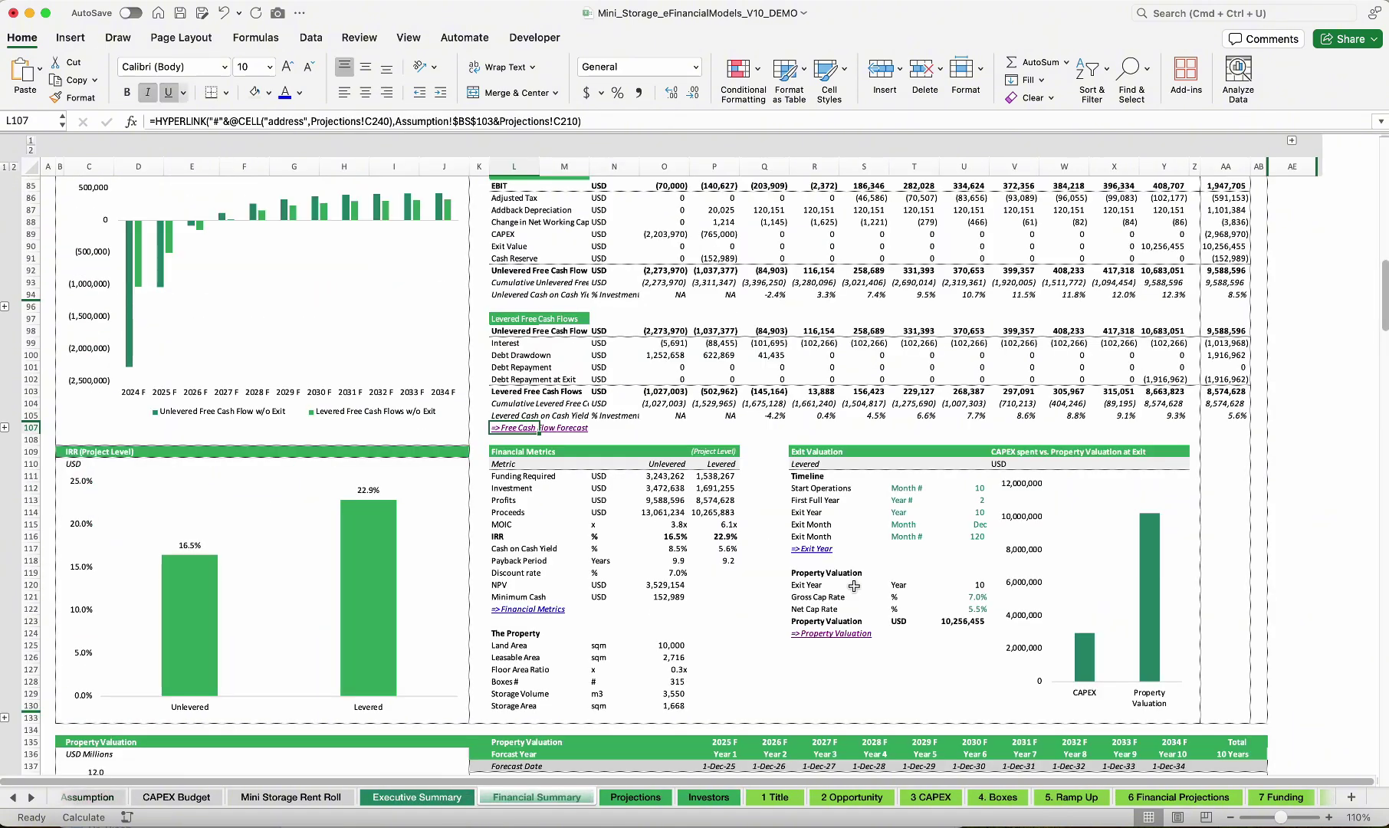
pyautogui.scroll(-15, 634, 539)
pyautogui.moveTo(664, 507); pyautogui.dragTo(758, 511)
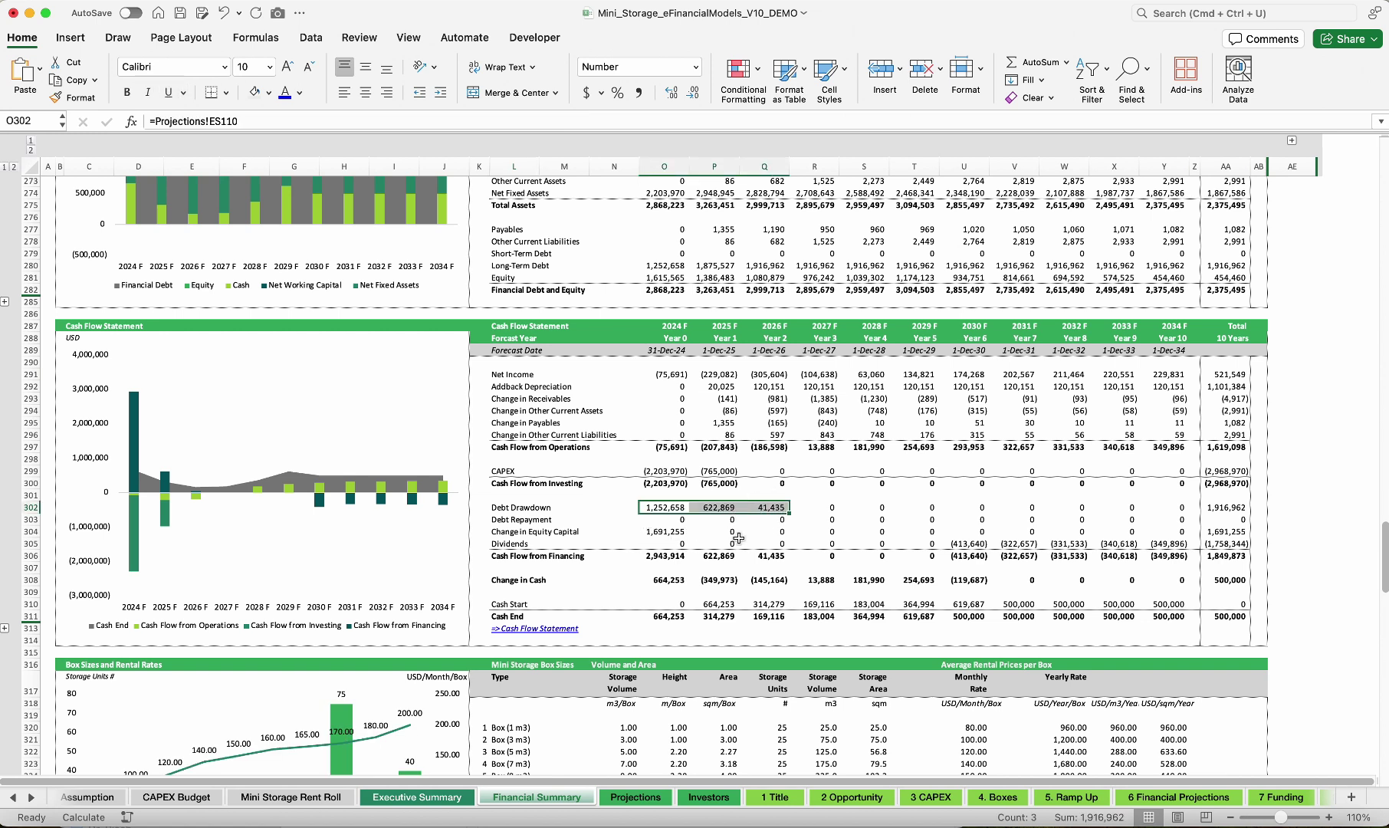
pyautogui.moveTo(824, 525); pyautogui.dragTo(1164, 520)
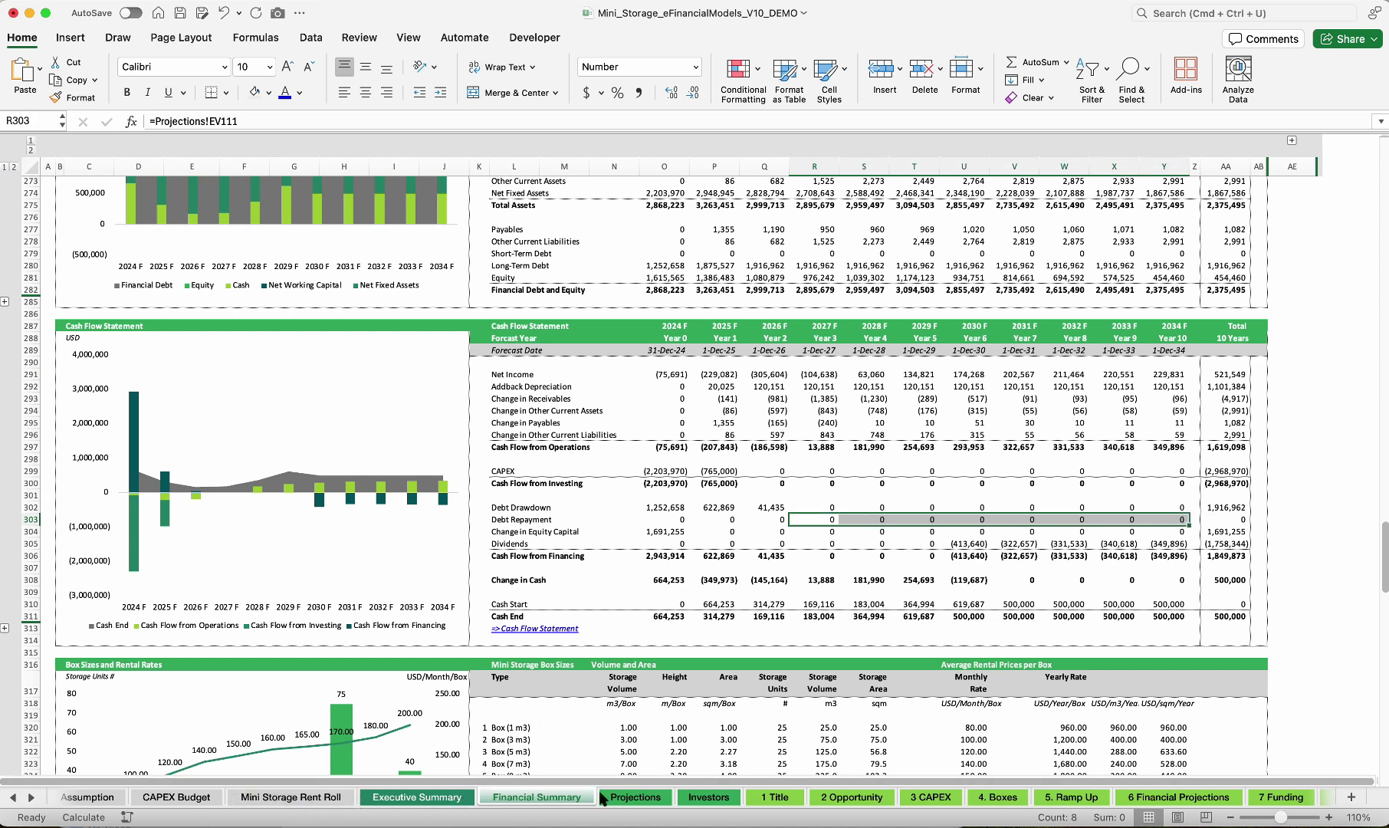
# Set the repayment schedule of both Mortgage I and Mortgage II to Fixed Service in the Debt Financing assumptions
pyautogui.click(107, 801)
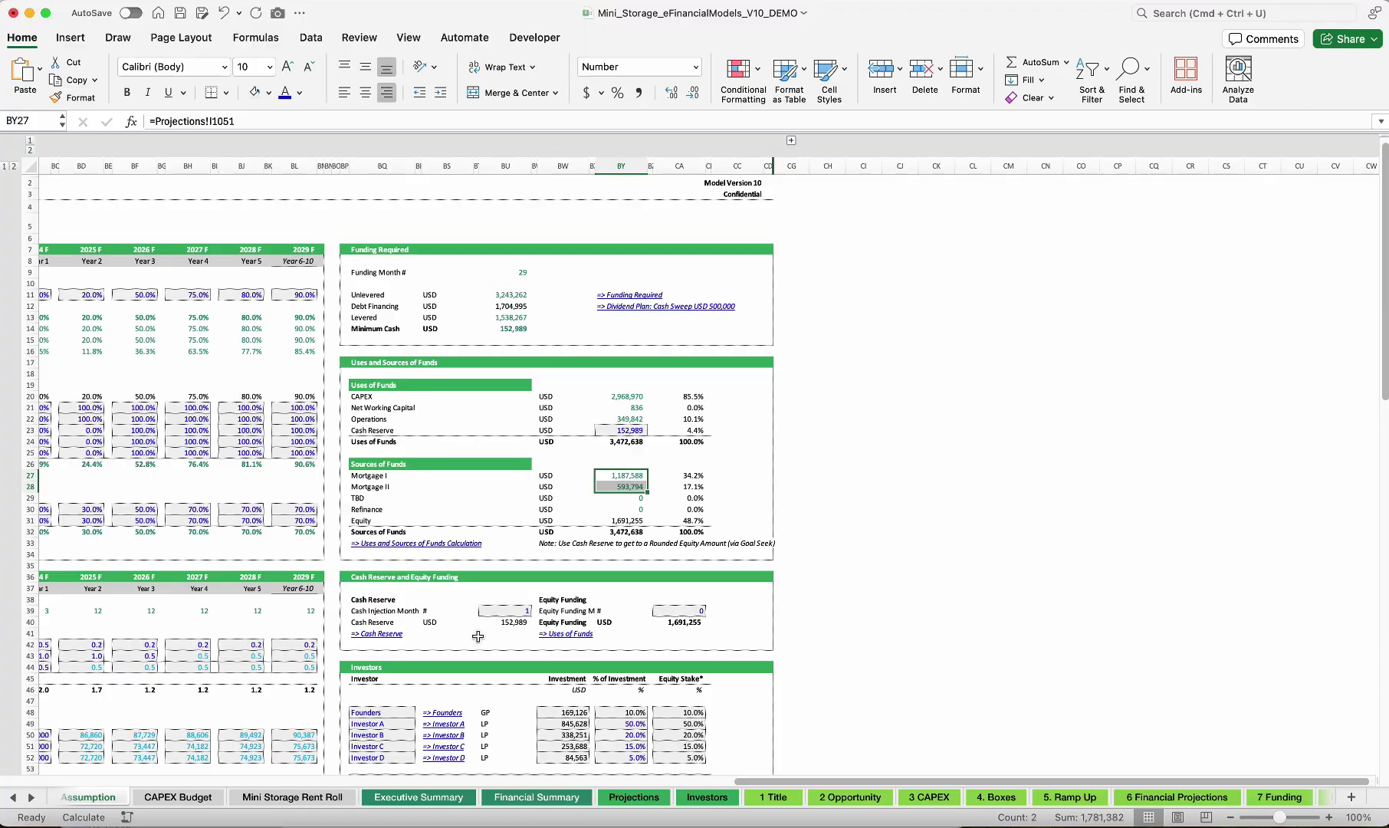
pyautogui.hscroll(-10, 477, 637)
pyautogui.scroll(-15, 477, 637)
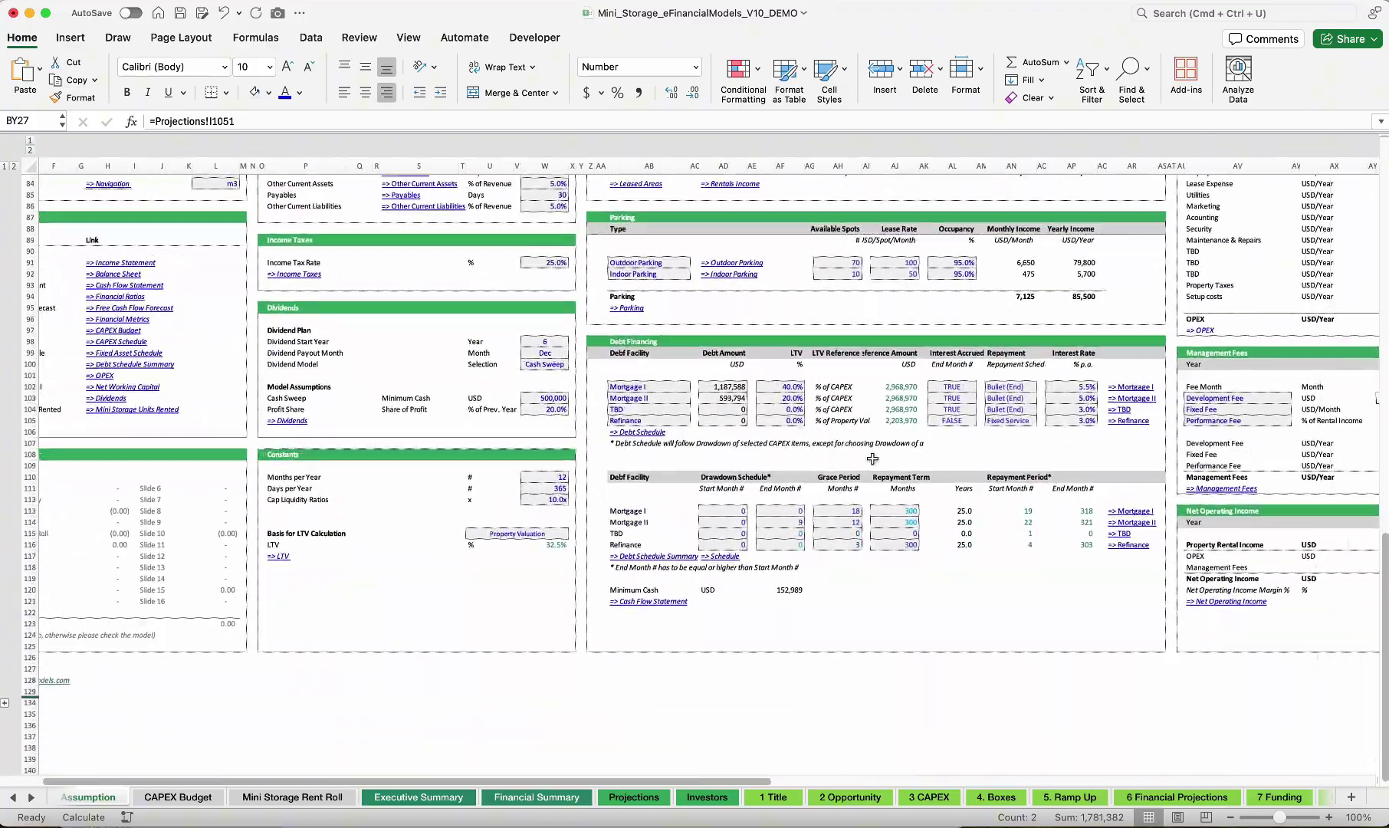
pyautogui.hscroll(2, 476, 637)
pyautogui.click(992, 372)
pyautogui.click(1001, 370)
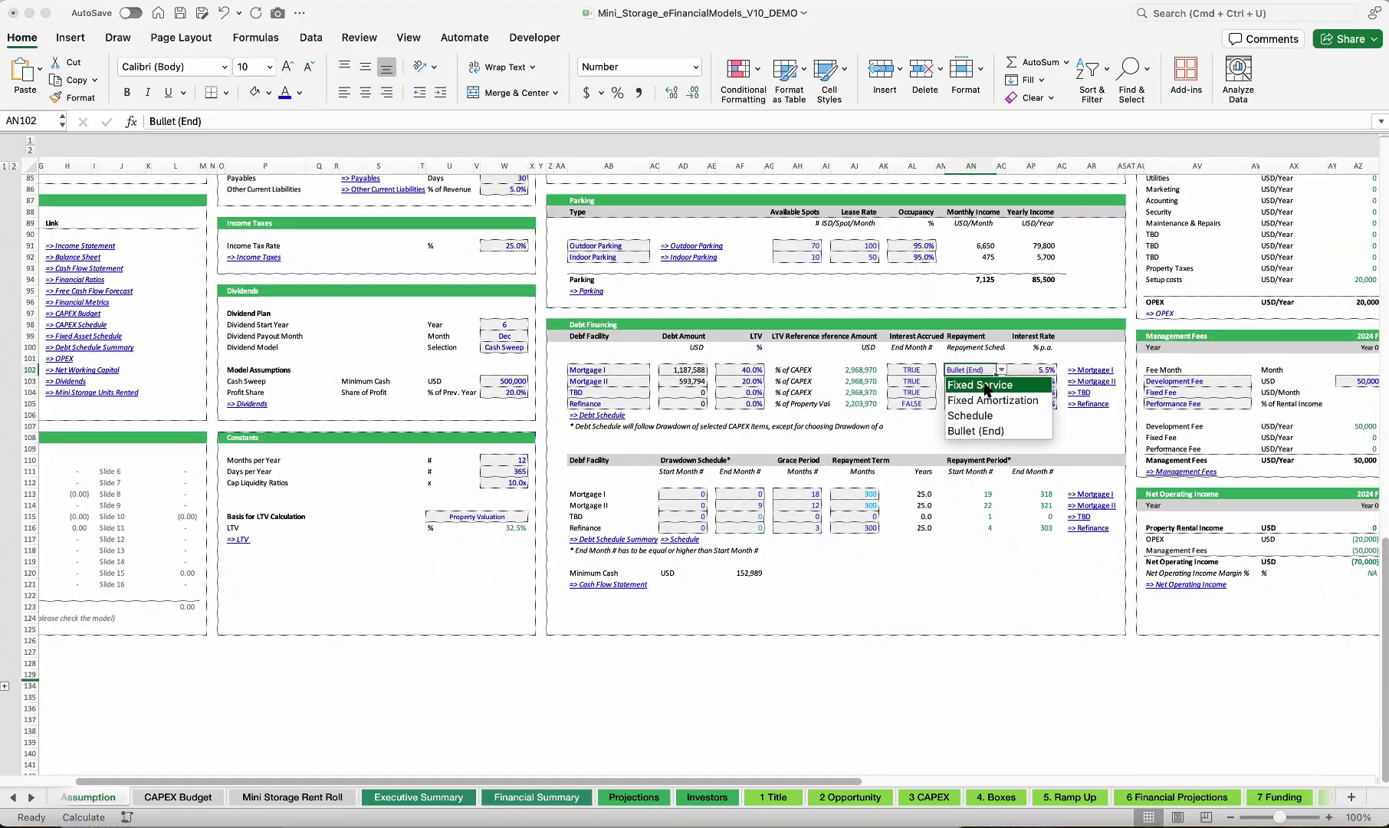
pyautogui.click(968, 383)
pyautogui.hotkey('ctrl', 'c')
pyautogui.click(988, 389)
pyautogui.hotkey('ctrl', 'v')
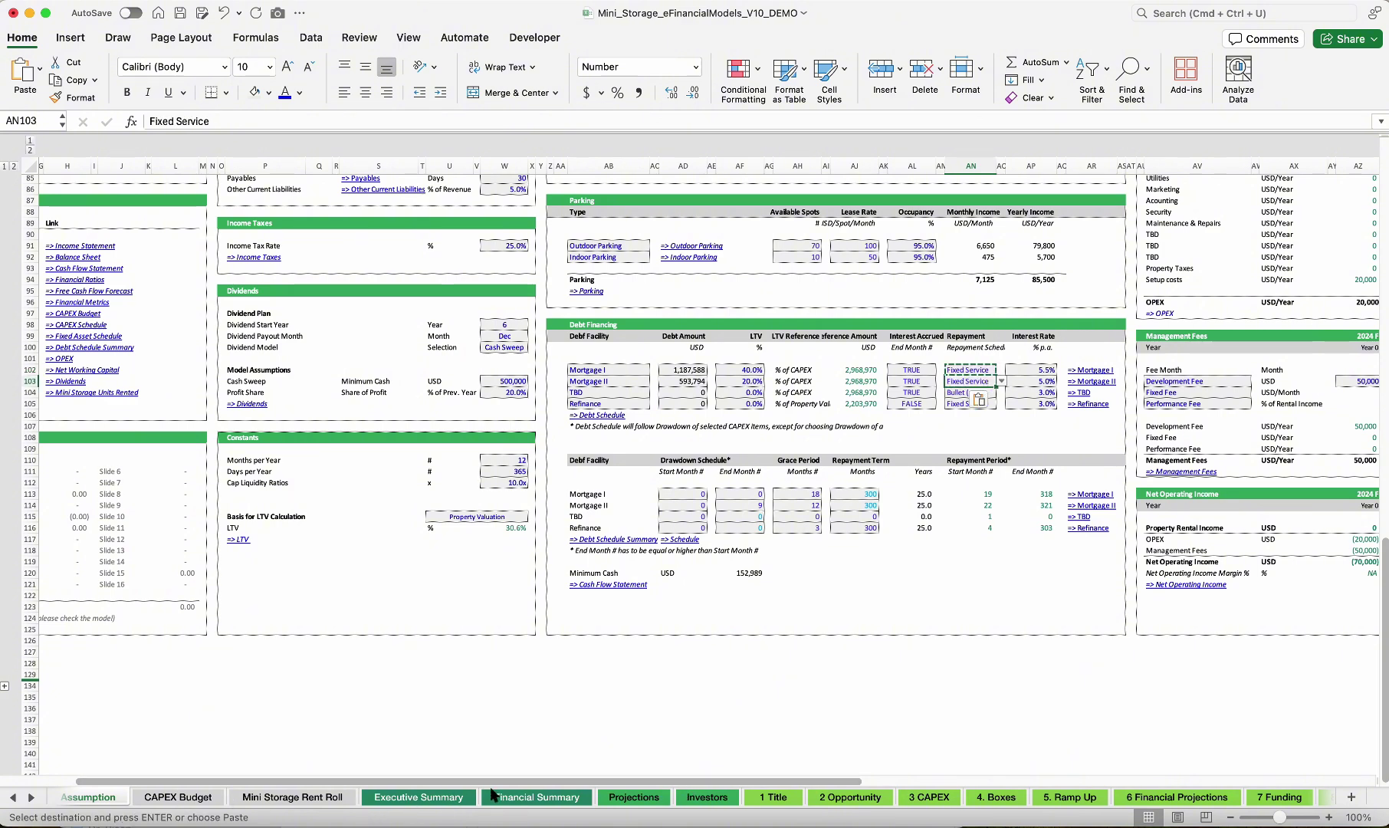
# Review the Debt Repayment and Dividends rows of the Cash Flow Statement and the Property Valuation chart in the Financial Summary
pyautogui.click(512, 799)
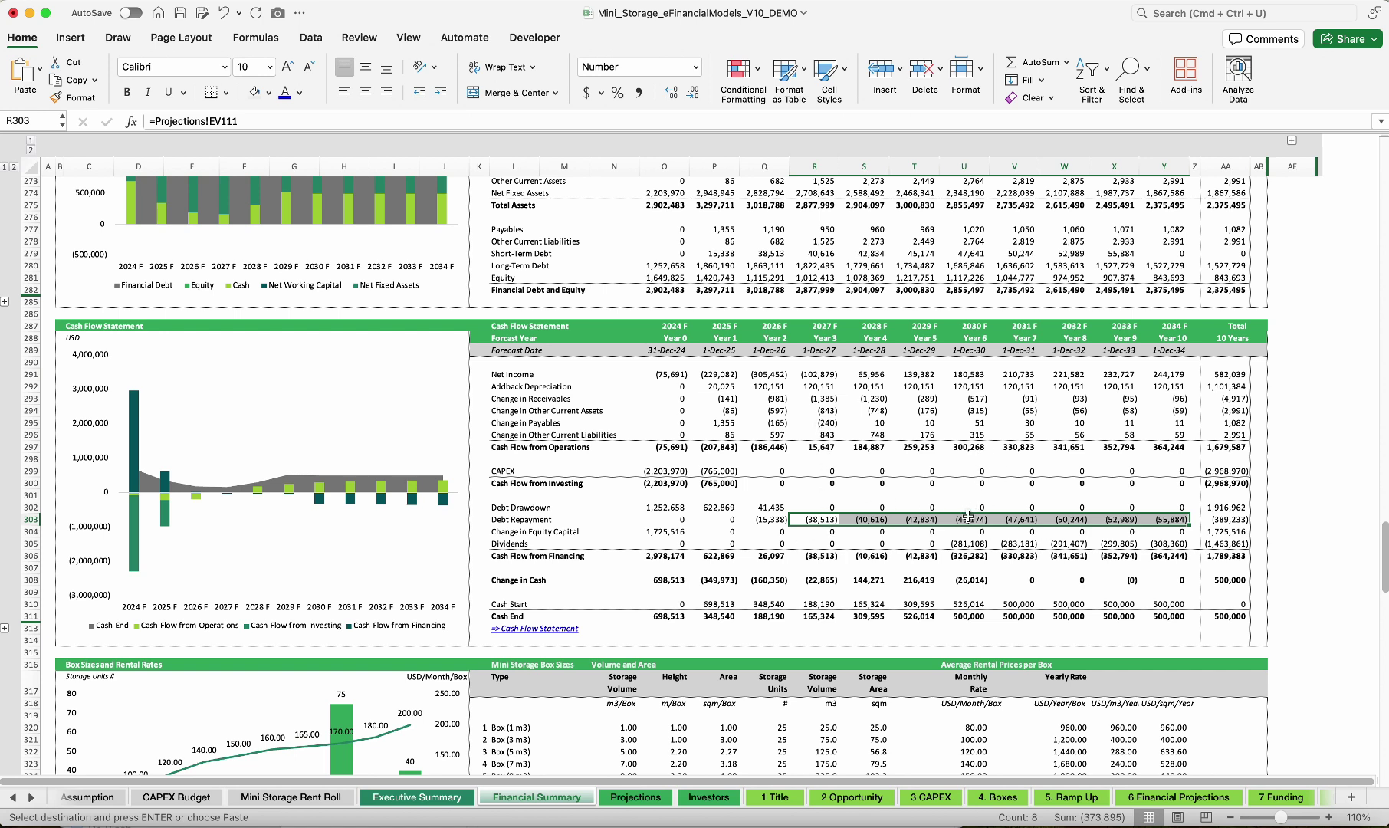
pyautogui.moveTo(964, 544); pyautogui.dragTo(1152, 546)
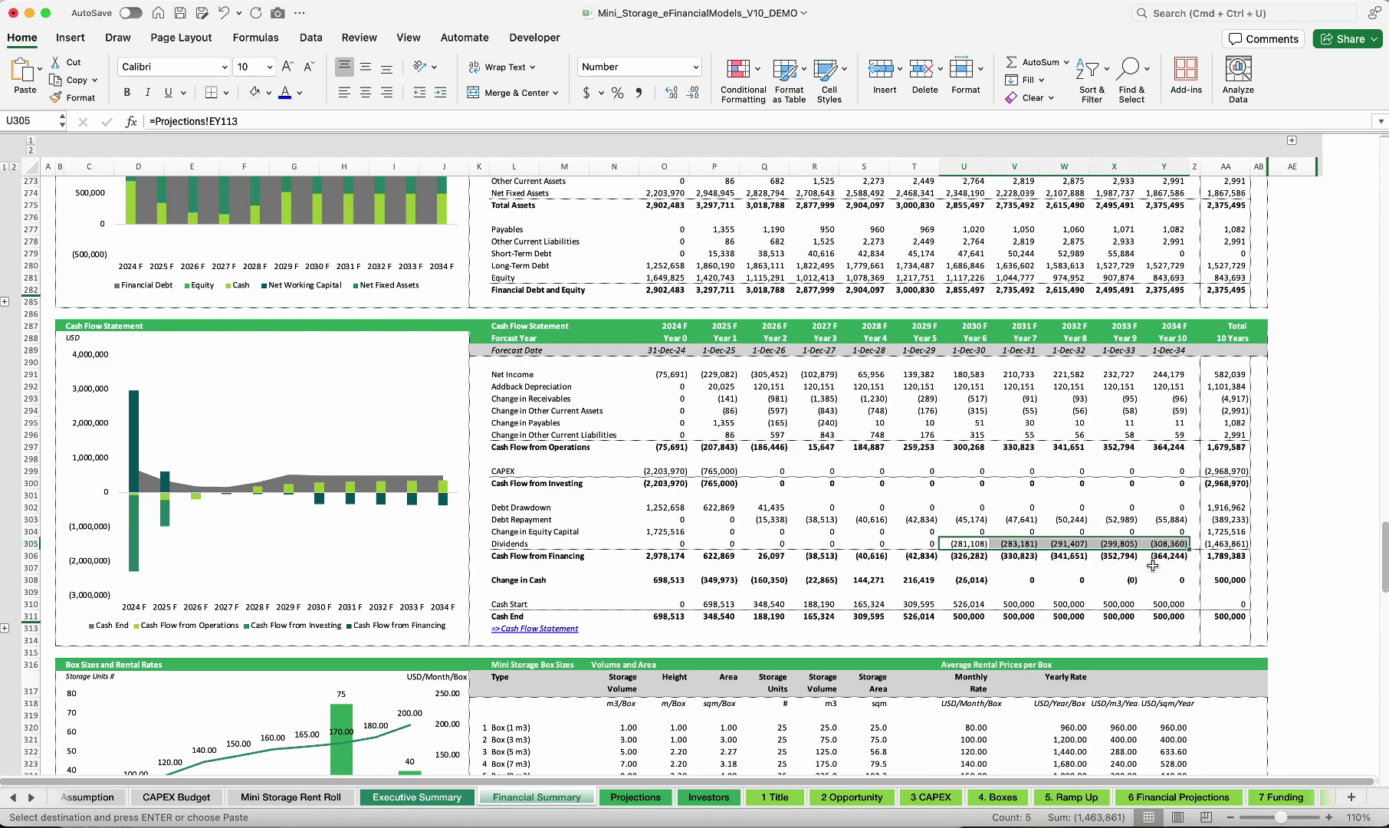
pyautogui.scroll(20, 1151, 565)
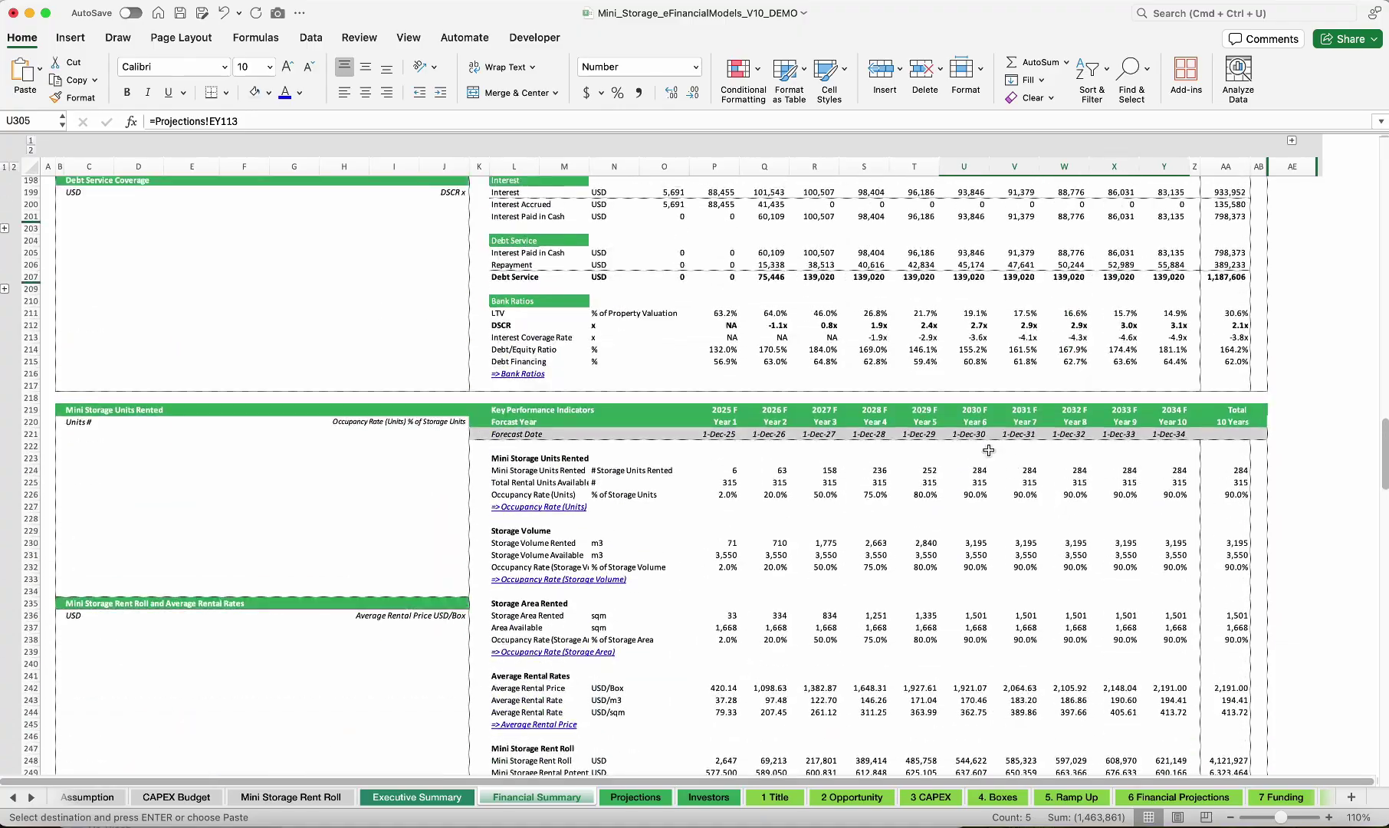
pyautogui.scroll(13, 954, 461)
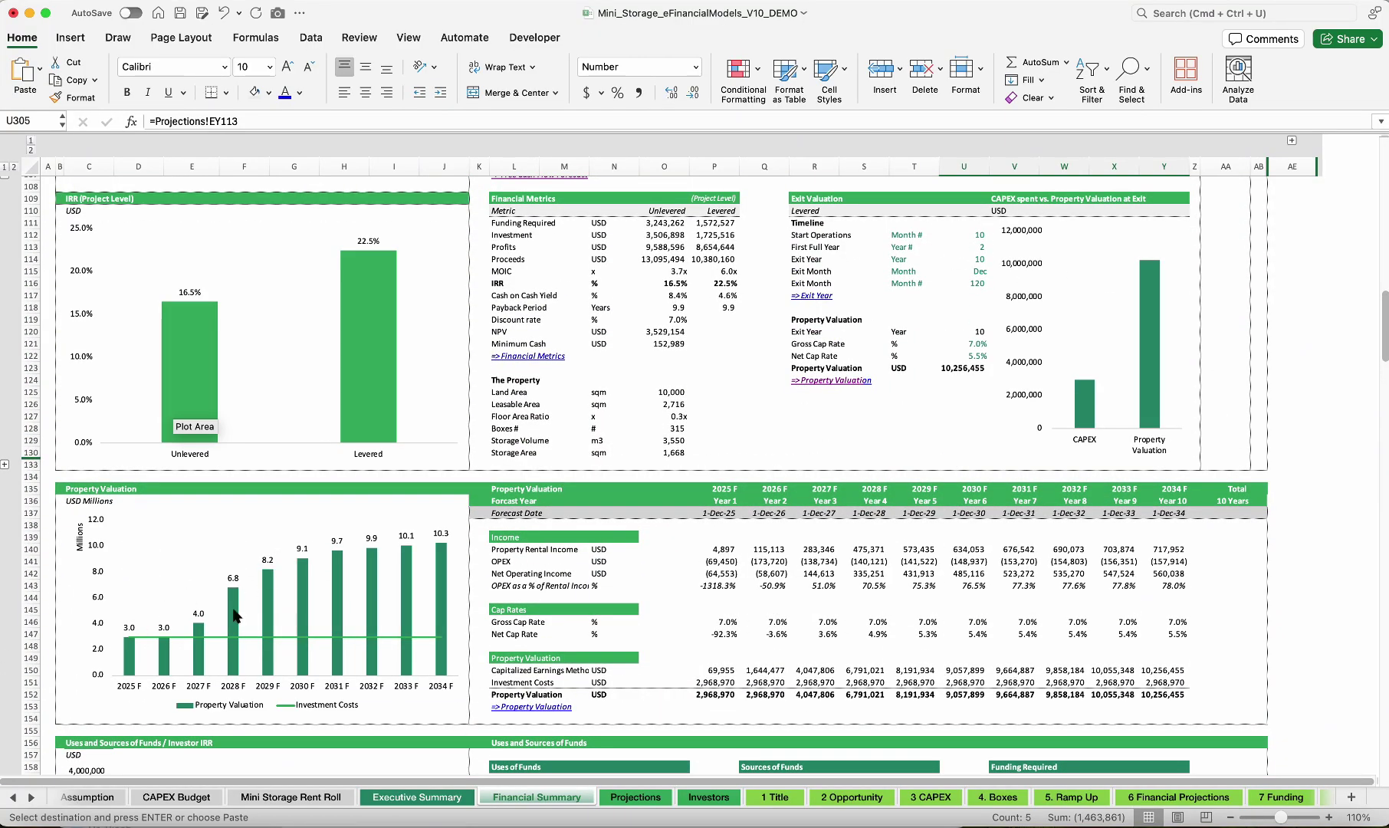
pyautogui.moveTo(131, 653)
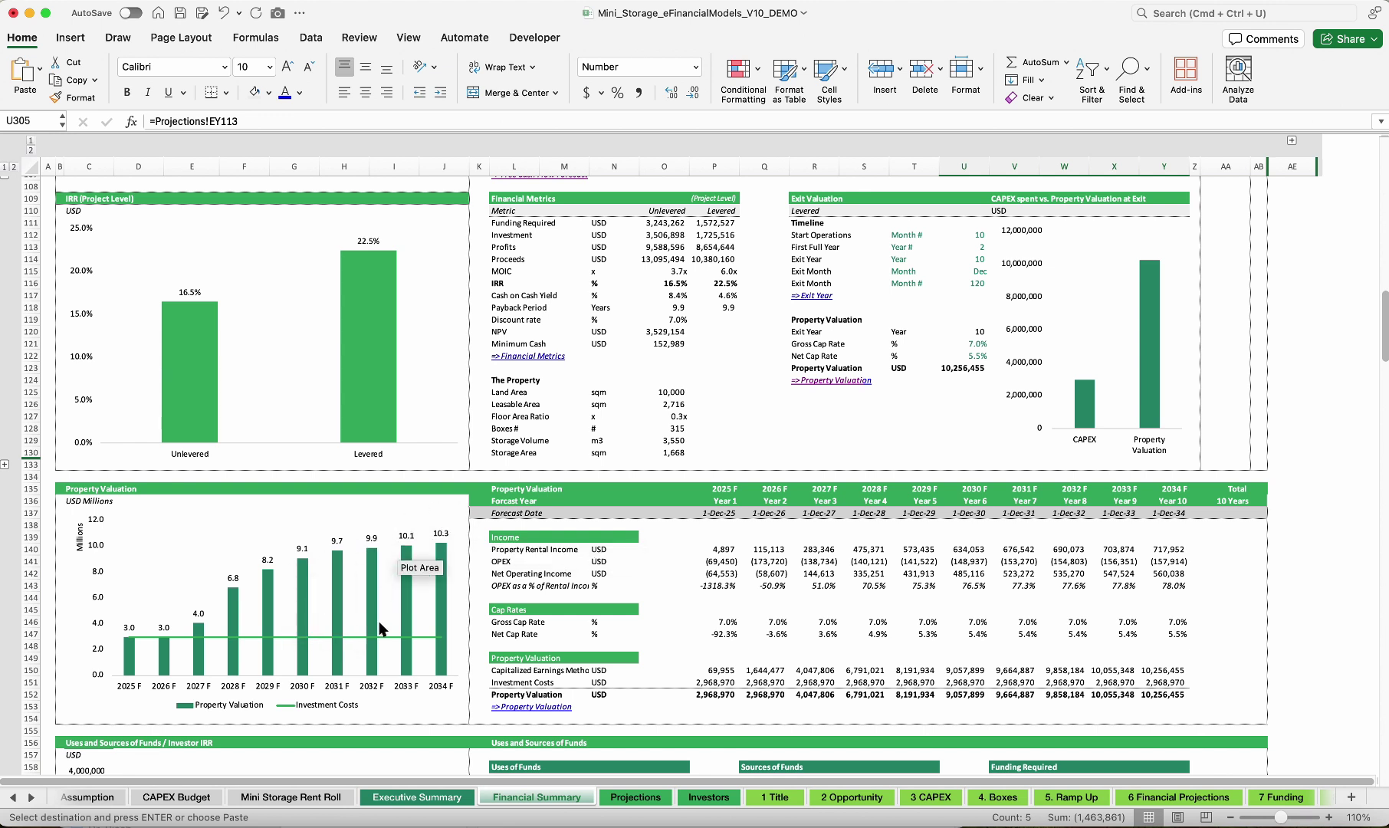
pyautogui.moveTo(407, 624)
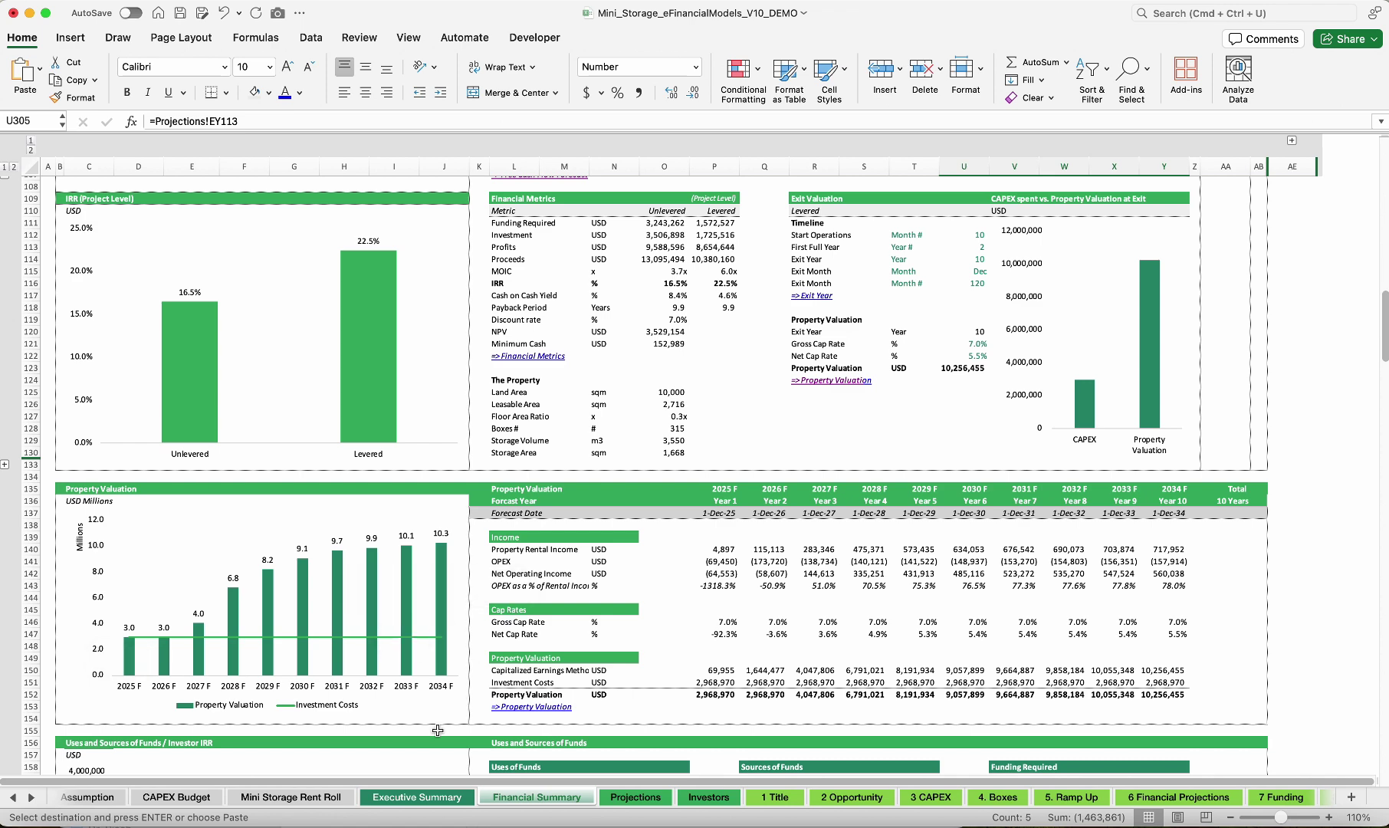
# Set the LTV of the Refinance facility to 65% in the Debt Financing assumptions
pyautogui.click(115, 801)
pyautogui.scroll(2, 695, 523)
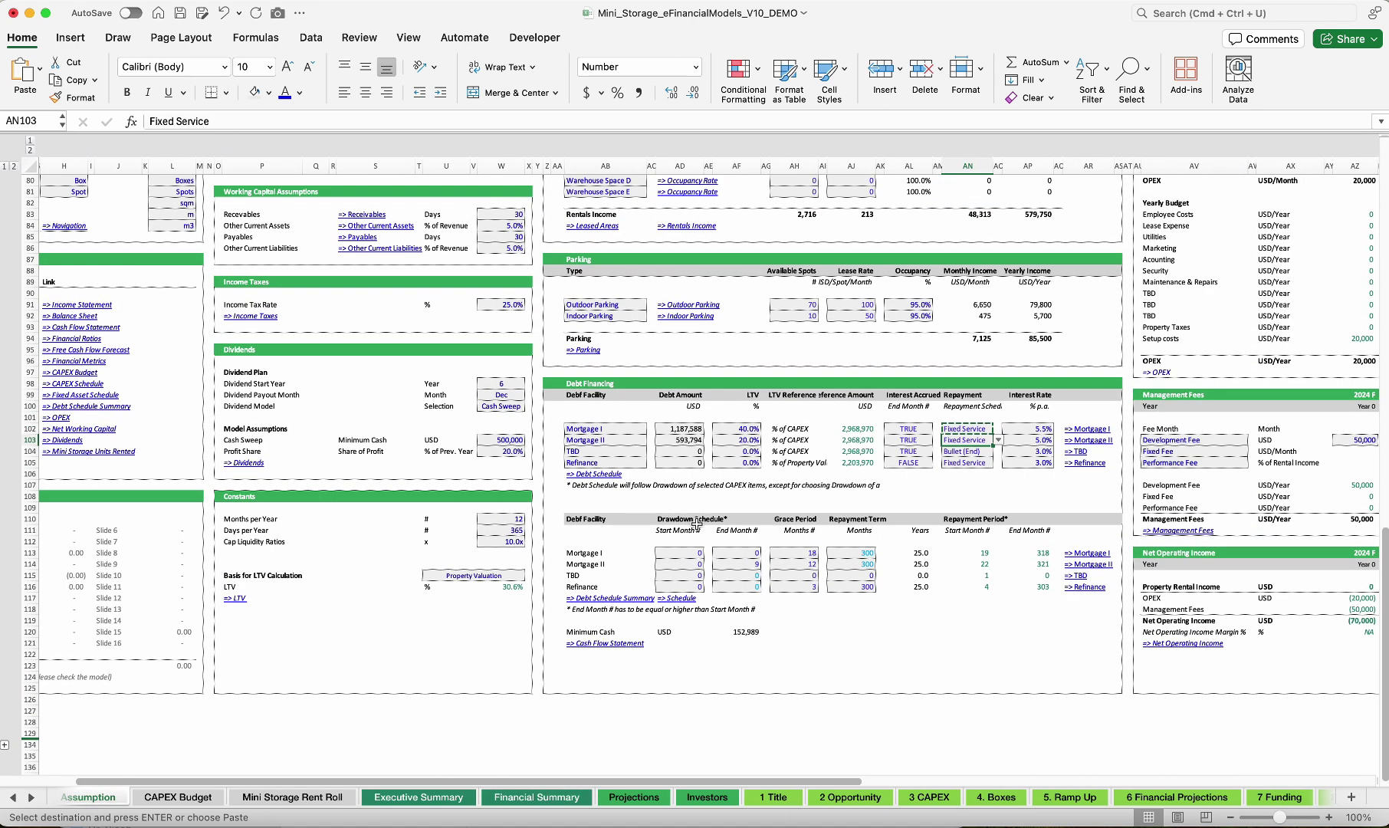
pyautogui.click(962, 422)
pyautogui.click(998, 428)
pyautogui.click(574, 523)
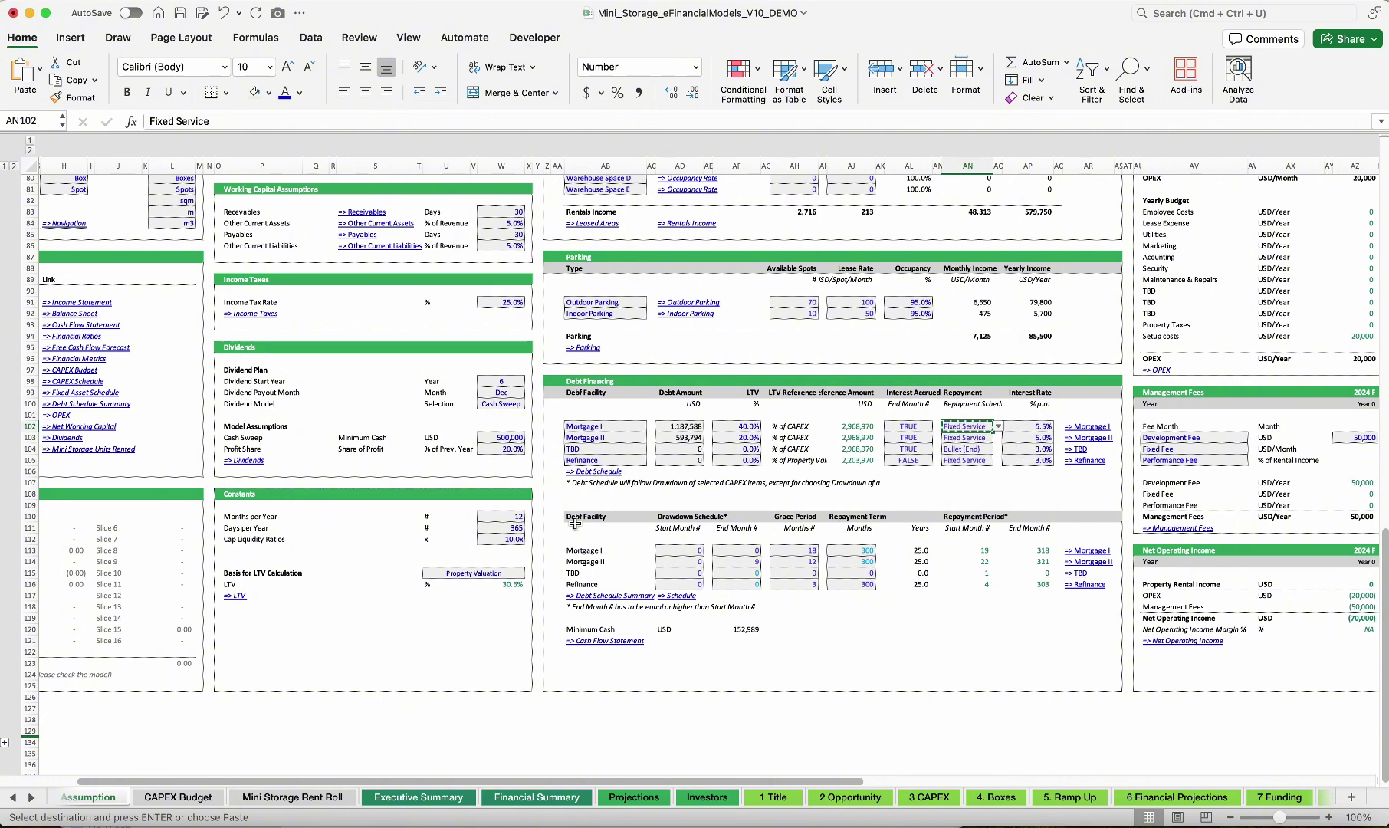
pyautogui.click(688, 458)
pyautogui.press('Right')
pyautogui.press('Right')
pyautogui.write('7')
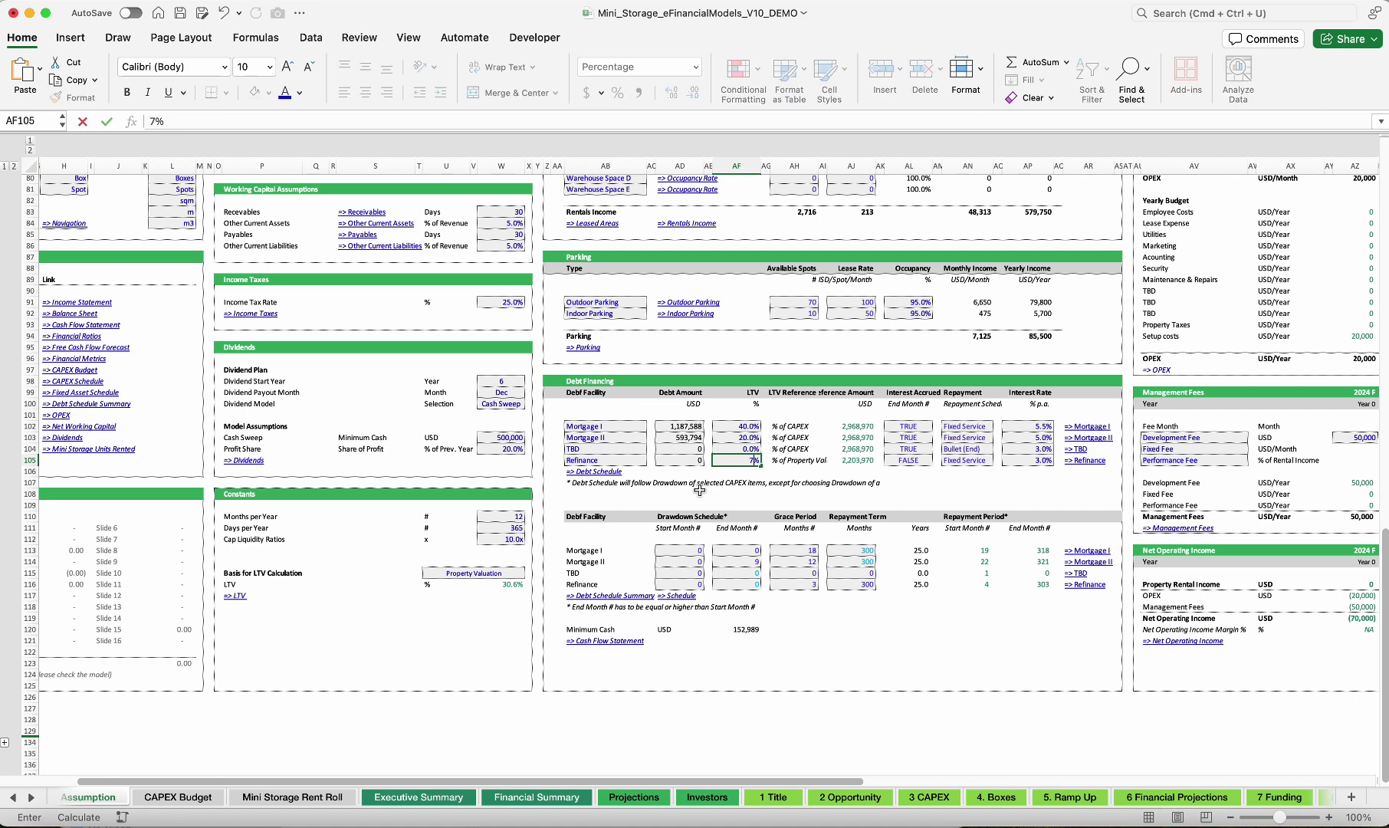
pyautogui.write('5')
pyautogui.press('Right')
pyautogui.press('Right')
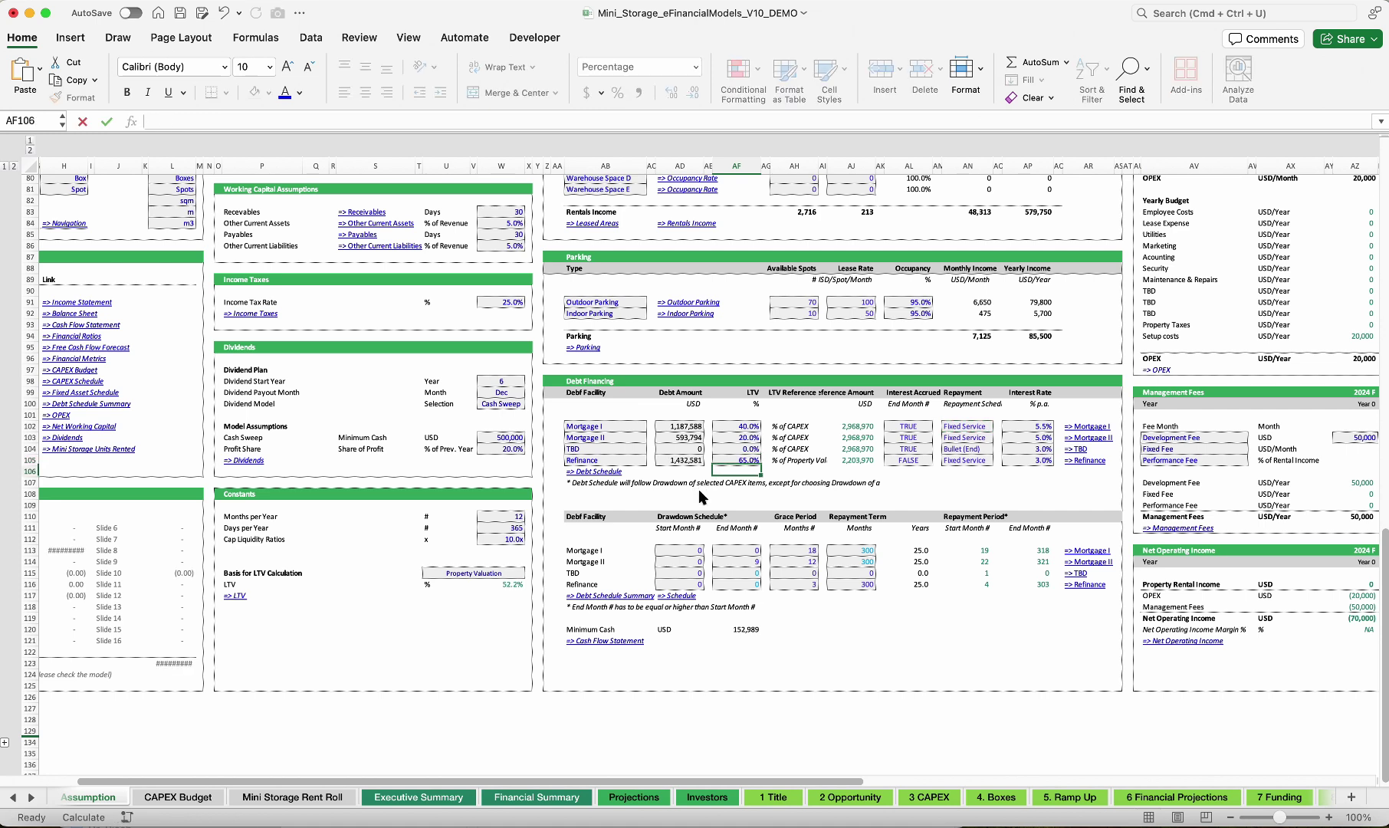
# Set the drawdown start month of the Refinance facility to 49
pyautogui.click(672, 586)
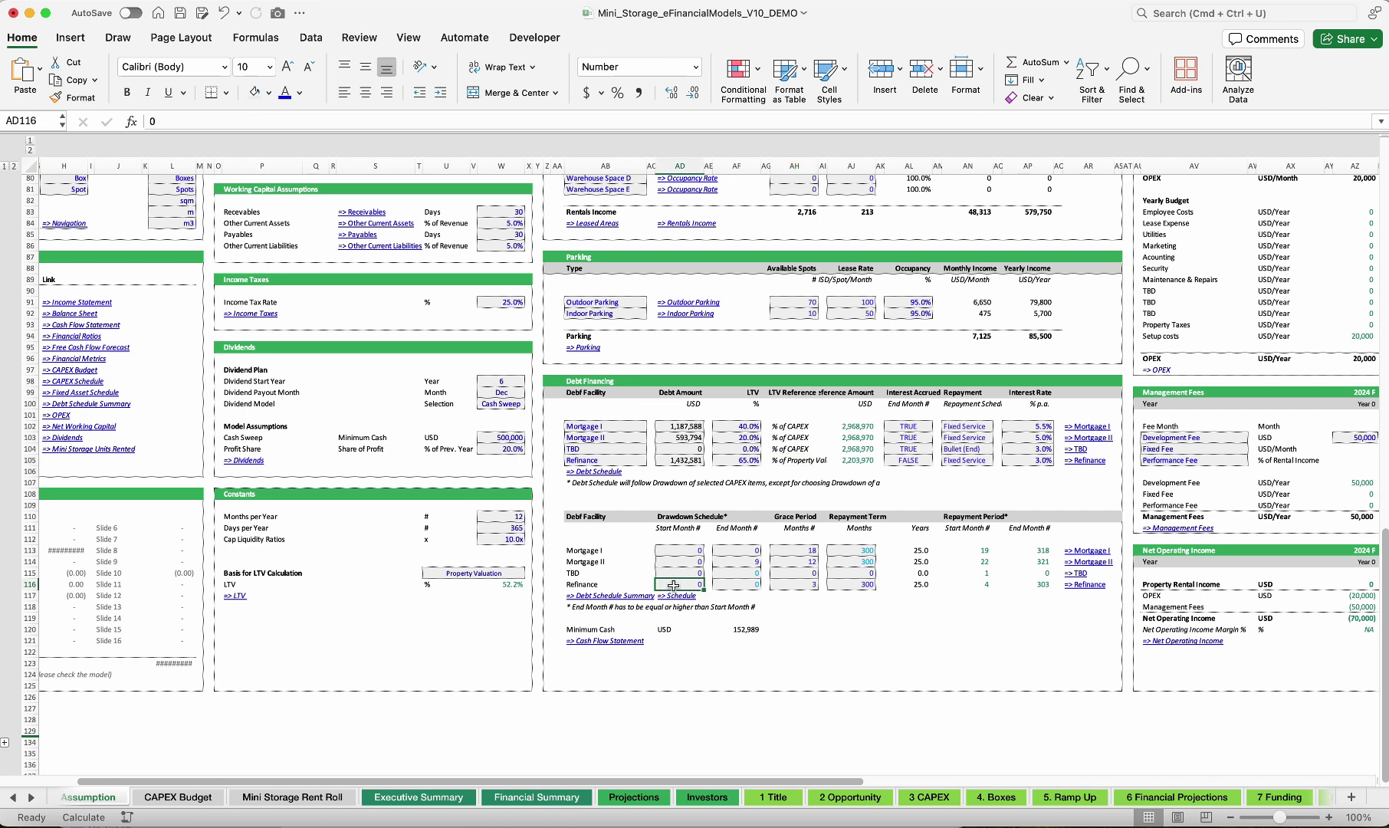
pyautogui.write('49')
pyautogui.press('Return')
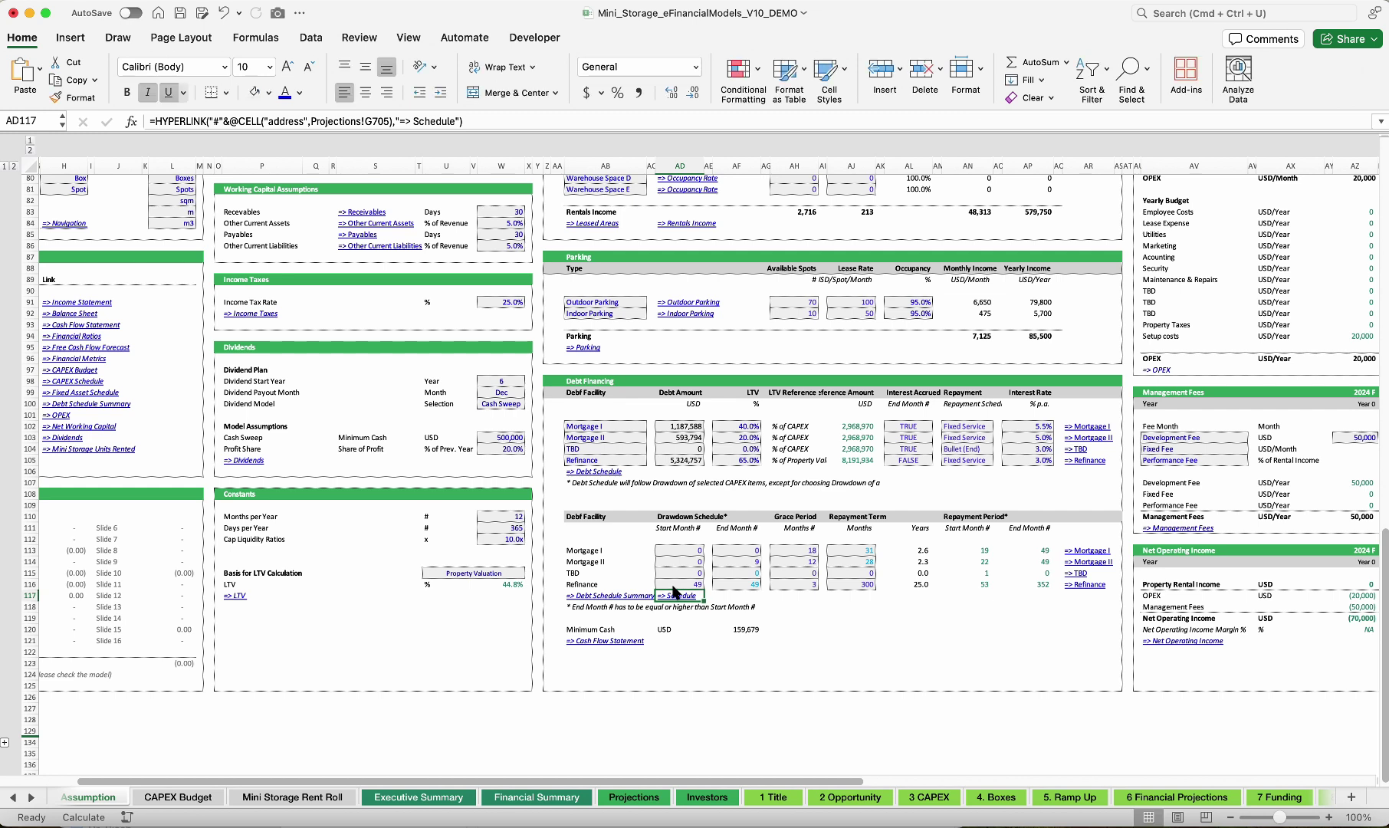
# Set the drawdown start month of the Refinance facility to 61
pyautogui.click(673, 586)
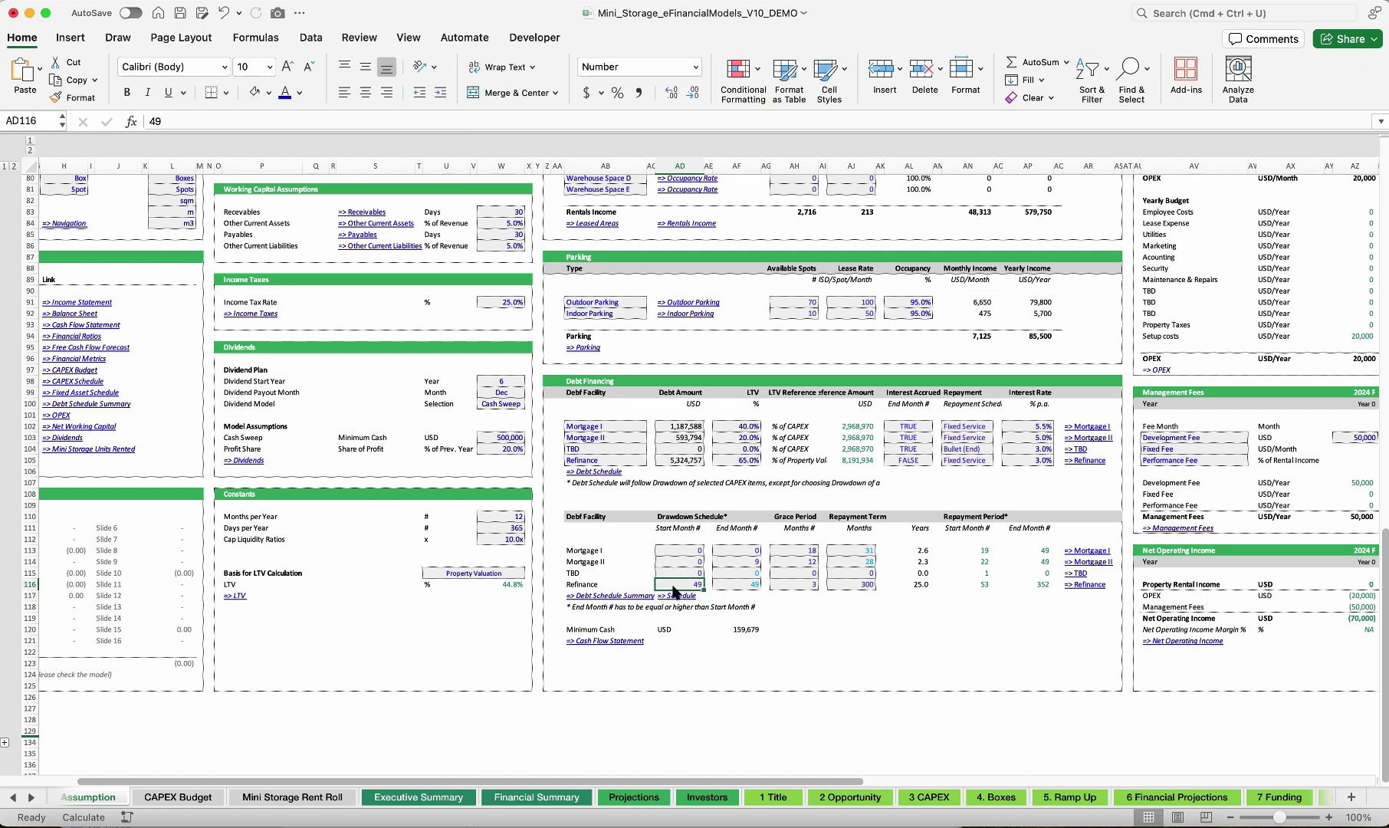
pyautogui.write('61')
pyautogui.press('Return')
pyautogui.click(674, 588)
# Examine the drawdown and repayment periods of Mortgage I and Mortgage II and the repayment options offered for Mortgage I
pyautogui.moveTo(590, 557); pyautogui.dragTo(1040, 557)
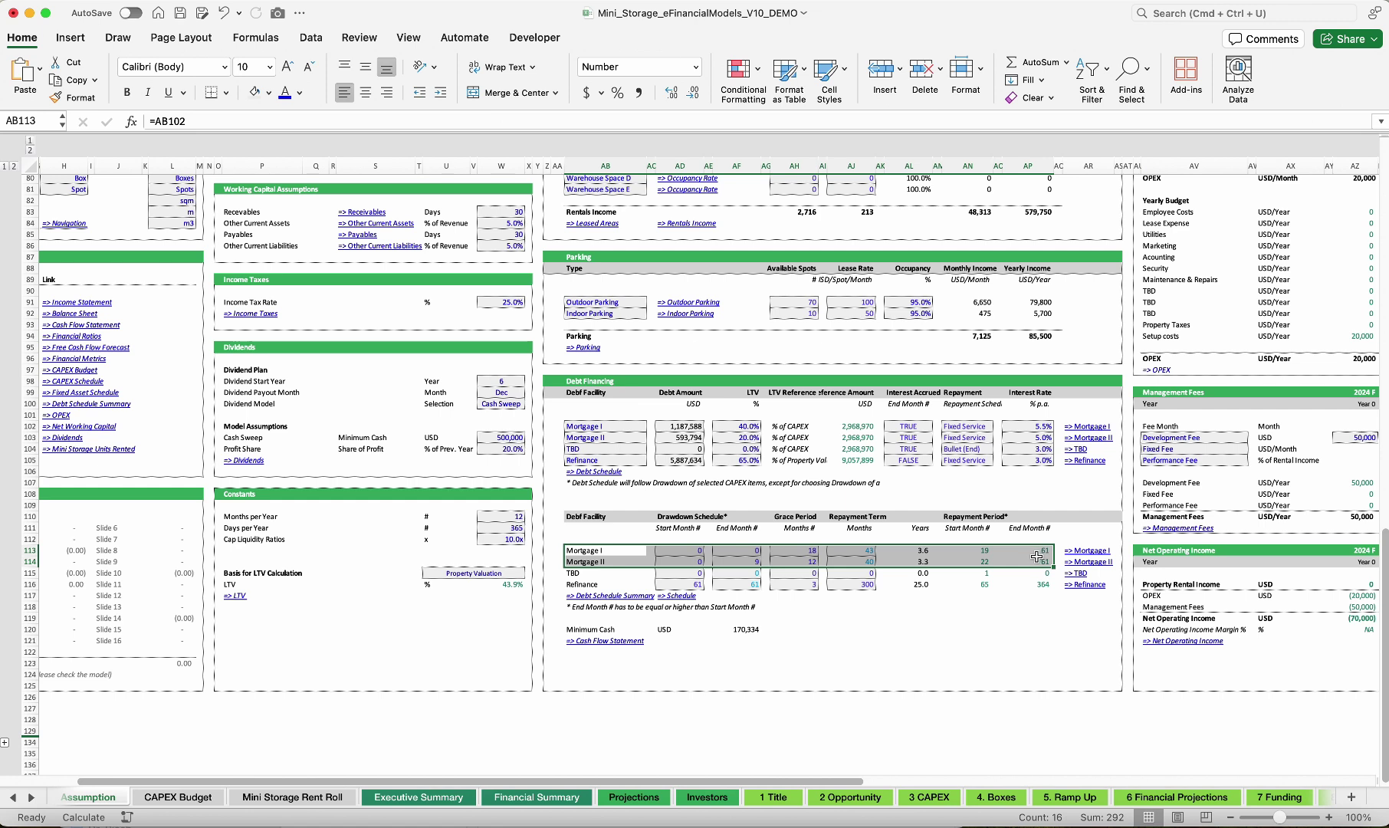
pyautogui.click(679, 585)
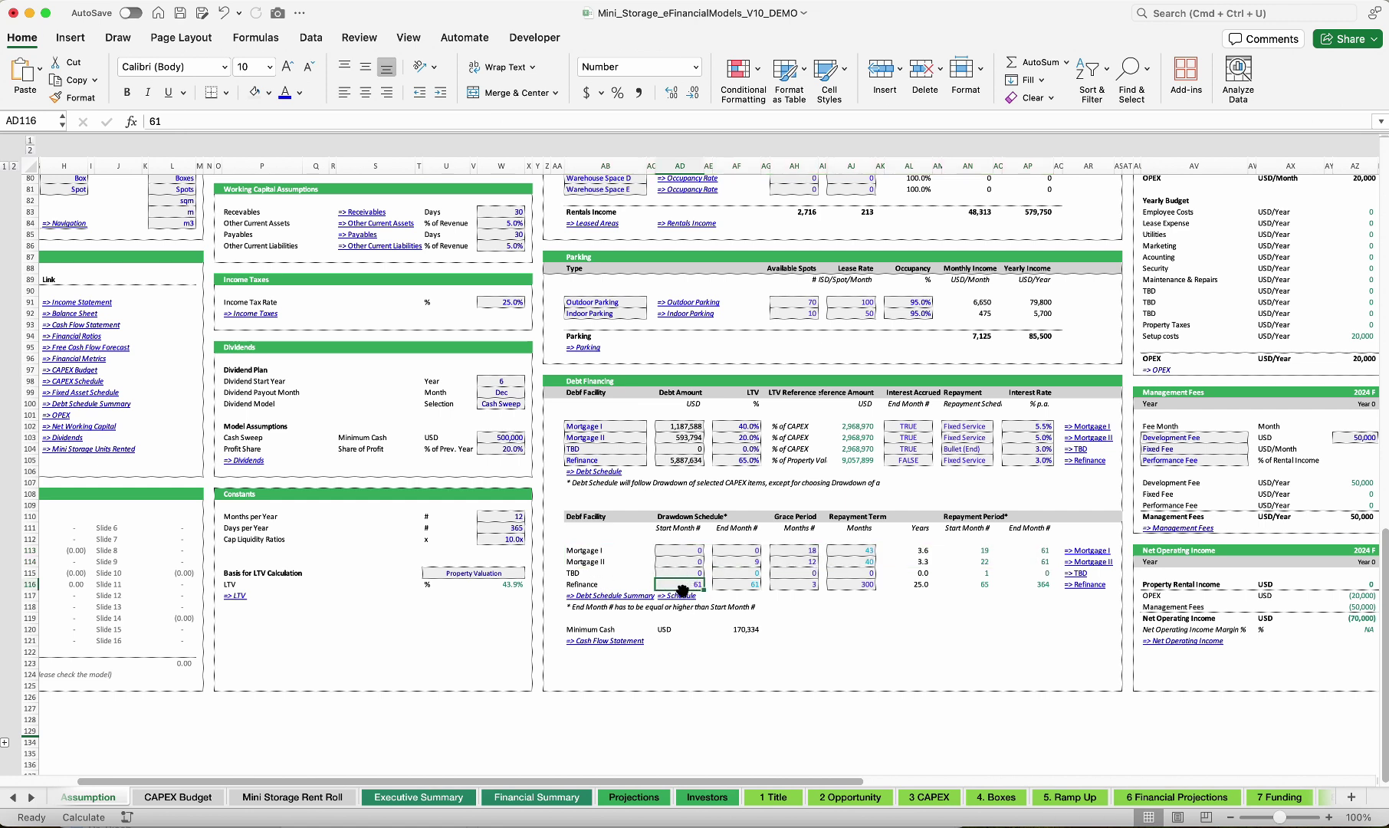
pyautogui.click(964, 430)
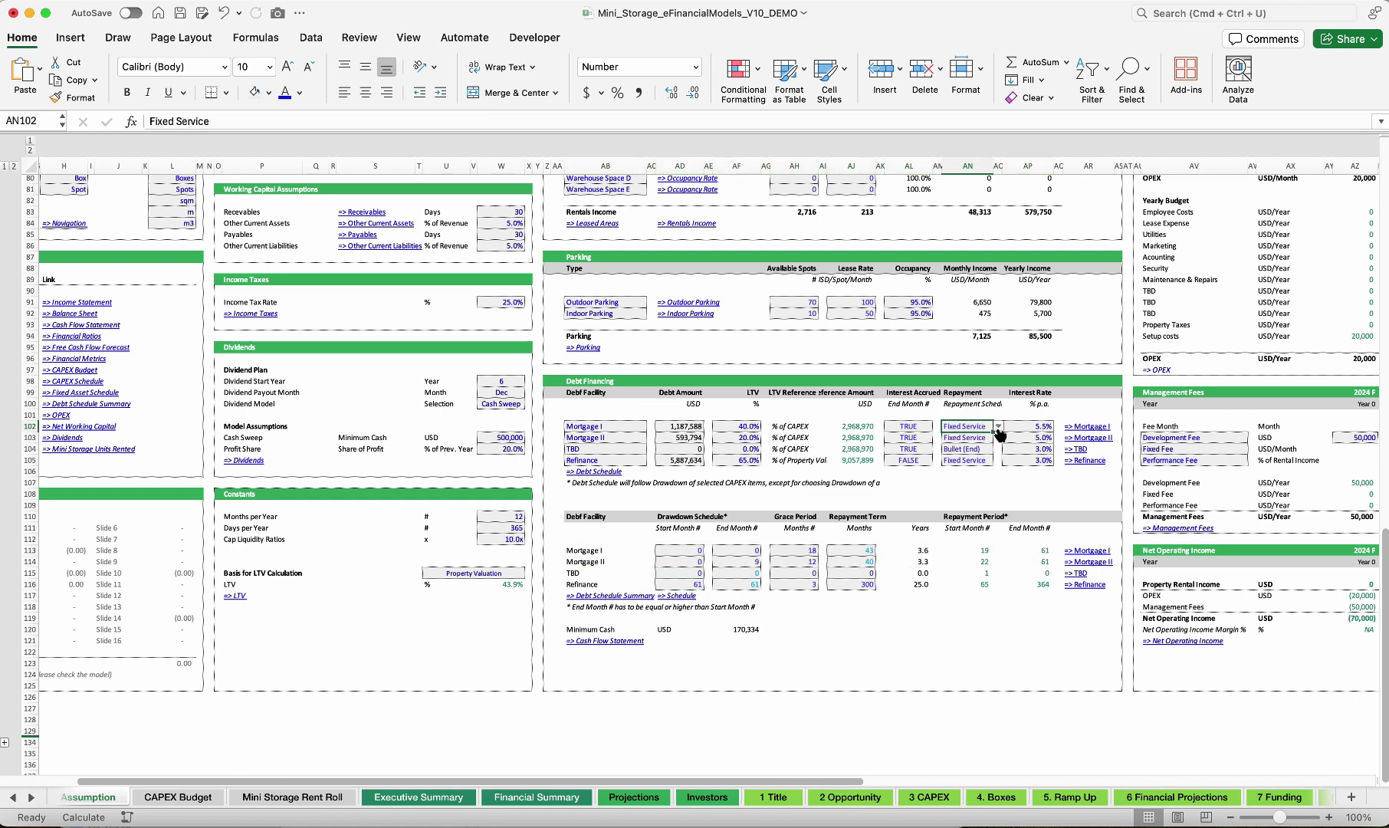
pyautogui.click(998, 426)
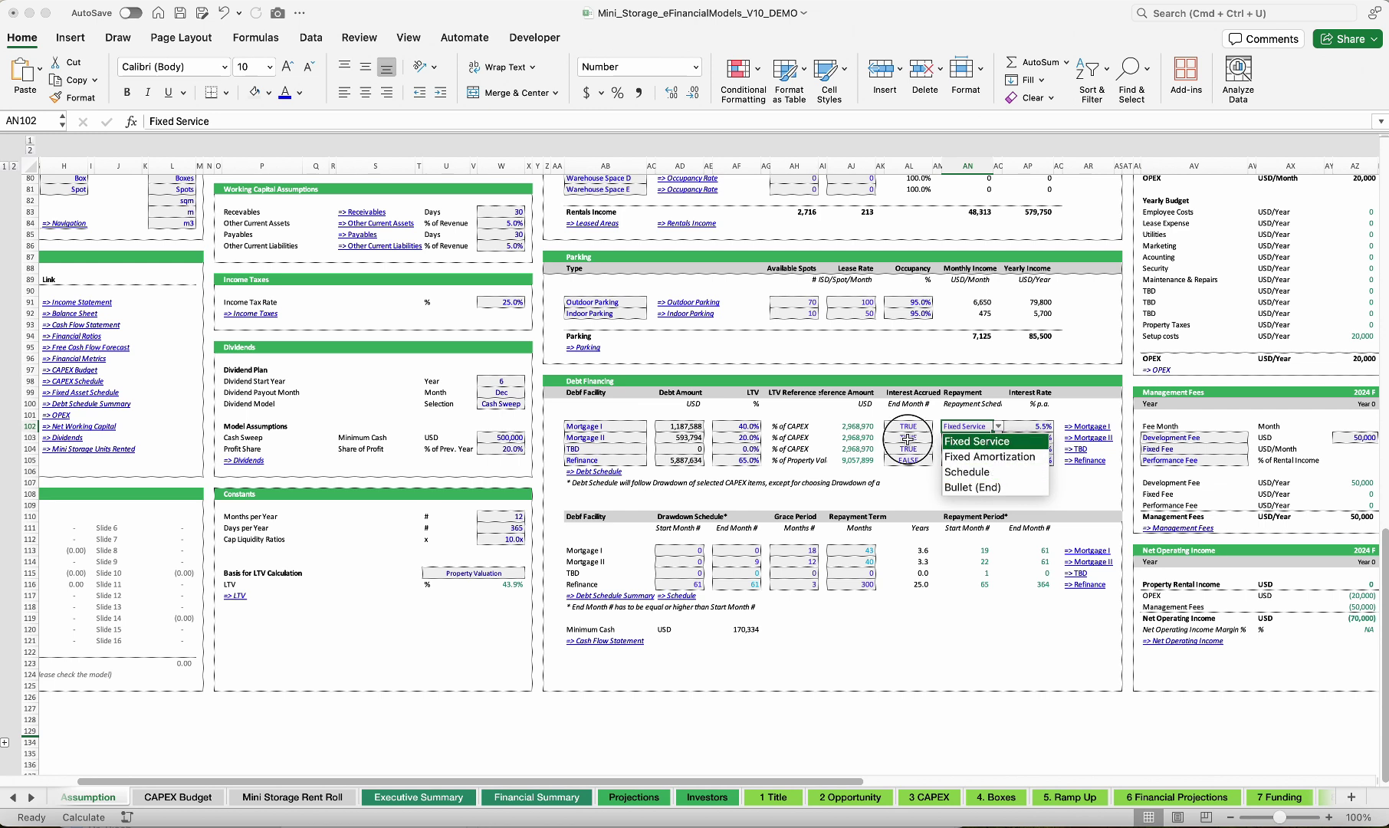
pyautogui.press('Escape')
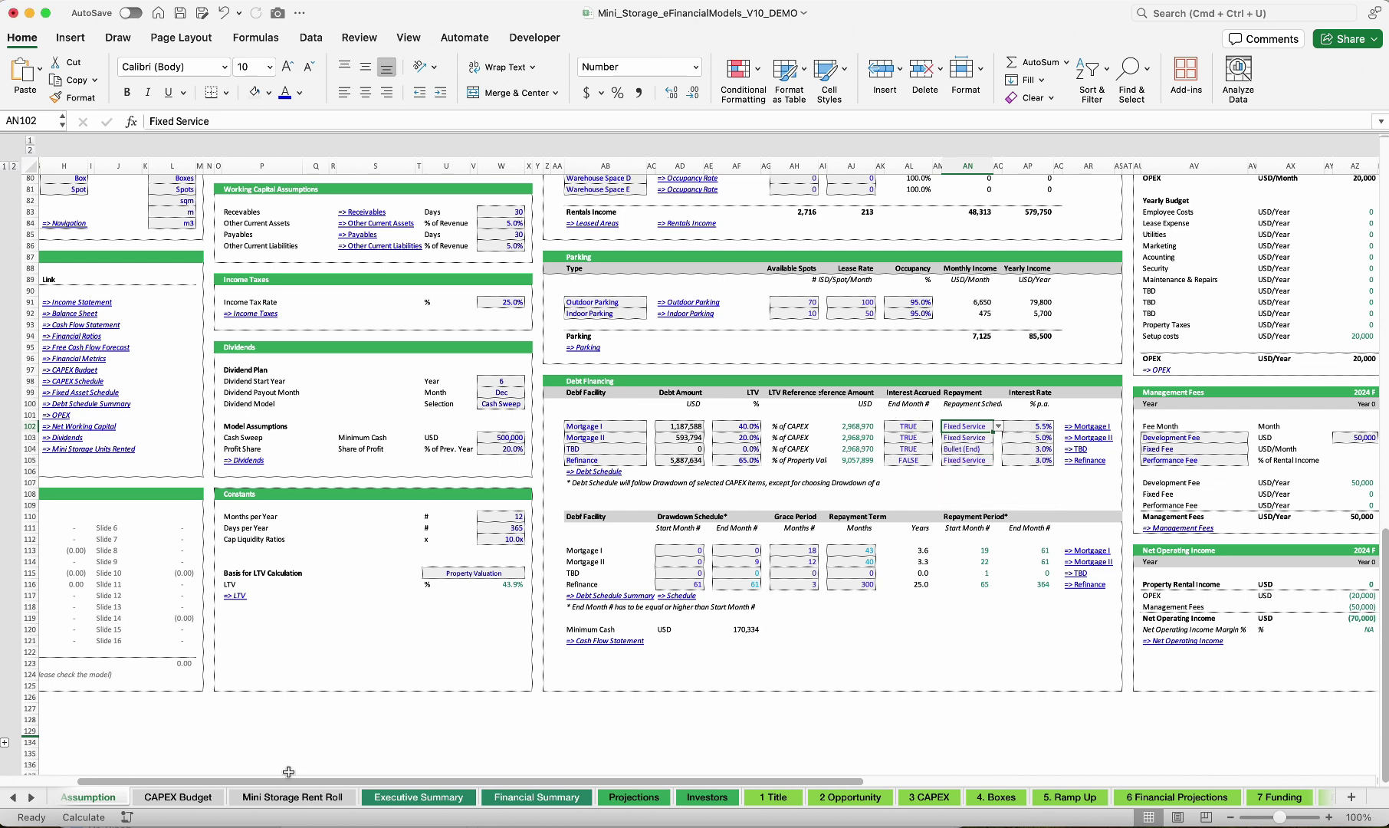
# Examine the Cash Flow Statement in the Financial Summary for the years before the refinancing and the Year 6 Debt Drawdown
pyautogui.click(546, 798)
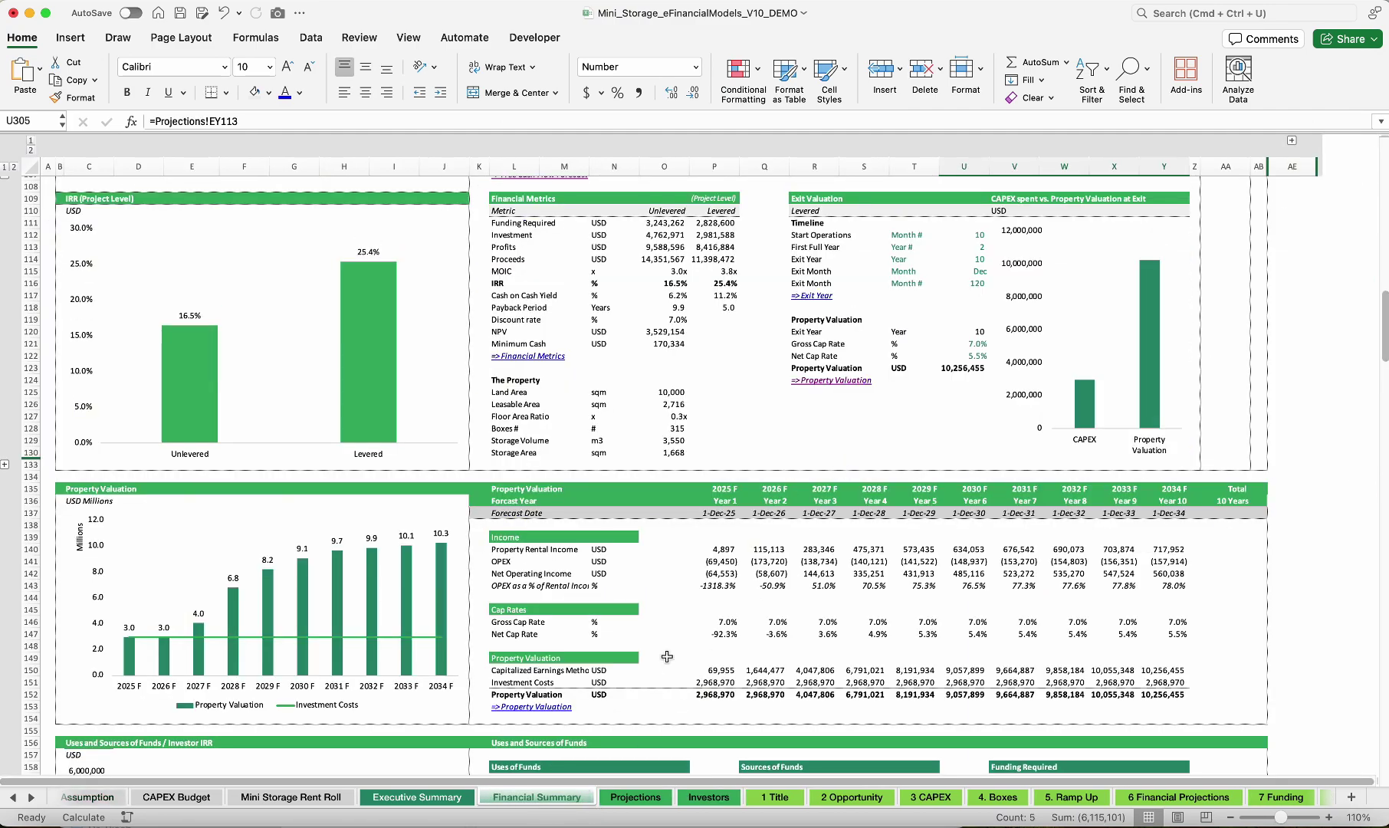
pyautogui.scroll(-20, 667, 657)
pyautogui.click(625, 459)
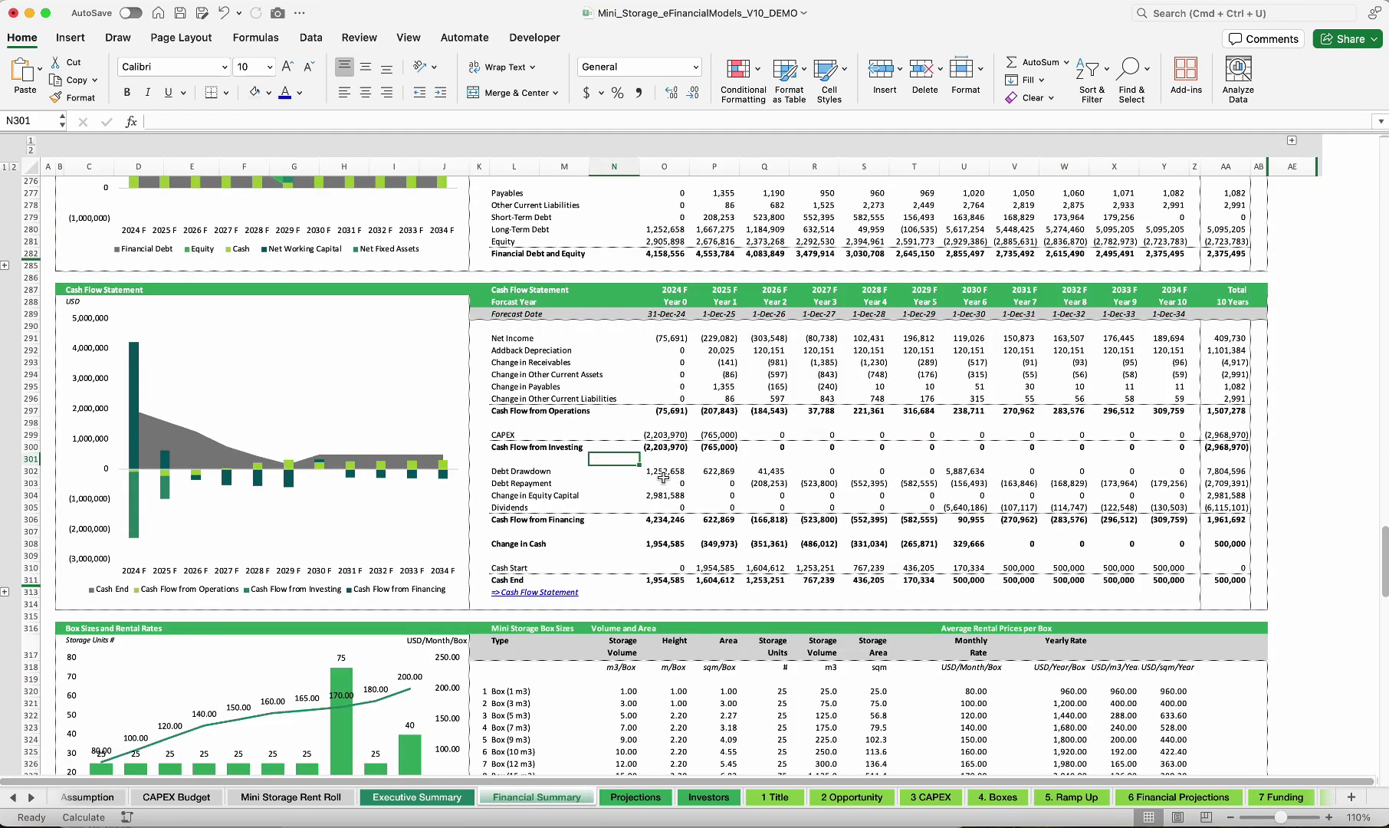
pyautogui.moveTo(661, 315); pyautogui.dragTo(900, 578)
pyautogui.moveTo(964, 447); pyautogui.dragTo(969, 469)
pyautogui.click(964, 472)
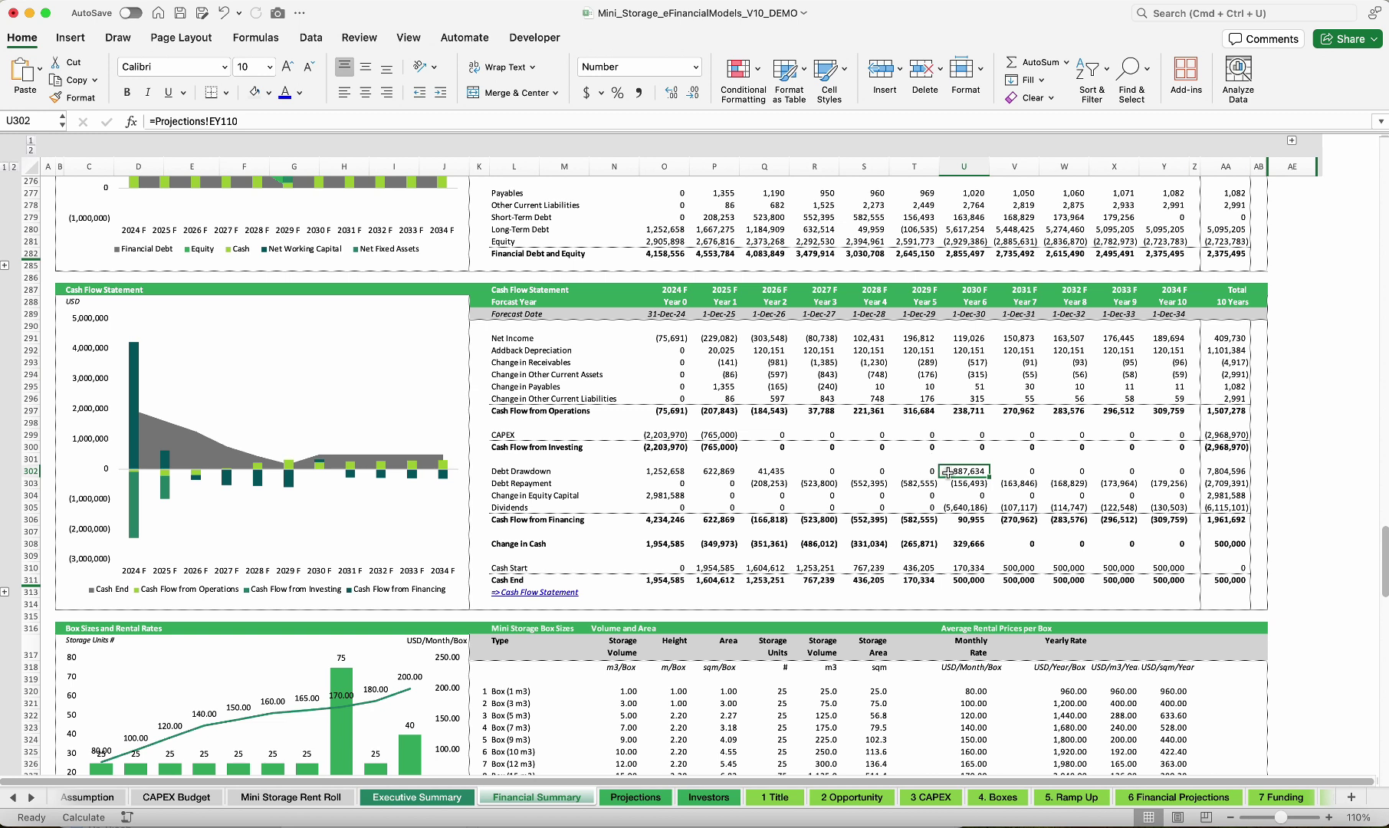
pyautogui.click(978, 472)
# Compare the Refinance debt amount in the assumptions with the Year 6 Debt Drawdown and Debt Repayment in the Cash Flow Statement
pyautogui.click(81, 800)
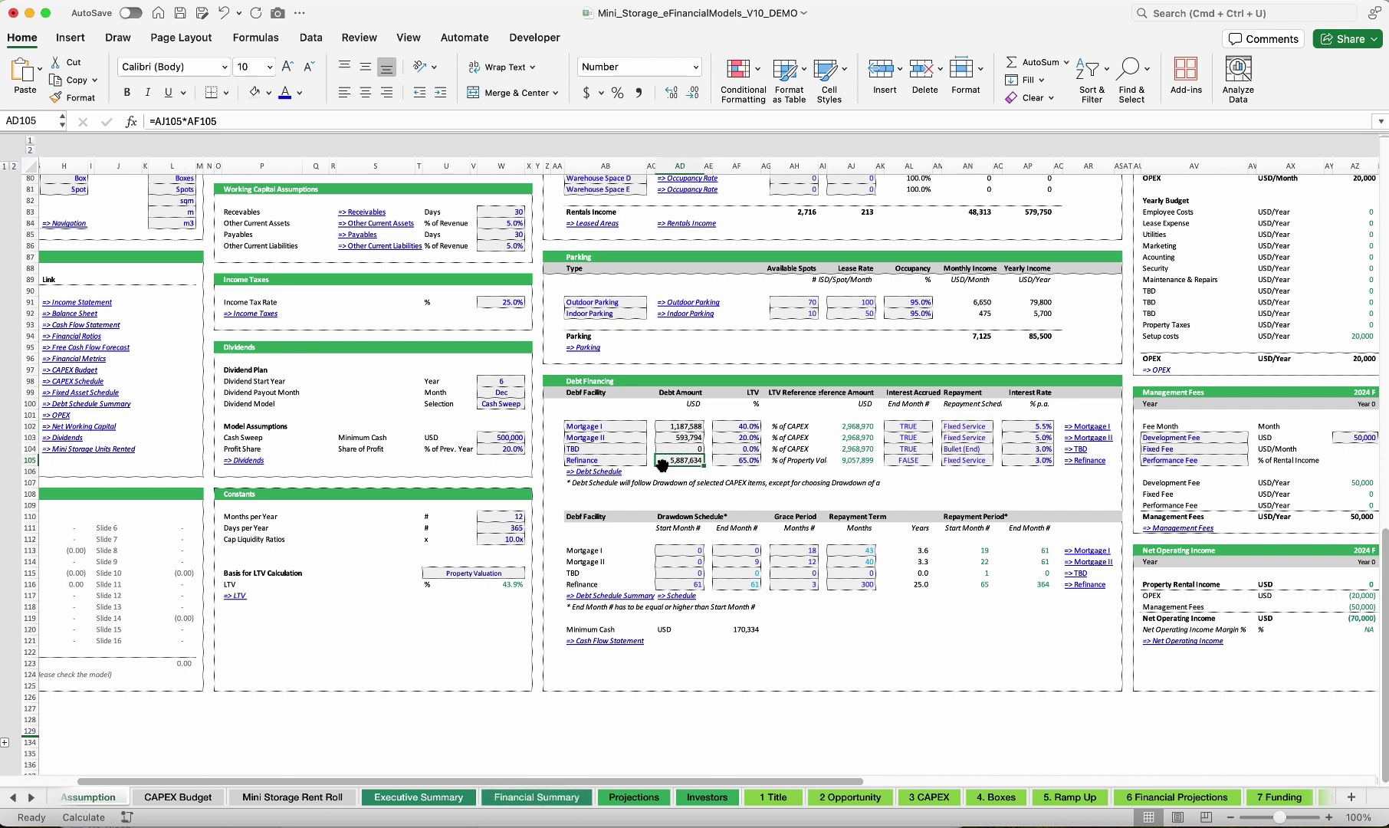
pyautogui.click(537, 798)
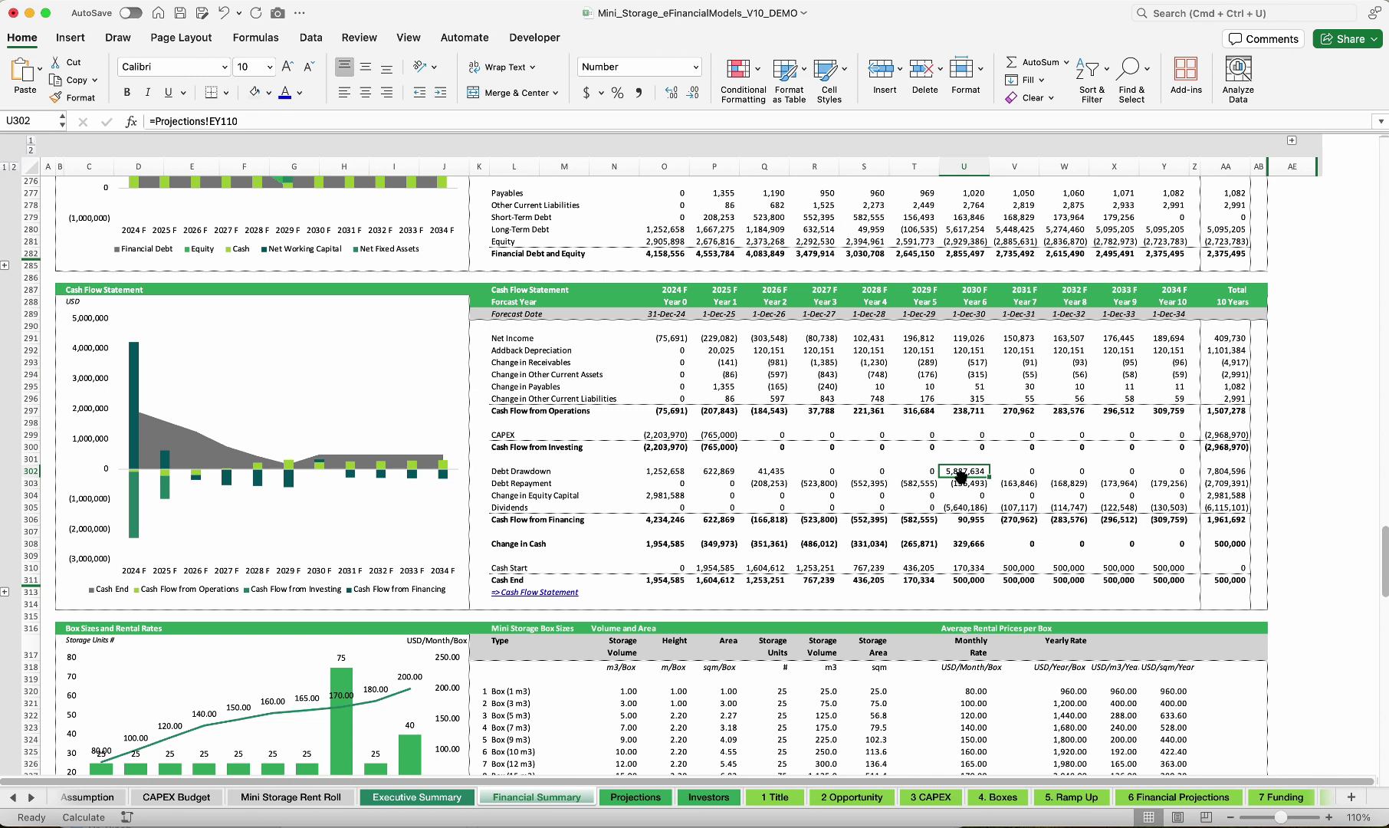
pyautogui.click(962, 483)
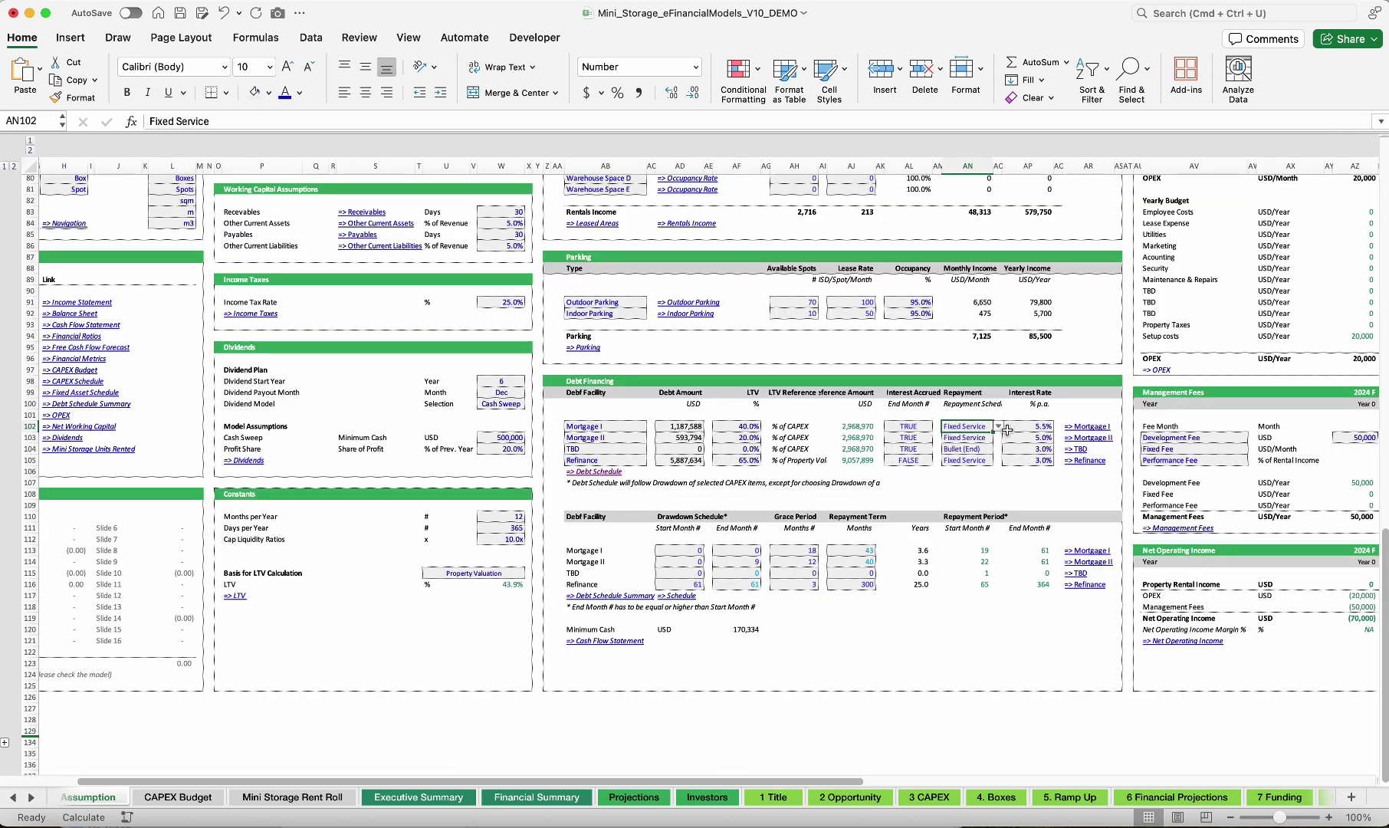
# Set the repayment schedule of both Mortgage I and Mortgage II to Bullet (End) in the Debt Financing assumptions
pyautogui.click(998, 427)
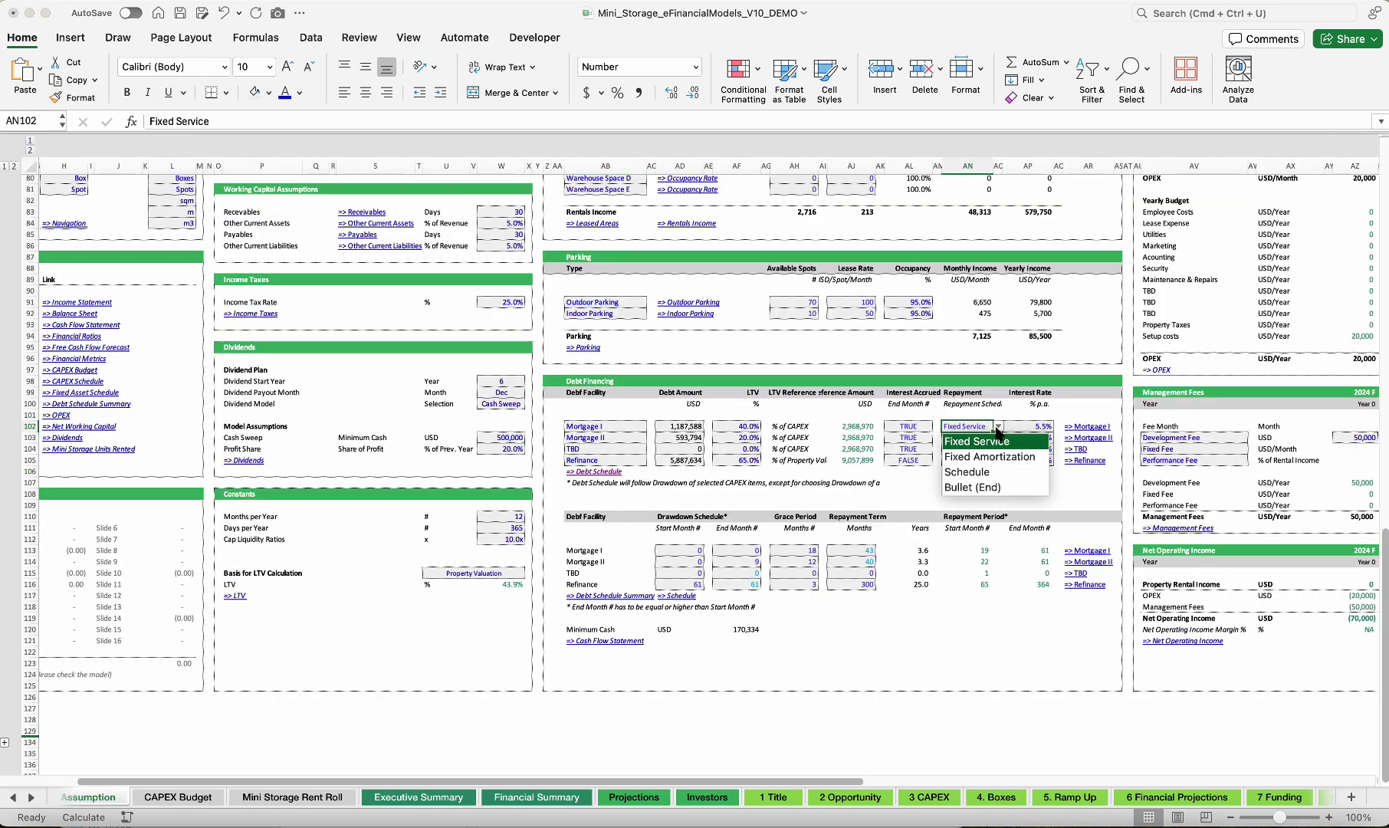
pyautogui.click(976, 487)
pyautogui.press('cmd+c')
pyautogui.click(962, 438)
pyautogui.press('cmd+v')
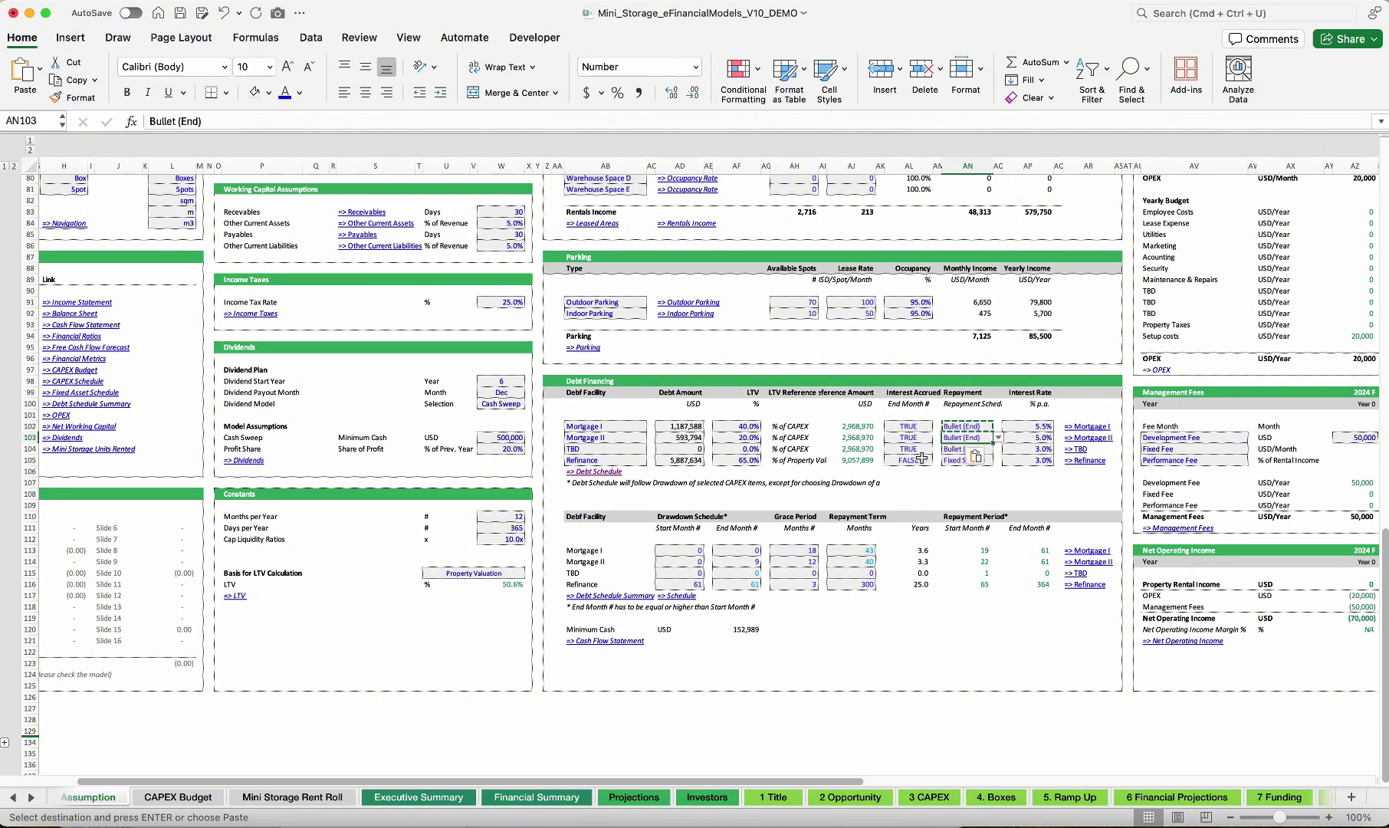
# Examine the Year 6 Debt Drawdown and the Debt Repayment from Year 6 to Year 10 in the Cash Flow Statement
pyautogui.click(536, 797)
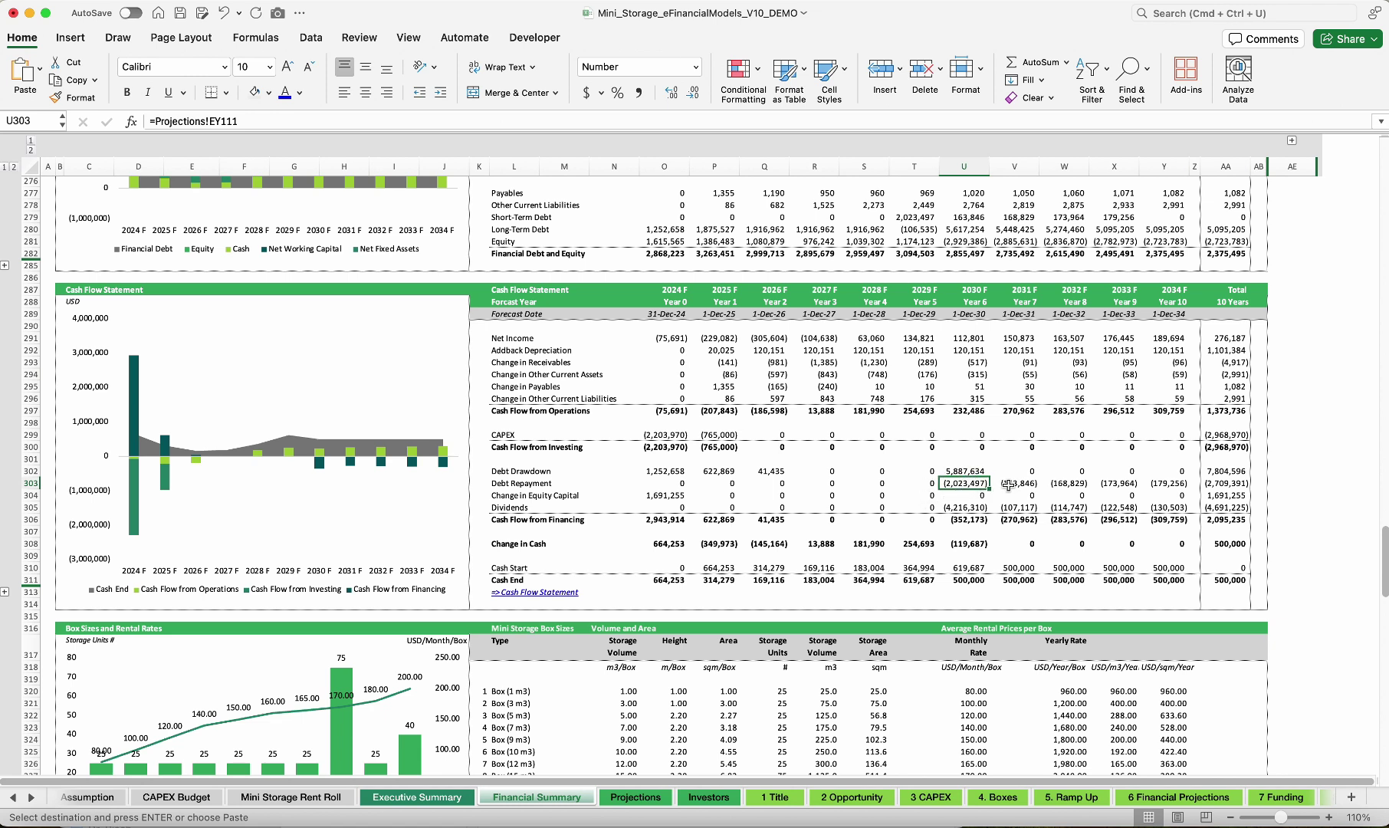
pyautogui.moveTo(1038, 482); pyautogui.dragTo(1164, 478)
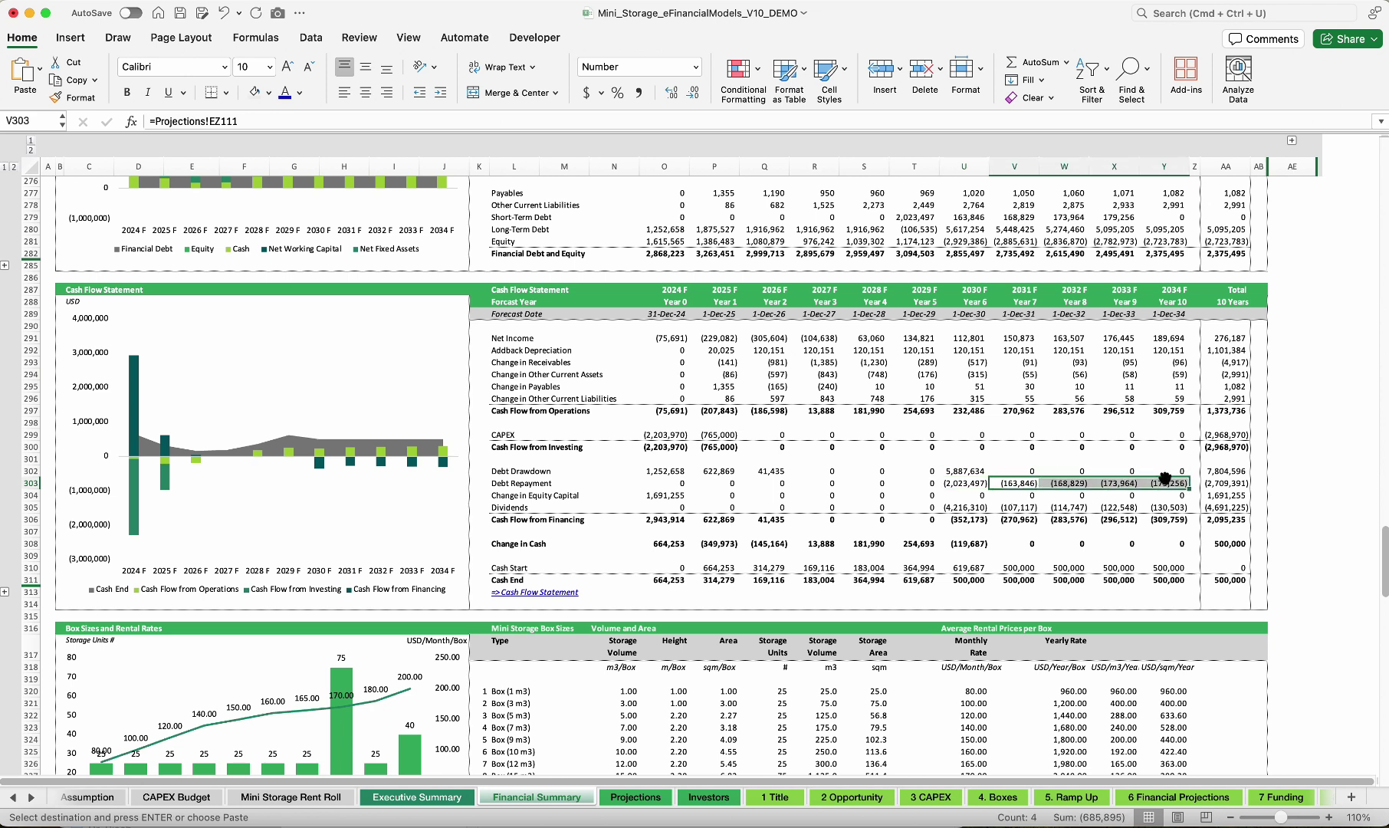
pyautogui.click(959, 483)
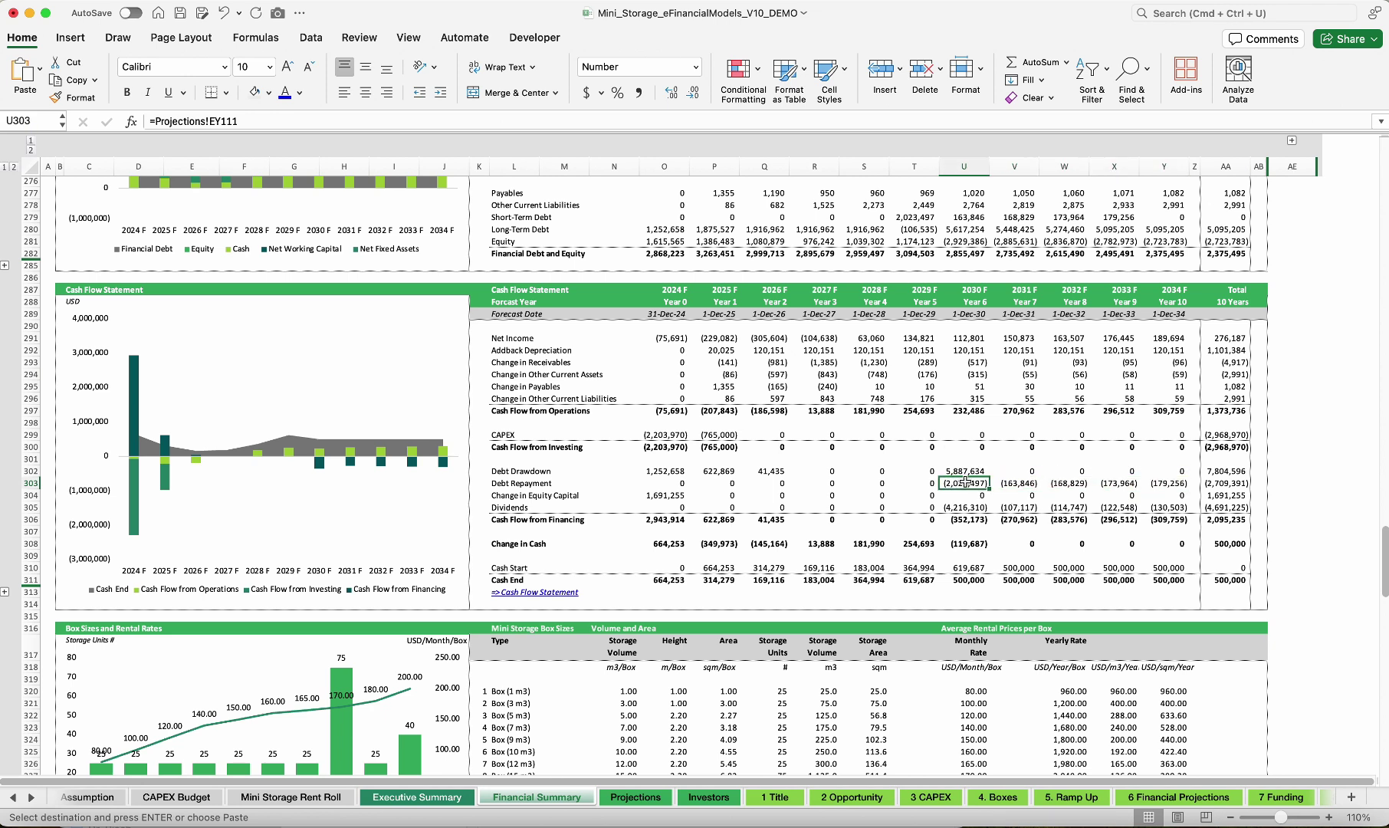
pyautogui.click(964, 472)
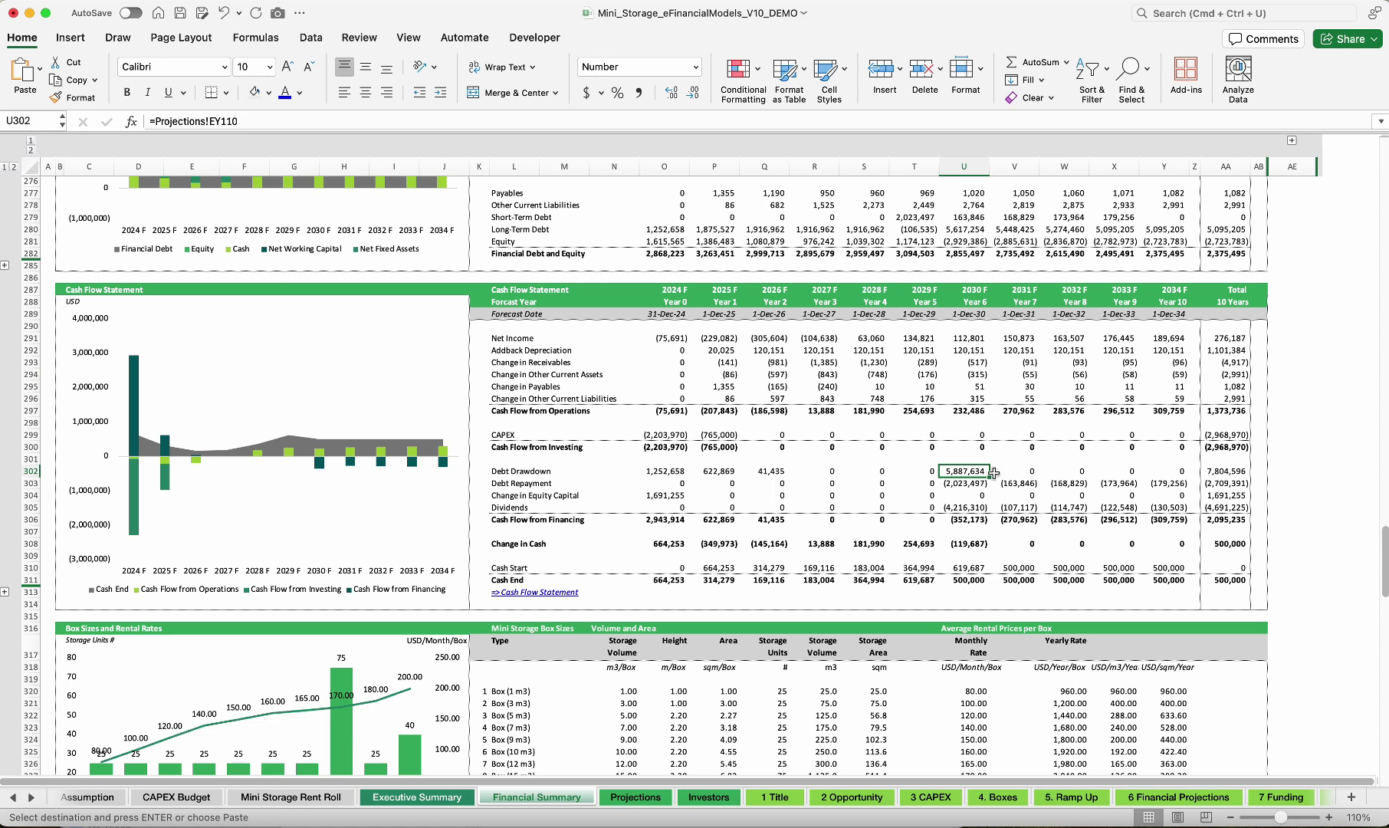
pyautogui.click(972, 485)
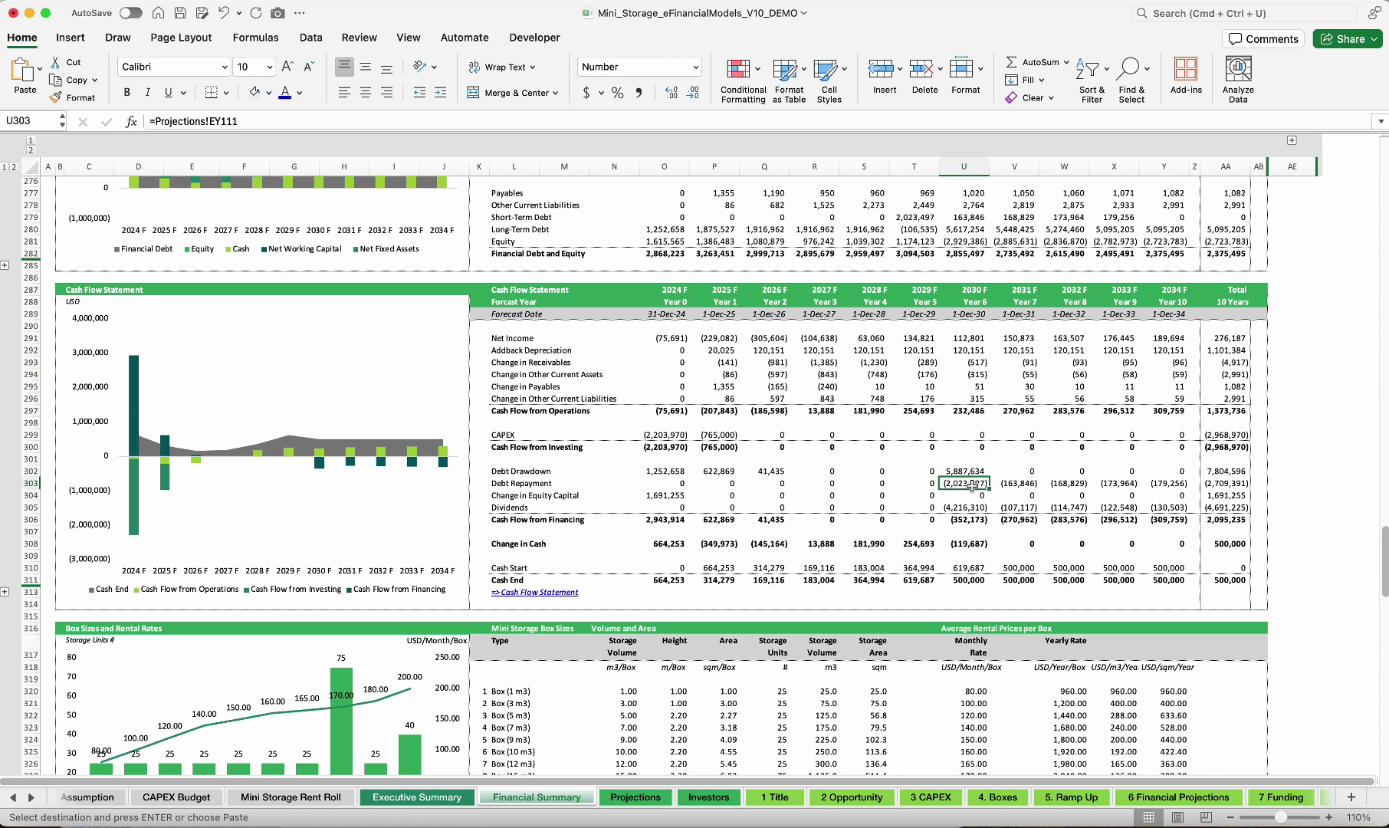
# Examine the Year 6 Dividends in the Cash Flow Statement and the unlevered and levered IRR in the Financial Metrics
pyautogui.click(959, 522)
pyautogui.click(964, 506)
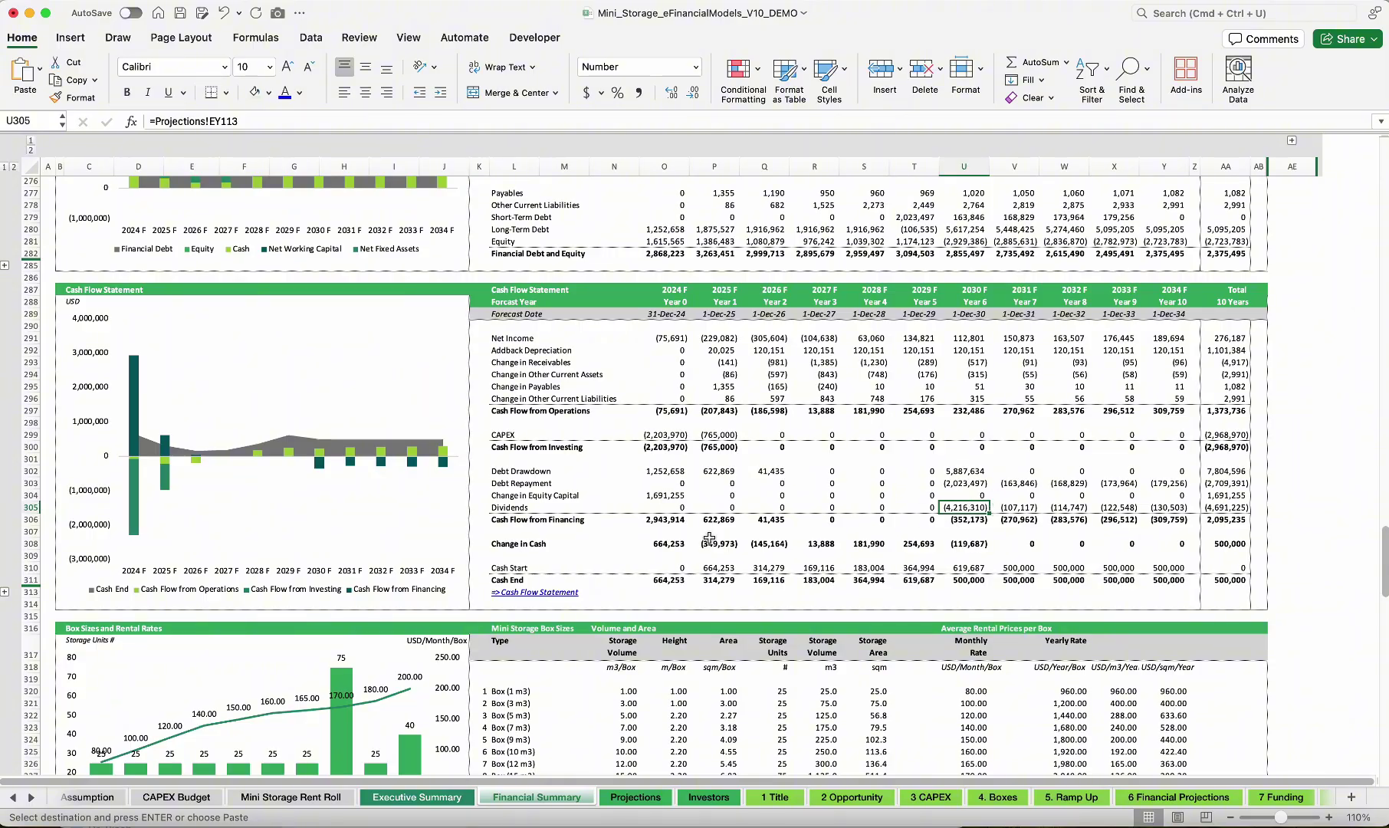
pyautogui.scroll(10, 726, 529)
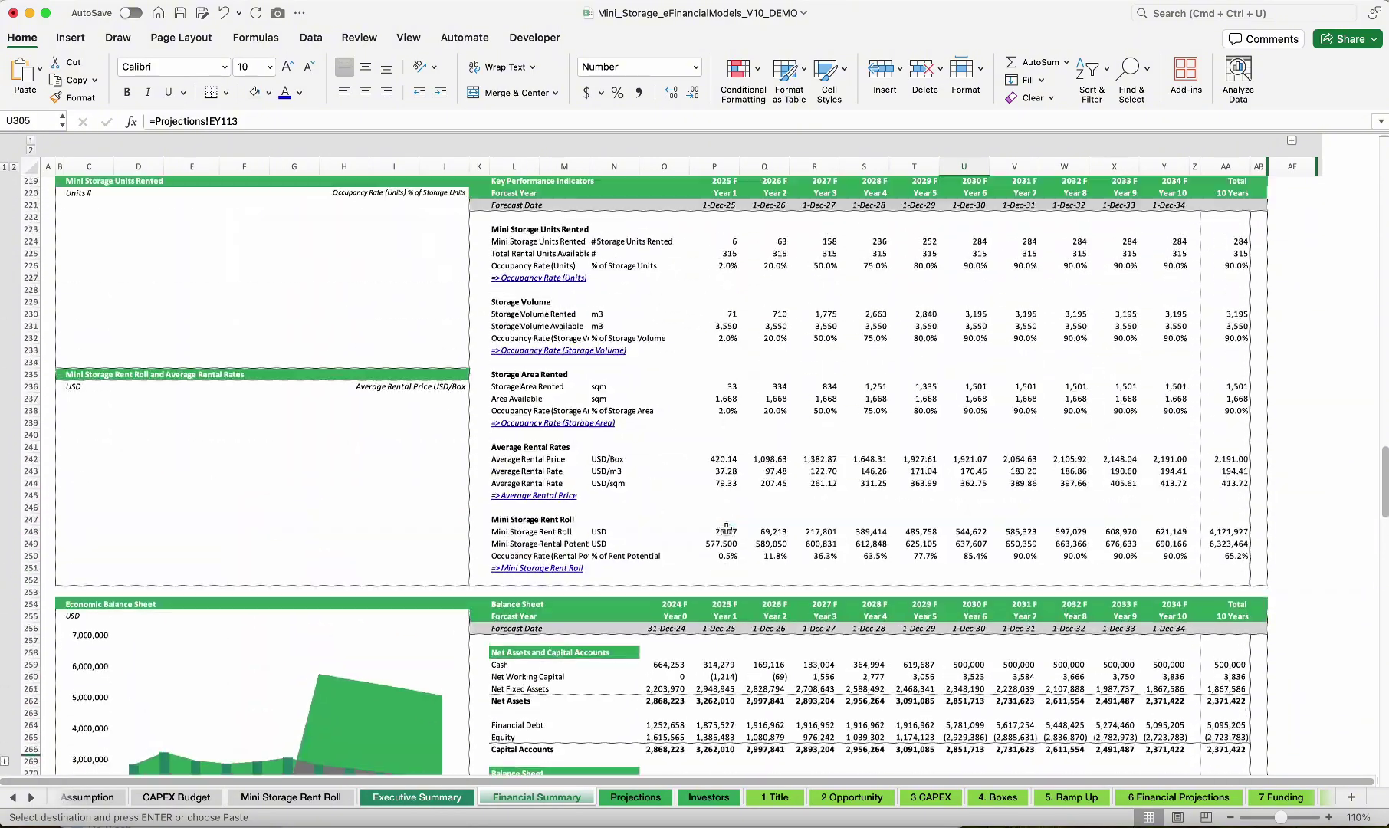
pyautogui.scroll(20, 725, 529)
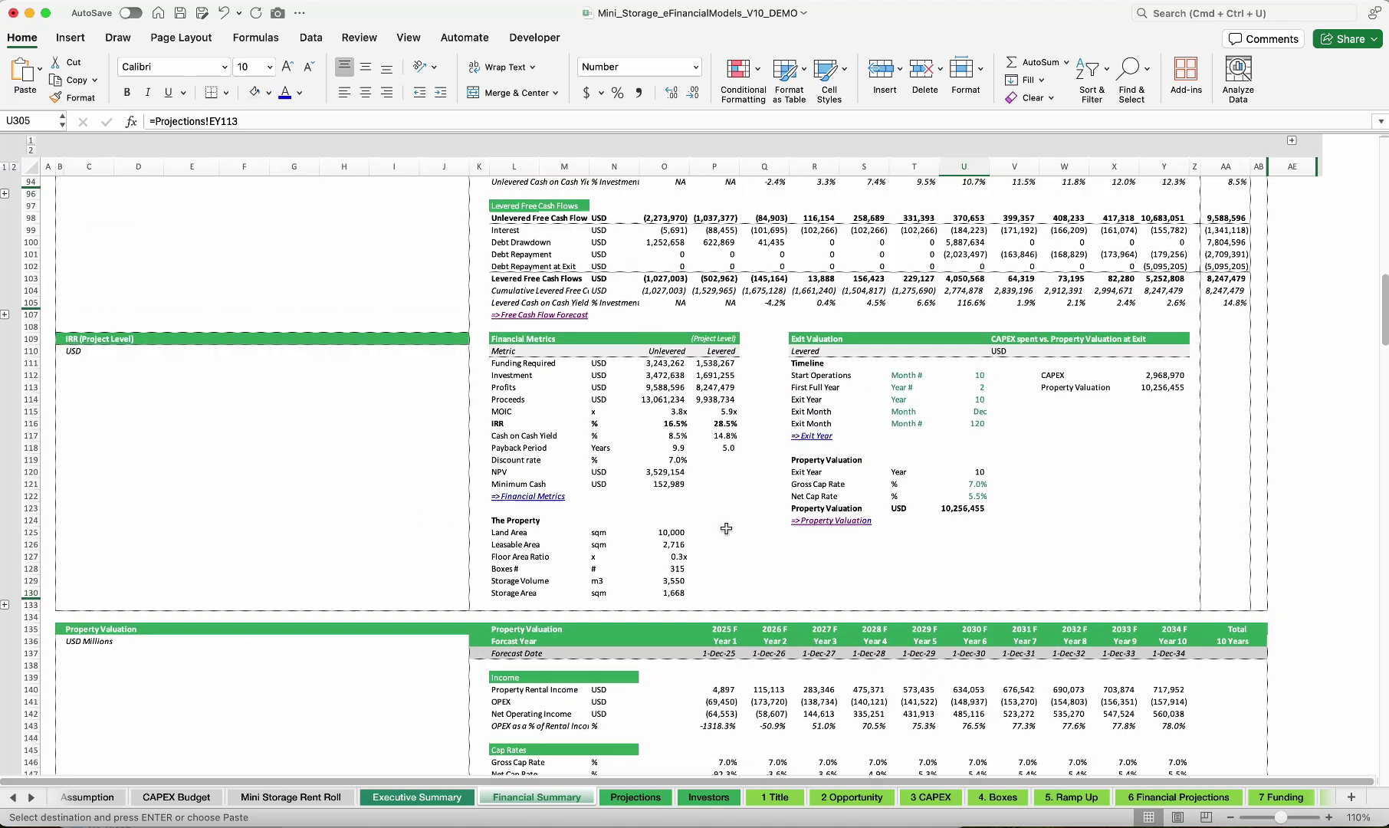
pyautogui.moveTo(724, 423); pyautogui.dragTo(498, 424)
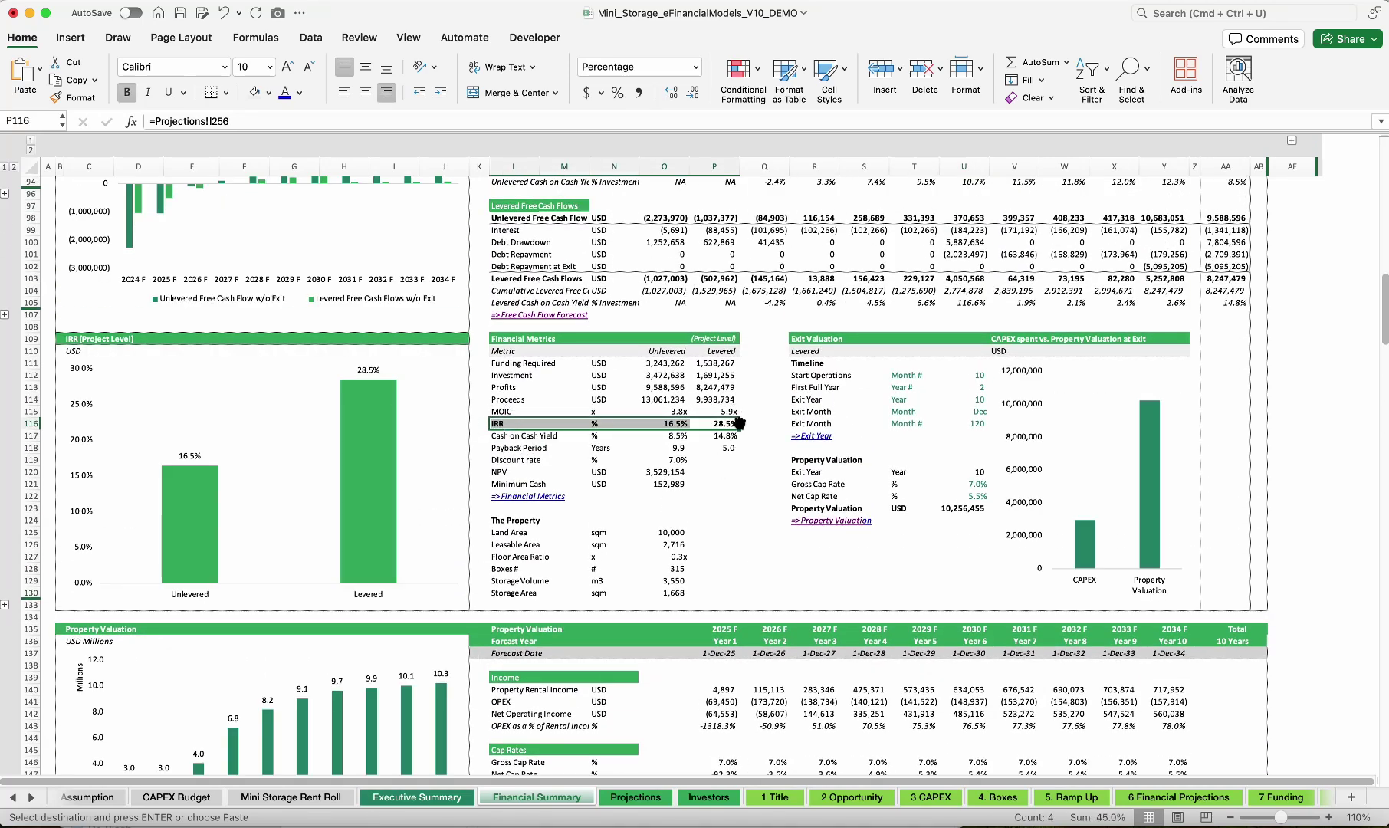
# Remove the refinancing in the Debt Financing assumptions by setting the Refinance LTV to 0% and its drawdown start month to 0
pyautogui.click(87, 797)
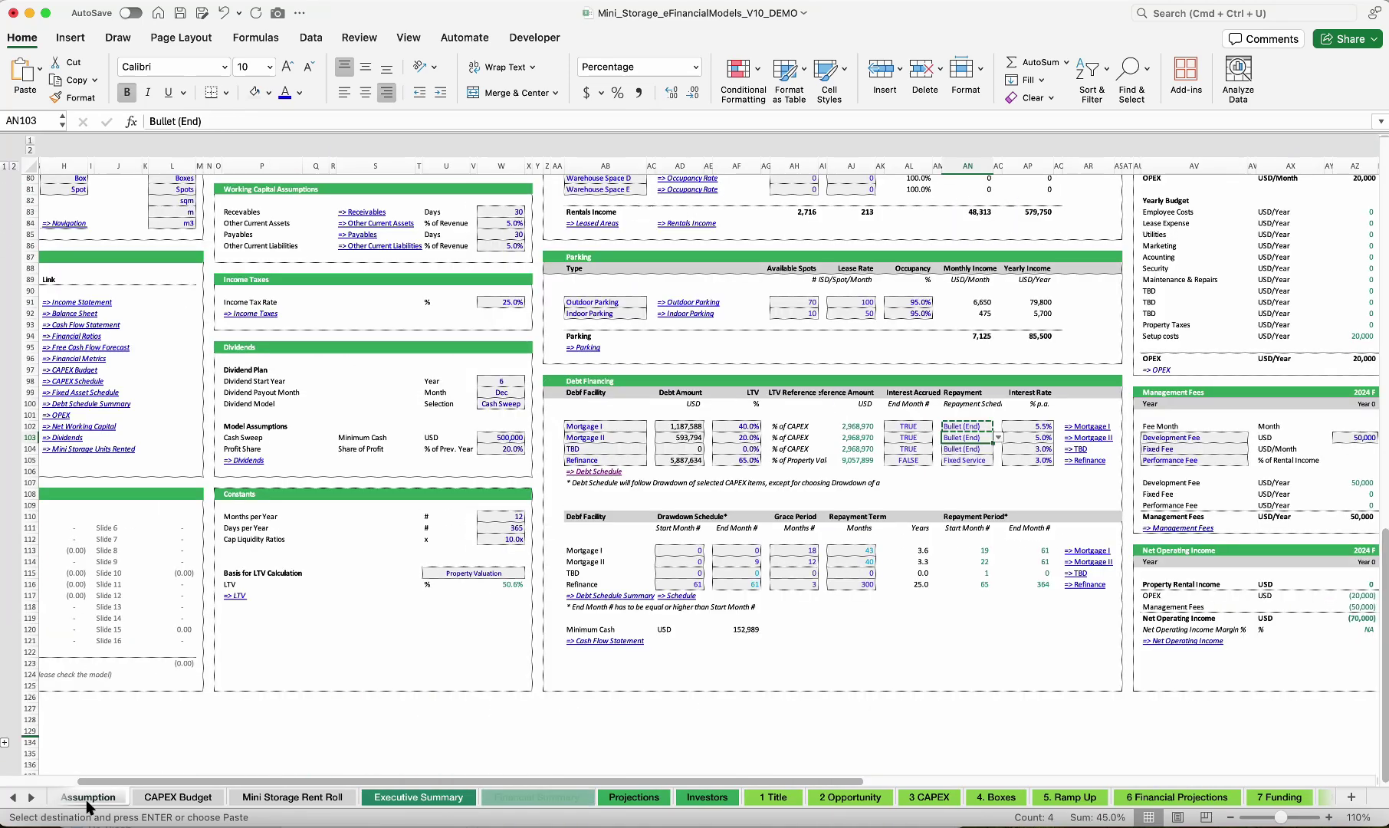
pyautogui.click(739, 459)
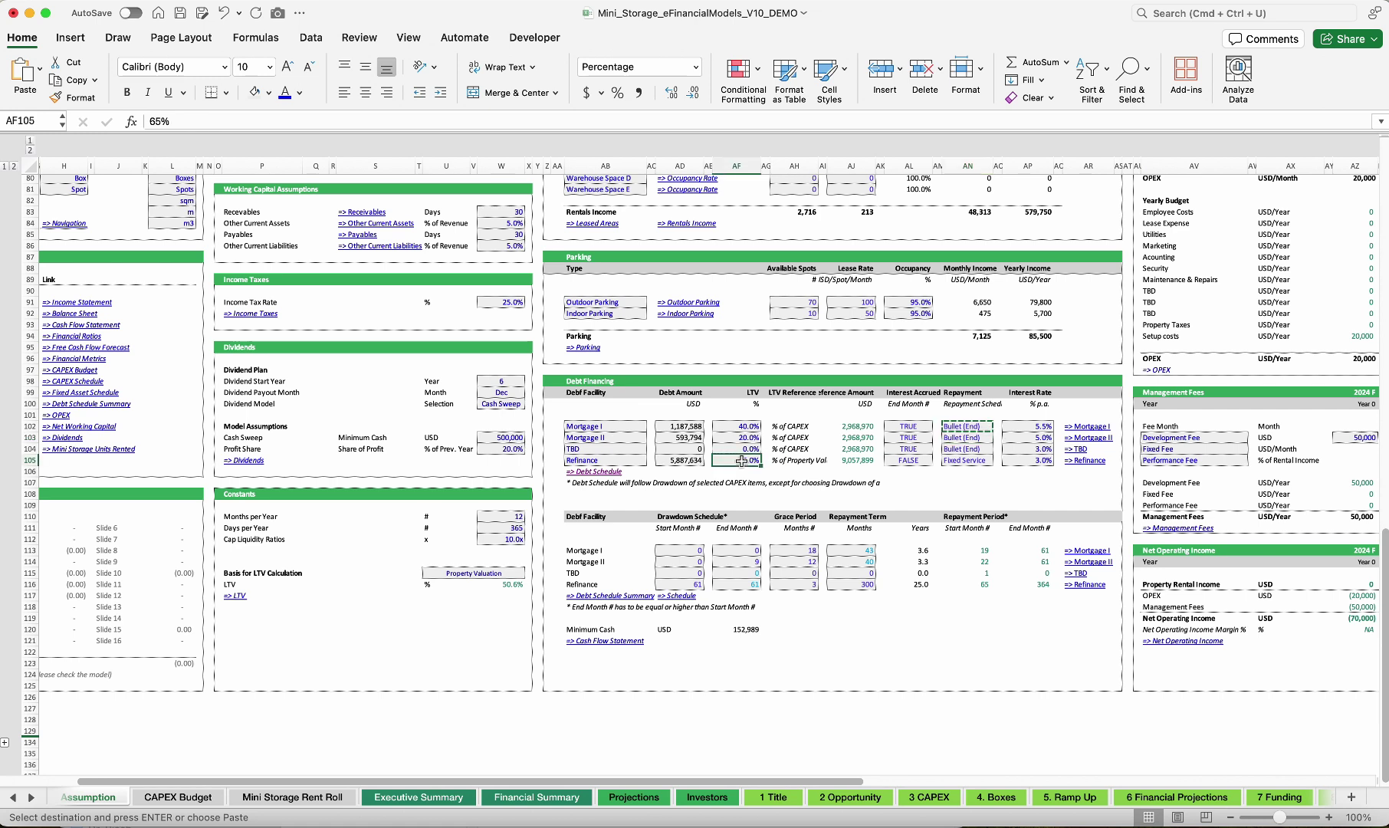
pyautogui.write('0')
pyautogui.press('Return')
pyautogui.click(691, 584)
pyautogui.write('0')
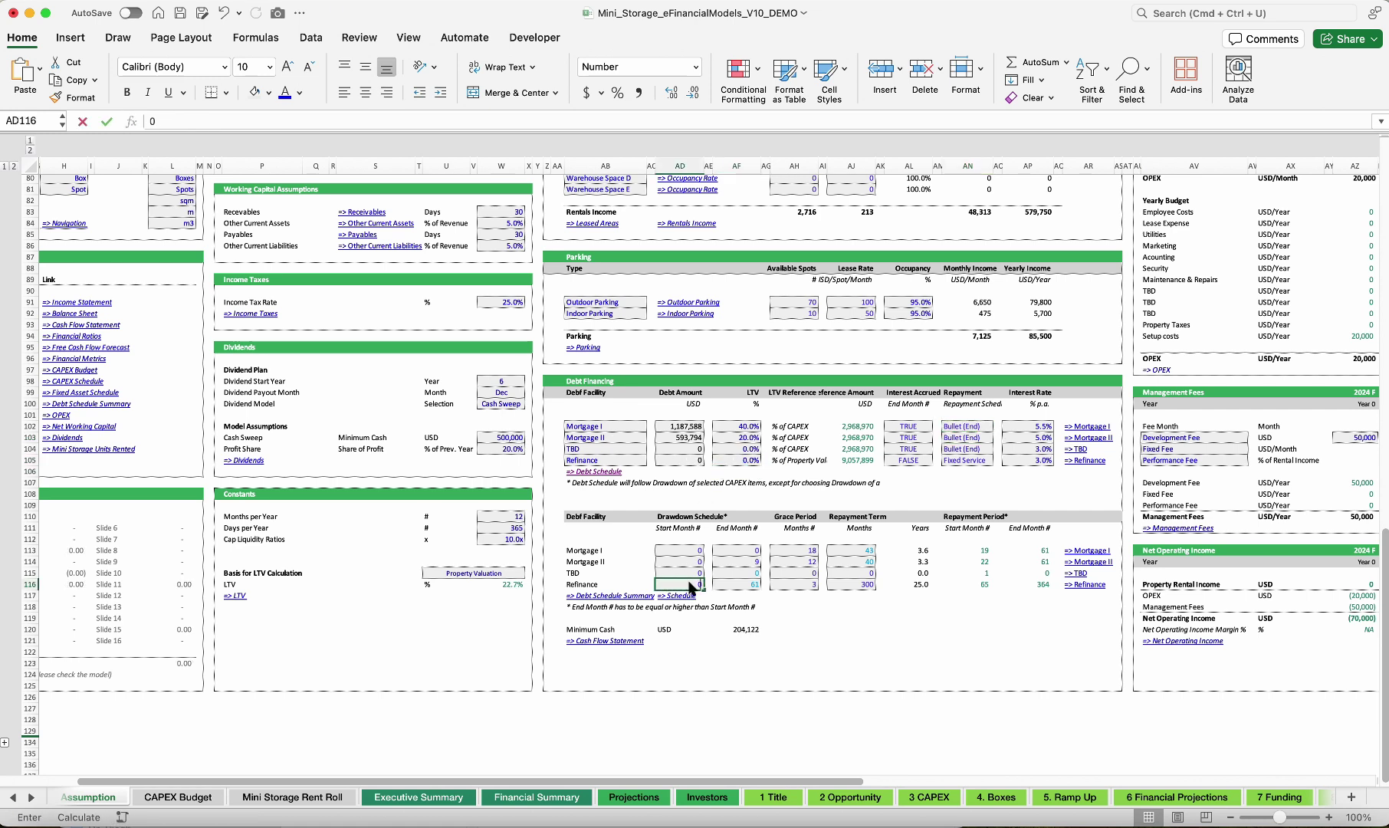
pyautogui.press('Return')
# Set the repayment schedule of both Mortgage I and Mortgage II to Fixed Service
pyautogui.click(987, 426)
pyautogui.click(998, 426)
pyautogui.click(983, 442)
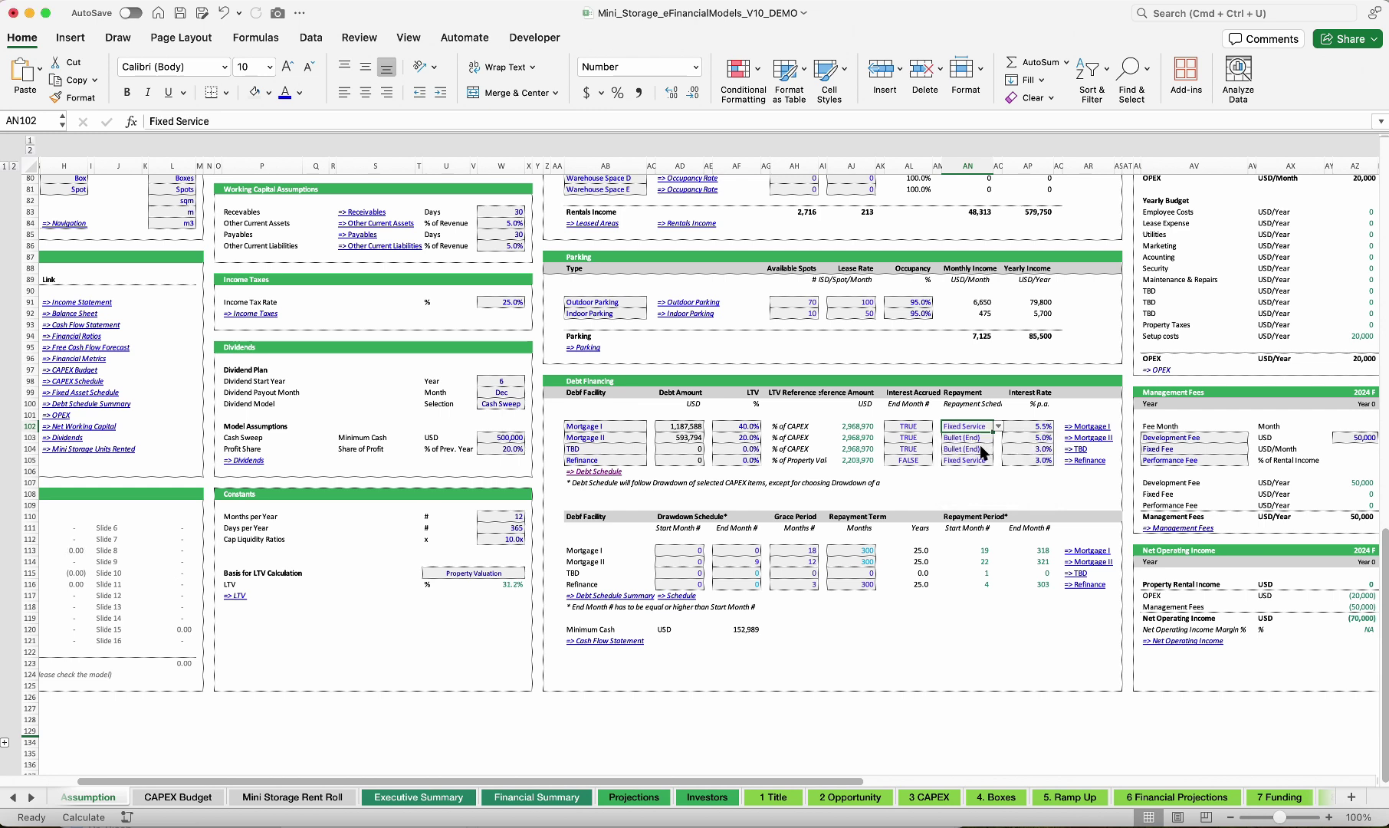
pyautogui.press('cmd+c')
pyautogui.press('Down')
pyautogui.press('cmd+v')
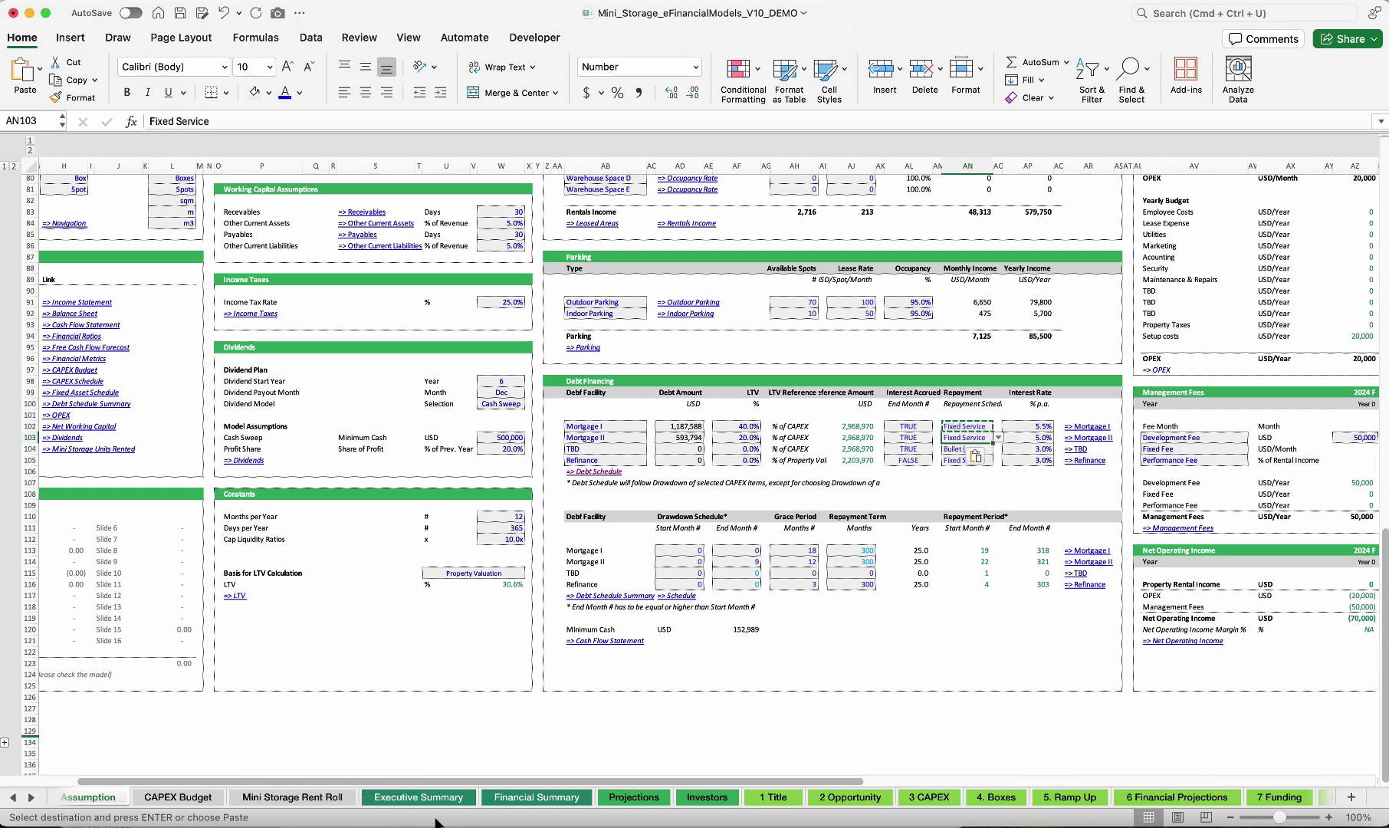
# Check the levered IRR in the Financial Metrics of the Financial Summary for the case without refinancing
pyautogui.click(540, 797)
pyautogui.click(716, 436)
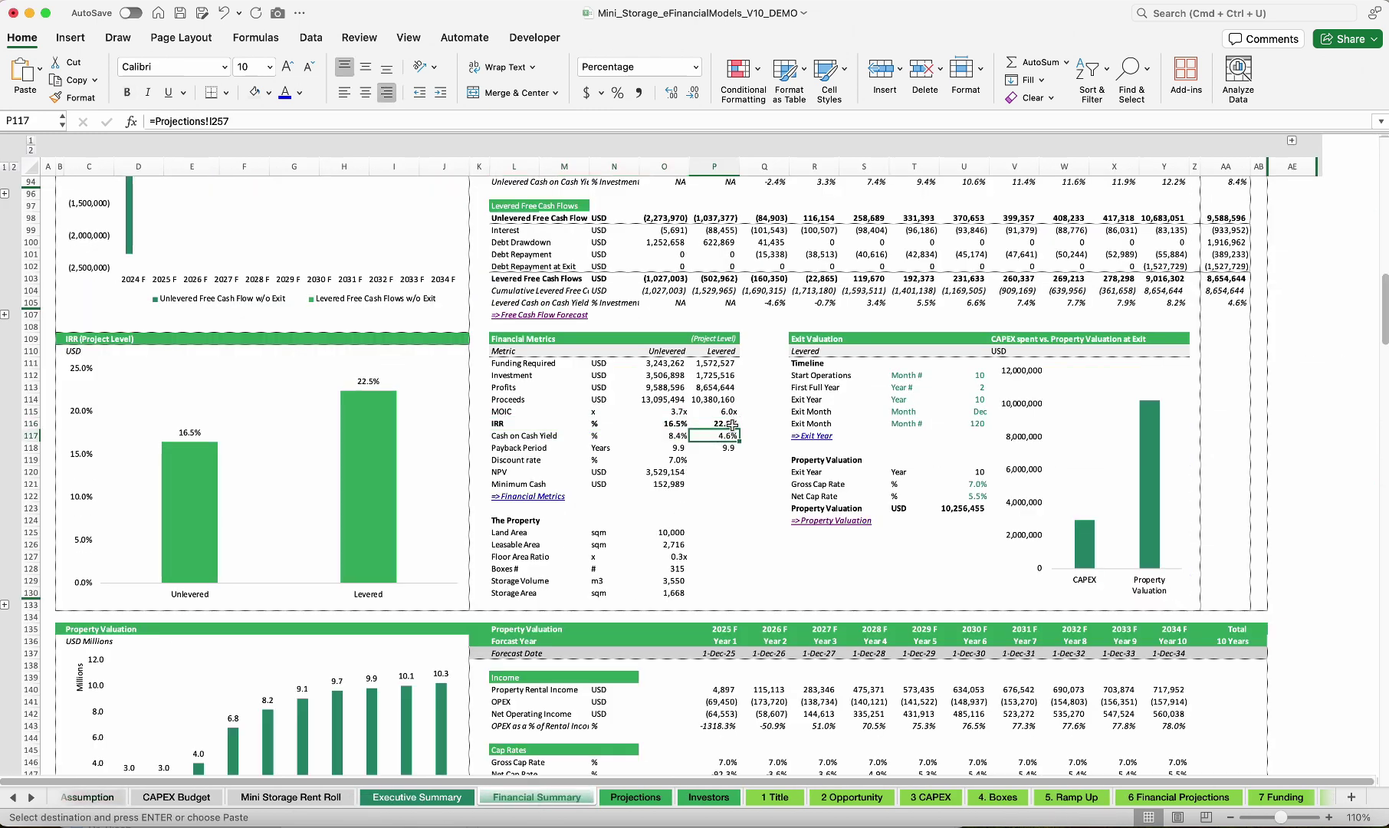
pyautogui.click(729, 421)
pyautogui.moveTo(729, 421)
pyautogui.mouseDown()
pyautogui.moveTo(582, 413)
pyautogui.moveTo(722, 423)
pyautogui.mouseUp()
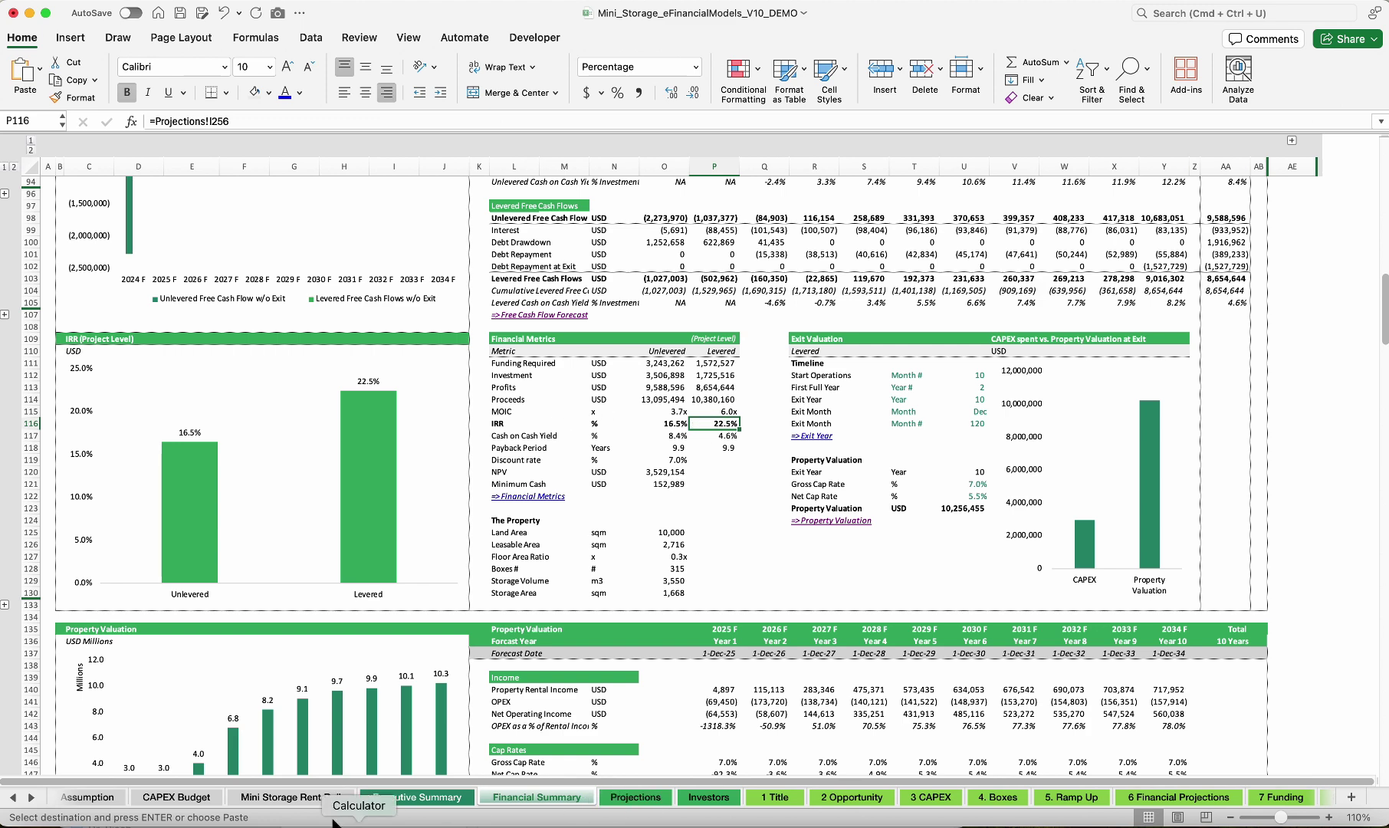
# Restore the previous refinancing assumptions with Mortgage I's repayment schedule on Bullet (End), and return to the Financial Summary
pyautogui.click(87, 797)
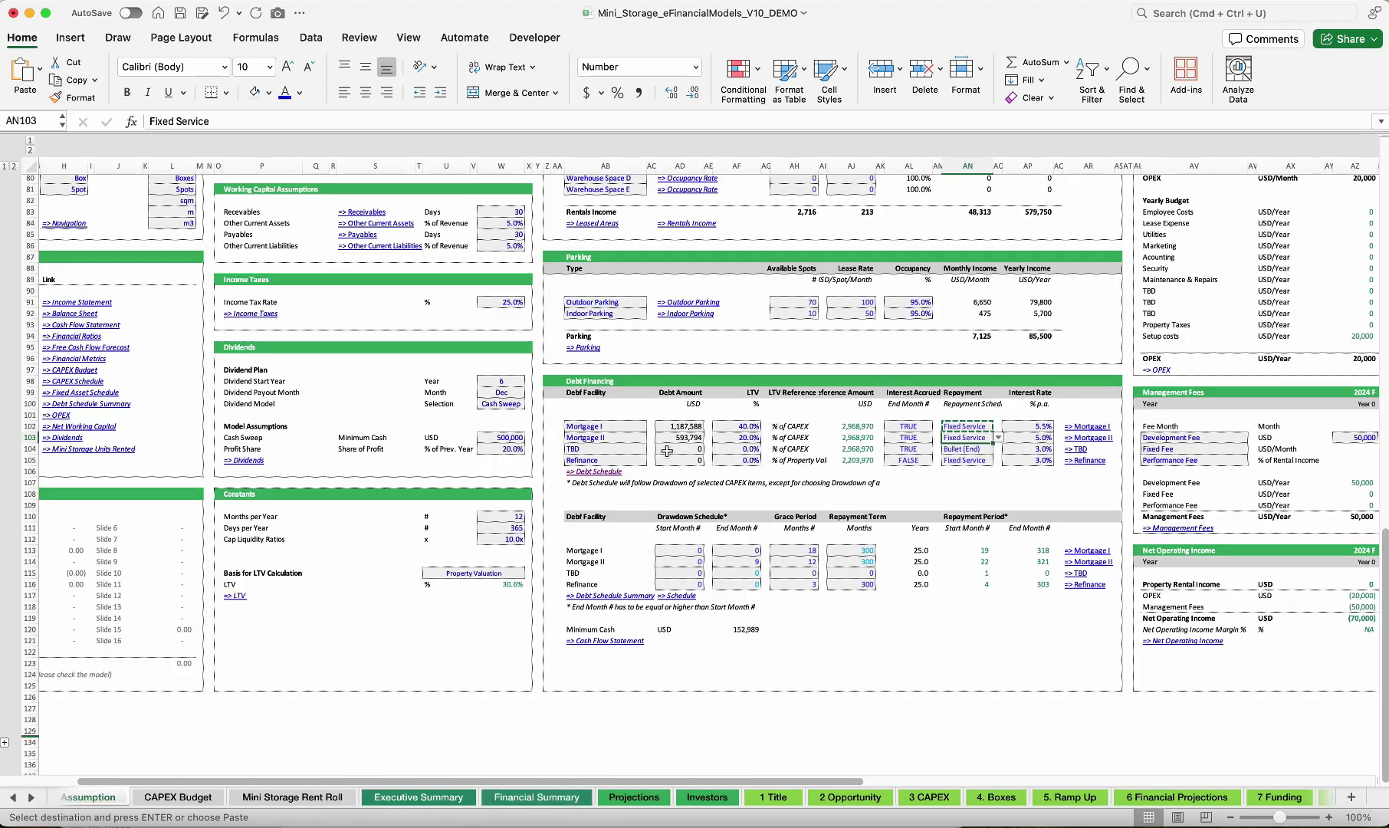
pyautogui.click(967, 426)
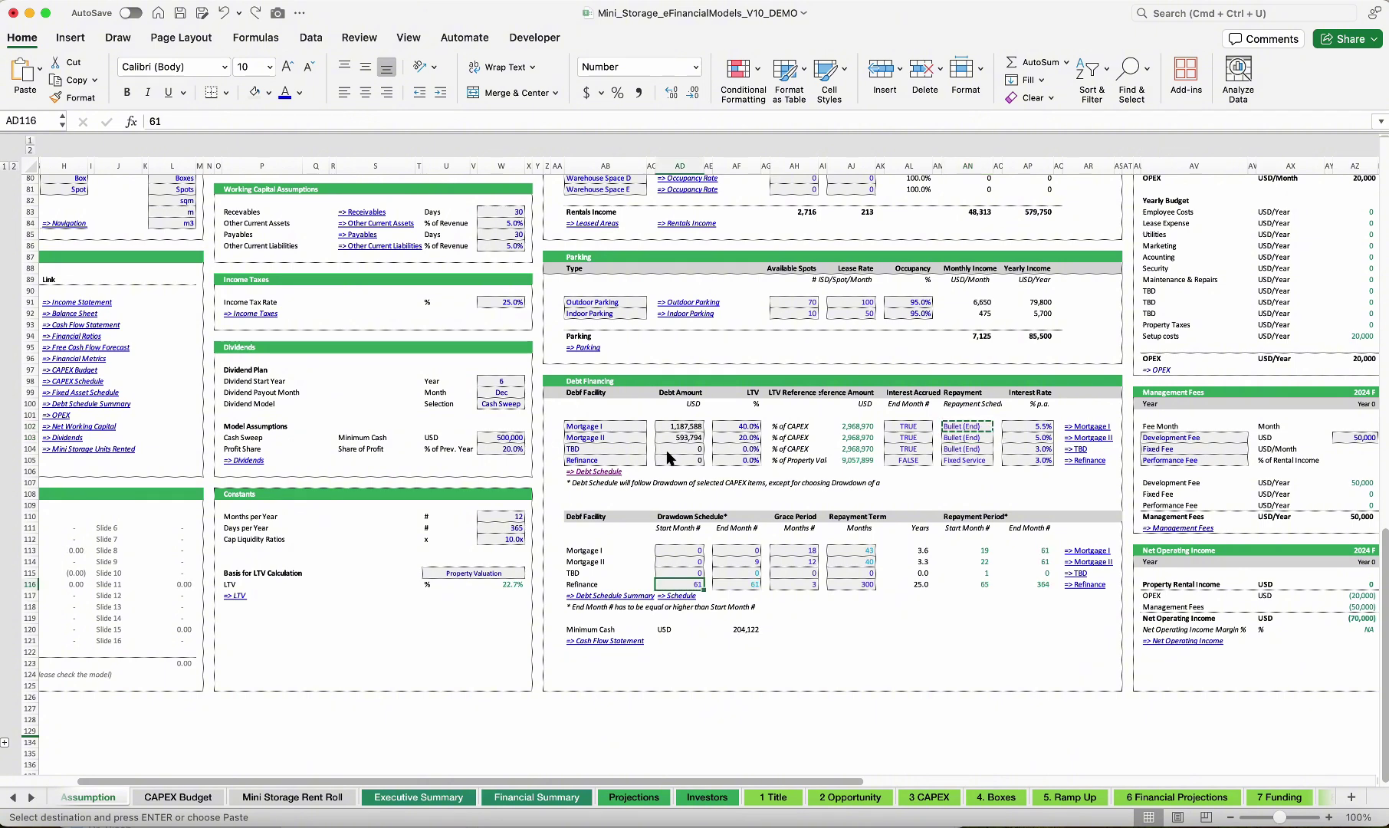
pyautogui.click(998, 426)
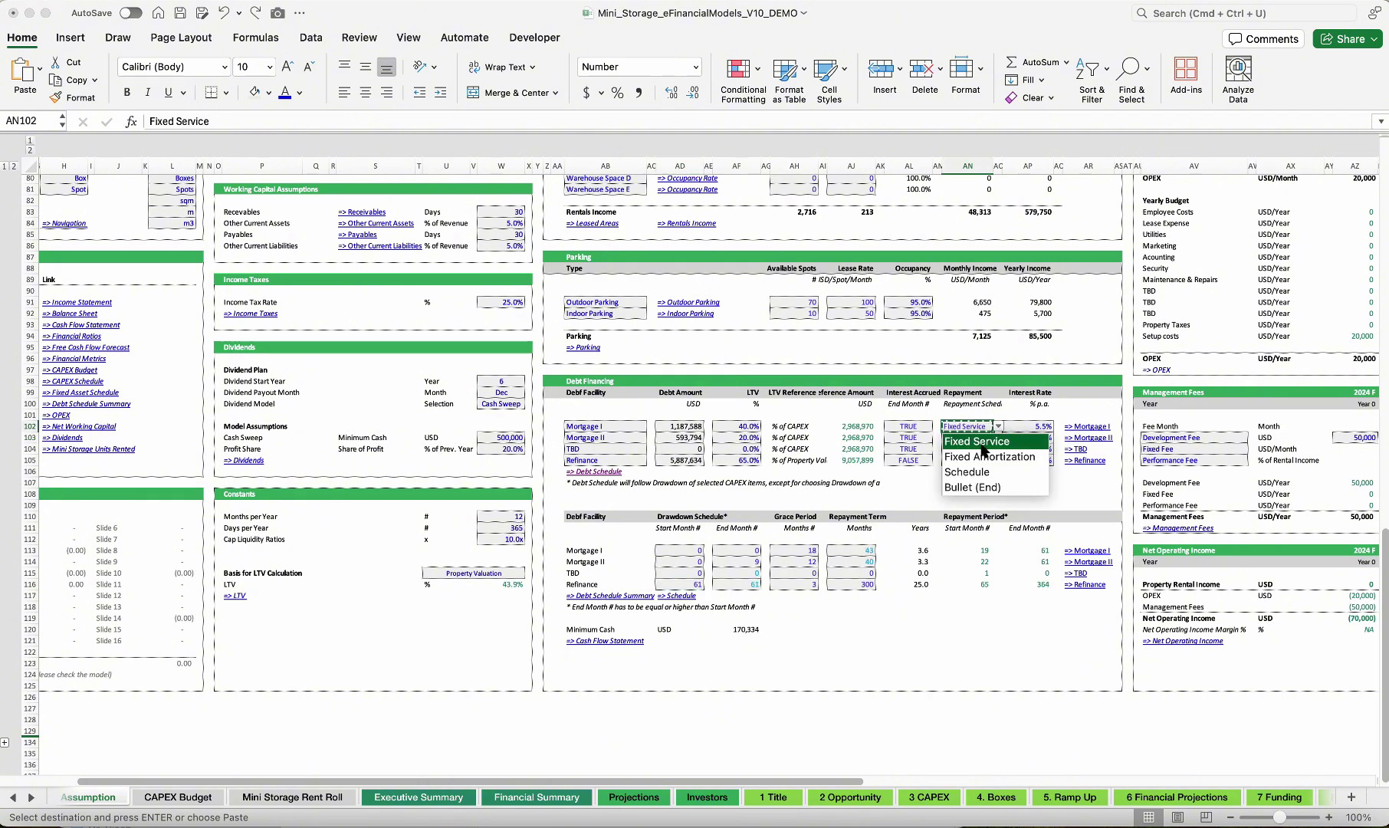
pyautogui.click(978, 487)
pyautogui.click(537, 797)
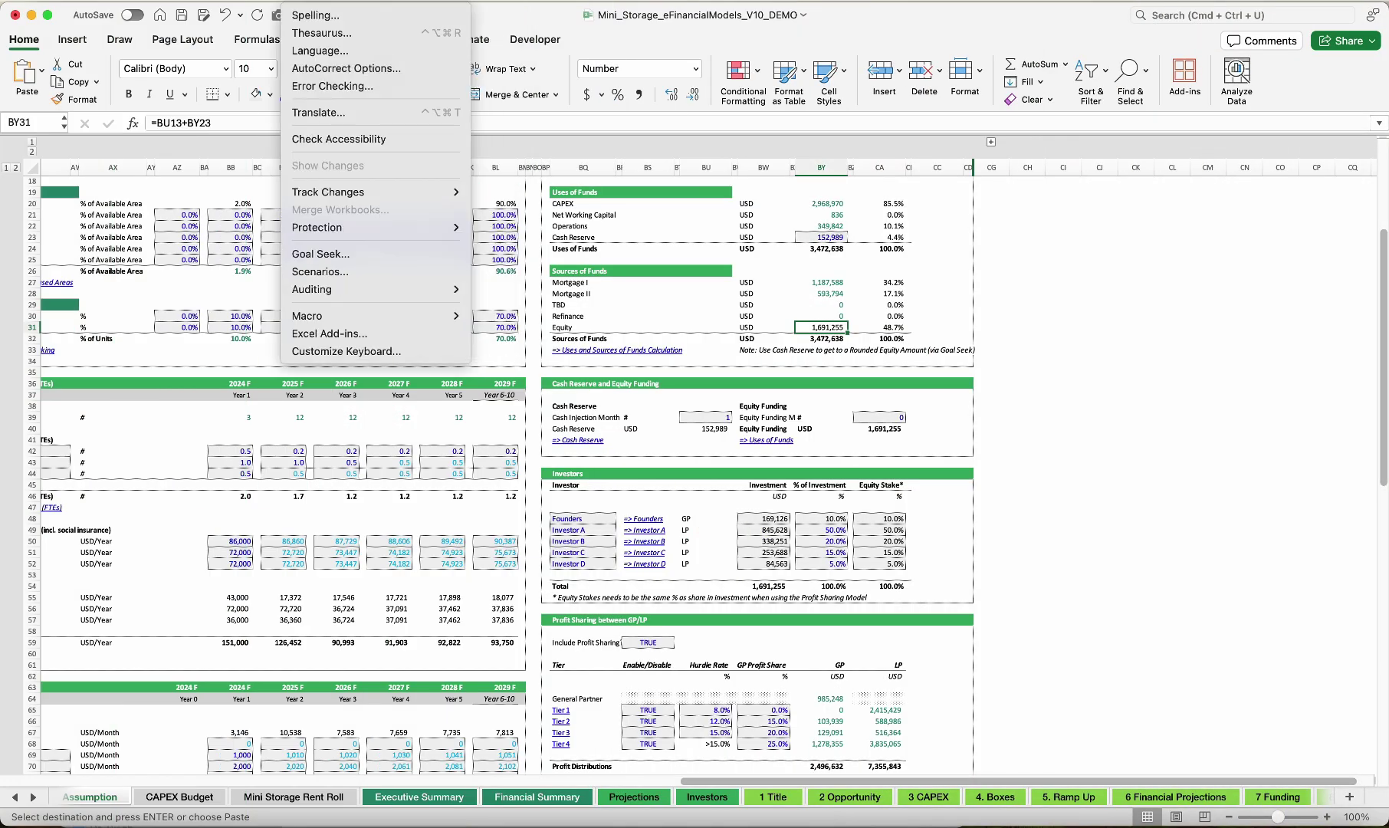
# Use Goal Seek to bring the Equity in cell BY31 to 1700000 by changing the Cash Reserve in BY23
pyautogui.click(307, 255)
pyautogui.click(755, 242)
pyautogui.write('1700000')
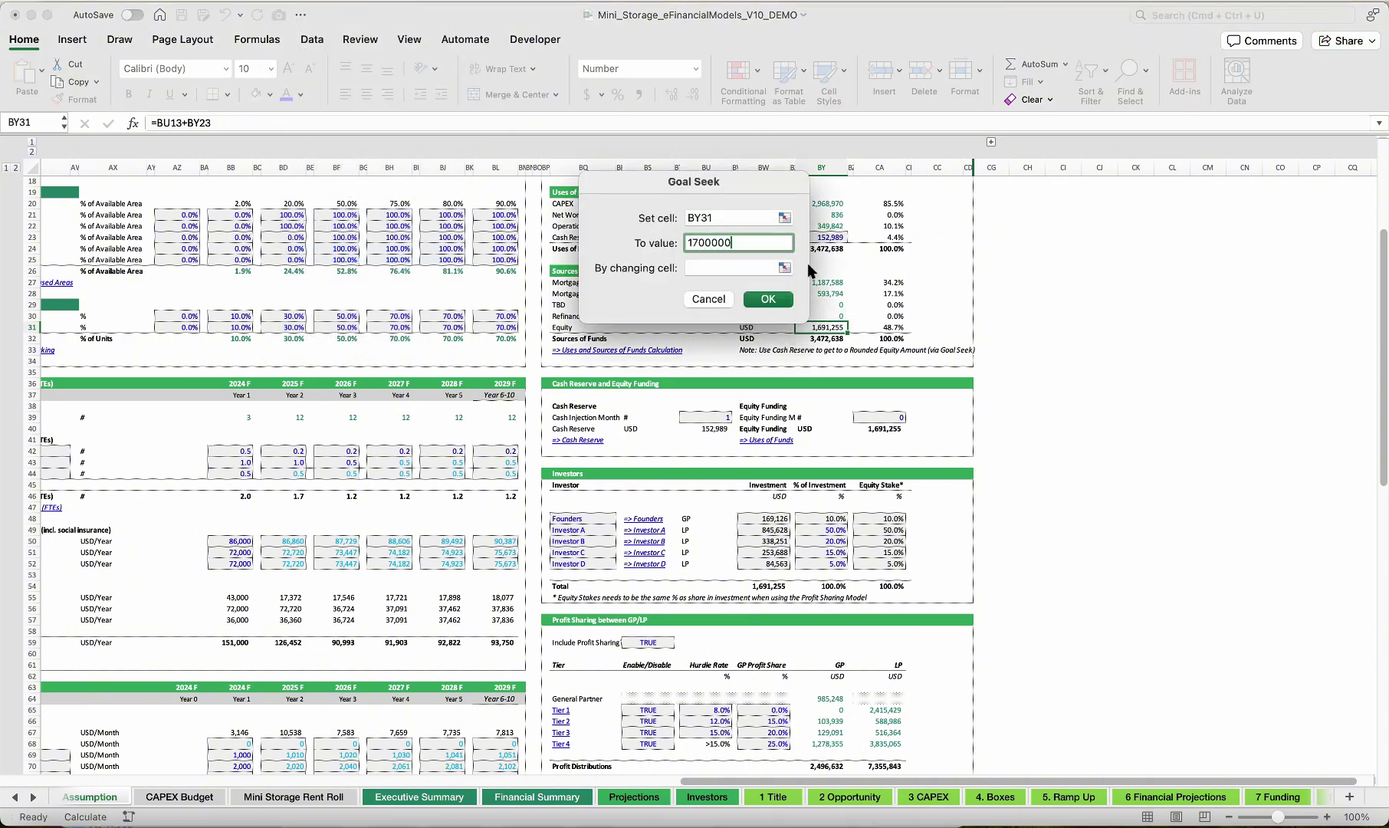
pyautogui.click(784, 266)
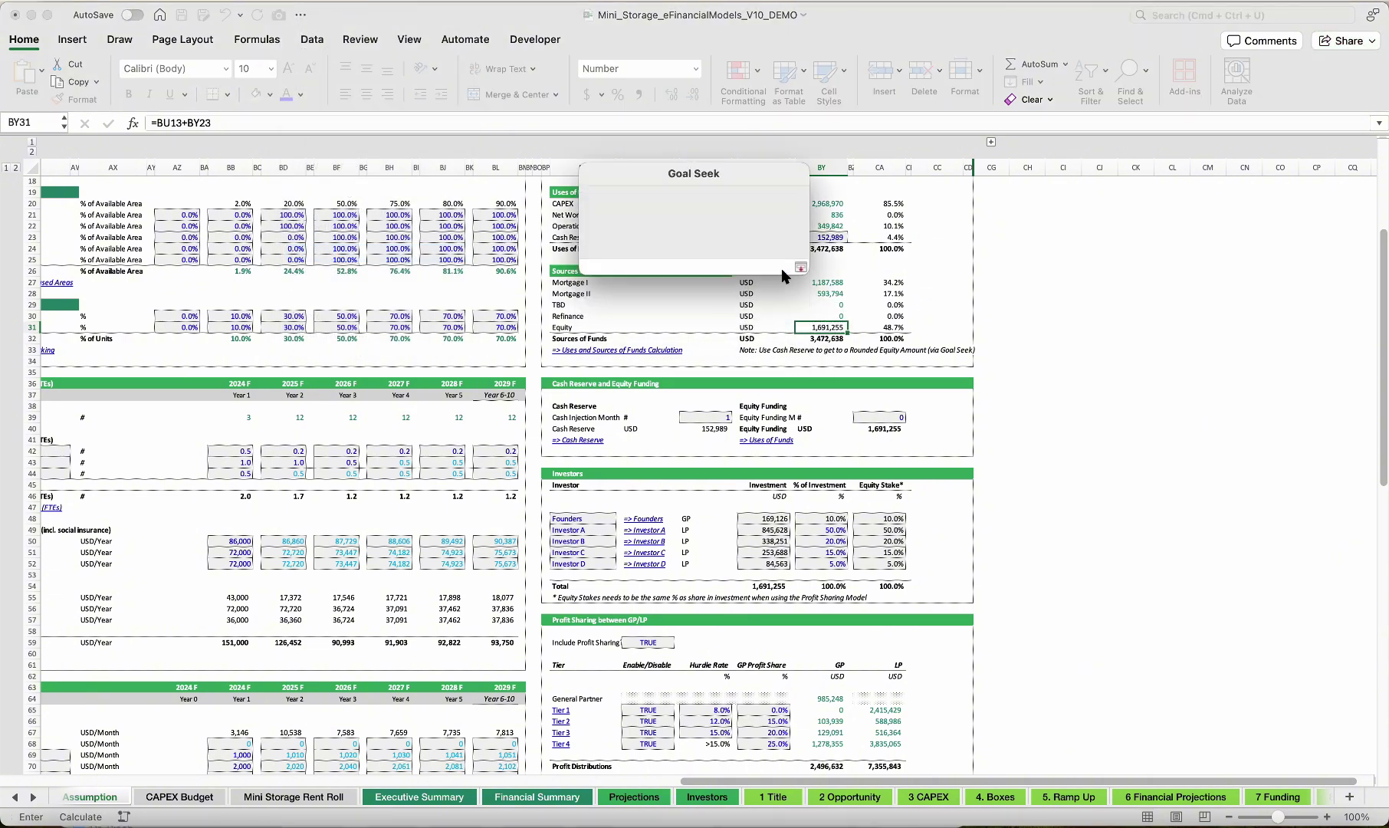
pyautogui.click(828, 237)
pyautogui.click(804, 178)
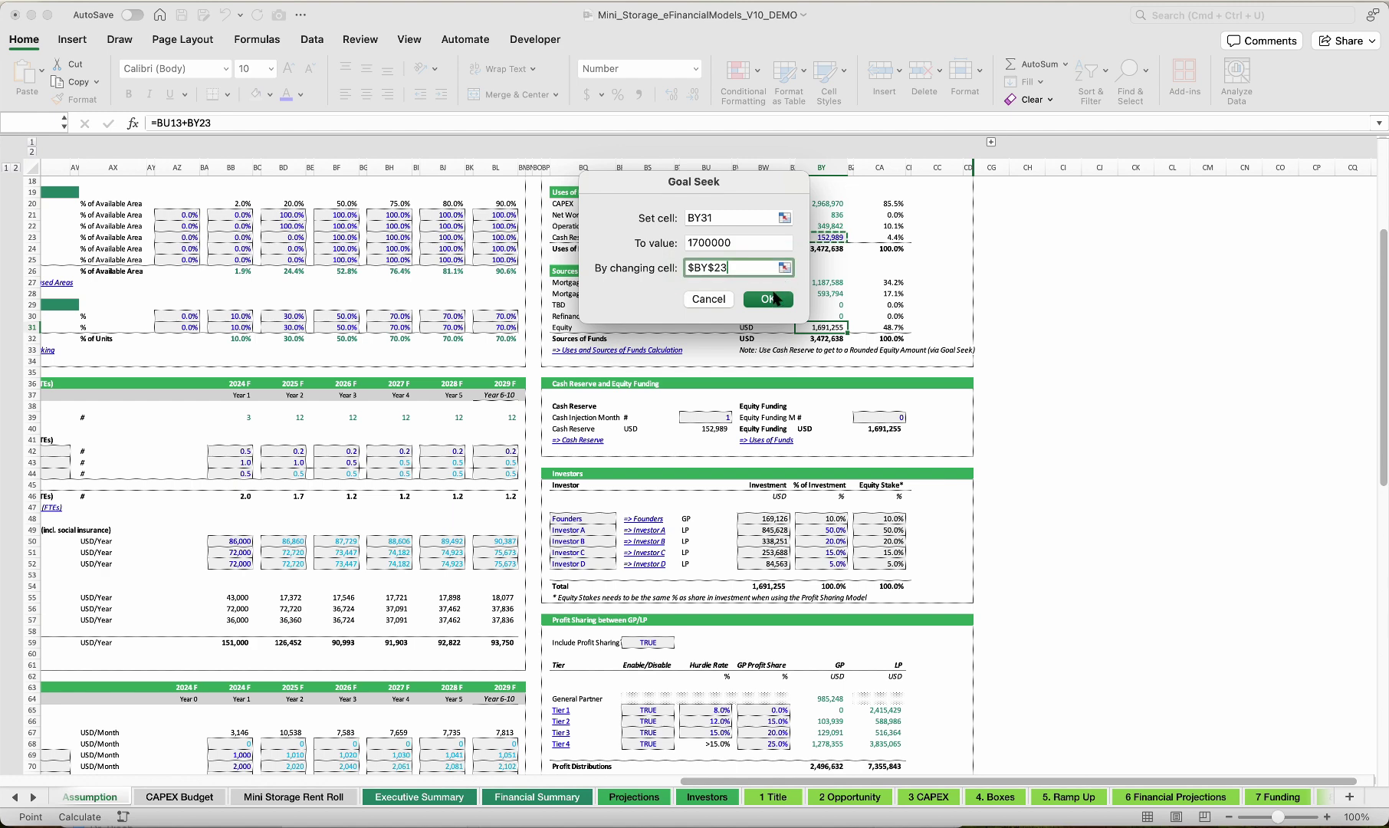
pyautogui.click(774, 299)
pyautogui.click(795, 220)
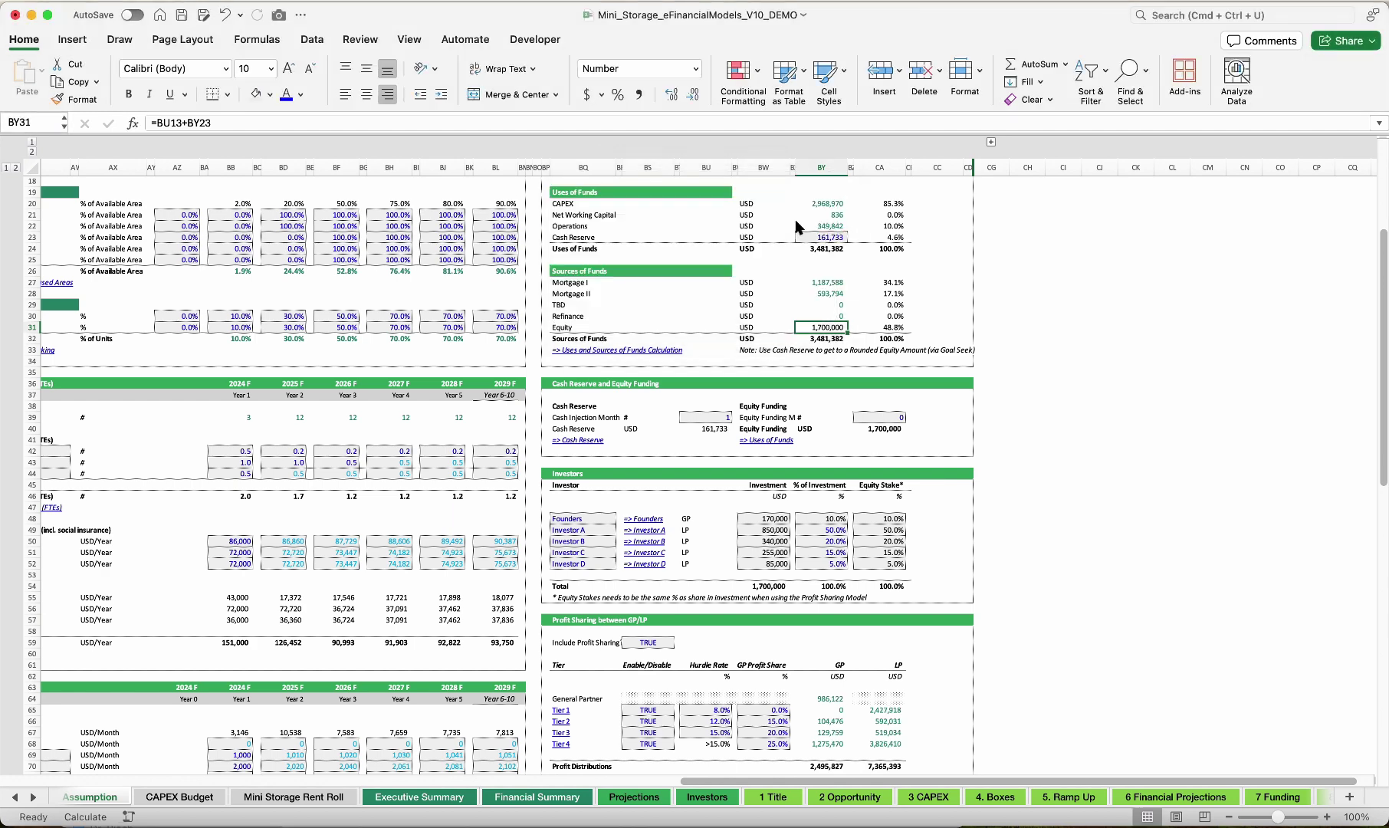
# Examine how the Founders' % of Investment and Equity Stake are calculated in the Investors table
pyautogui.scroll(-5, 594, 513)
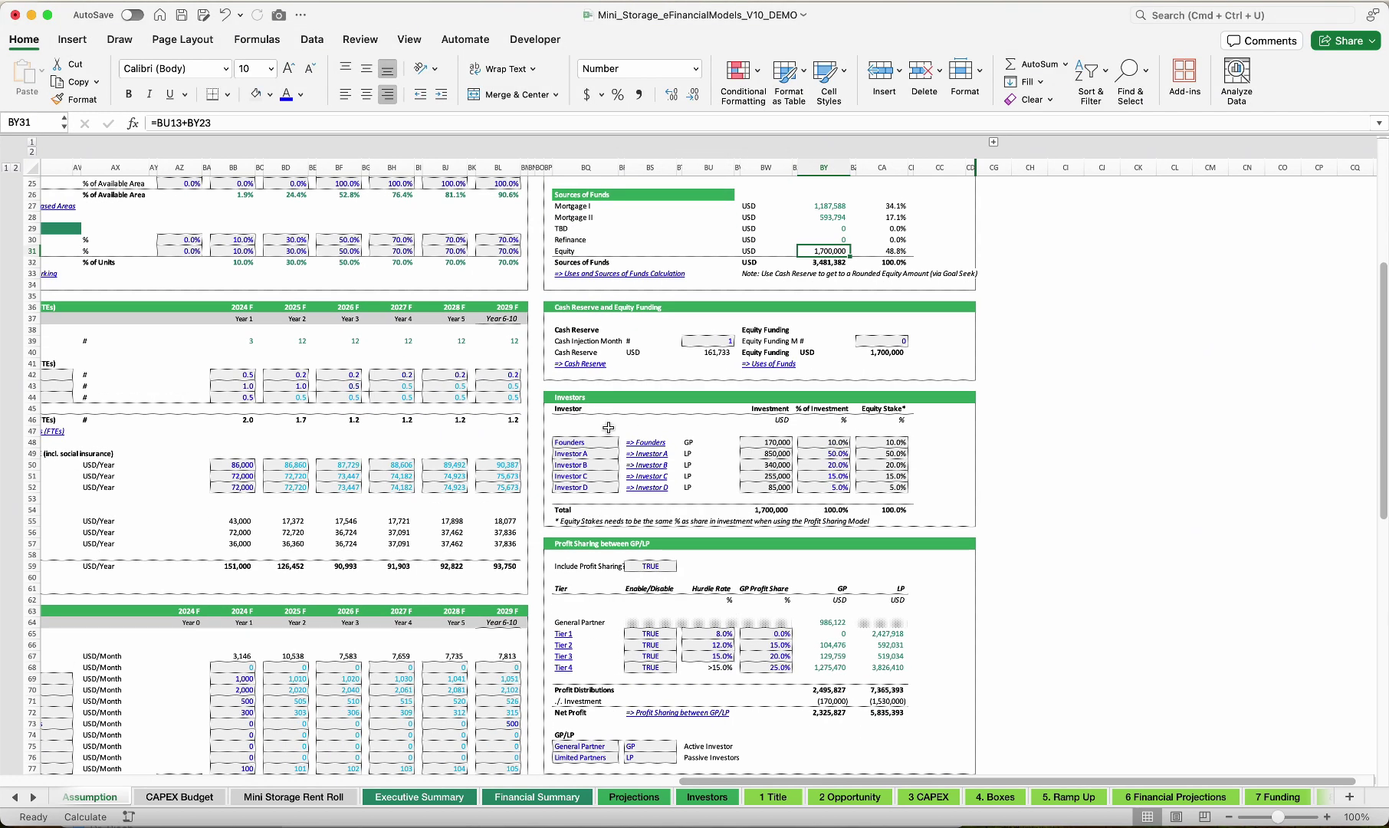
pyautogui.click(576, 442)
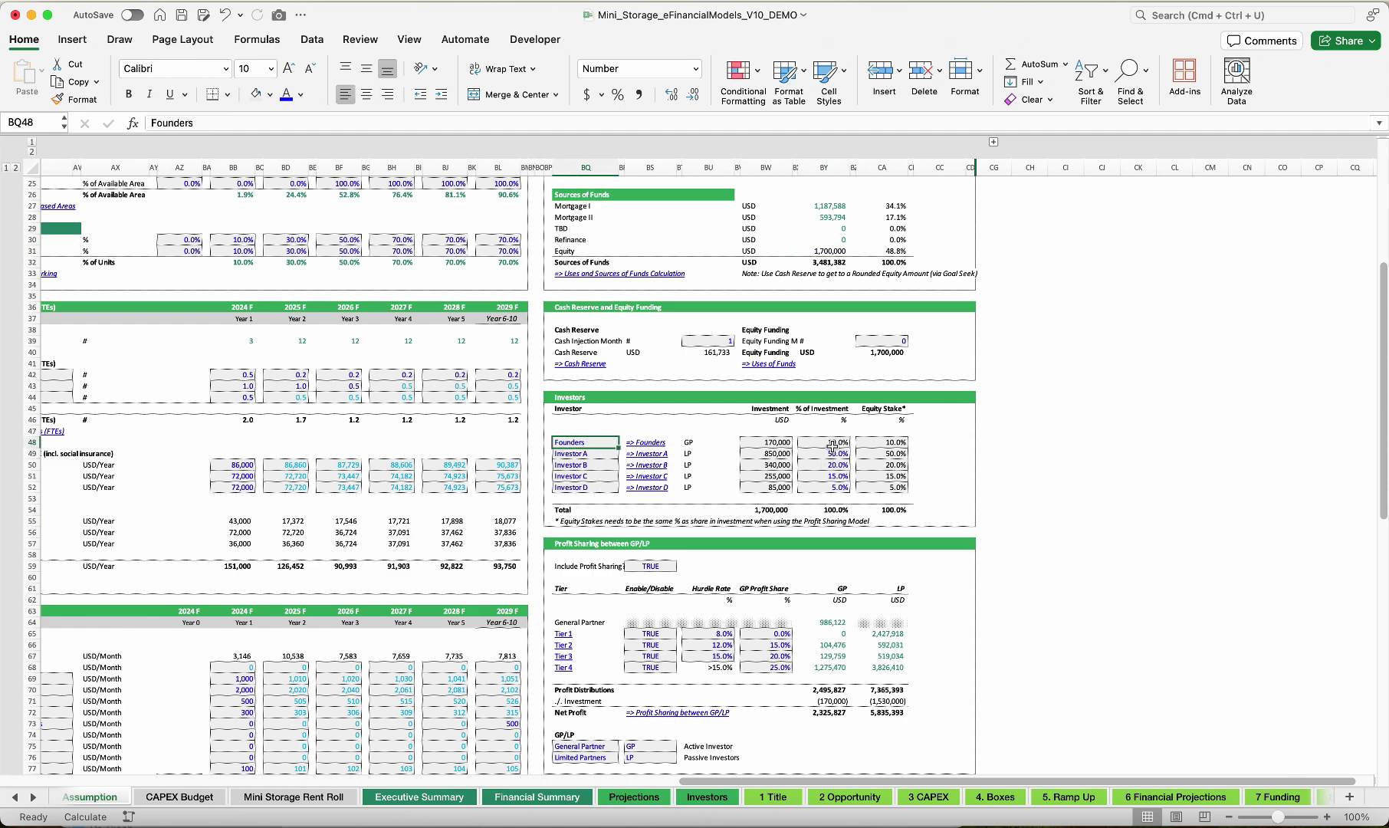
pyautogui.click(887, 442)
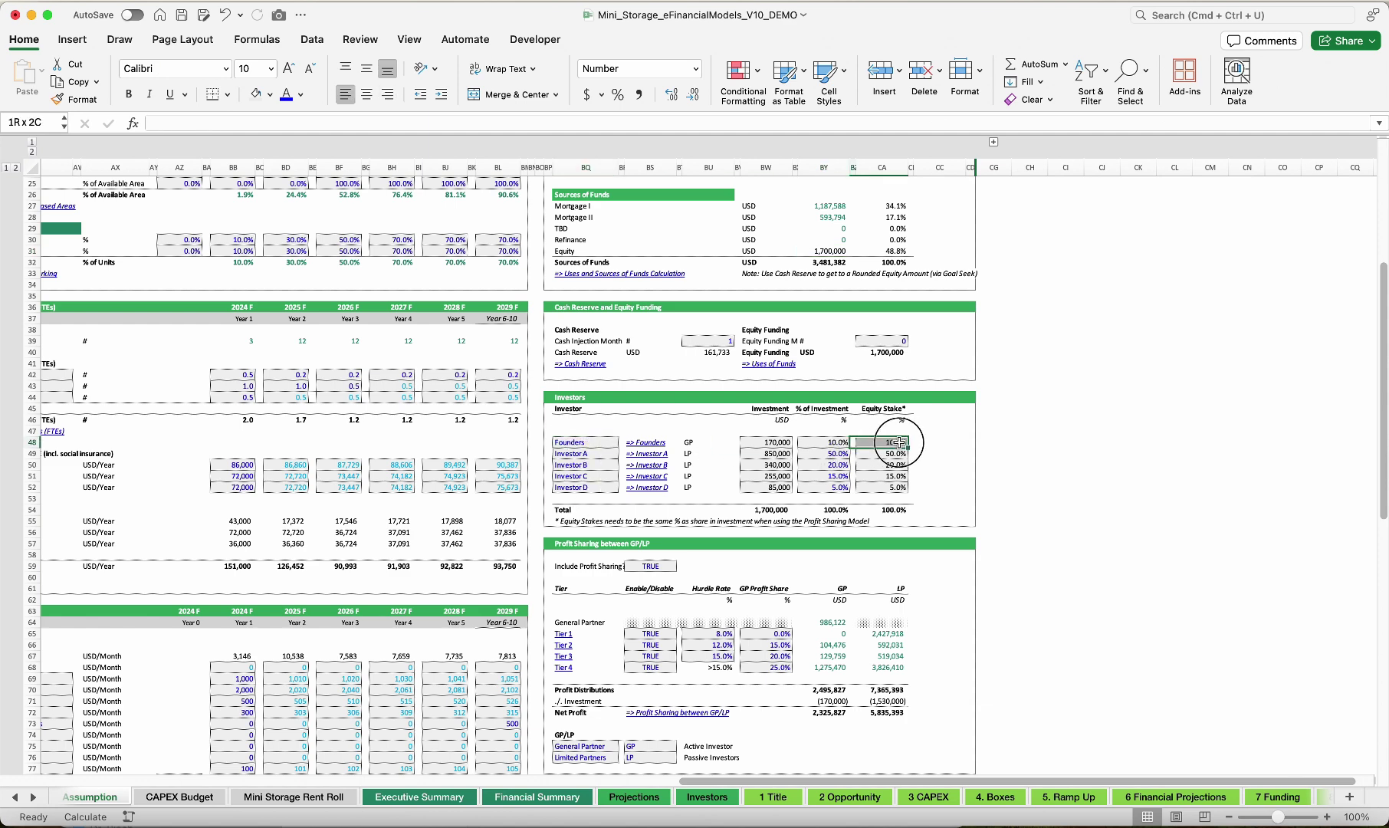
pyautogui.click(822, 446)
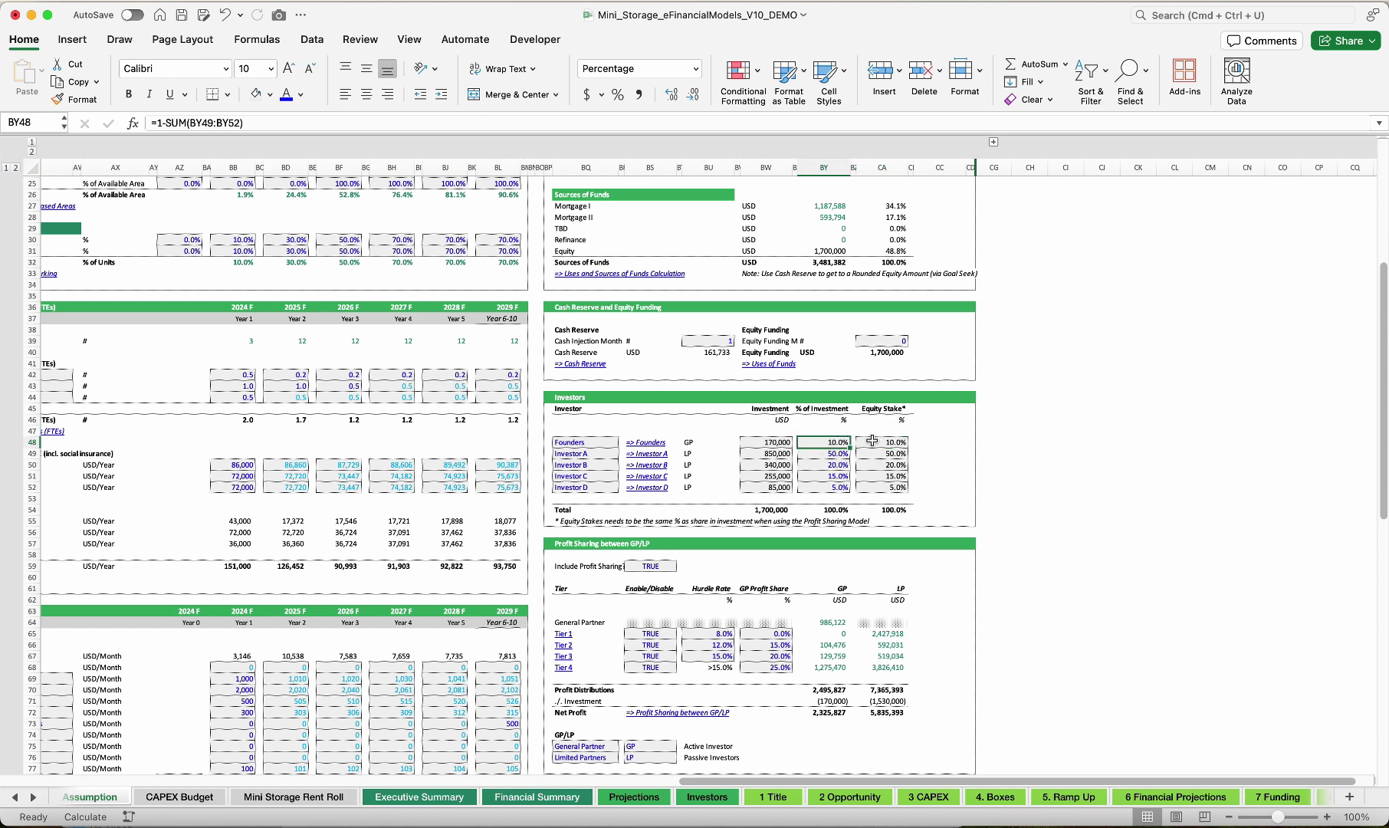
pyautogui.click(874, 443)
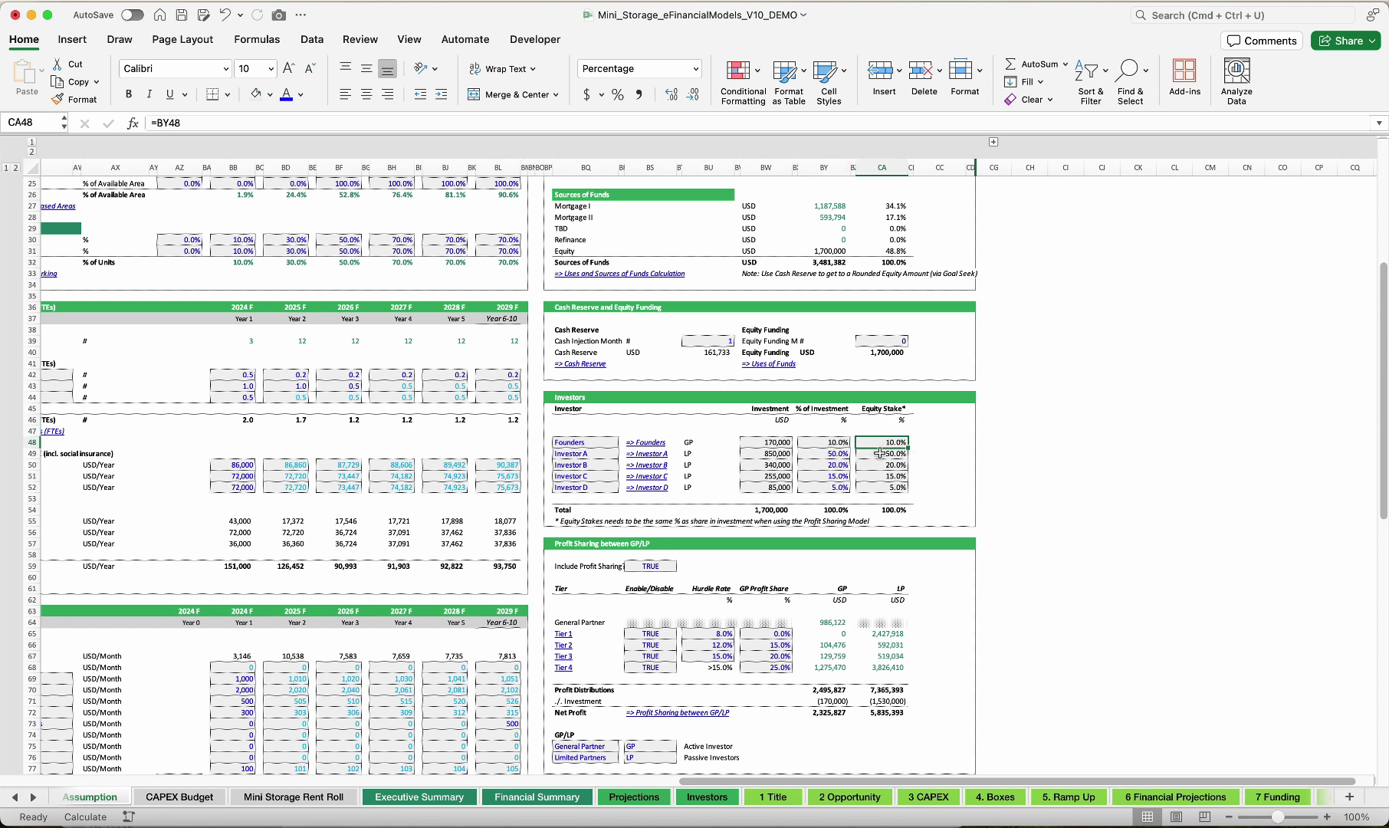
# Copy Investor A's 50% share of investment into the Founders' Equity Stake
pyautogui.click(832, 453)
pyautogui.press('super+c')
pyautogui.press('Up')
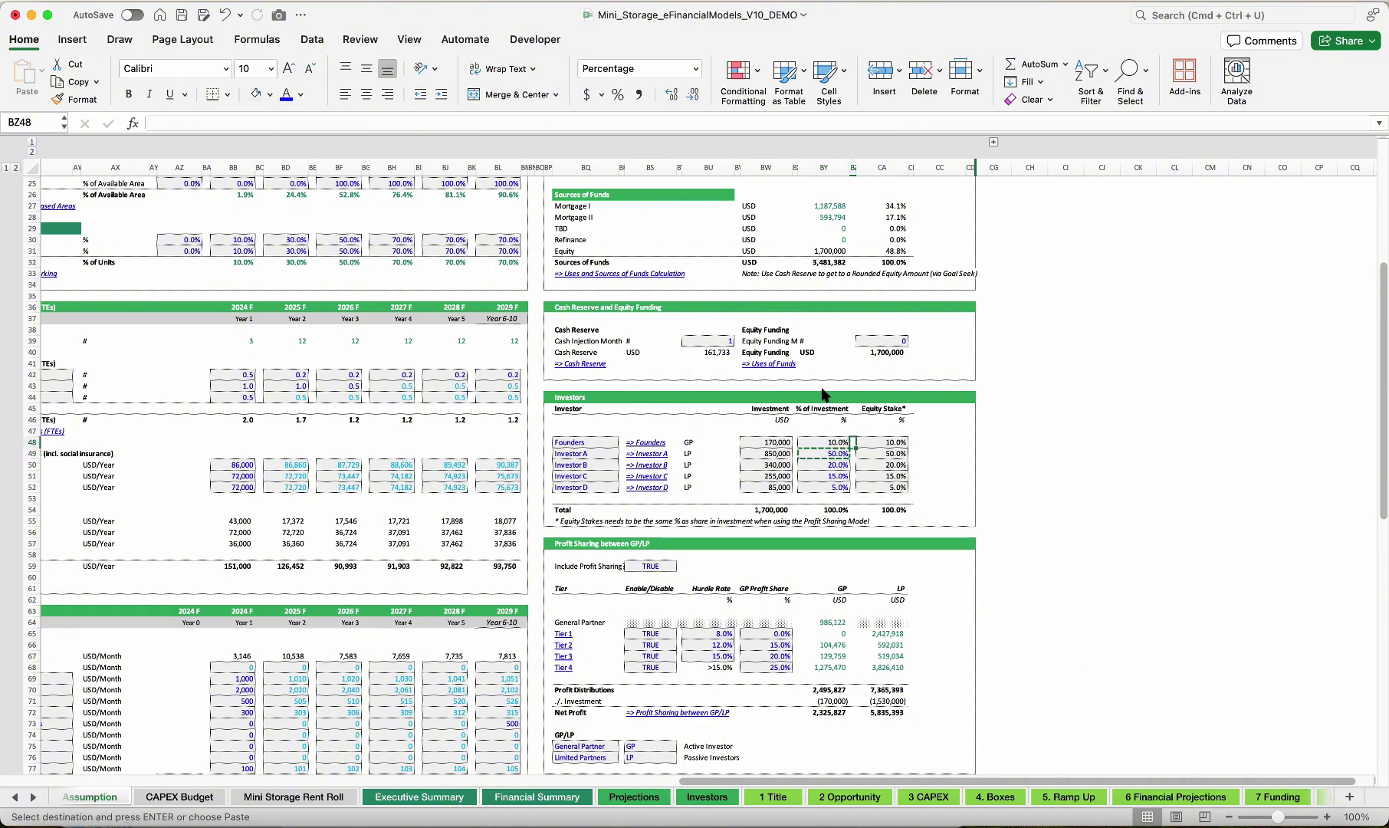
pyautogui.press('Right')
pyautogui.press('Right')
pyautogui.press('super+v')
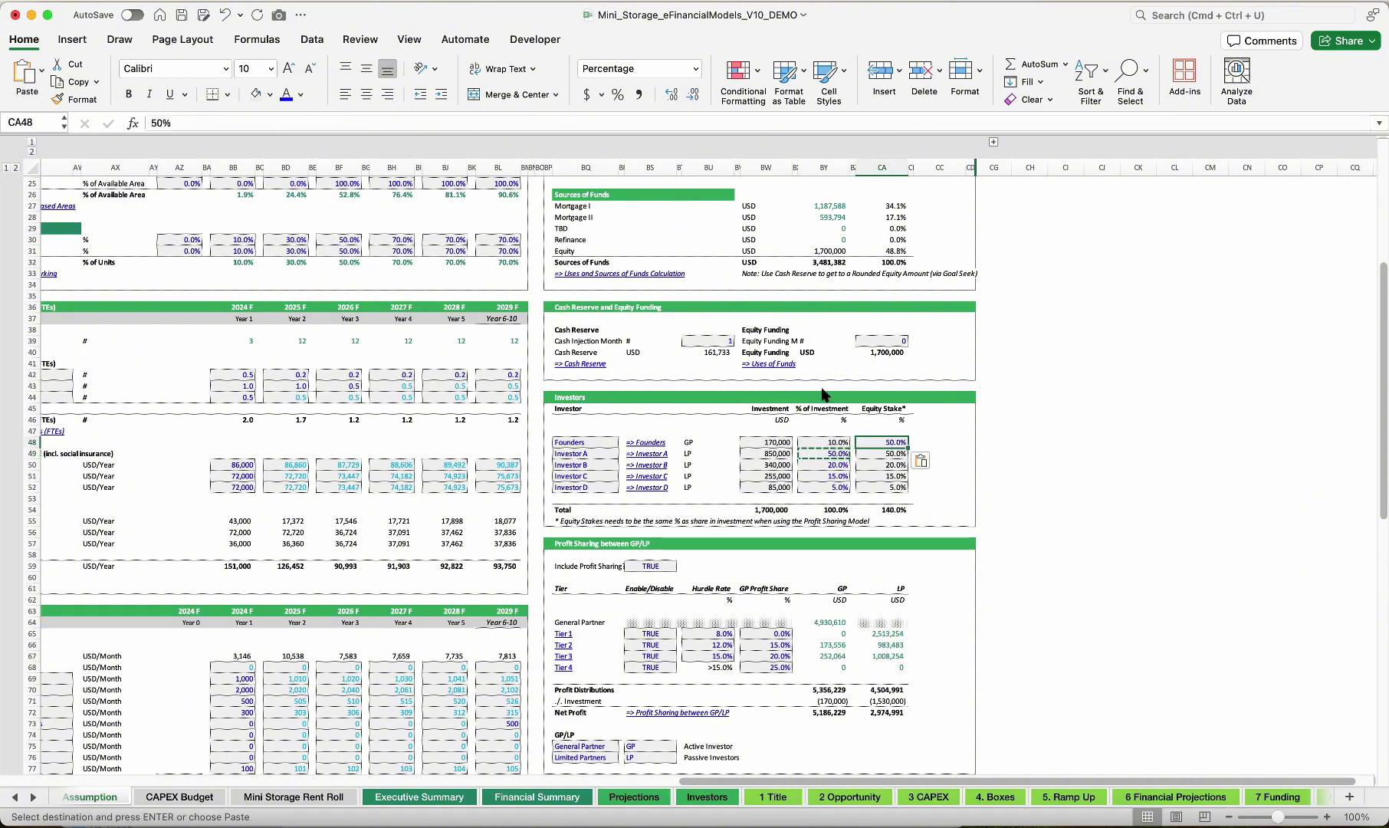
# Set Investor A's % of Investment to 60%
pyautogui.press('Left')
pyautogui.press('Left')
pyautogui.press('Down')
pyautogui.write('60')
pyautogui.press('Return')
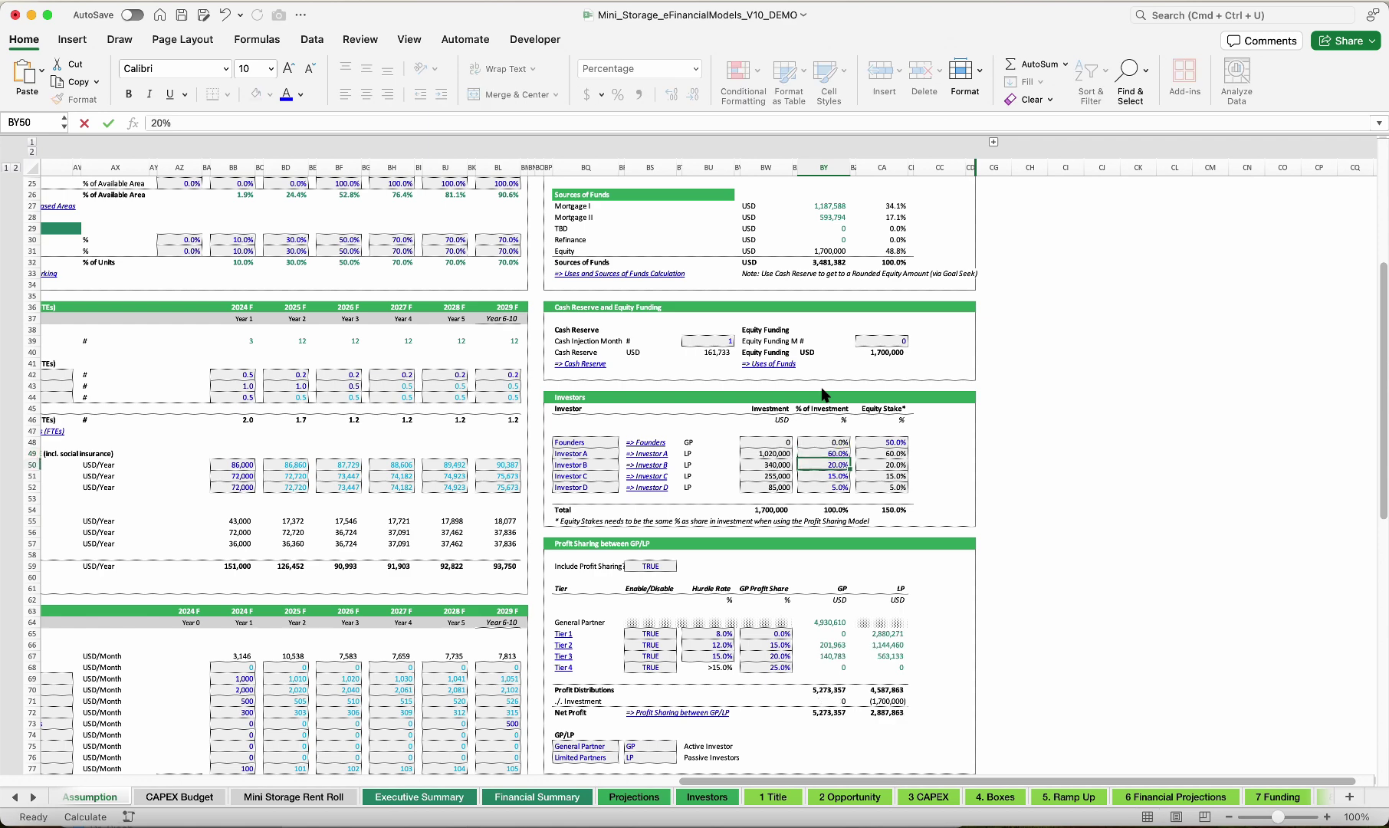
# Copy the Founders' Equity Stake cell onto Investor A's Equity Stake and set it to 55%
pyautogui.press('Up')
pyautogui.press('Up')
pyautogui.press('Right')
pyautogui.press('Right')
pyautogui.press('super+c')
pyautogui.press('Down')
pyautogui.press('super+v')
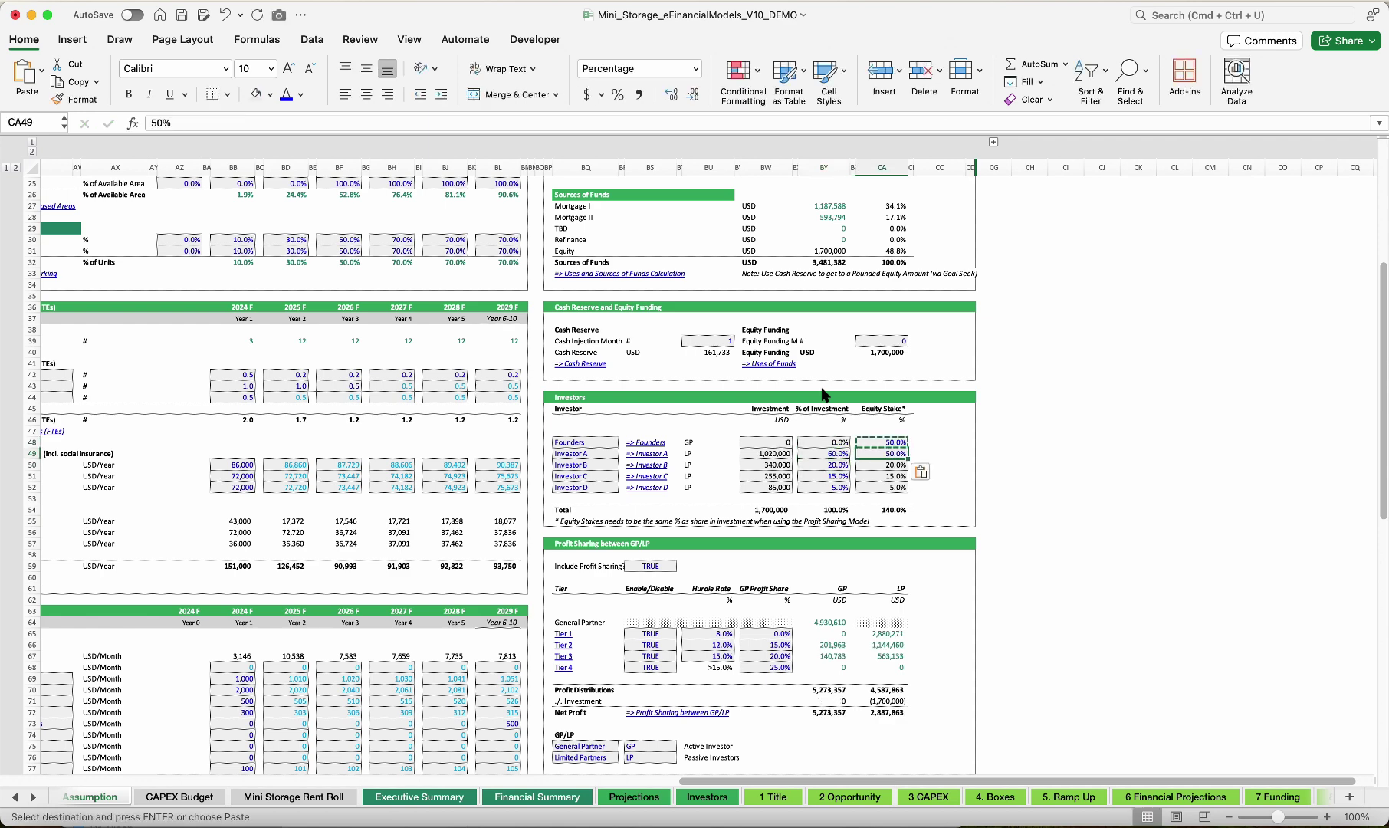
pyautogui.write('55')
pyautogui.press('Return')
# Set the Founders' Equity Stake to 0%
pyautogui.press('Up')
pyautogui.press('Up')
pyautogui.write('0')
pyautogui.press('Return')
pyautogui.press('super+c')
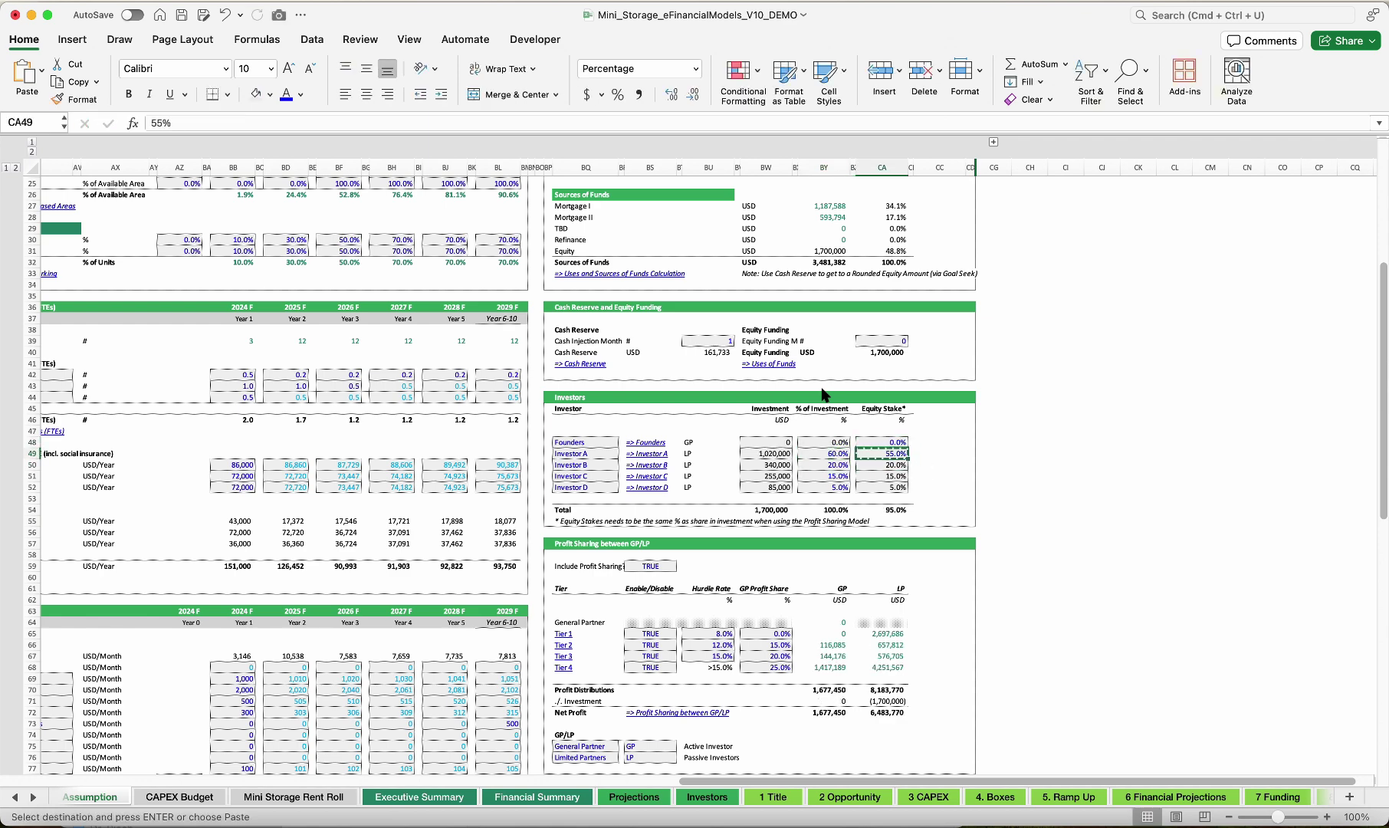
pyautogui.press('Down')
pyautogui.press('Down')
pyautogui.press('Down')
pyautogui.press('super+v')
pyautogui.press('super+z')
# Copy Investor A's Equity Stake cell onto Investor B's Equity Stake and set it to 15%
pyautogui.press('Up')
pyautogui.press('Up')
pyautogui.press('Up')
pyautogui.press('super+c')
pyautogui.press('Down')
pyautogui.press('super+v')
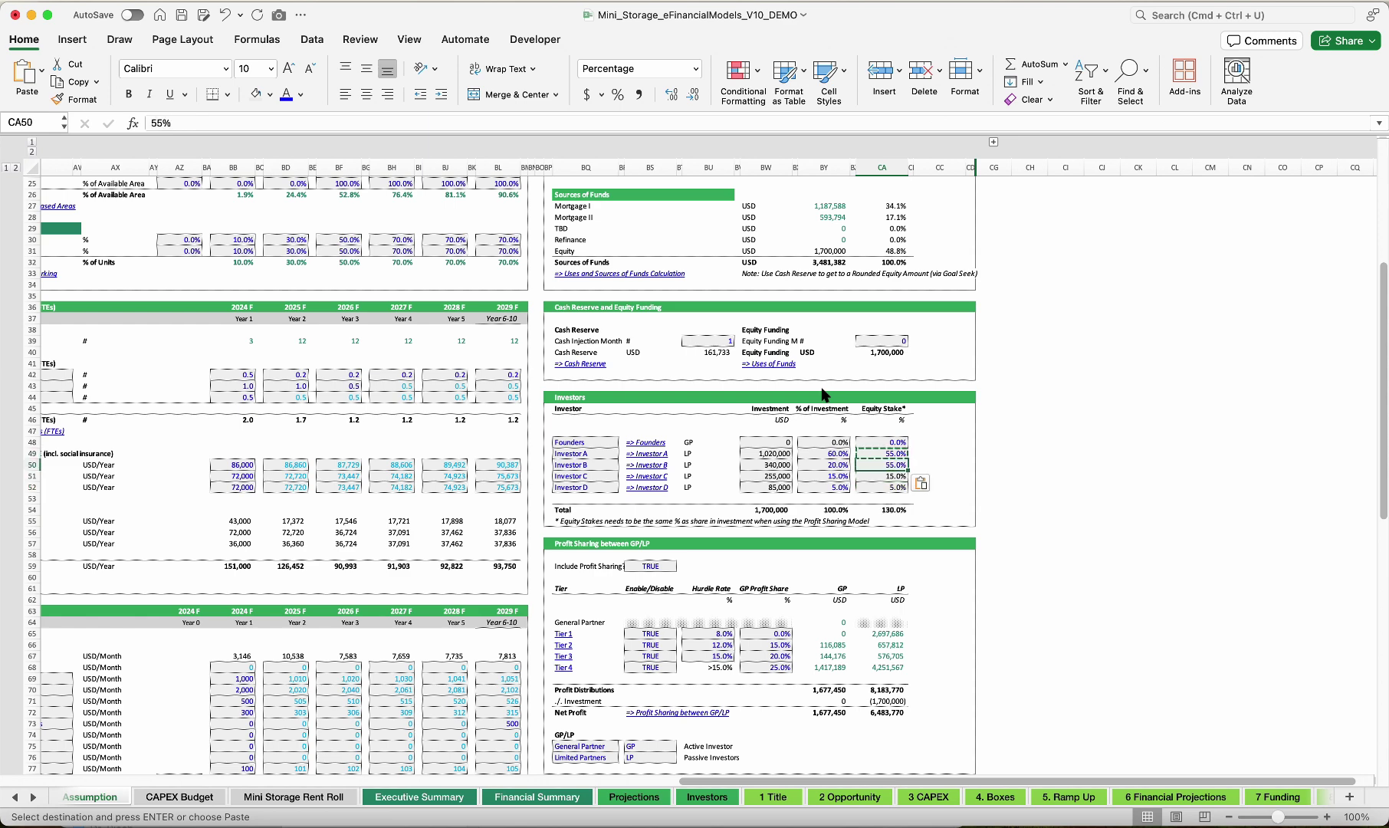
pyautogui.write('15')
pyautogui.press('Return')
pyautogui.press('Up')
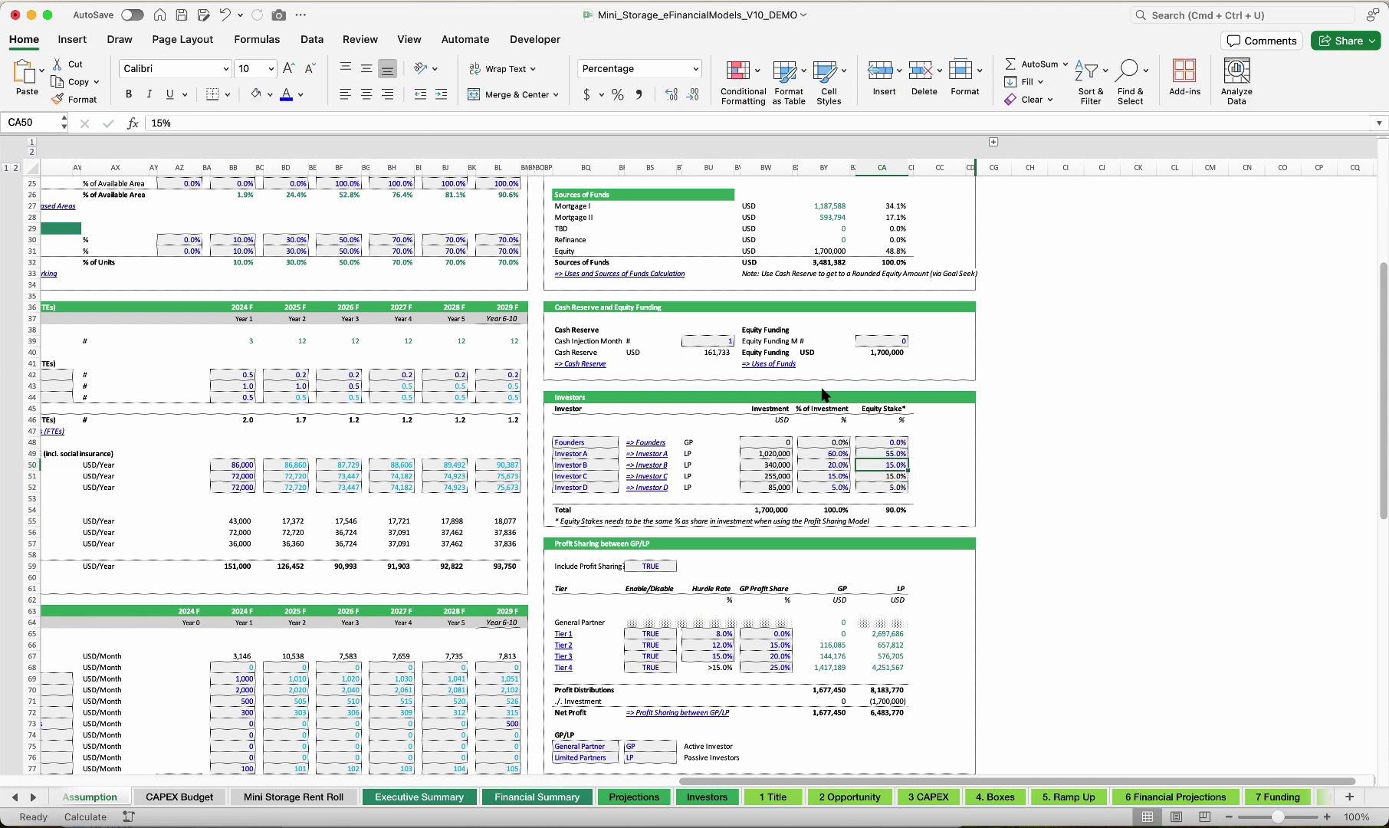
pyautogui.write('25')
pyautogui.press('Return')
pyautogui.press('Up')
pyautogui.click(889, 464)
pyautogui.write('15')
pyautogui.press('Return')
pyautogui.press('Up')
# Copy the Founders' % of Investment formula into the Founders' Equity Stake, and check it against Investor A's stake
pyautogui.click(845, 443)
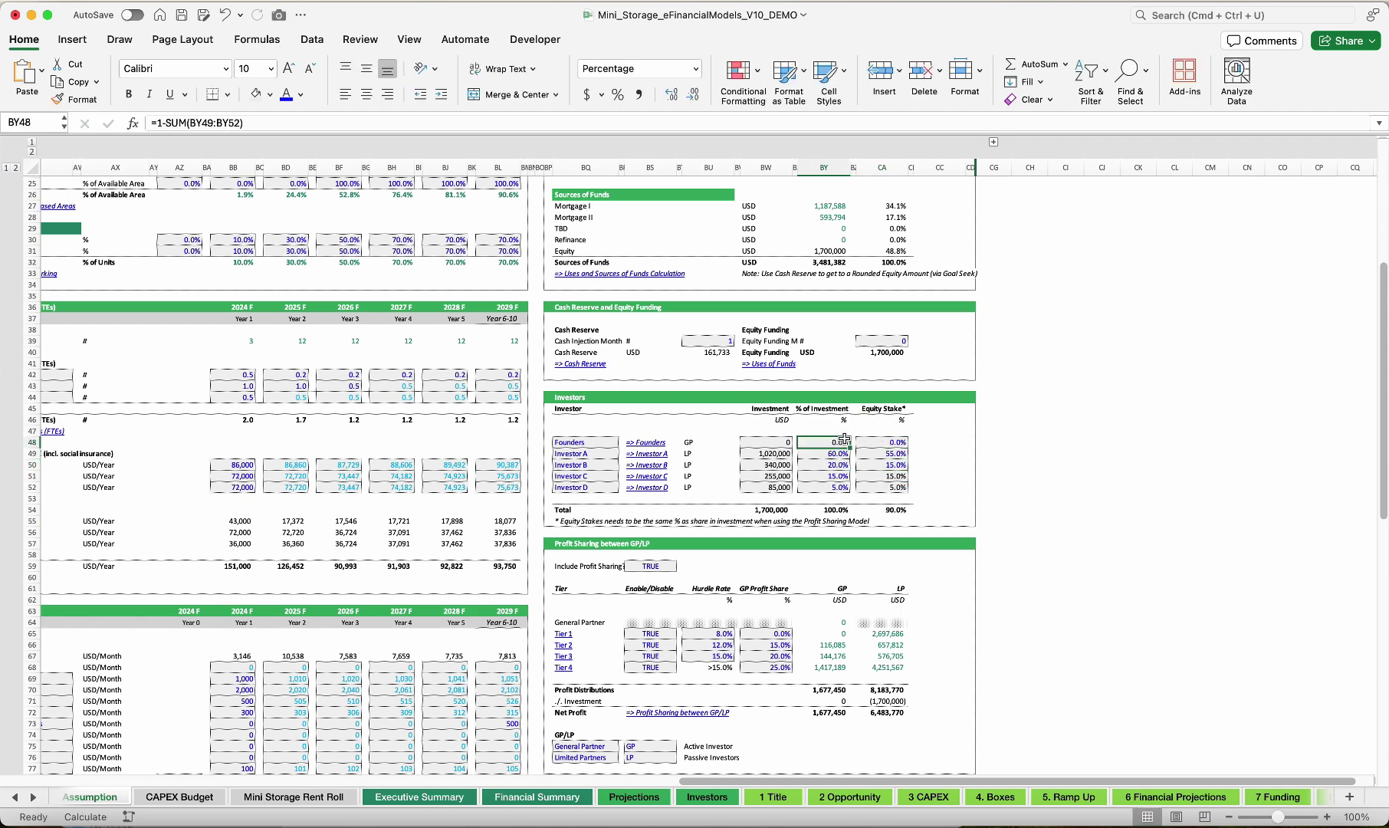
pyautogui.hotkey('ctrl', 'c')
pyautogui.press('Right')
pyautogui.press('Right')
pyautogui.hotkey('ctrl', 'v')
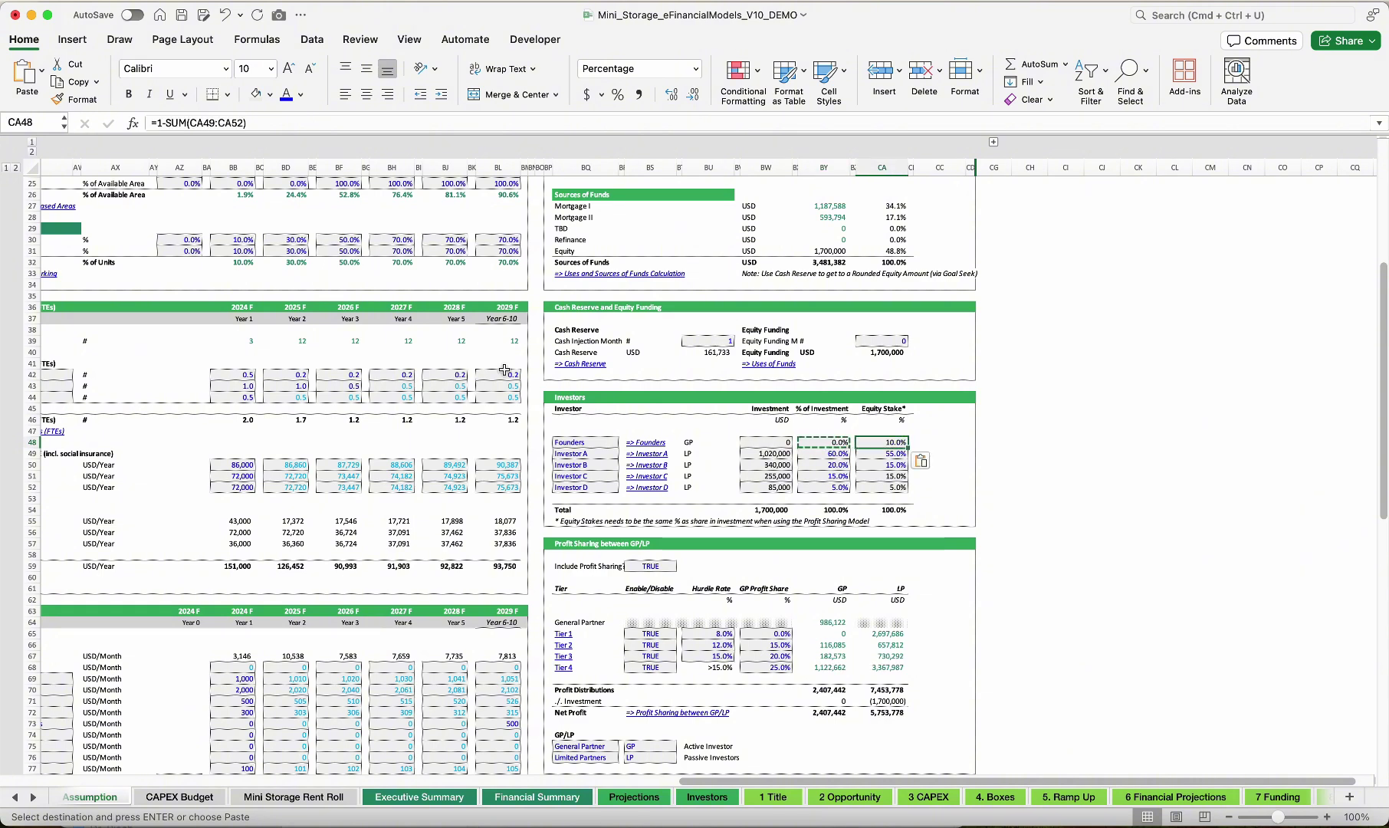
pyautogui.click(752, 449)
pyautogui.click(596, 442)
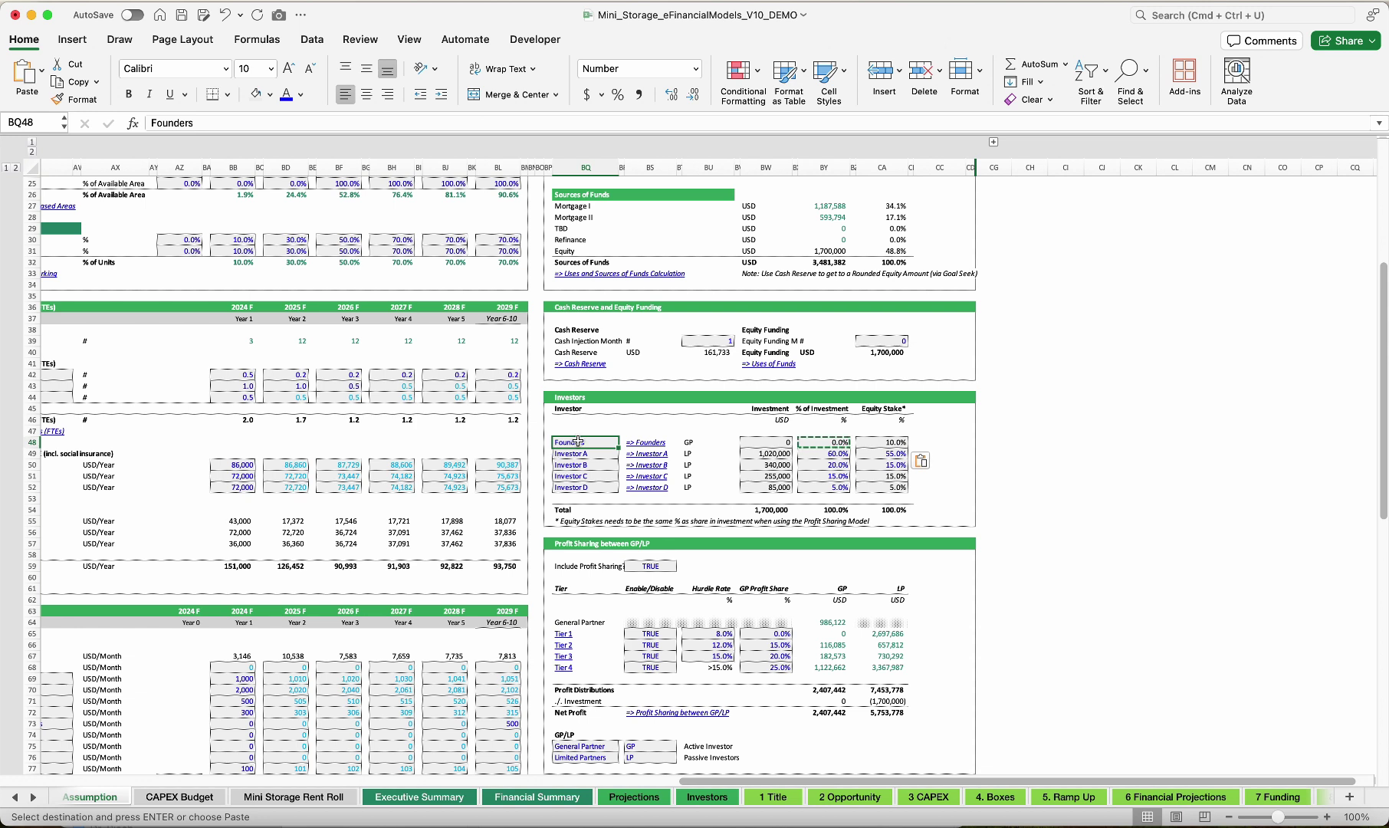
pyautogui.click(891, 453)
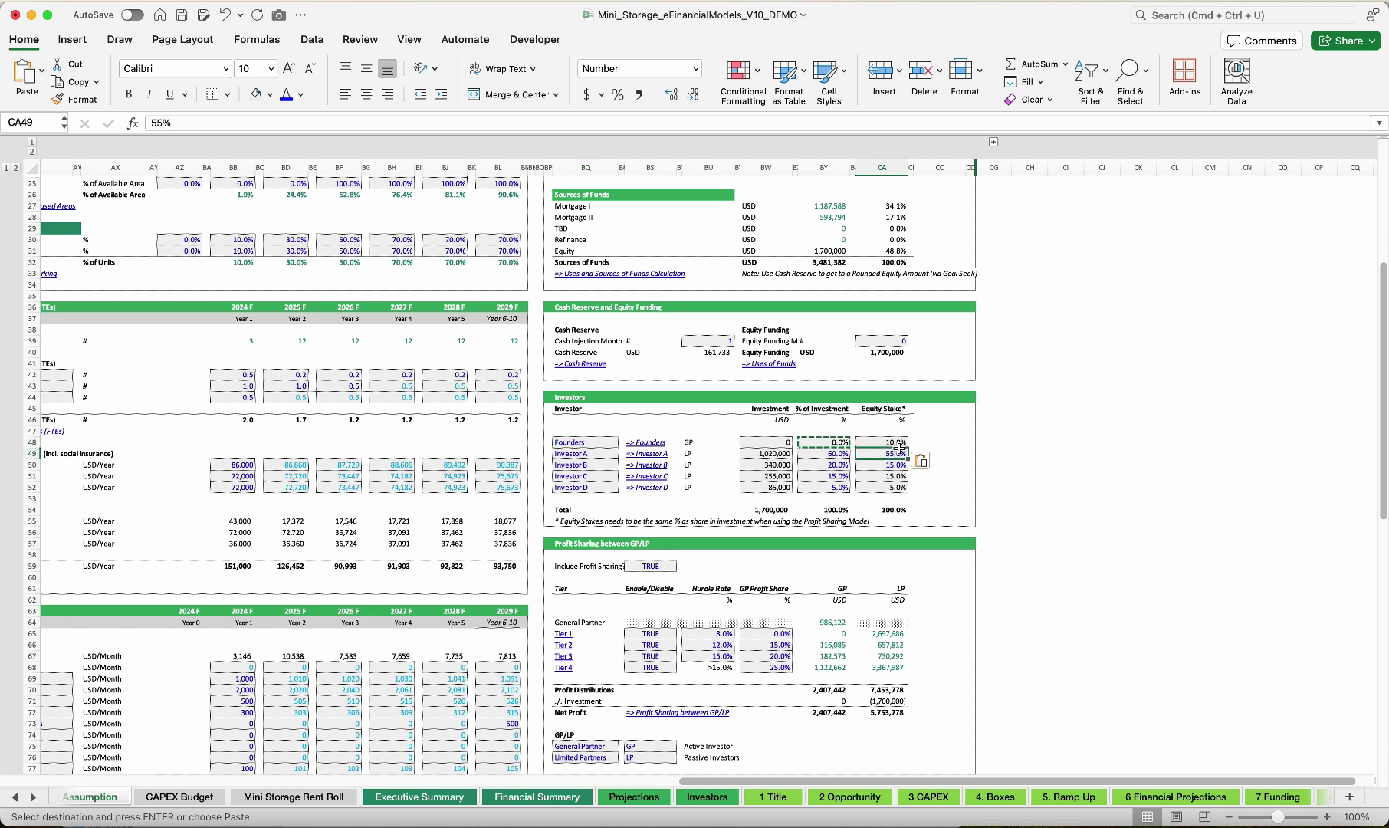
# Check the Founders' Equity Stake in the Investors section and set Include Profit Sharing to FALSE
pyautogui.click(895, 440)
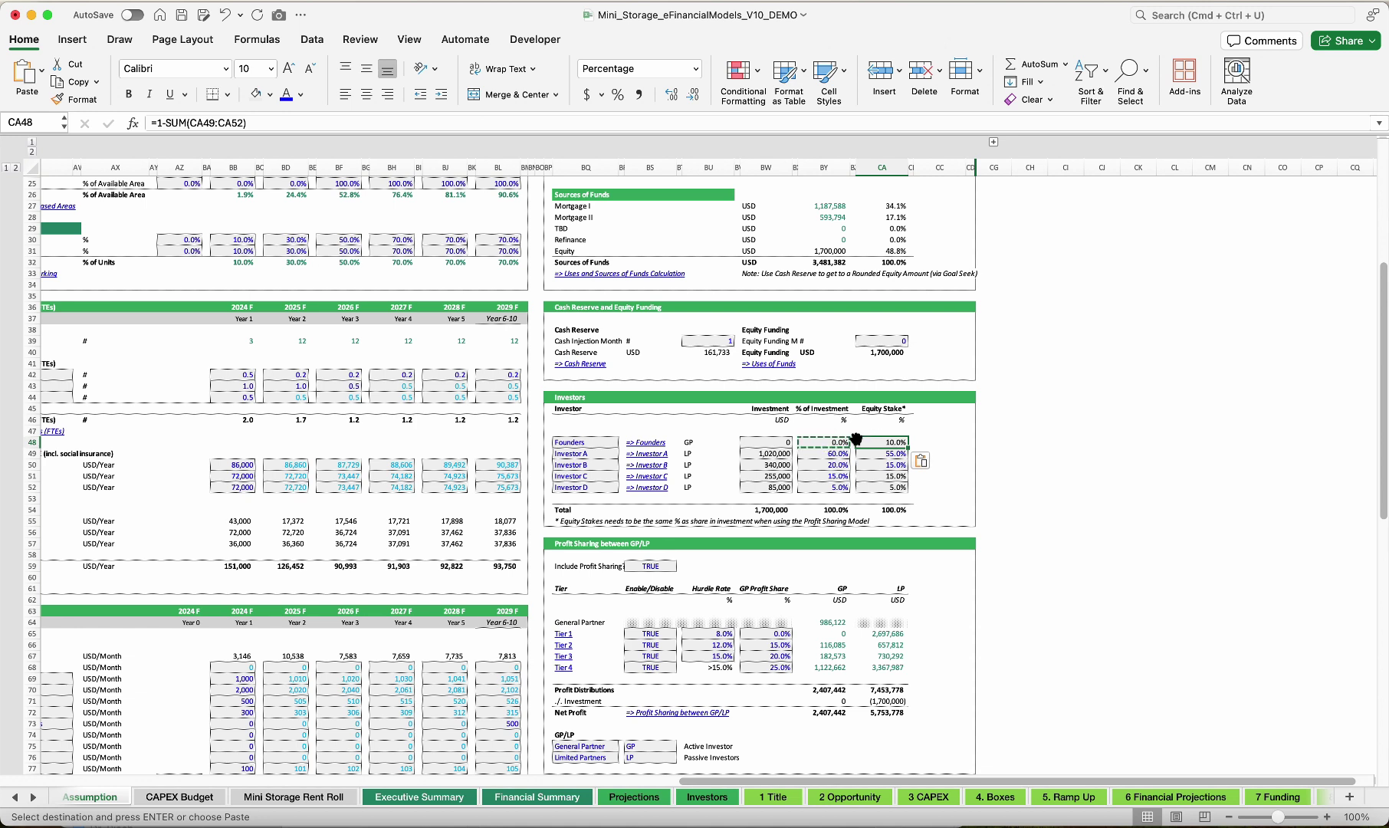
pyautogui.click(602, 446)
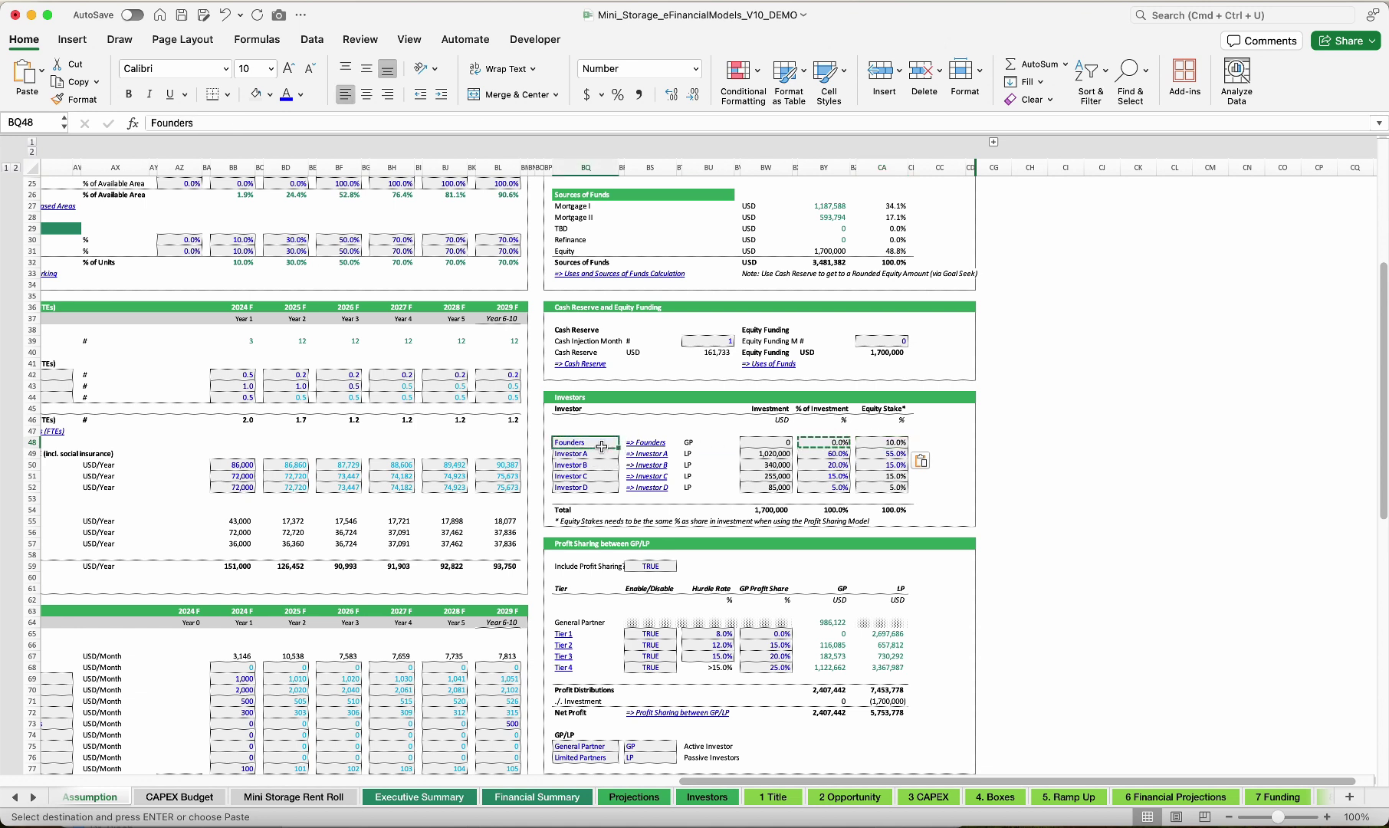
pyautogui.click(650, 566)
pyautogui.click(681, 566)
pyautogui.click(651, 592)
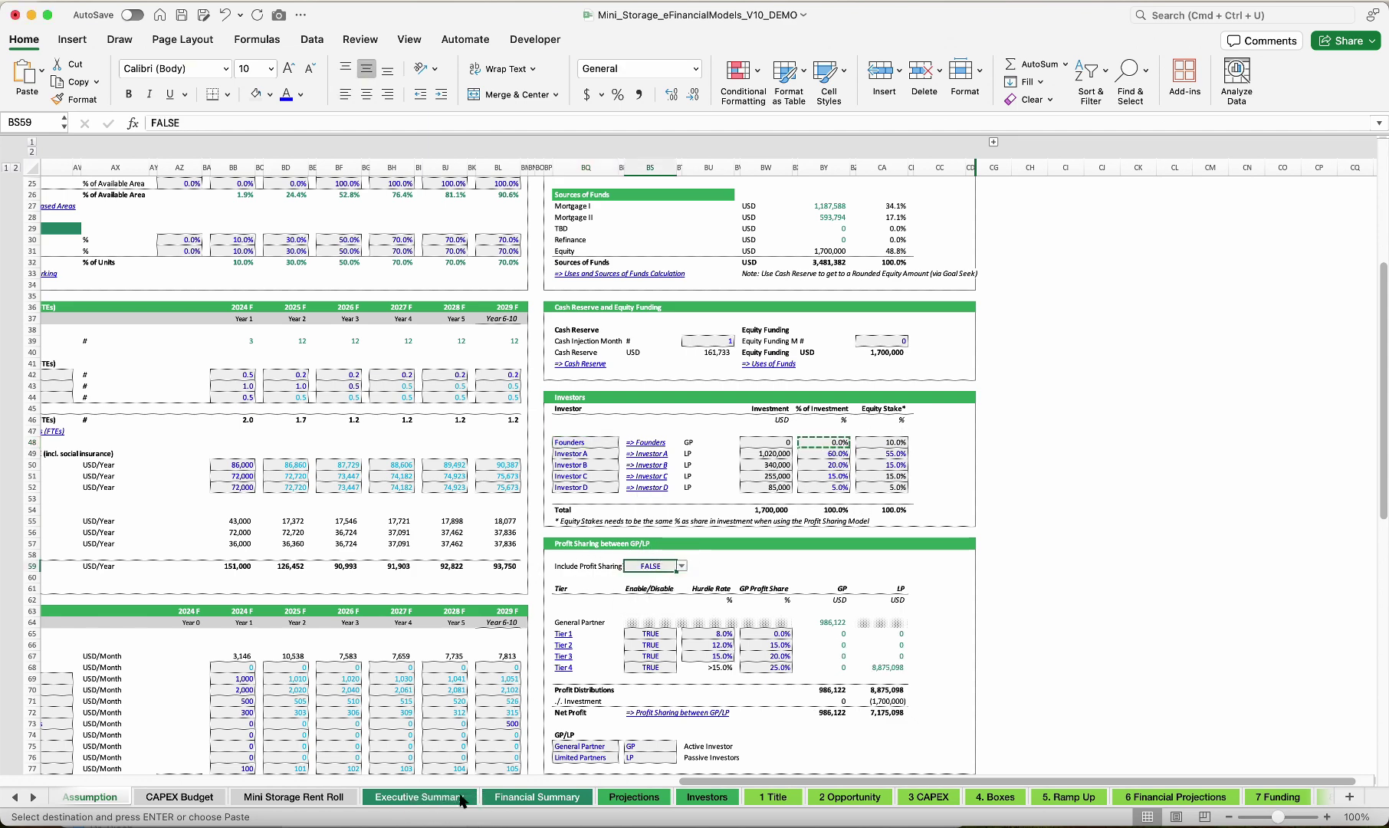
# Examine the Investor Metrics on the Financial Summary sheet, comparing the Founders' investment and IRR with the IRRs of Investors A to D
pyautogui.click(527, 797)
pyautogui.scroll(-8, 729, 542)
pyautogui.scroll(-20, 730, 542)
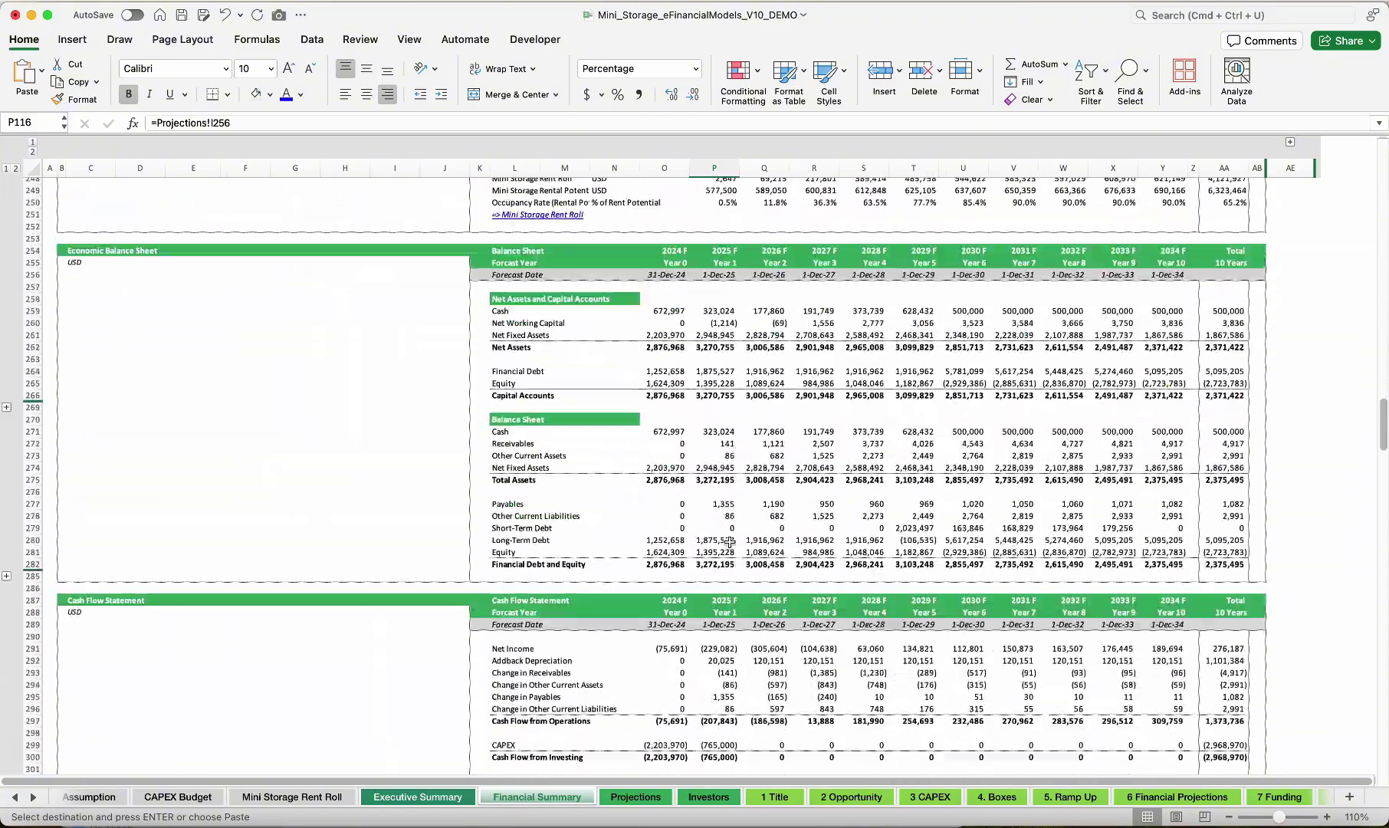
pyautogui.scroll(-1, 730, 542)
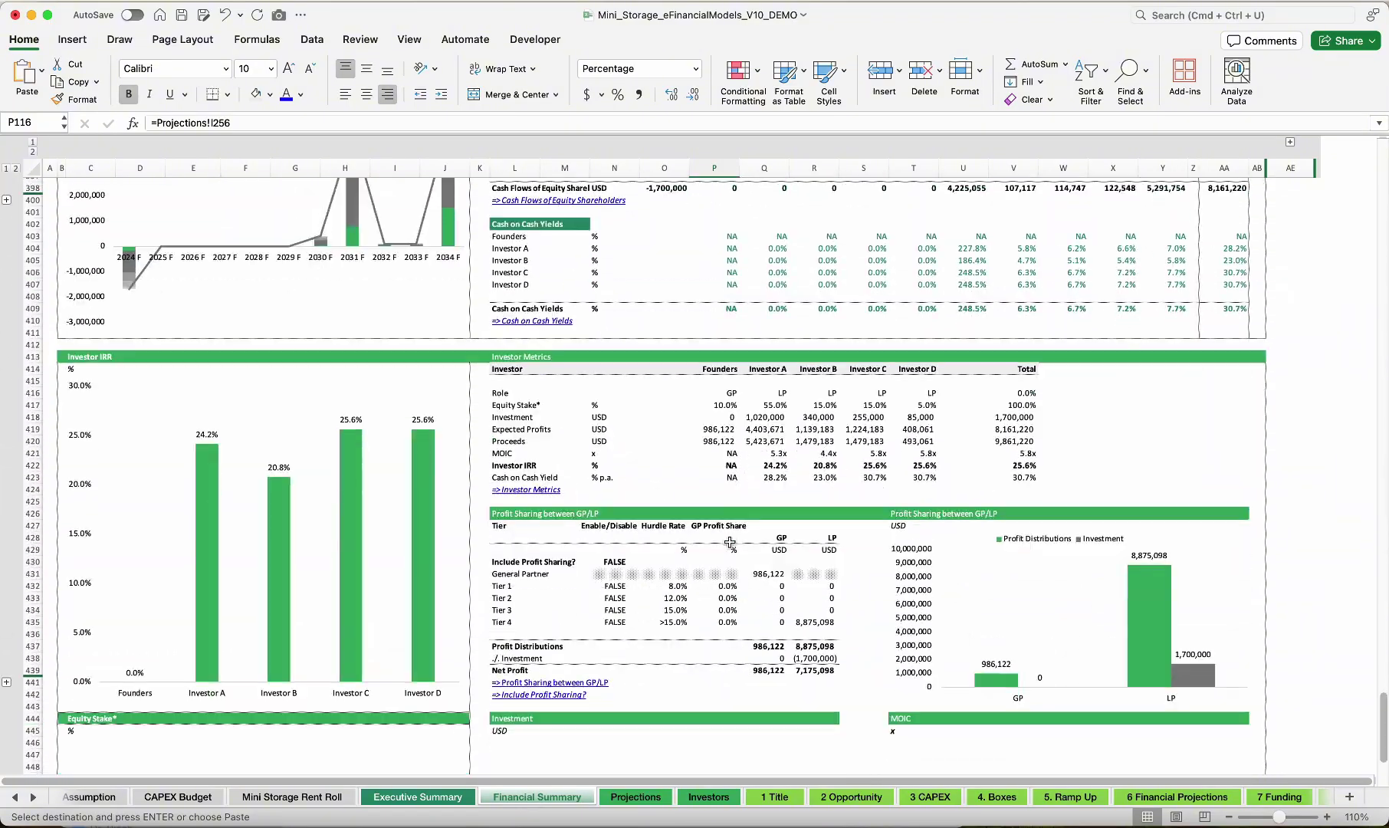
pyautogui.click(715, 464)
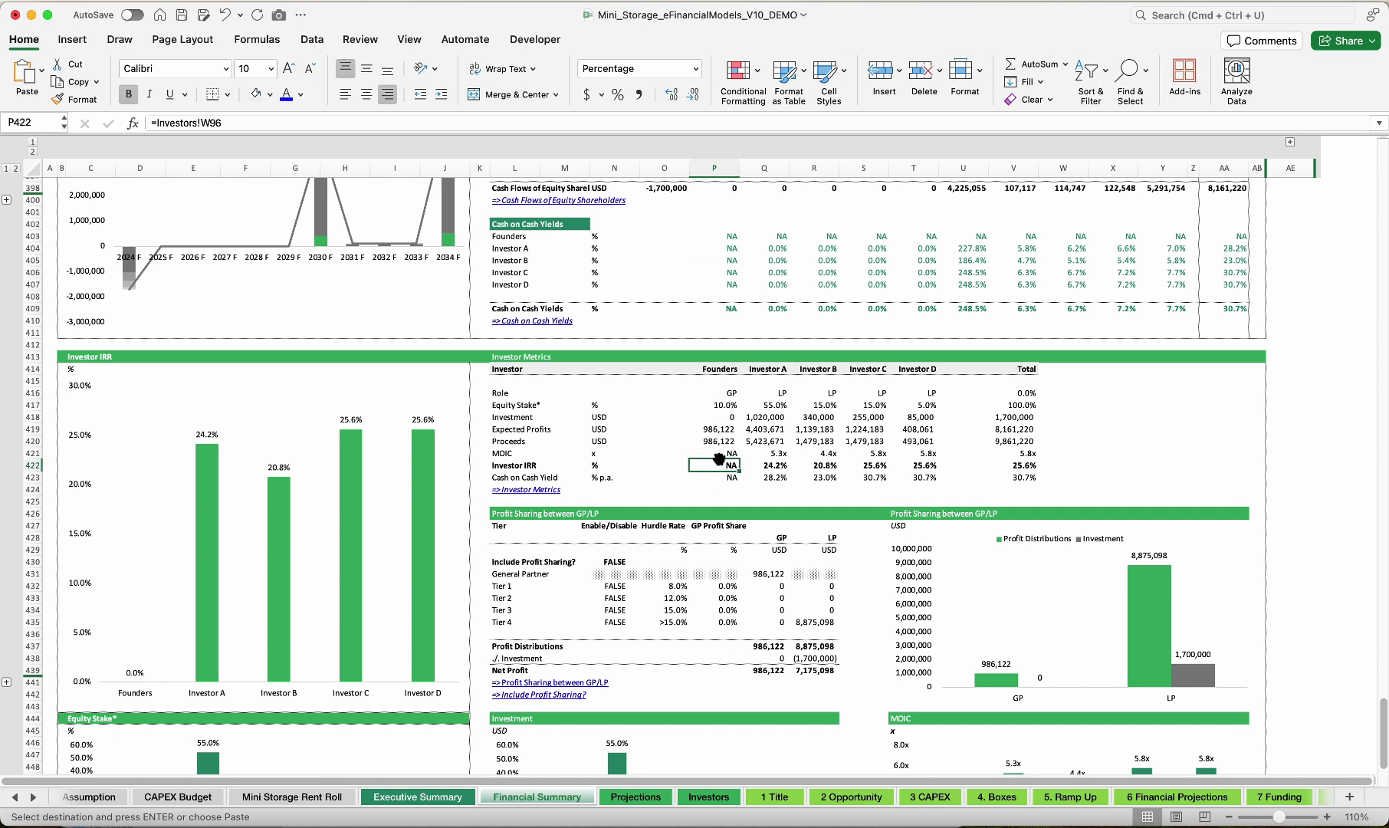
pyautogui.click(714, 418)
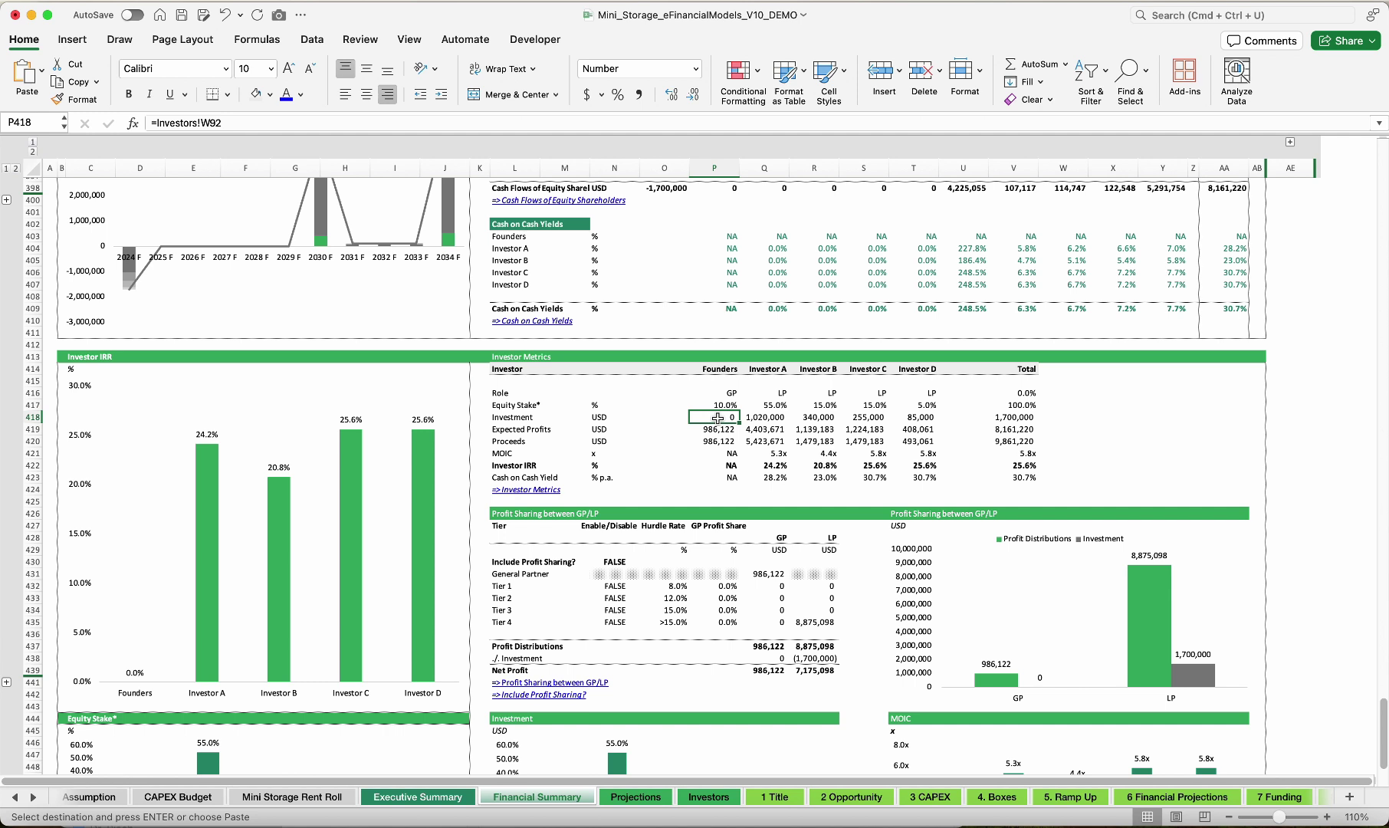
pyautogui.moveTo(762, 465); pyautogui.dragTo(907, 465)
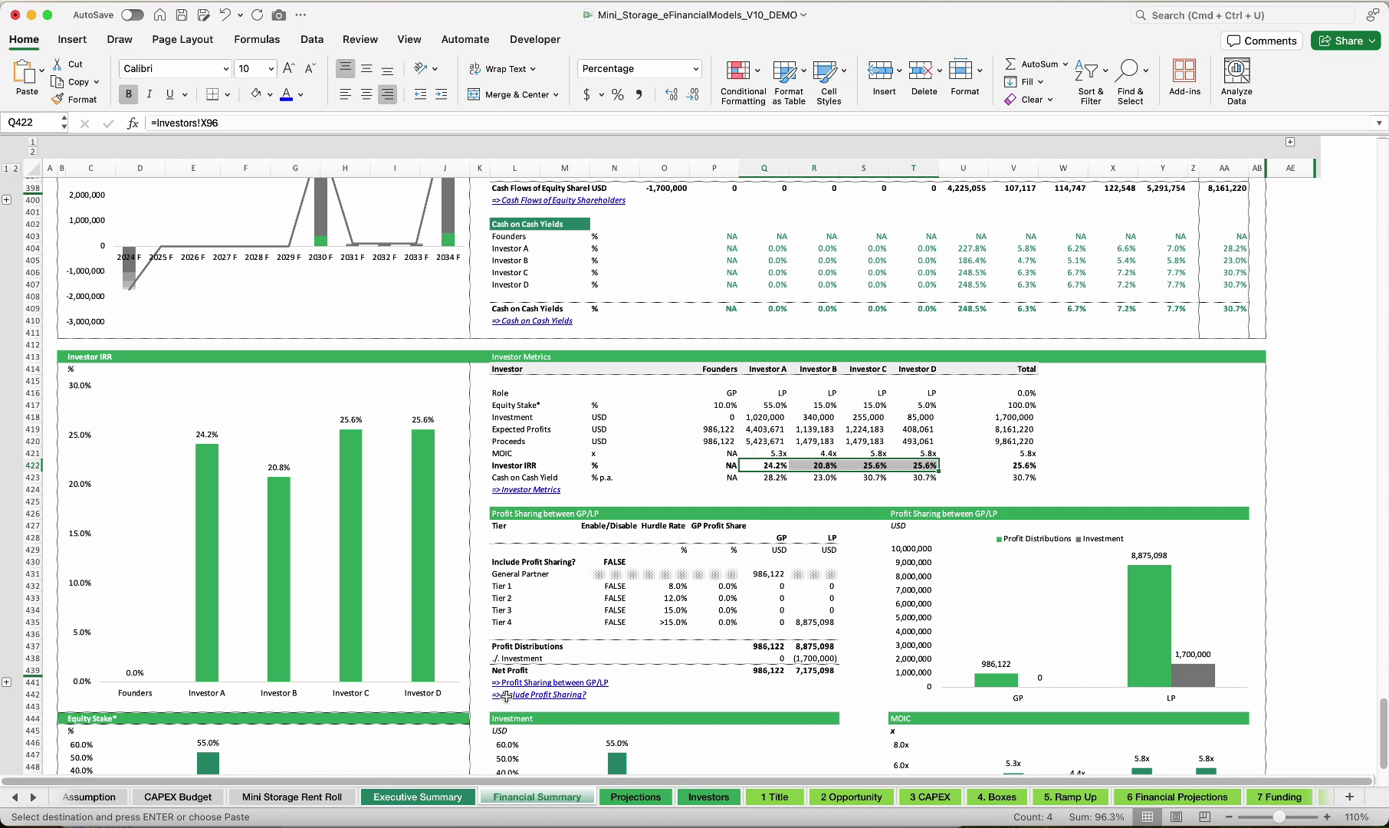
# Review the equity shareholders' initial investments and yearly cash flows, and compare each investor's equity stake with their investment
pyautogui.scroll(6, 708, 390)
pyautogui.scroll(2, 708, 390)
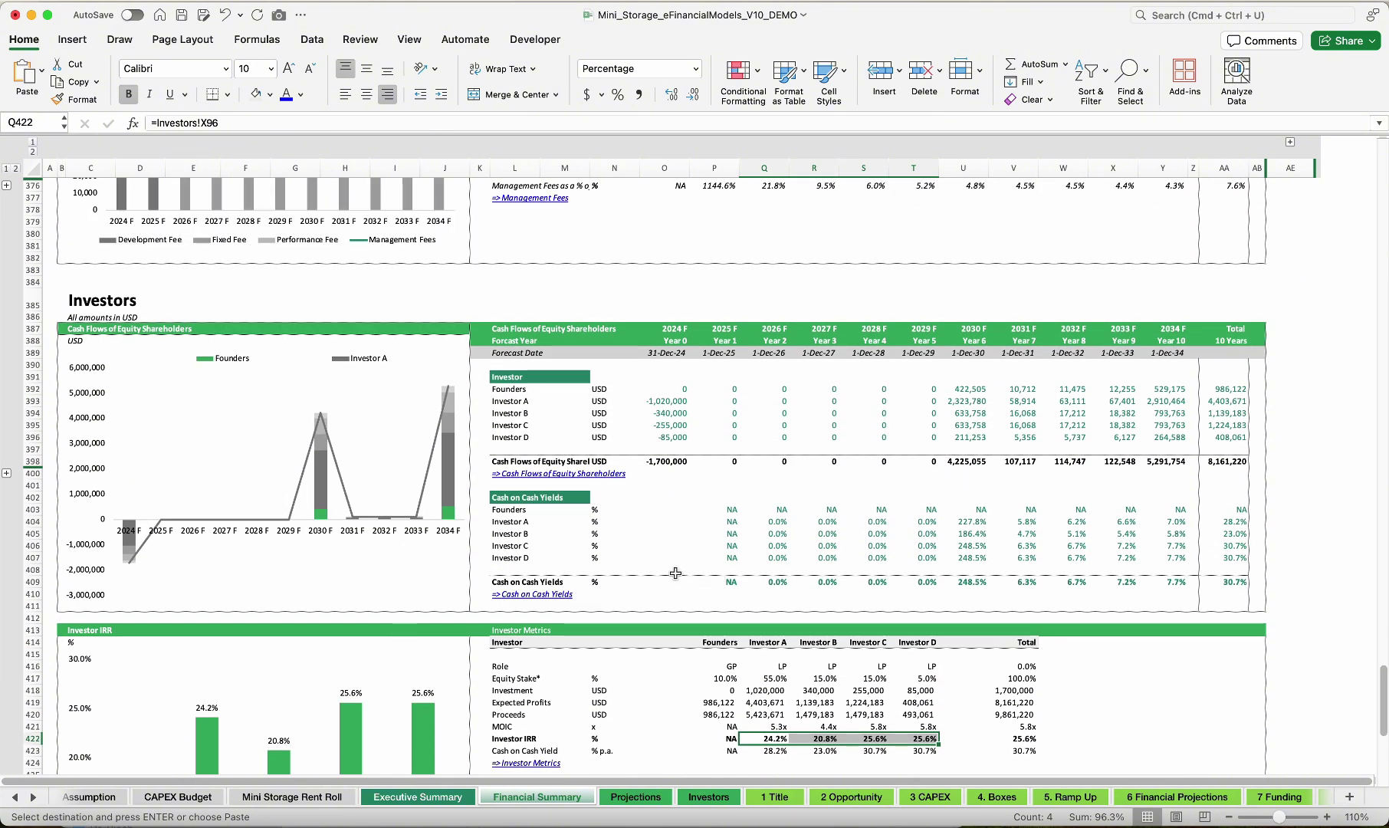
pyautogui.moveTo(671, 388); pyautogui.dragTo(664, 437)
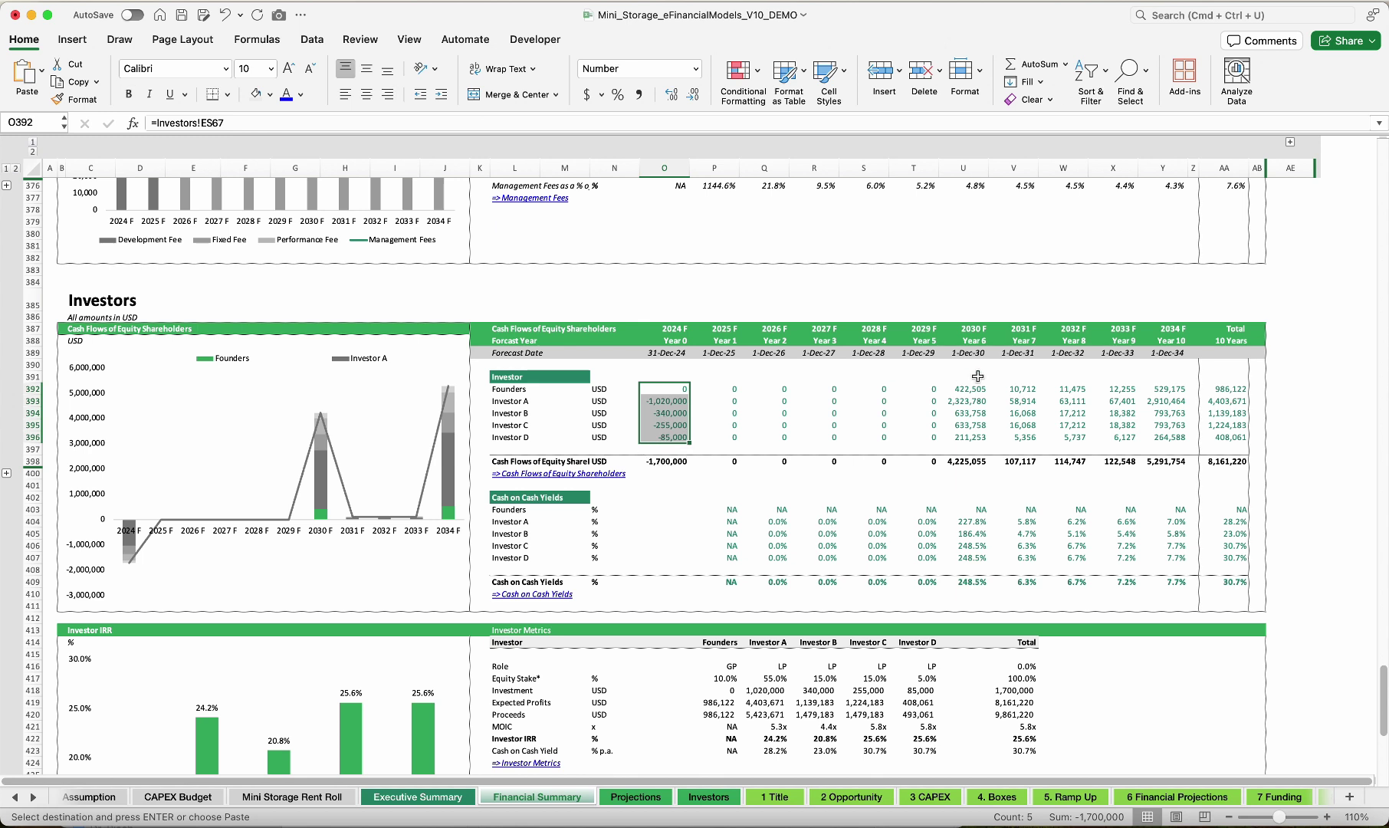
pyautogui.moveTo(925, 390); pyautogui.dragTo(1171, 449)
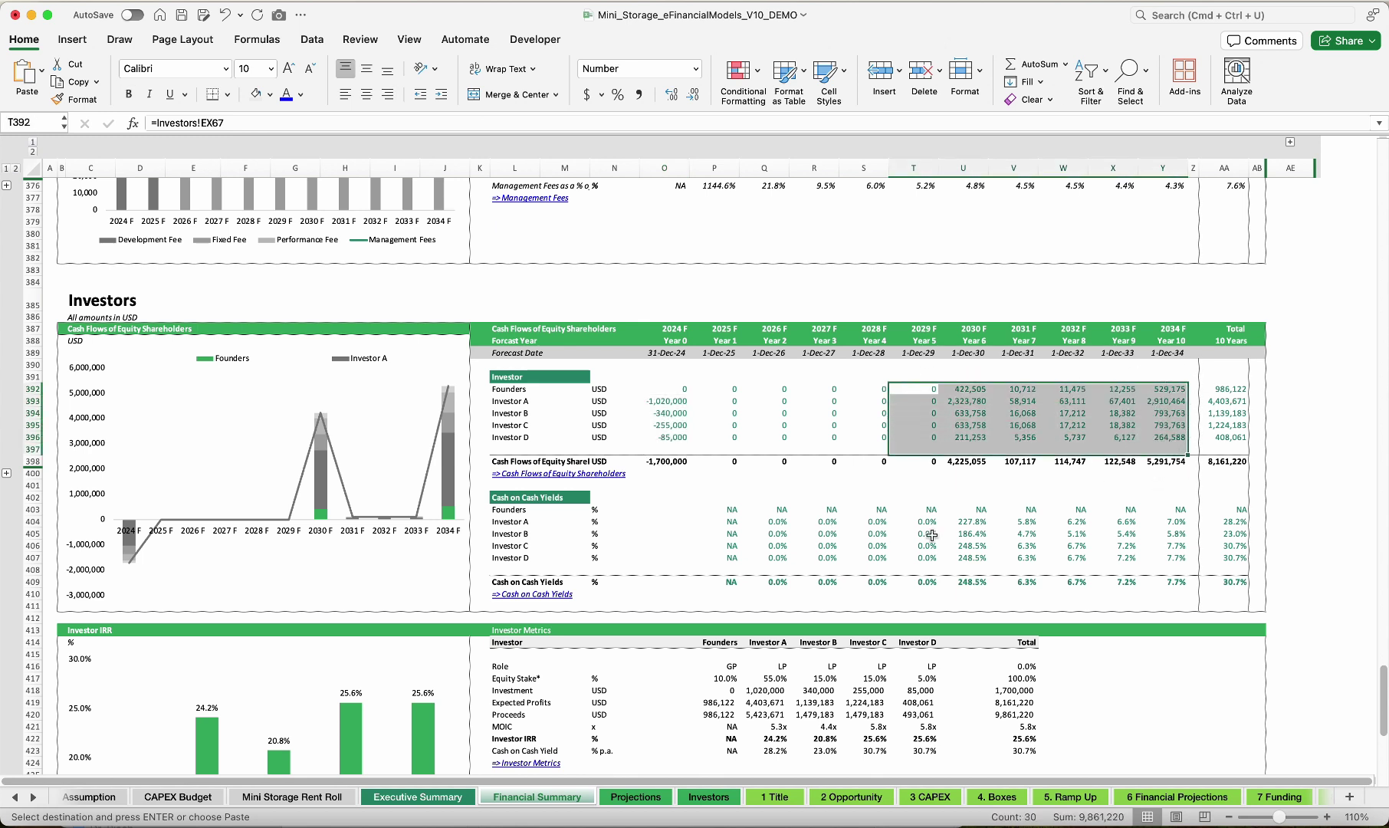
pyautogui.moveTo(715, 679); pyautogui.dragTo(915, 685)
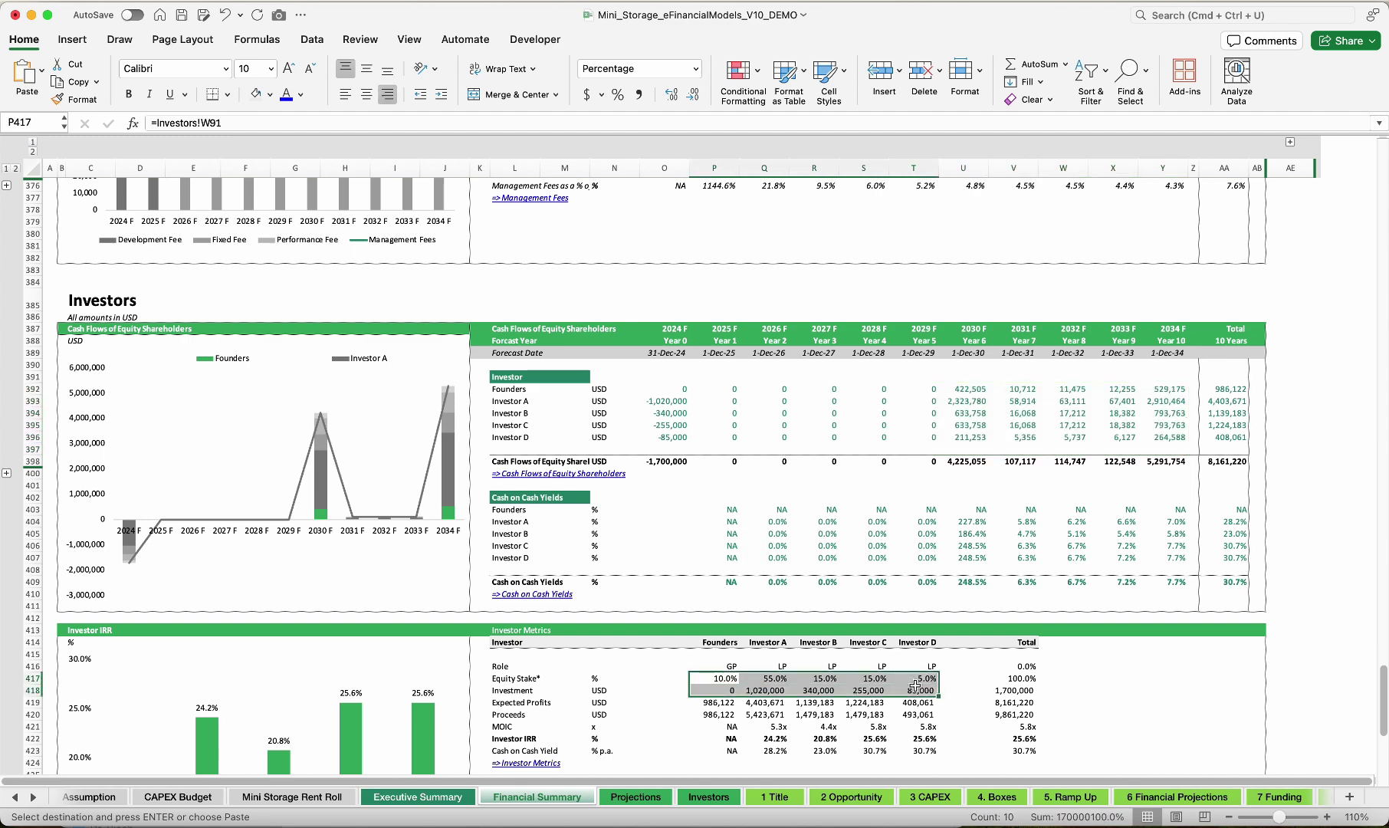
# On the Assumption sheet, link Investor A's Equity Stake to its % of Investment with =BY49, and copy the formula to Investors B to D
pyautogui.click(89, 796)
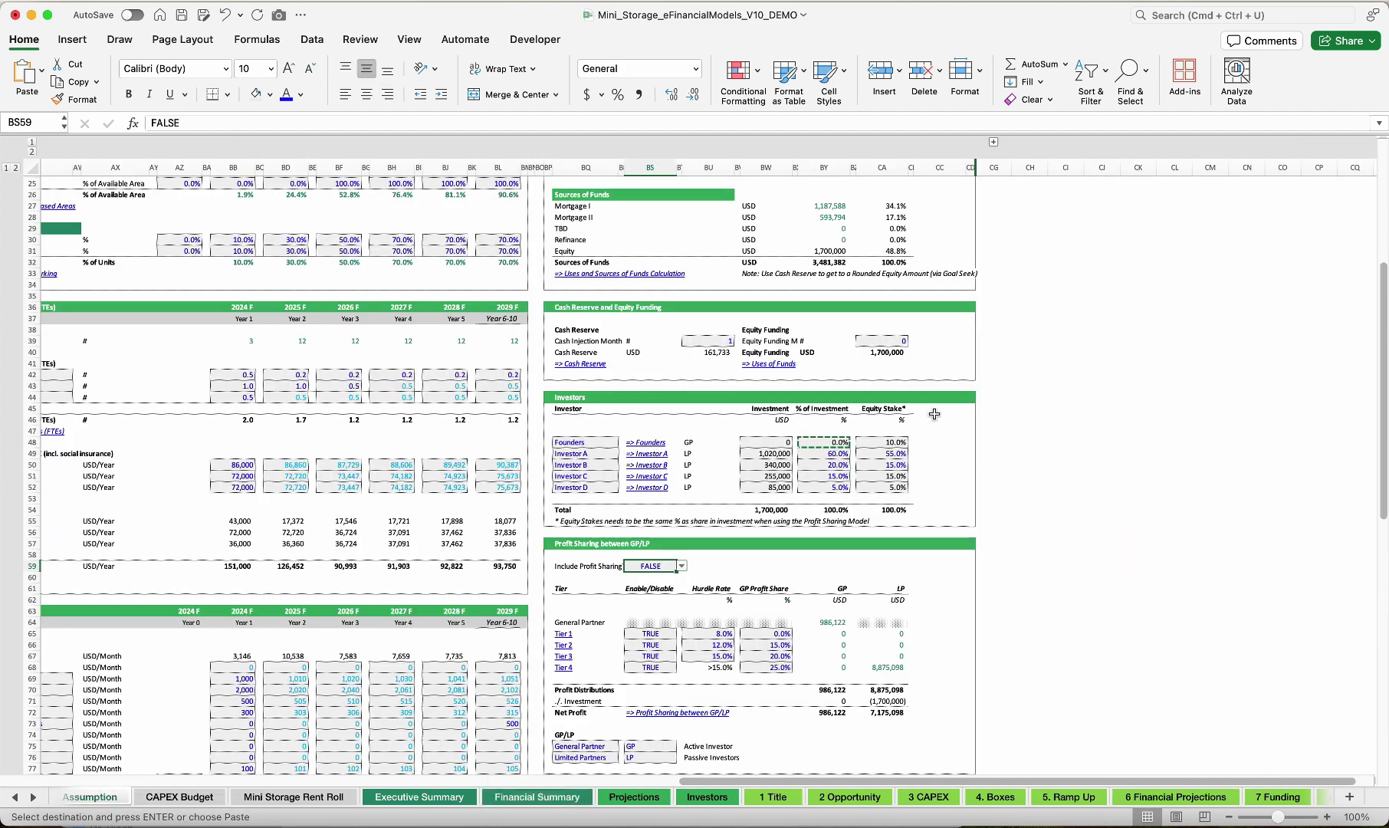
pyautogui.click(874, 452)
pyautogui.write('=')
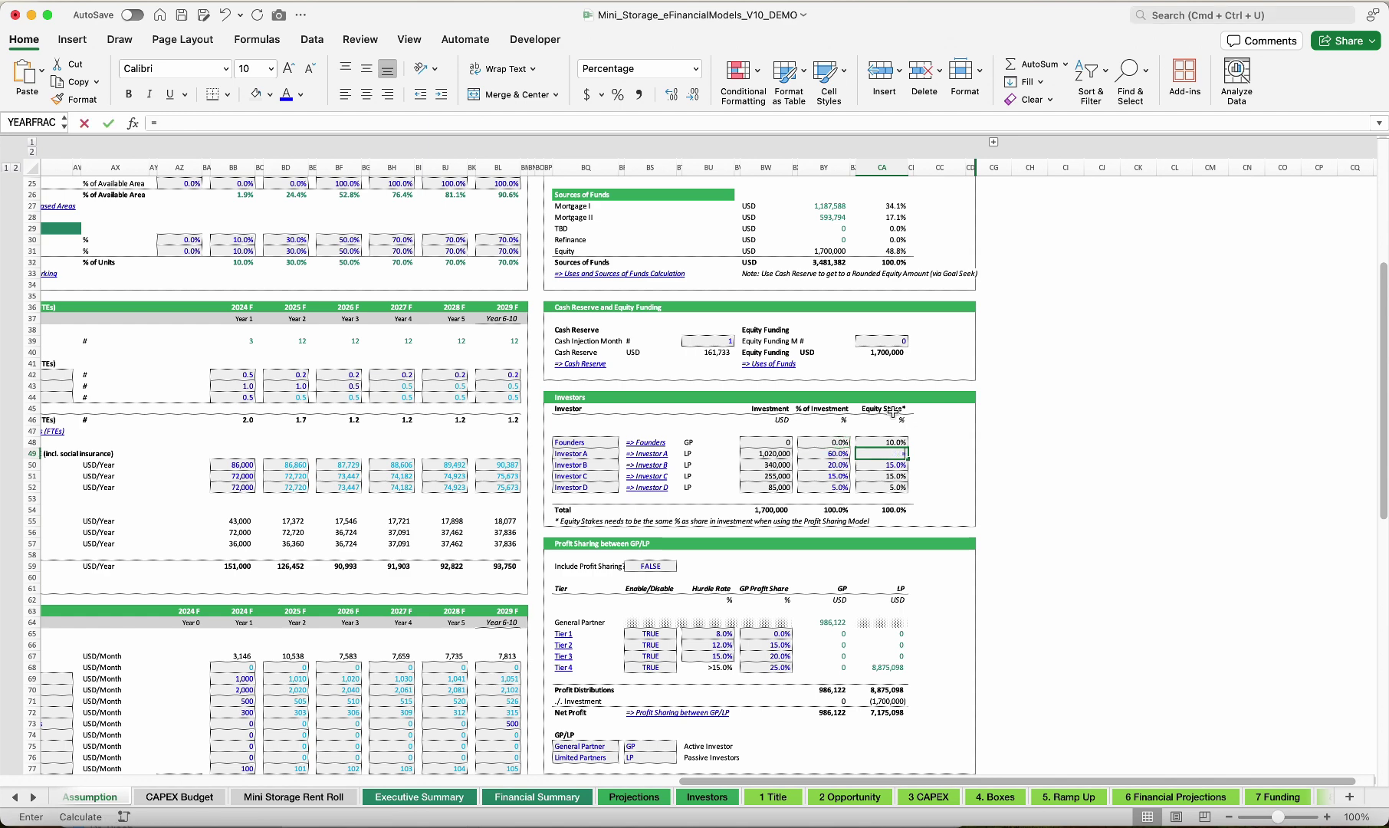
pyautogui.click(840, 453)
pyautogui.press('Return')
pyautogui.press('Up')
pyautogui.press('super+c')
pyautogui.moveTo(881, 453); pyautogui.dragTo(882, 488)
pyautogui.press('super+v')
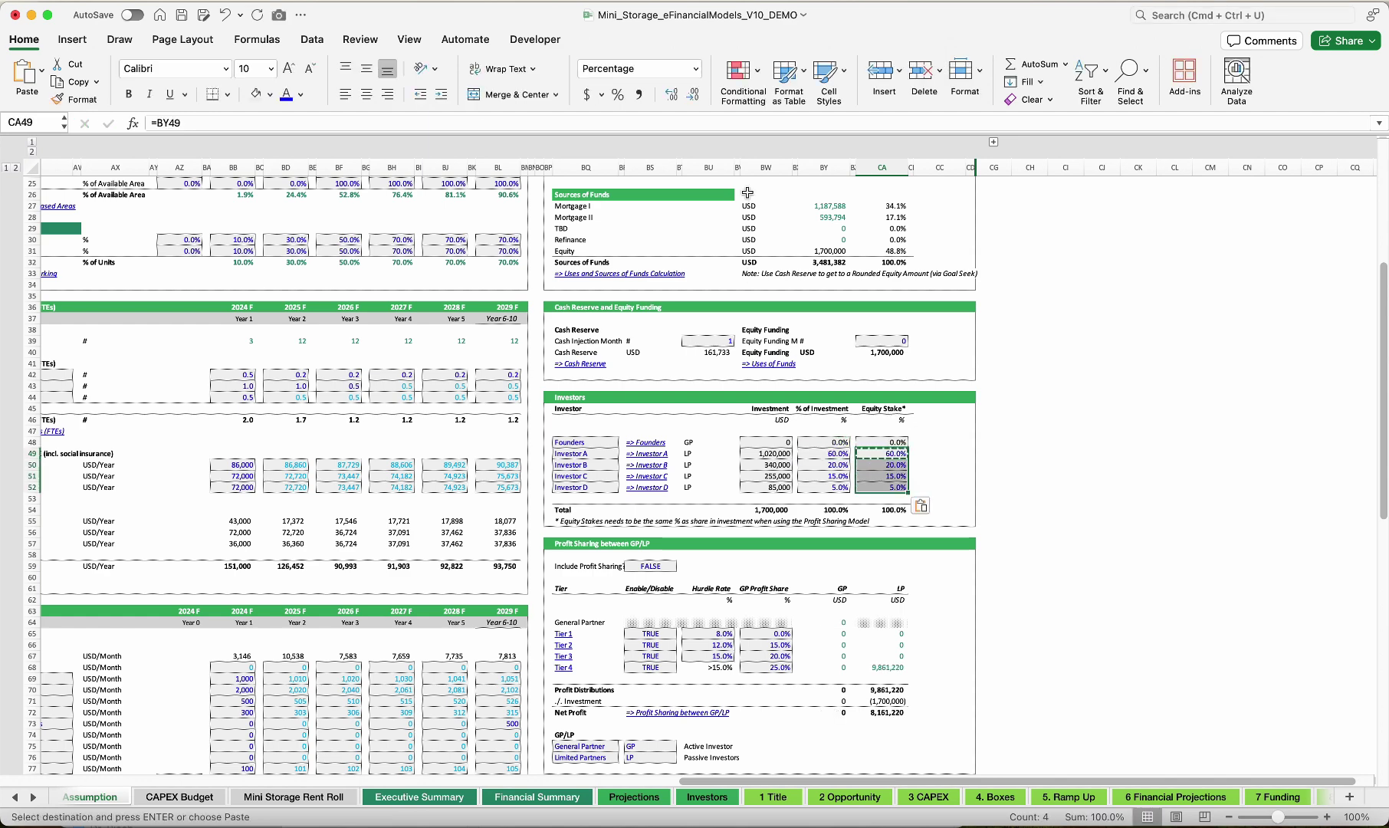
# Color the Equity Stake formulas of Investors A to D light blue, and check Investor A's stake against its % of Investment
pyautogui.click(300, 94)
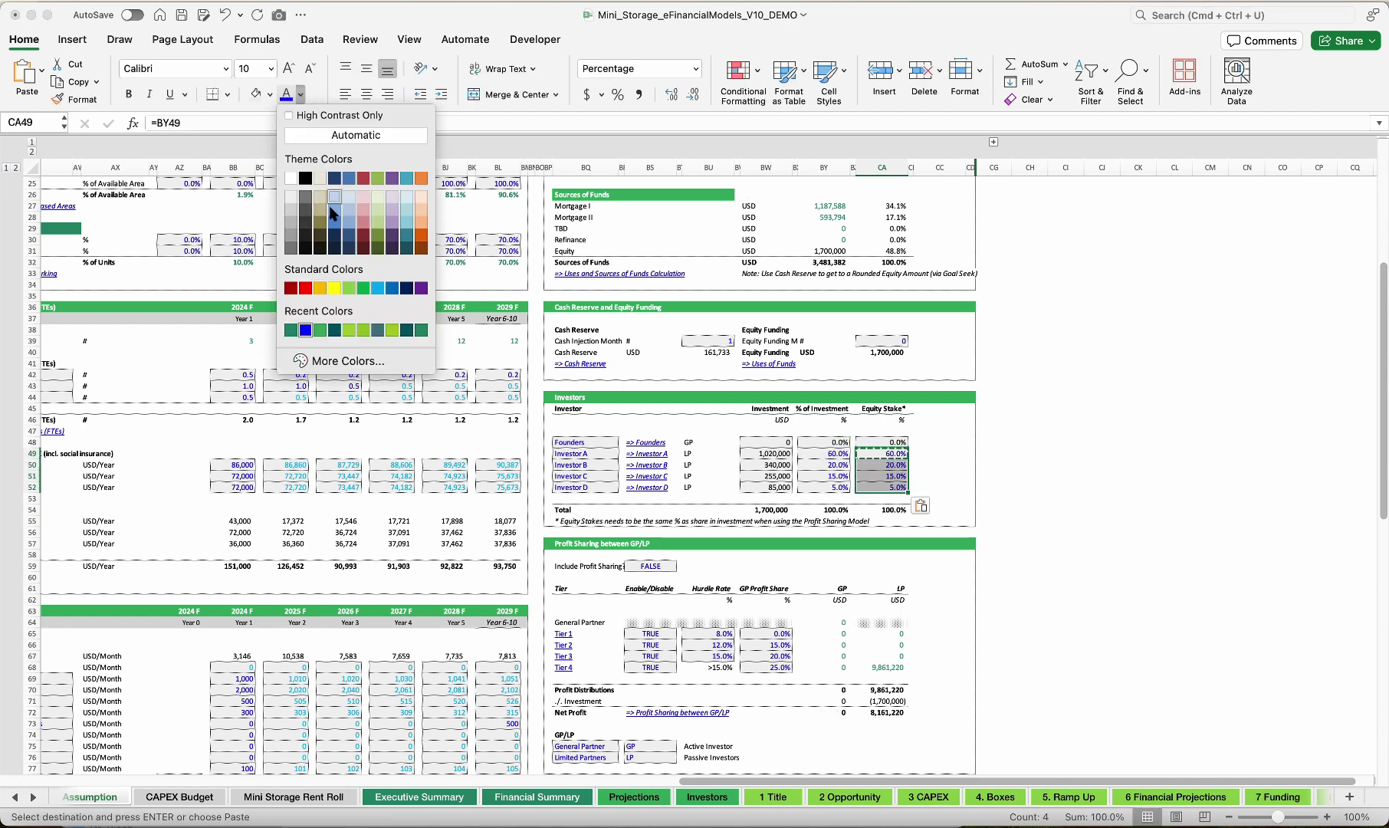
pyautogui.click(377, 288)
pyautogui.click(839, 454)
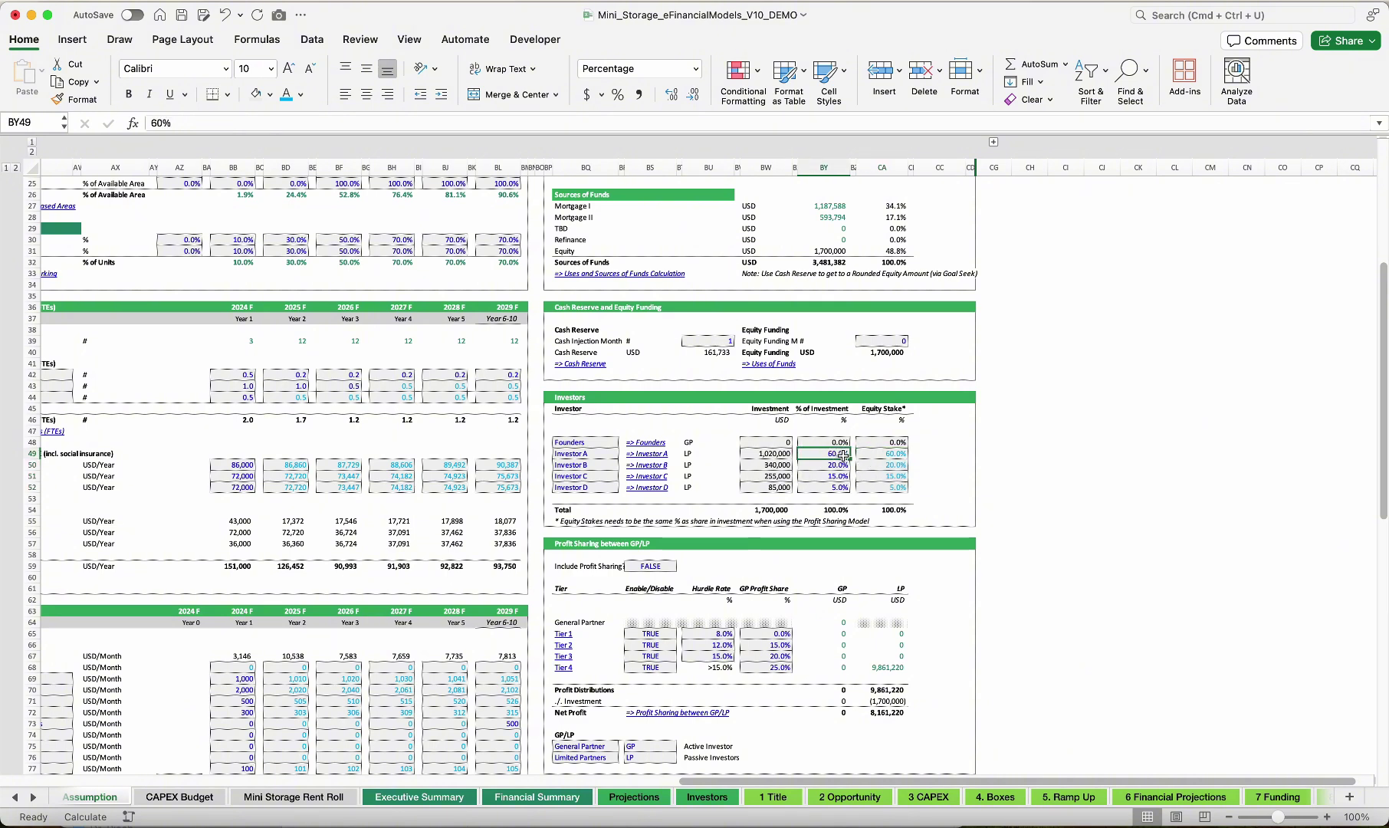
pyautogui.click(903, 455)
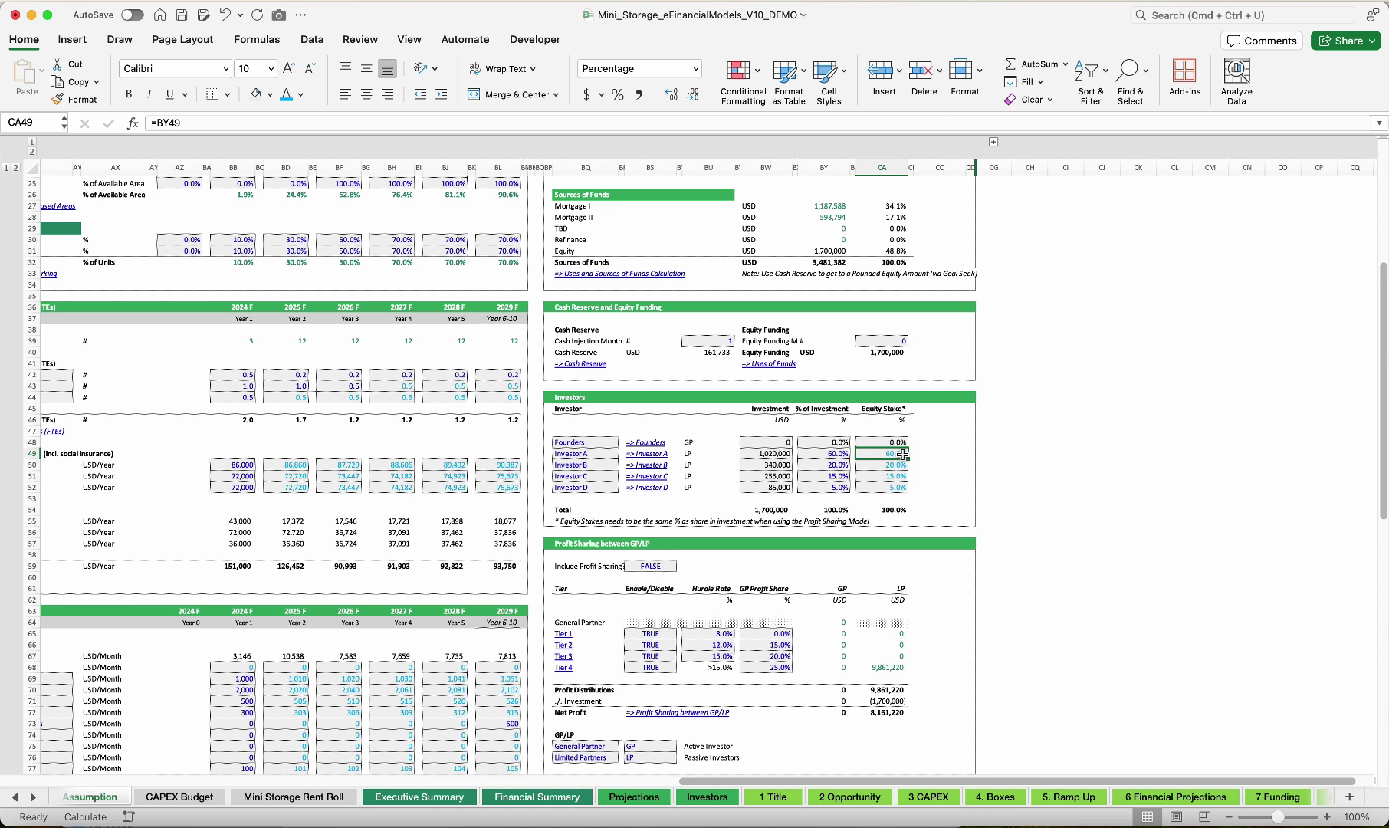
# Check the GP and LP roles assigned to the Founders and Investors A to D
pyautogui.moveTo(692, 443); pyautogui.dragTo(681, 483)
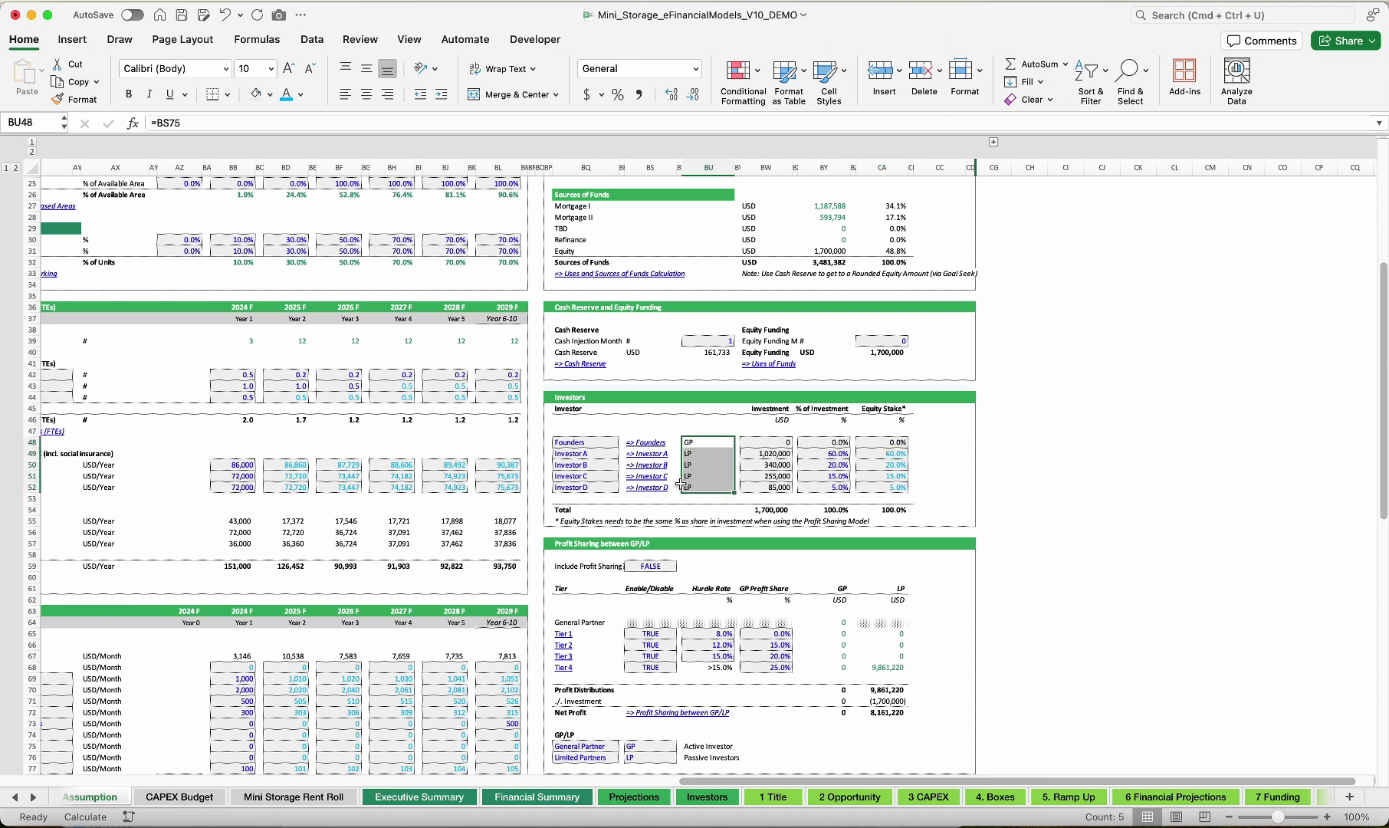
pyautogui.click(598, 445)
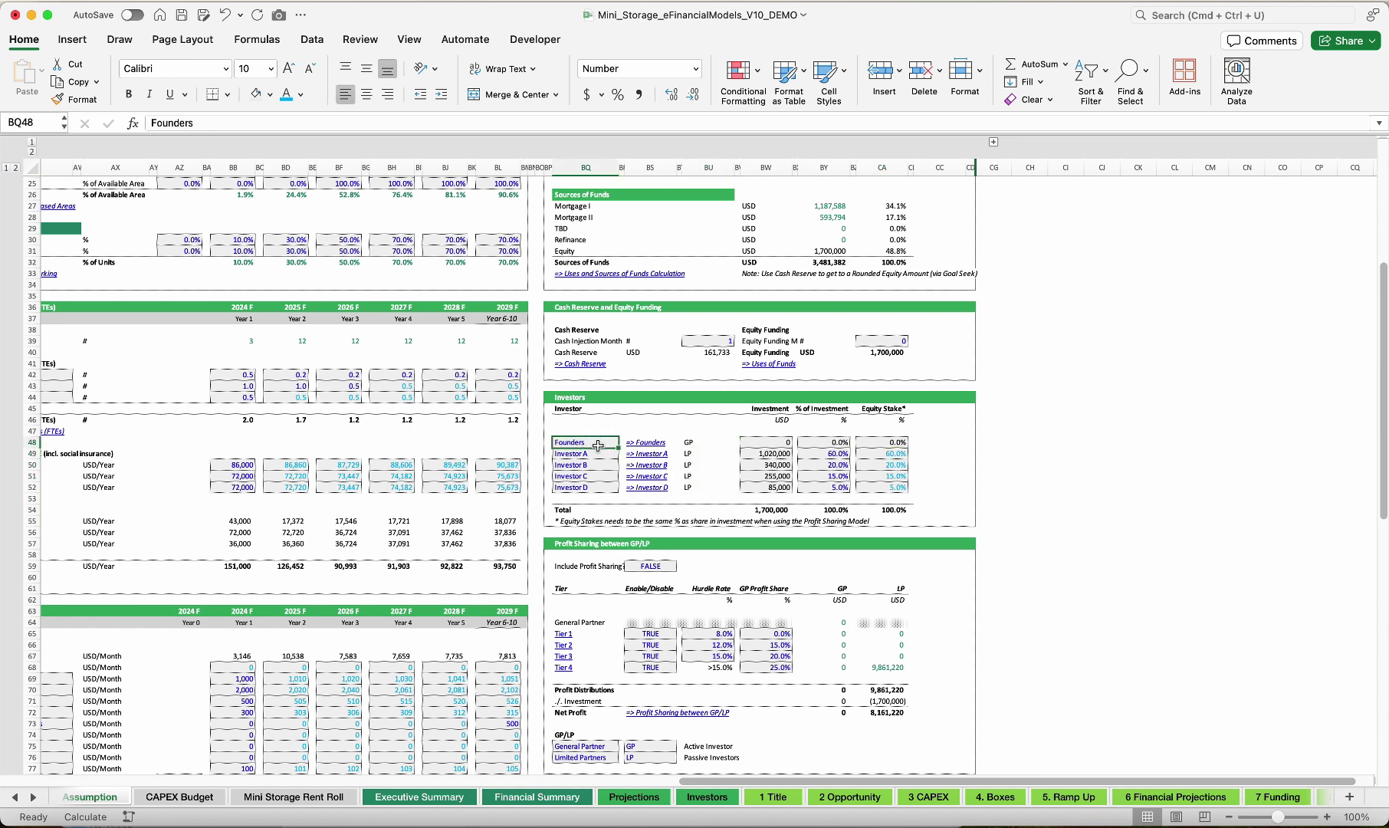
pyautogui.click(704, 443)
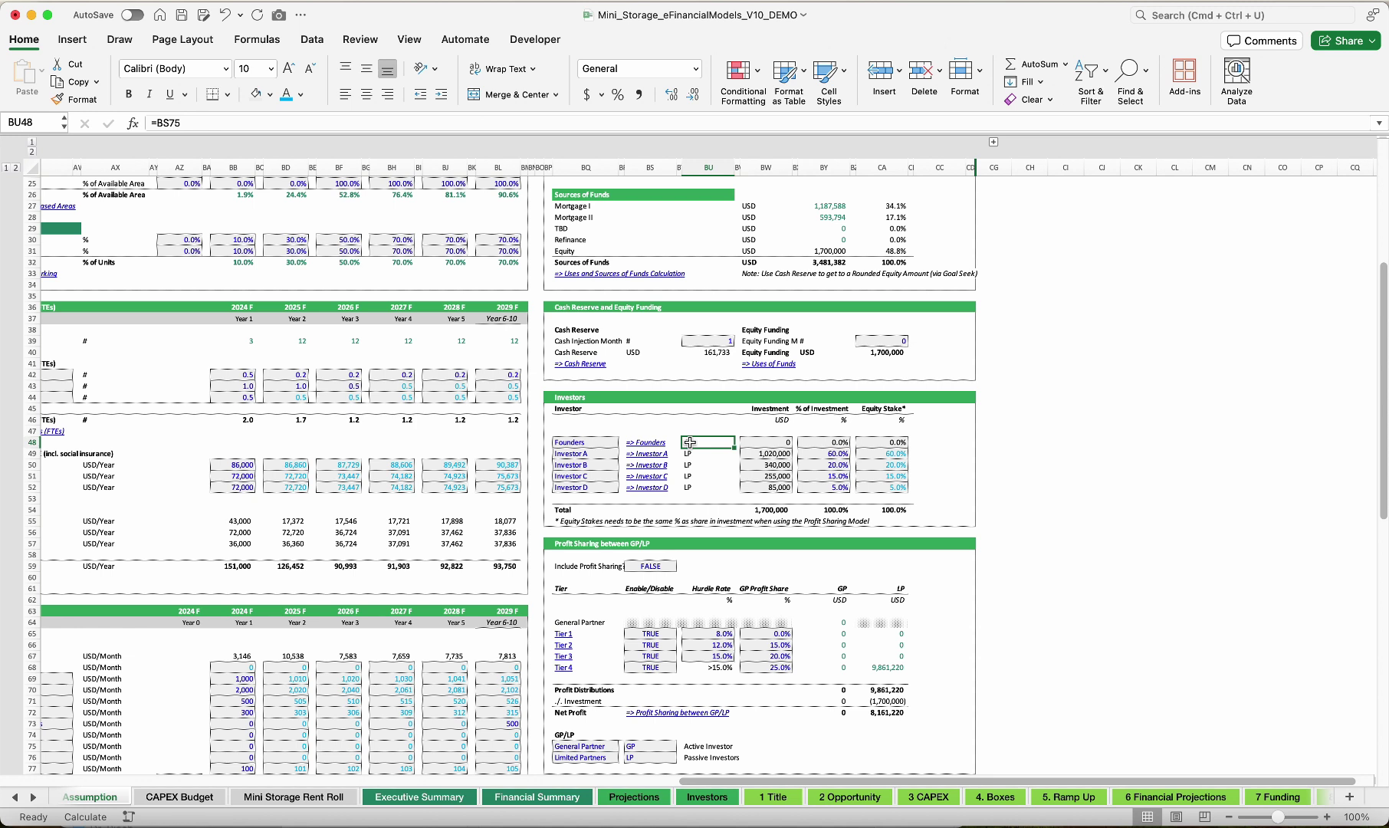
pyautogui.moveTo(698, 454); pyautogui.dragTo(701, 483)
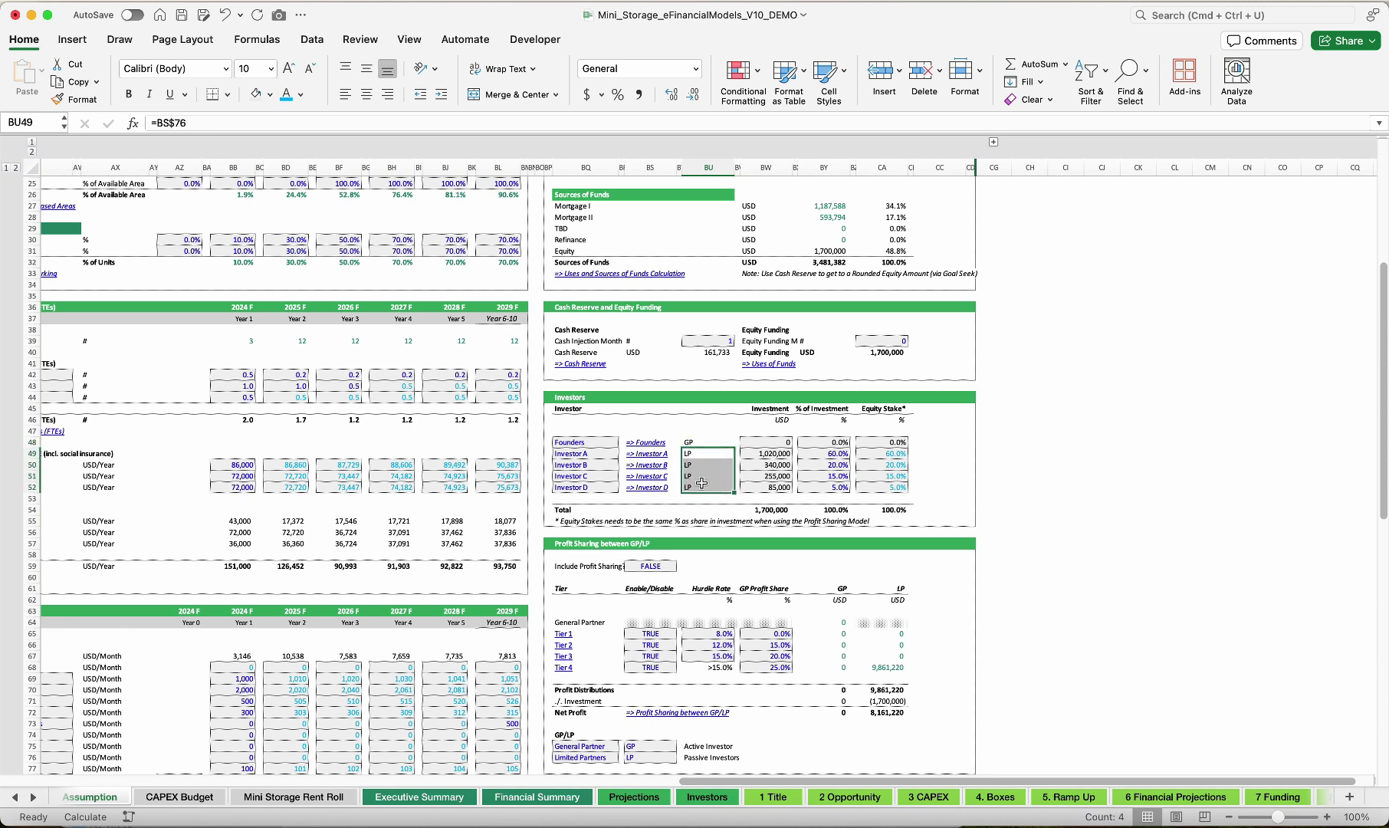
pyautogui.click(697, 443)
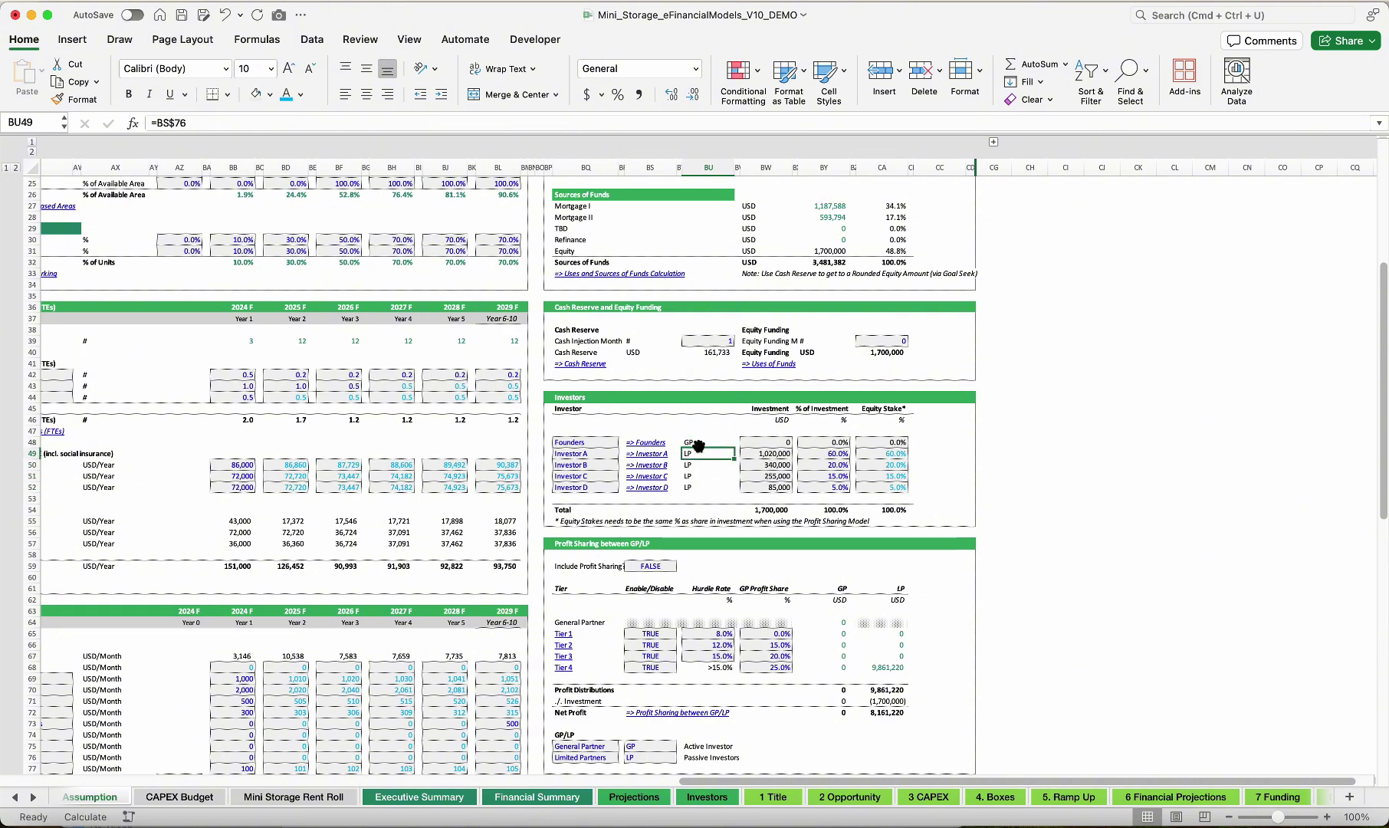
# Set Include Profit Sharing to TRUE in the Profit Sharing between GP/LP section
pyautogui.click(671, 567)
pyautogui.click(681, 566)
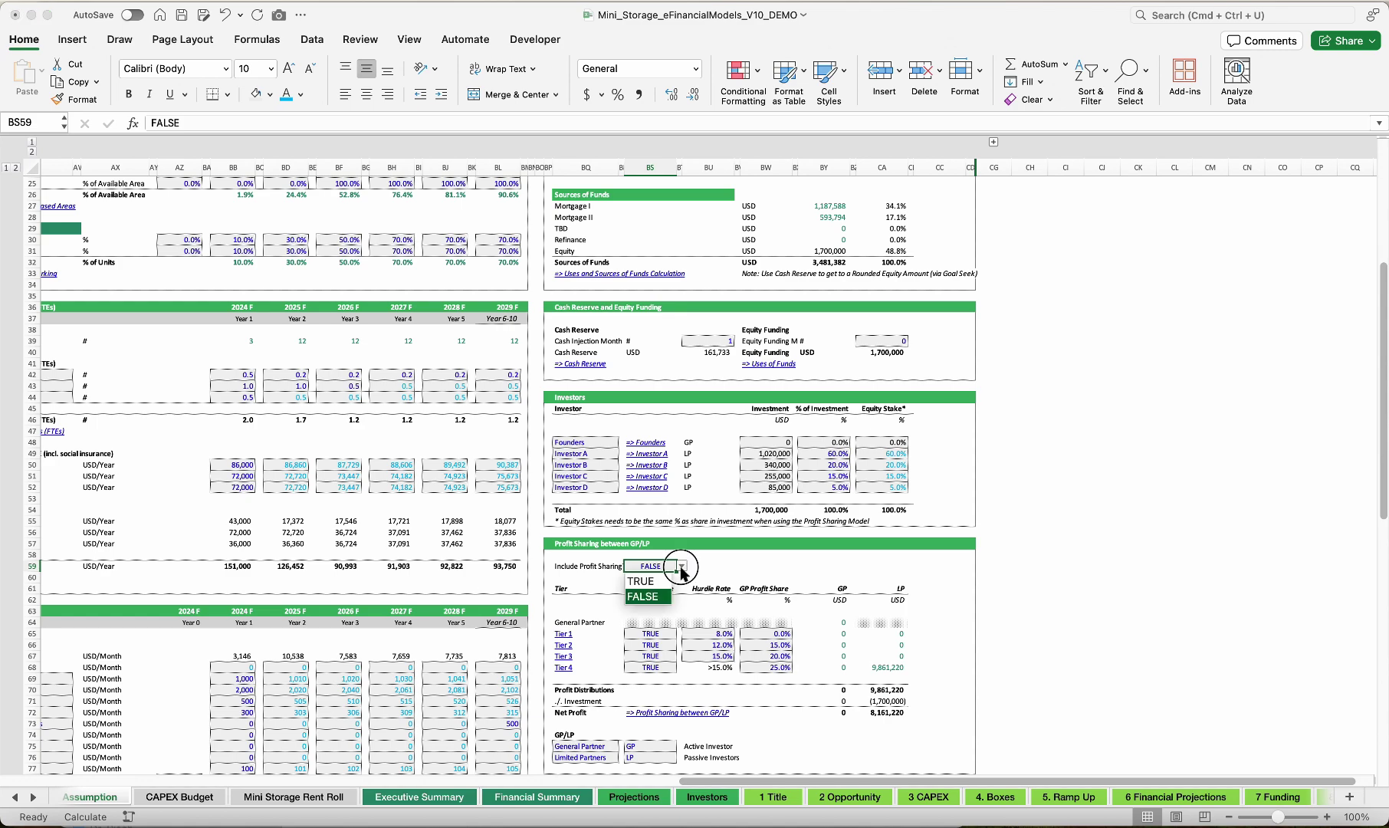
pyautogui.click(650, 579)
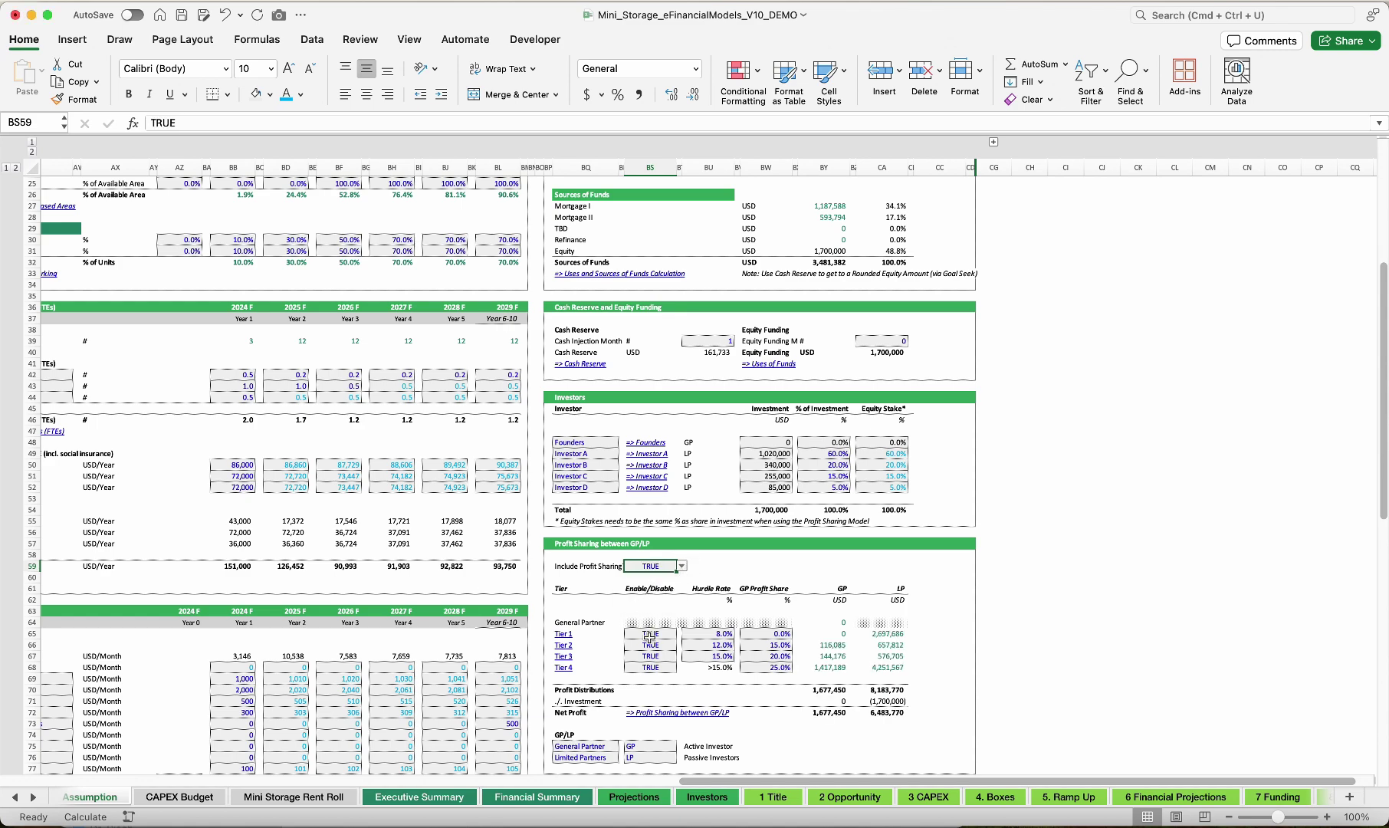
# Examine Tier 1's enabled state, hurdle rate, GP Profit Share and the resulting GP and LP amounts in the Profit Sharing section
pyautogui.scroll(-10, 619, 601)
pyautogui.hscroll(2, 619, 602)
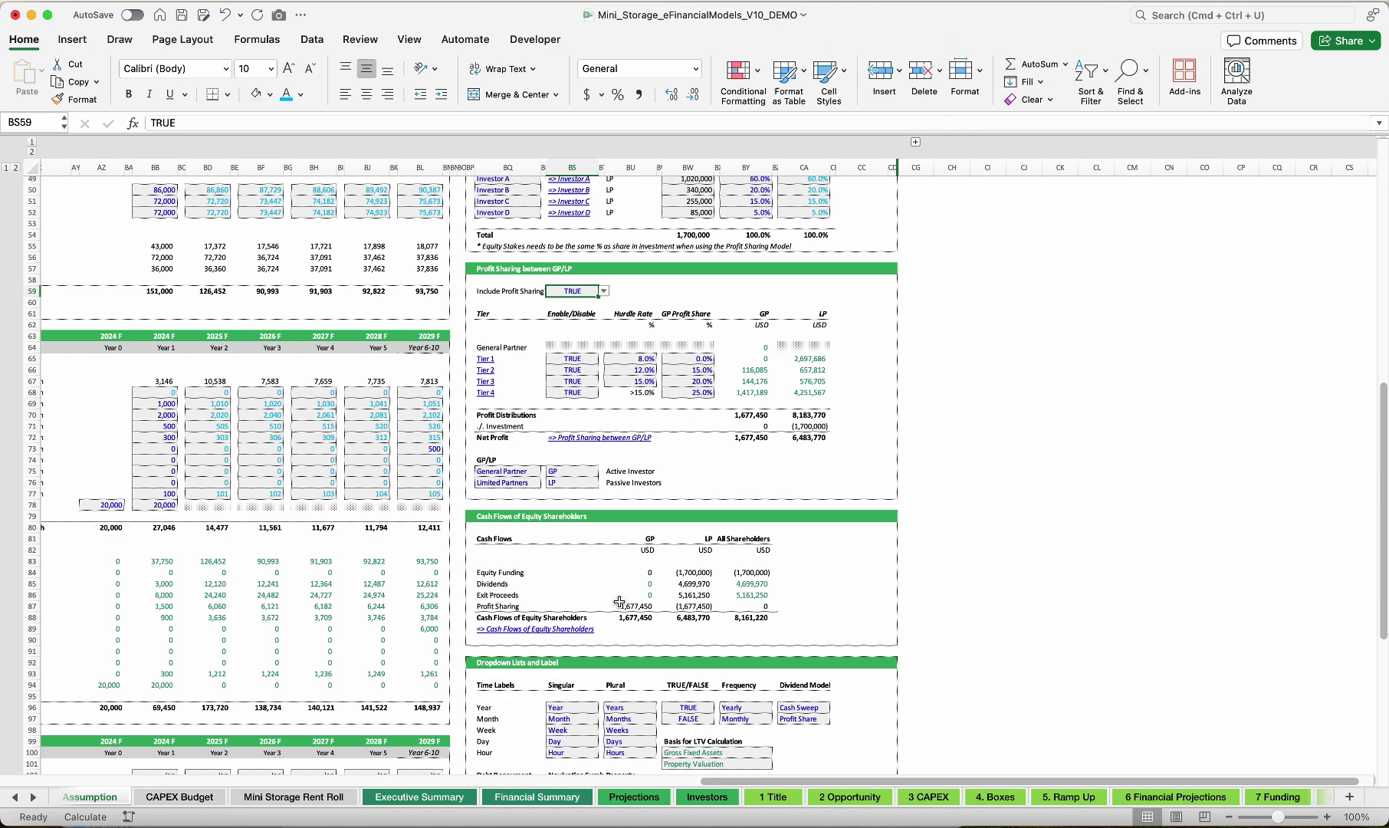
pyautogui.click(573, 358)
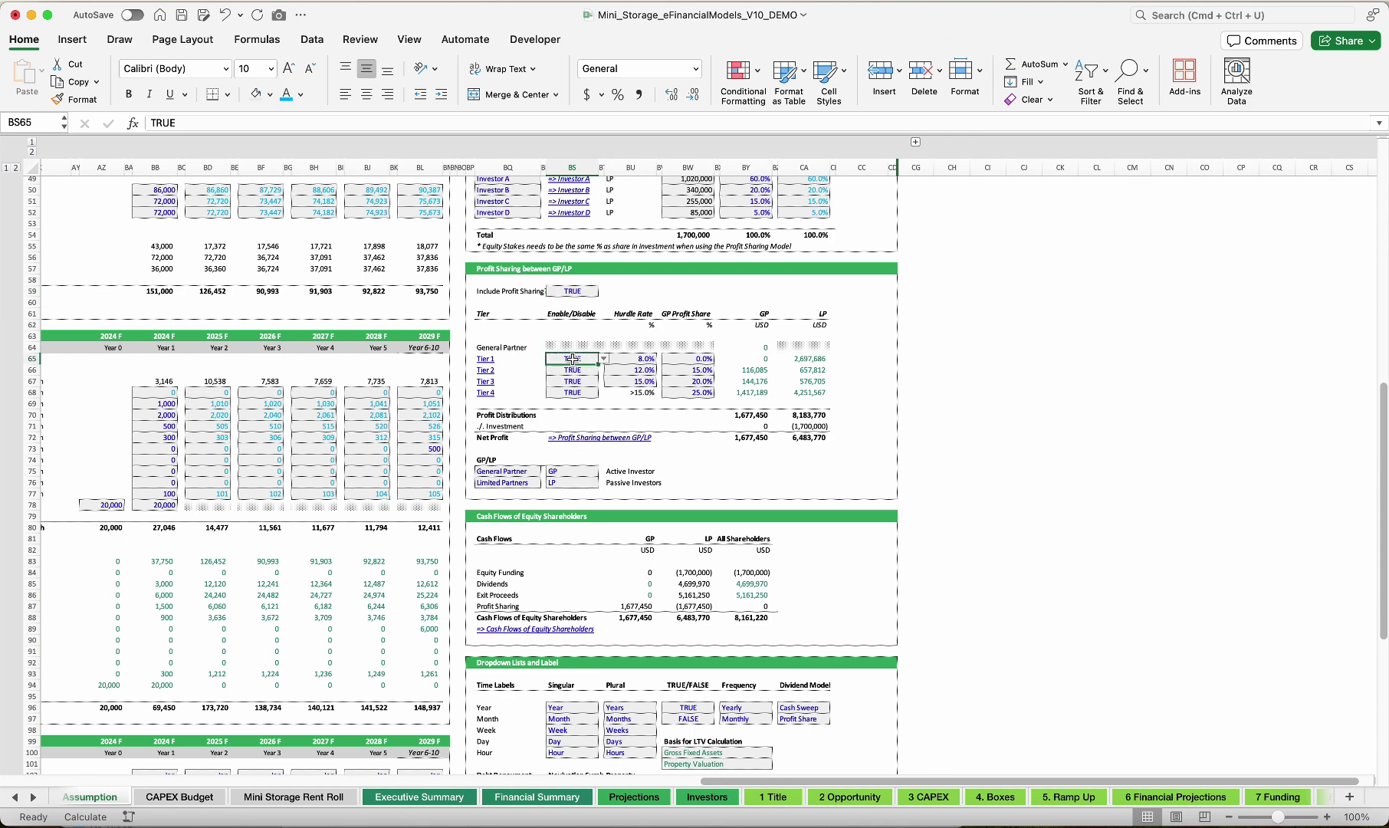
pyautogui.click(630, 359)
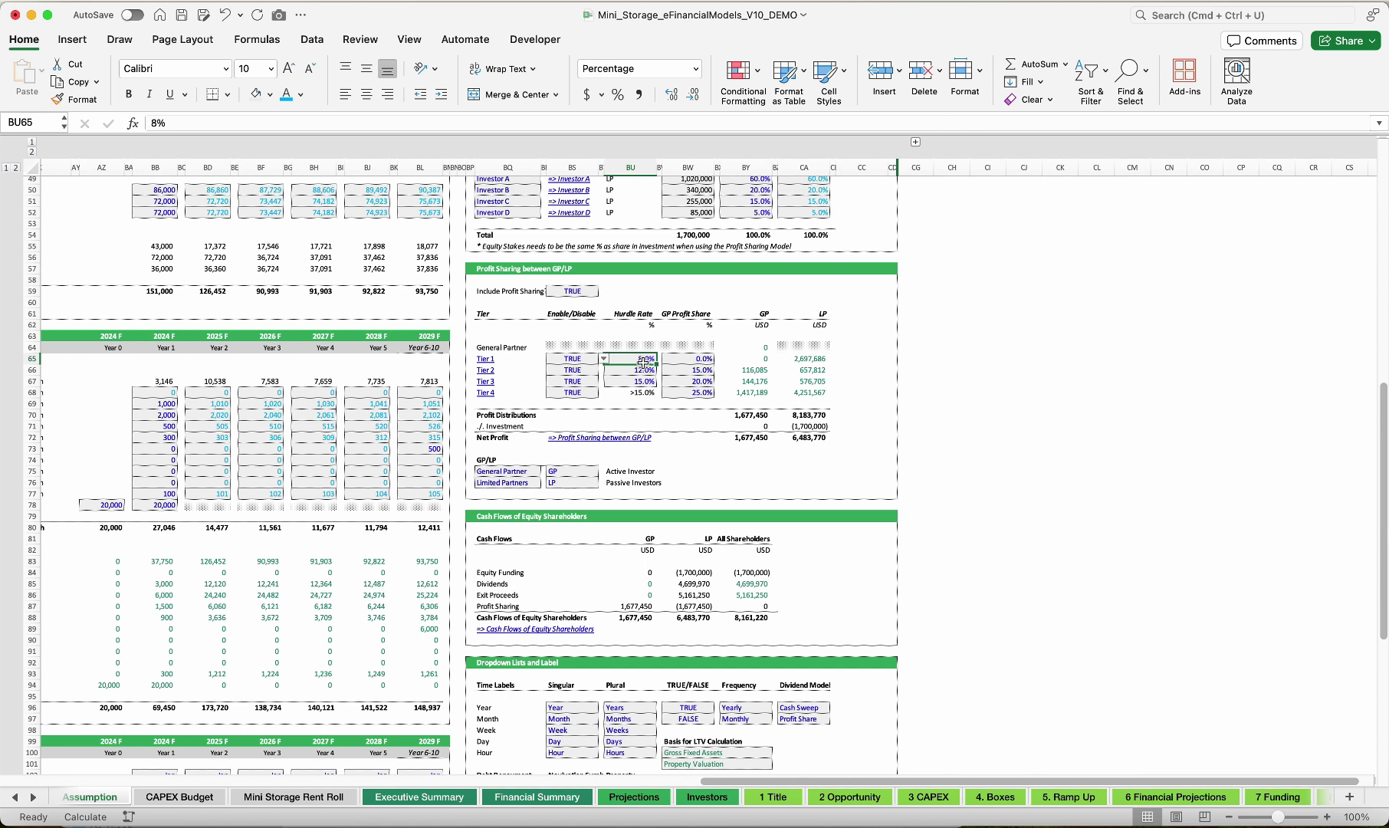
pyautogui.click(756, 357)
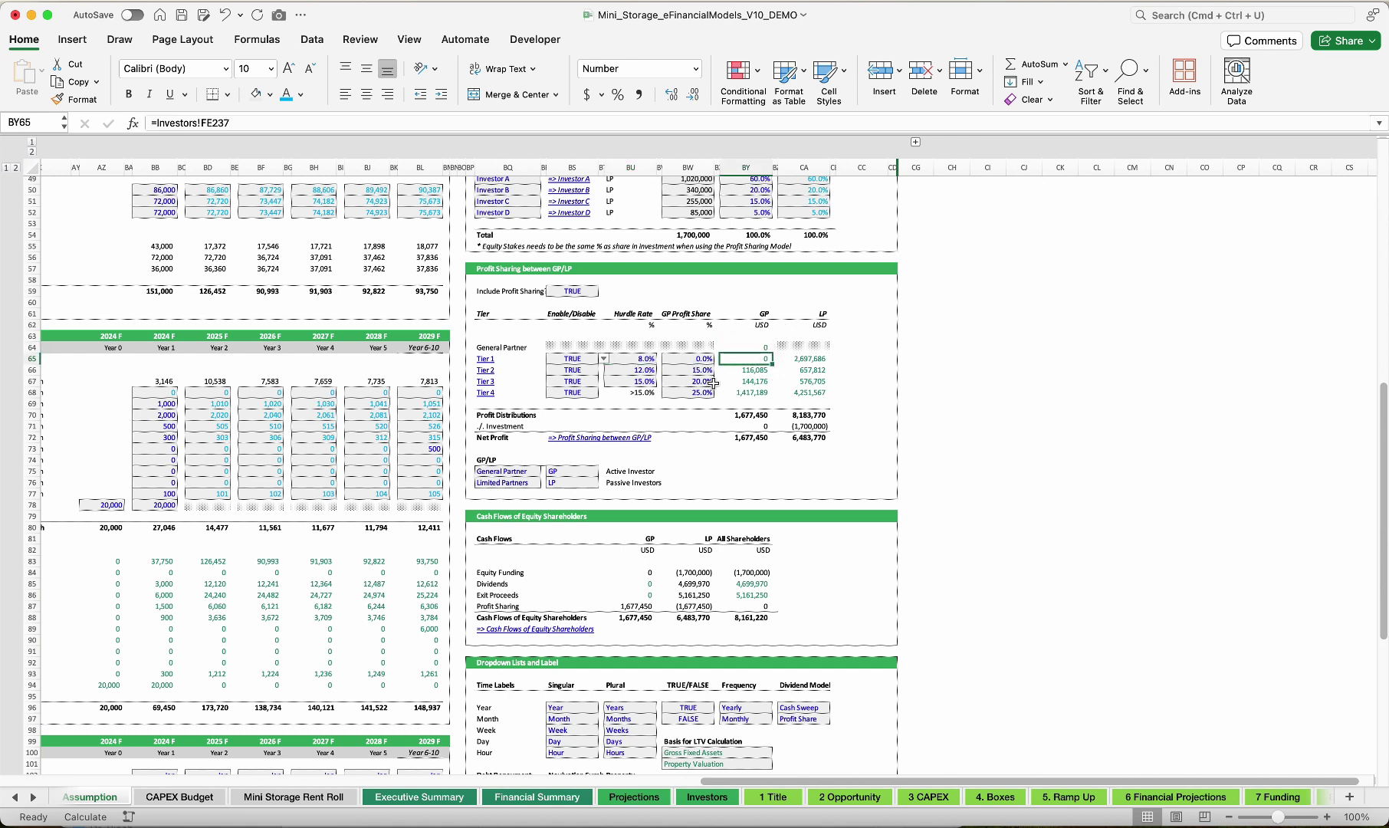
pyautogui.click(815, 358)
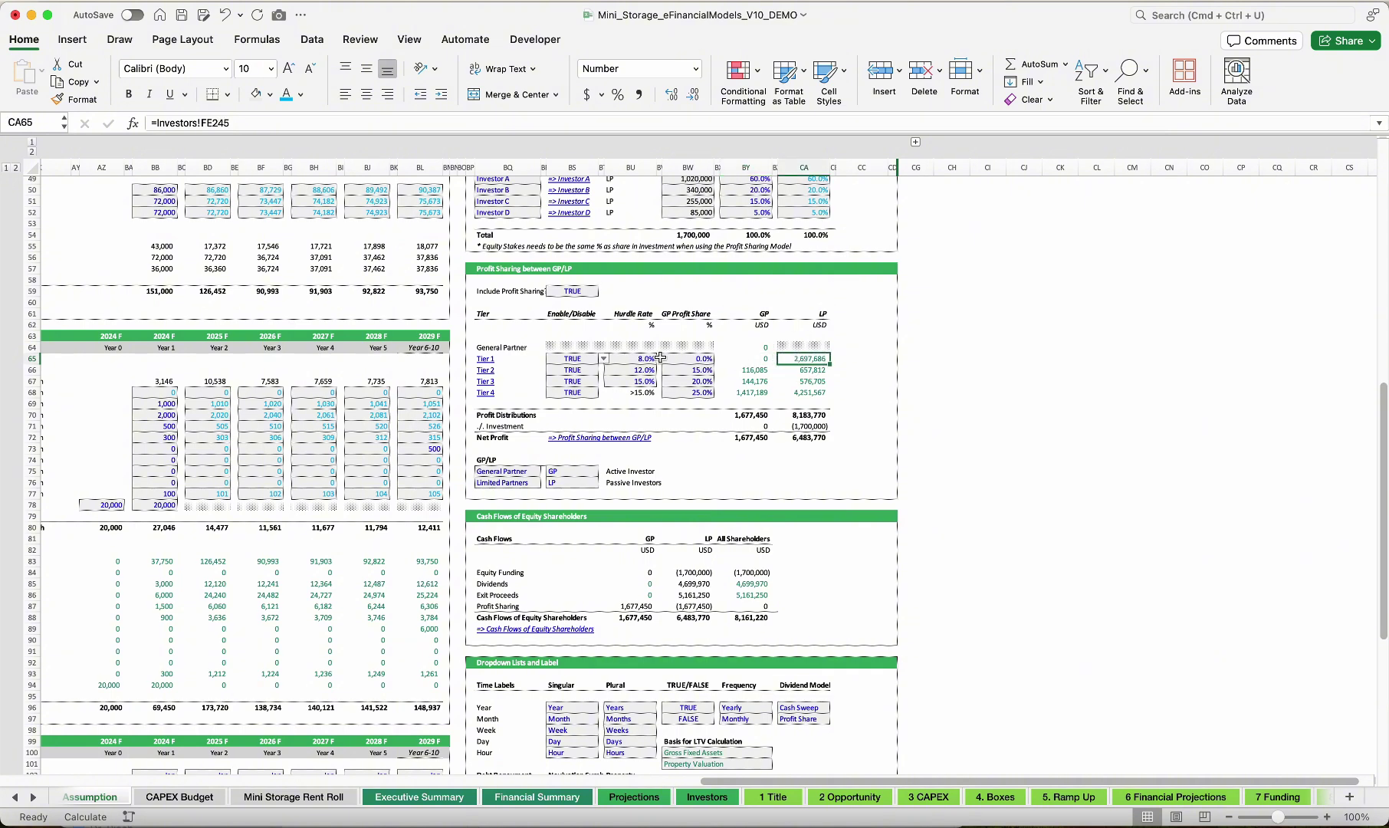
pyautogui.click(700, 358)
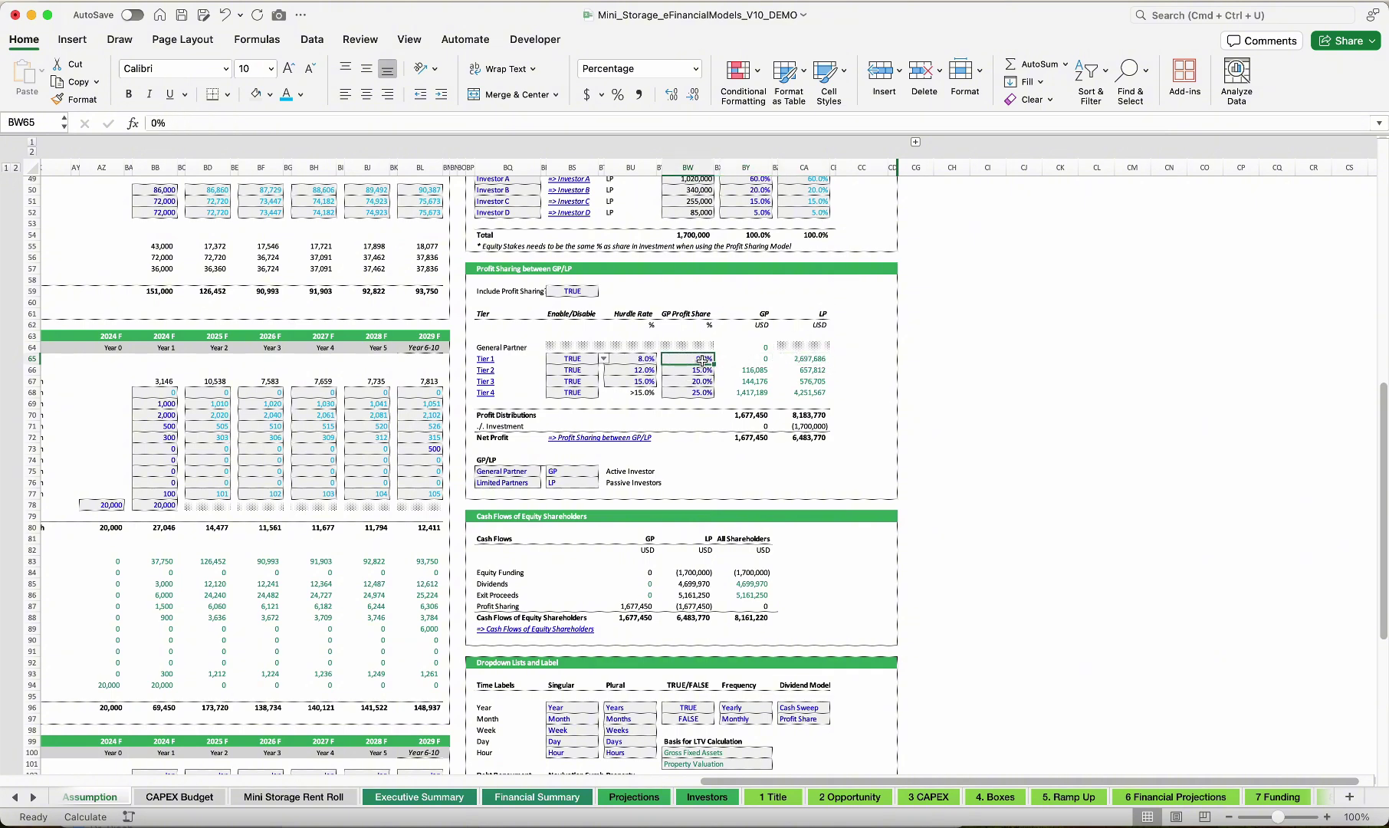
pyautogui.click(818, 358)
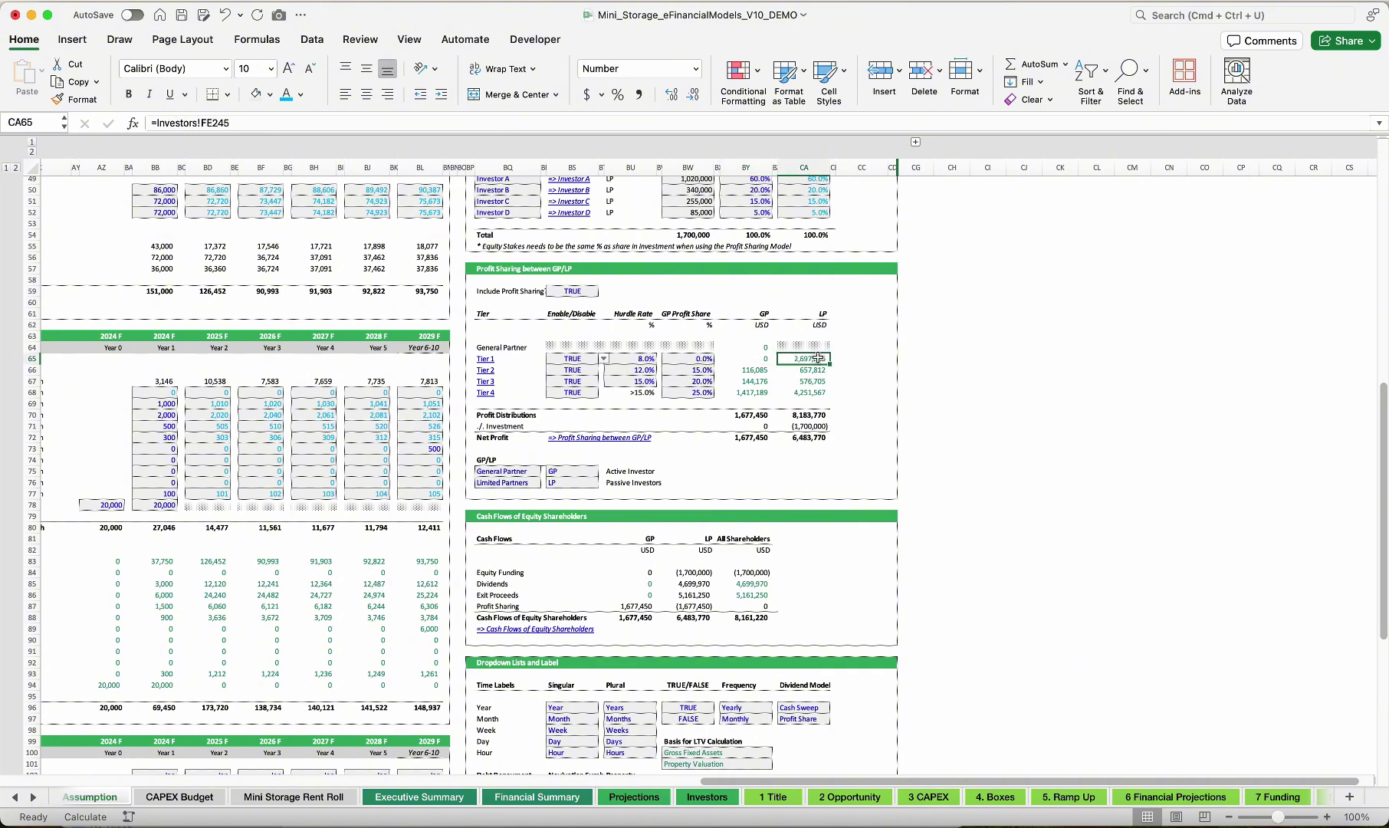
pyautogui.click(747, 357)
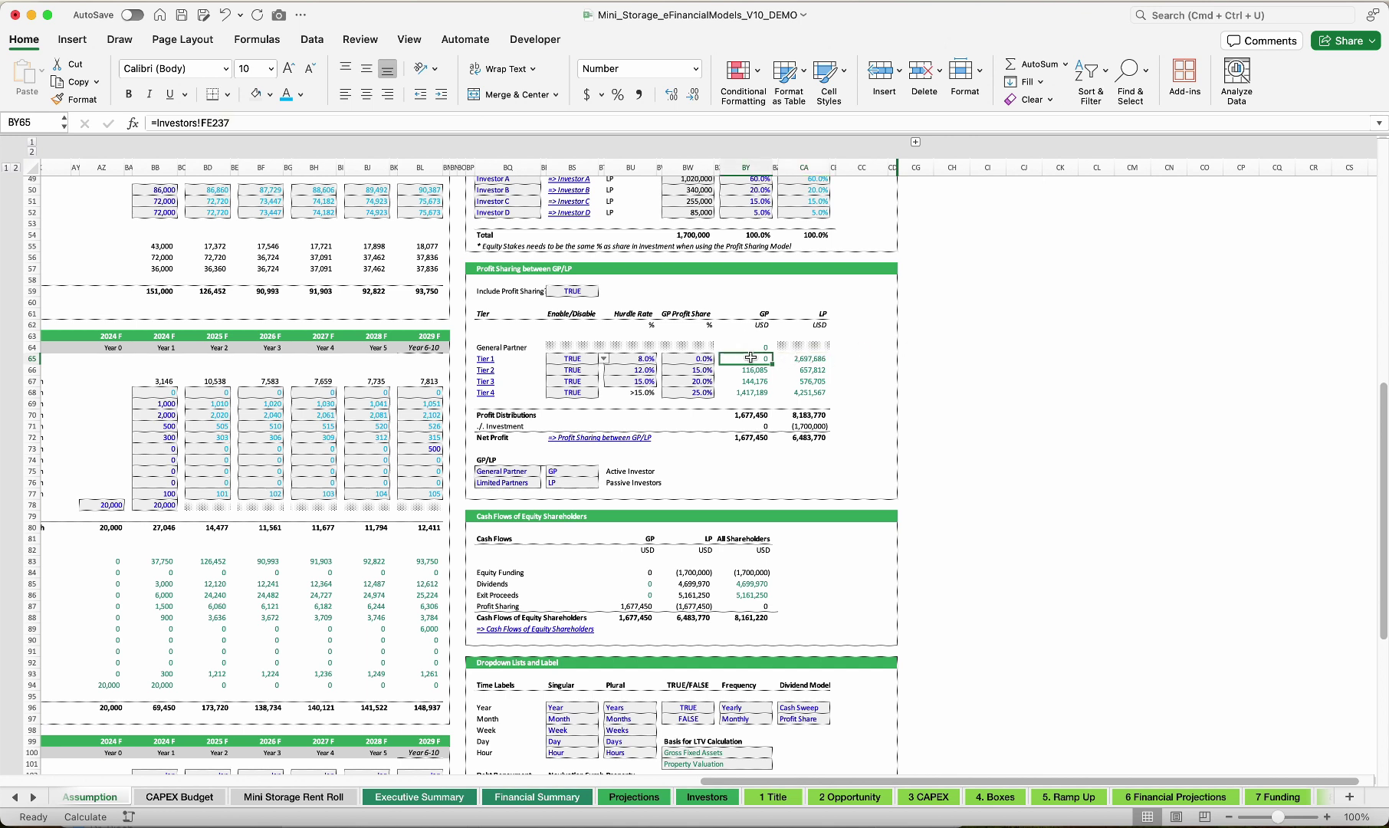
pyautogui.click(694, 358)
pyautogui.click(634, 358)
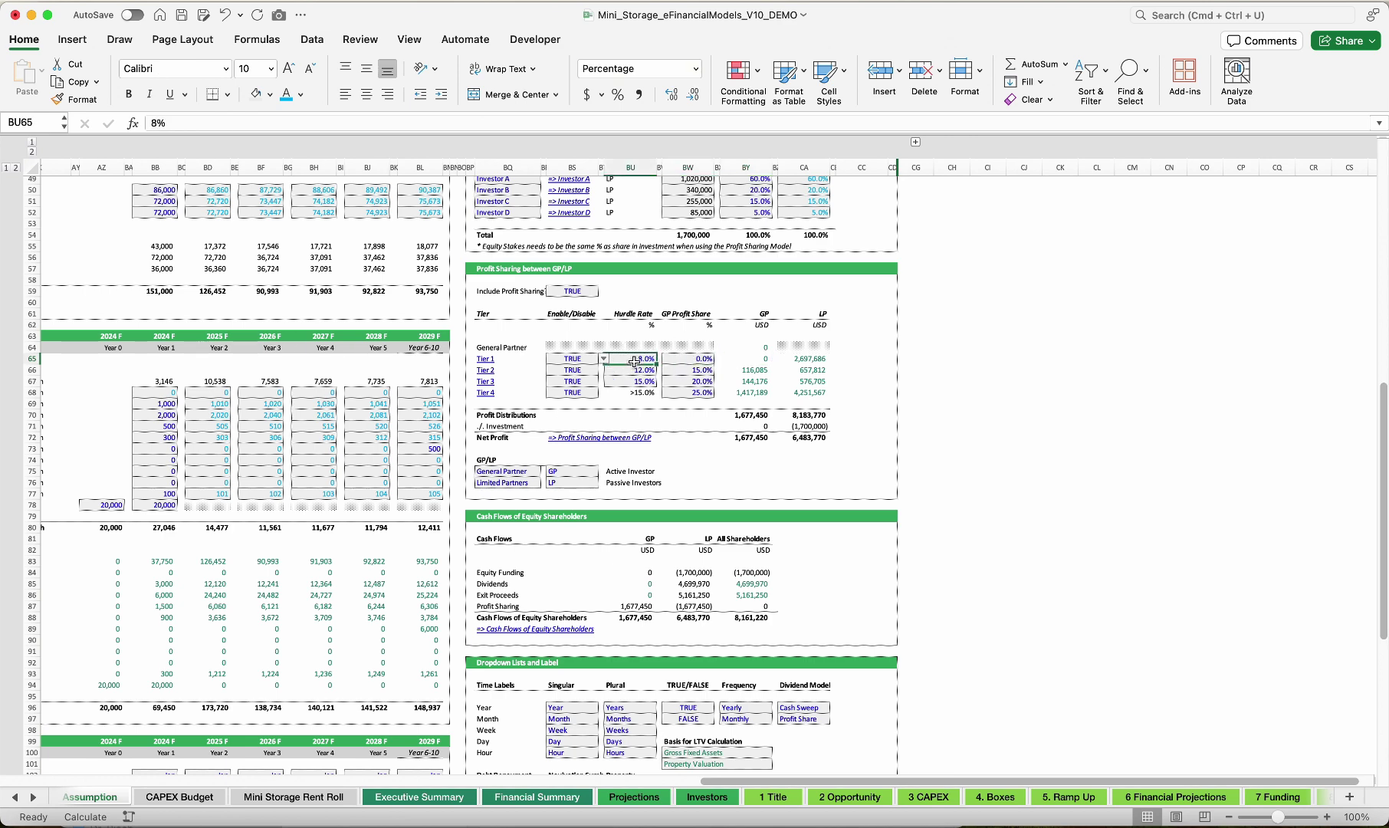
# Compare the hurdle rates, GP Profit Shares and GP/LP distributions of Tiers 2, 3 and 4
pyautogui.click(636, 369)
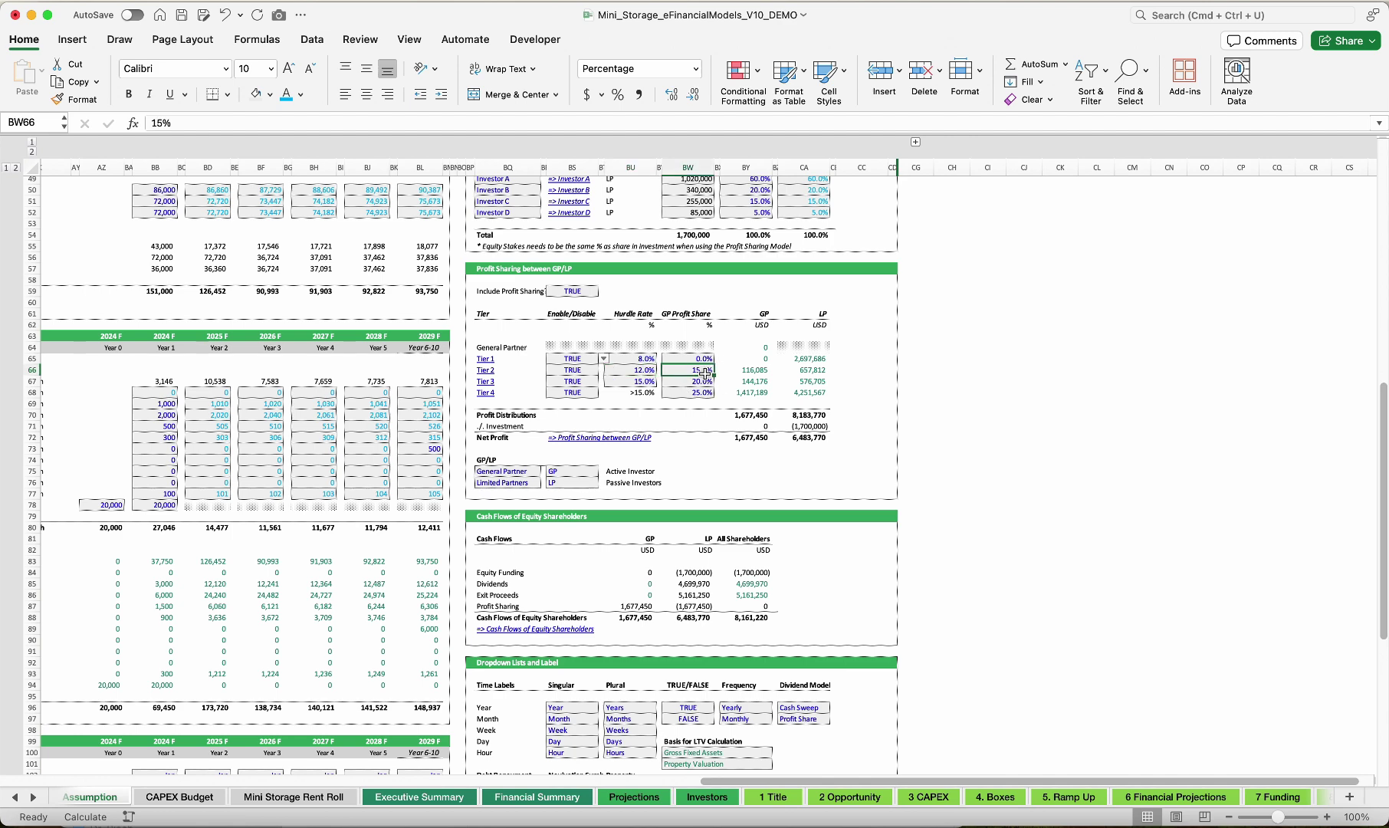
pyautogui.moveTo(815, 314); pyautogui.dragTo(813, 462)
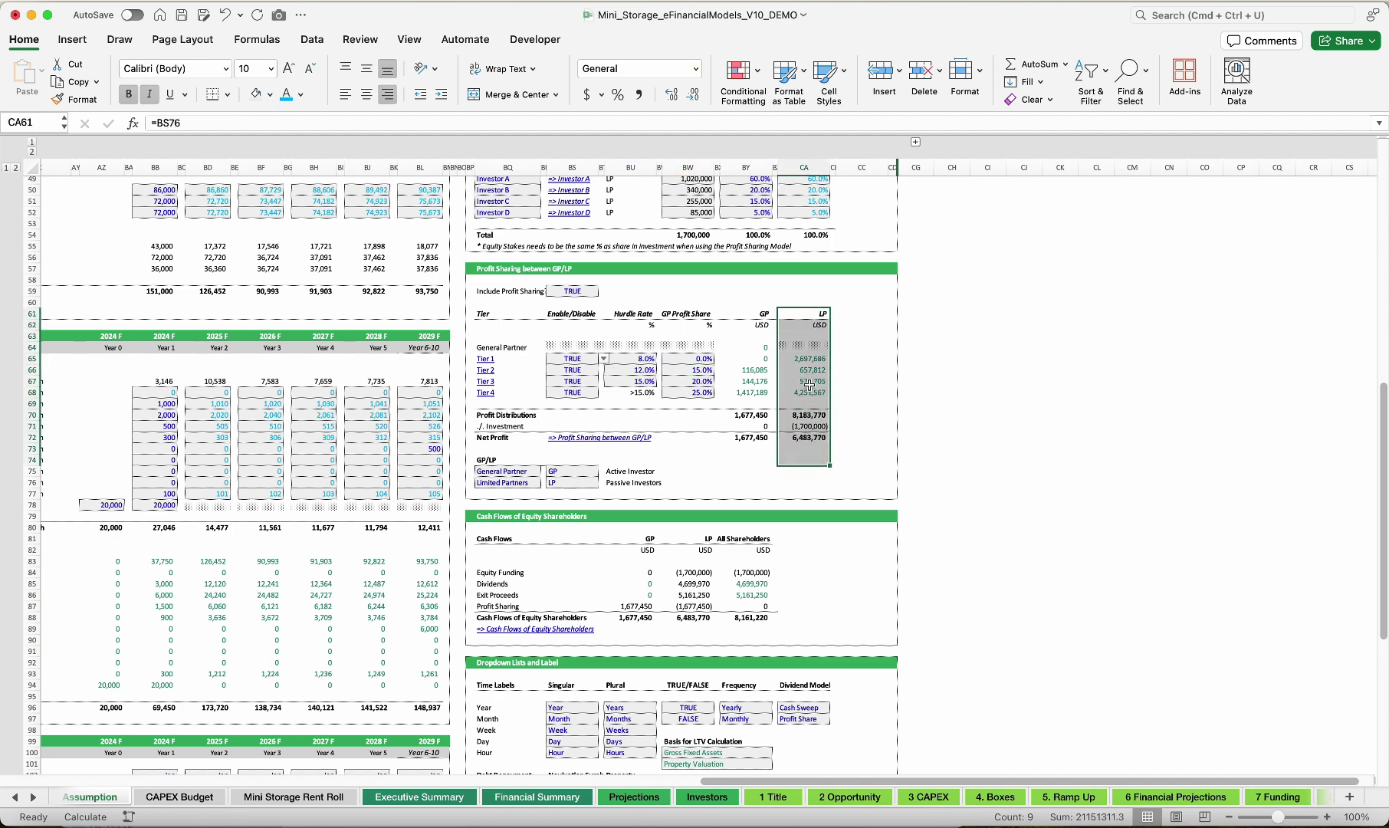
pyautogui.click(745, 369)
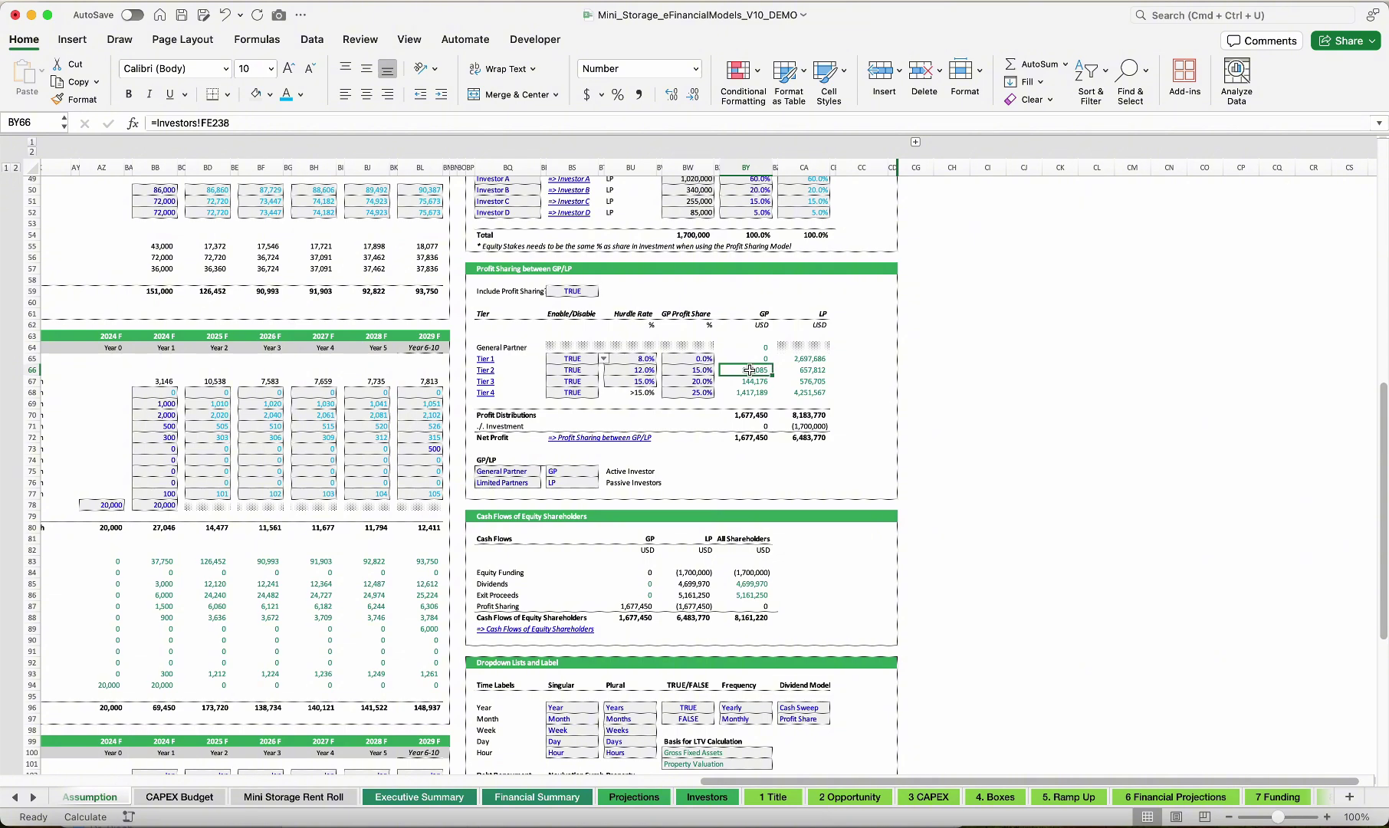
pyautogui.click(648, 369)
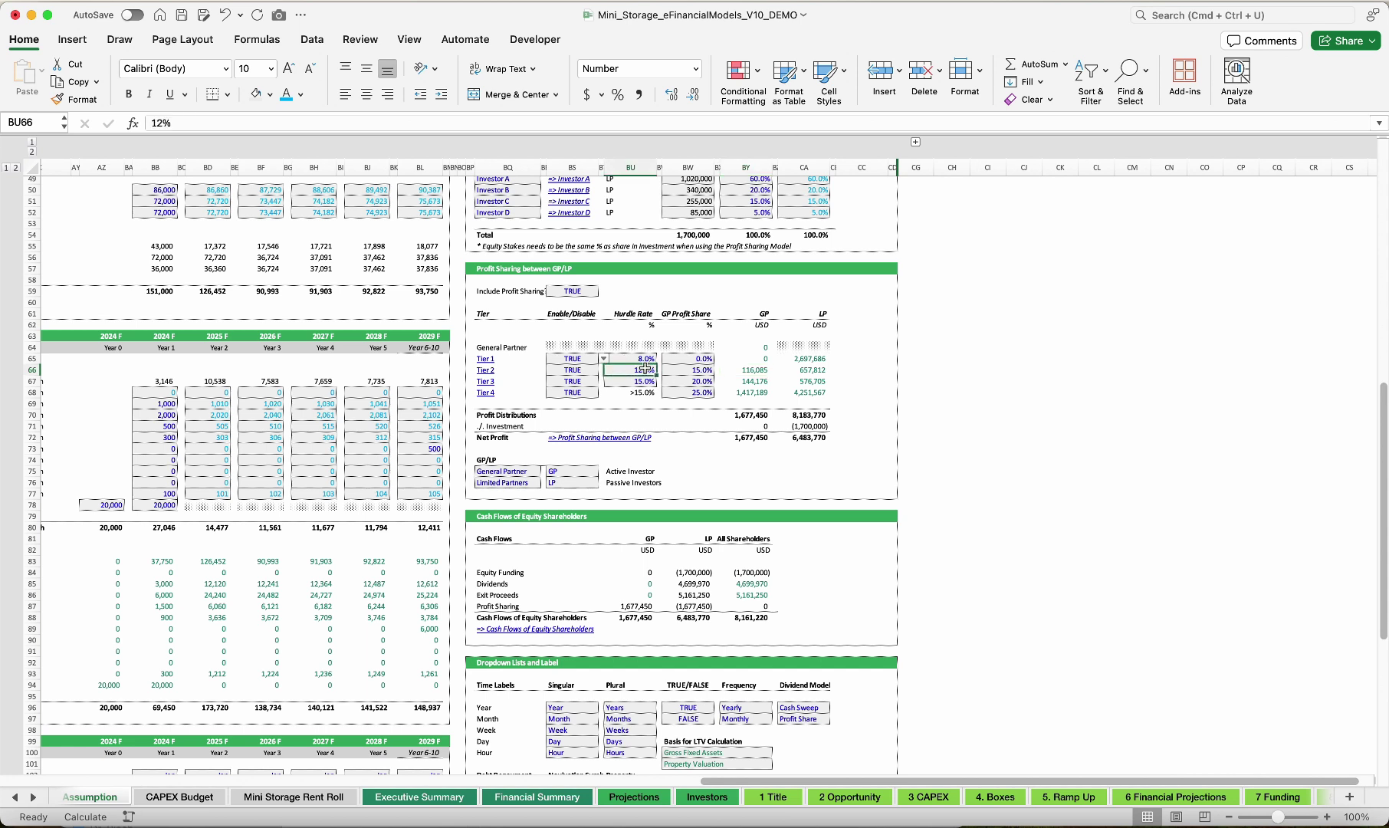
pyautogui.click(645, 383)
pyautogui.click(689, 383)
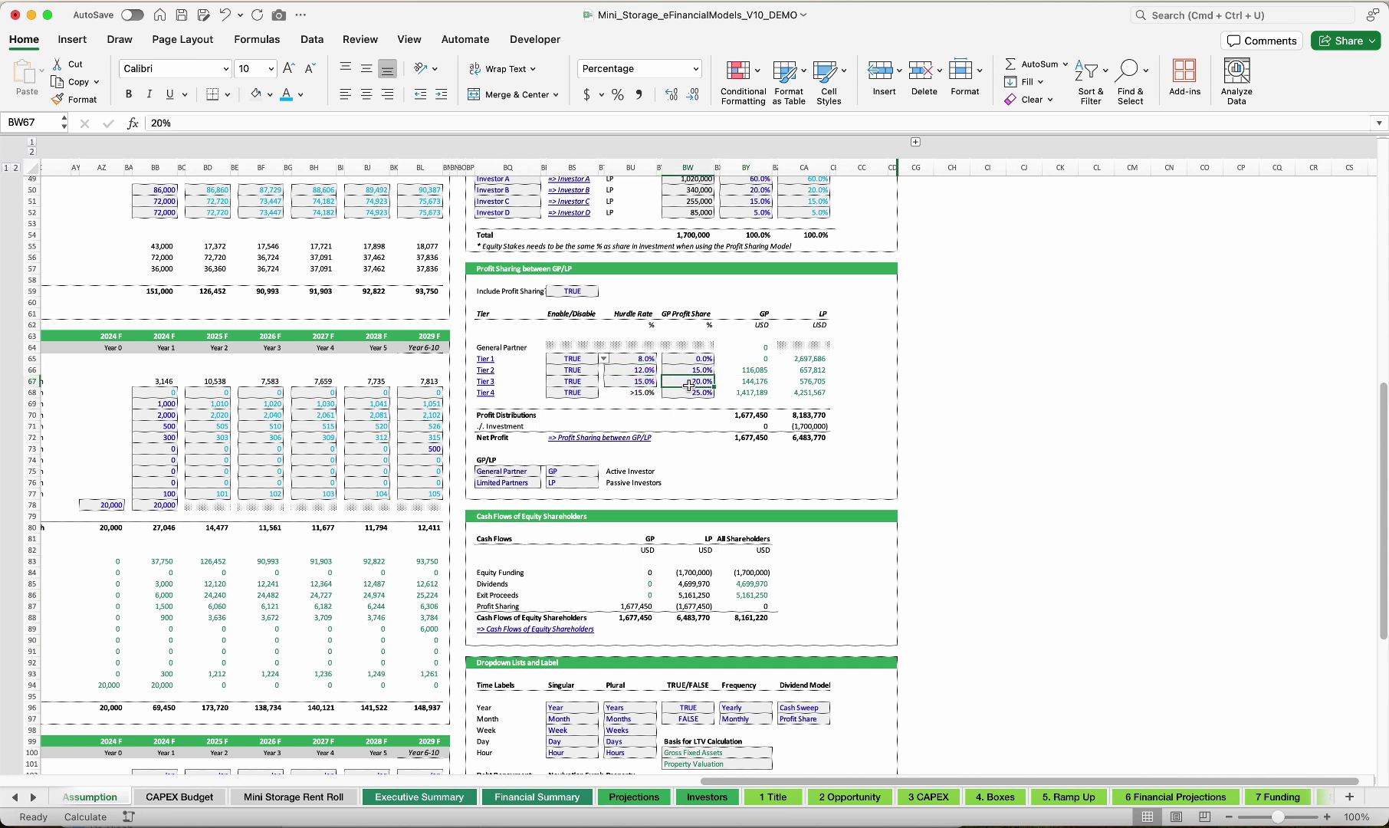
pyautogui.click(695, 369)
pyautogui.click(694, 381)
pyautogui.click(747, 381)
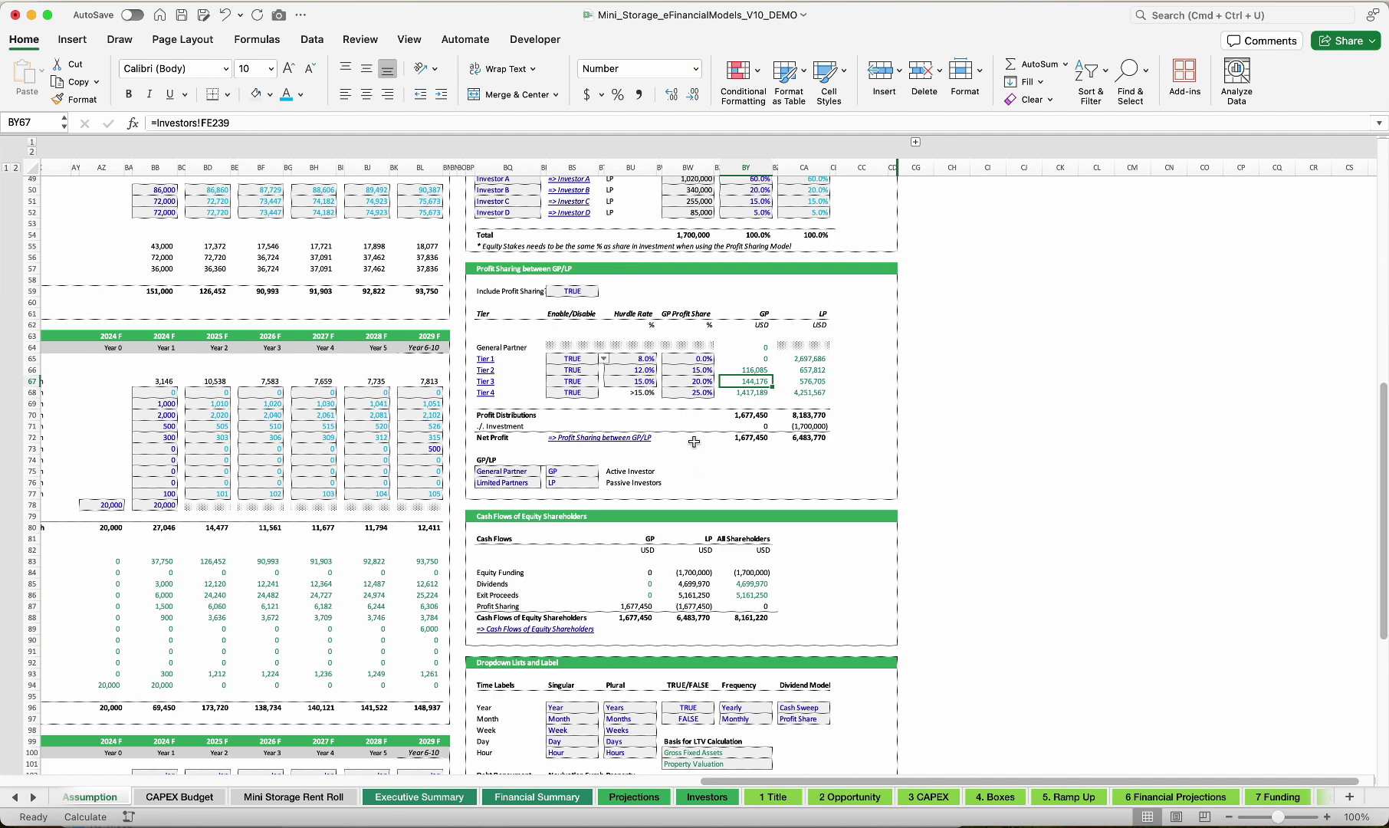
pyautogui.click(637, 394)
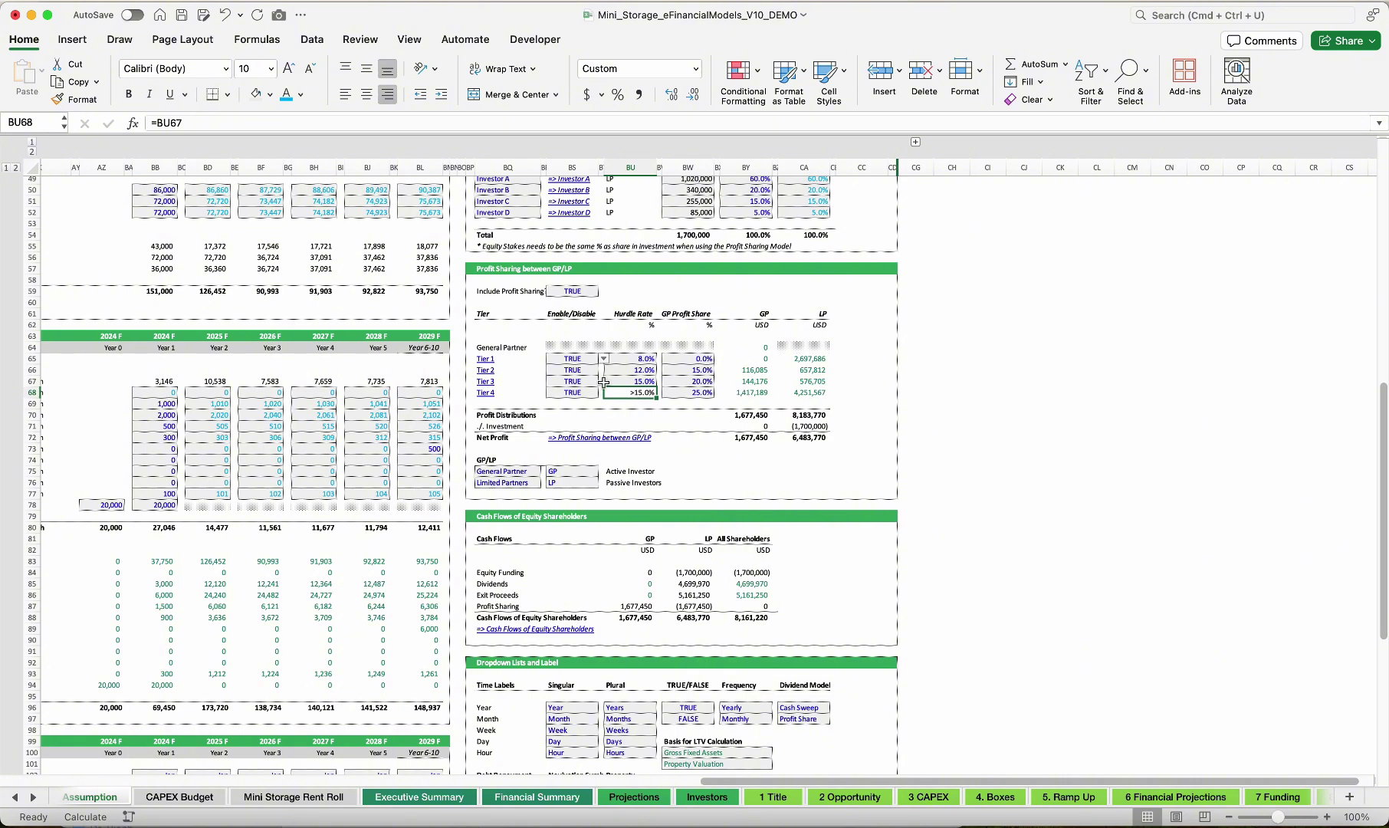
pyautogui.click(695, 393)
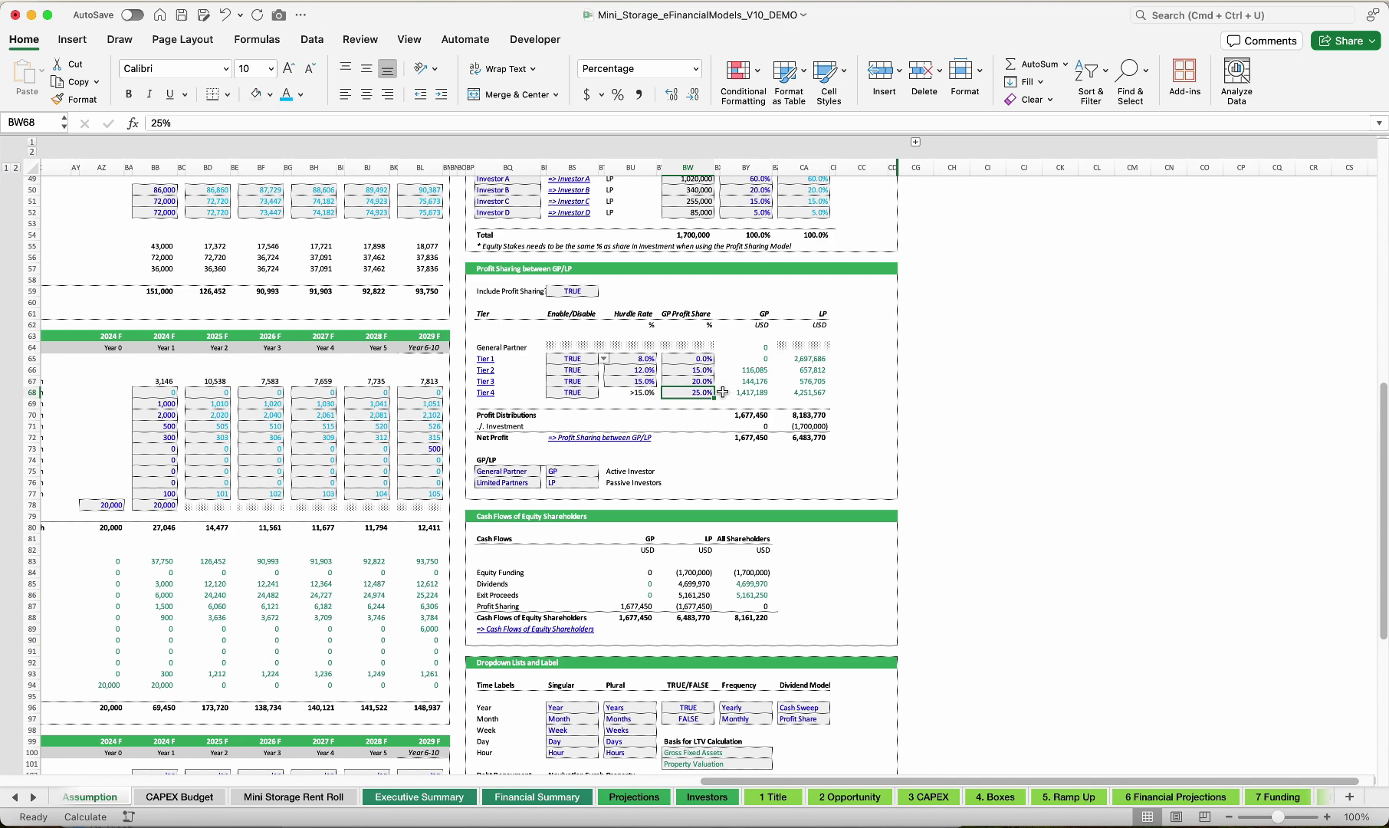
pyautogui.click(816, 394)
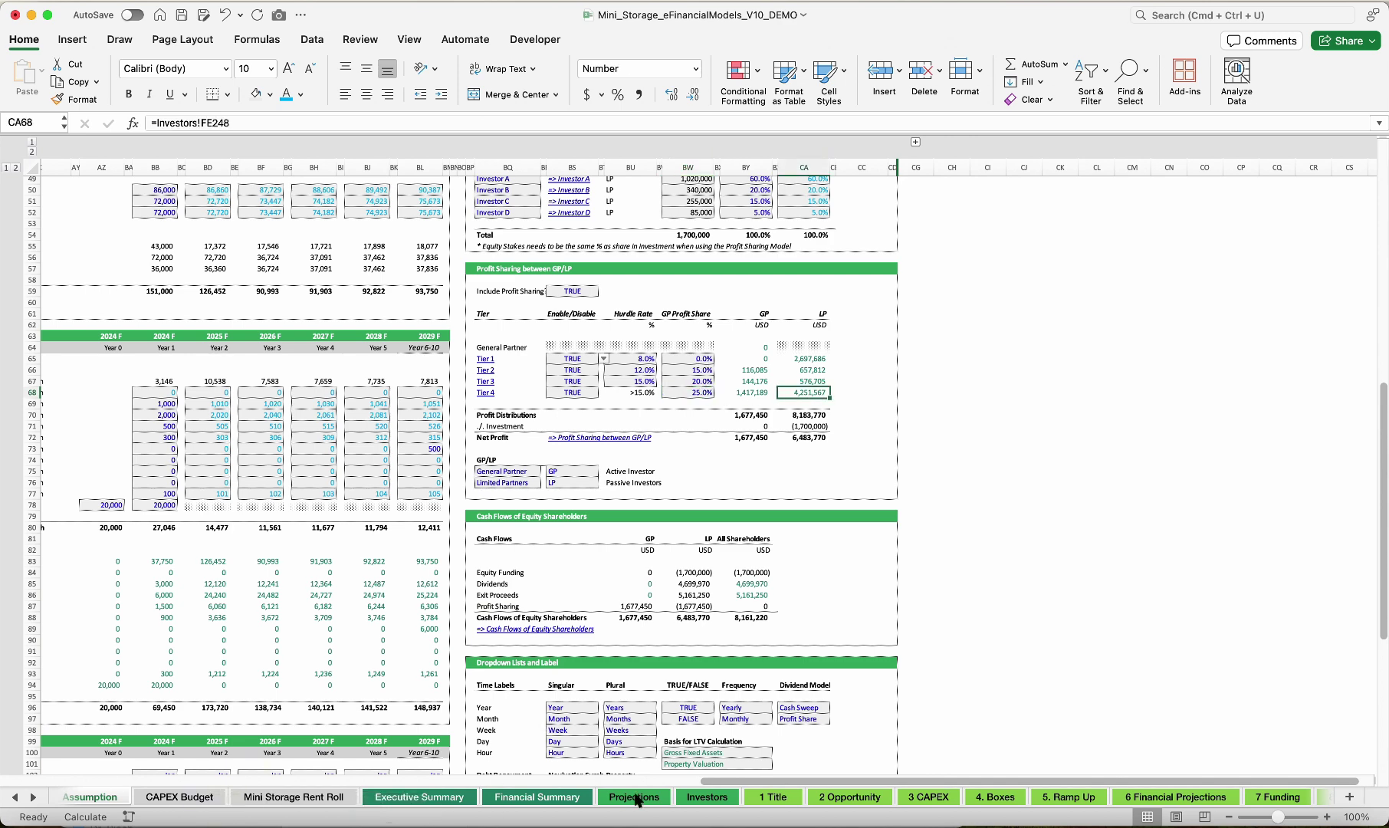
# Set Investor A's % of Investment to 50%, and check the Founders' % of Investment formula
pyautogui.scroll(4, 724, 440)
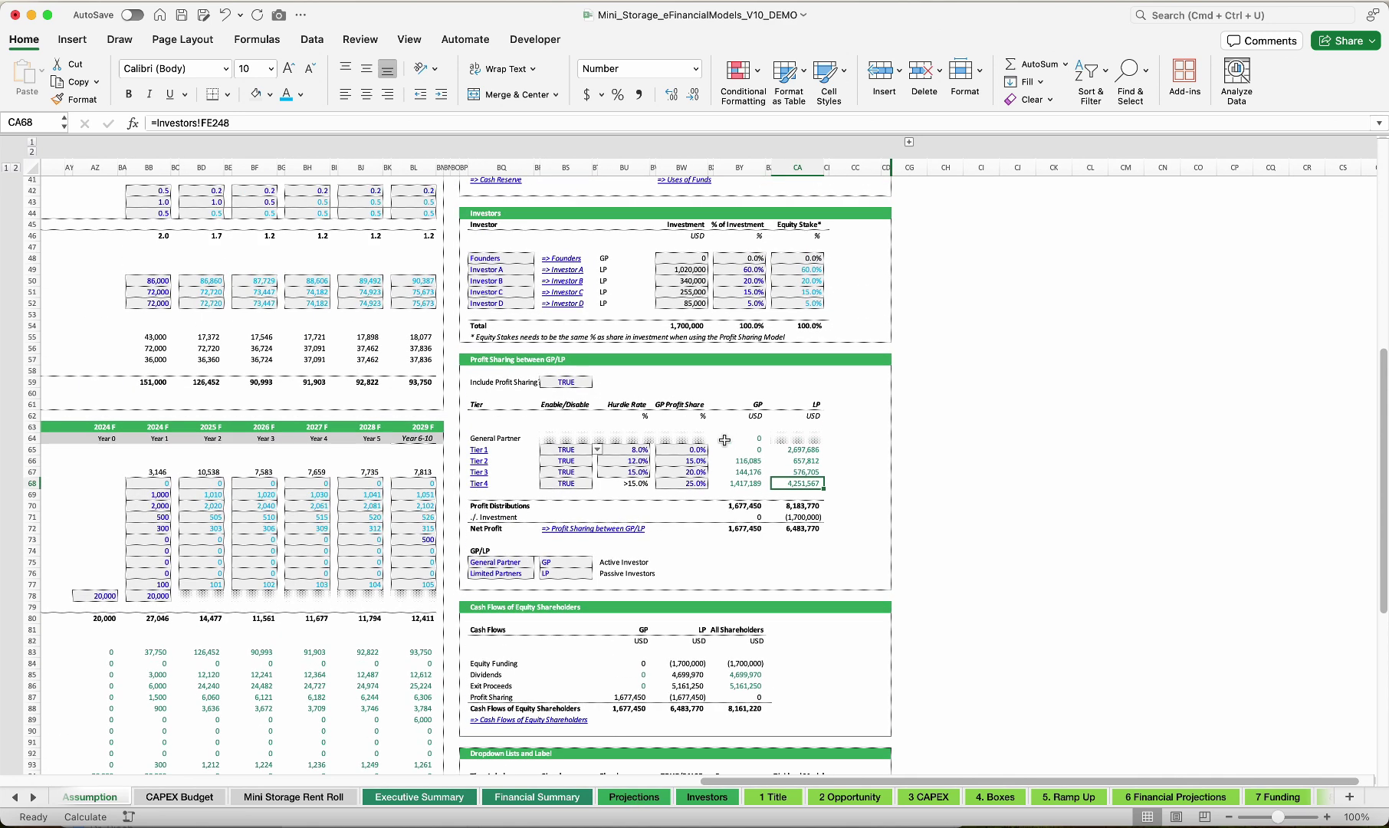
pyautogui.click(747, 268)
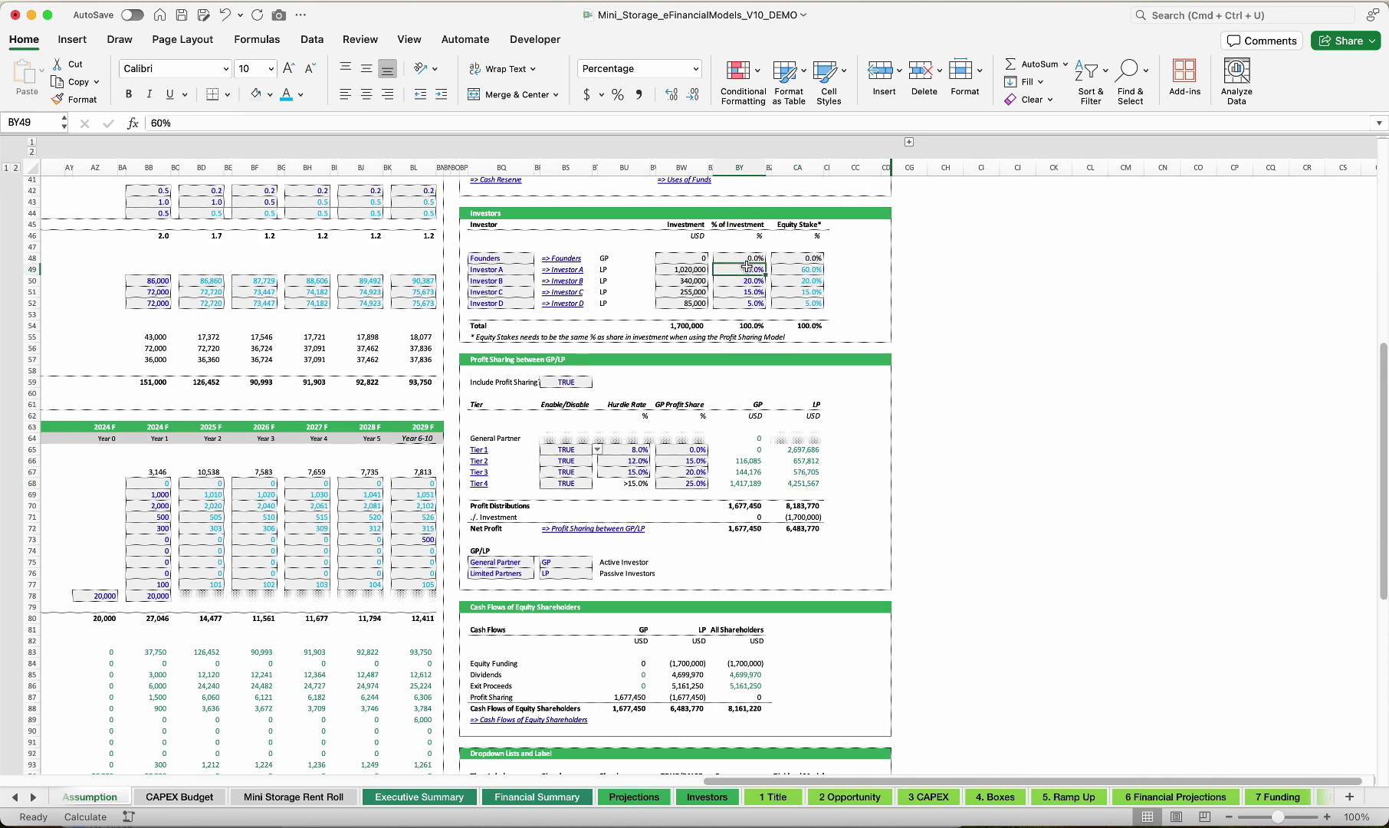
pyautogui.write('50')
pyautogui.click(482, 259)
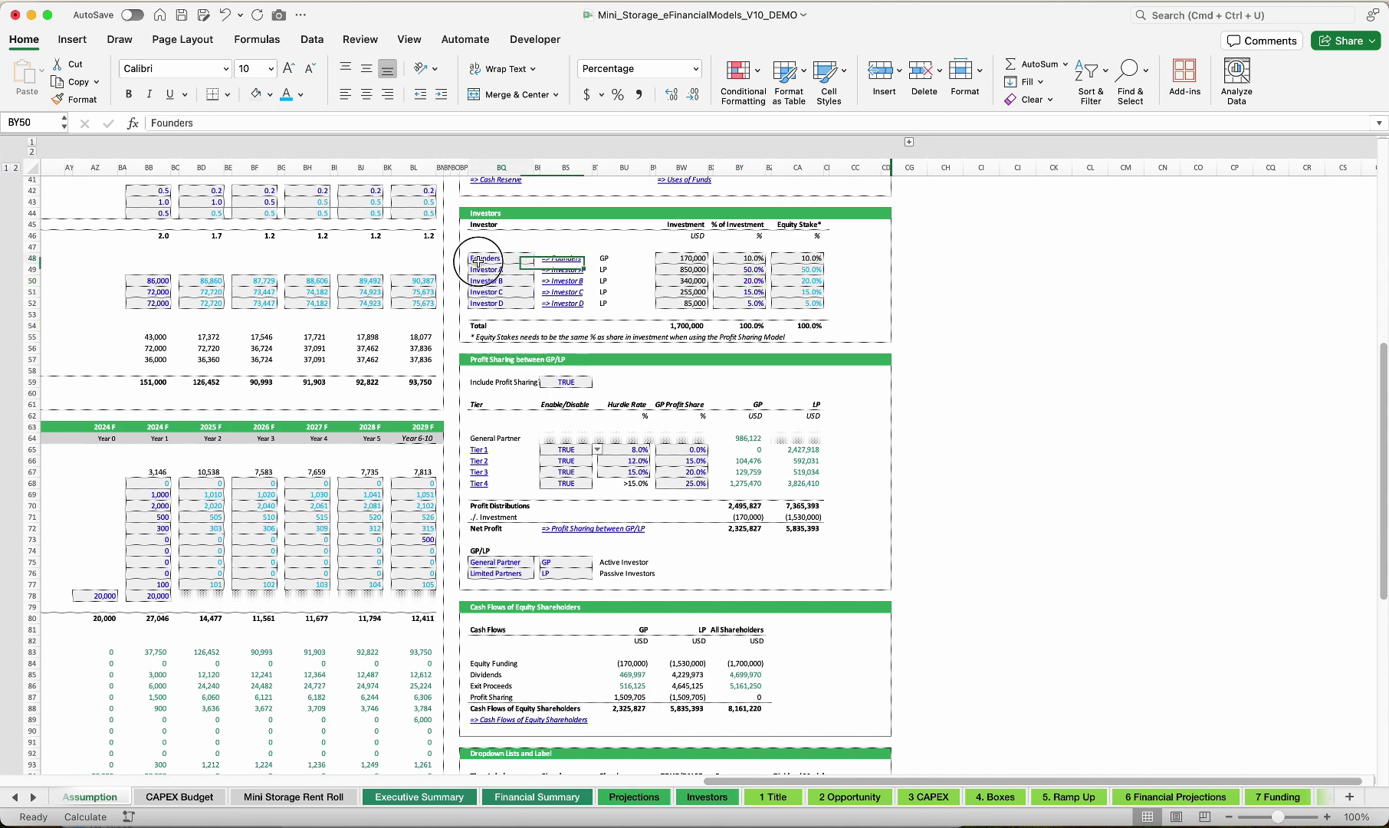
pyautogui.click(743, 258)
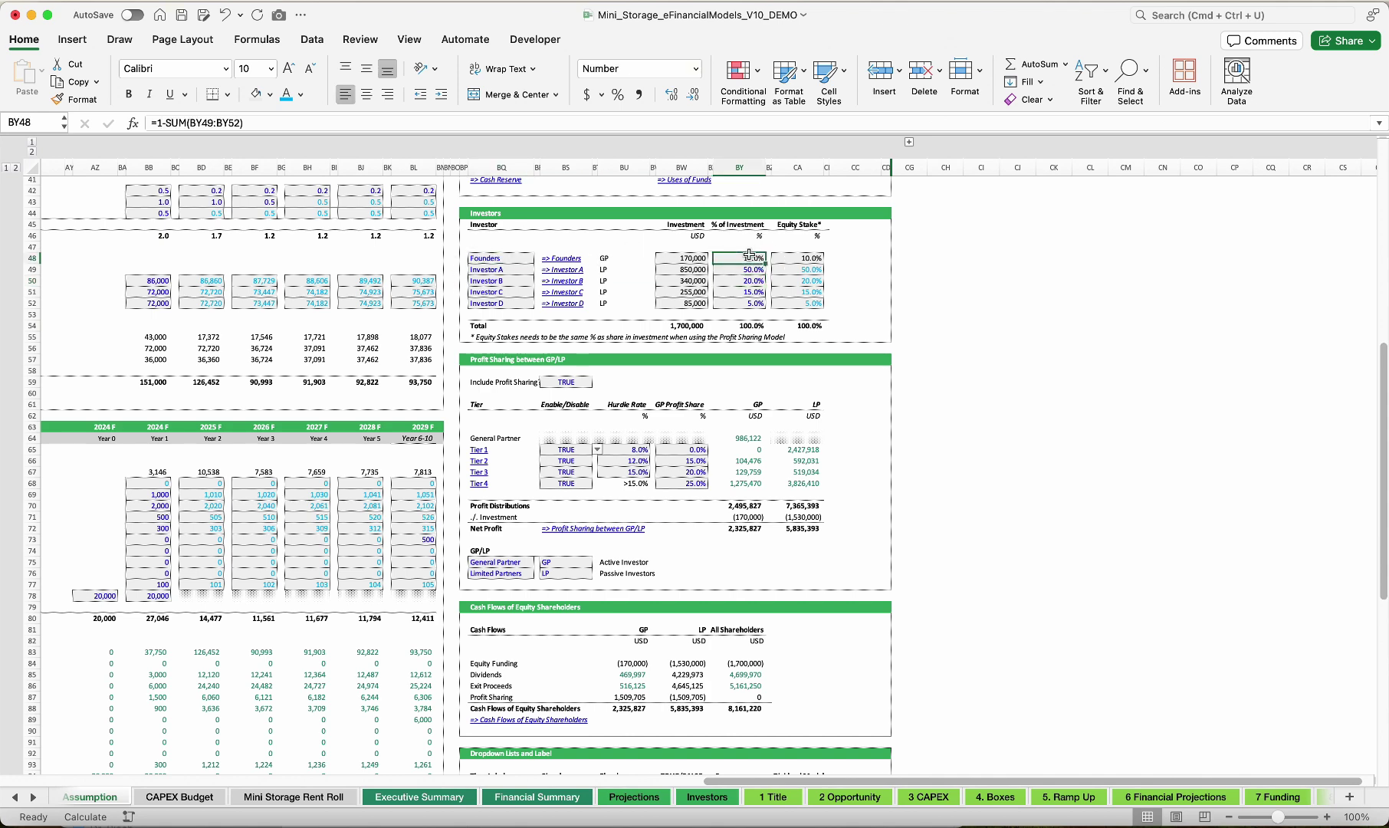
# On the Financial Summary sheet, review the Investment and Expected Profits rows of the Investor Metrics for all investors
pyautogui.click(521, 797)
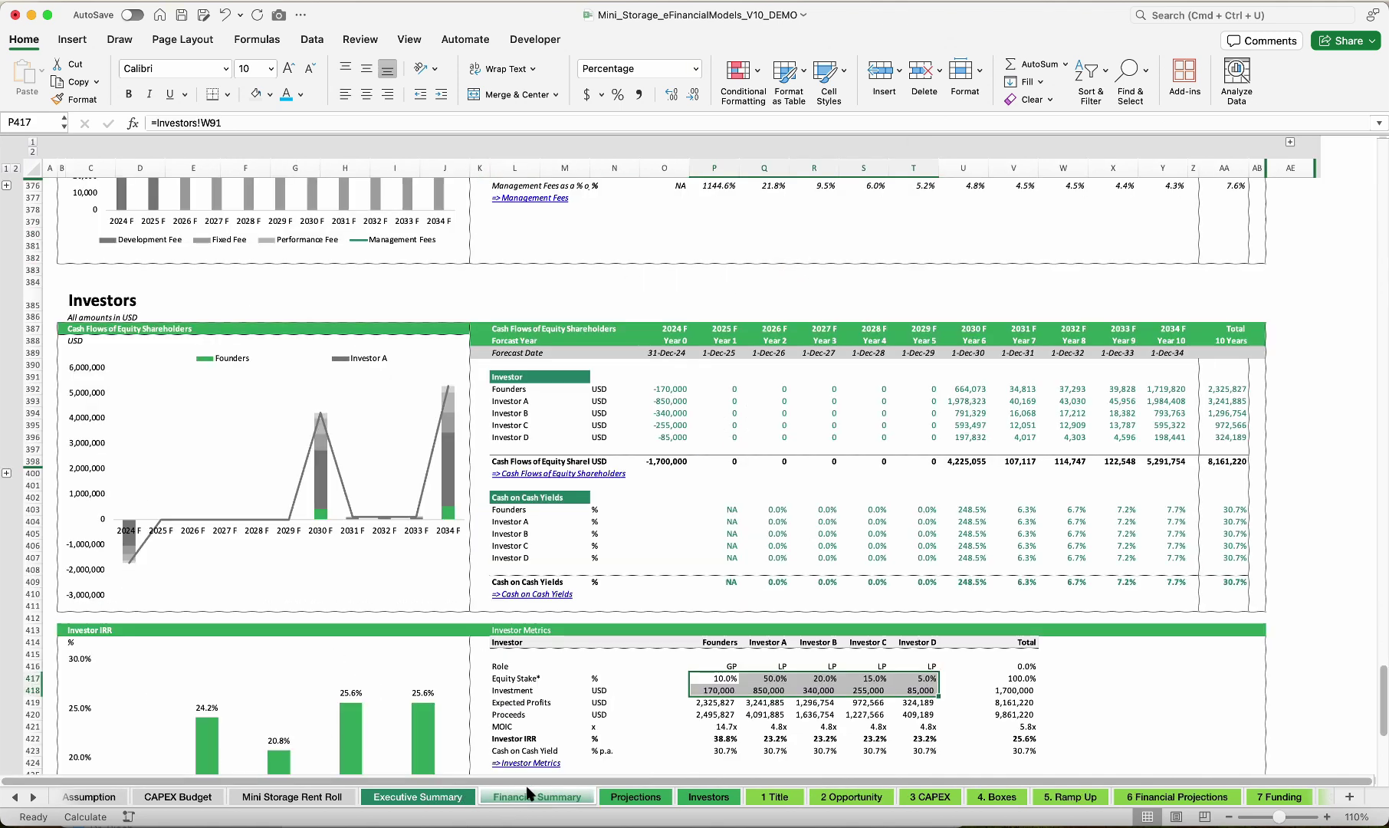
pyautogui.scroll(1, 728, 558)
pyautogui.scroll(-6, 728, 558)
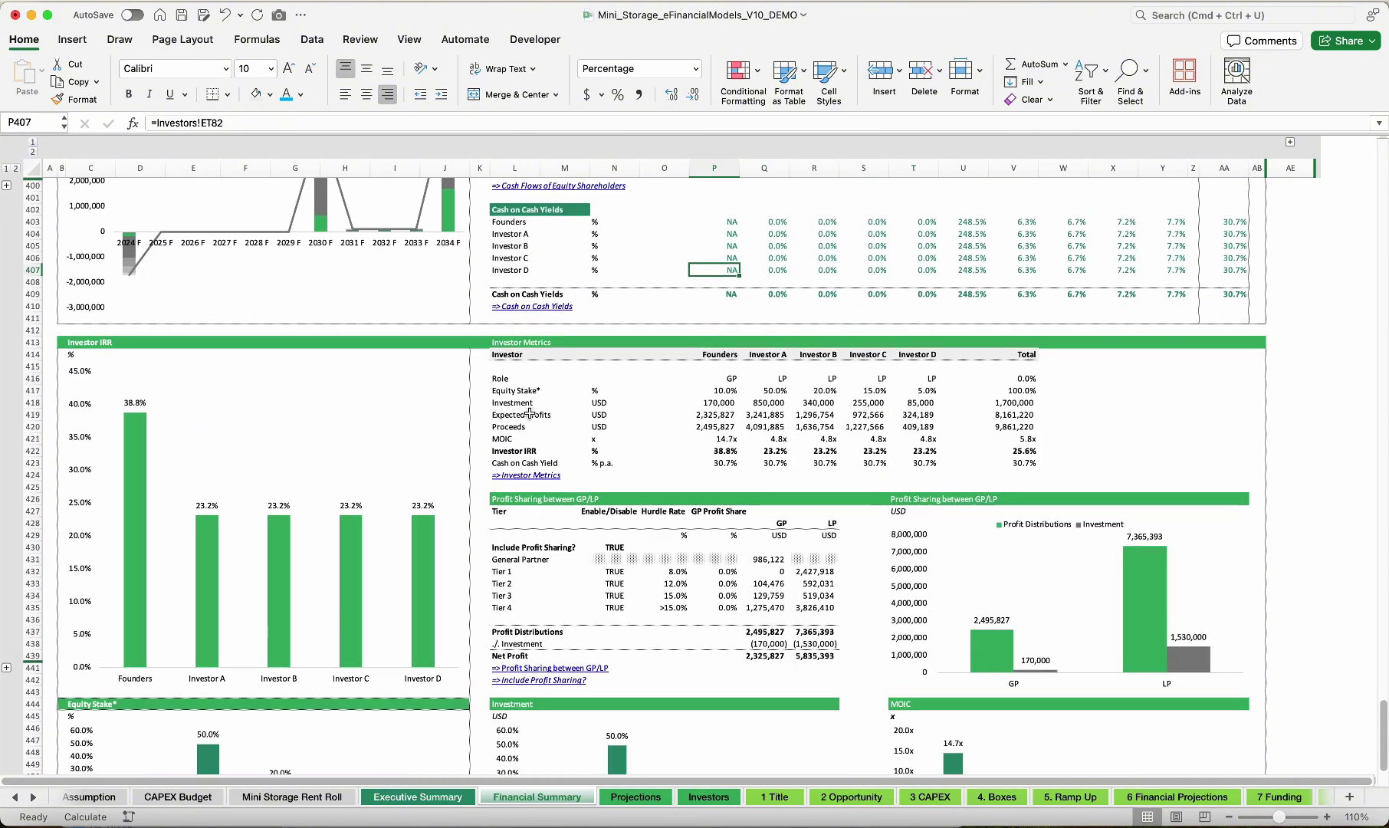
pyautogui.moveTo(506, 402); pyautogui.dragTo(924, 407)
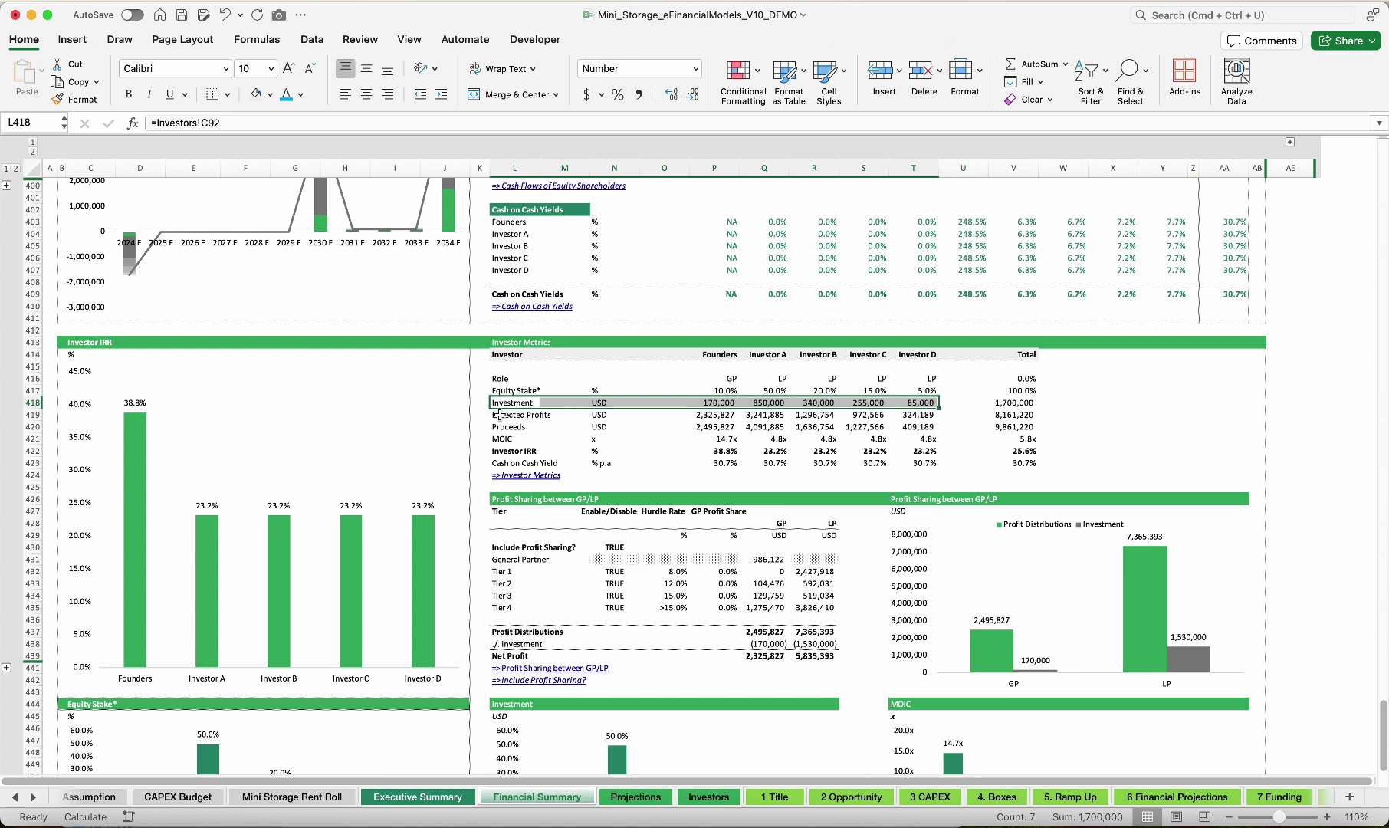
pyautogui.moveTo(499, 415); pyautogui.dragTo(890, 420)
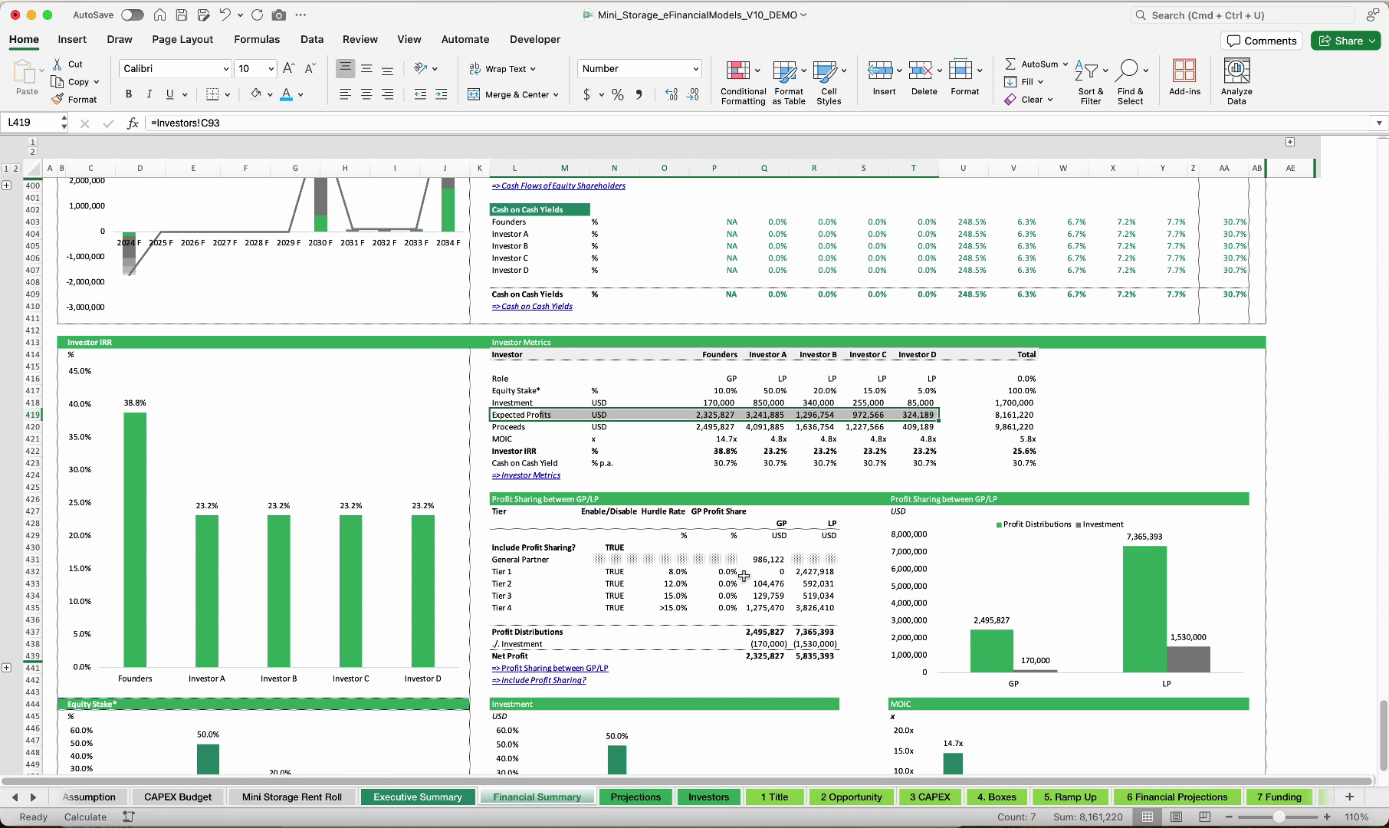
# Compare the Founders' Investor IRR with that of Investors A to D, and check the project-level unlevered and levered IRR
pyautogui.click(710, 451)
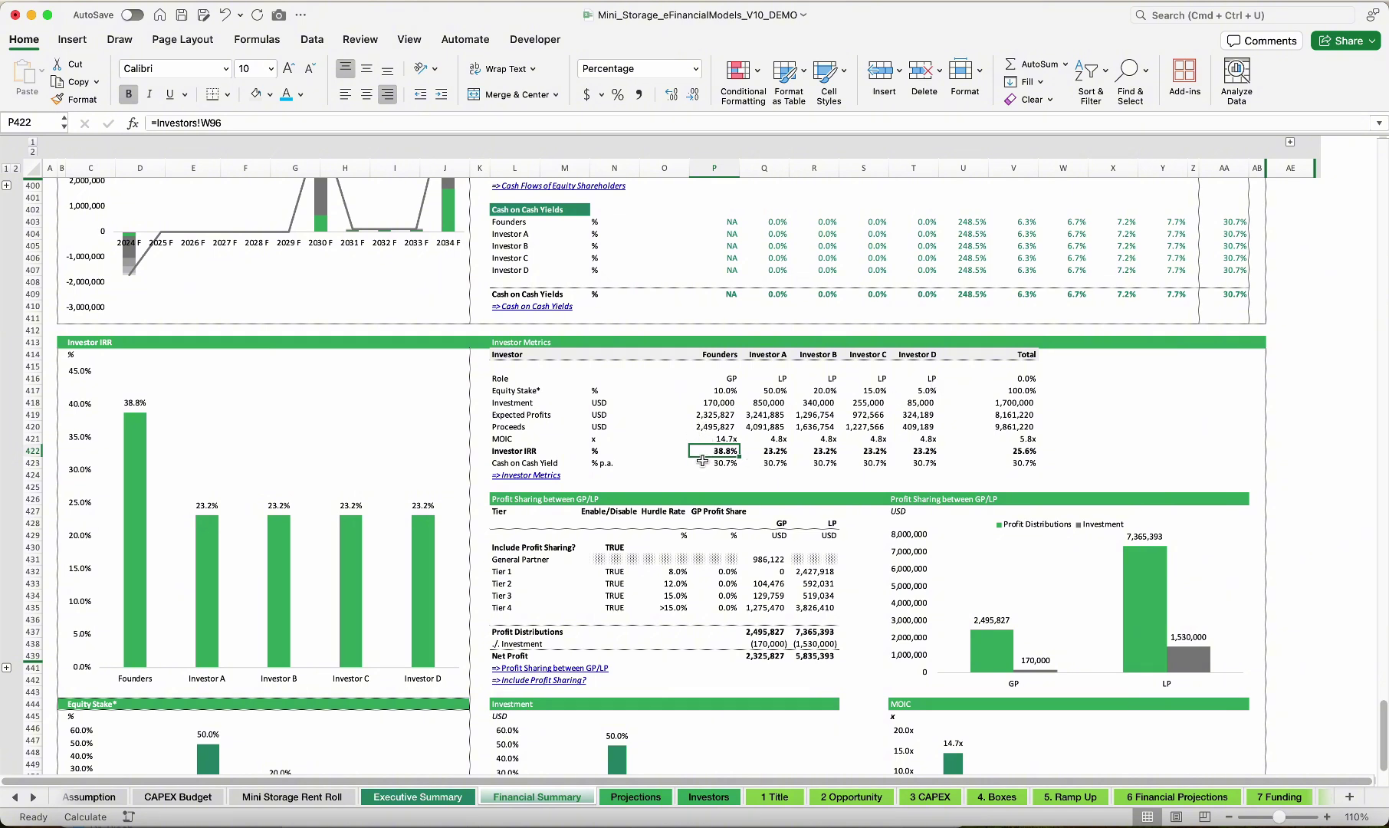
pyautogui.moveTo(774, 451); pyautogui.dragTo(931, 453)
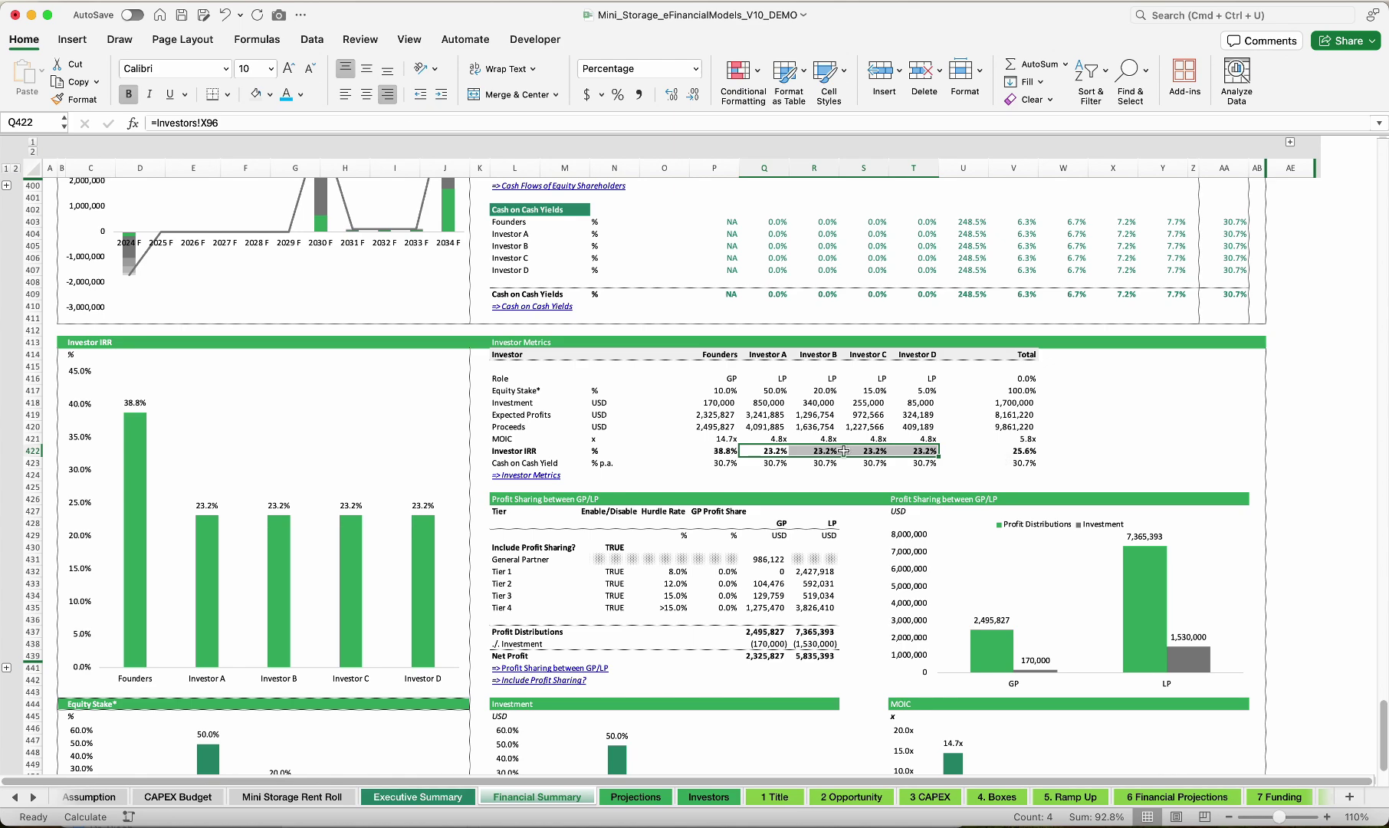
pyautogui.scroll(-5, 843, 451)
pyautogui.scroll(10, 843, 450)
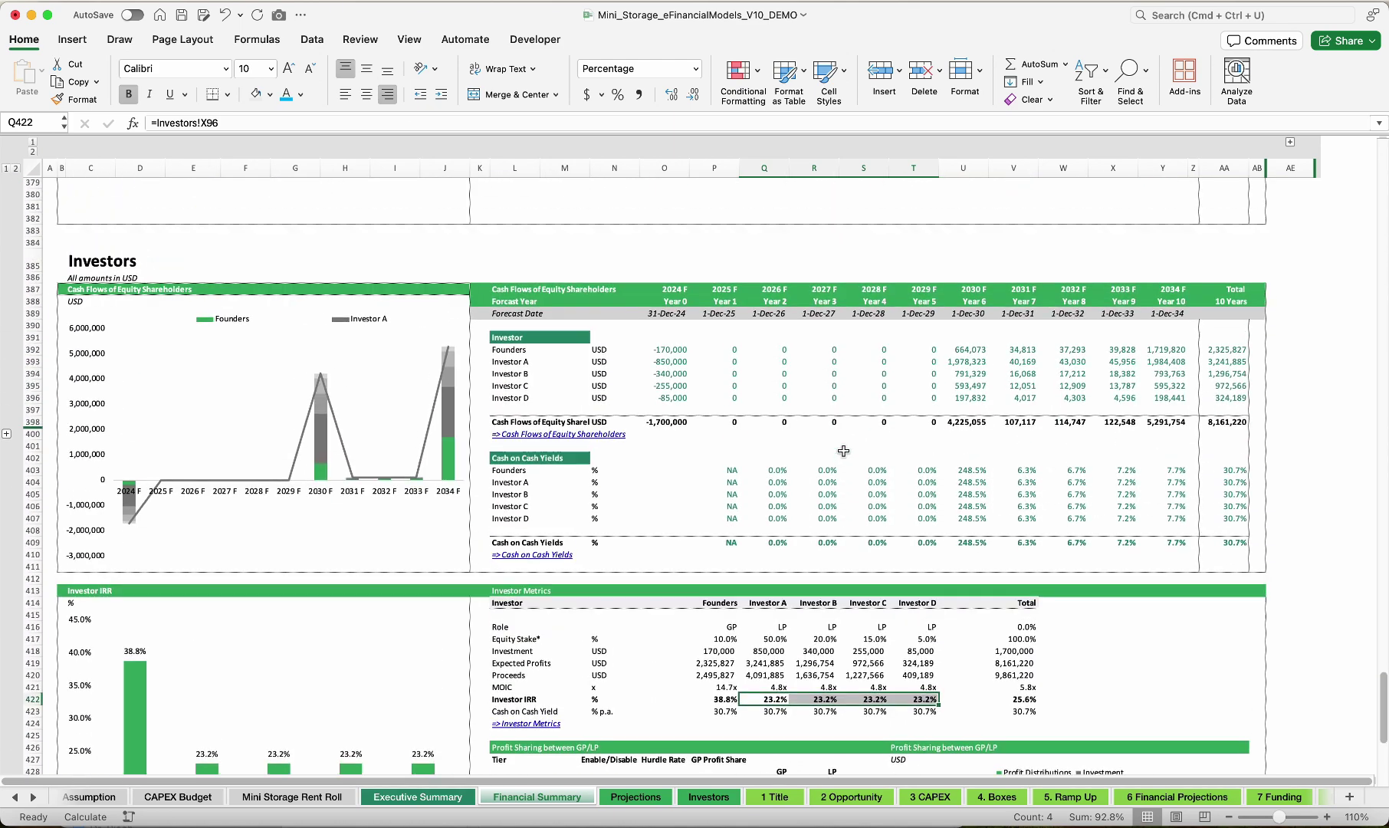
pyautogui.scroll(-3, 843, 451)
pyautogui.click(776, 524)
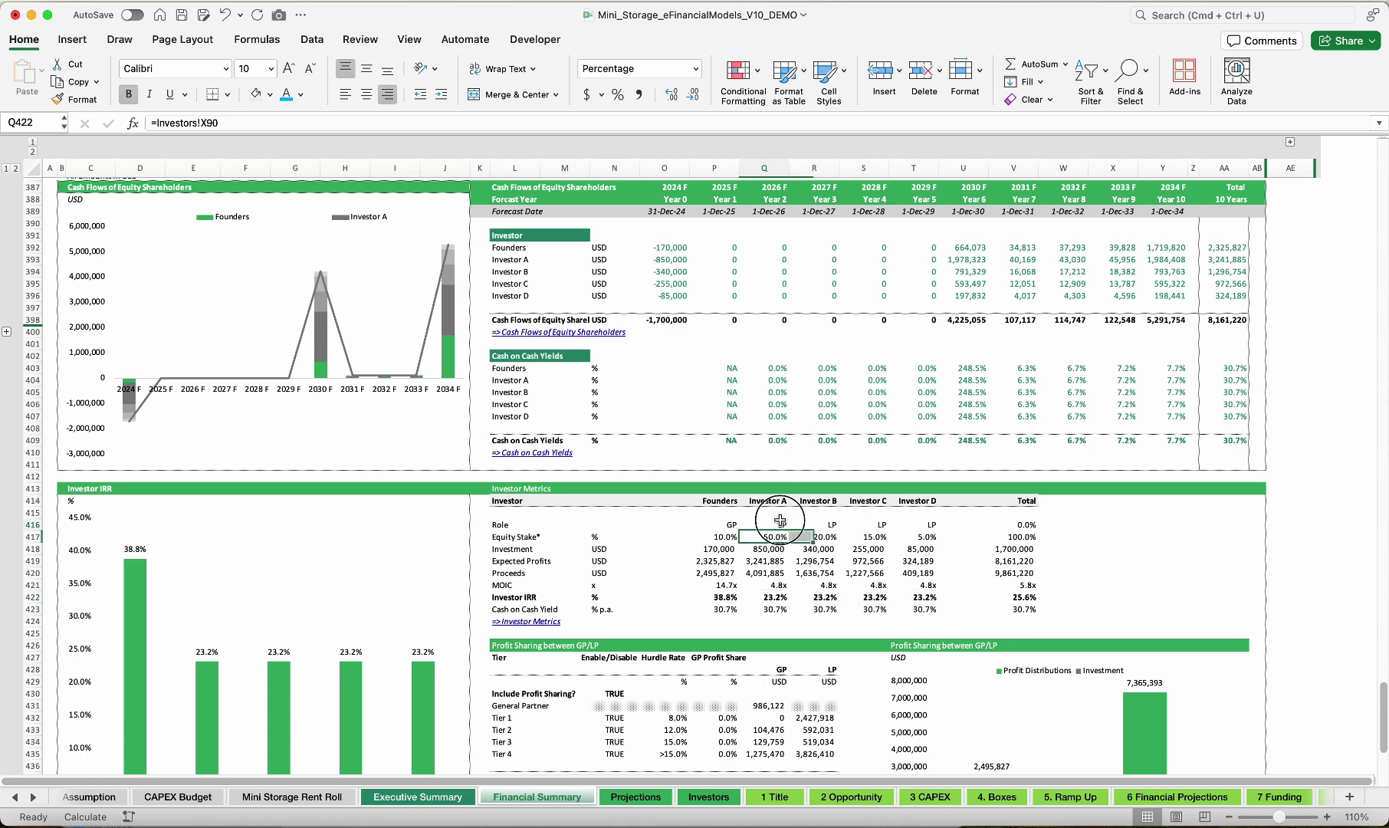
pyautogui.scroll(2, 779, 520)
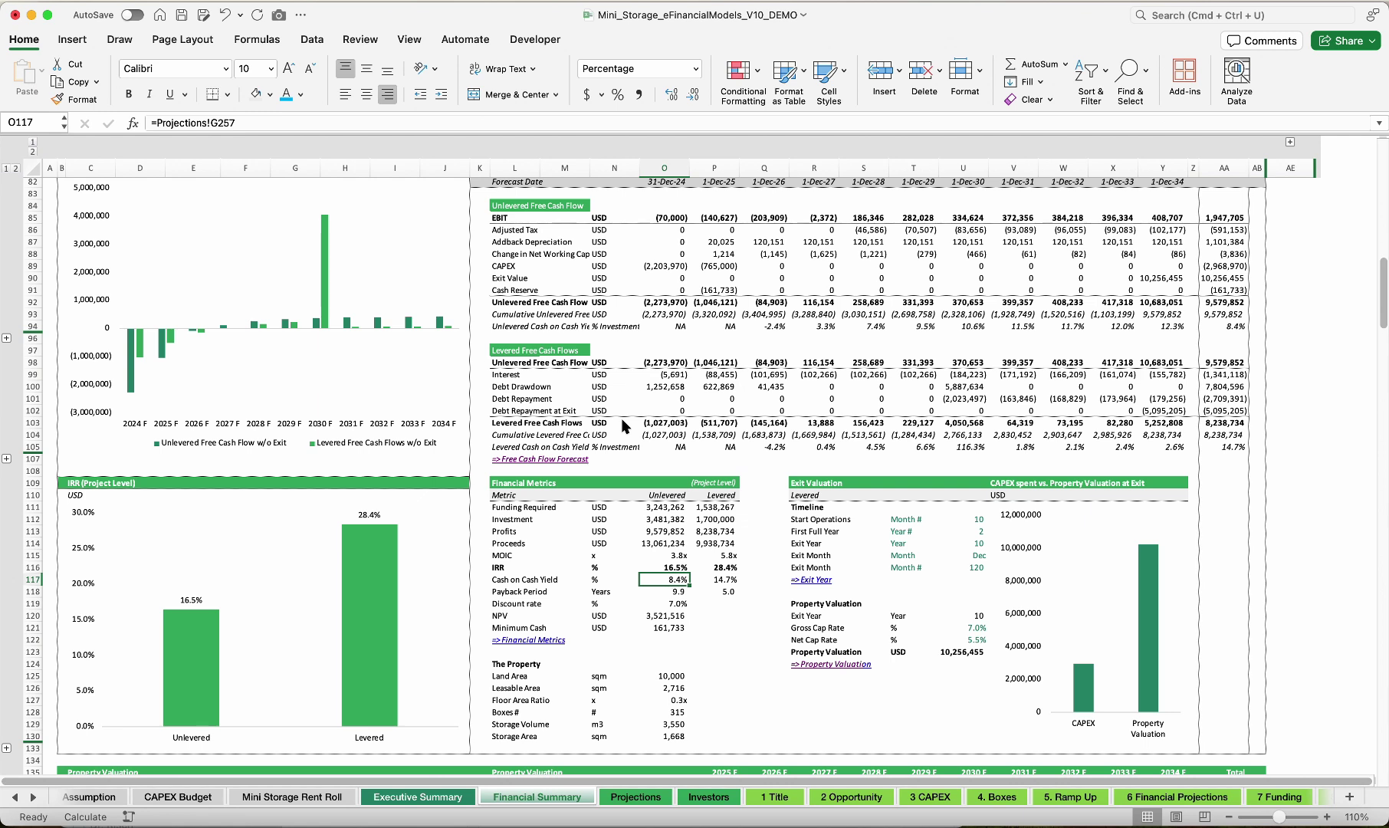
pyautogui.moveTo(506, 567); pyautogui.dragTo(728, 567)
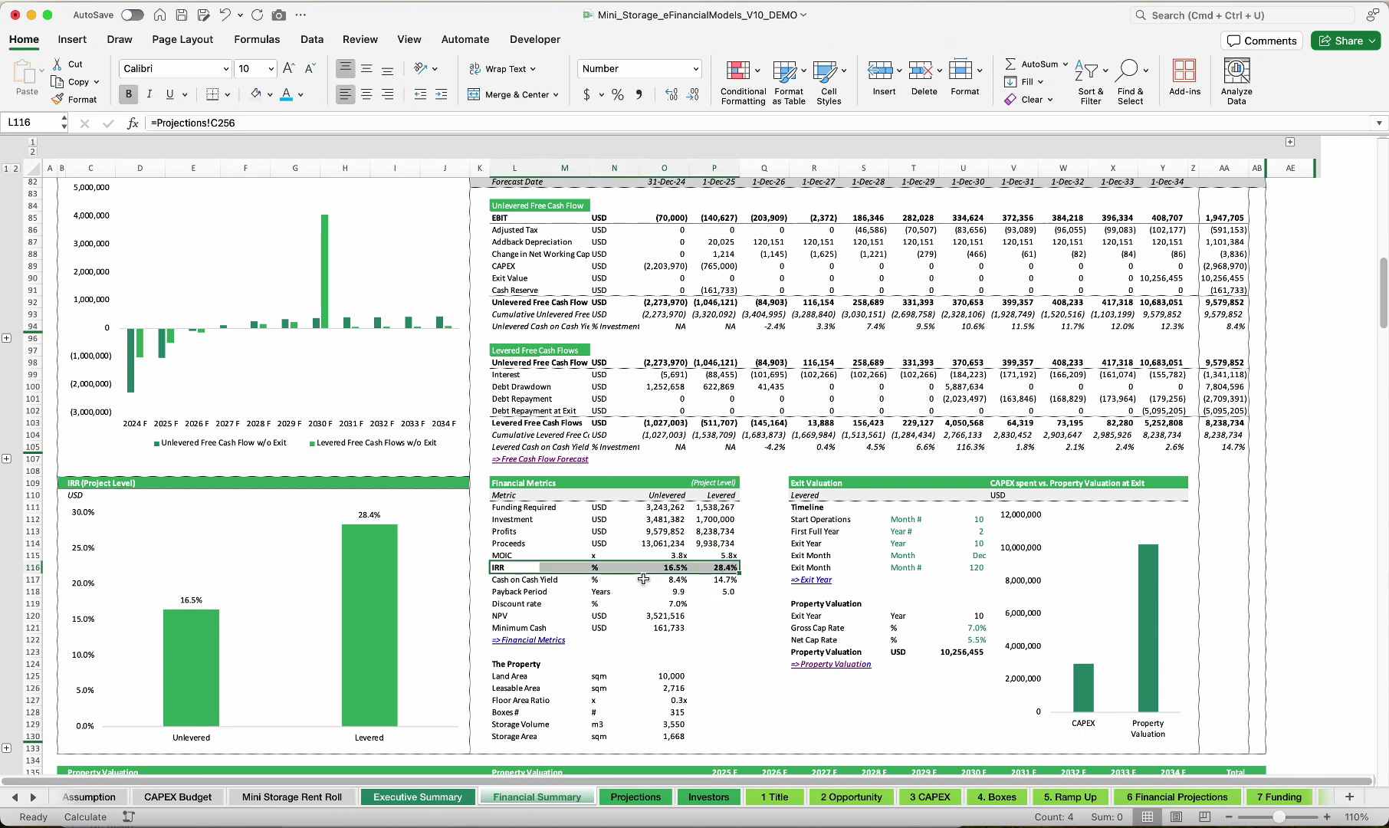
# On the Assumption sheet, set the Property scenario to Rent, and check the project-level Financial Metrics on the Financial Summary sheet
pyautogui.click(107, 796)
pyautogui.click(304, 418)
pyautogui.click(331, 418)
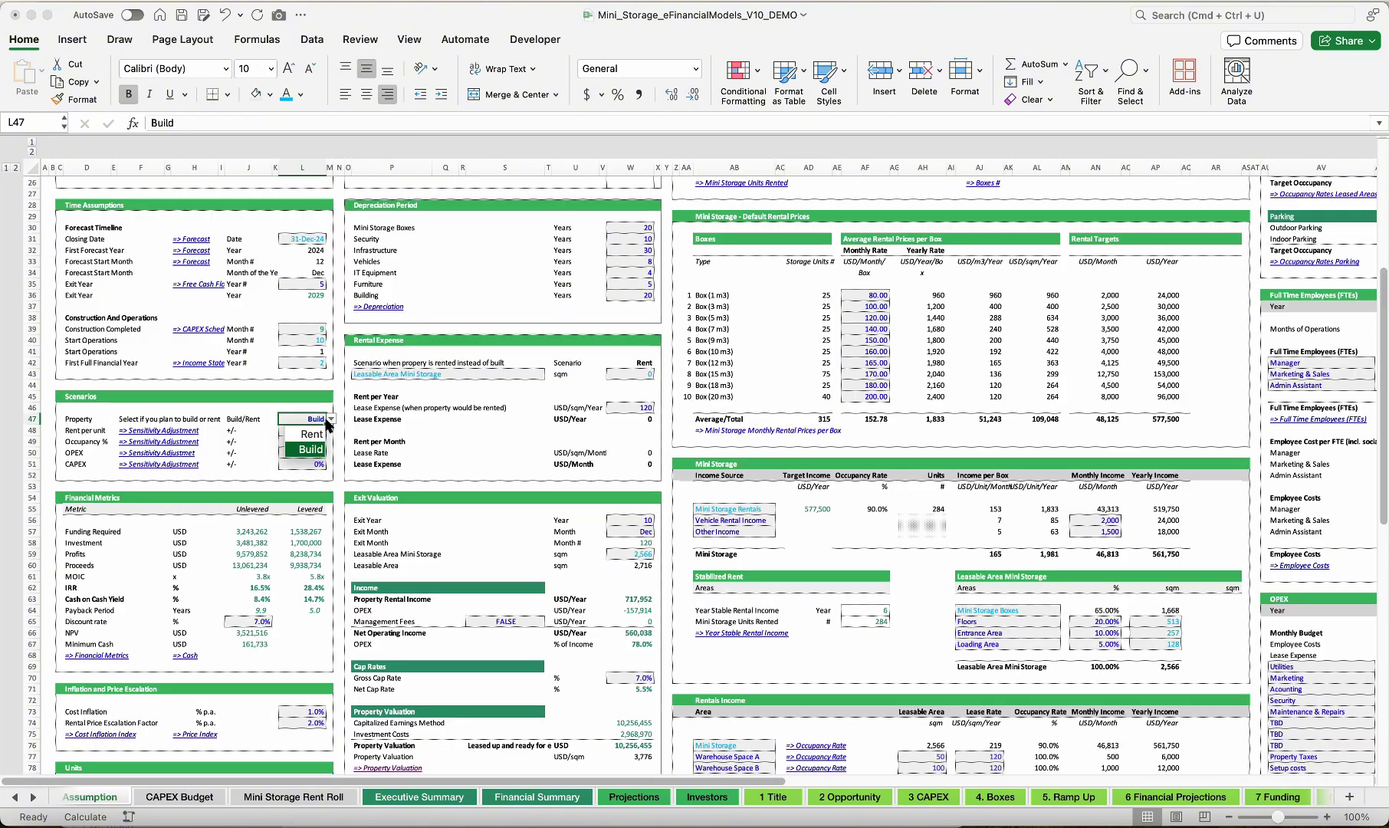
pyautogui.click(310, 434)
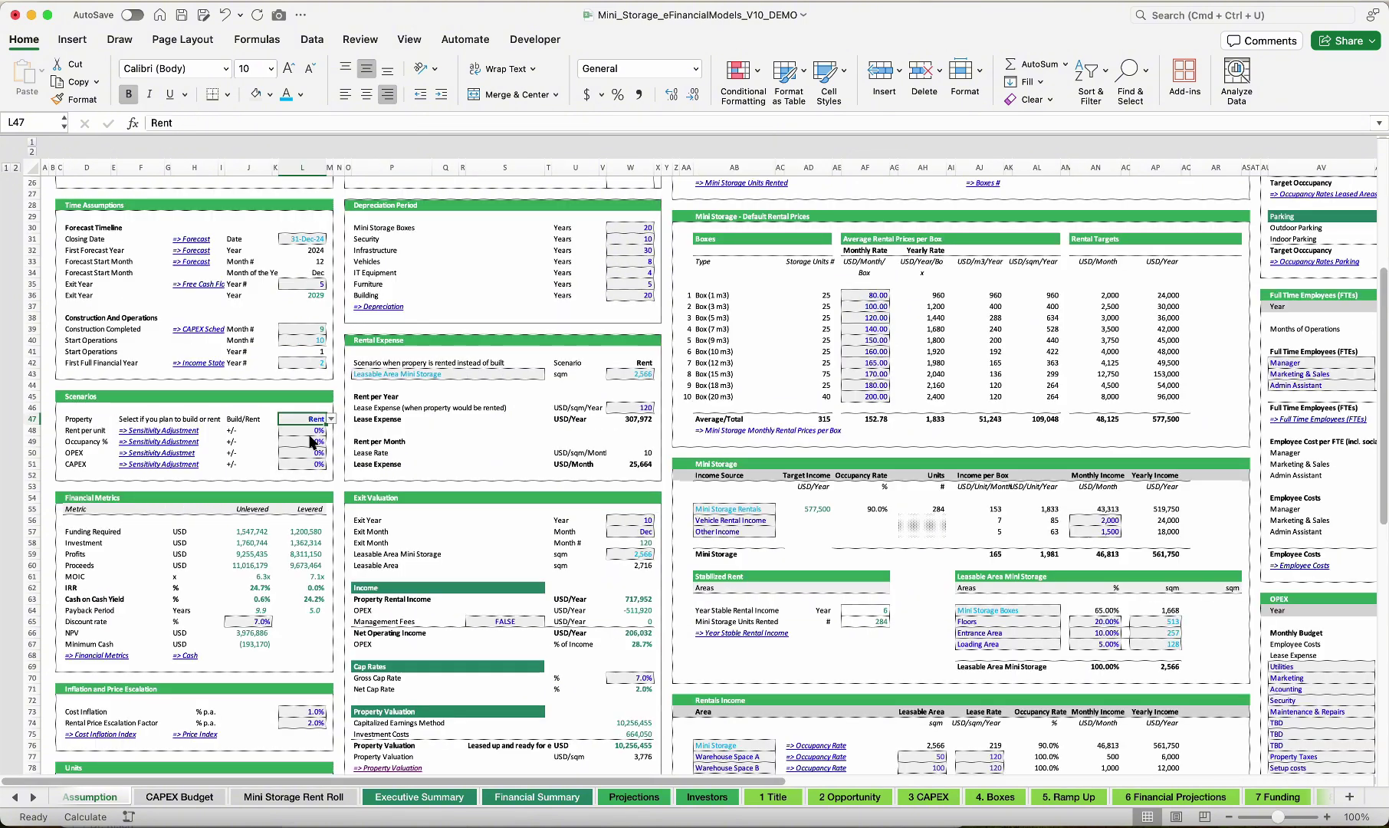
pyautogui.click(536, 797)
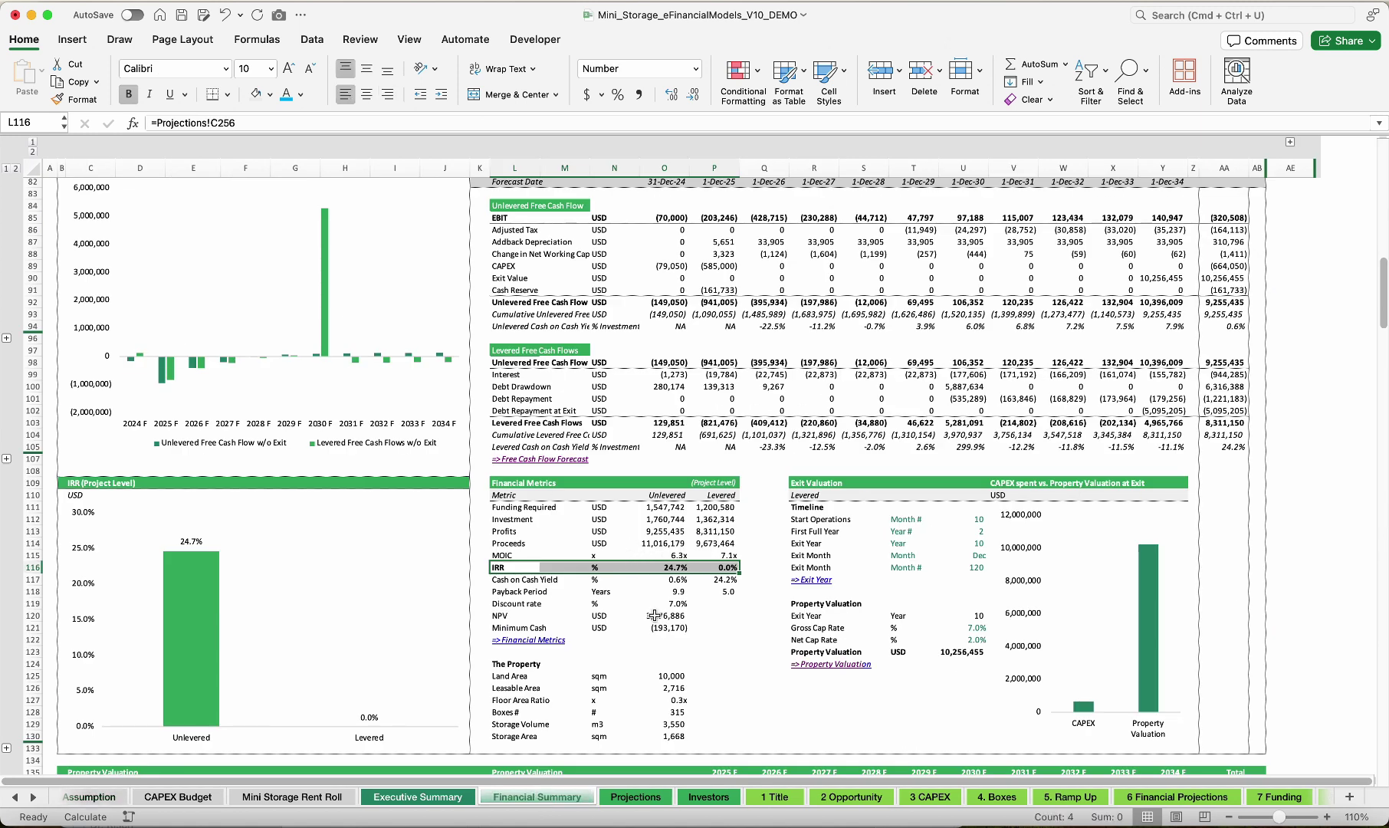
# Compare the levered IRR formula on the Financial Summary sheet with the Levered and Unlevered Free Cash Flow rows under the Rent scenario
pyautogui.click(729, 567)
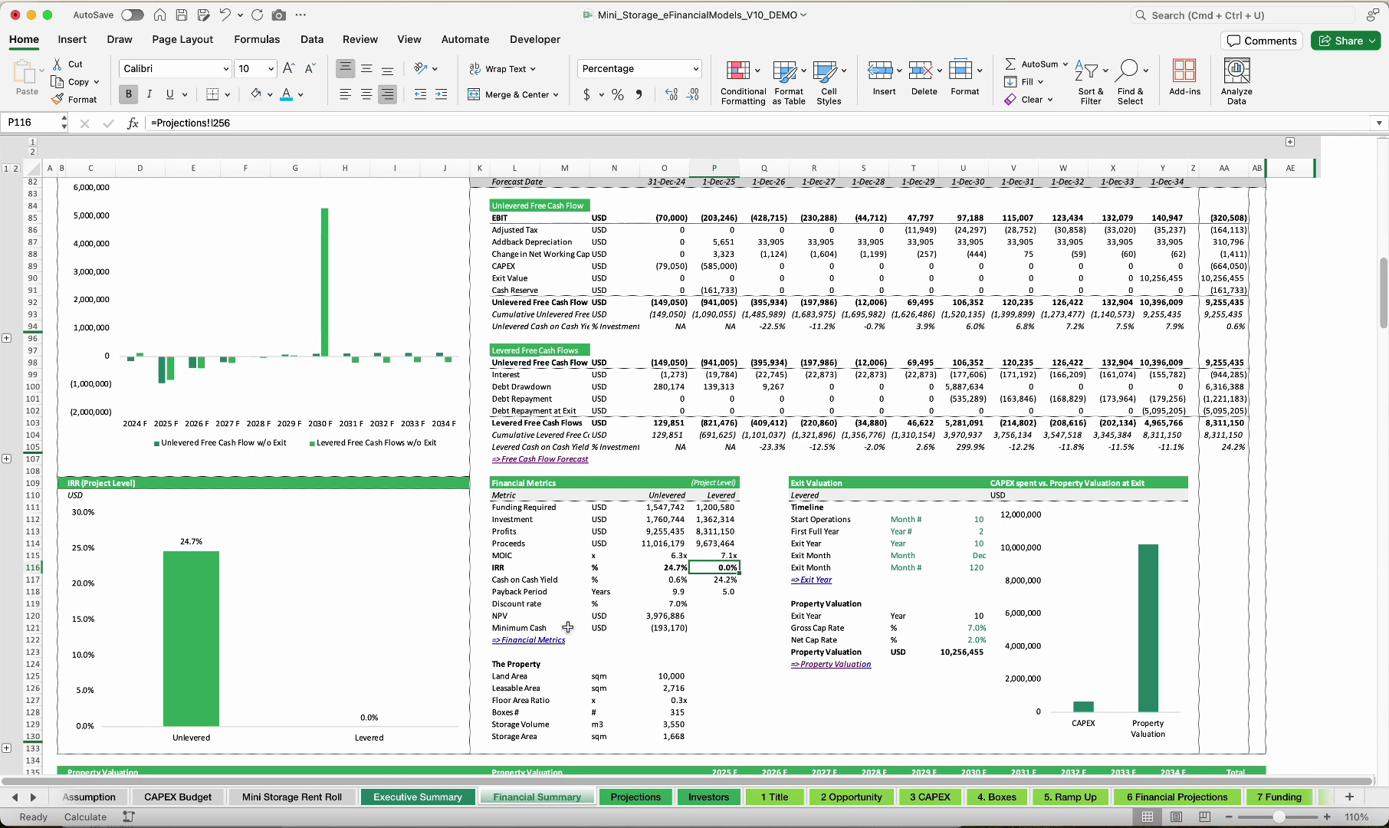
pyautogui.click(664, 425)
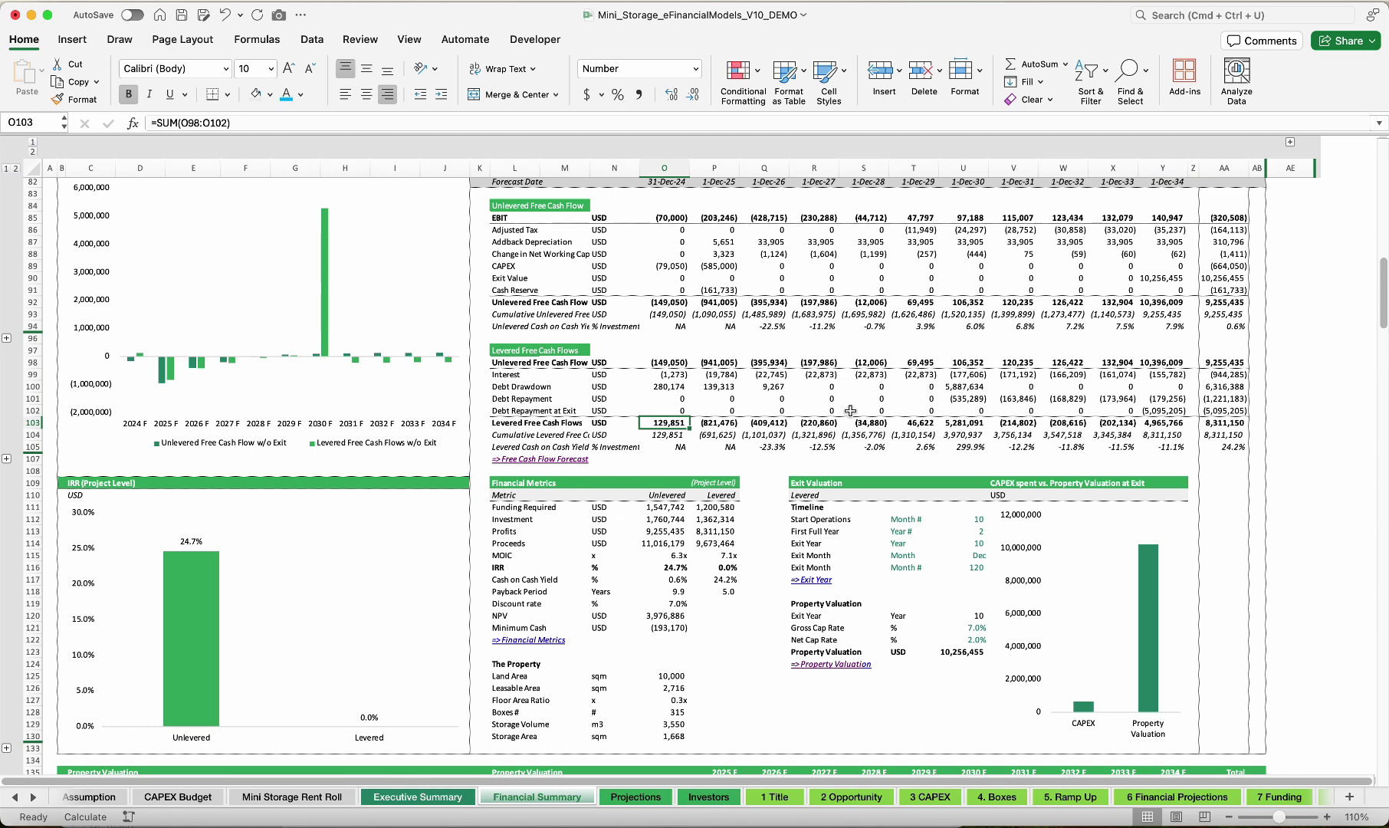
pyautogui.click(717, 567)
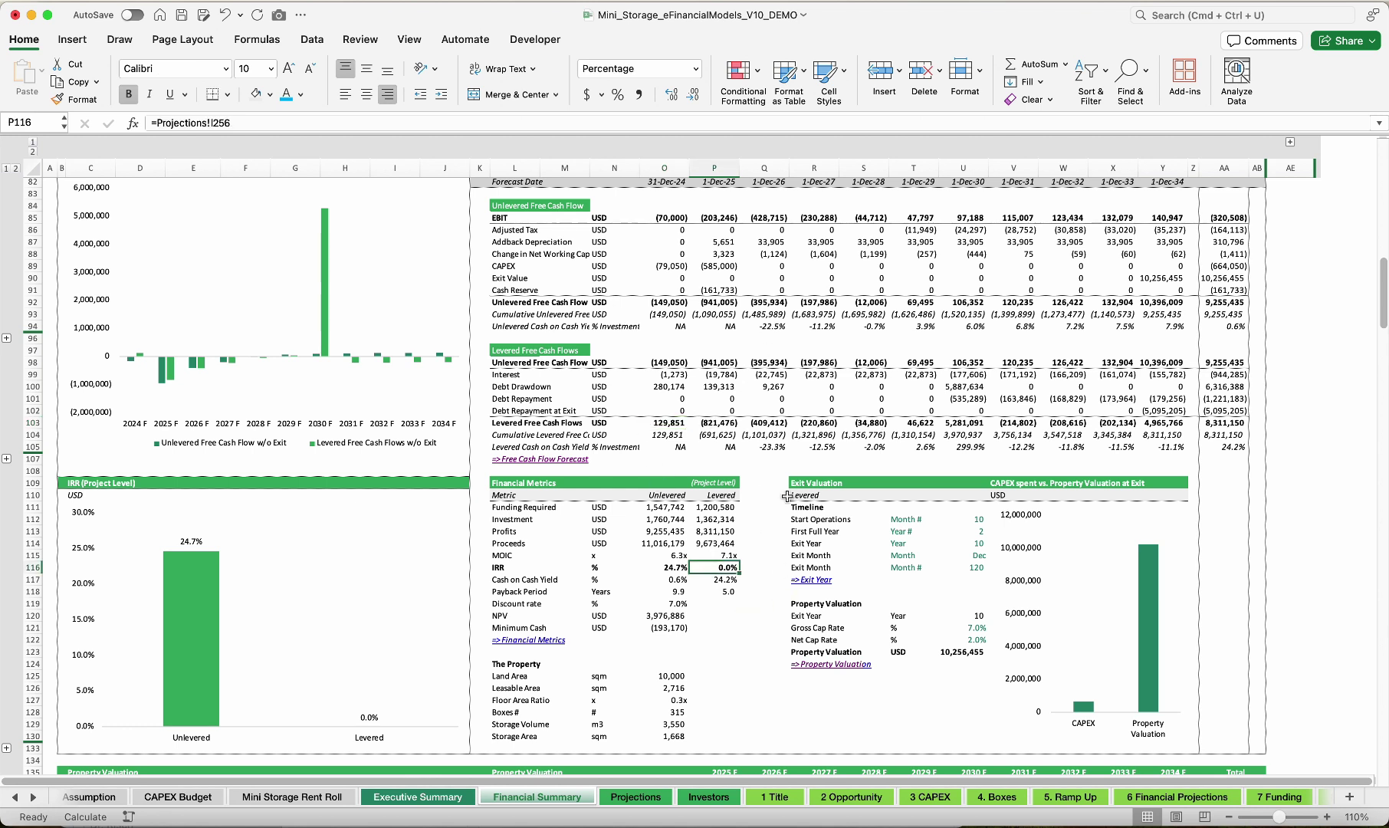
pyautogui.click(661, 422)
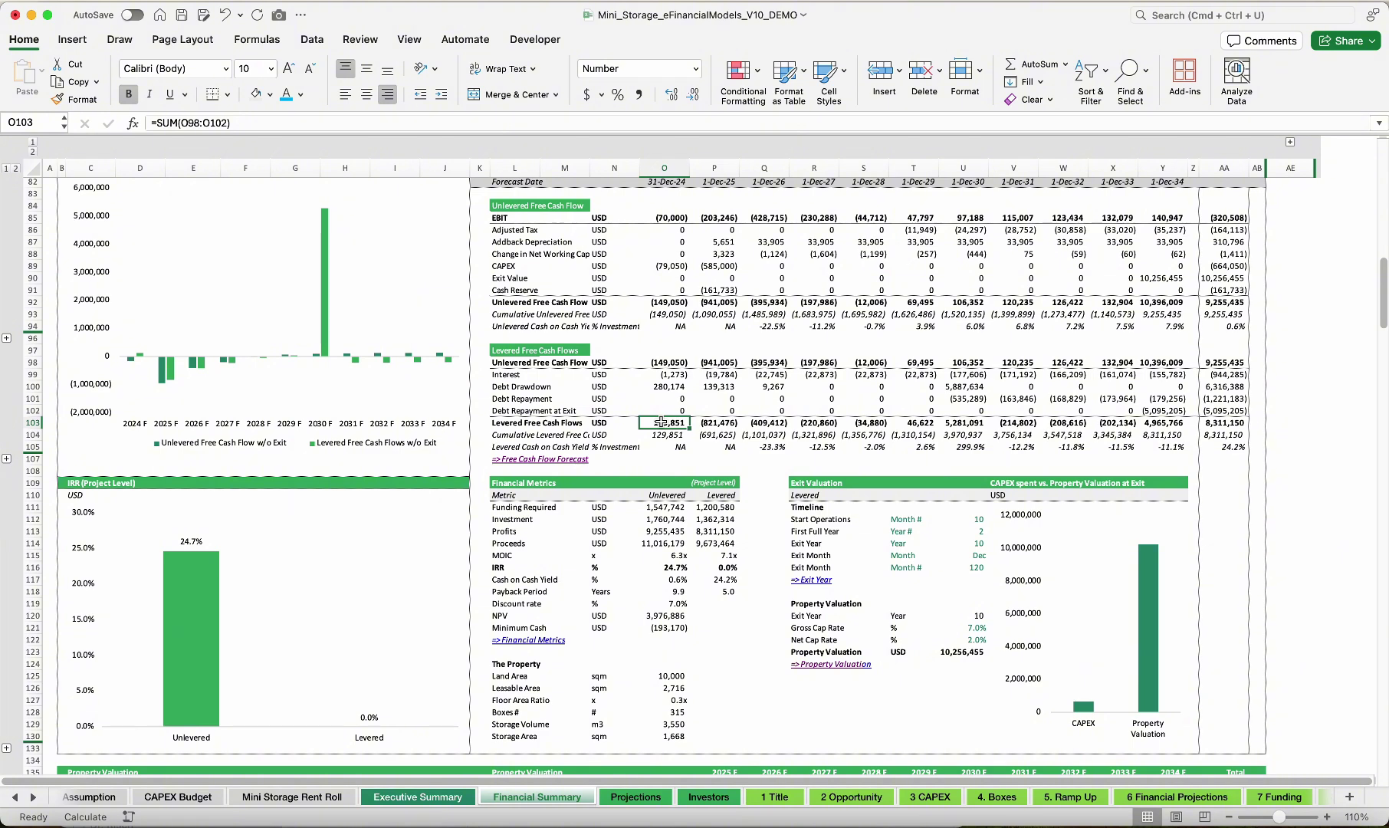
pyautogui.click(664, 302)
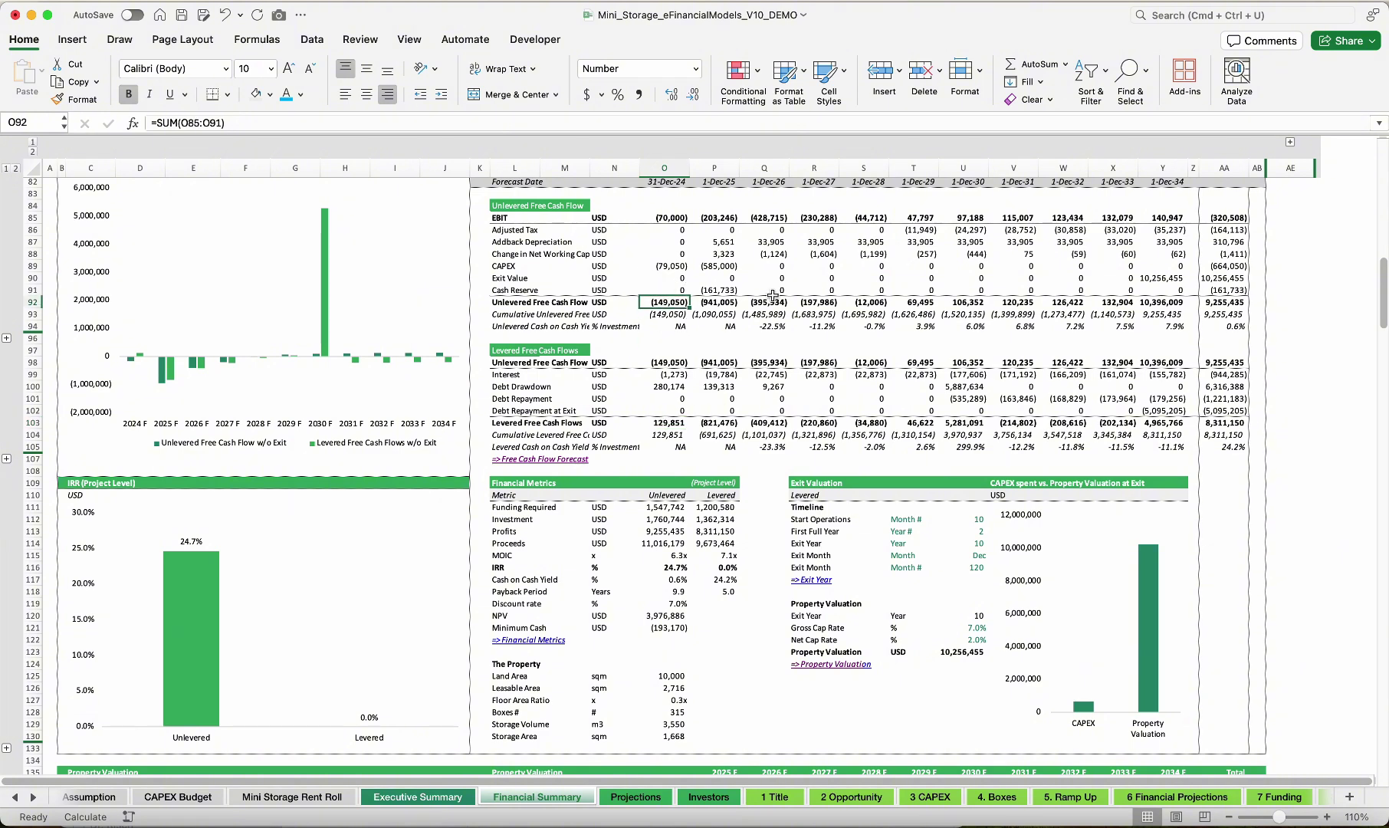
pyautogui.moveTo(1064, 302); pyautogui.dragTo(1159, 304)
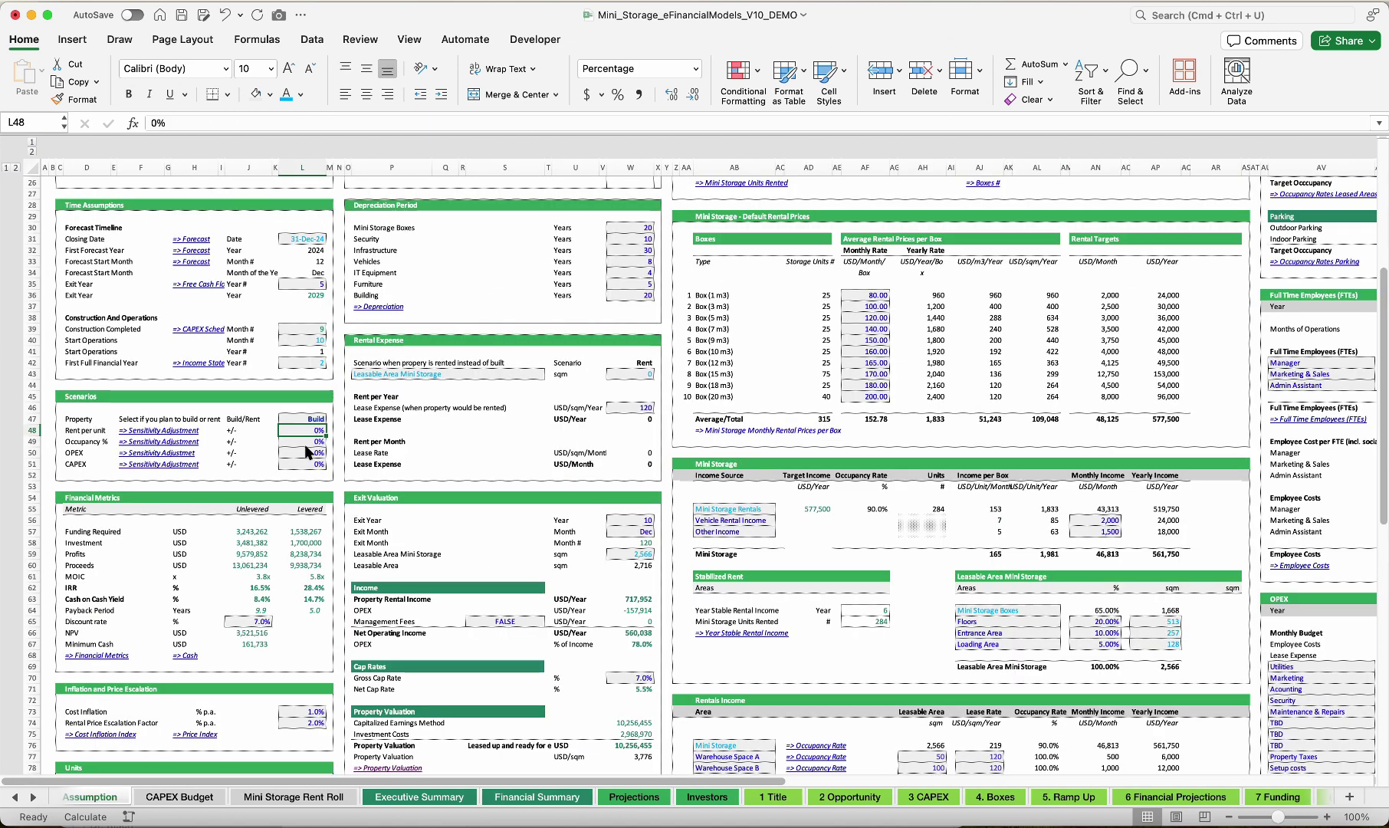
# Set the Rent per unit sensitivity to 20% on the Assumption sheet, and check the project-level IRR on the Financial Summary sheet
pyautogui.write('20')
pyautogui.press('Return')
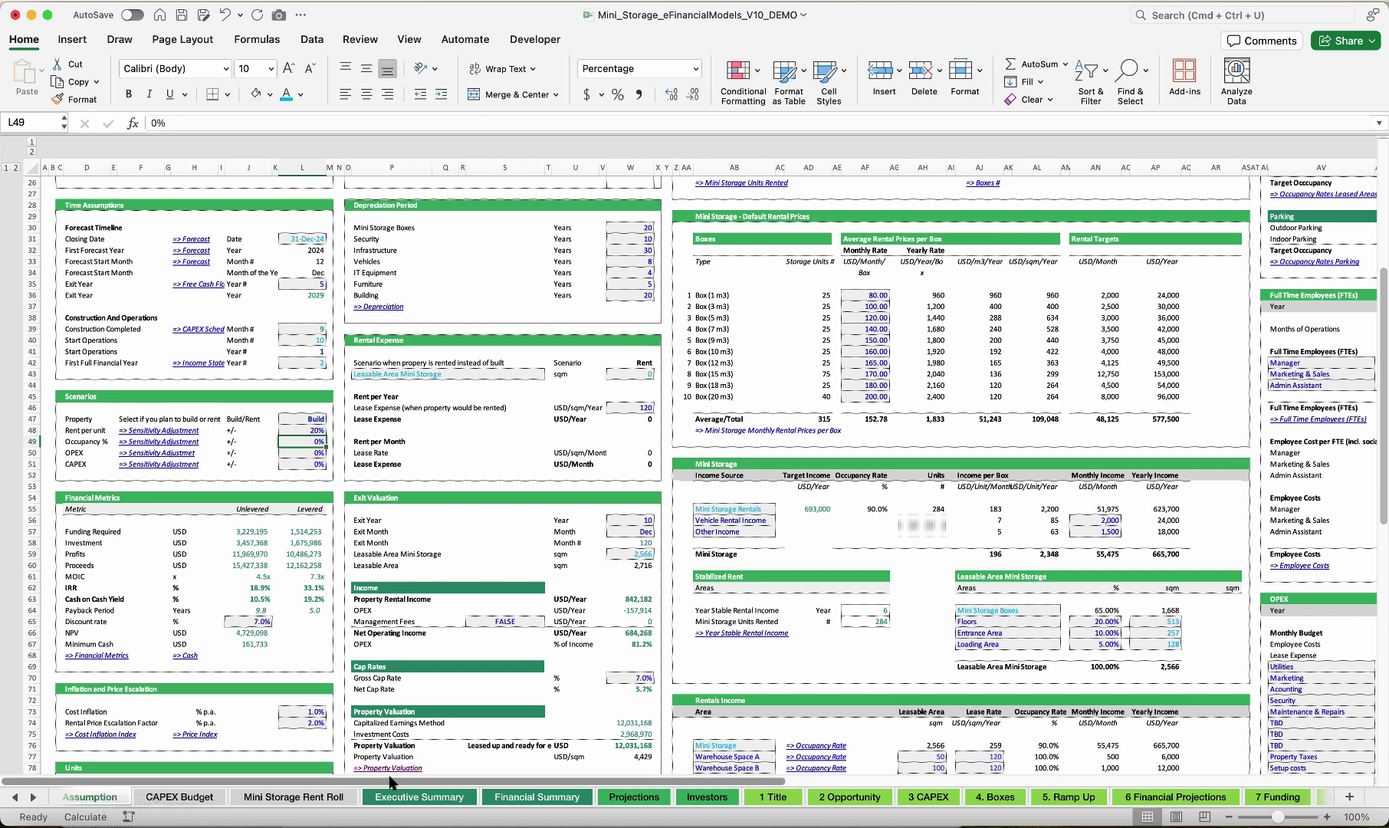
pyautogui.click(536, 796)
pyautogui.moveTo(663, 567); pyautogui.dragTo(723, 565)
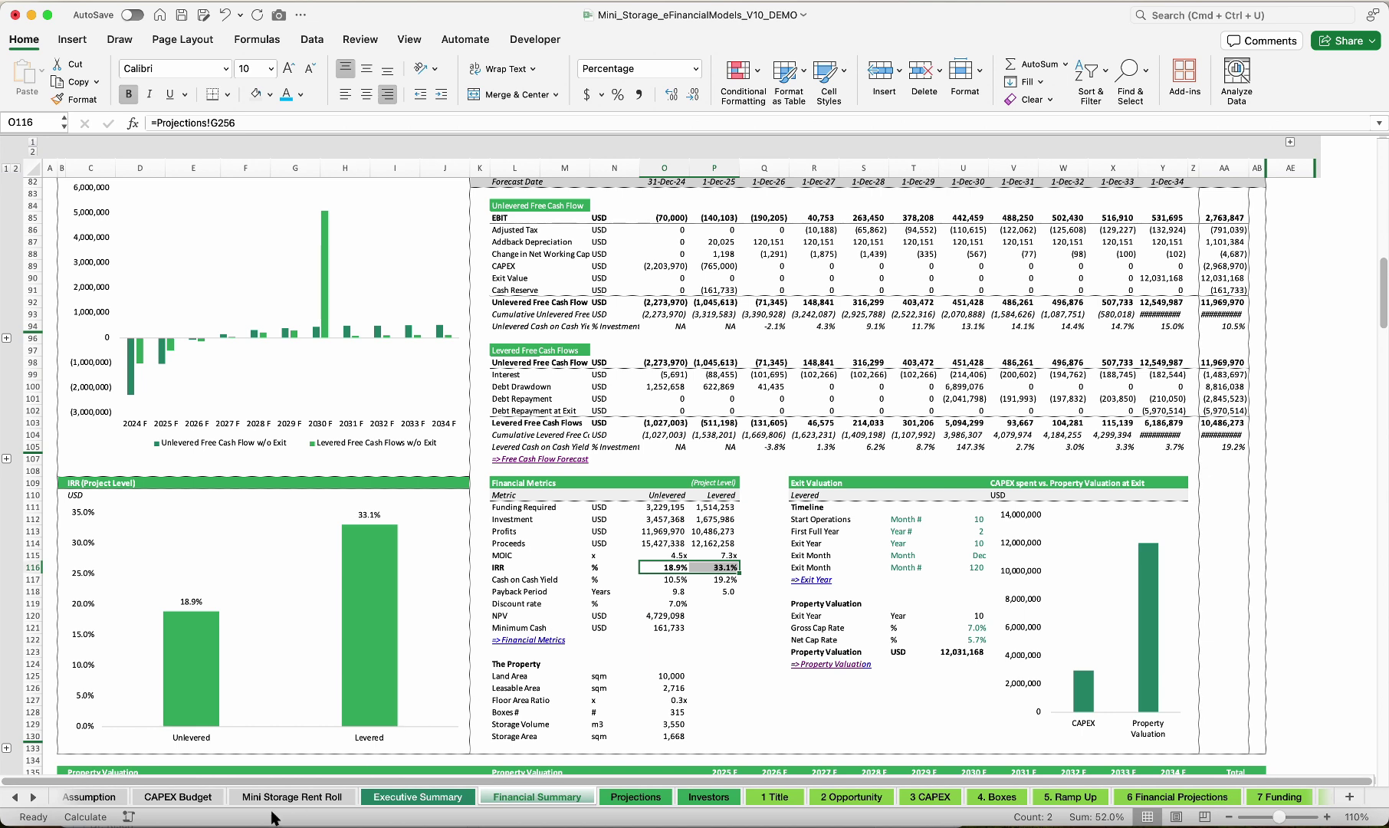
# Set the OPEX sensitivity to 20% and Rent per unit back to 0%, and check the project-level IRR on the Financial Summary sheet
pyautogui.click(90, 796)
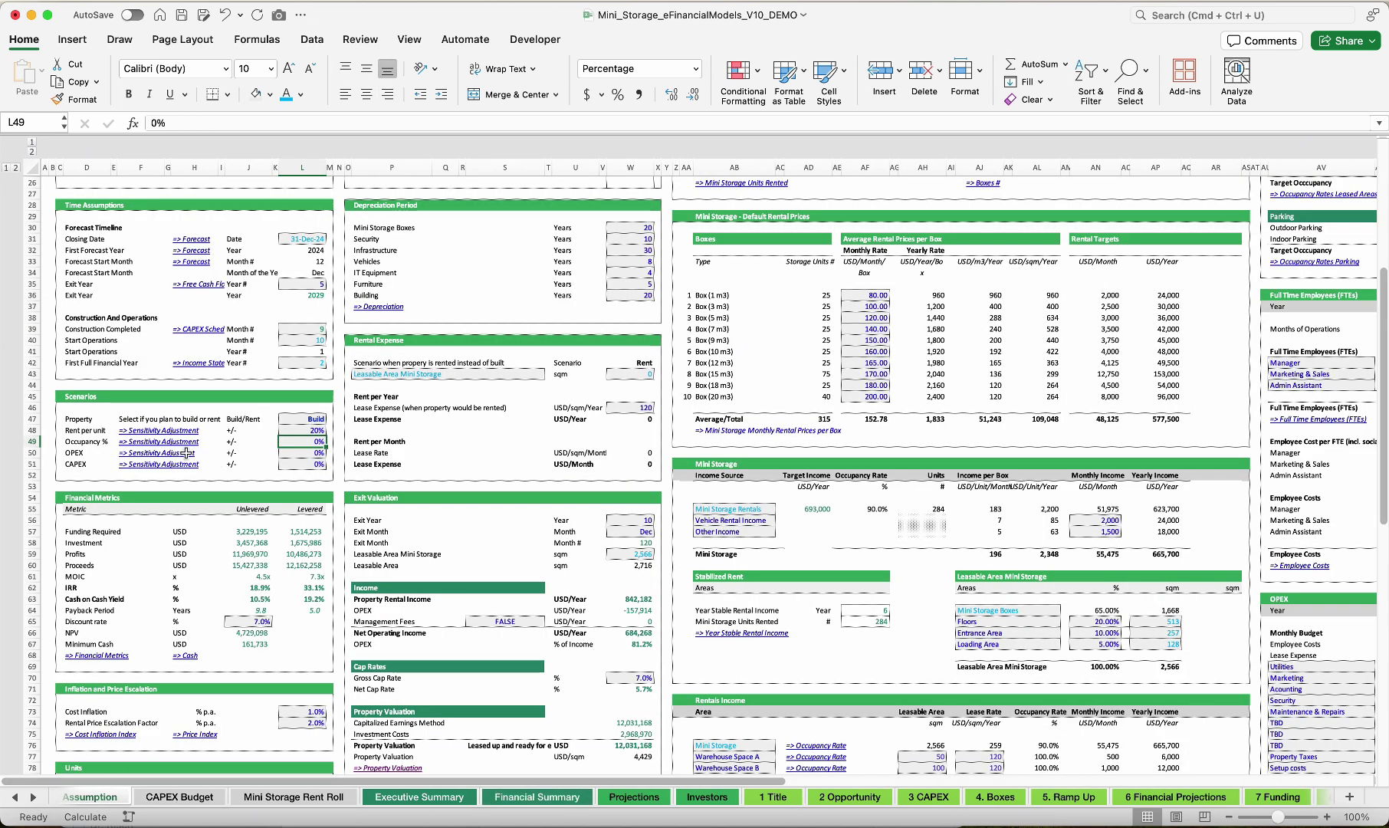
pyautogui.click(295, 453)
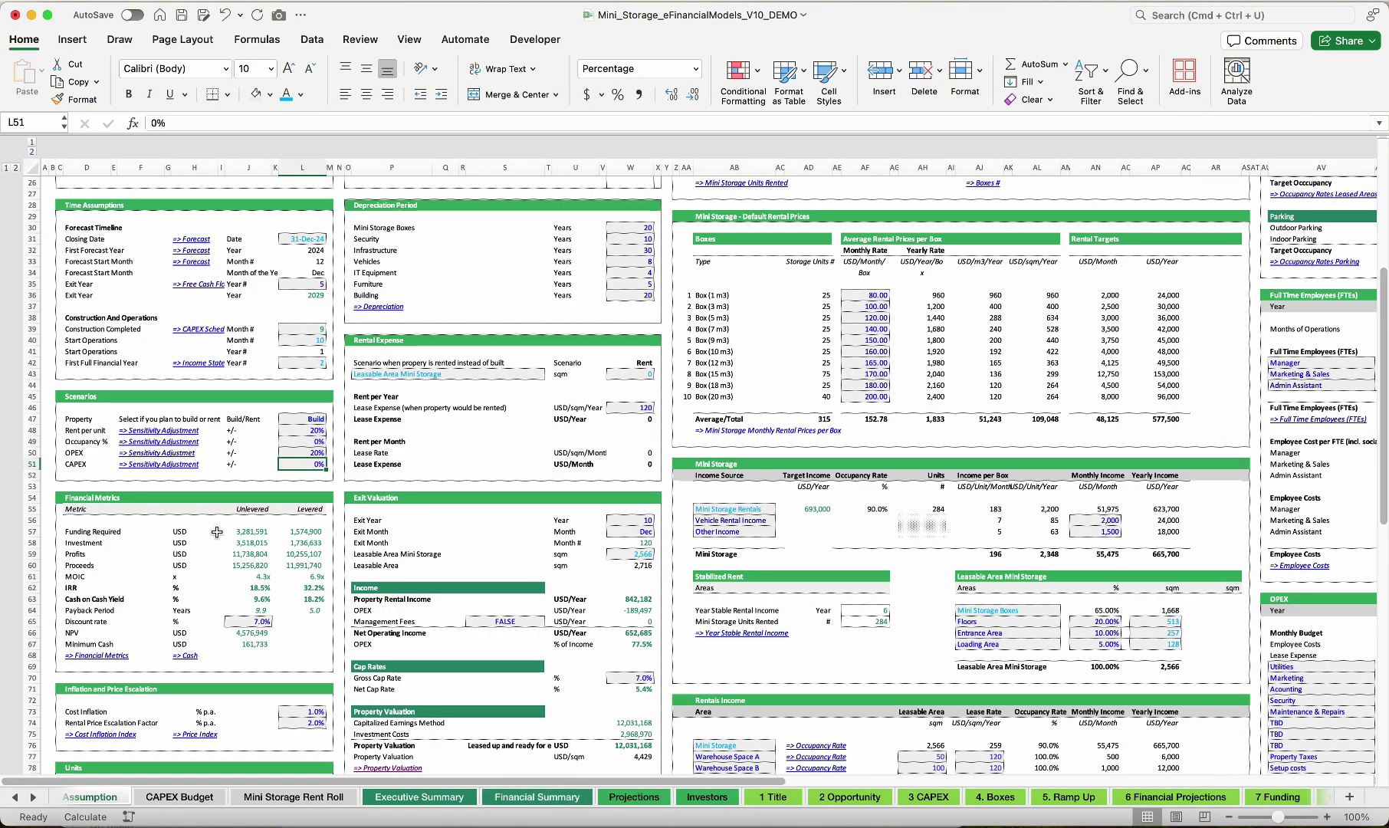
pyautogui.click(114, 797)
pyautogui.click(306, 434)
pyautogui.write('0')
pyautogui.press('Return')
pyautogui.click(306, 453)
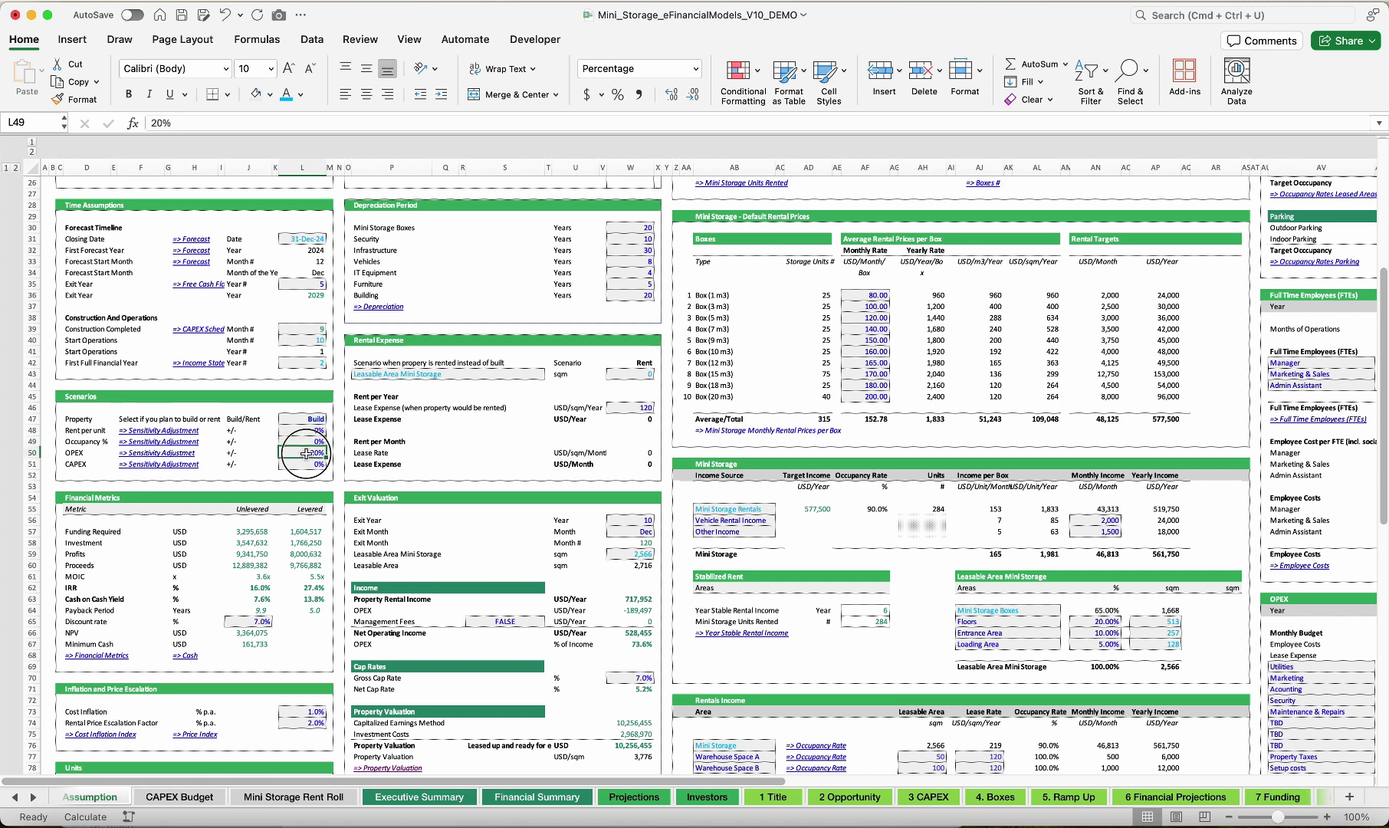
pyautogui.click(519, 797)
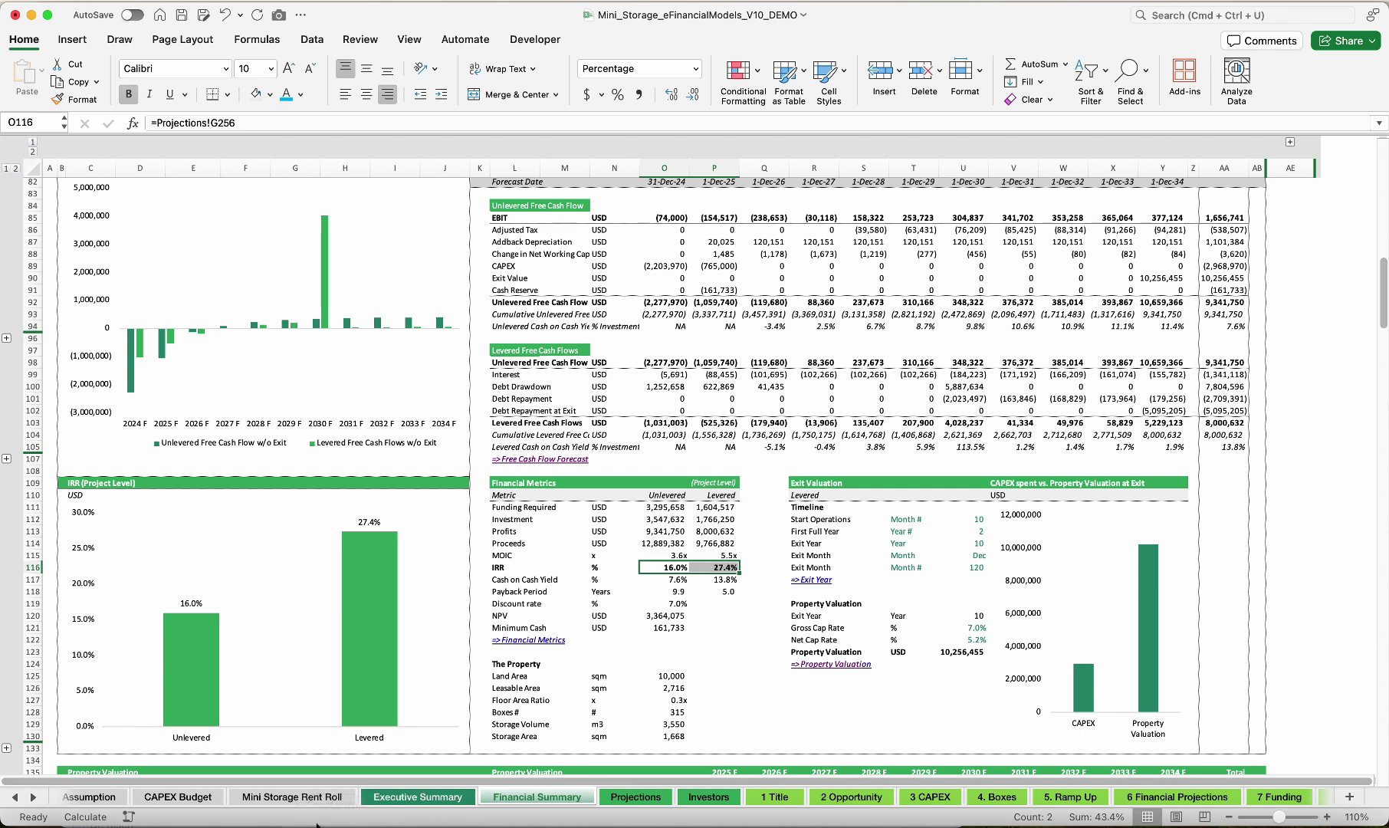
# Reset the OPEX sensitivity to 0% and set CAPEX to 20%, checking the project-level IRR on the Financial Summary sheet after each change
pyautogui.click(116, 798)
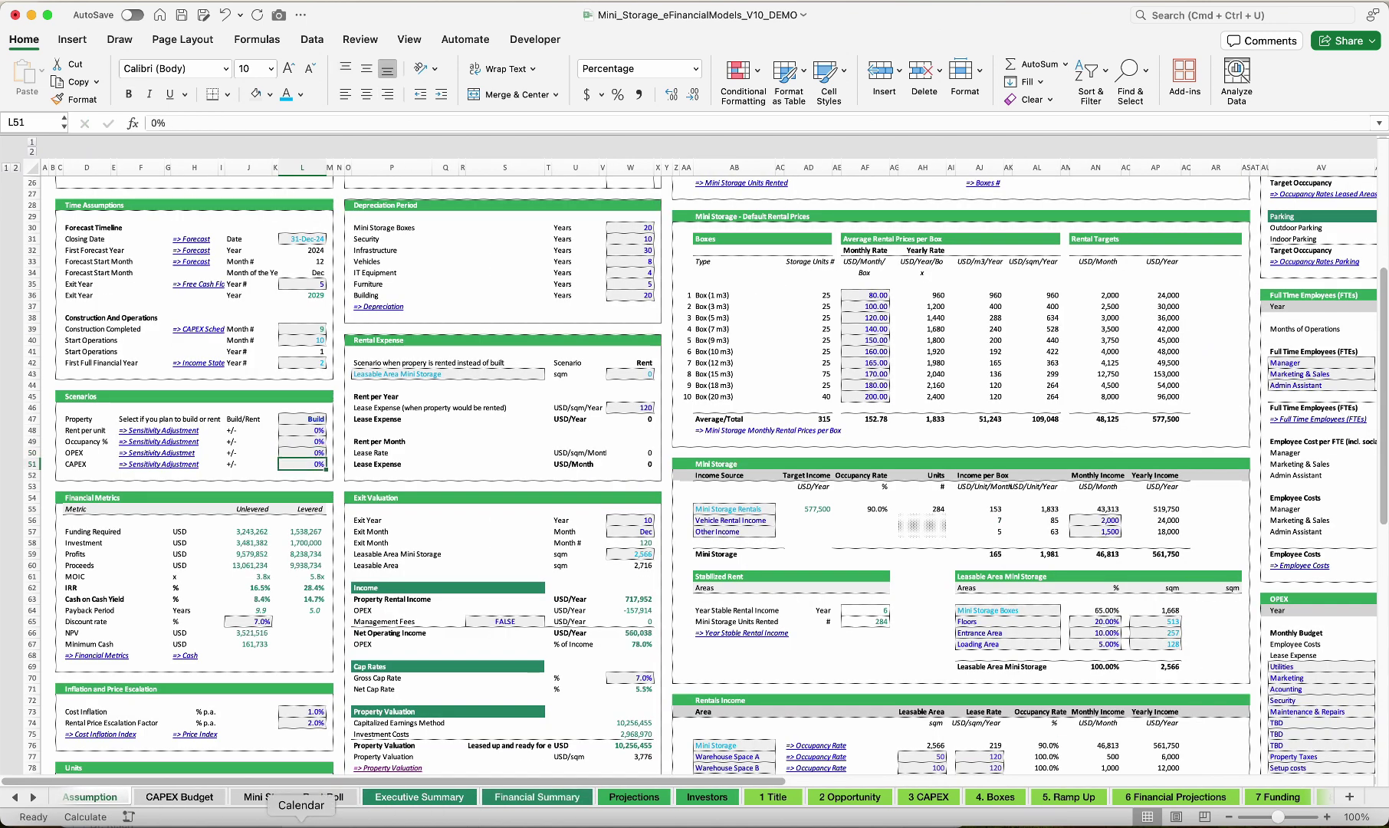
pyautogui.click(537, 797)
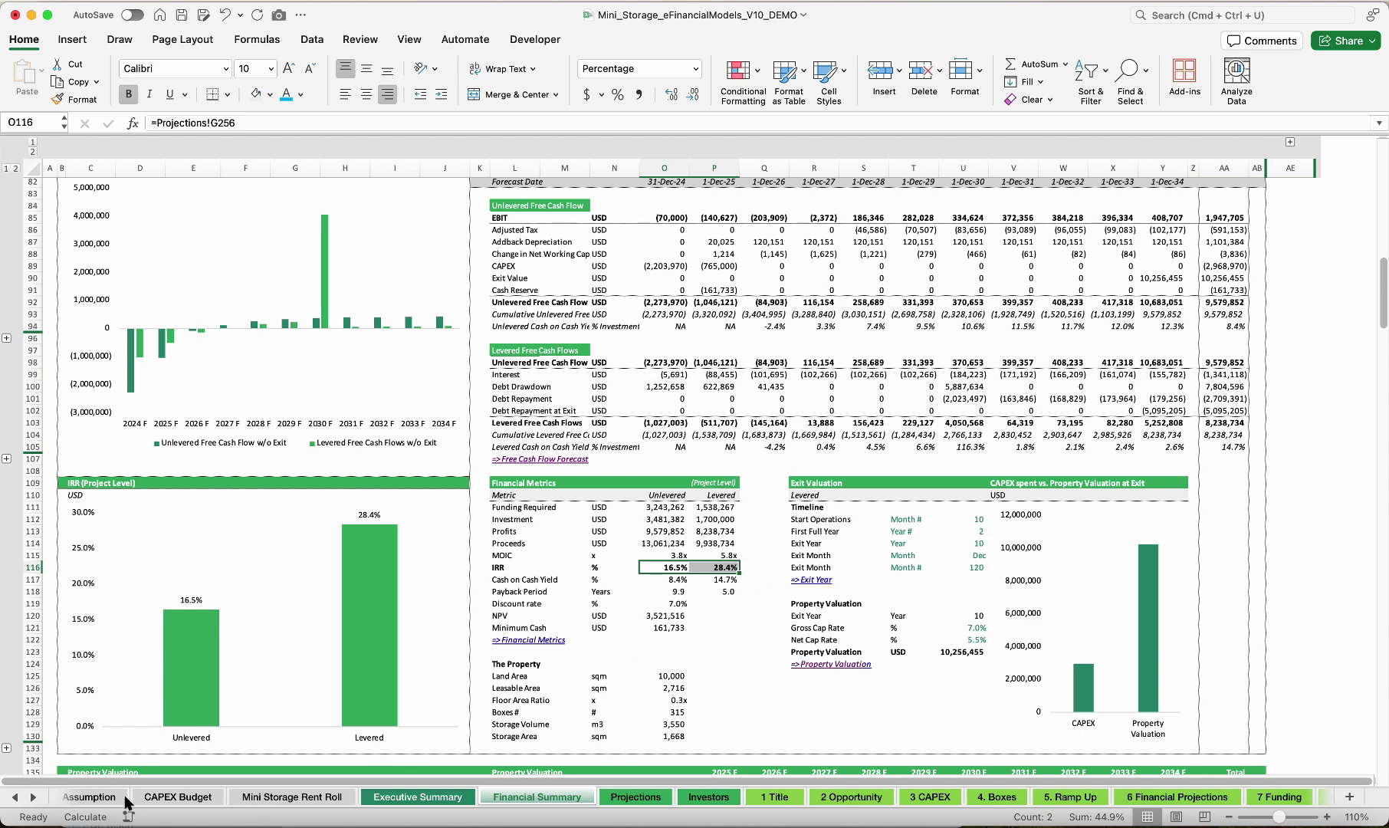
pyautogui.click(90, 797)
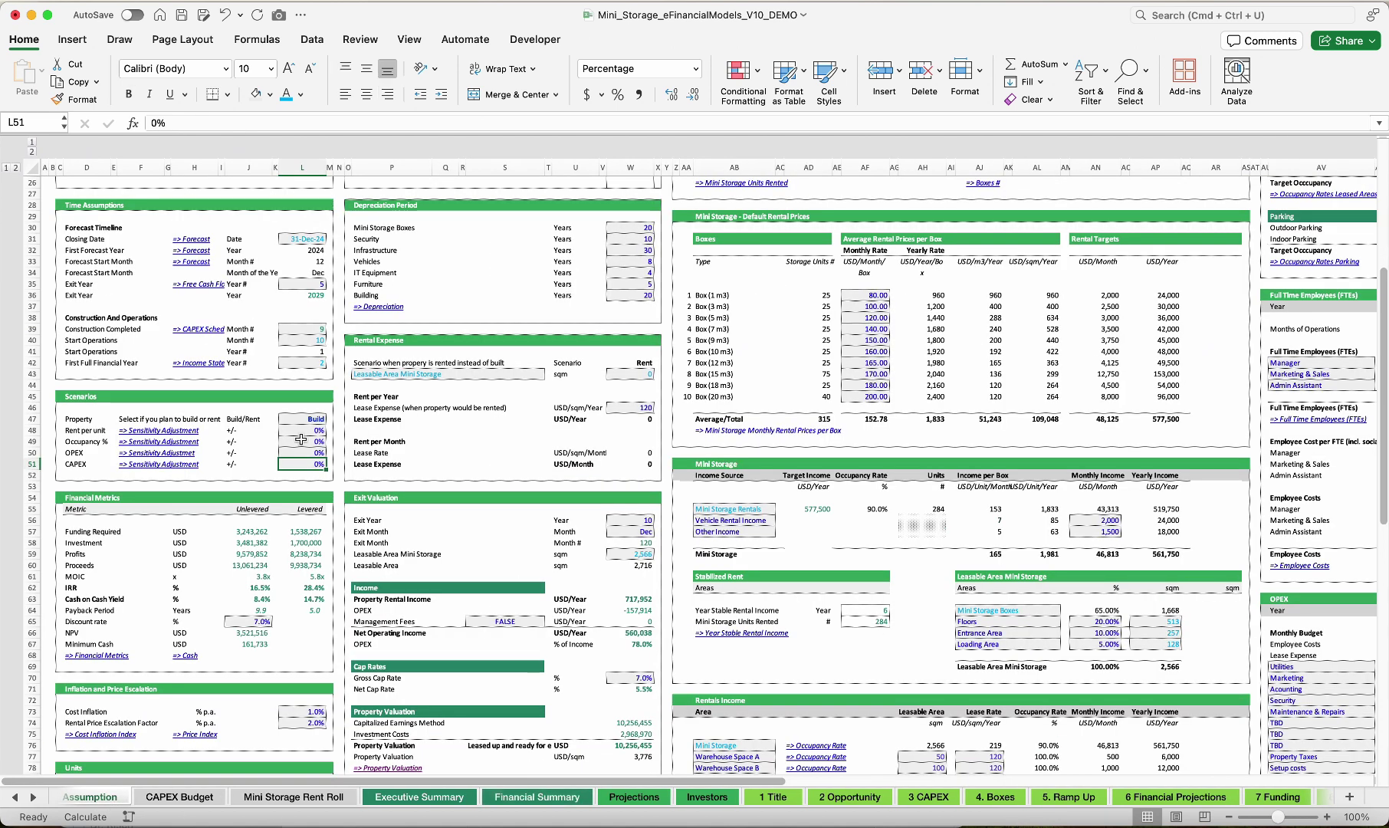
pyautogui.write('20')
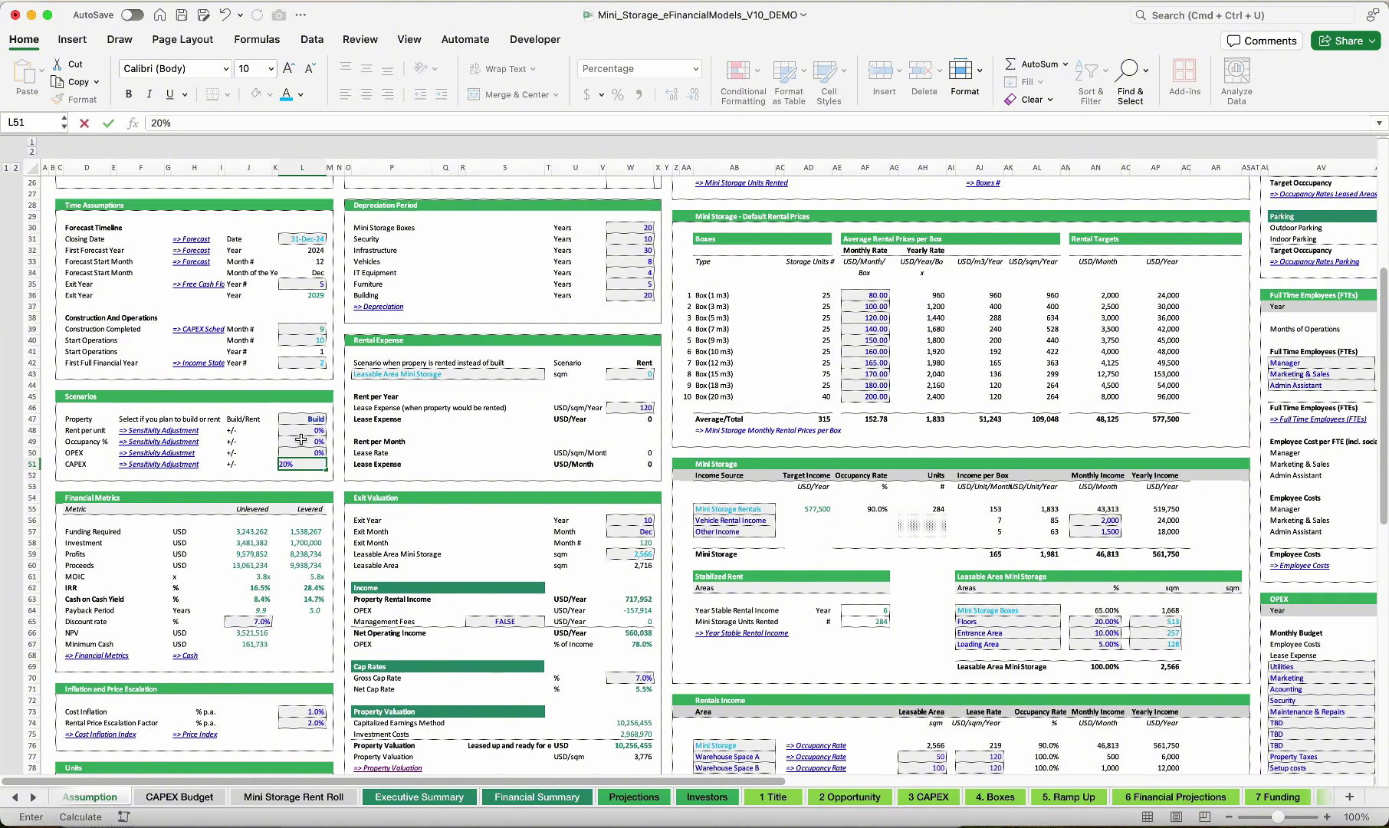
pyautogui.press('Return')
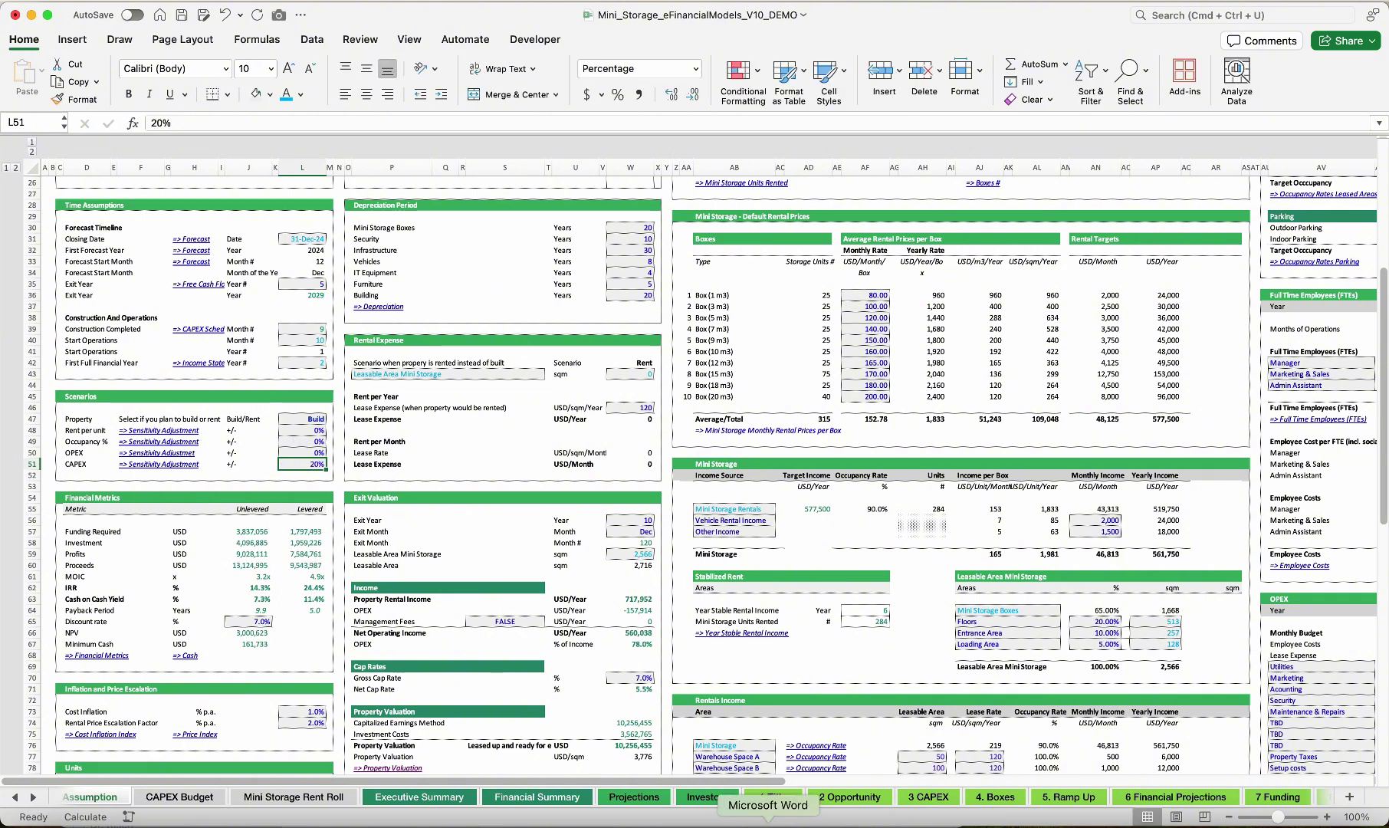
pyautogui.click(536, 797)
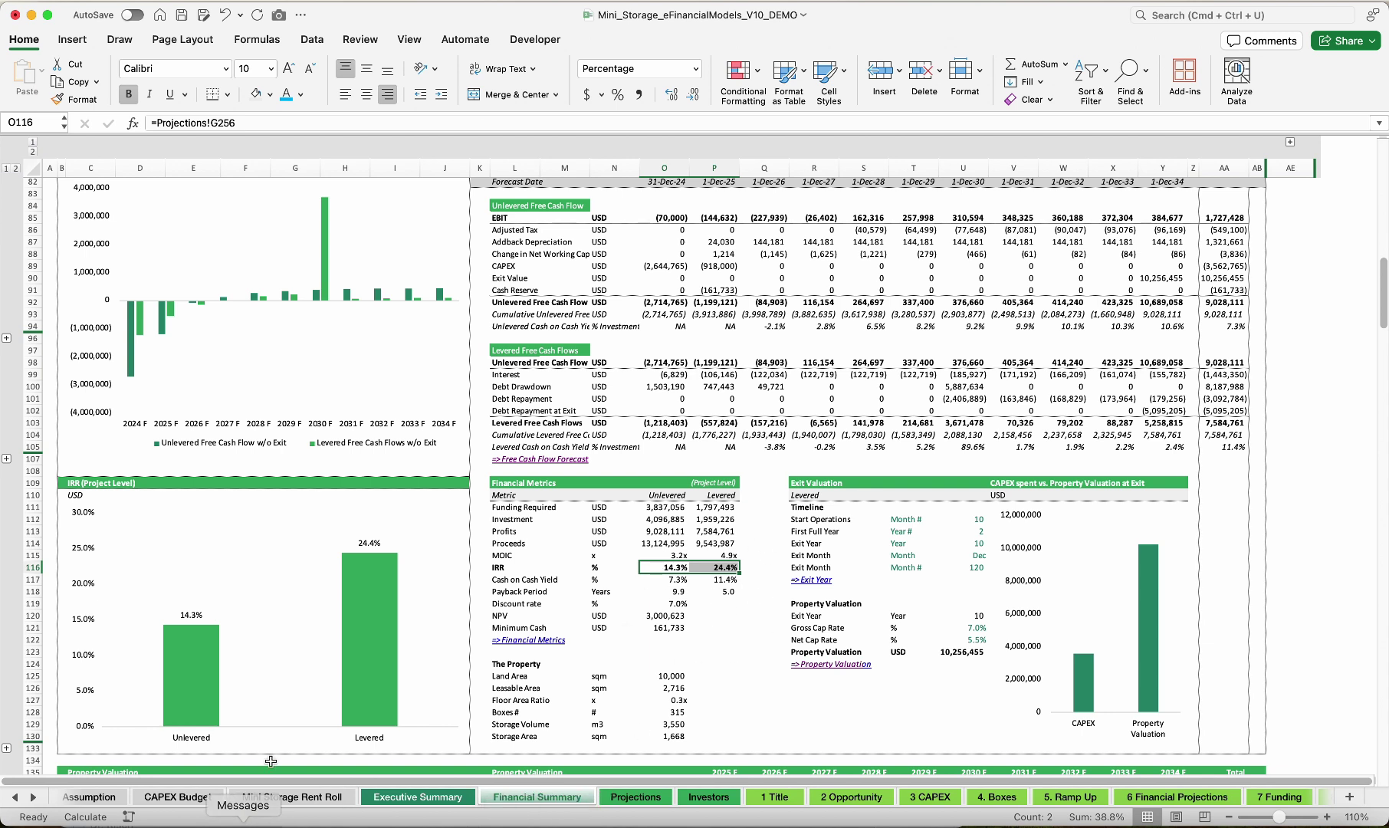
# Reset the CAPEX sensitivity to 0% in the Scenarios section of the Assumption sheet
pyautogui.click(90, 797)
pyautogui.write('0')
pyautogui.press('Up')
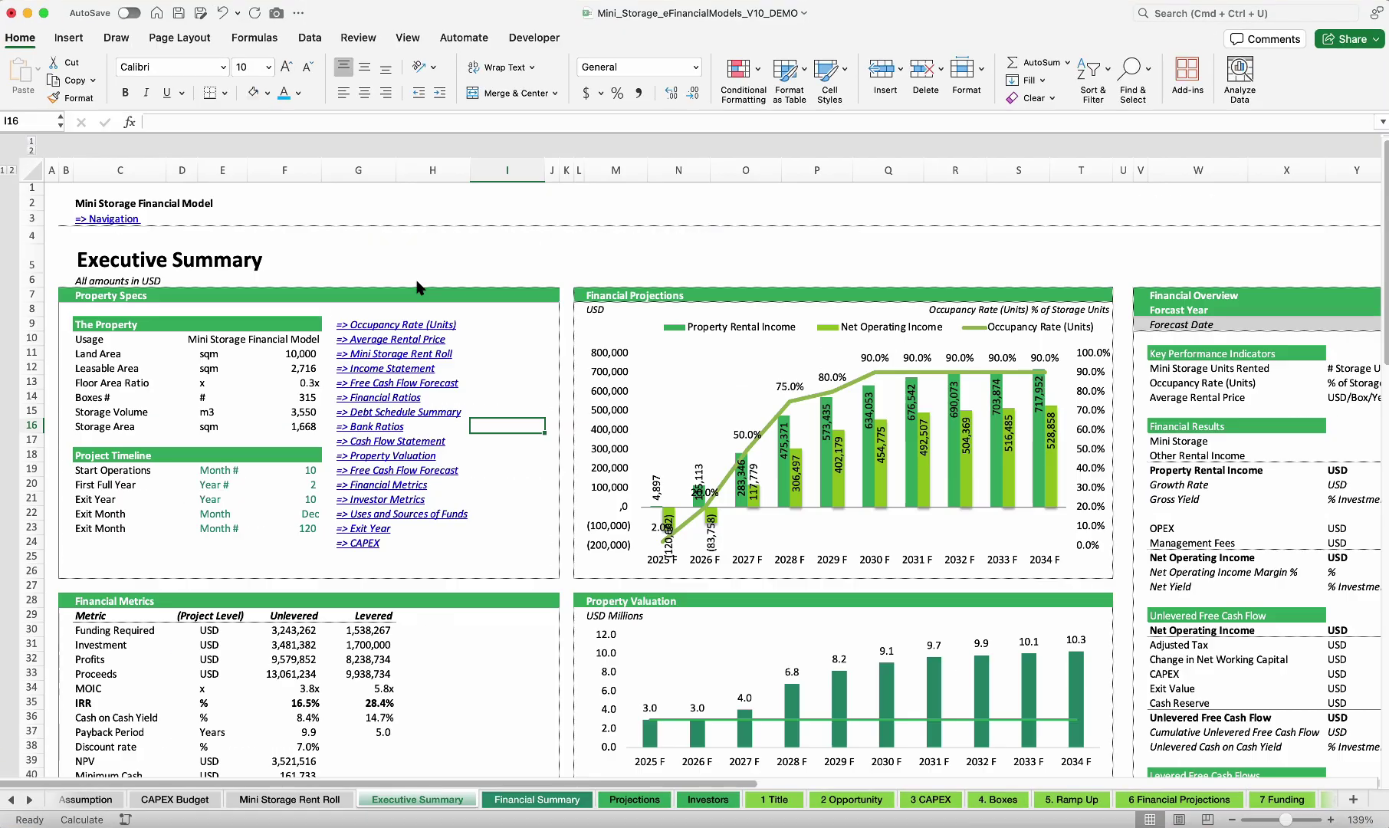
# Review the whole Executive Summary sheet, from Property Specs through the debt schedule, profit sharing and Investor Metrics
pyautogui.scroll(-6, 648, 305)
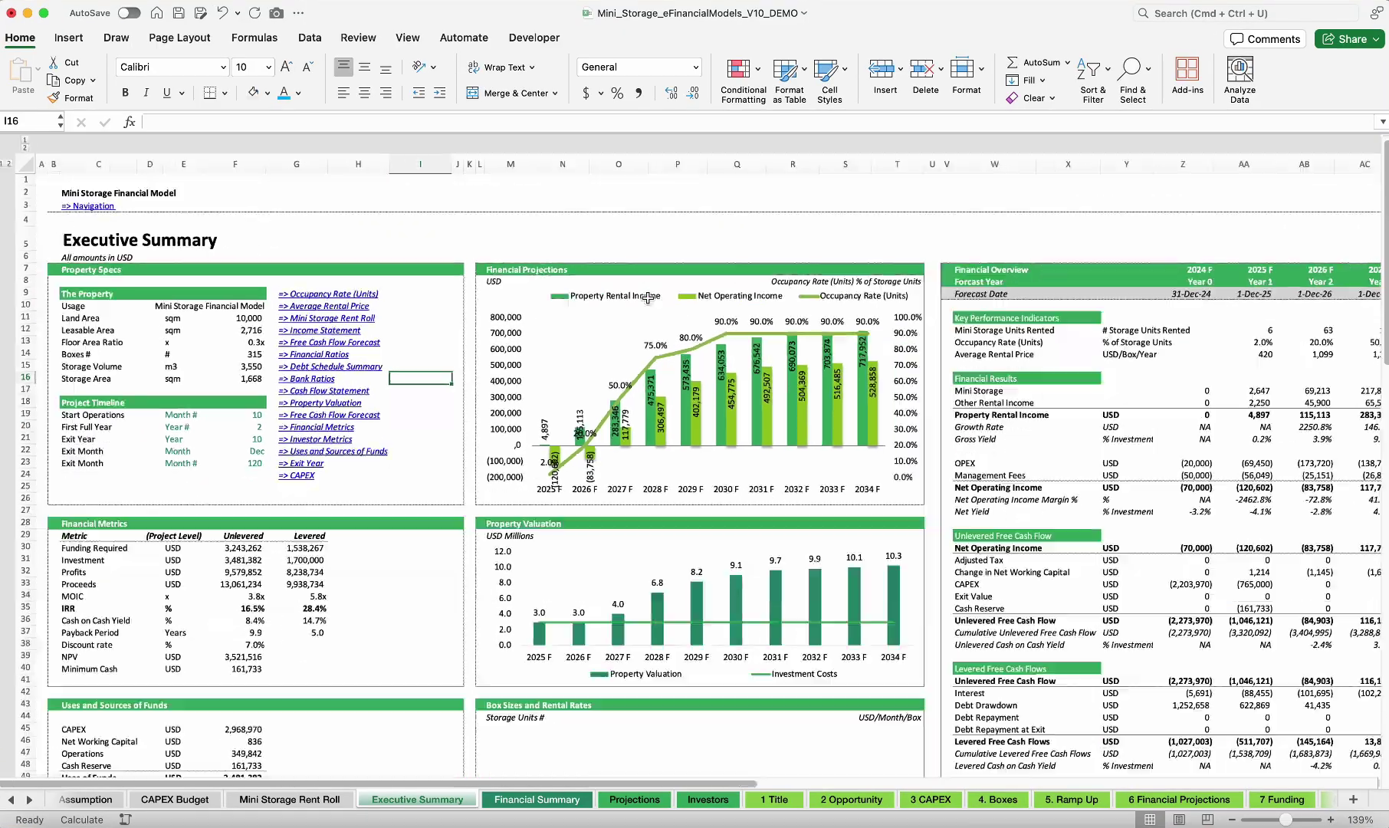
pyautogui.scroll(-5, 648, 301)
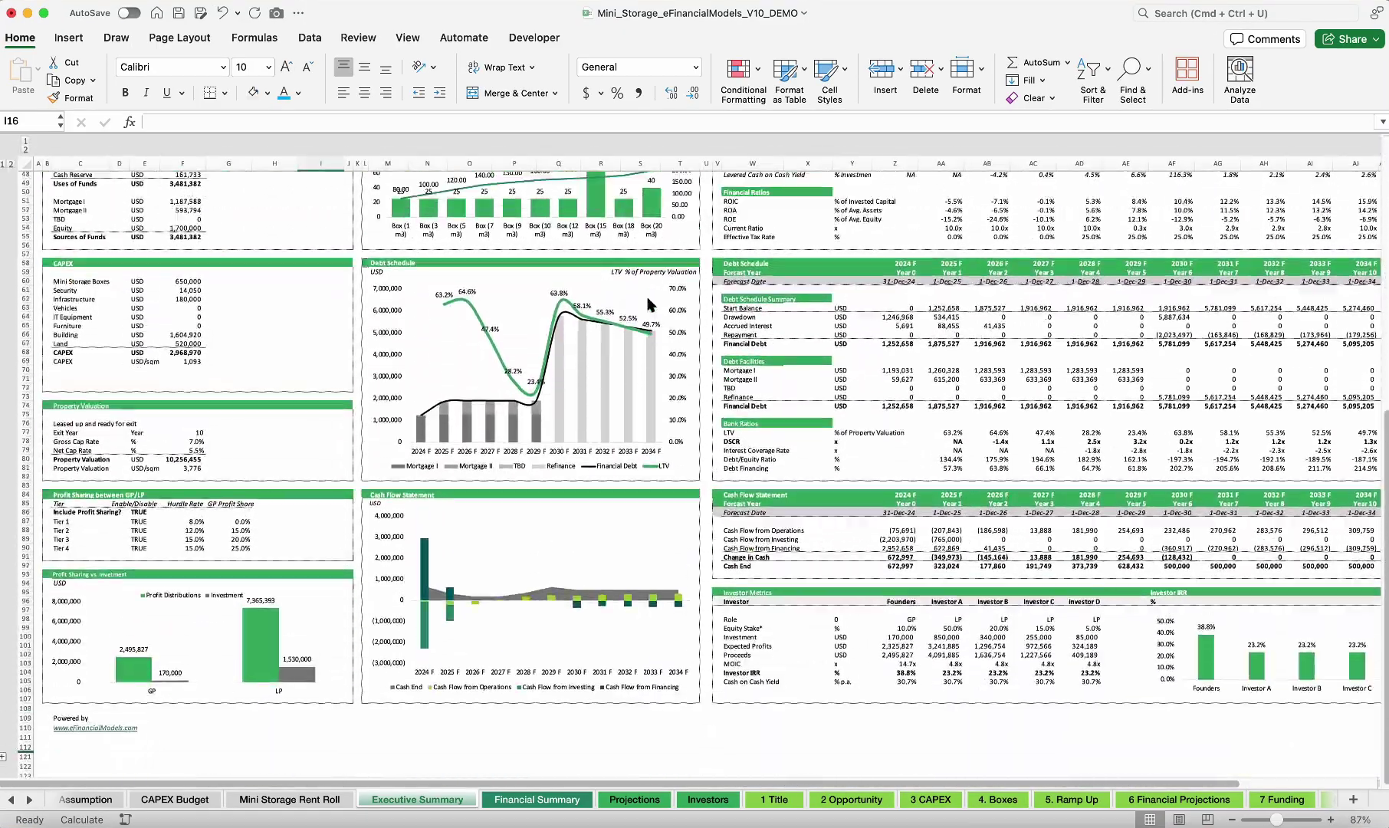
pyautogui.scroll(9, 648, 300)
# Look through the presentation sheets from 1 Title to 7 Funding, and return to the Executive Summary sheet
pyautogui.click(778, 793)
pyautogui.click(863, 797)
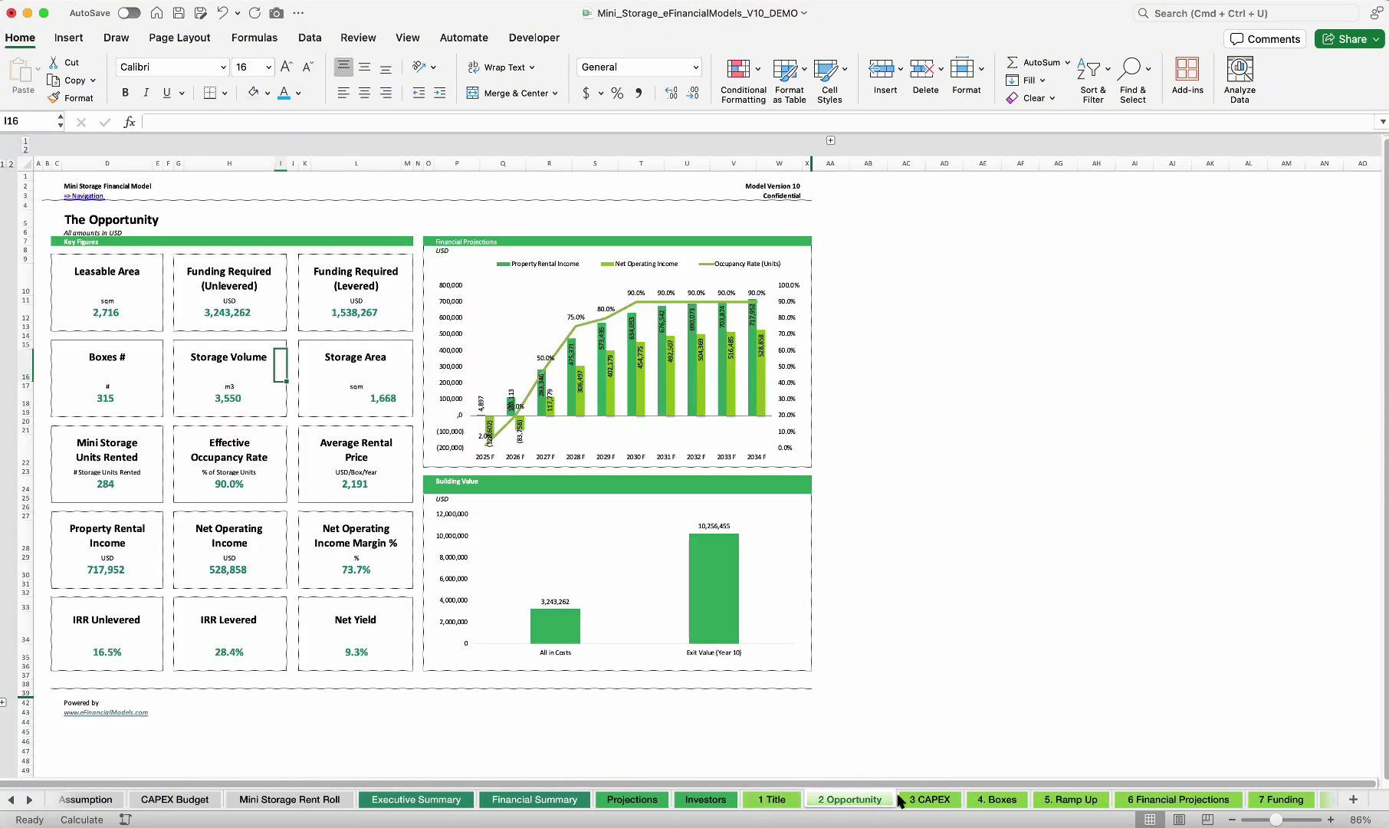
pyautogui.click(929, 798)
pyautogui.click(1020, 799)
pyautogui.click(1075, 799)
pyautogui.click(1154, 801)
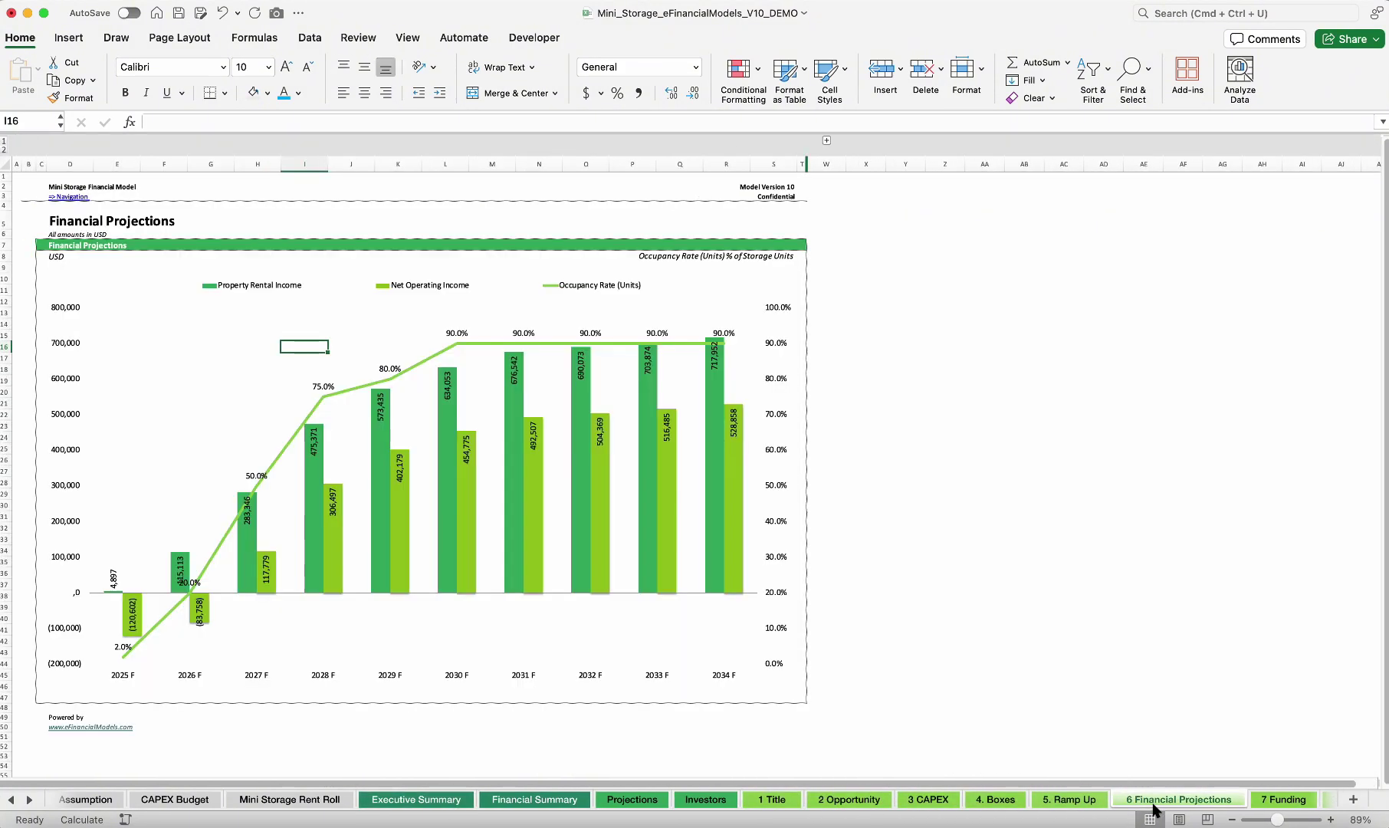
pyautogui.click(1273, 801)
pyautogui.click(406, 802)
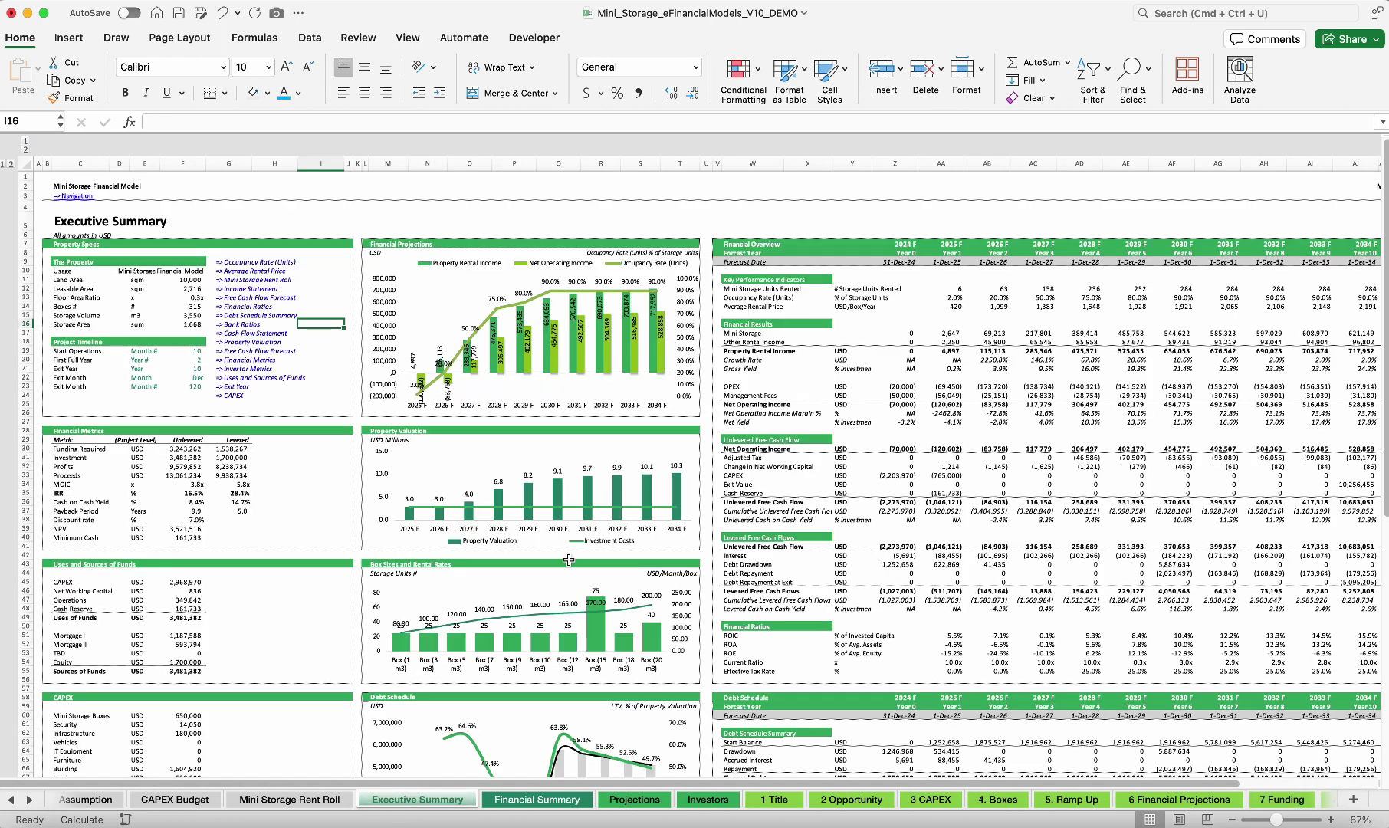